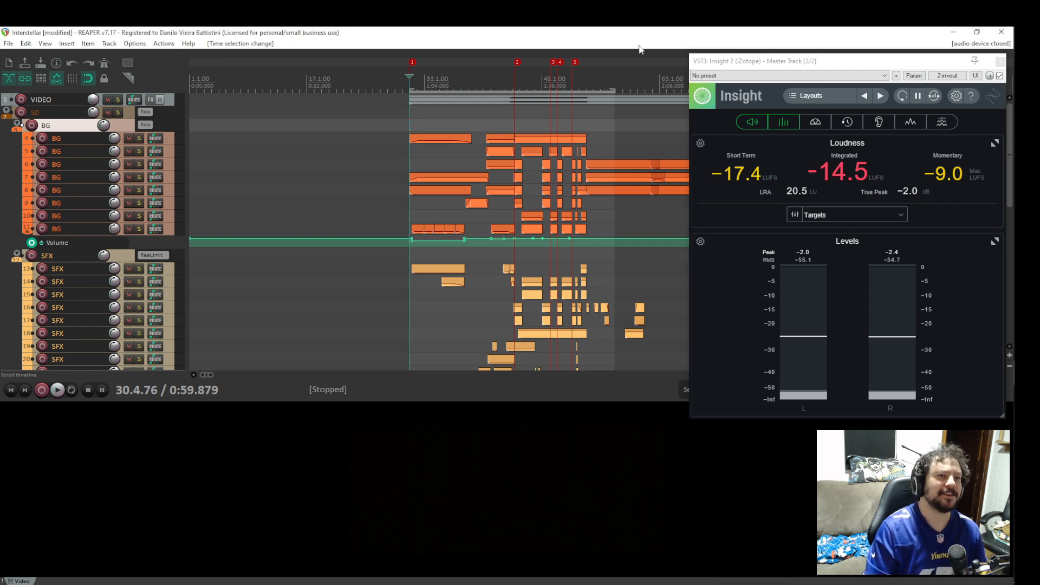
# Look over the BG and SFX tracks along the timeline, checking the video frames at 1:12.375 and 3:31.947.
pyautogui.moveTo(640, 149); pyautogui.dragTo(360, 332)
pyautogui.moveTo(462, 324); pyautogui.dragTo(428, 137)
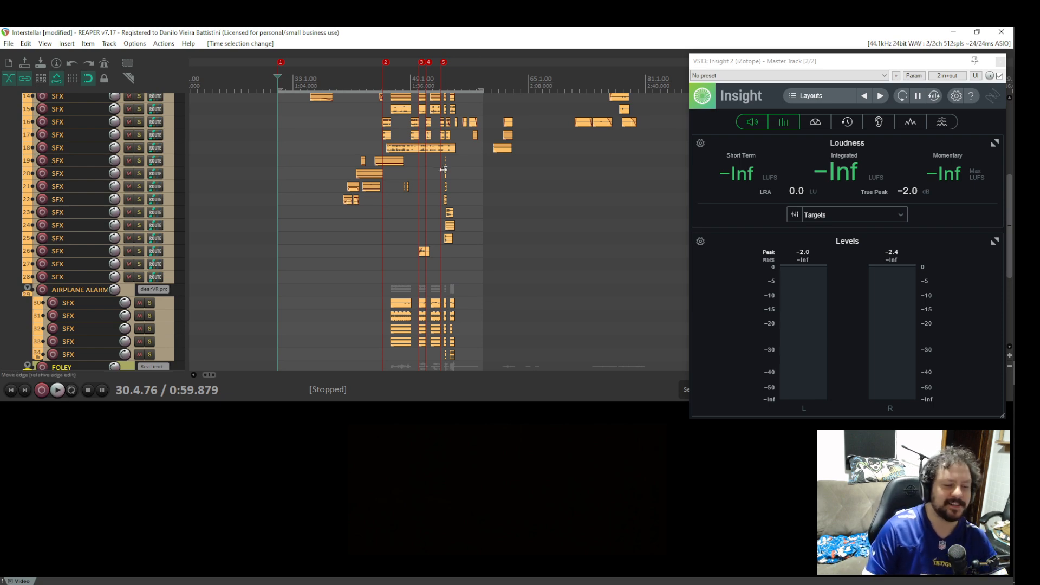
pyautogui.click(323, 115)
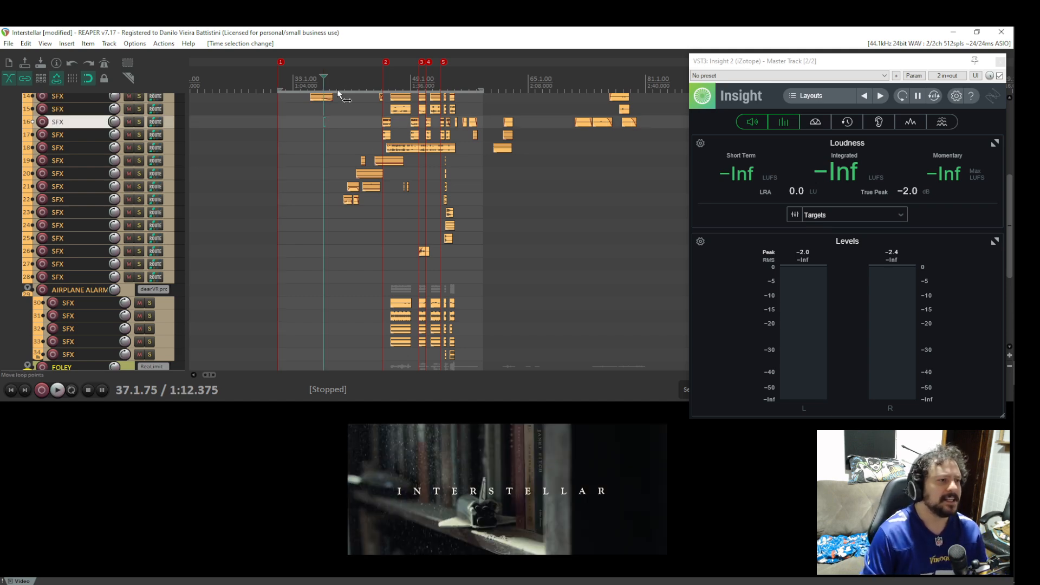
pyautogui.scroll(5, 434, 217)
pyautogui.hscroll(5, 390, 271)
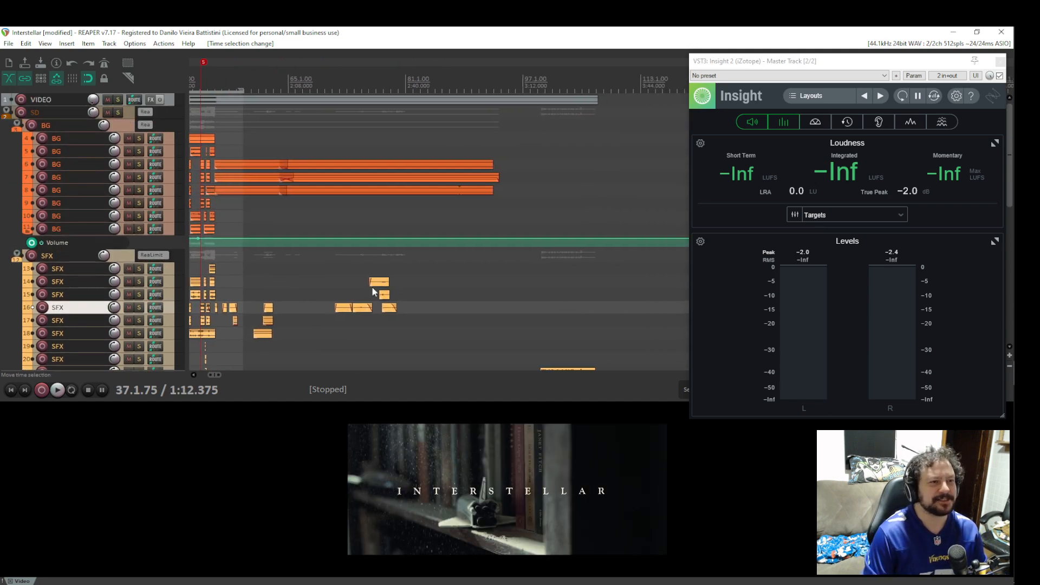
pyautogui.click(596, 112)
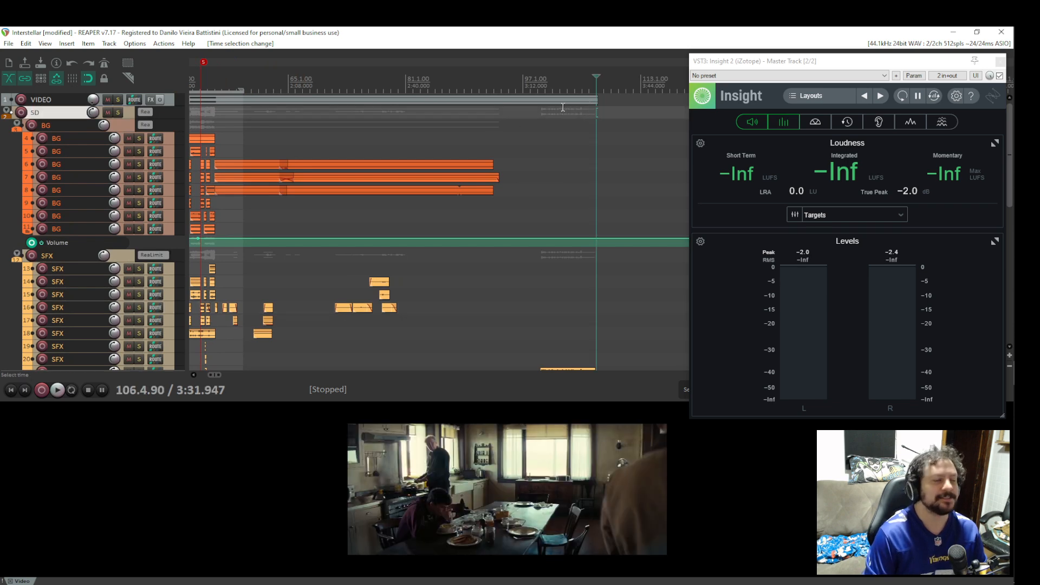
pyautogui.scroll(-2, 563, 107)
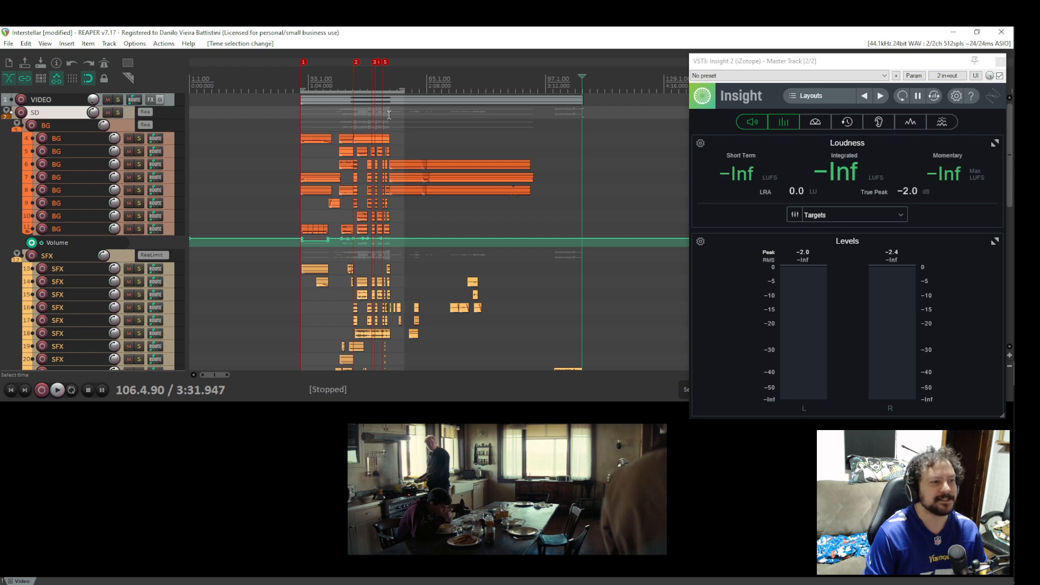
# Set the time selection from 30.4.76 to 55.1.08 and check the video frames around its end.
pyautogui.moveTo(389, 115); pyautogui.dragTo(298, 119)
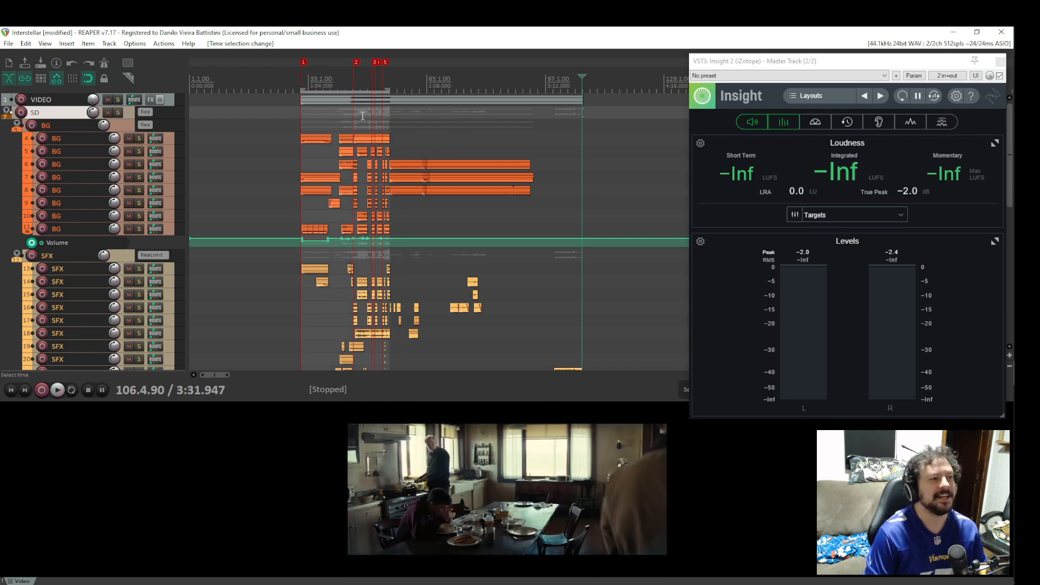
pyautogui.scroll(4, 376, 118)
pyautogui.scroll(-3, 376, 121)
pyautogui.click(321, 126)
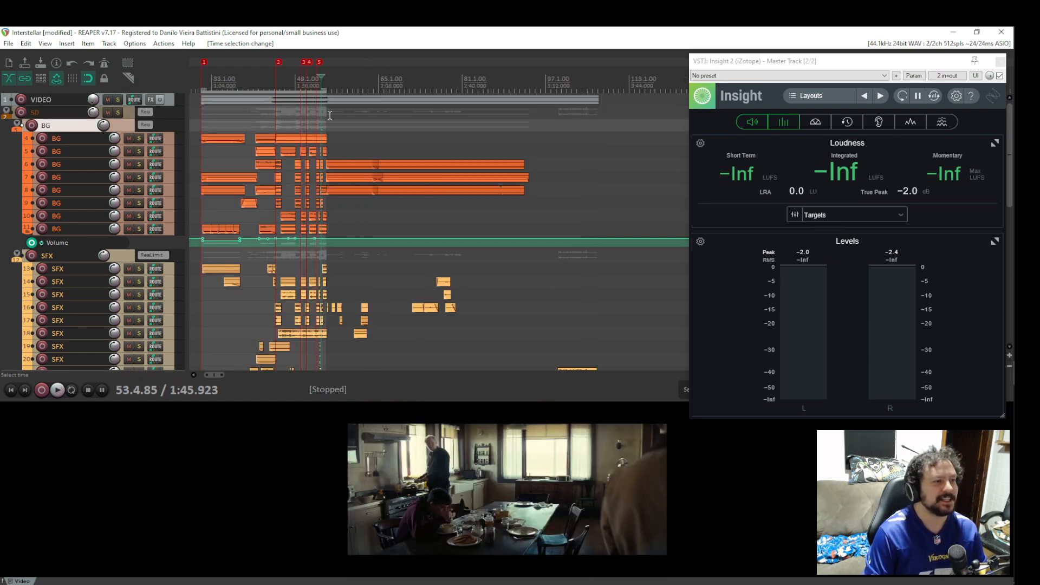
pyautogui.click(329, 110)
pyautogui.click(327, 111)
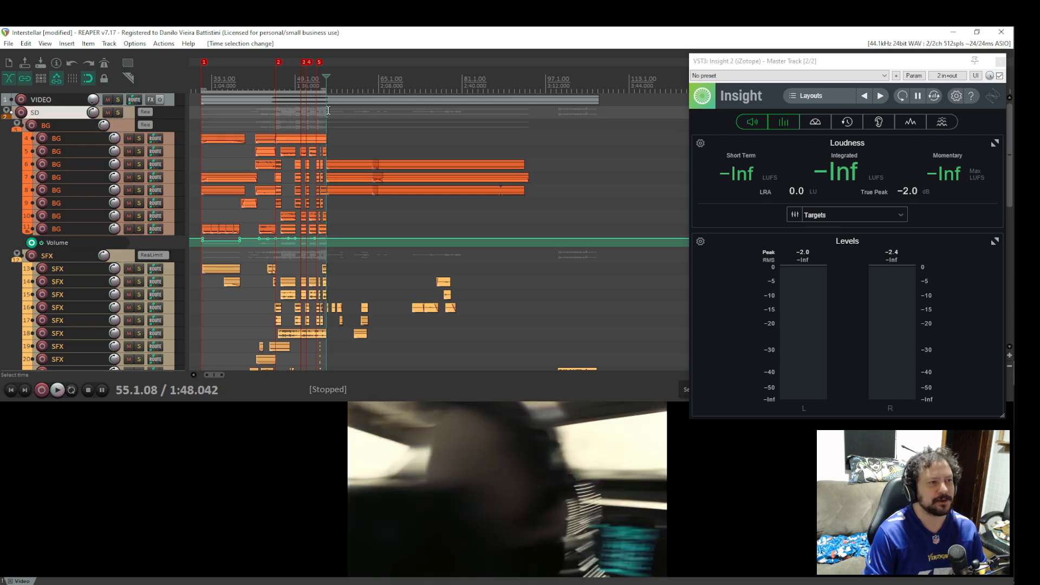
pyautogui.click(332, 113)
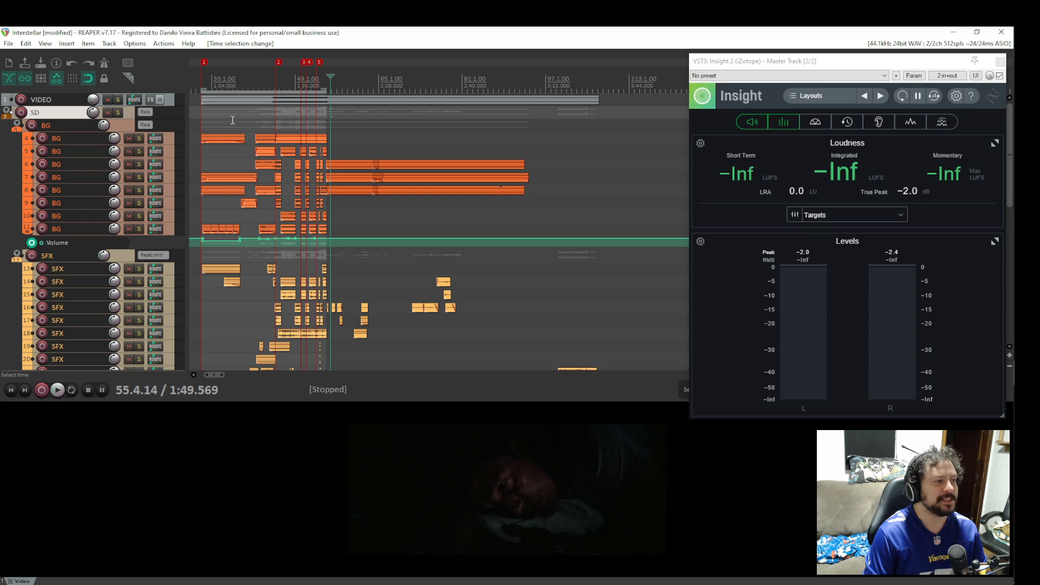
# Place the edit cursor at the start of the time selection, at marker 1.
pyautogui.click(202, 116)
pyautogui.hscroll(-3, 301, 191)
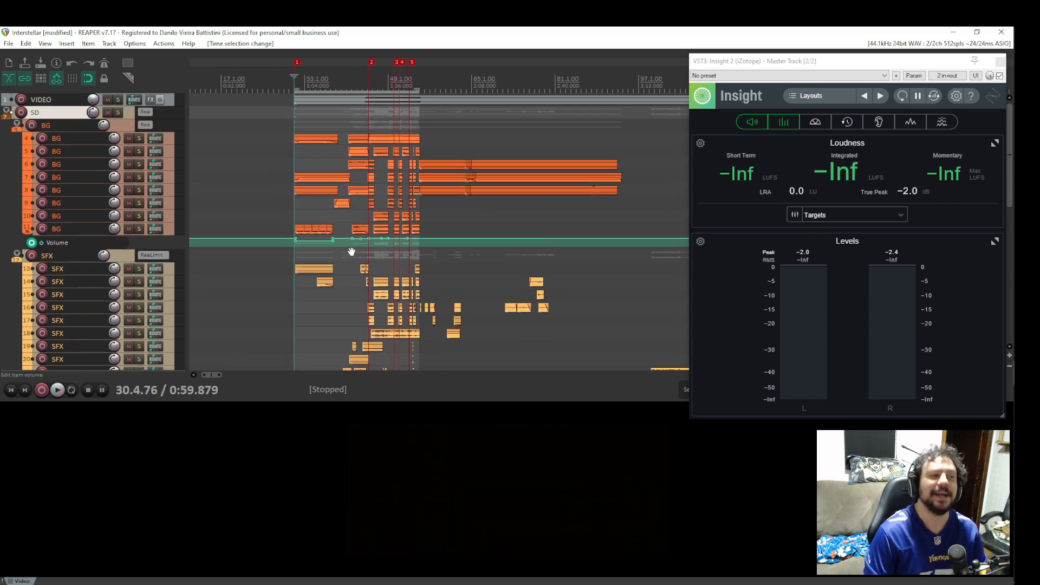
pyautogui.scroll(2, 370, 182)
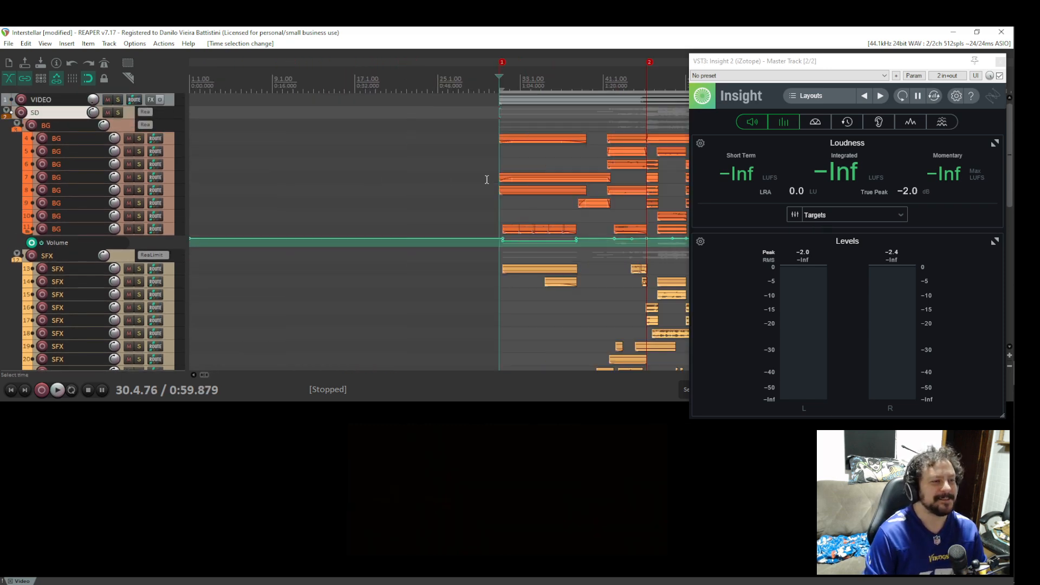
pyautogui.scroll(-4, 488, 180)
pyautogui.scroll(3, 306, 183)
pyautogui.scroll(-2, 557, 151)
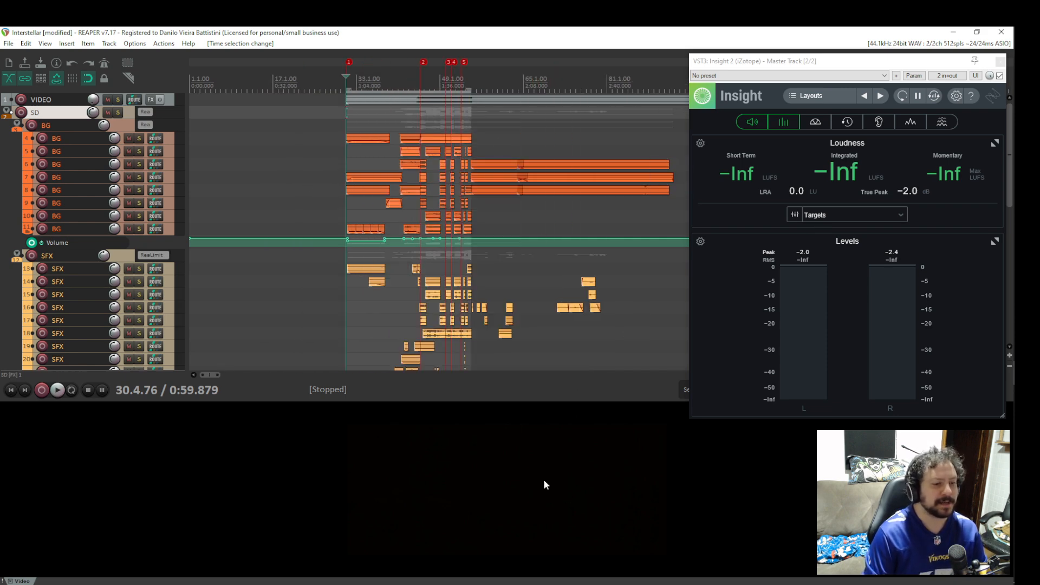
pyautogui.rightClick(499, 478)
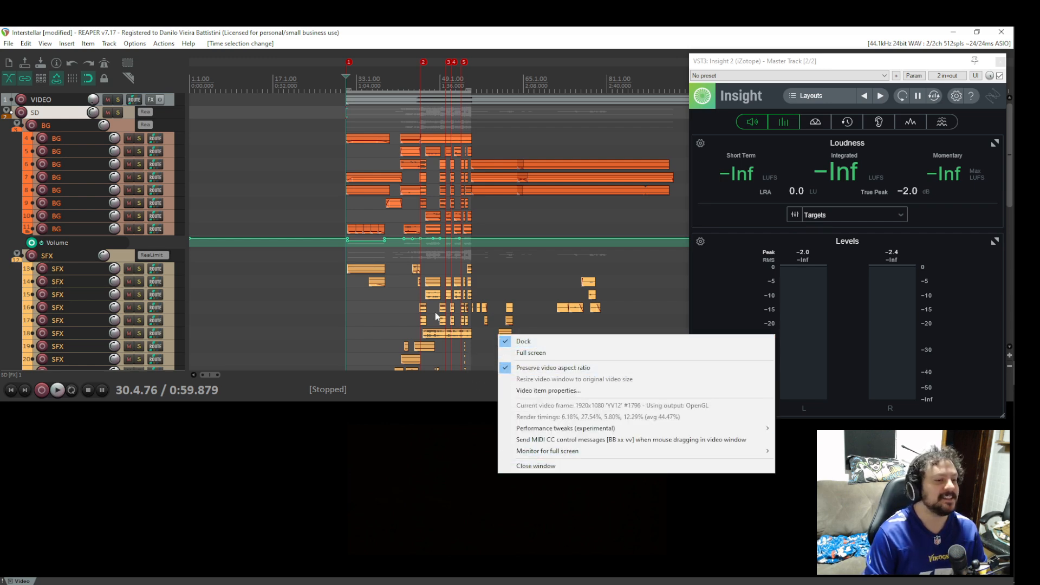
pyautogui.click(499, 73)
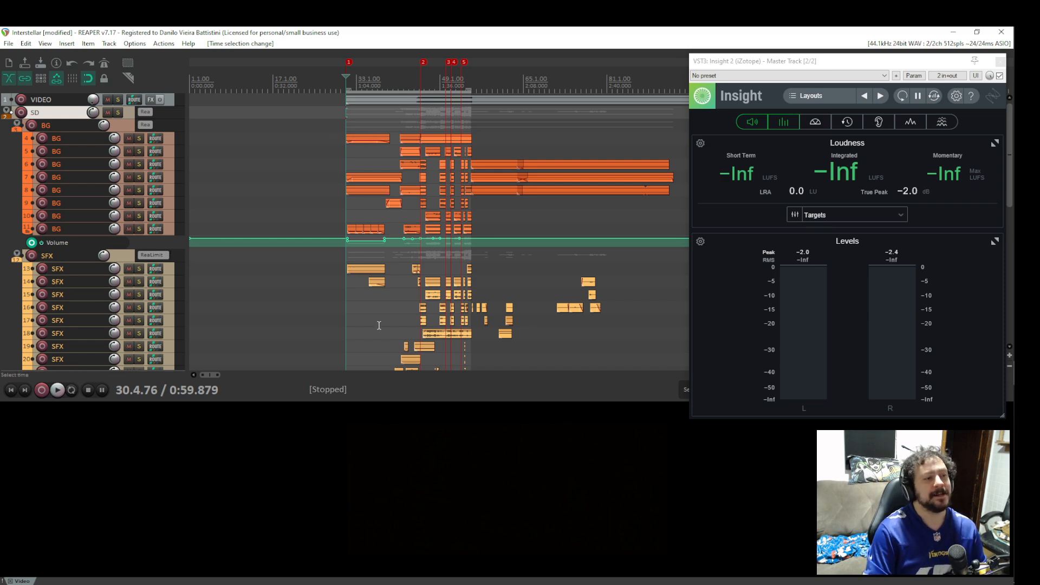
# Look through the SFX, AIRPLANE ALARM, FOLEY and MX tracks and return to the BG tracks.
pyautogui.moveTo(406, 260); pyautogui.dragTo(391, 160)
pyautogui.moveTo(398, 203)
pyautogui.mouseDown()
pyautogui.moveTo(403, 133)
pyautogui.moveTo(353, 123)
pyautogui.moveTo(323, 141)
pyautogui.mouseUp()
pyautogui.moveTo(289, 248); pyautogui.dragTo(289, 100)
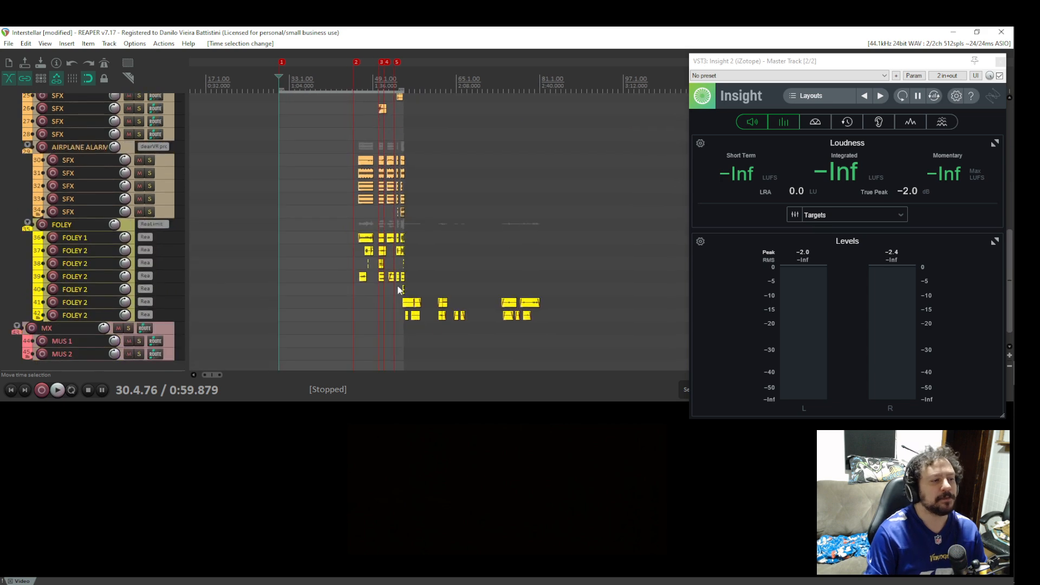
pyautogui.moveTo(392, 265); pyautogui.dragTo(327, 110)
pyautogui.moveTo(253, 191); pyautogui.dragTo(272, 327)
pyautogui.moveTo(258, 137); pyautogui.dragTo(318, 369)
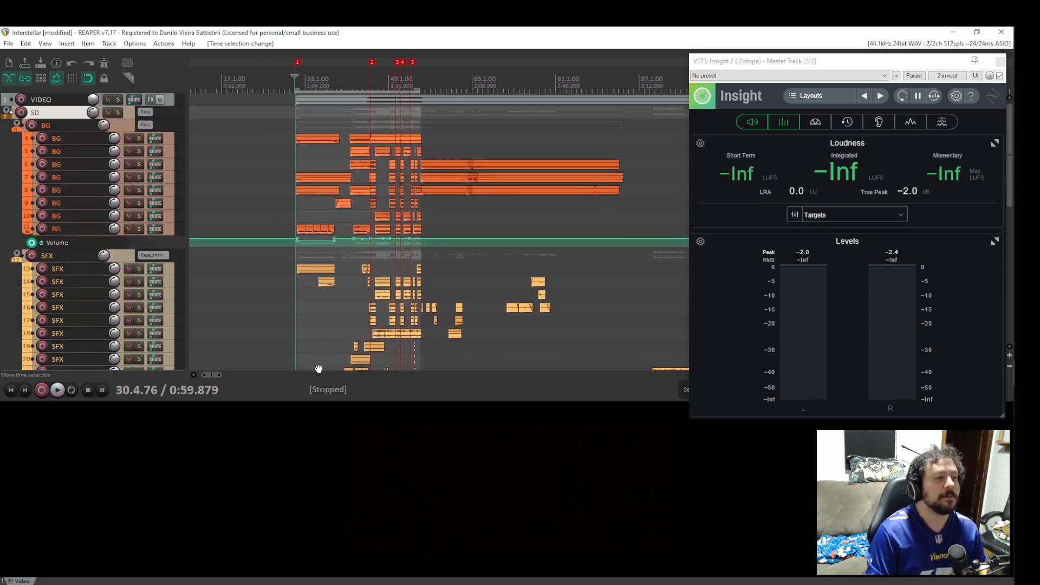
pyautogui.moveTo(300, 260); pyautogui.dragTo(307, 319)
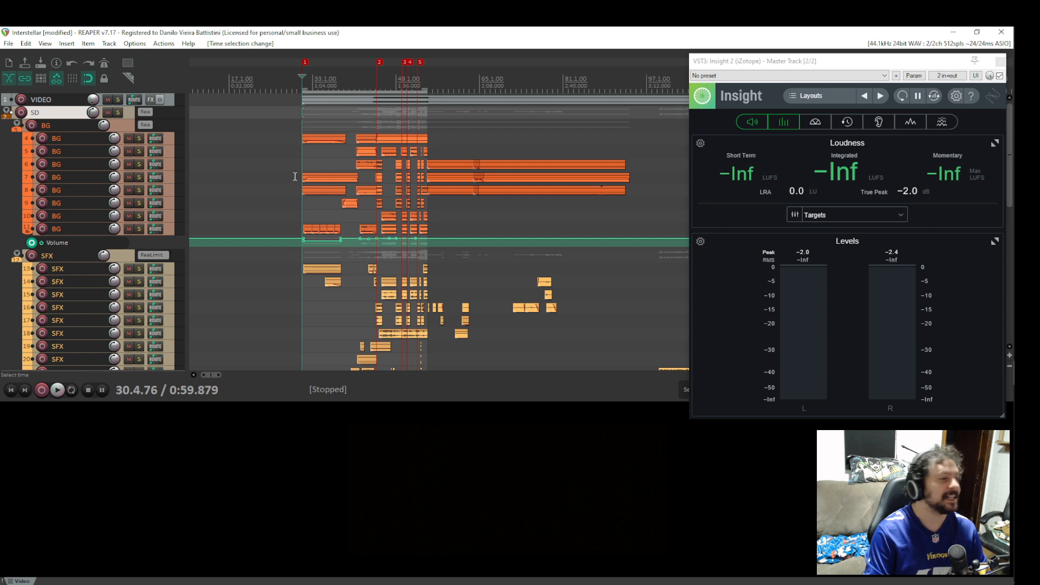
# Play the scene from marker 1 to about 1:50 and stop playback there.
pyautogui.press('space')
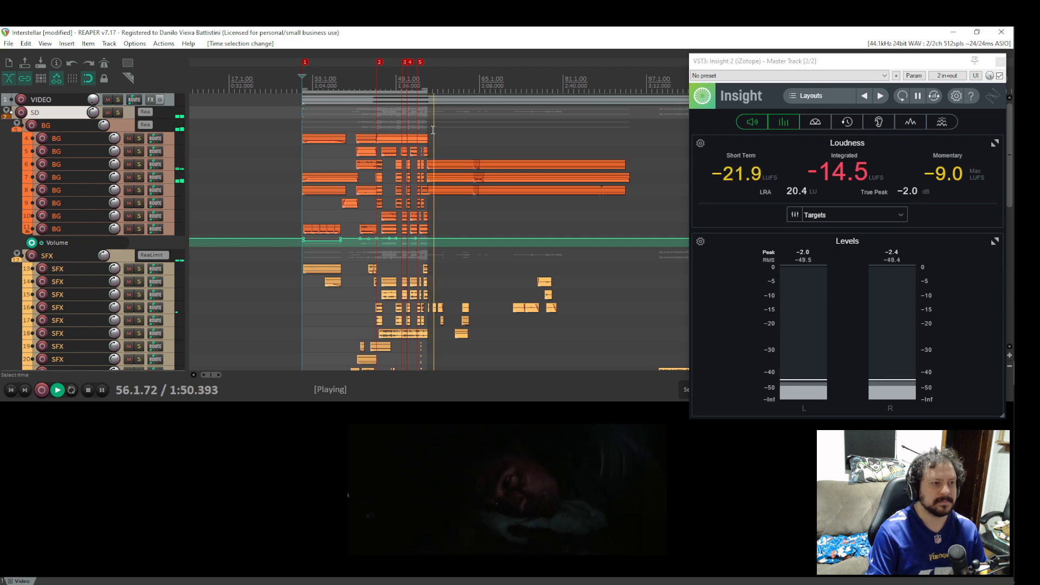
pyautogui.click(433, 129)
pyautogui.press('space')
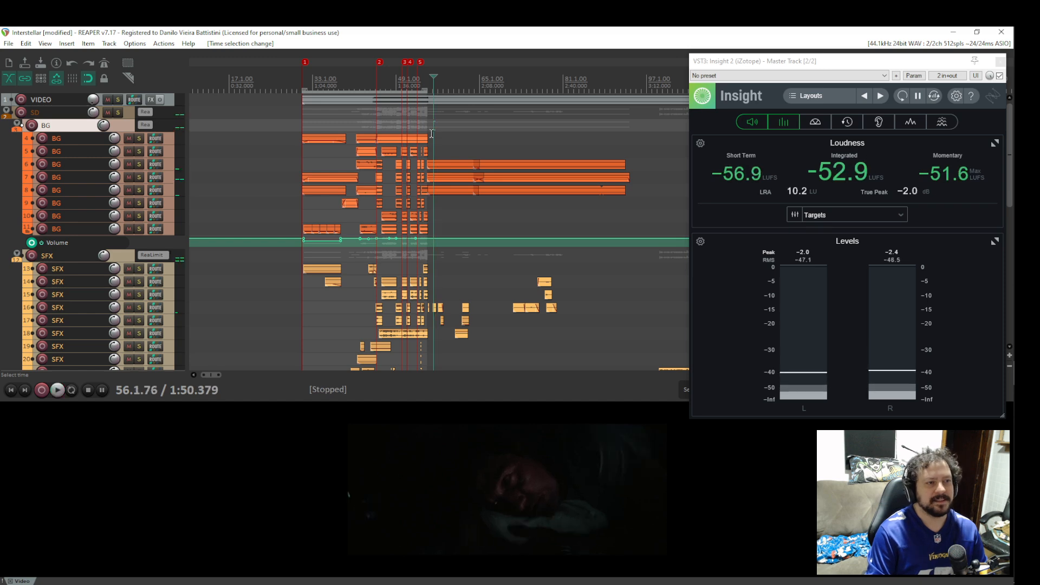
# Move the Insight 2 loudness meter window clear of the arrangement.
pyautogui.scroll(-4, 439, 206)
pyautogui.scroll(-3, 438, 207)
pyautogui.scroll(8, 438, 206)
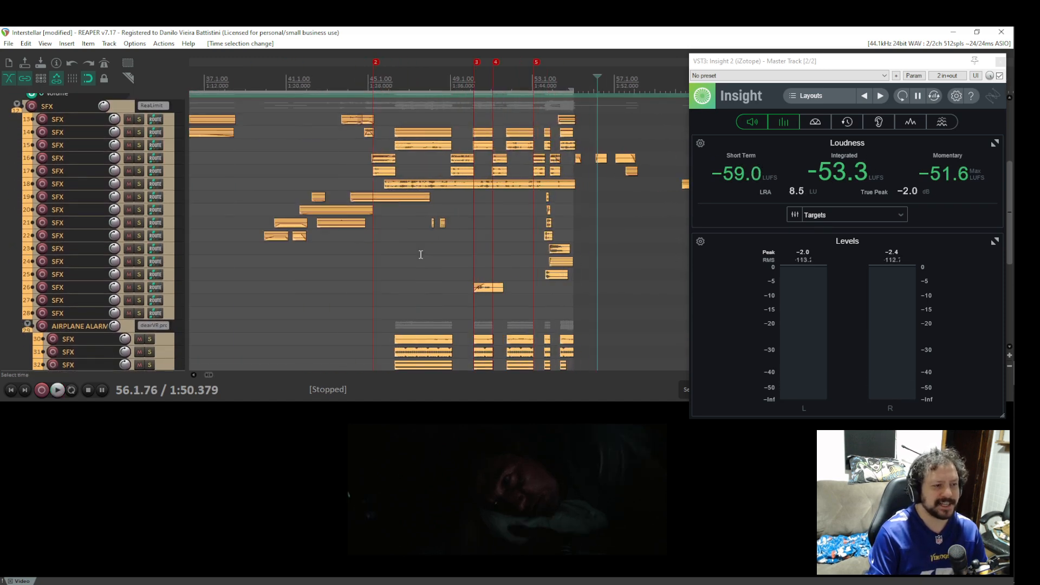
pyautogui.scroll(-3, 520, 198)
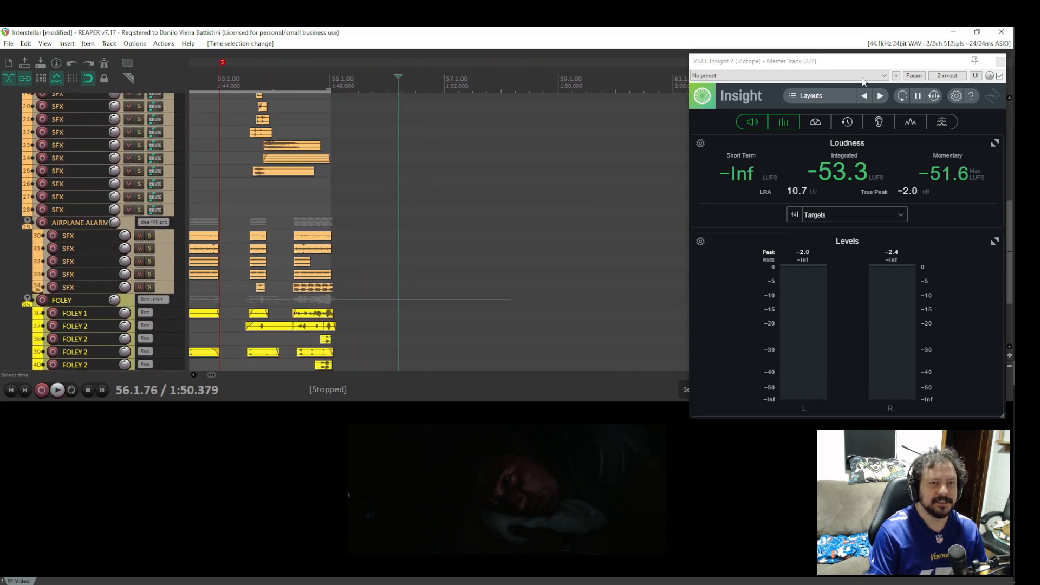
pyautogui.moveTo(867, 61); pyautogui.dragTo(940, 584)
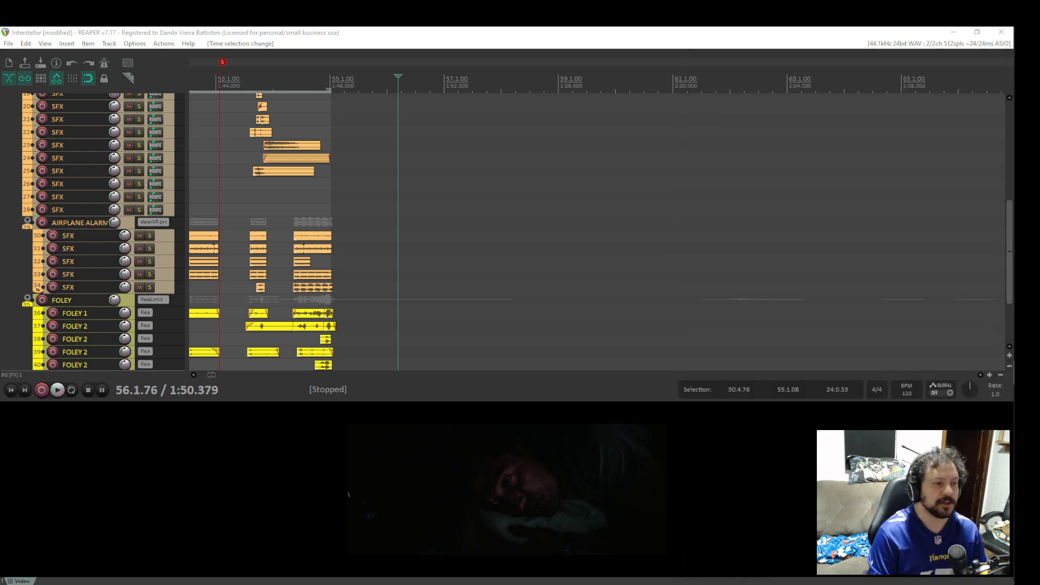
# Examine how the SFX clips are layered around markers 2 to 5.
pyautogui.moveTo(379, 186); pyautogui.dragTo(764, 277)
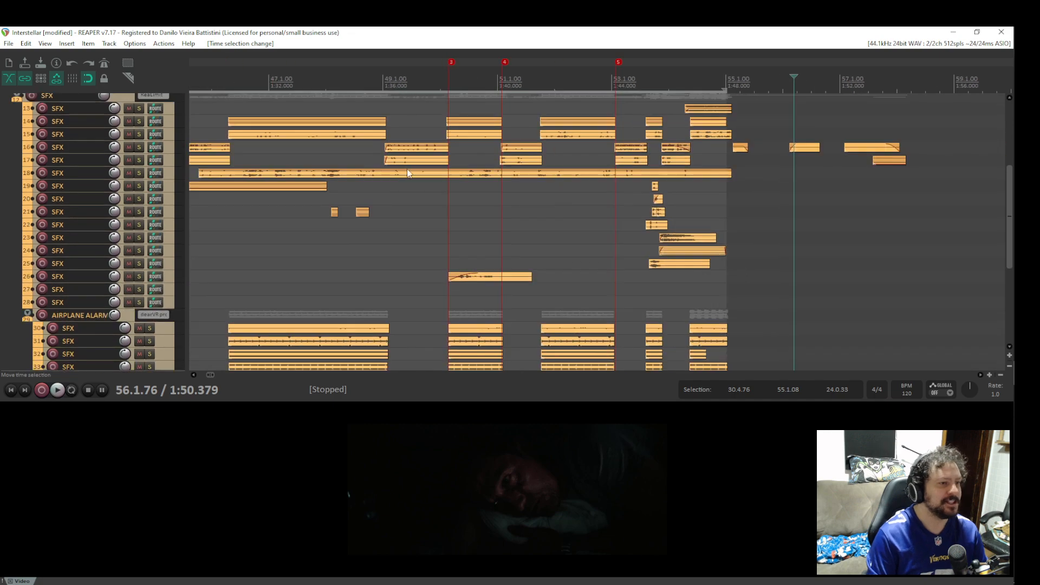
pyautogui.moveTo(410, 174); pyautogui.dragTo(712, 250)
pyautogui.scroll(-3, 497, 208)
pyautogui.scroll(-4, 497, 209)
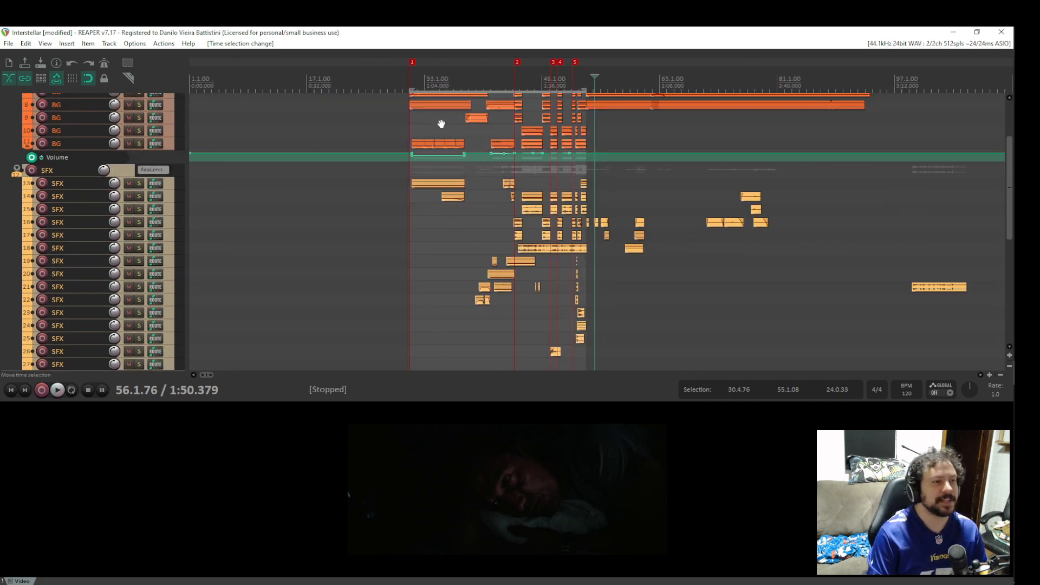
pyautogui.scroll(3, 527, 179)
pyautogui.scroll(4, 564, 108)
pyautogui.scroll(5, 564, 124)
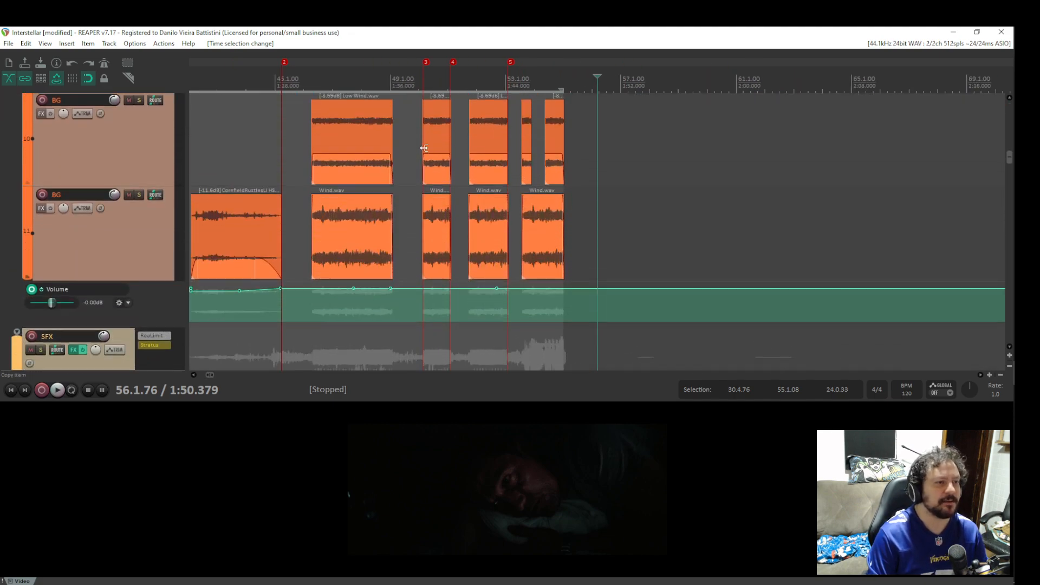
# Examine the wind and ambience clips on the BG tracks, up to the SD folder and VIDEO tracks.
pyautogui.moveTo(346, 151); pyautogui.dragTo(482, 554)
pyautogui.moveTo(314, 115); pyautogui.dragTo(338, 212)
pyautogui.scroll(-3, 353, 233)
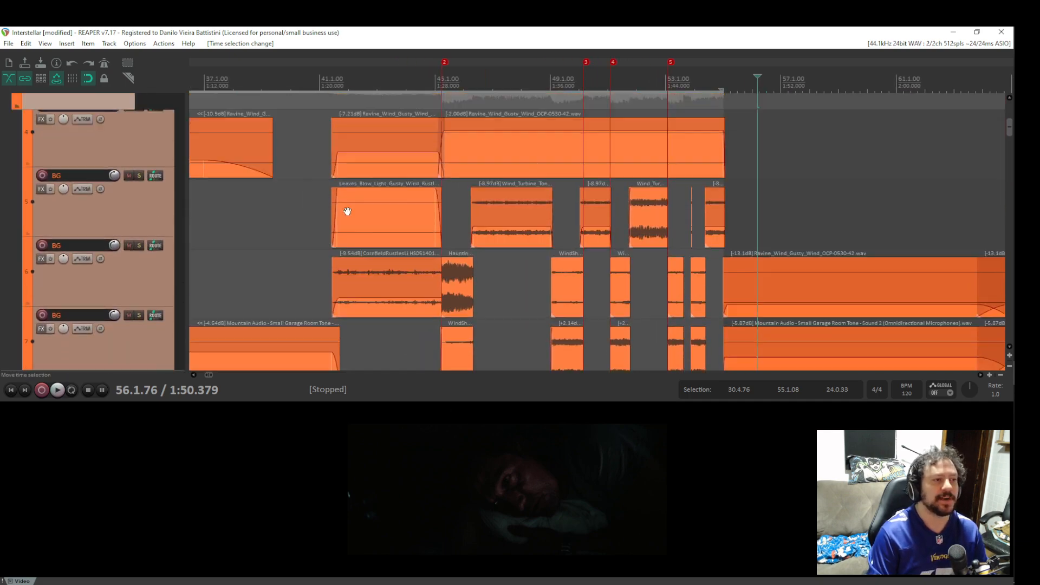
pyautogui.moveTo(301, 126); pyautogui.dragTo(411, 339)
pyautogui.scroll(-1, 454, 243)
pyautogui.scroll(-1, 454, 243)
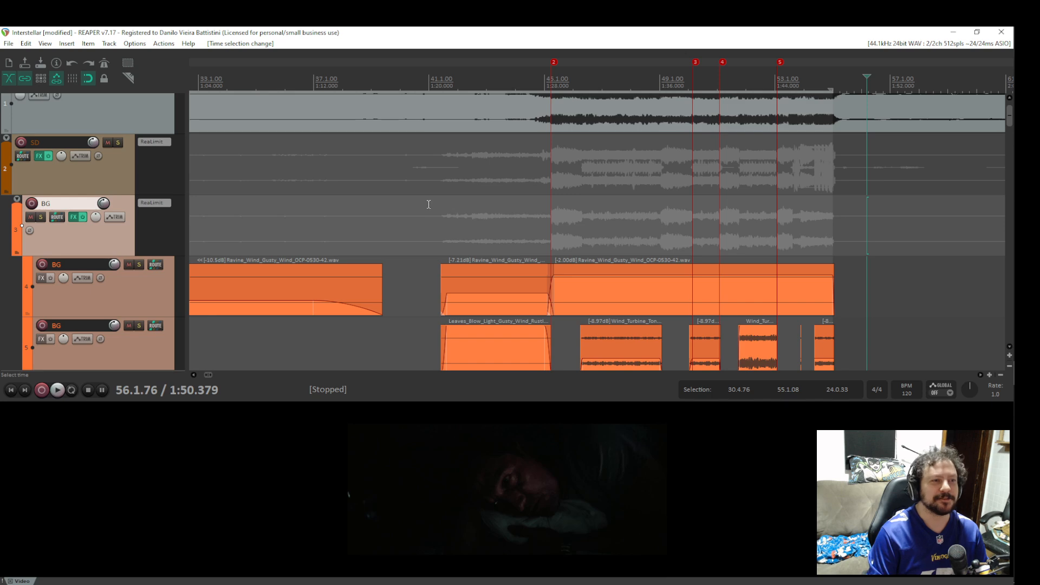
pyautogui.scroll(-6, 429, 204)
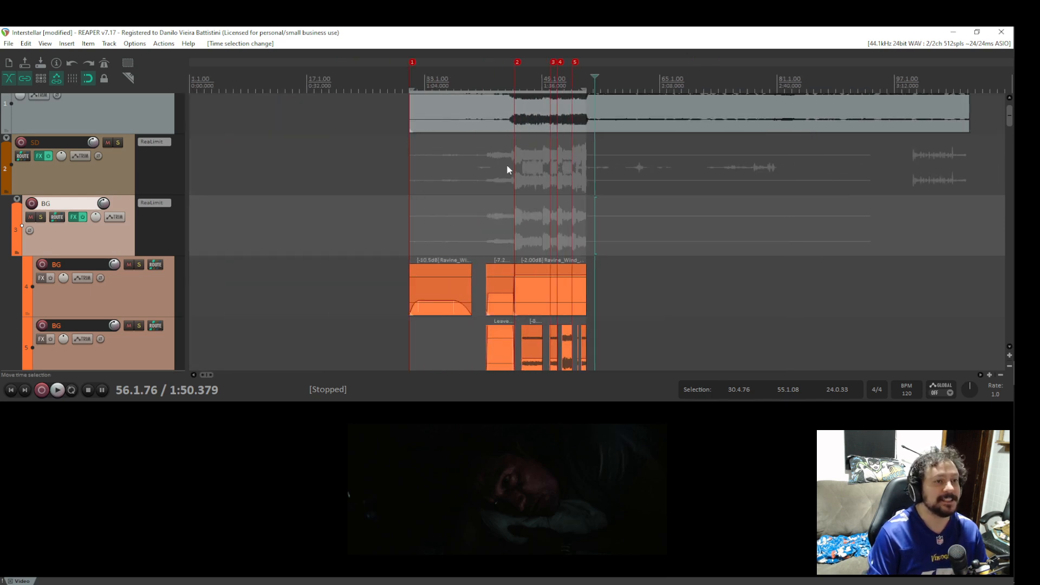
pyautogui.moveTo(428, 175); pyautogui.dragTo(452, 168)
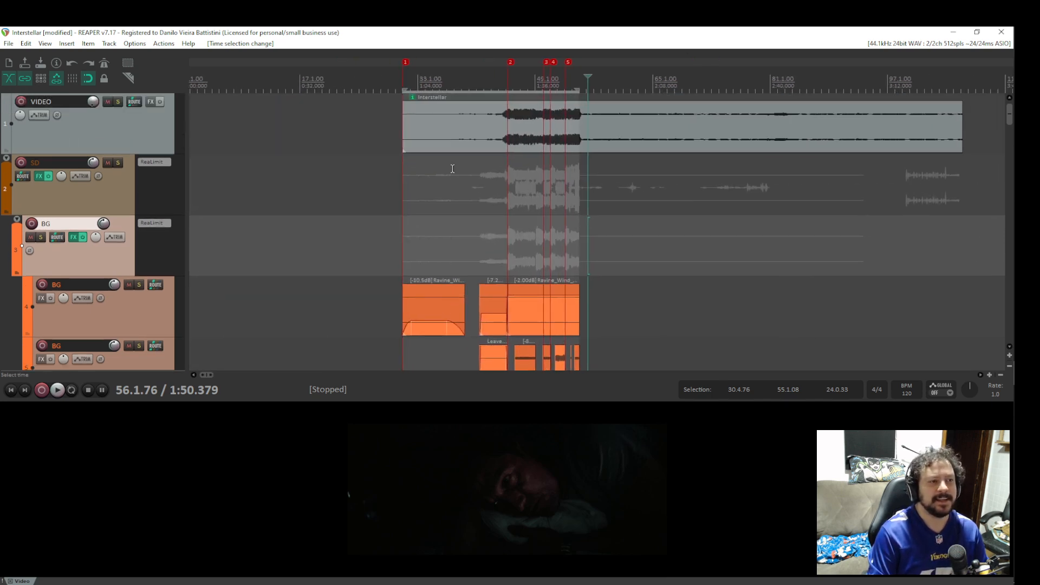
# Check the Interstellar video frames at 1:11.512, 1:21.440 and 1:06.044.
pyautogui.click(446, 113)
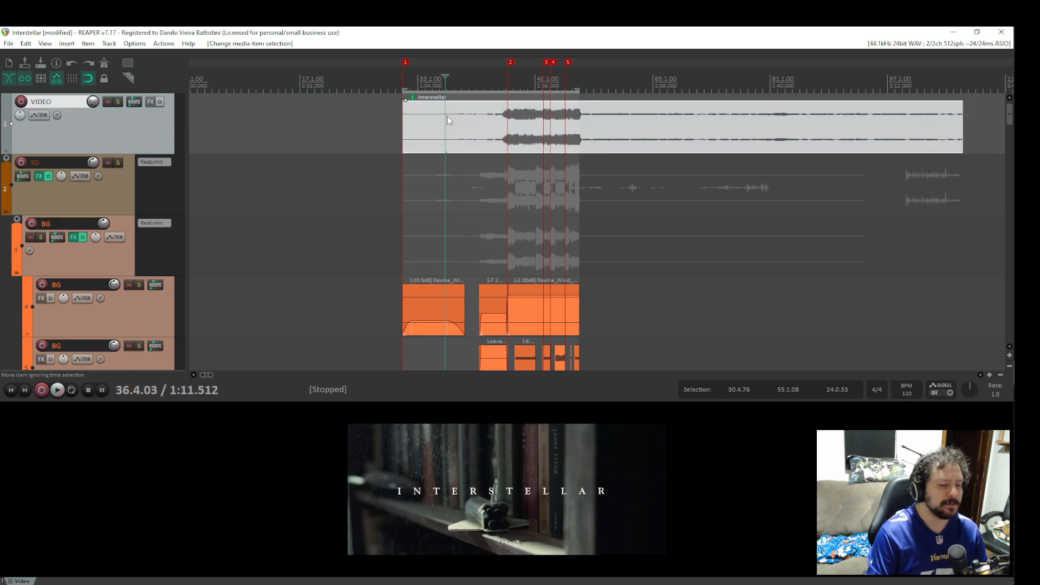
pyautogui.click(475, 93)
pyautogui.click(478, 93)
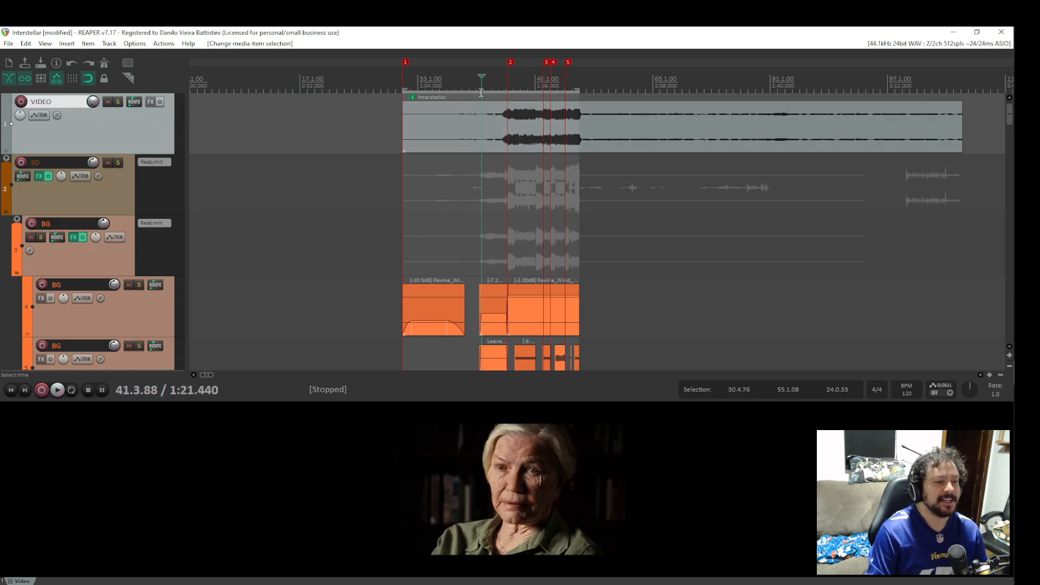
pyautogui.click(424, 97)
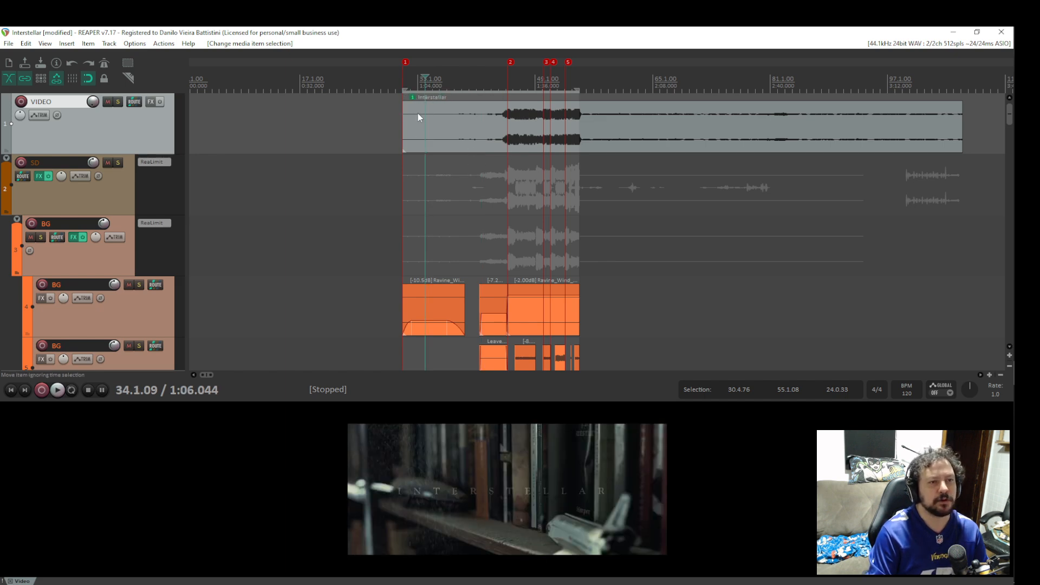
# Examine the VIDEO track's enlarged waveform, checking the positions 1:15.487, 1:27.716 and 1:30.296.
pyautogui.scroll(3, 512, 129)
pyautogui.moveTo(475, 173); pyautogui.dragTo(449, 330)
pyautogui.scroll(3, 437, 182)
pyautogui.scroll(5, 437, 181)
pyautogui.moveTo(733, 238); pyautogui.dragTo(616, 180)
pyautogui.scroll(-2, 616, 180)
pyautogui.click(687, 132)
pyautogui.click(694, 125)
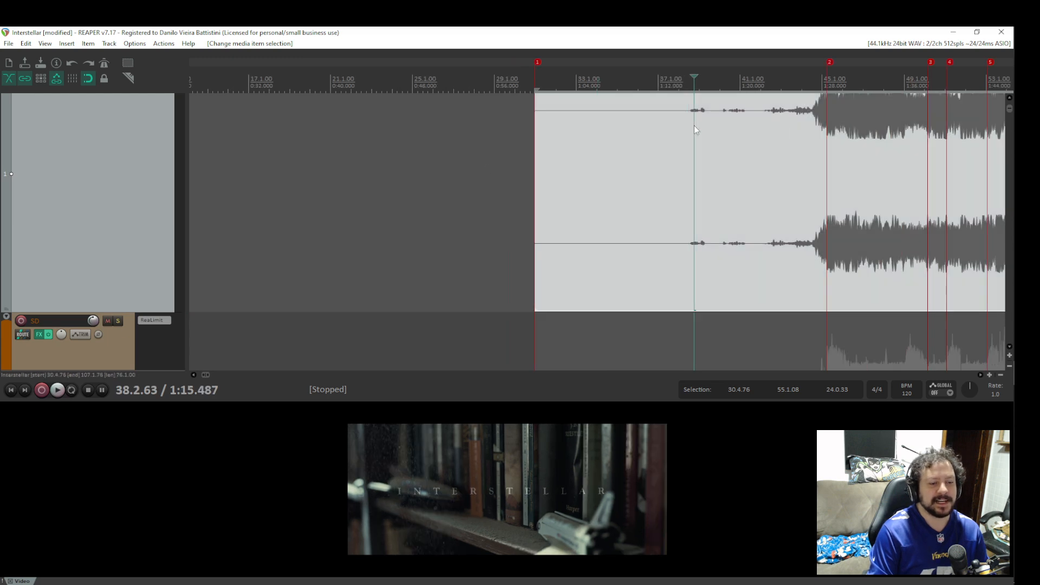
pyautogui.moveTo(844, 127); pyautogui.dragTo(664, 163)
pyautogui.click(658, 146)
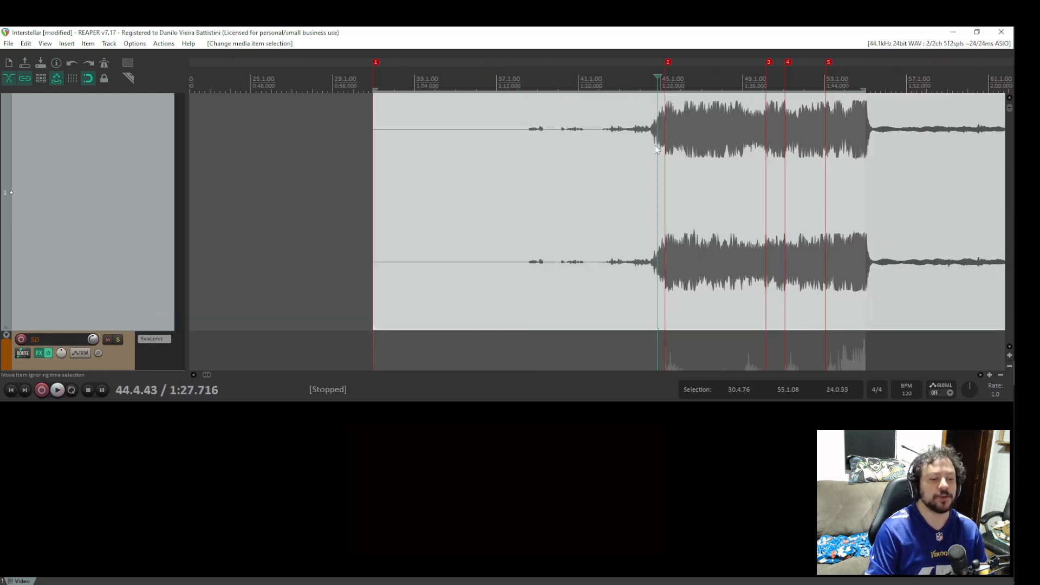
pyautogui.click(684, 136)
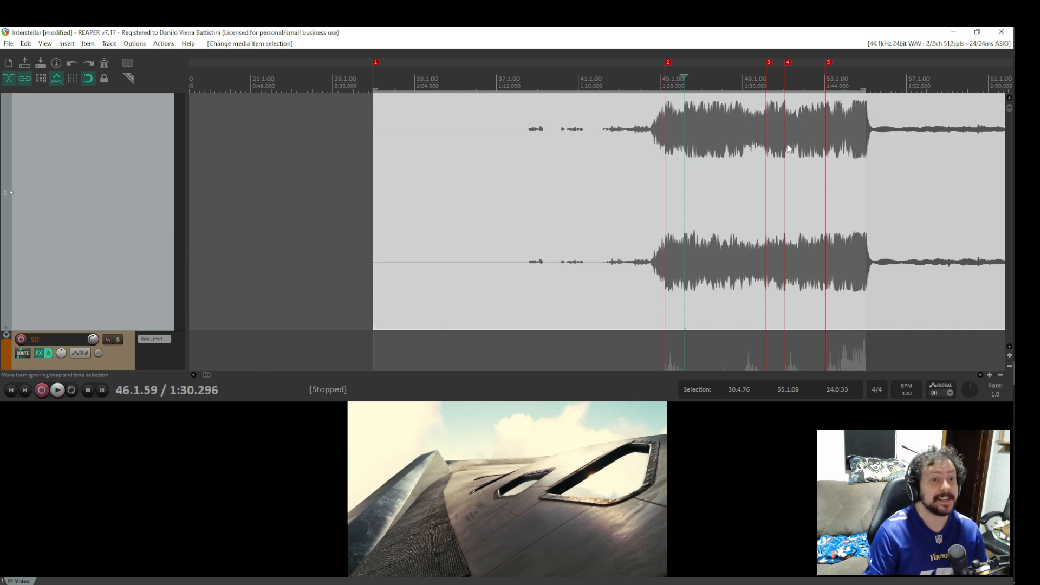
# Examine the loud section of the VIDEO waveform and its frames at 1:42.731, 1:48.042, 1:48.303 and 1:47.529.
pyautogui.moveTo(789, 148); pyautogui.dragTo(673, 217)
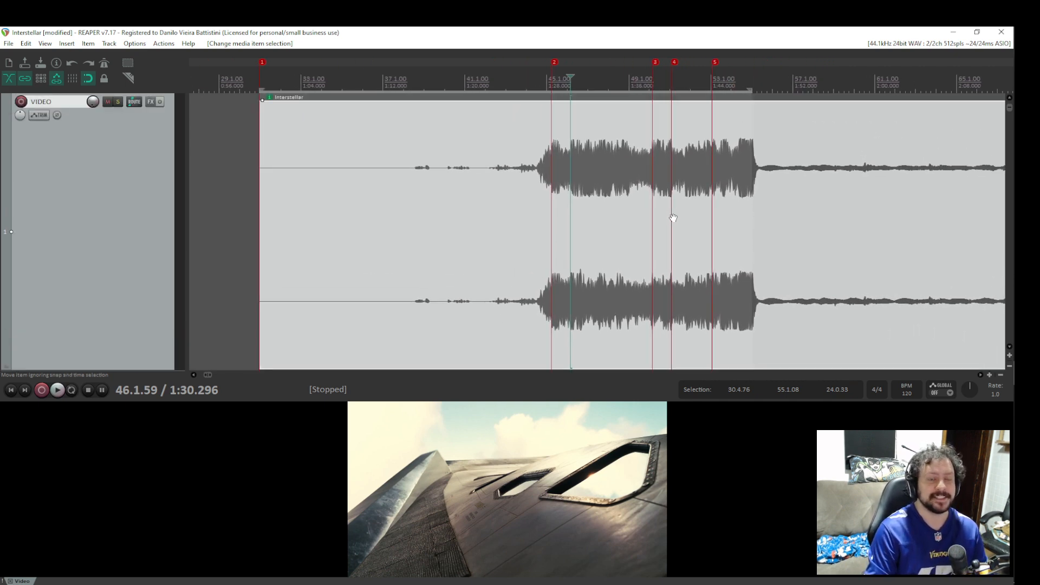
pyautogui.click(633, 157)
pyautogui.click(697, 154)
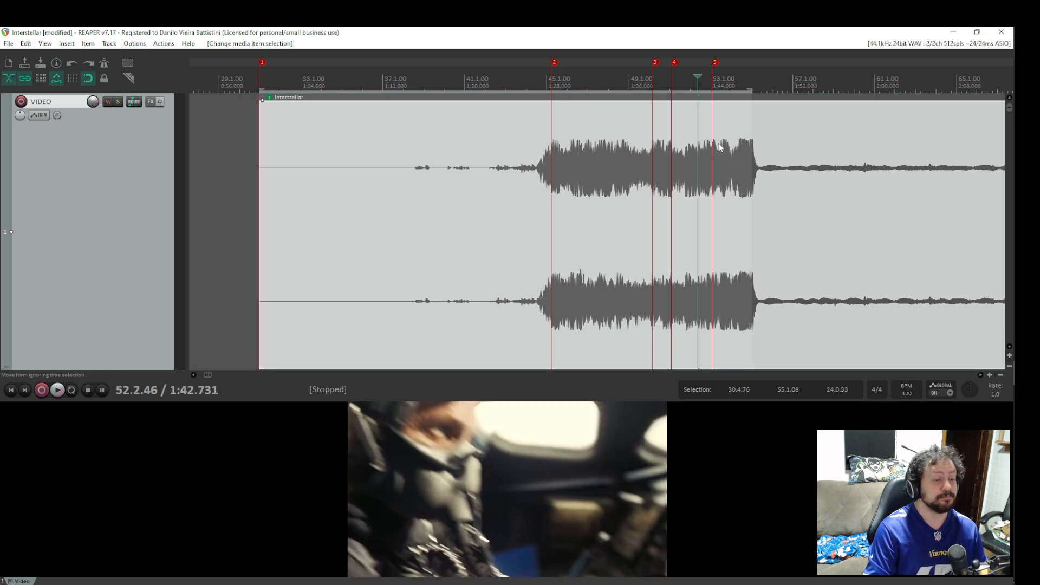
pyautogui.click(720, 147)
pyautogui.click(752, 134)
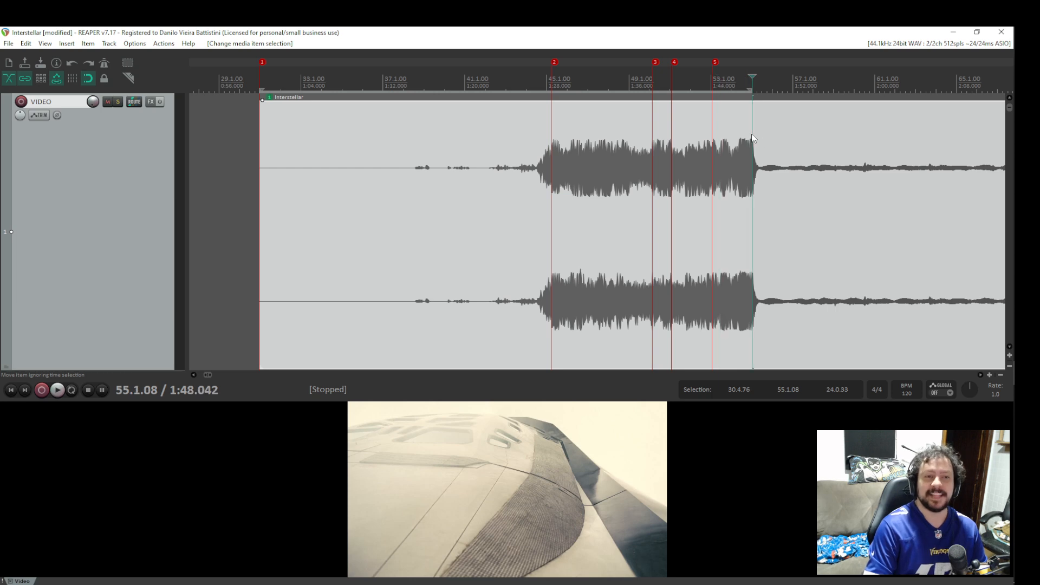
pyautogui.click(755, 135)
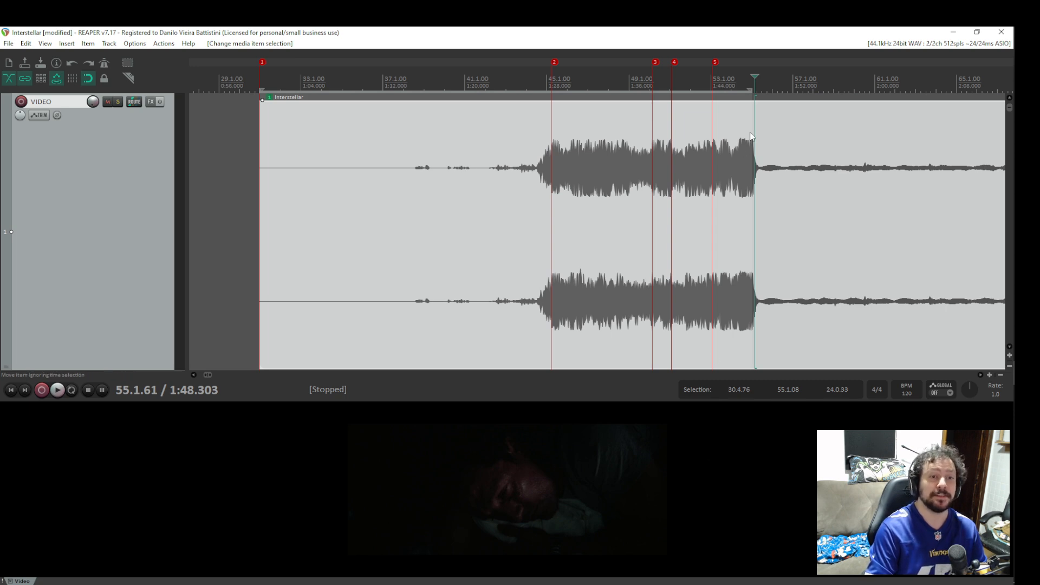
pyautogui.click(748, 165)
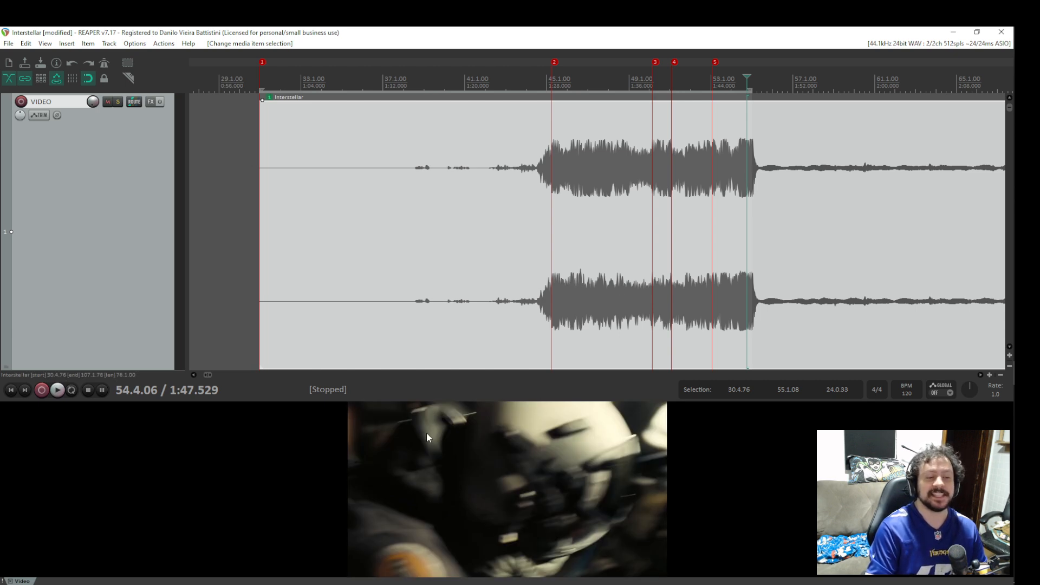
# Play the scene briefly from 1:47.736, just before the loud section of the VIDEO track ends.
pyautogui.click(750, 139)
pyautogui.press('space')
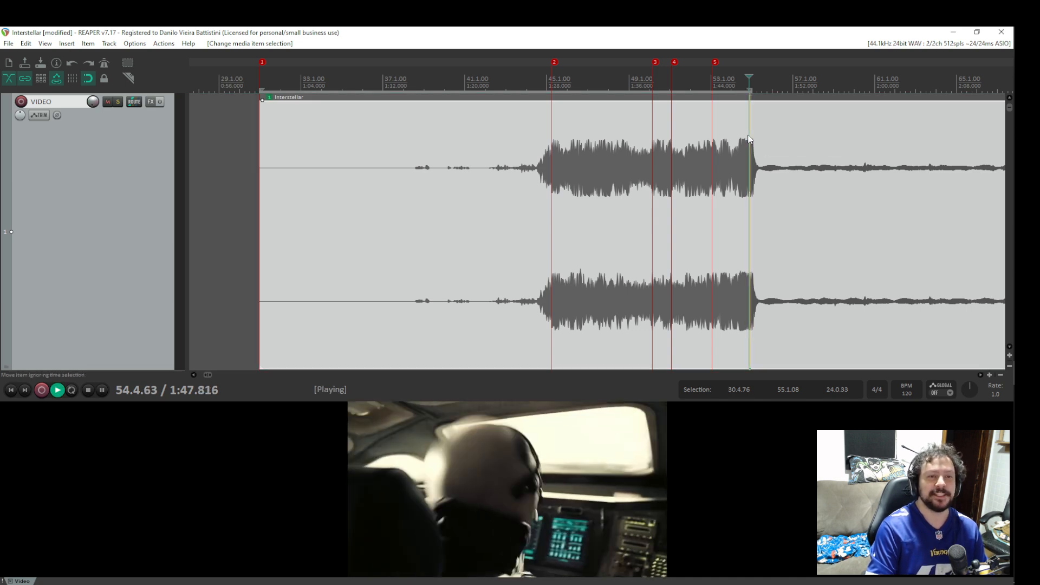
pyautogui.press('space')
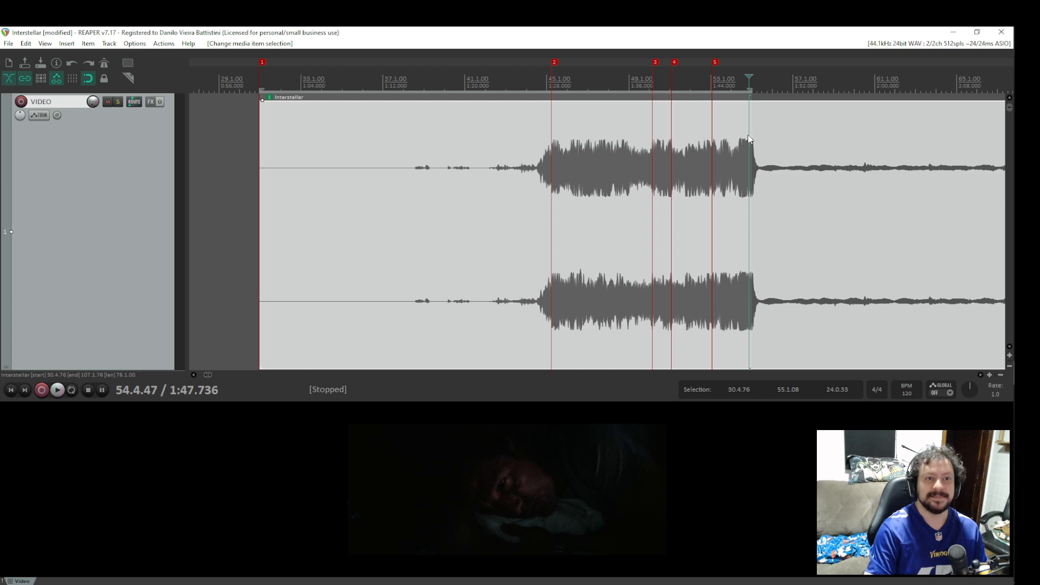
# Check the Interstellar video frames before the loud section, at 1:10.793 and 1:15.541 on the SD track.
pyautogui.scroll(-5, 737, 147)
pyautogui.keyDown('ctrl'); pyautogui.scroll(-5, 473, 171); pyautogui.keyUp('ctrl')
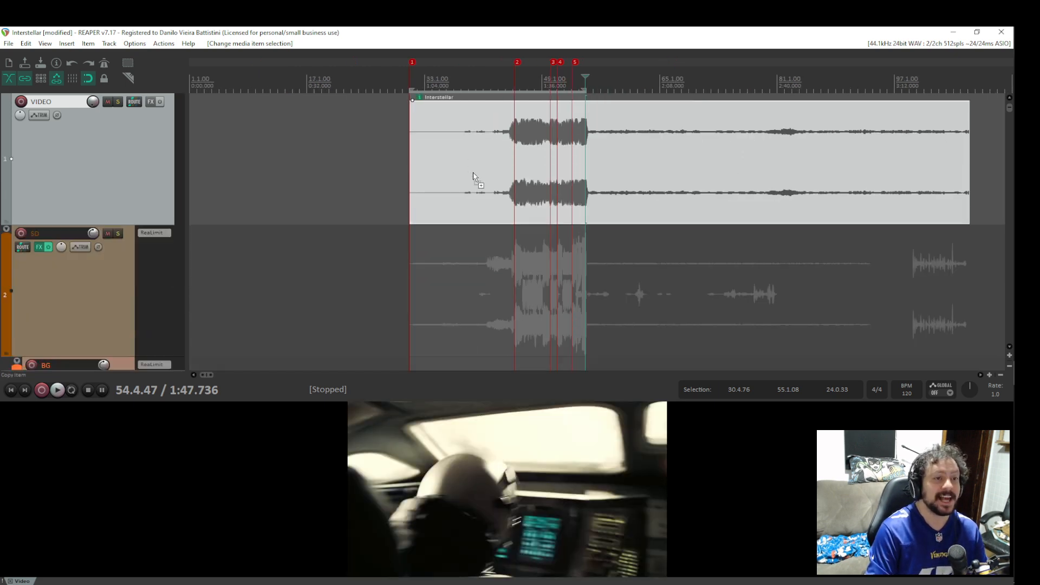
pyautogui.keyDown('ctrl'); pyautogui.scroll(-5, 473, 172); pyautogui.keyUp('ctrl')
pyautogui.keyDown('ctrl'); pyautogui.scroll(8, 476, 179); pyautogui.keyUp('ctrl')
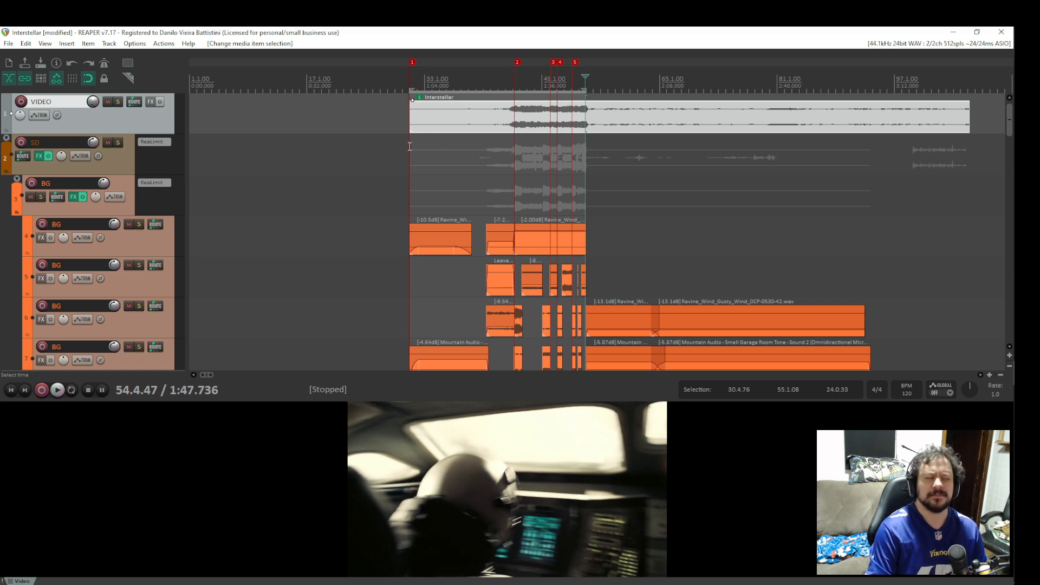
pyautogui.click(449, 155)
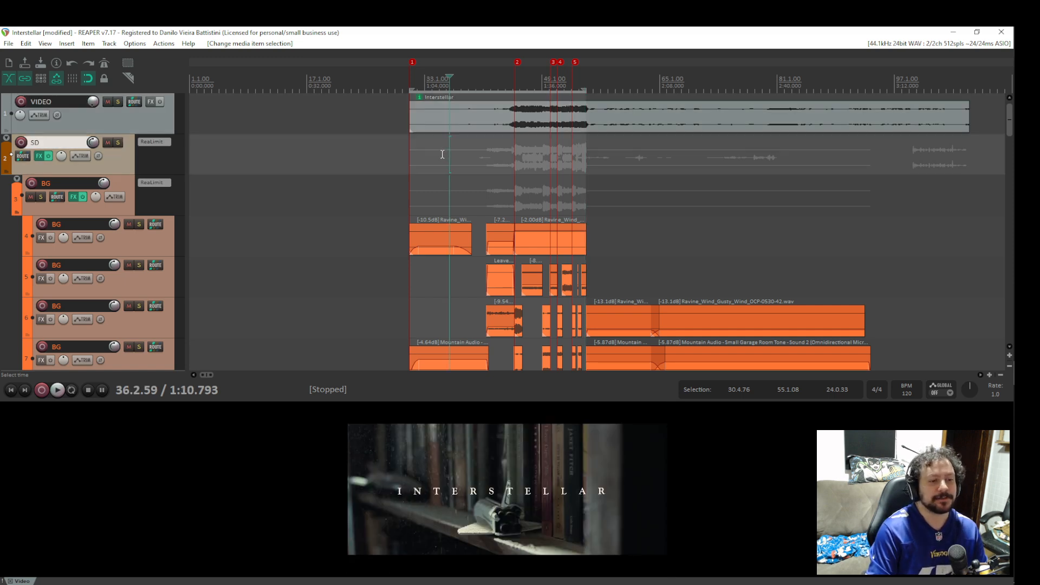
pyautogui.click(443, 154)
pyautogui.click(460, 153)
pyautogui.click(466, 151)
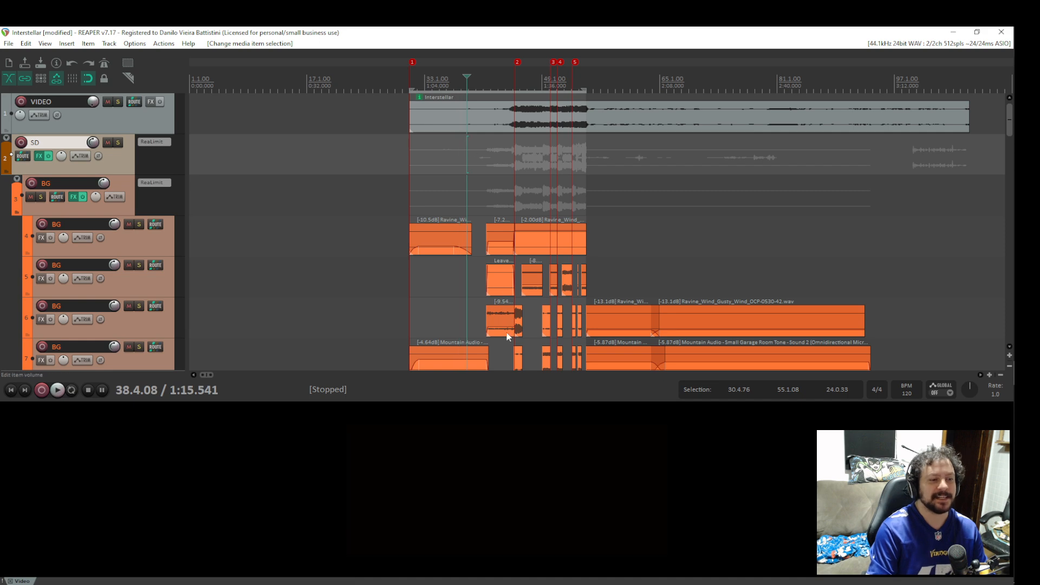
# Compare the video frames ahead of marker 2 at 1:23.311, 1:18.994, 1:16.980 and 1:24.462.
pyautogui.click(472, 143)
pyautogui.click(496, 143)
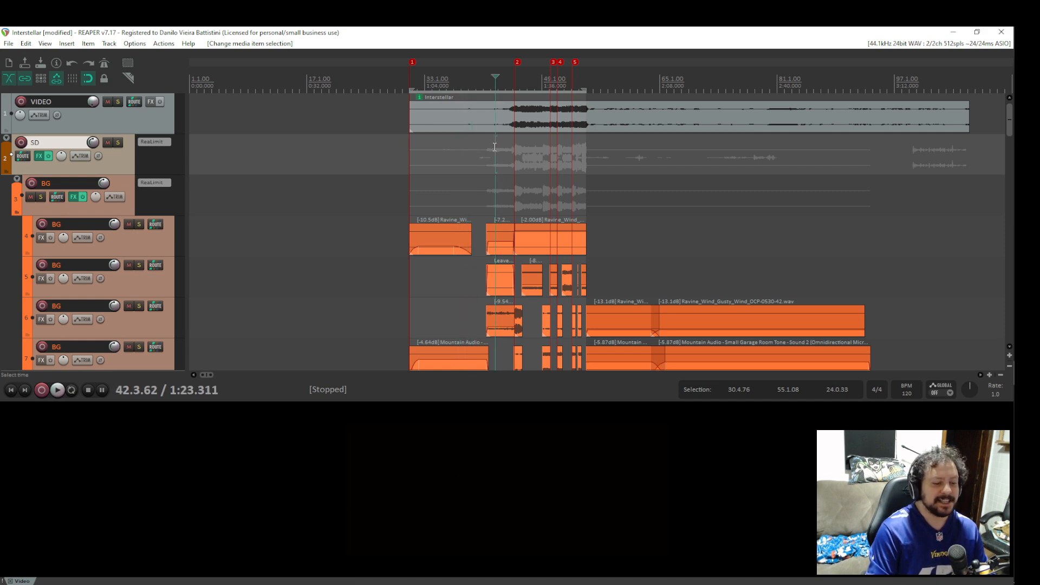
pyautogui.click(505, 143)
pyautogui.click(491, 143)
pyautogui.click(479, 136)
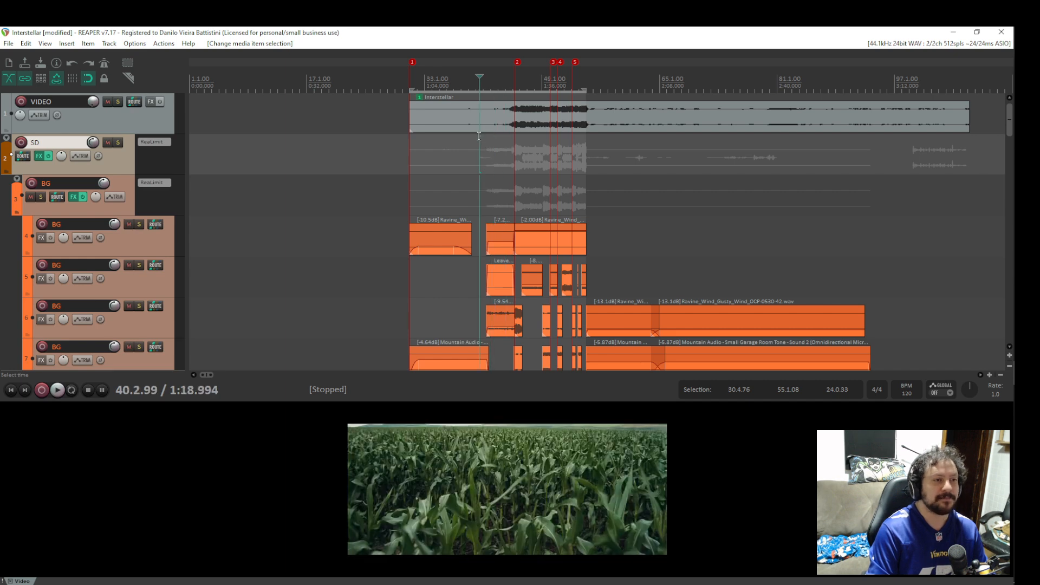
pyautogui.click(472, 141)
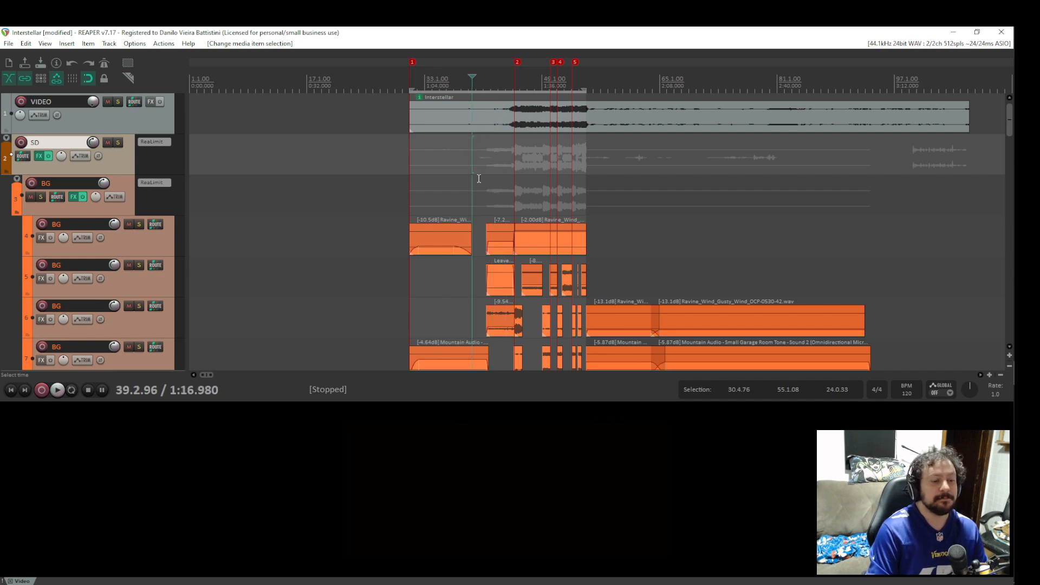
pyautogui.click(490, 150)
pyautogui.click(499, 143)
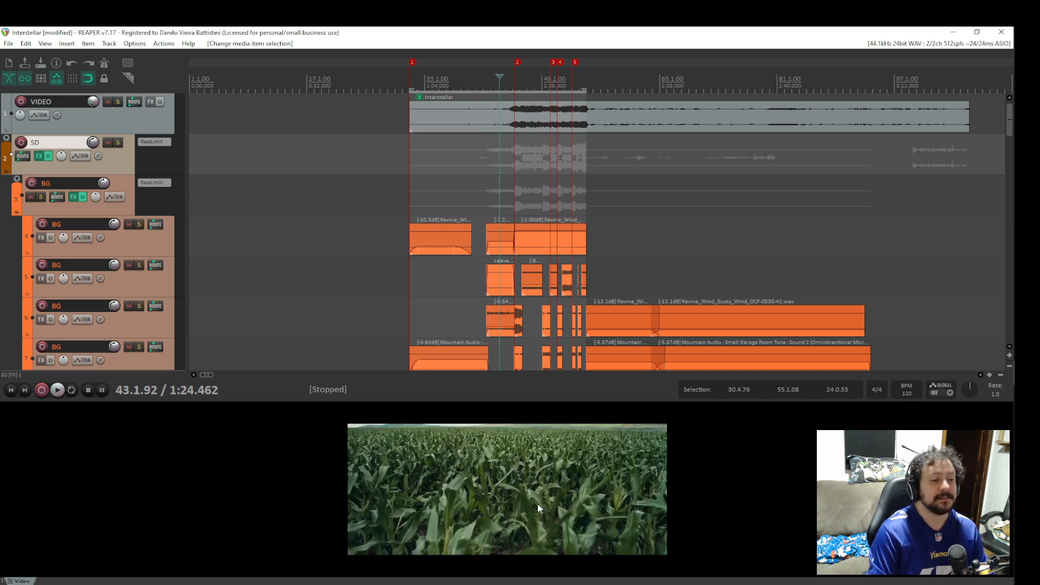
# Return the edit cursor to marker 1 at 0:59.879, the start of the time selection.
pyautogui.scroll(-3, 499, 161)
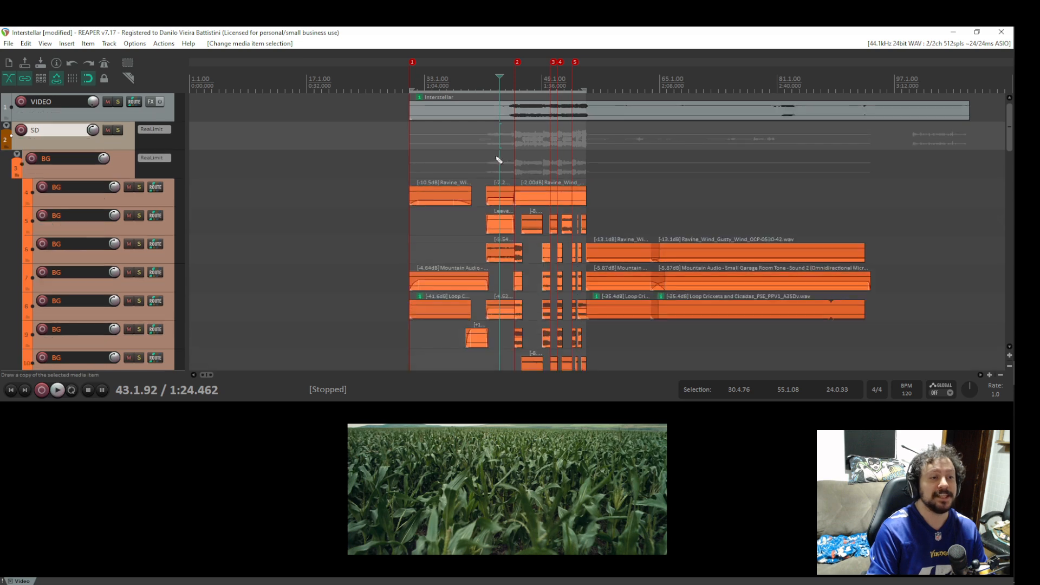
pyautogui.click(512, 133)
pyautogui.click(410, 141)
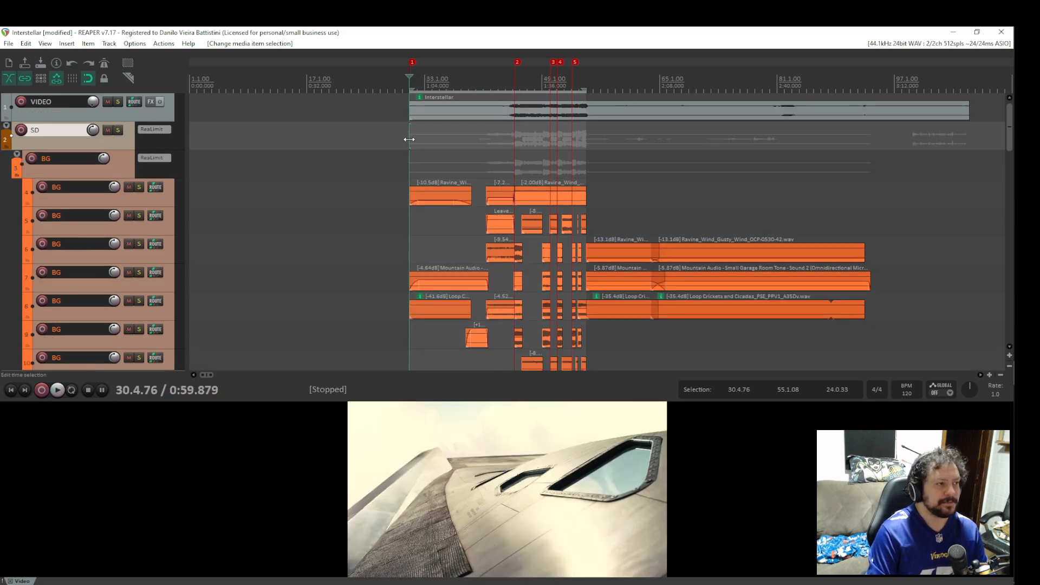
# Hide the Volume envelope of the last BG track, directly above the SFX folder.
pyautogui.scroll(-3, 445, 301)
pyautogui.moveTo(429, 346)
pyautogui.mouseDown()
pyautogui.moveTo(431, 186)
pyautogui.moveTo(422, 353)
pyautogui.mouseUp()
pyautogui.scroll(-1, 401, 181)
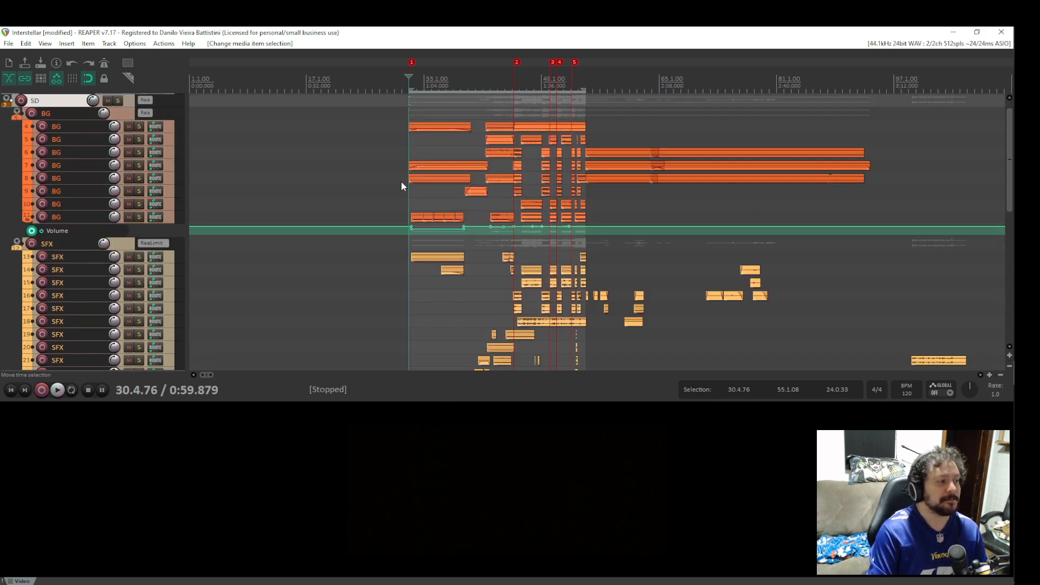
pyautogui.click(171, 217)
pyautogui.press('v')
pyautogui.moveTo(459, 323); pyautogui.dragTo(369, 325)
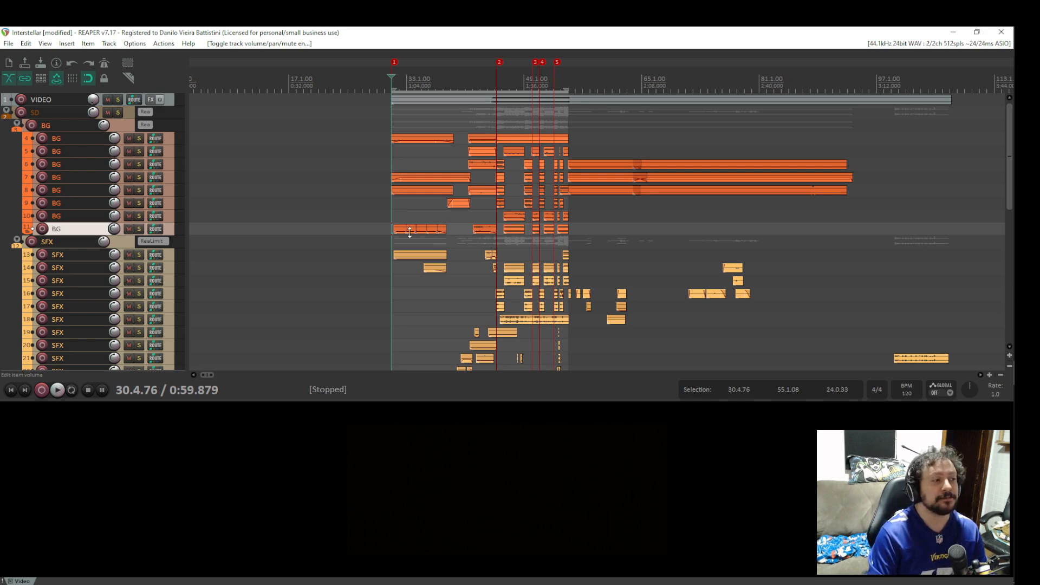
# Examine the SFX tracks below the BG tracks, through the AIRPLANE ALARMS and FOLEY folders.
pyautogui.scroll(3, 412, 218)
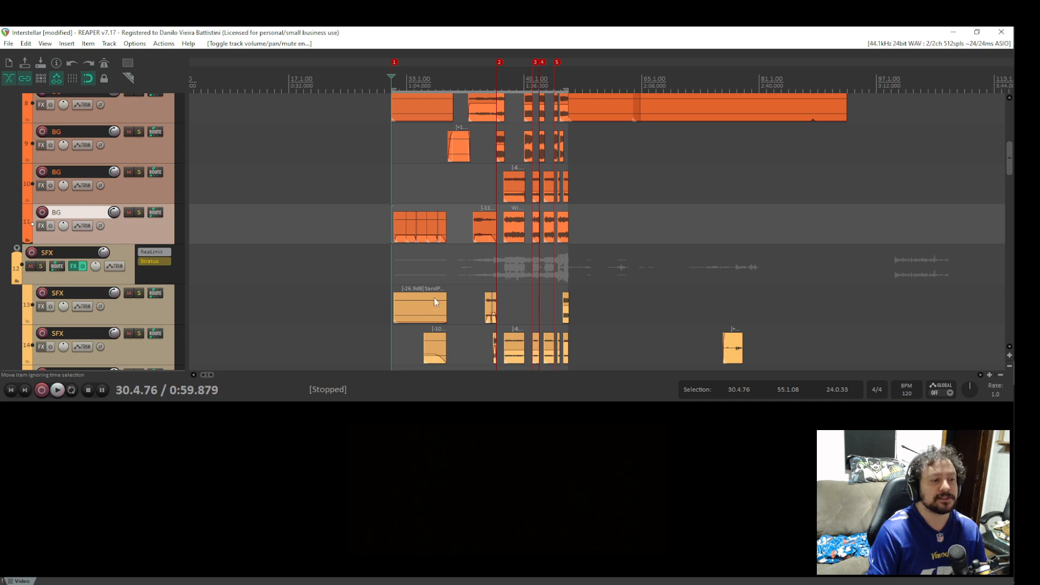
pyautogui.scroll(-3, 381, 216)
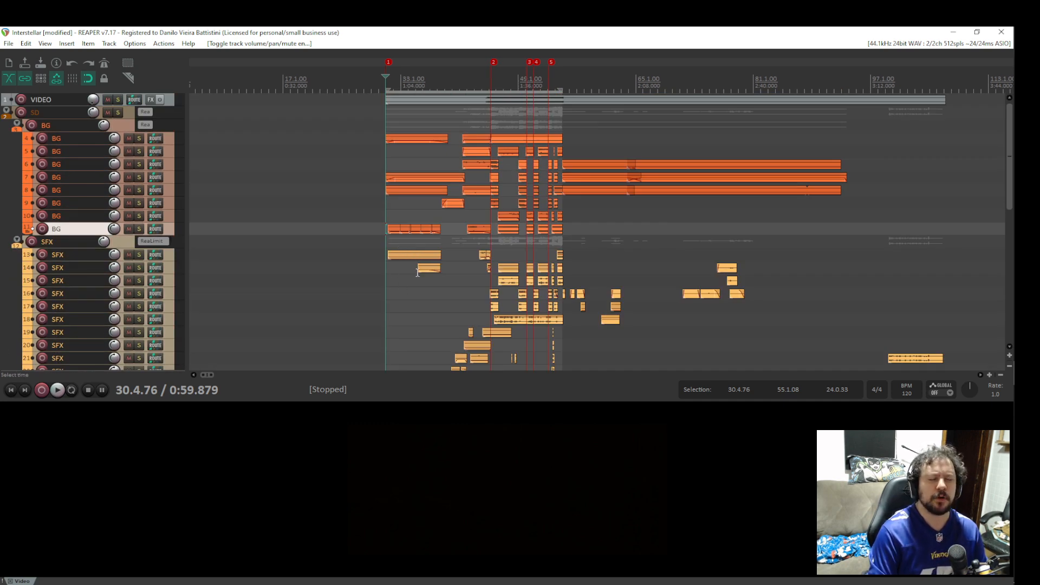
pyautogui.moveTo(391, 342); pyautogui.dragTo(361, 336)
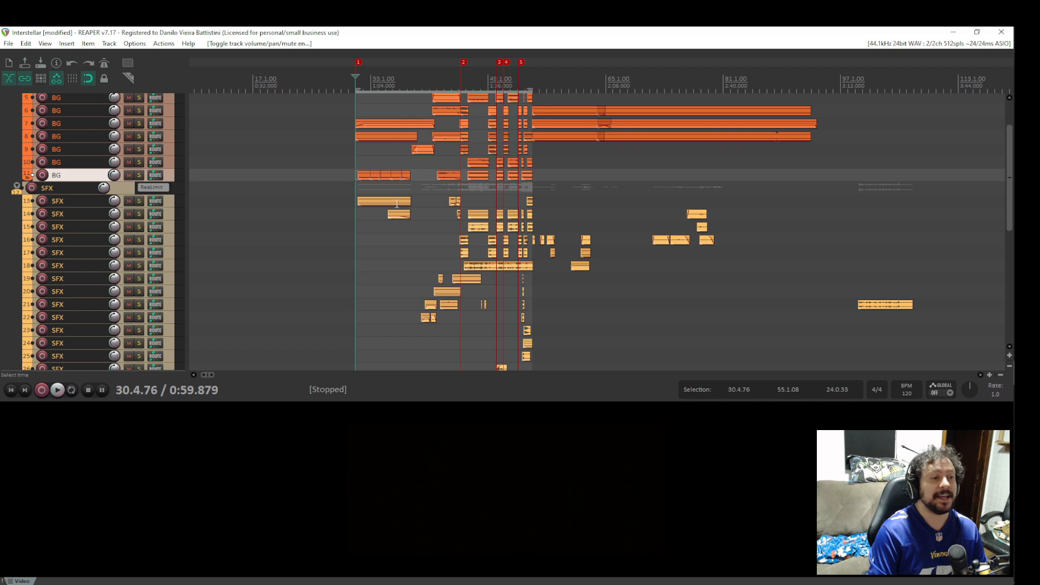
pyautogui.scroll(-10, 428, 249)
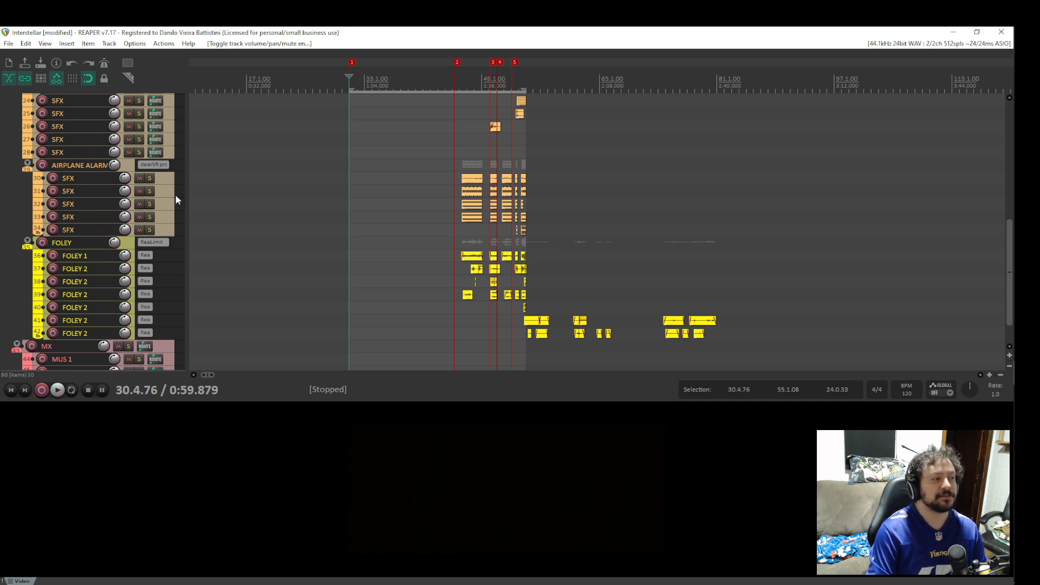
pyautogui.scroll(4, 213, 195)
pyautogui.moveTo(268, 153); pyautogui.dragTo(308, 137)
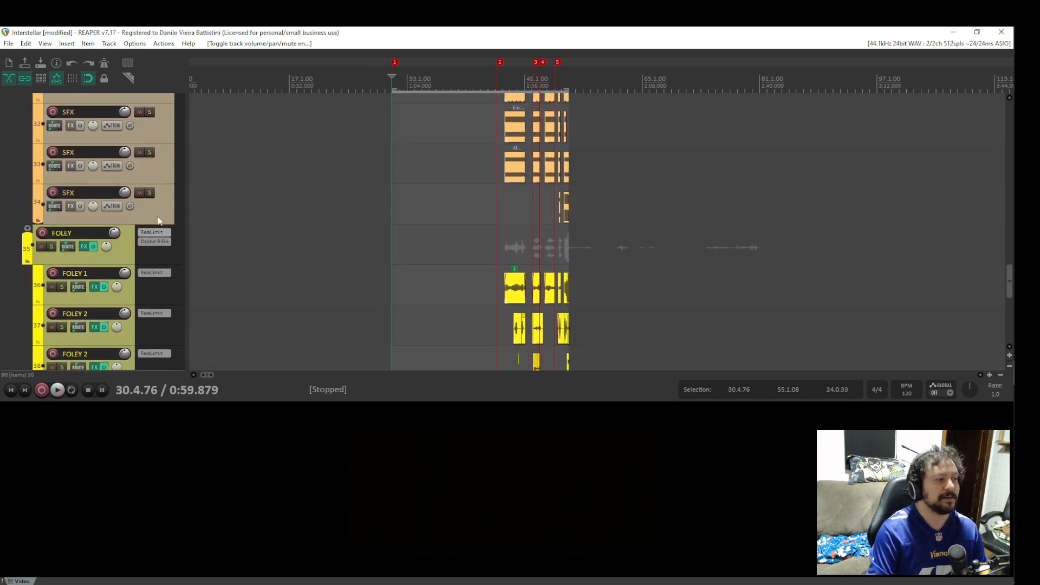
pyautogui.moveTo(228, 103); pyautogui.dragTo(246, 272)
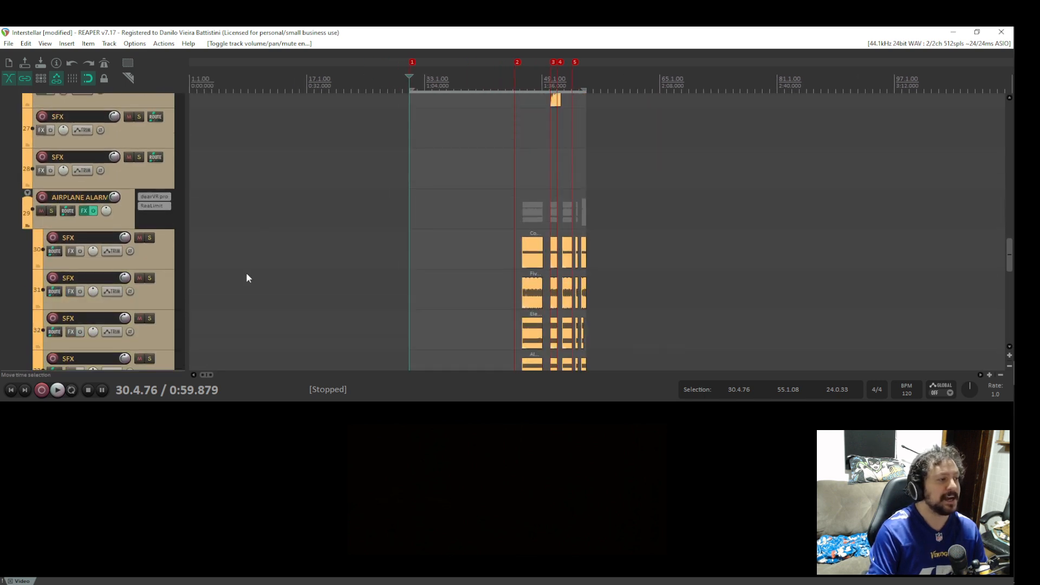
# Inspect the dearVR pro spatialization settings on the AIRPLANE ALARMS folder track, with the edit cursor at 1:33.239.
pyautogui.click(531, 203)
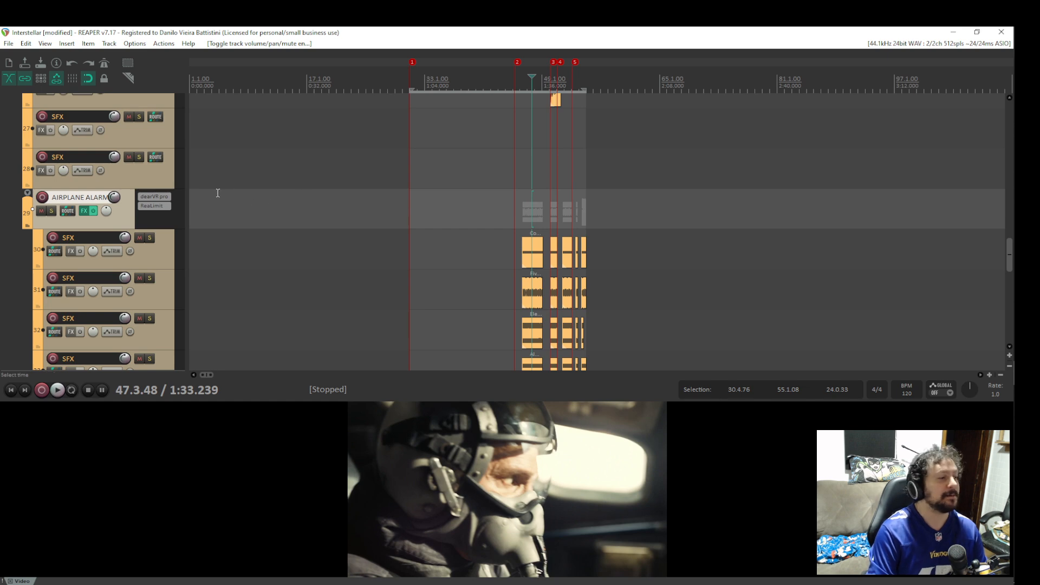
pyautogui.click(156, 197)
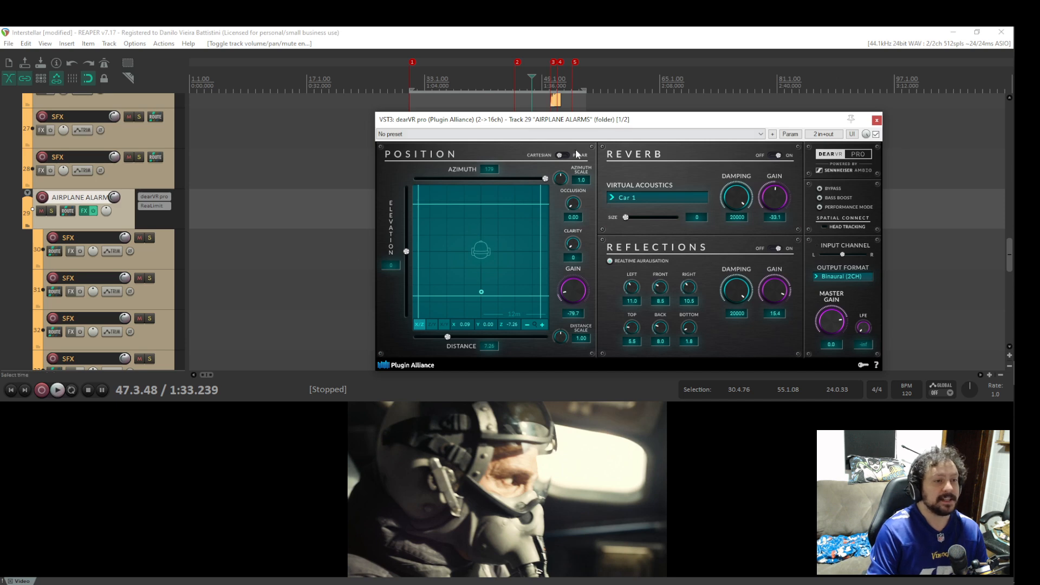
pyautogui.moveTo(600, 127)
pyautogui.mouseDown()
pyautogui.moveTo(660, 115)
pyautogui.moveTo(619, 106)
pyautogui.moveTo(588, 118)
pyautogui.mouseUp()
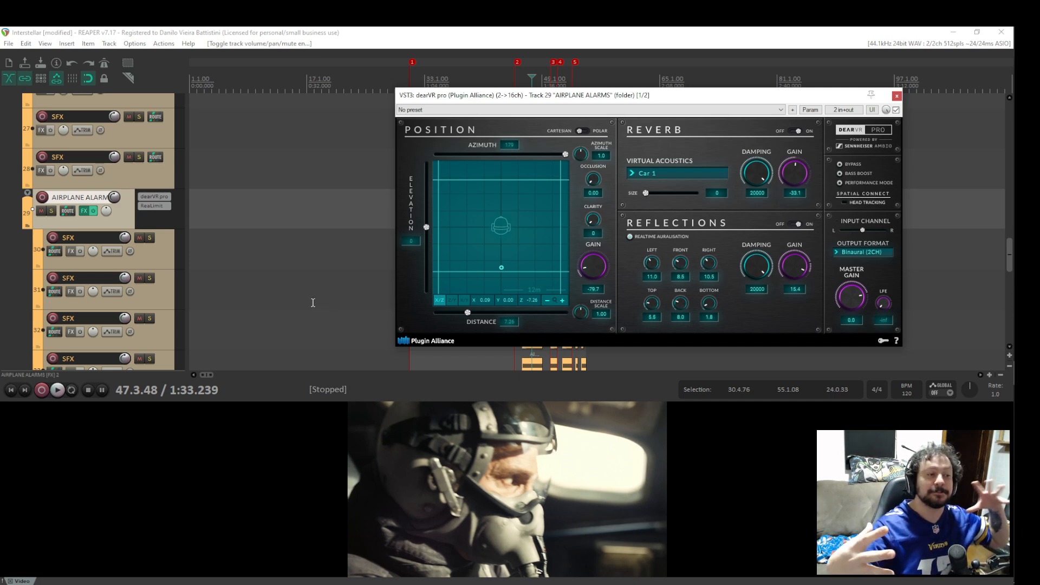
# Examine the FOLEY tracks and the MX folder with MUS 1 and MUS 2, and close the dearVR pro window.
pyautogui.scroll(-4, 243, 247)
pyautogui.scroll(-5, 271, 239)
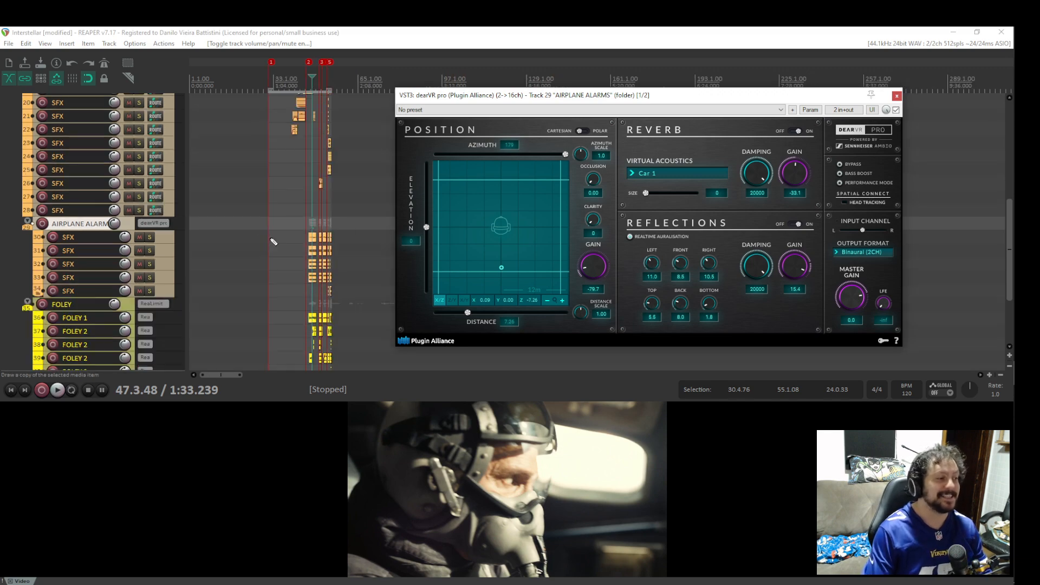
pyautogui.moveTo(284, 293); pyautogui.dragTo(252, 199)
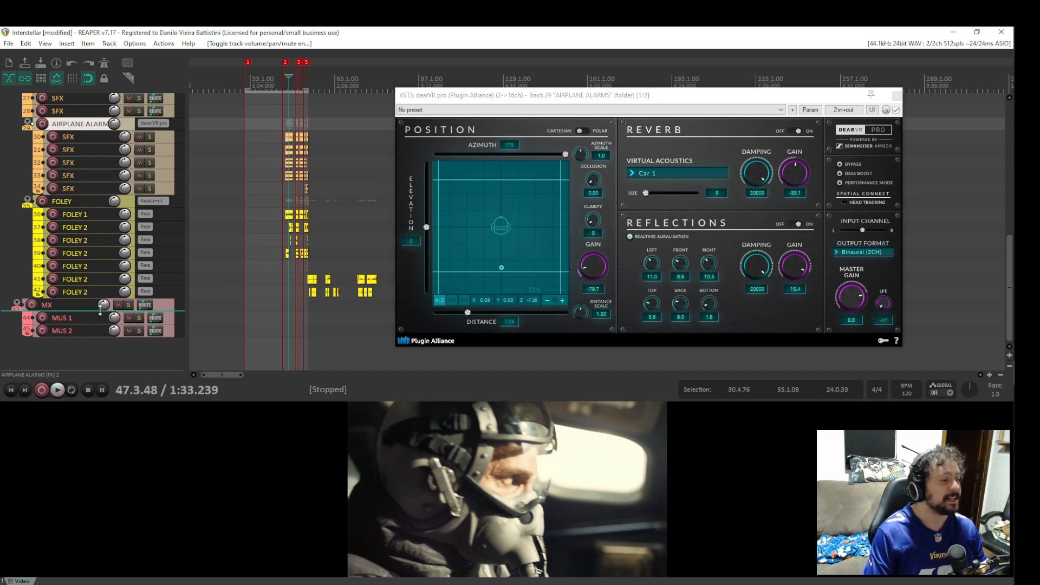
pyautogui.click(166, 307)
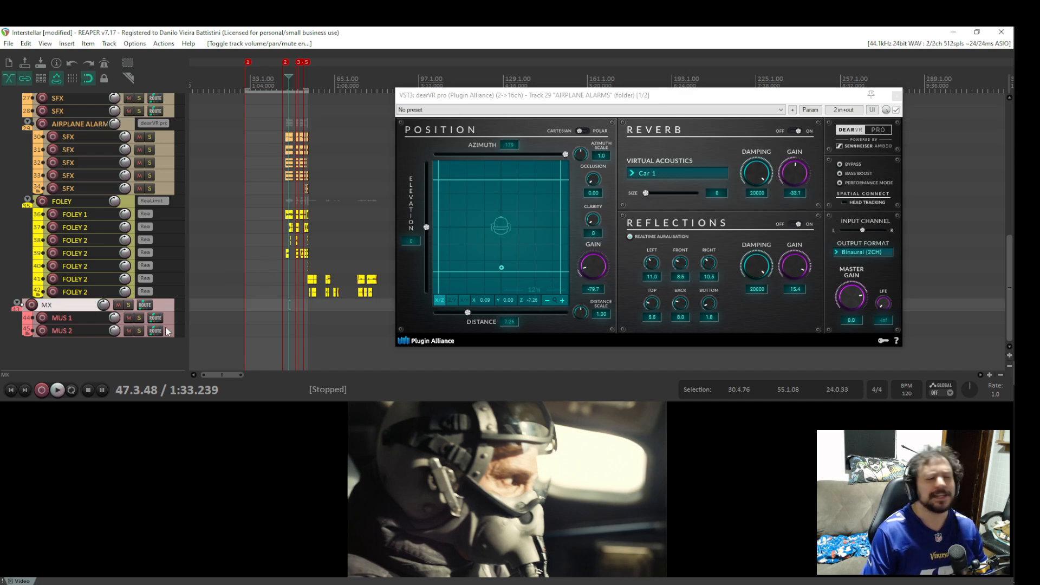
pyautogui.scroll(5, 266, 329)
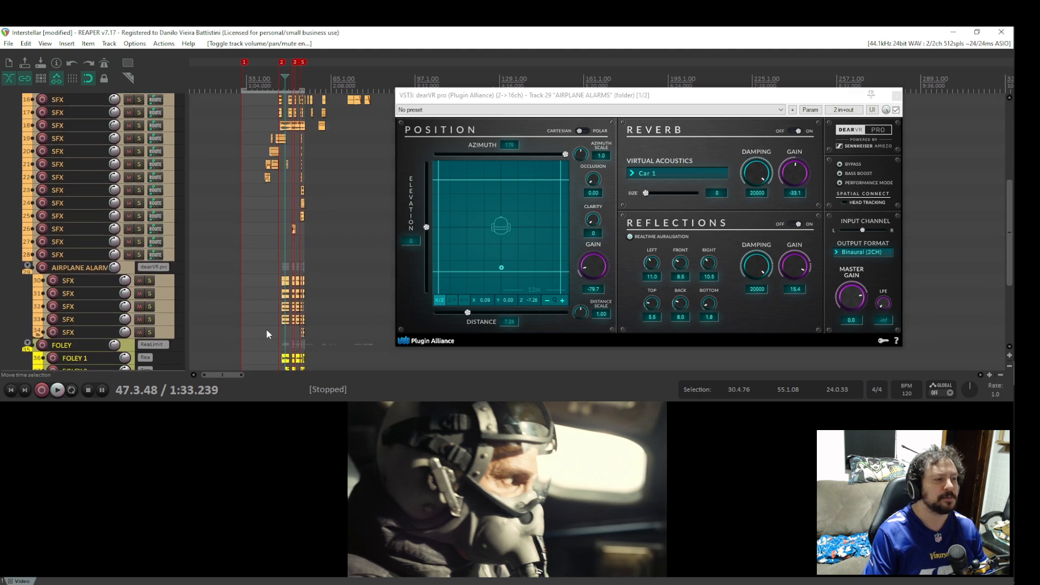
pyautogui.moveTo(271, 272); pyautogui.dragTo(225, 259)
pyautogui.click(897, 95)
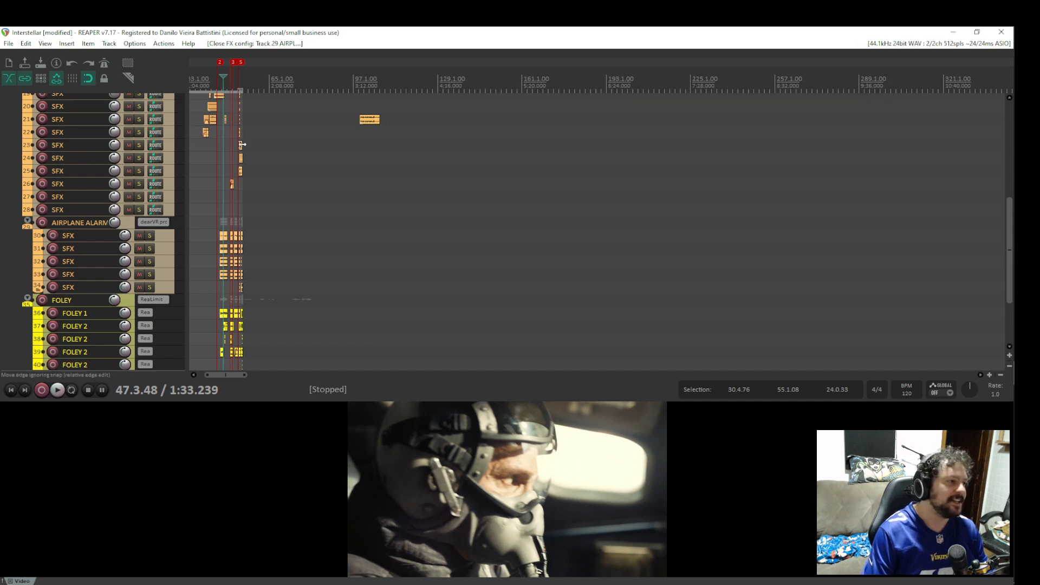
# Examine the SFX tracks above the AIRPLANE ALARMS folder and the BG tracks above the SFX folder.
pyautogui.moveTo(241, 145); pyautogui.dragTo(271, 316)
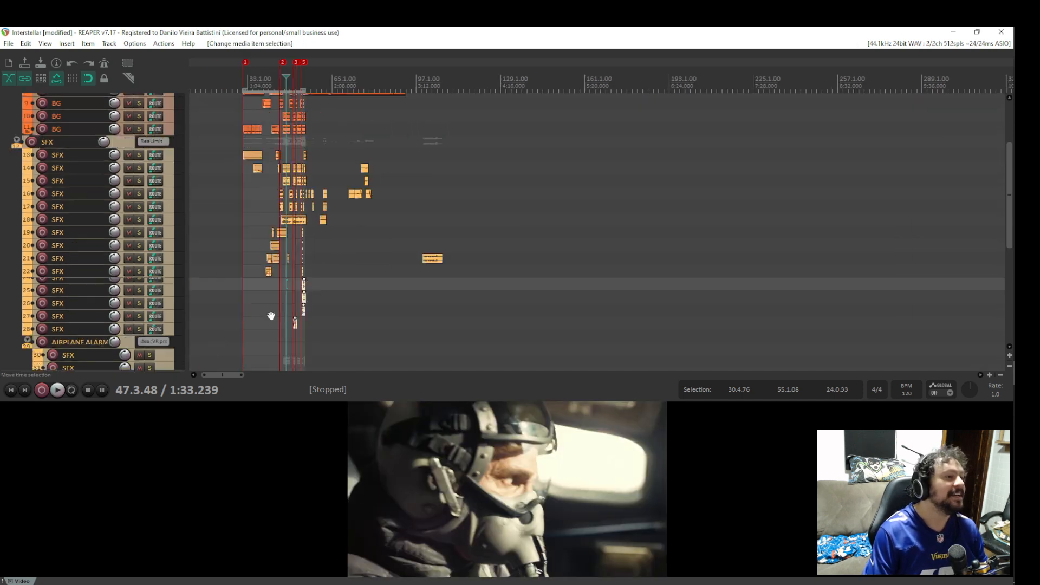
pyautogui.moveTo(259, 160); pyautogui.dragTo(284, 260)
pyautogui.scroll(3, 284, 260)
pyautogui.scroll(2, 288, 249)
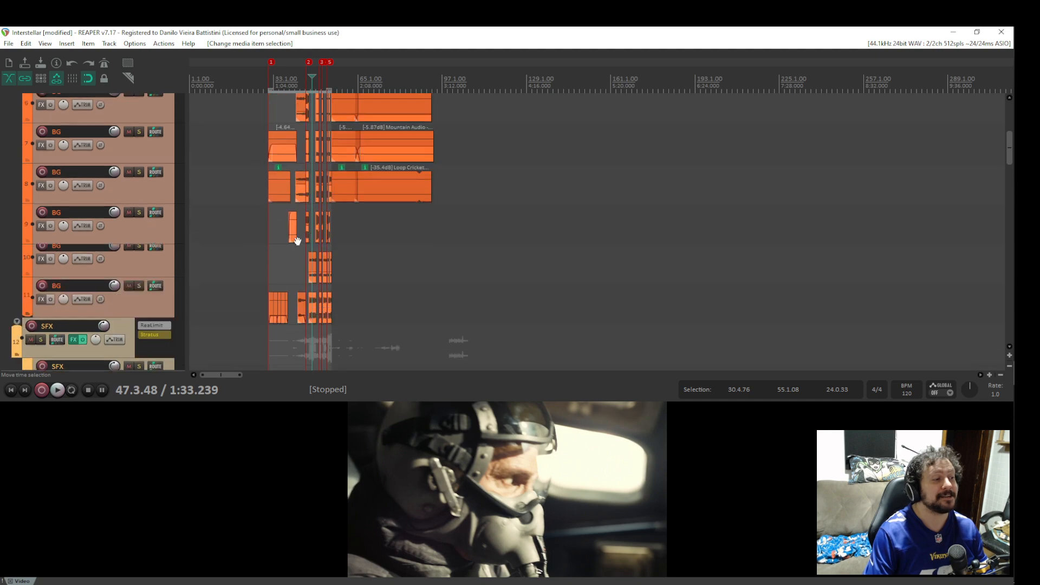
pyautogui.scroll(4, 296, 240)
pyautogui.scroll(3, 397, 154)
pyautogui.scroll(-5, 391, 157)
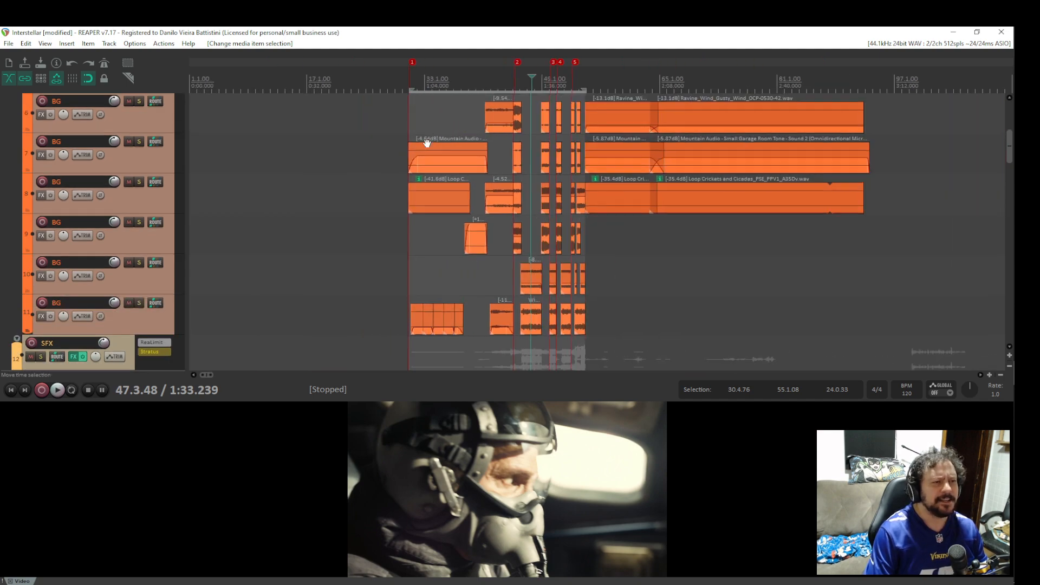
# View the scene start at 0:59.879 and the cornfield shot at 1:21.440 with the edit cursor, examining the BG clips around them.
pyautogui.moveTo(427, 144); pyautogui.dragTo(388, 164)
pyautogui.click(380, 188)
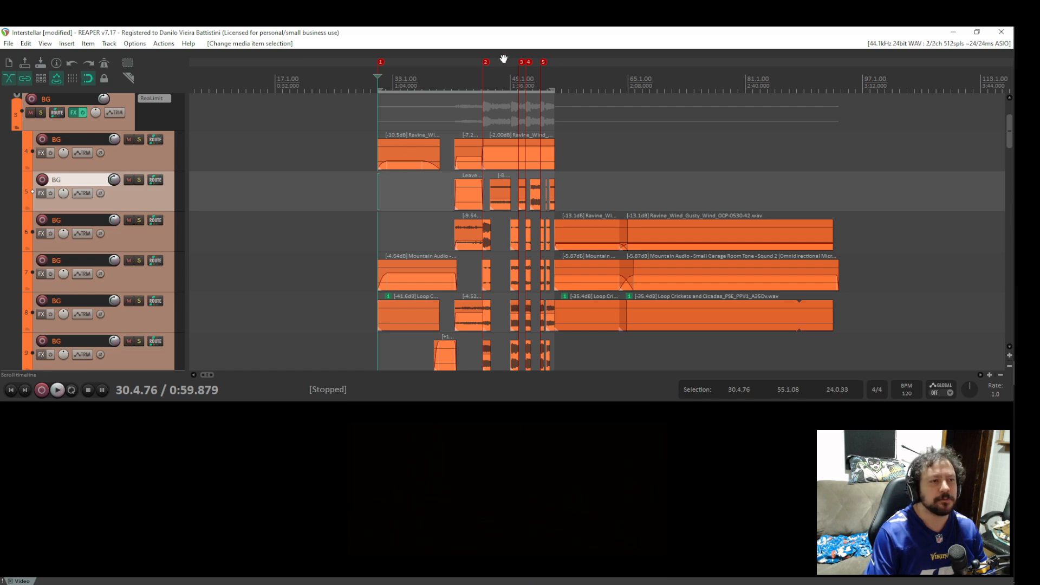
pyautogui.click(457, 107)
pyautogui.scroll(4, 506, 137)
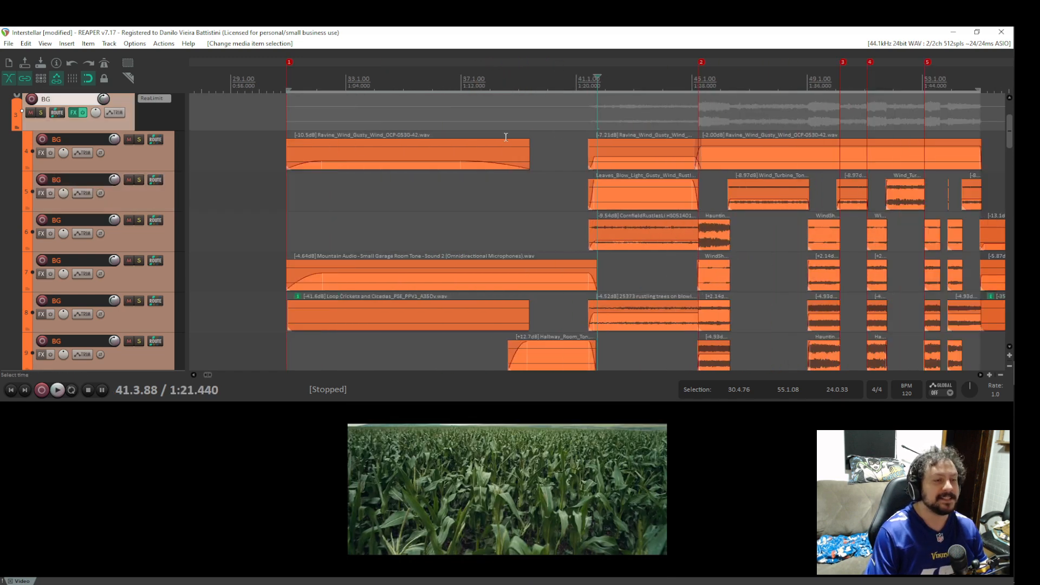
pyautogui.scroll(2, 727, 115)
pyautogui.scroll(-3, 724, 116)
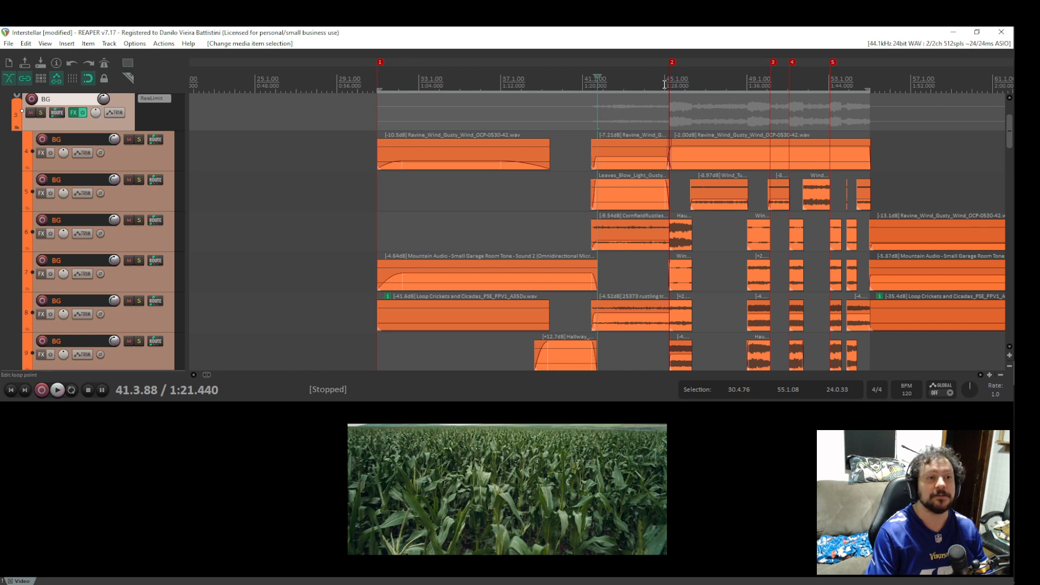
# Step the edit cursor through markers 2, 3 and 4 to view the shot at each one.
pyautogui.click(674, 63)
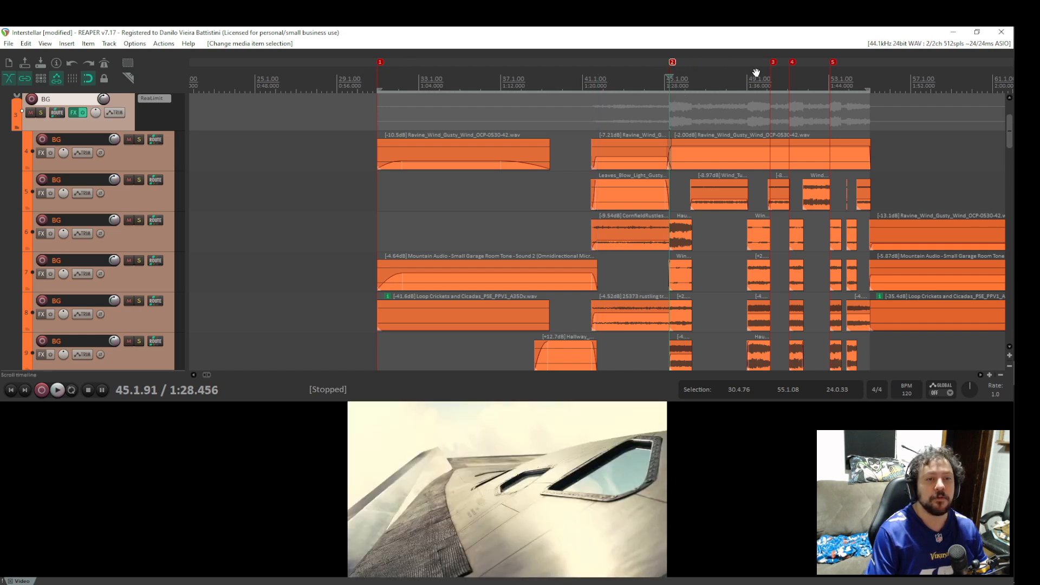
pyautogui.click(774, 63)
pyautogui.click(793, 63)
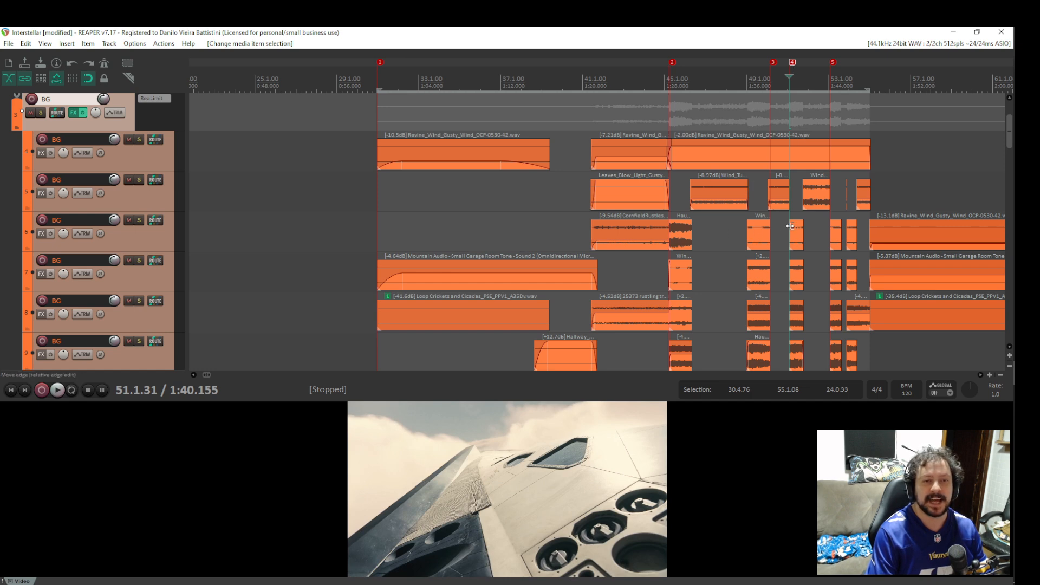
# Step the edit cursor along the -2.00dB Ravine_Wind clip on the first BG track, from 1:35.920 to 1:42.008.
pyautogui.click(748, 157)
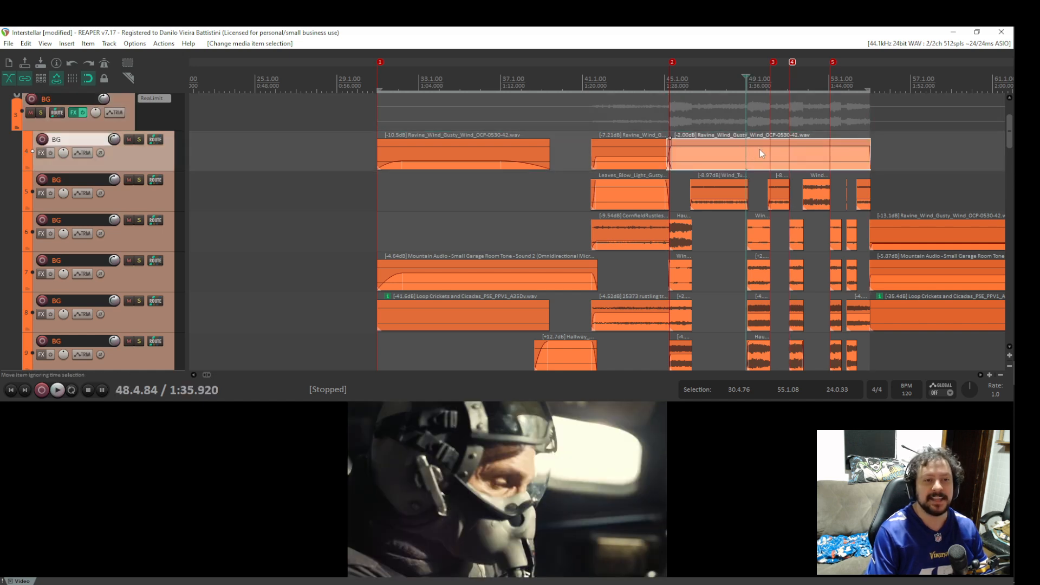
pyautogui.click(758, 148)
pyautogui.click(778, 144)
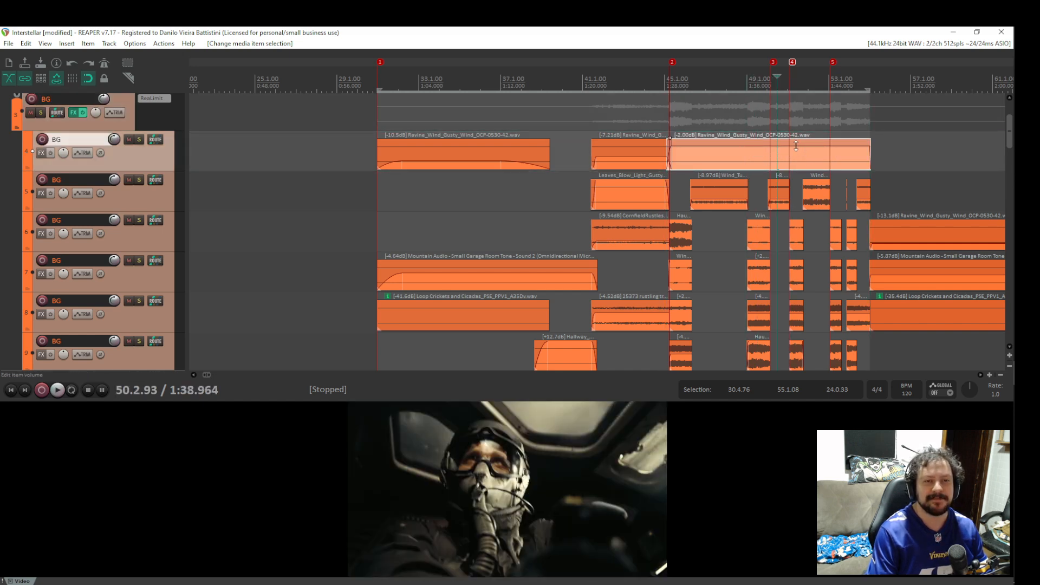
pyautogui.click(796, 145)
pyautogui.click(808, 151)
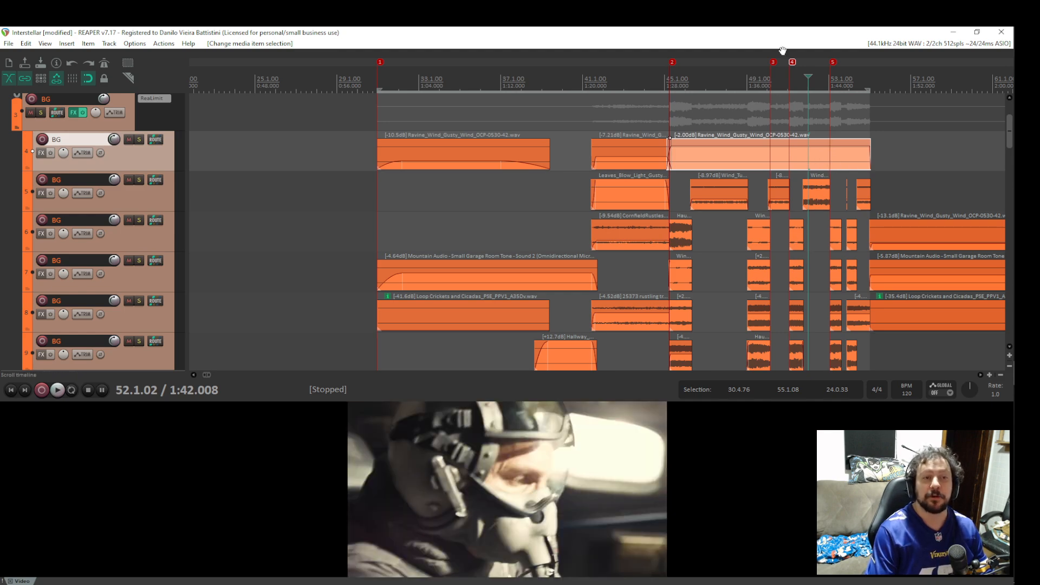
# Examine the tracks from BG down to the AIRPLANE ALARMS folder and back up to the first BG tracks.
pyautogui.moveTo(740, 338); pyautogui.dragTo(684, 247)
pyautogui.moveTo(616, 330); pyautogui.dragTo(635, 54)
pyautogui.moveTo(634, 361); pyautogui.dragTo(588, 144)
pyautogui.moveTo(580, 323); pyautogui.dragTo(531, 311)
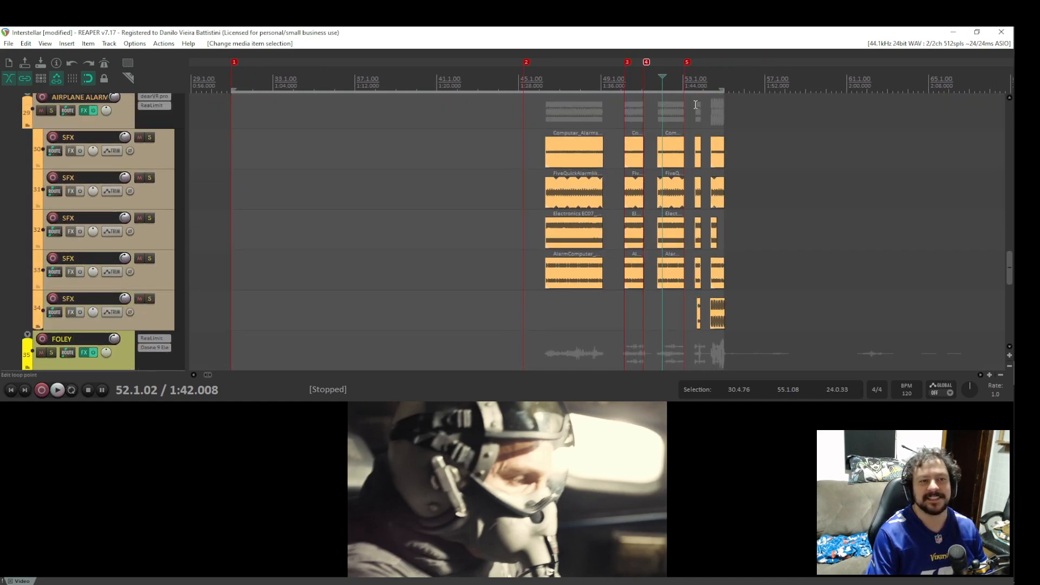
pyautogui.moveTo(468, 110)
pyautogui.mouseDown()
pyautogui.moveTo(541, 264)
pyautogui.moveTo(542, 319)
pyautogui.mouseUp()
pyautogui.moveTo(574, 125); pyautogui.dragTo(510, 283)
pyautogui.moveTo(529, 185); pyautogui.dragTo(490, 320)
pyautogui.moveTo(402, 147); pyautogui.dragTo(416, 336)
pyautogui.moveTo(391, 163); pyautogui.dragTo(406, 339)
pyautogui.moveTo(375, 217); pyautogui.dragTo(388, 362)
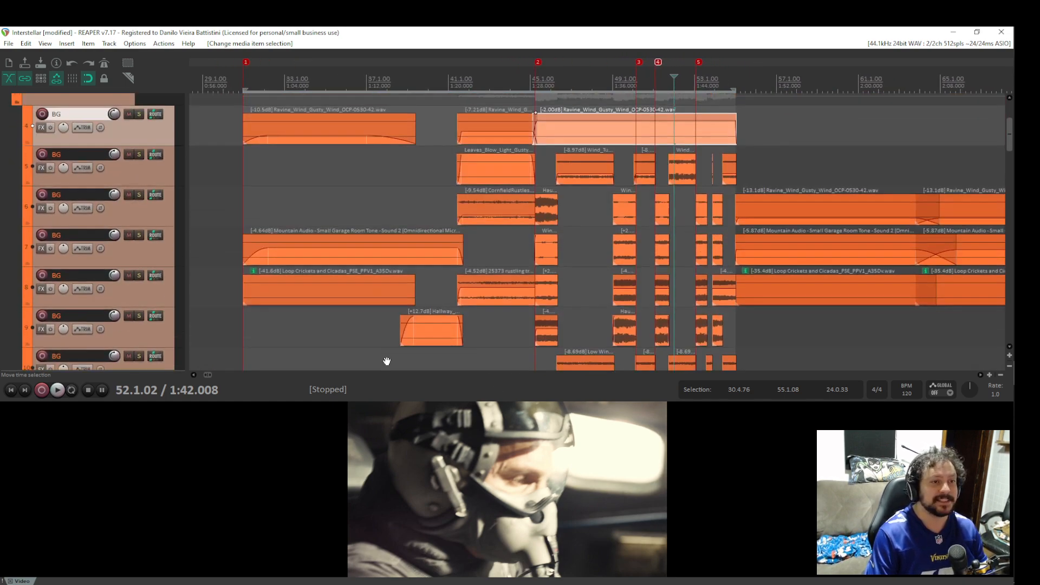
# Review the BG and SFX layers in a compact overview, through to the VIDEO and SD tracks above them.
pyautogui.moveTo(384, 171); pyautogui.dragTo(375, 235)
pyautogui.scroll(-1, 371, 222)
pyautogui.scroll(-2, 428, 233)
pyautogui.scroll(2, 435, 244)
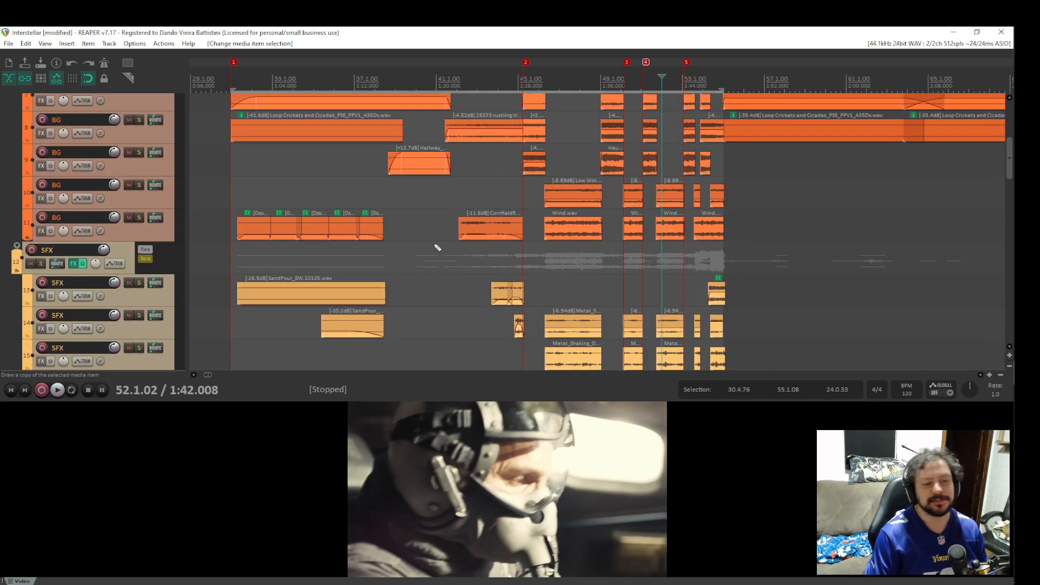
pyautogui.scroll(-2, 436, 243)
pyautogui.scroll(-3, 428, 235)
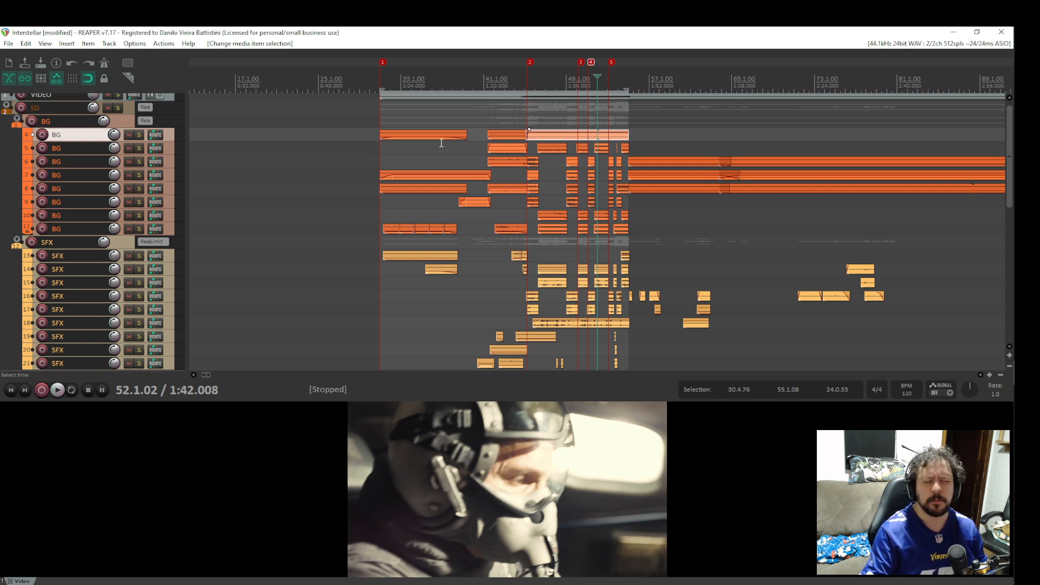
pyautogui.scroll(3, 451, 160)
pyautogui.scroll(5, 449, 168)
pyautogui.hscroll(1, 449, 168)
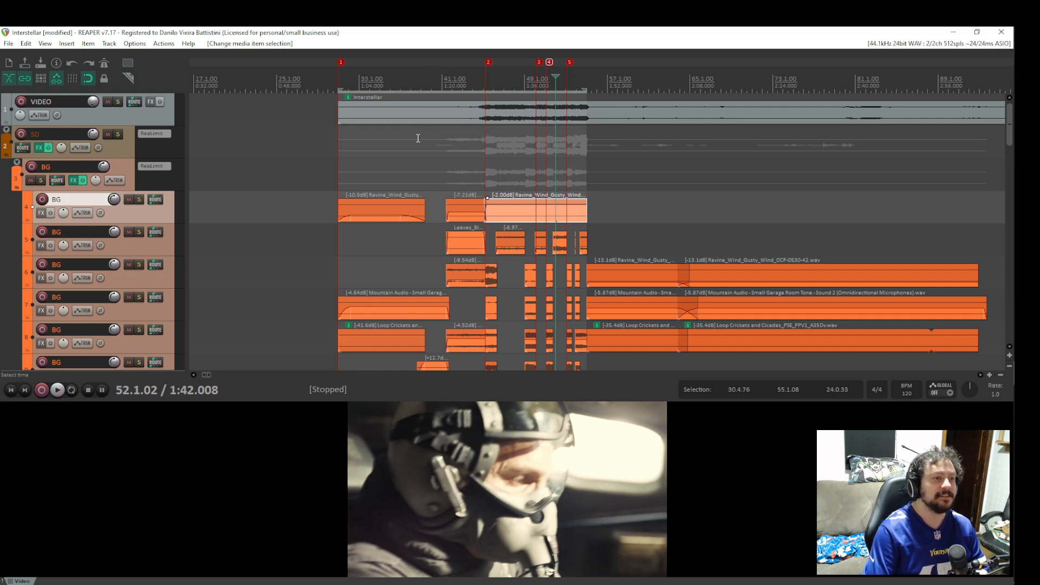
# Step the edit cursor along the SD folder track from the cornfield shot at 1:26.483 to marker 4 at 1:40.155.
pyautogui.click(475, 142)
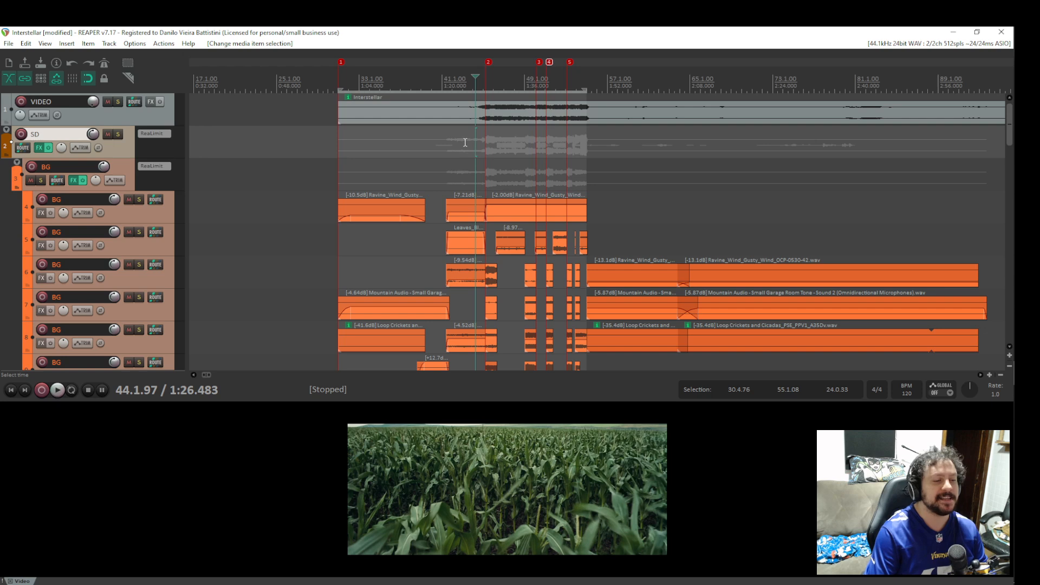
pyautogui.click(465, 142)
pyautogui.click(509, 139)
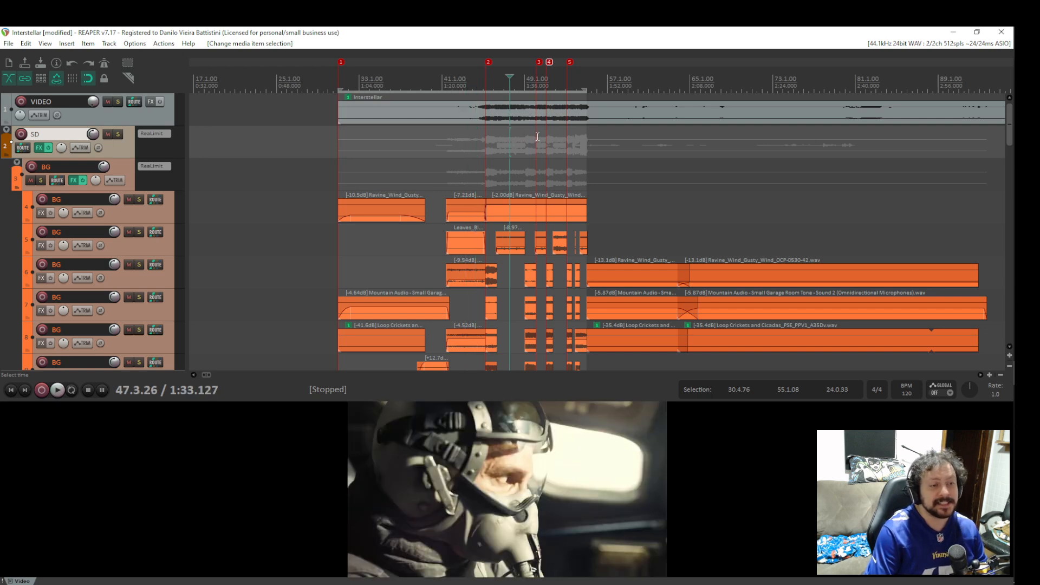
pyautogui.click(536, 137)
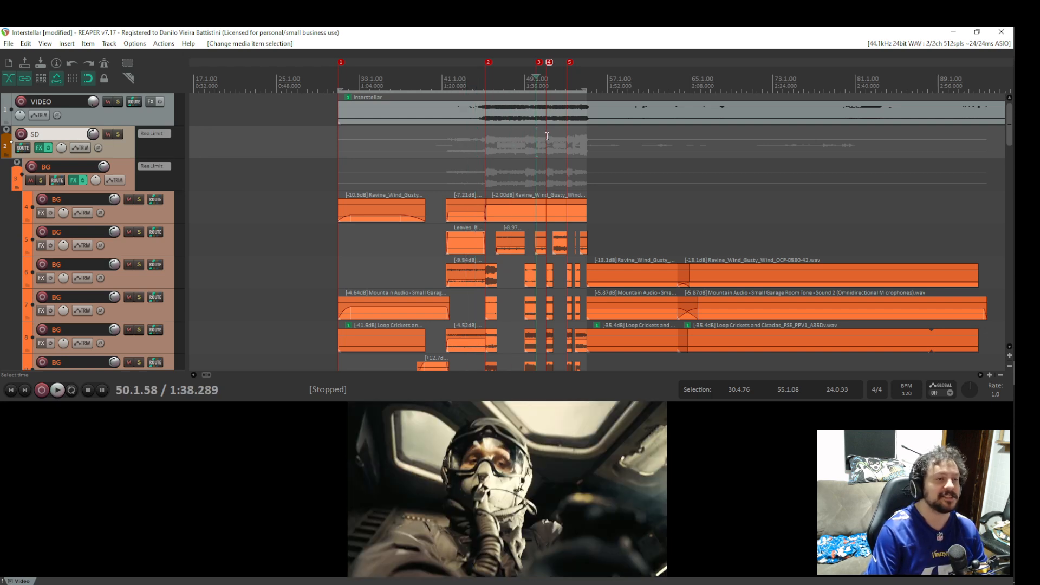
pyautogui.click(548, 136)
pyautogui.scroll(5, 521, 162)
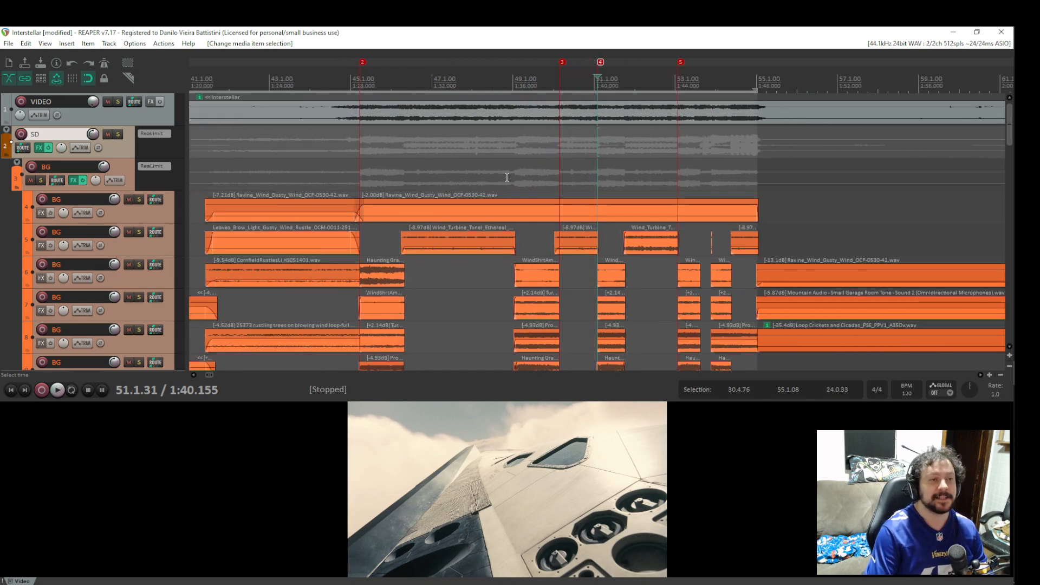
# Examine how the BG clips are layered across the scene, together with the first SFX tracks beneath them.
pyautogui.scroll(-5, 474, 187)
pyautogui.scroll(-5, 473, 191)
pyautogui.scroll(3, 472, 191)
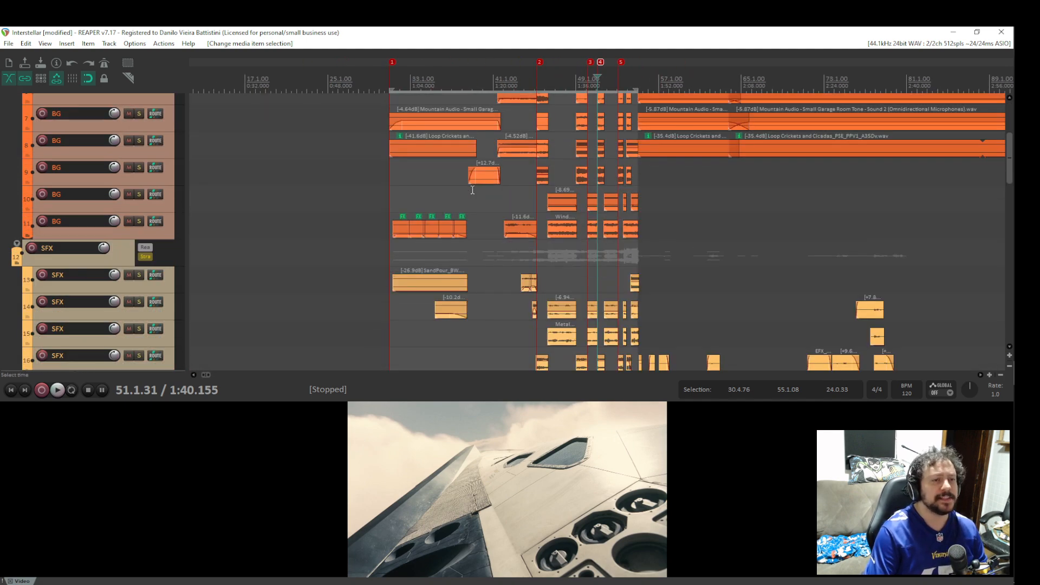
pyautogui.scroll(-3, 469, 172)
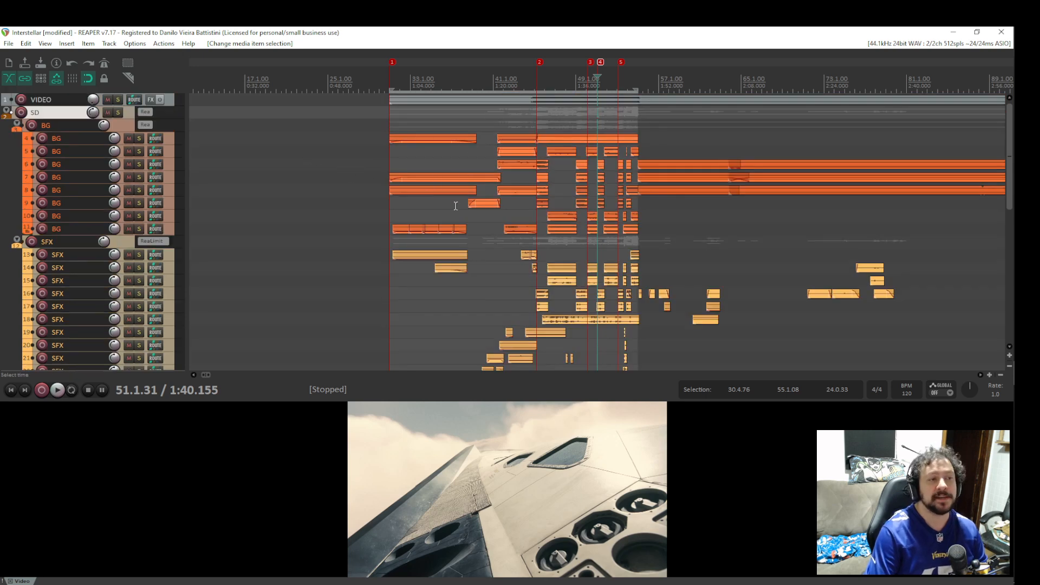
pyautogui.scroll(3, 457, 205)
pyautogui.moveTo(413, 144); pyautogui.dragTo(457, 257)
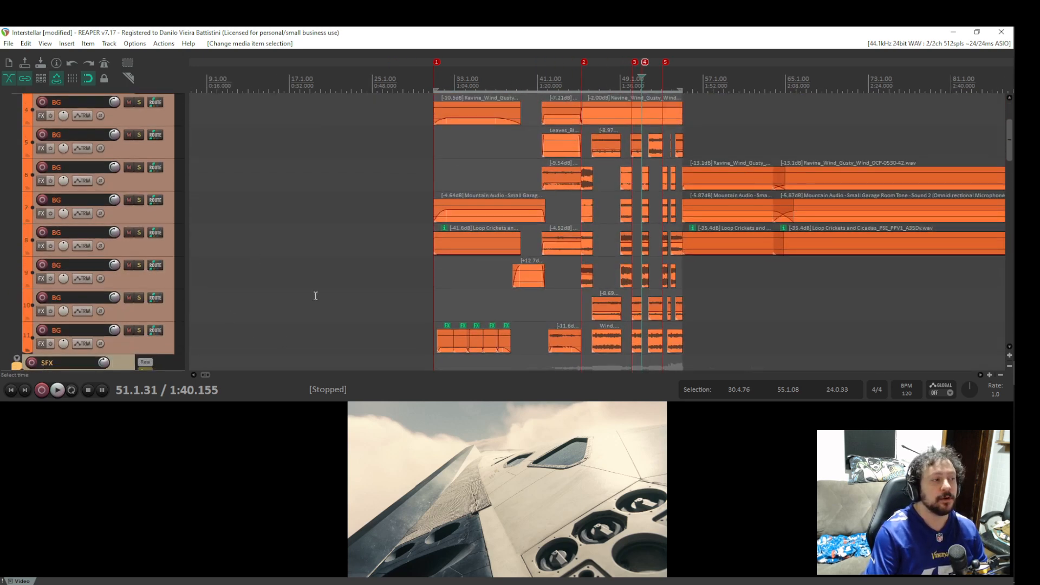
pyautogui.moveTo(316, 295); pyautogui.dragTo(309, 365)
pyautogui.scroll(-3, 374, 245)
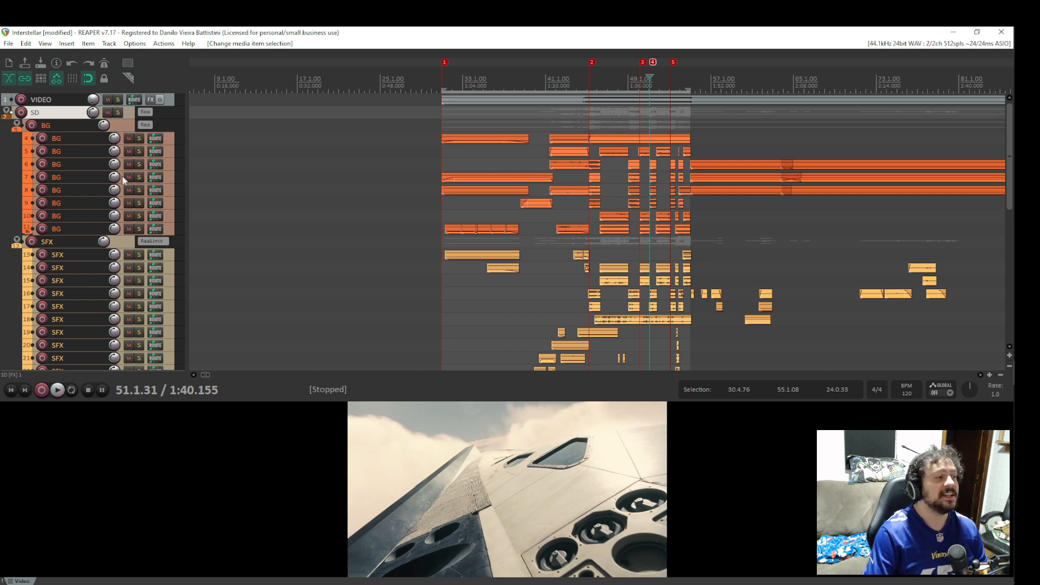
# Review the full track layout from the SFX tracks through AIRPLANE ALARMS and FOLEY to the MX folder.
pyautogui.scroll(-3, 22, 152)
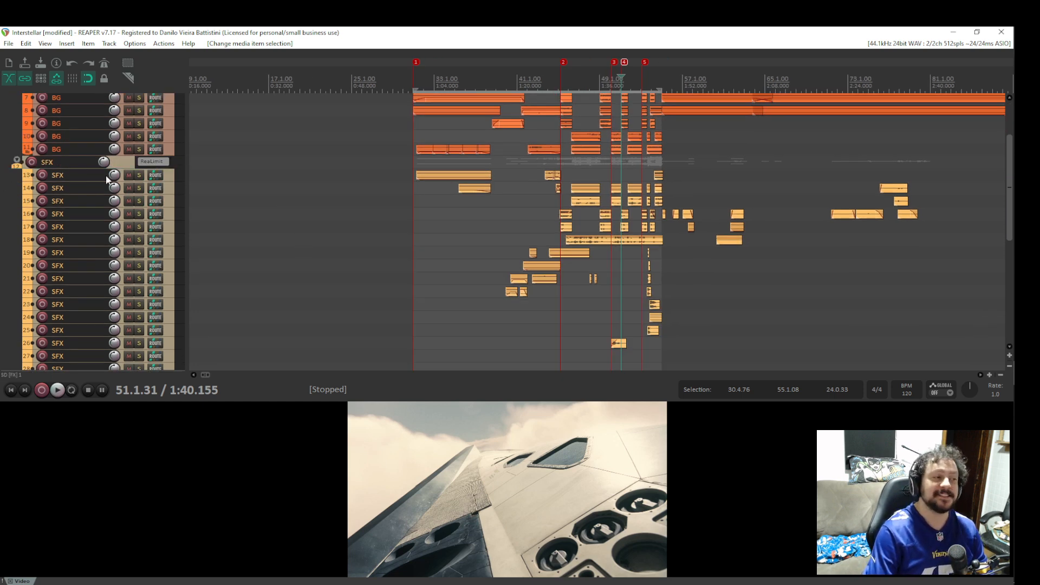
pyautogui.scroll(-5, 109, 180)
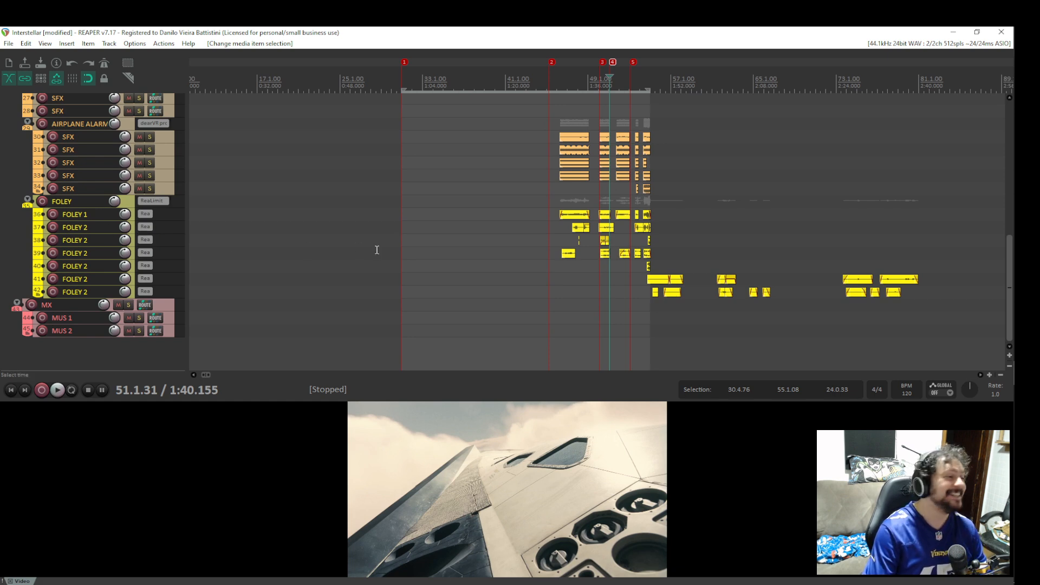
pyautogui.scroll(3, 169, 307)
pyautogui.scroll(-3, 67, 306)
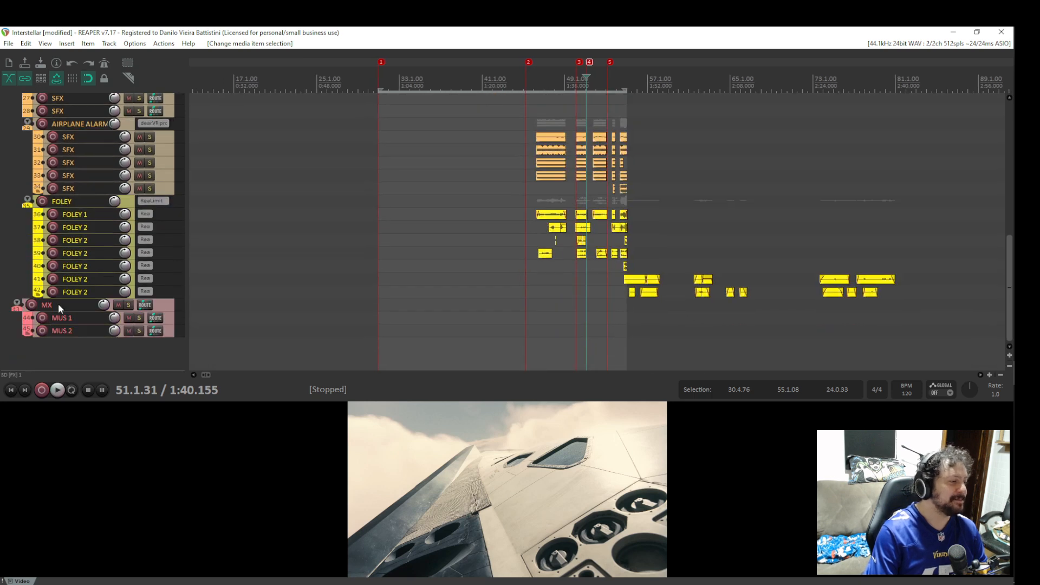
pyautogui.scroll(10, 386, 304)
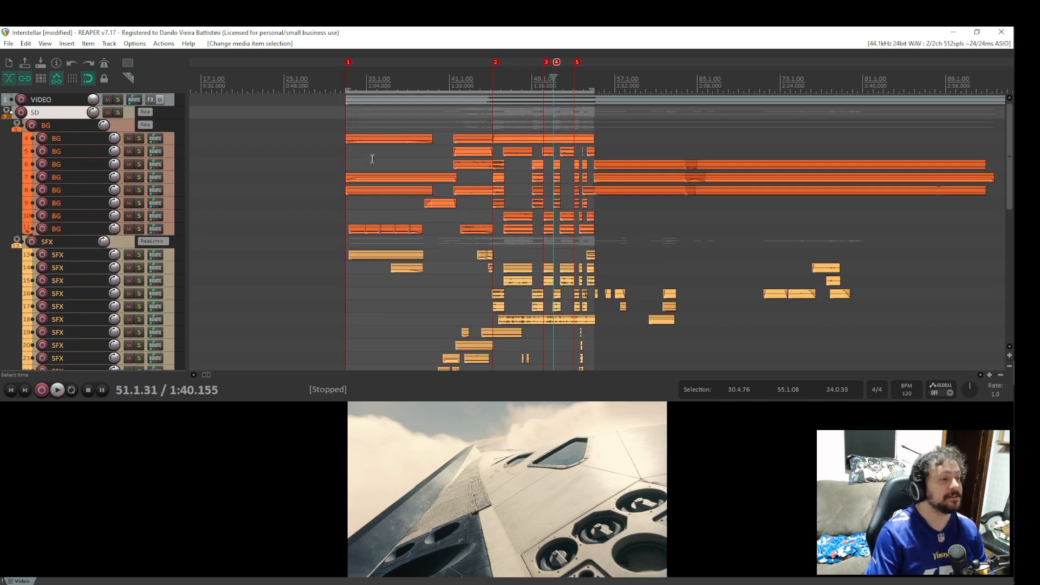
# Solo the BG folder track and place the edit cursor at the scene start, 0:59.879.
pyautogui.scroll(3, 355, 166)
pyautogui.scroll(3, 340, 154)
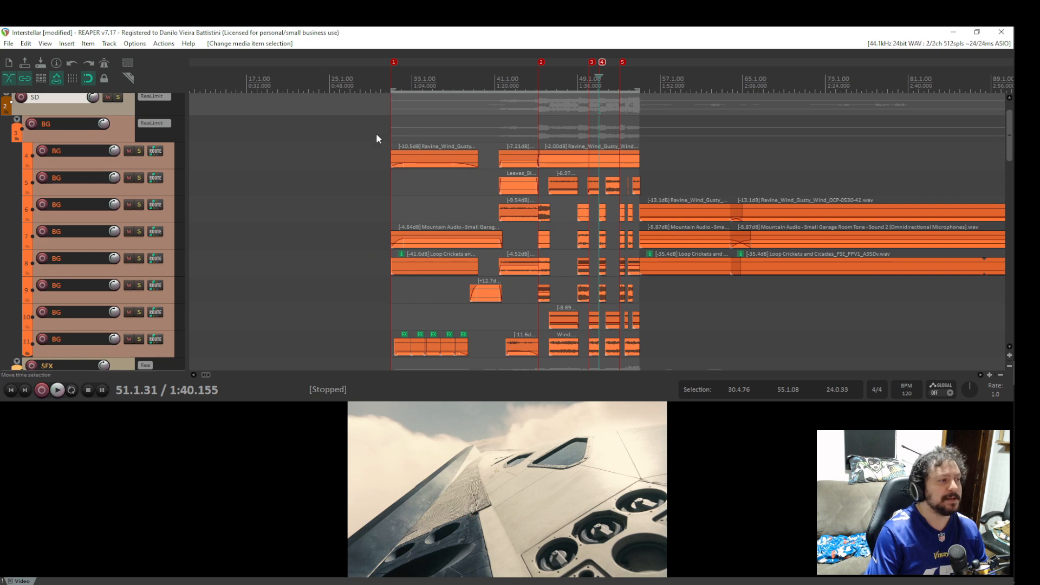
pyautogui.scroll(1, 376, 179)
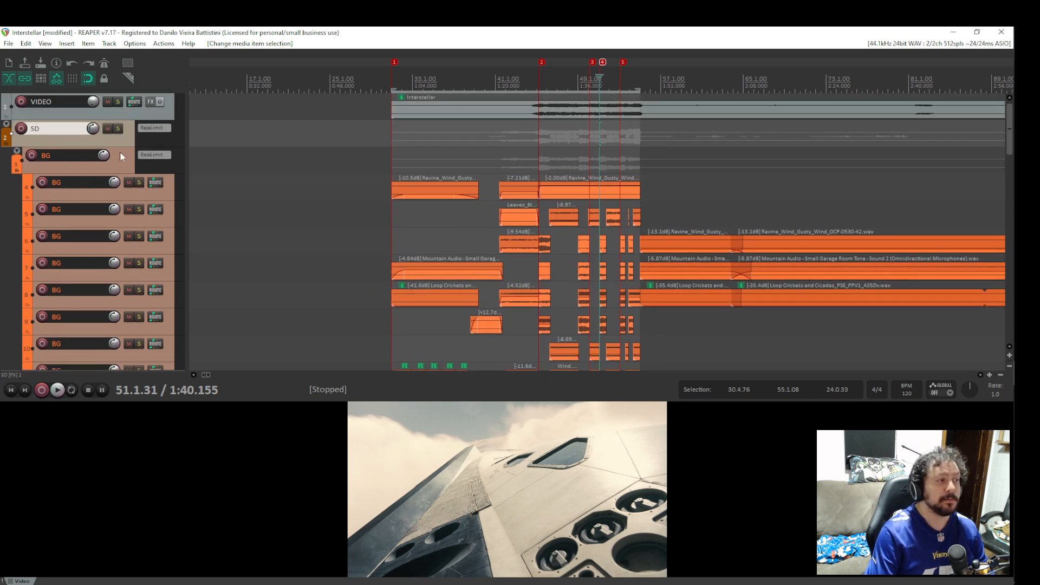
pyautogui.scroll(1, 293, 188)
pyautogui.click(42, 153)
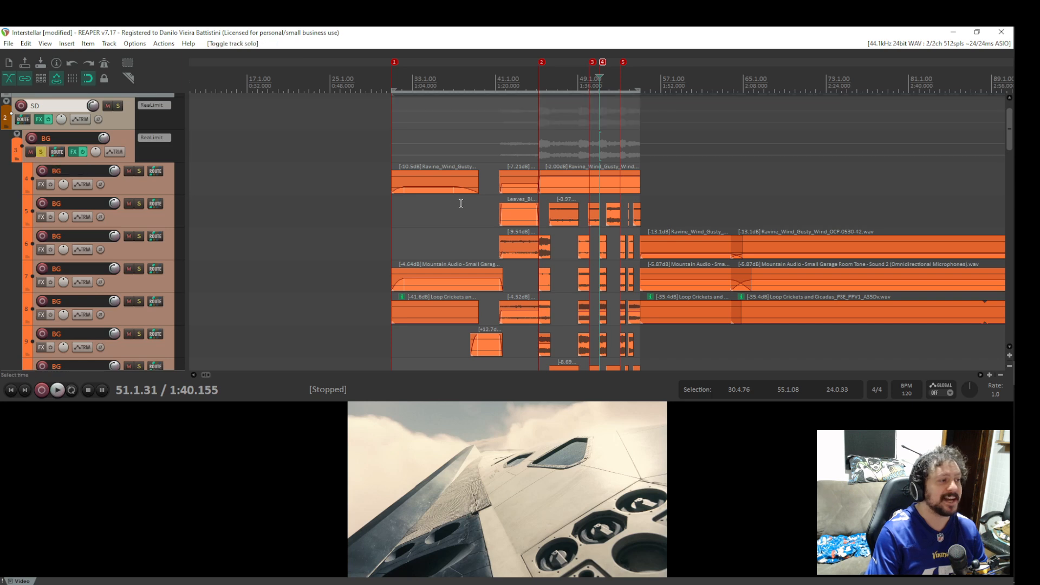
pyautogui.click(391, 215)
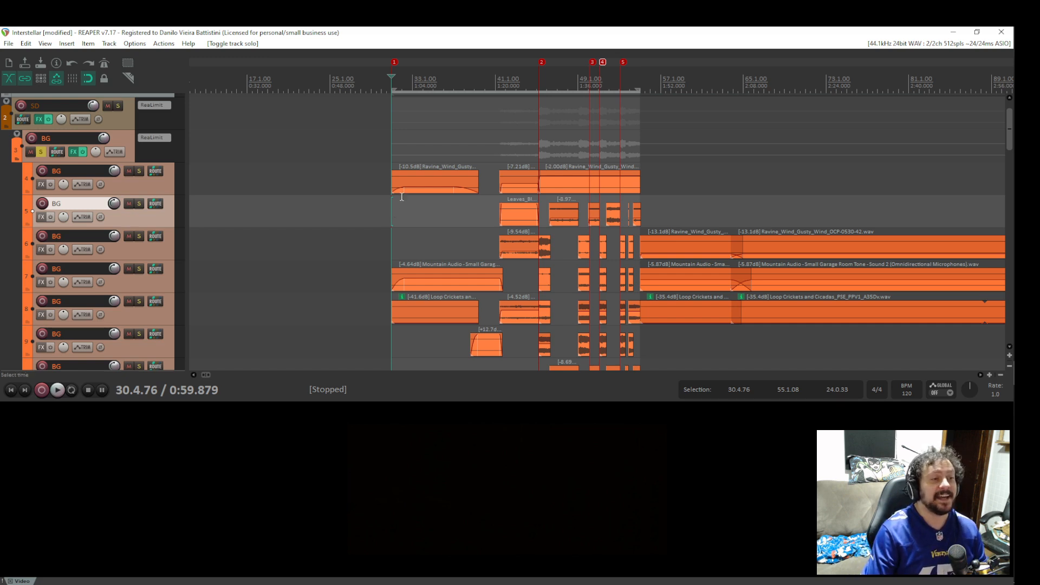
pyautogui.moveTo(458, 227); pyautogui.dragTo(309, 260)
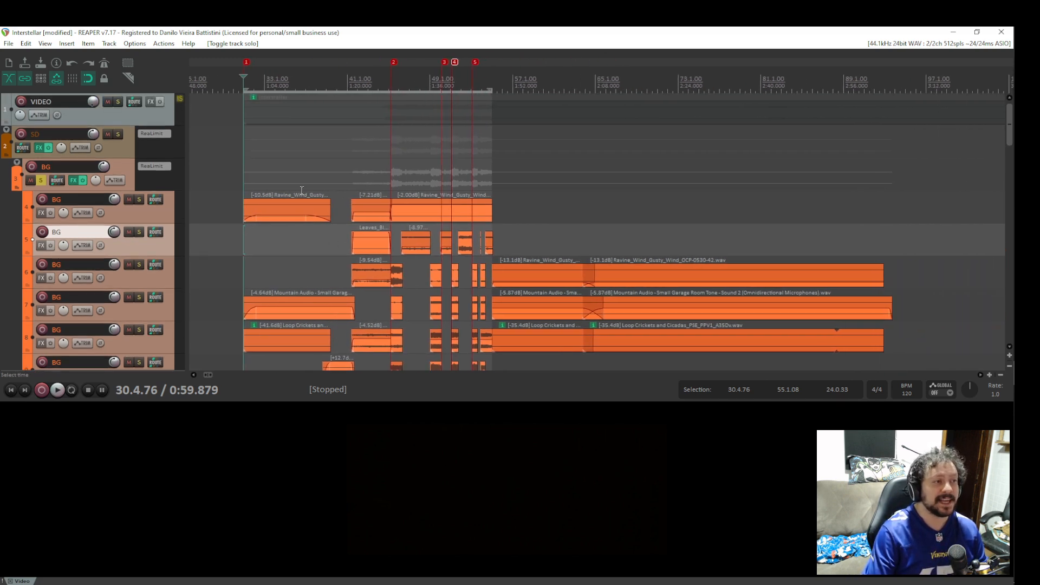
# Switch the solo from the BG folder to the VIDEO track, with the edit cursor at 1:03.686.
pyautogui.click(40, 180)
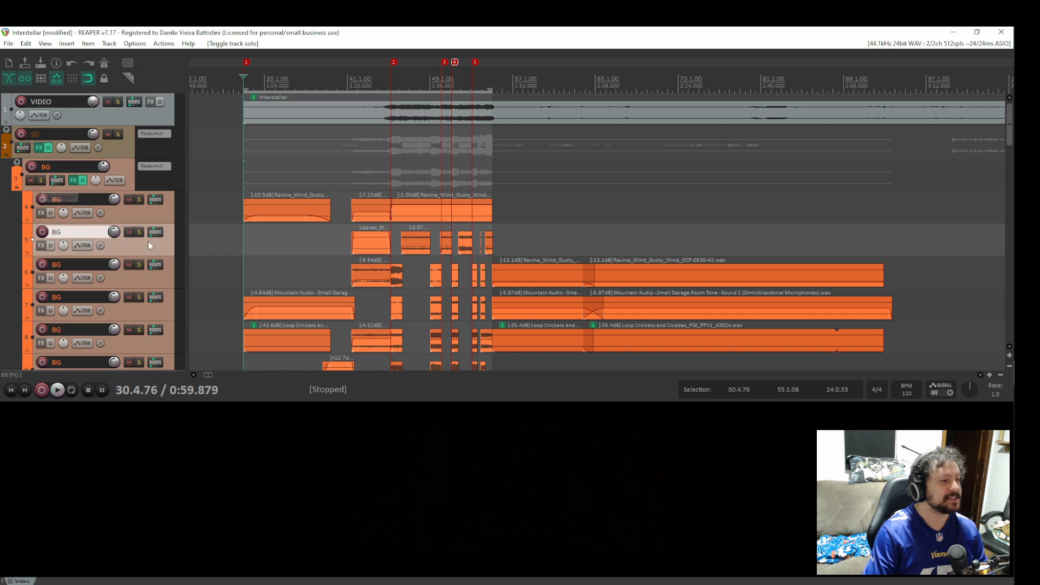
pyautogui.click(262, 239)
pyautogui.click(118, 101)
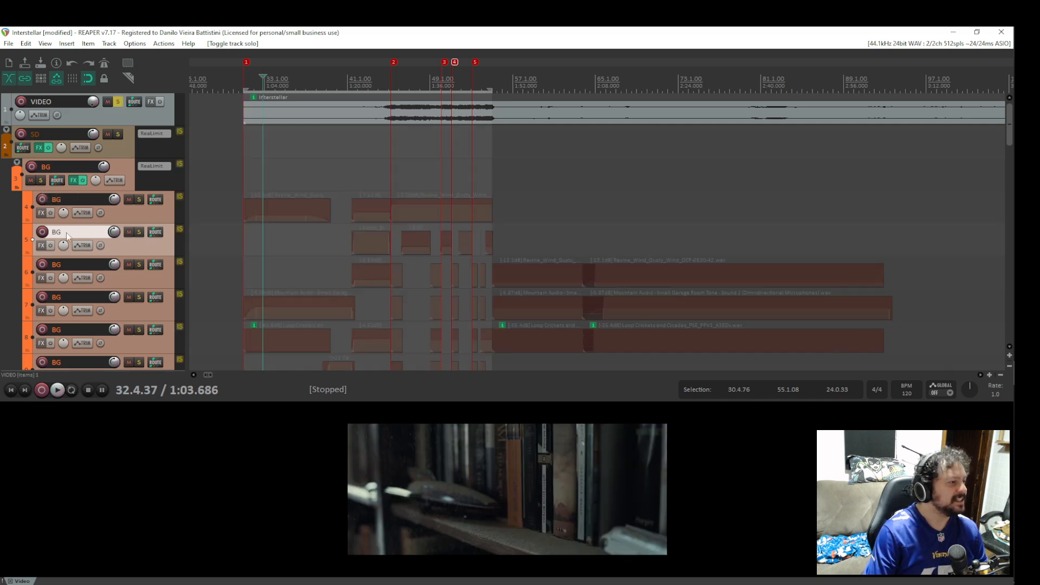
# Solo the BG folder alongside the VIDEO track and play the scene from its start at 0:59.879.
pyautogui.click(40, 181)
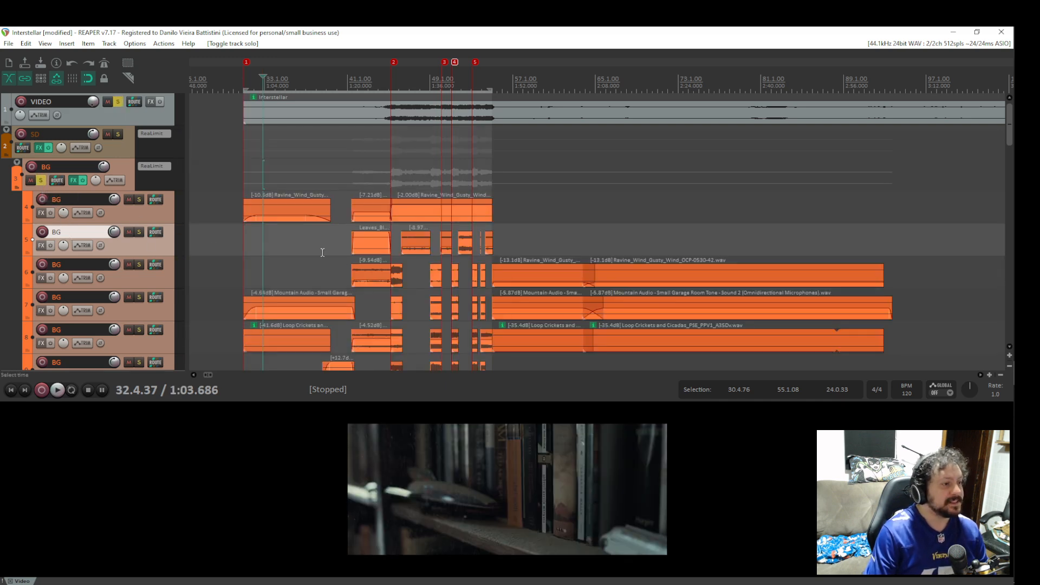
pyautogui.click(246, 237)
pyautogui.click(243, 238)
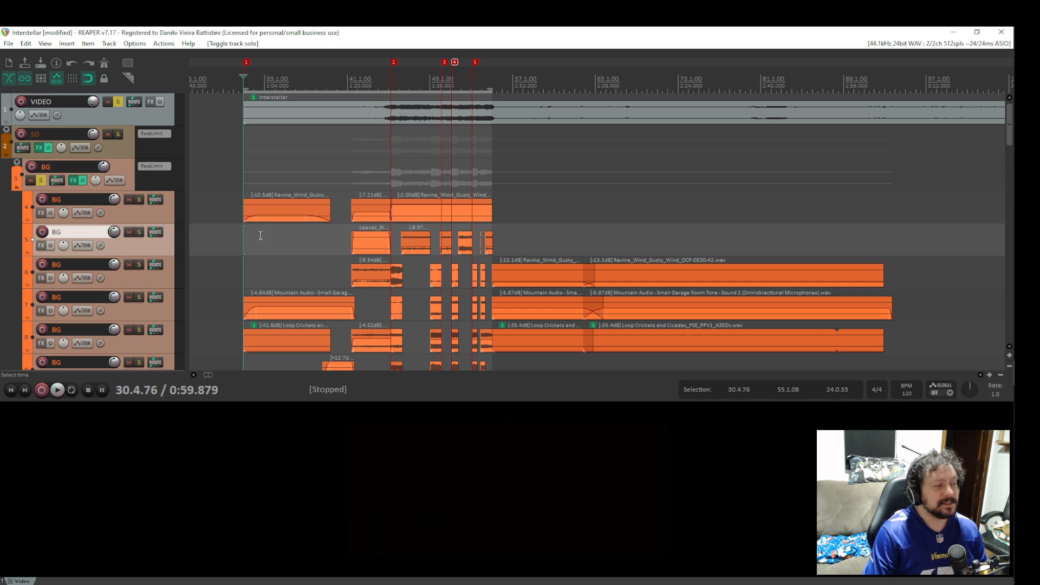
pyautogui.click(262, 236)
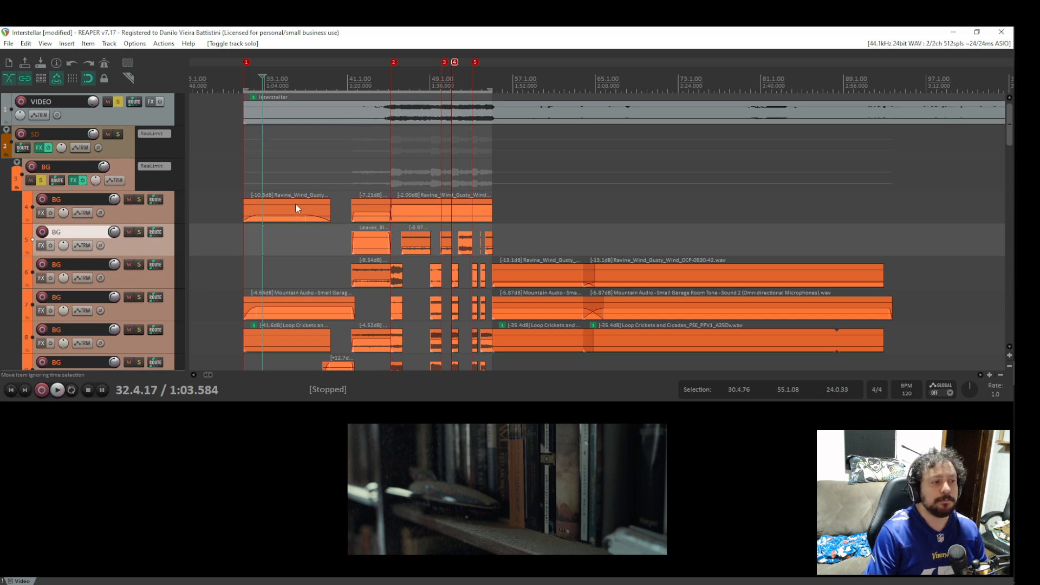
pyautogui.click(243, 238)
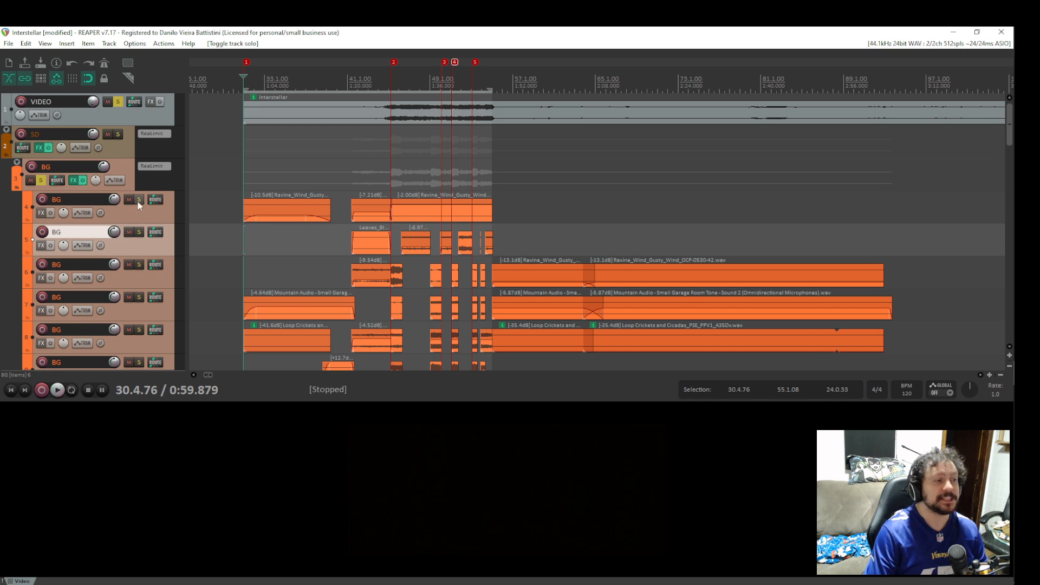
pyautogui.press('space')
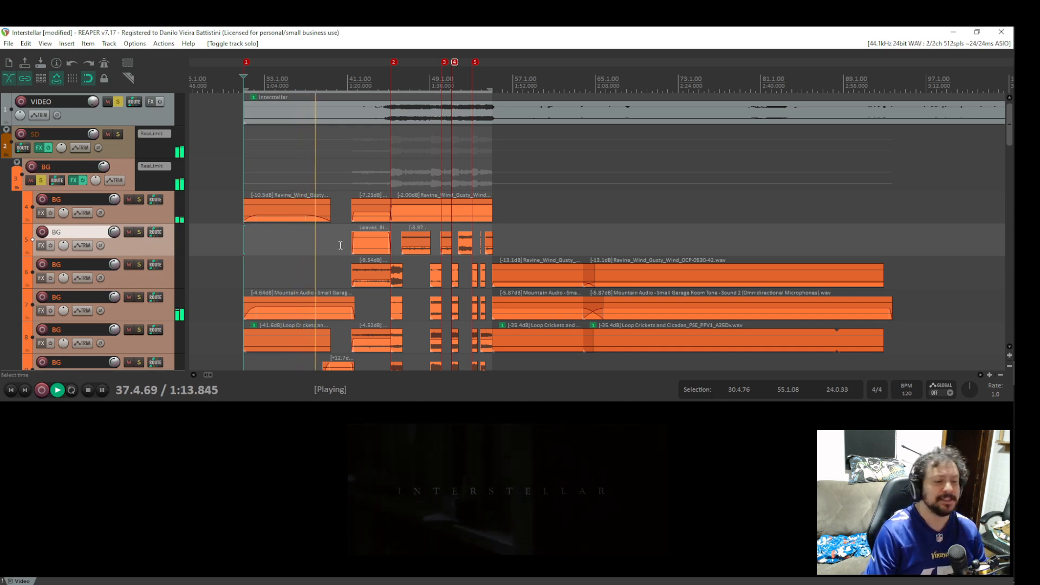
pyautogui.press('space')
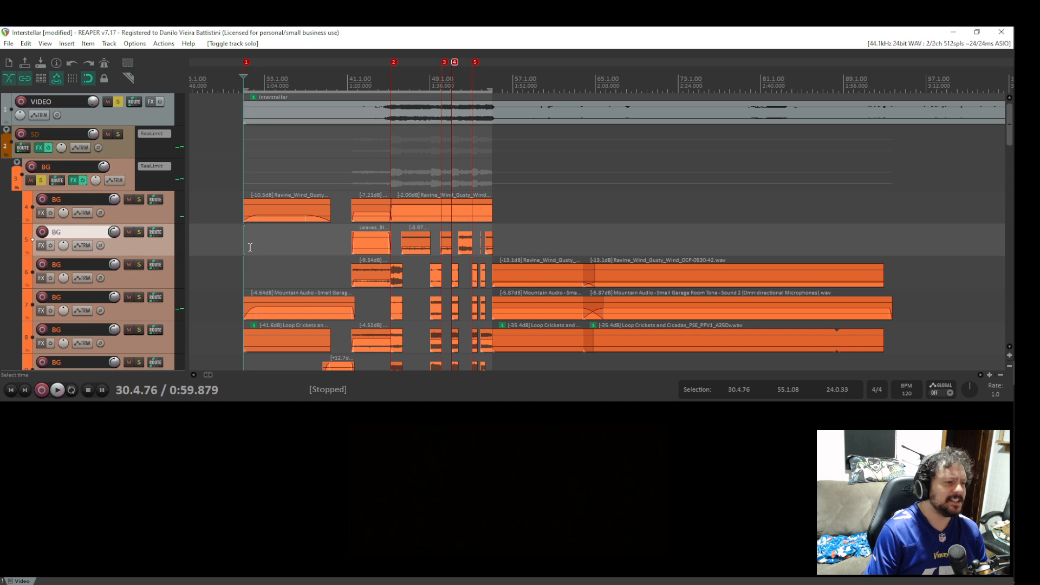
# Solo the first BG track inside the folder and play its wind clip near the scene start.
pyautogui.click(268, 162)
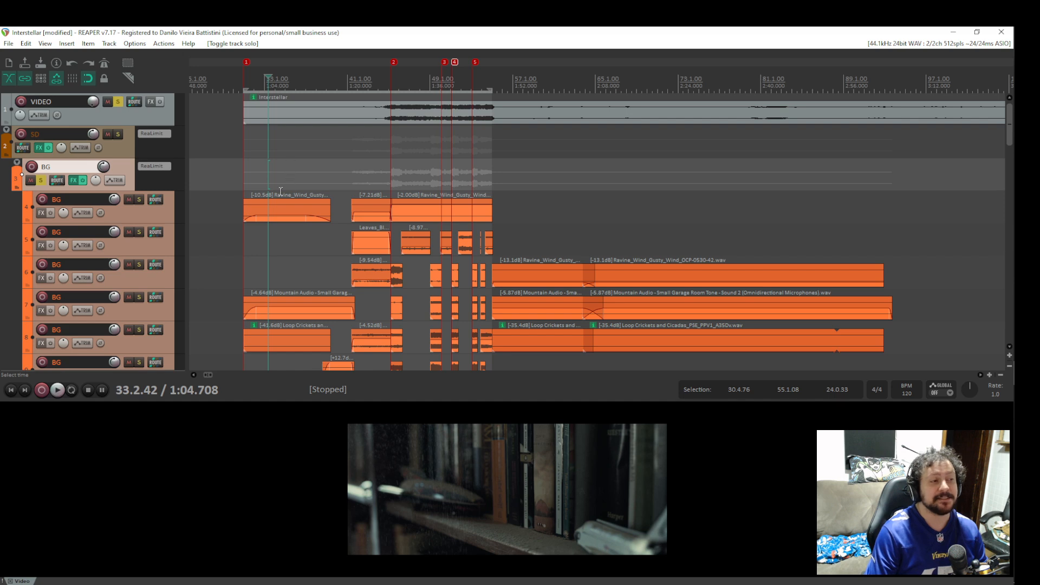
pyautogui.click(138, 200)
pyautogui.click(243, 235)
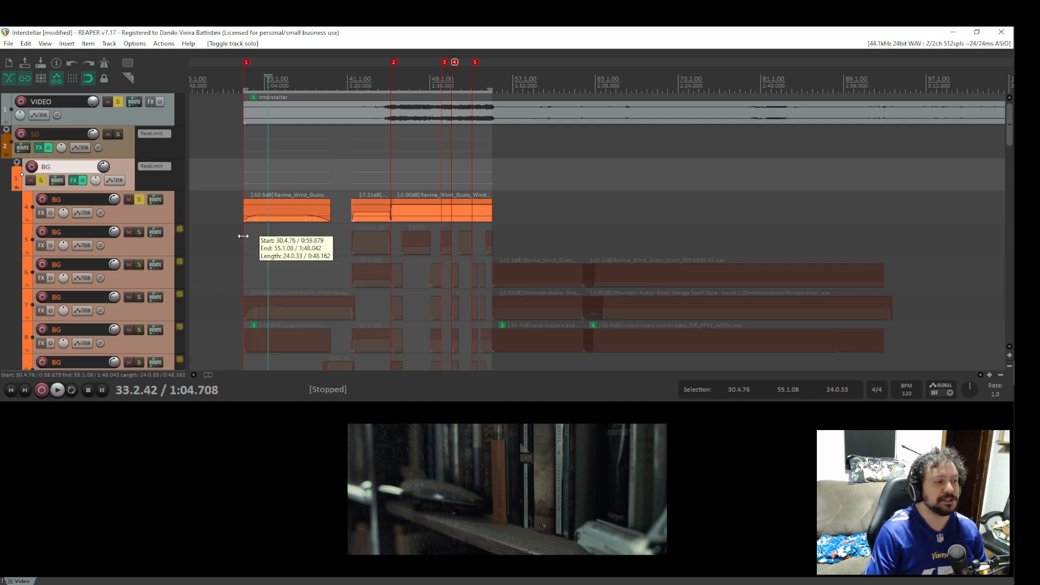
pyautogui.click(249, 187)
pyautogui.press('space')
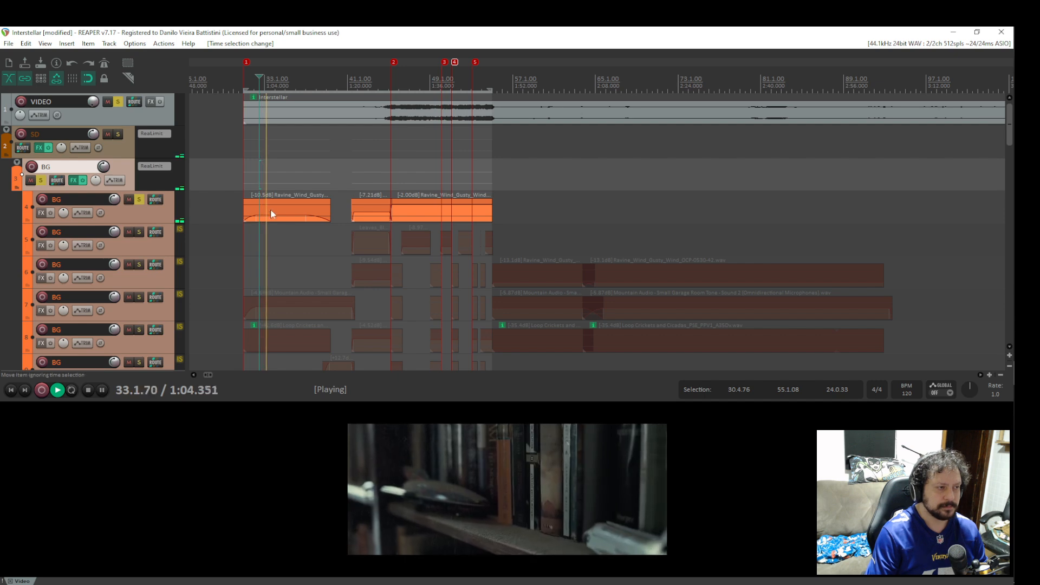
# Try a much louder volume on the first Ravine_Wind_Gusty clip during playback, and undo the volume change.
pyautogui.moveTo(291, 215); pyautogui.dragTo(305, 108)
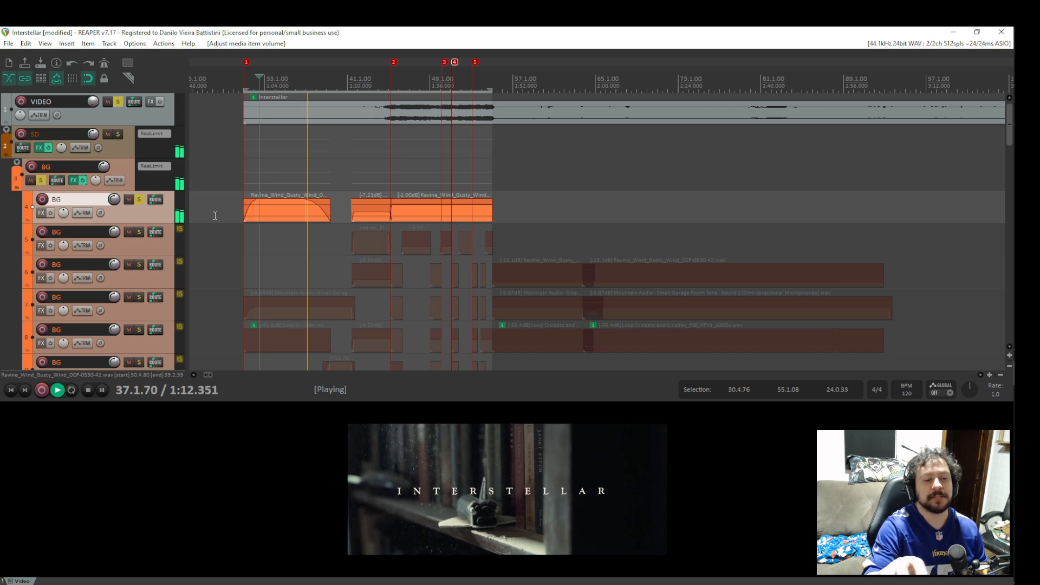
pyautogui.press('space')
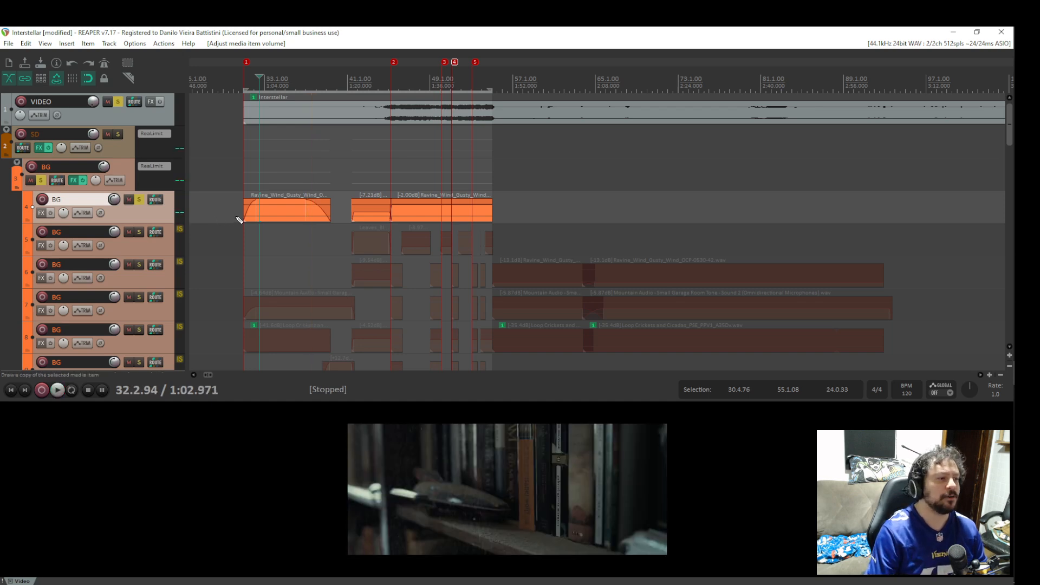
pyautogui.hotkey('ctrl', 'z')
# Switch the solo to the Mountain Audio room tone track and raise its first clip's volume to +7.72 dB.
pyautogui.click(140, 200)
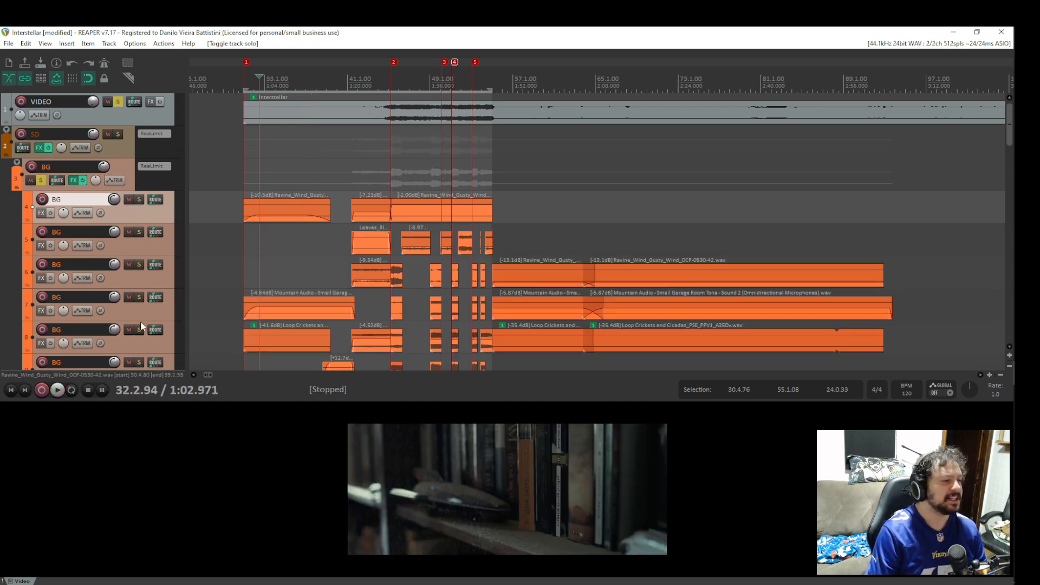
pyautogui.click(140, 297)
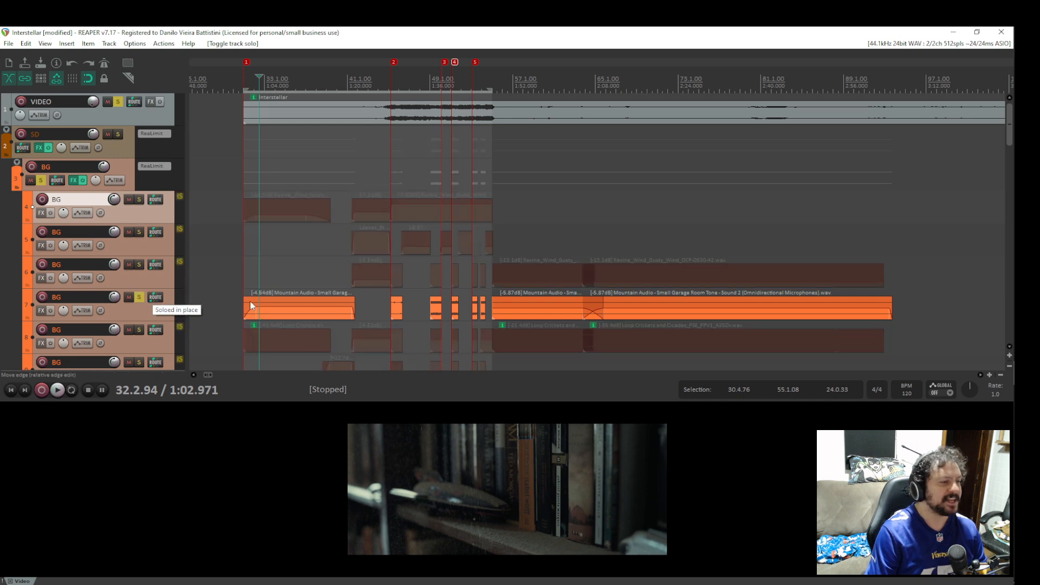
pyautogui.scroll(3, 520, 282)
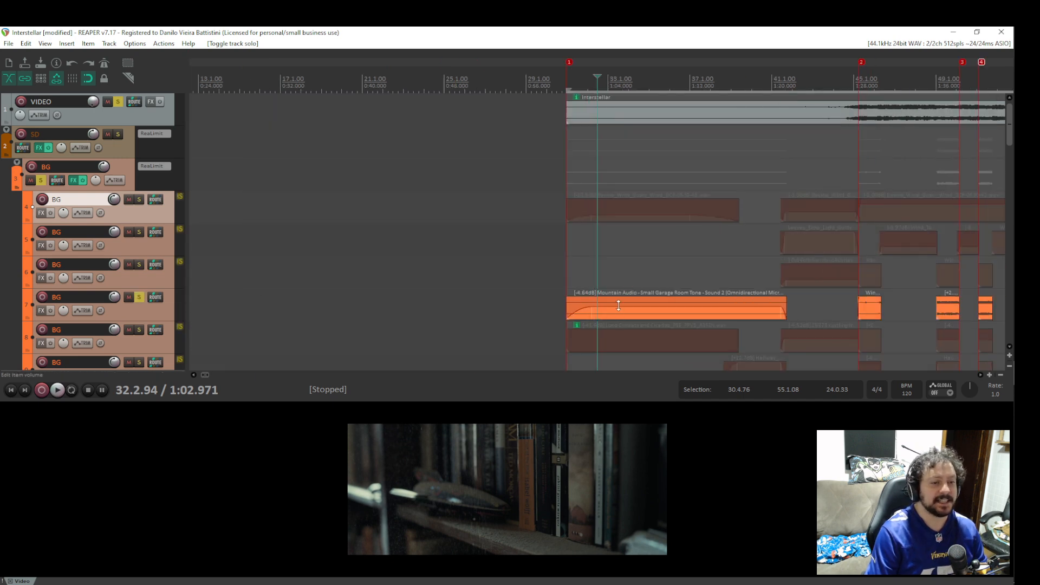
pyautogui.moveTo(619, 305); pyautogui.dragTo(619, 265)
pyautogui.hotkey('ctrl', 'z')
# Play the soloed room tone clip against the video, and replay it from 1:03.981.
pyautogui.click(580, 273)
pyautogui.press('space')
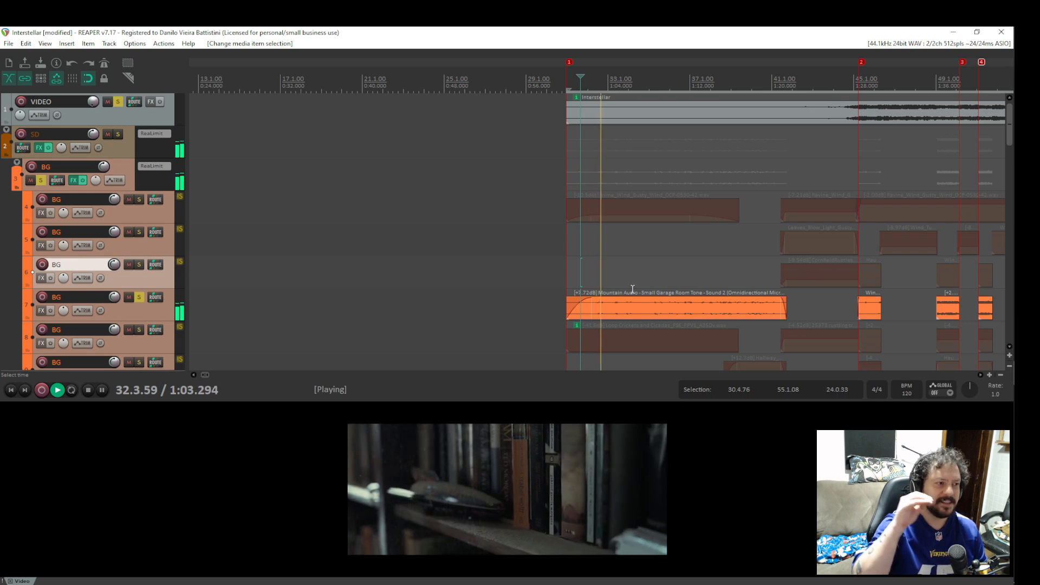
pyautogui.press('space')
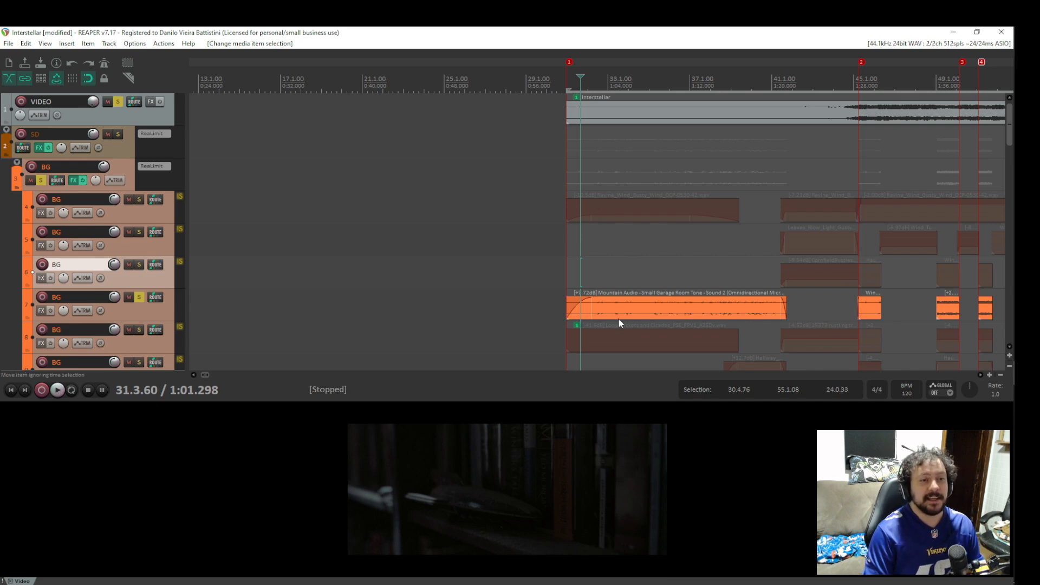
pyautogui.click(608, 279)
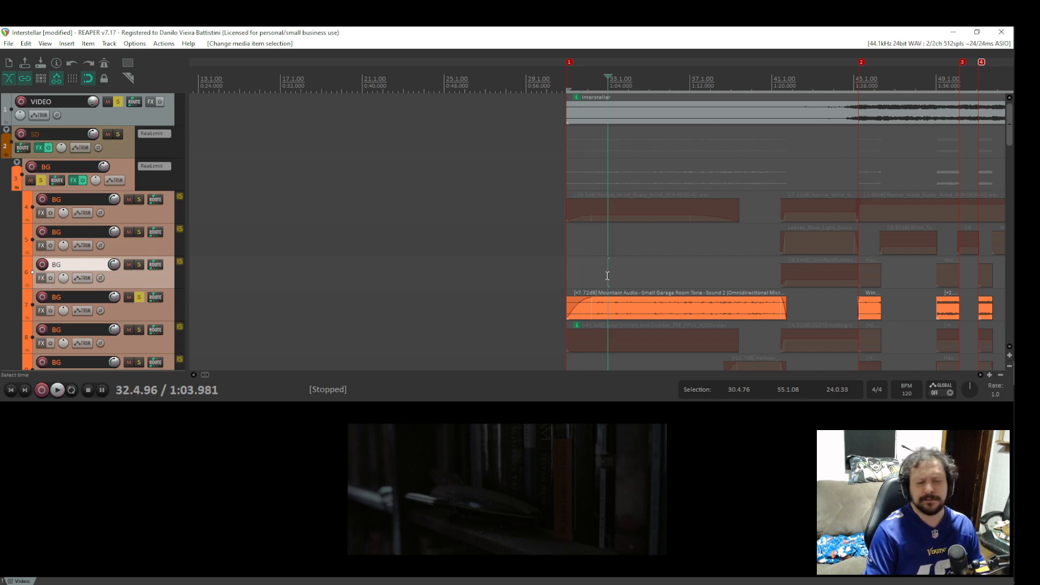
pyautogui.press('space')
pyautogui.press('space')
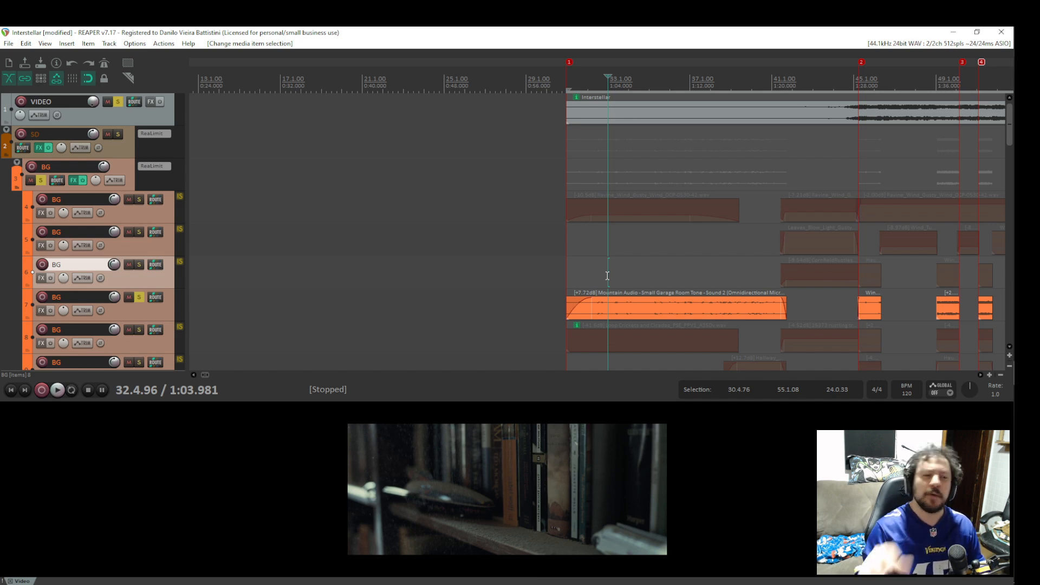
# Switch the solo from the room tone track to the Loop Crickets and Cicadas track below it.
pyautogui.click(605, 297)
pyautogui.moveTo(600, 319); pyautogui.dragTo(588, 225)
pyautogui.click(139, 235)
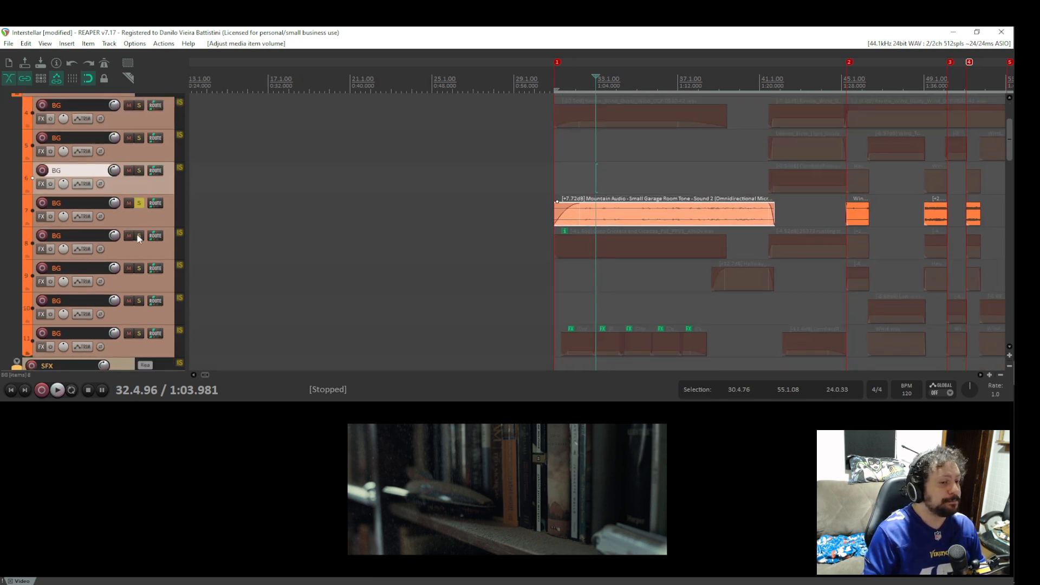
pyautogui.click(139, 203)
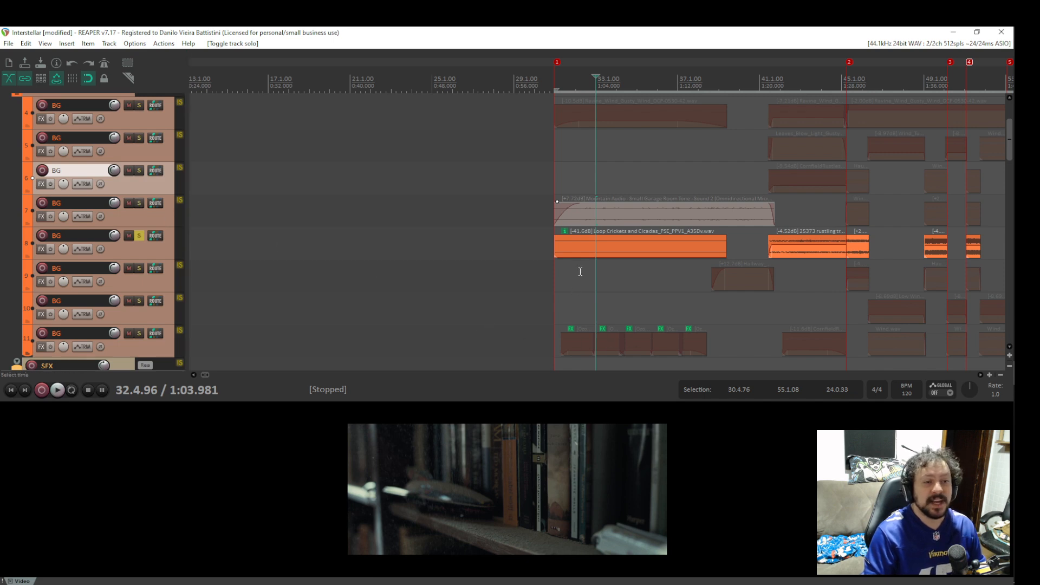
# Check the cornfield shot at 1:24.362 and play the soloed crickets clip near the scene start.
pyautogui.click(580, 271)
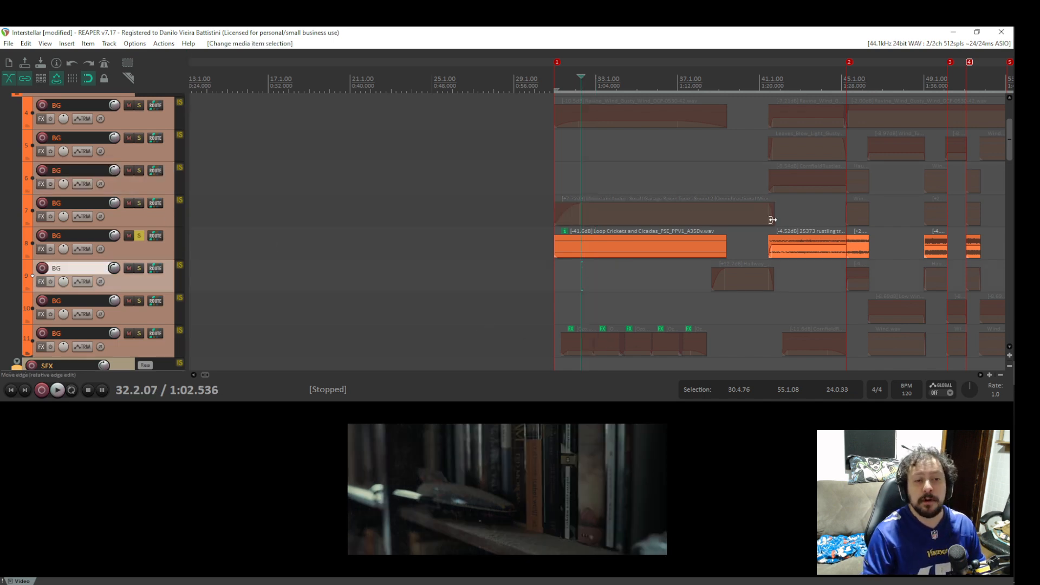
pyautogui.click(753, 244)
pyautogui.click(804, 209)
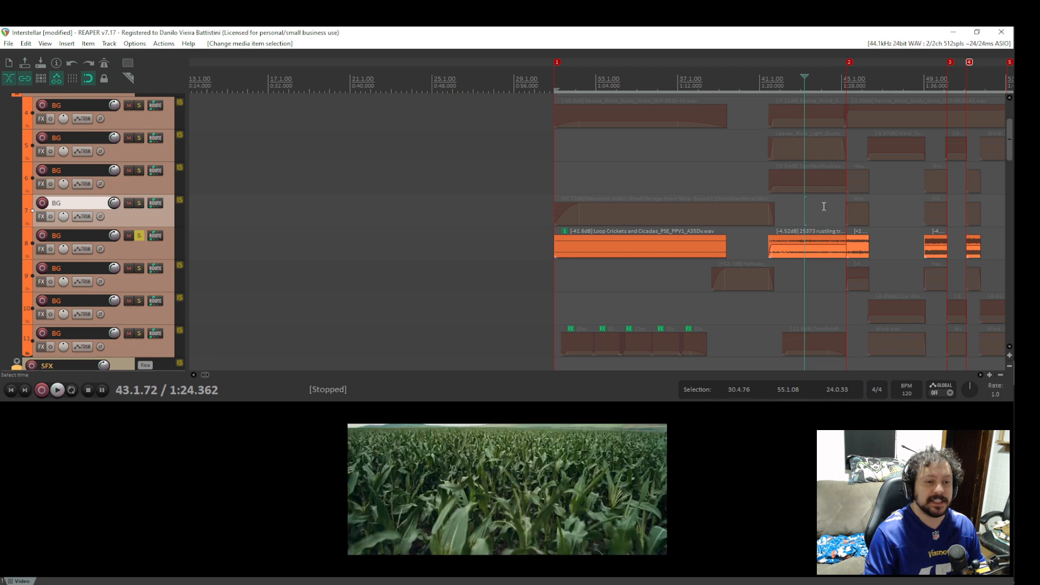
pyautogui.click(571, 271)
pyautogui.press('space')
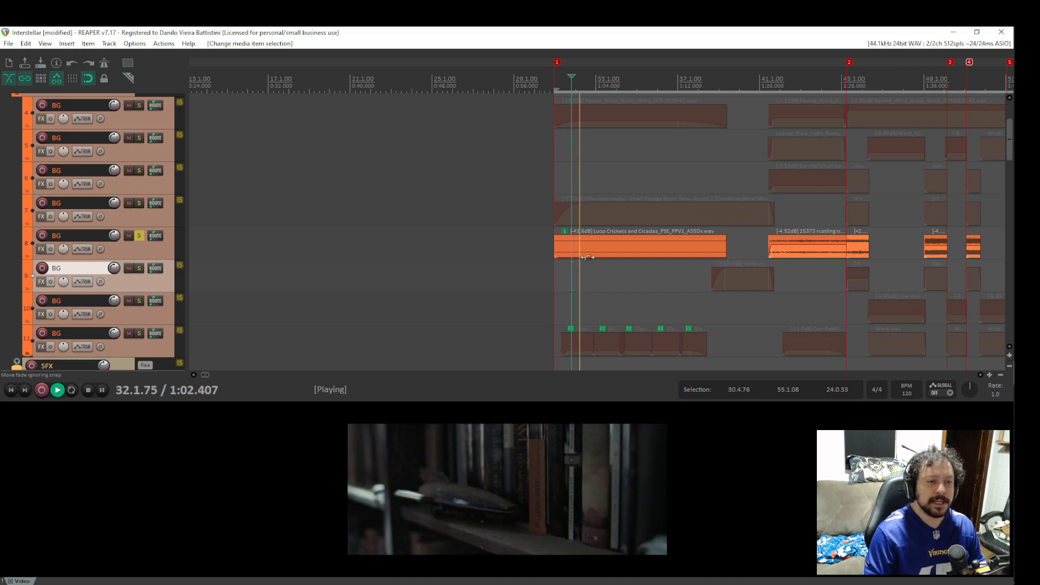
pyautogui.press('space')
# Try the first Loop Crickets and Cicadas clip at -6.14 dB during playback, and undo the volume change.
pyautogui.scroll(4, 609, 256)
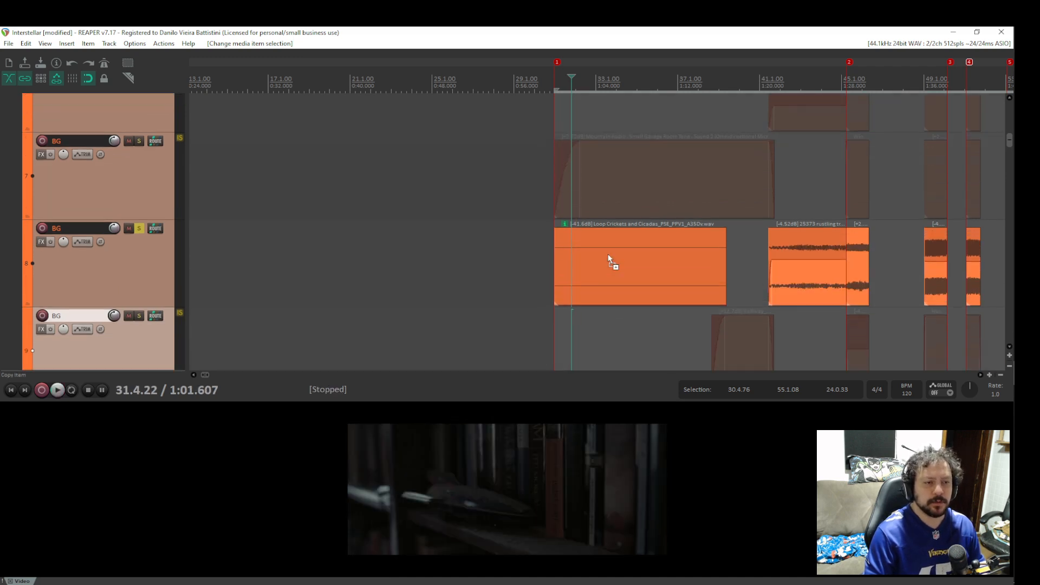
pyautogui.moveTo(640, 306); pyautogui.dragTo(620, 284)
pyautogui.click(614, 288)
pyautogui.press('space')
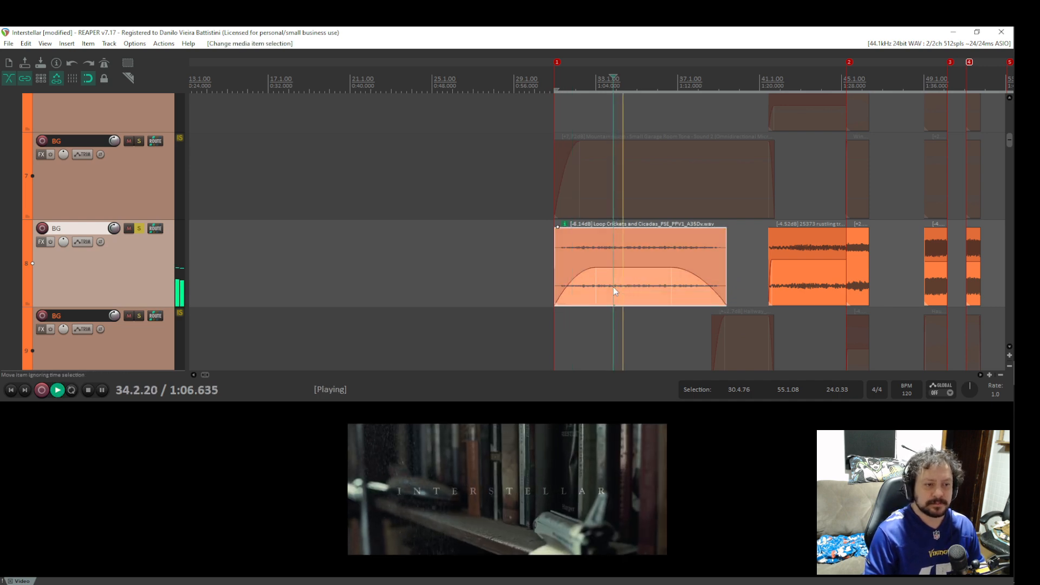
pyautogui.press('space')
pyautogui.hotkey('ctrl', 'z')
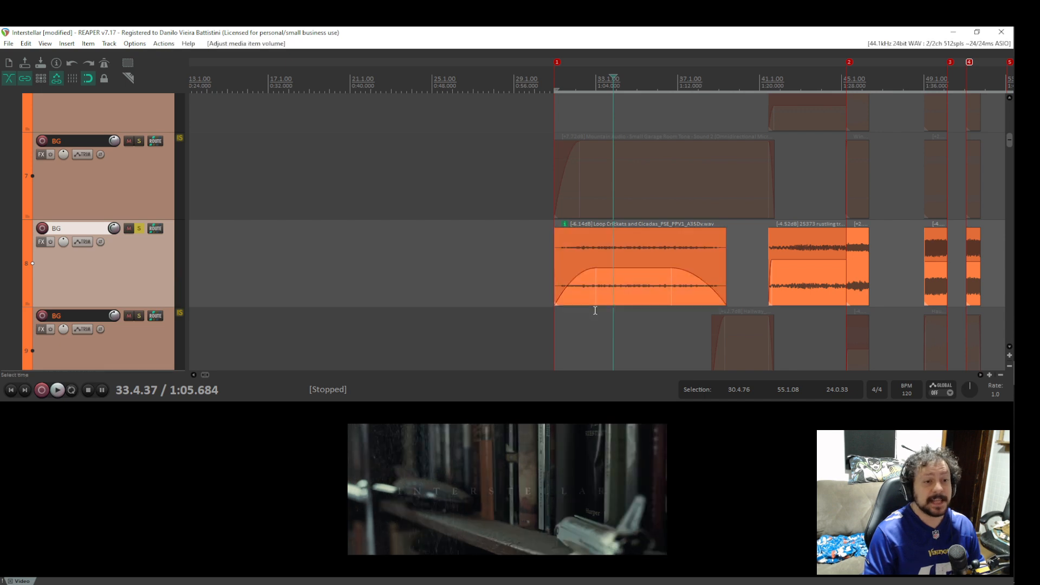
pyautogui.hotkey('ctrl', 'z')
# Play the crickets clip soloed, and unsolo its track to play all BG layers together.
pyautogui.click(585, 317)
pyautogui.press('space')
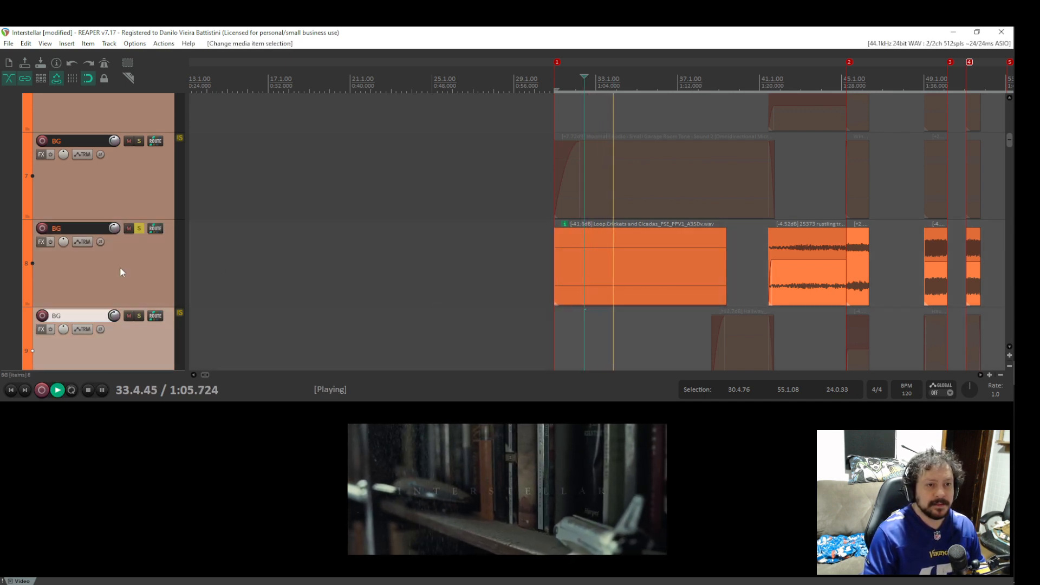
pyautogui.press('space')
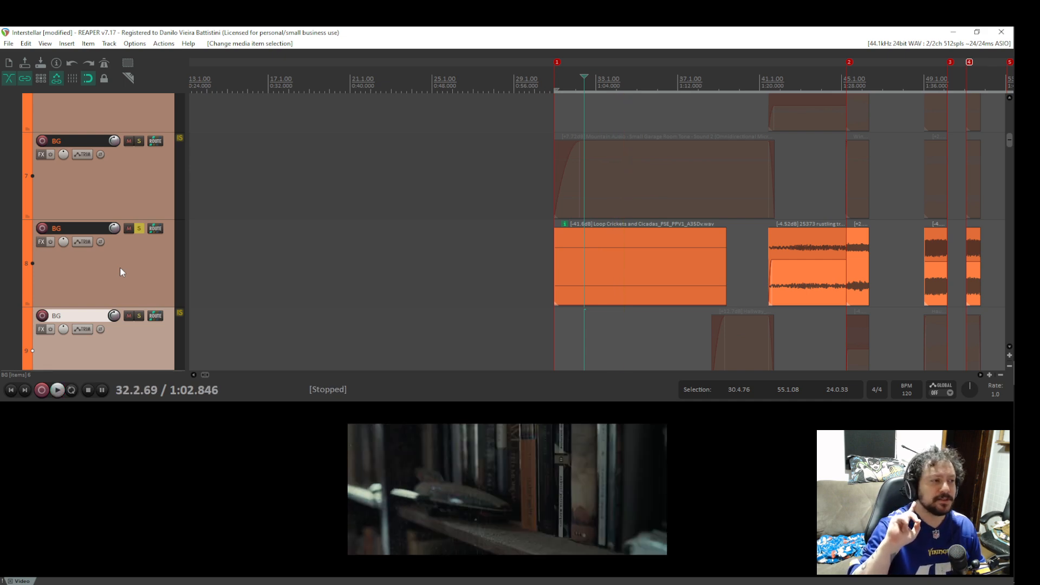
pyautogui.click(139, 229)
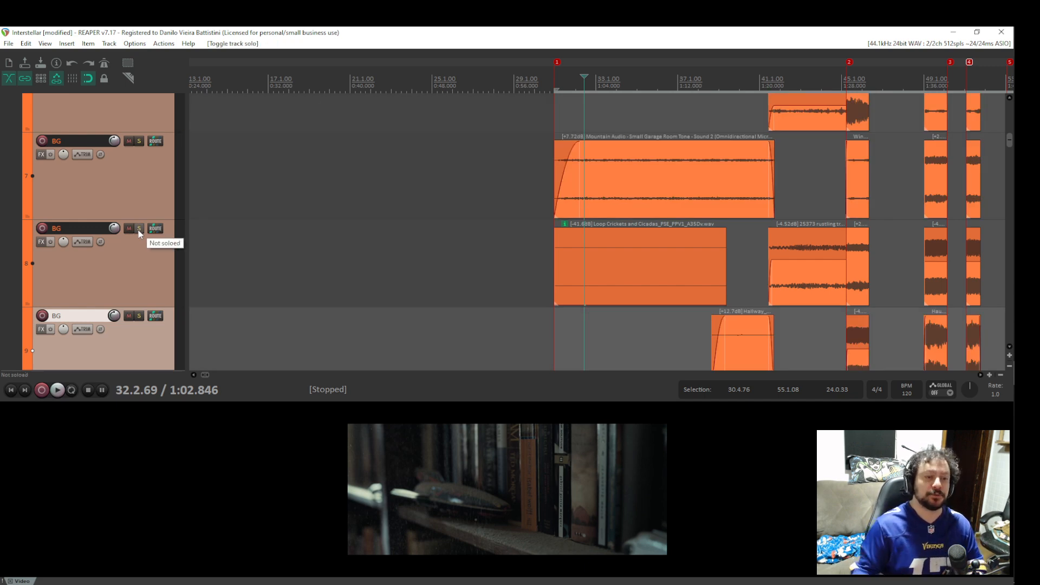
pyautogui.press('space')
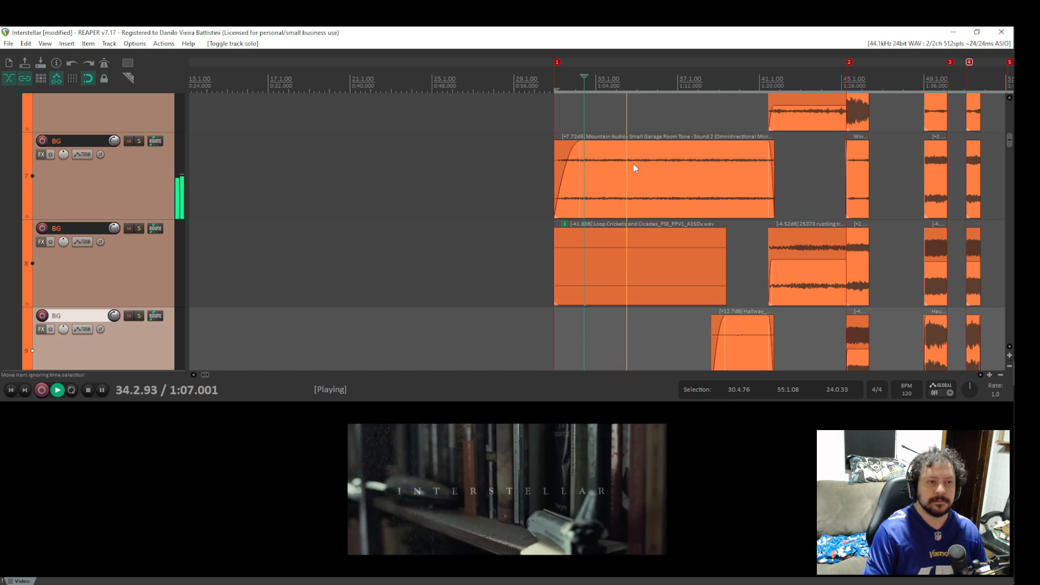
# Stop playback and lower the first Mountain Audio room tone clip's volume to about -5.8 dB.
pyautogui.click(644, 140)
pyautogui.press('space')
pyautogui.moveTo(643, 141); pyautogui.dragTo(642, 285)
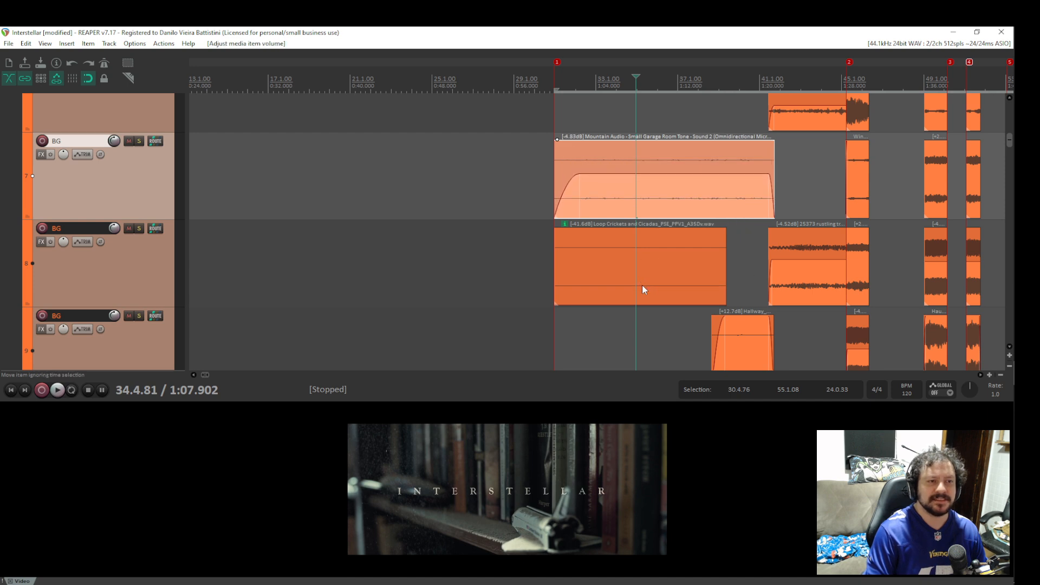
pyautogui.scroll(-3, 645, 287)
pyautogui.scroll(1, 645, 288)
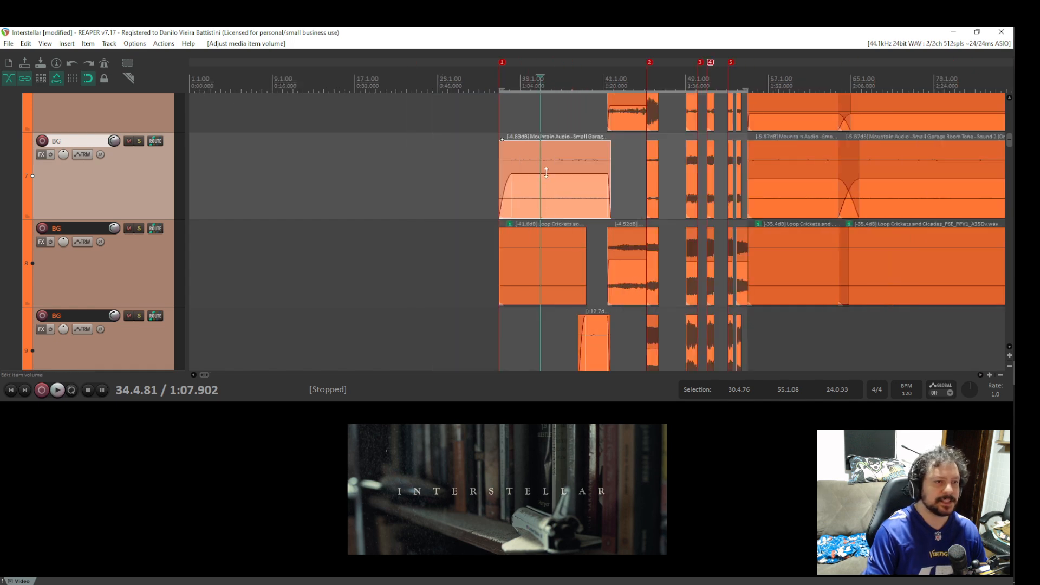
pyautogui.moveTo(546, 172); pyautogui.dragTo(548, 176)
# Play the combined BG layers near the scene start with the lowered room tone.
pyautogui.click(519, 254)
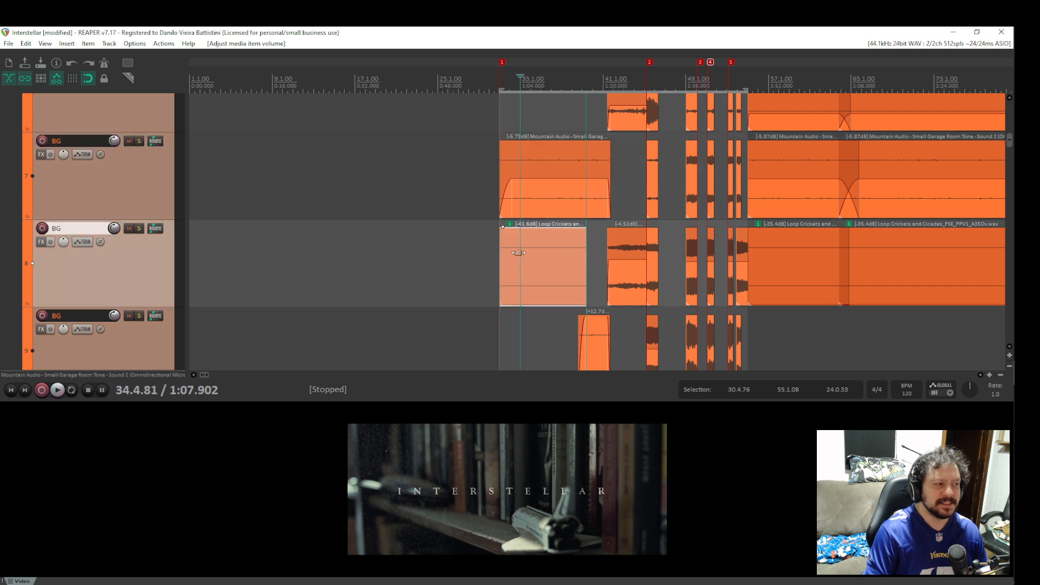
pyautogui.press('space')
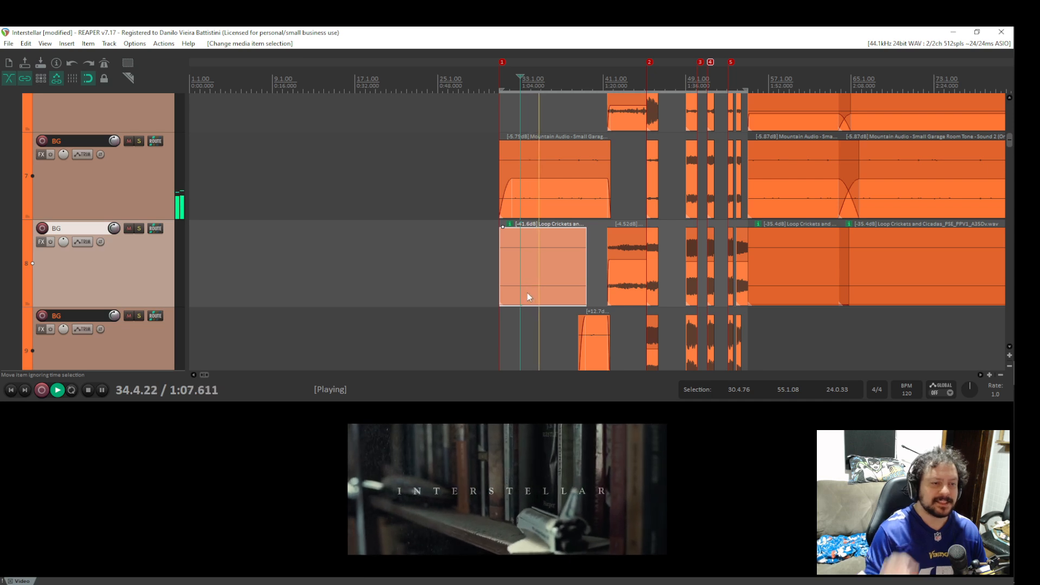
pyautogui.press('space')
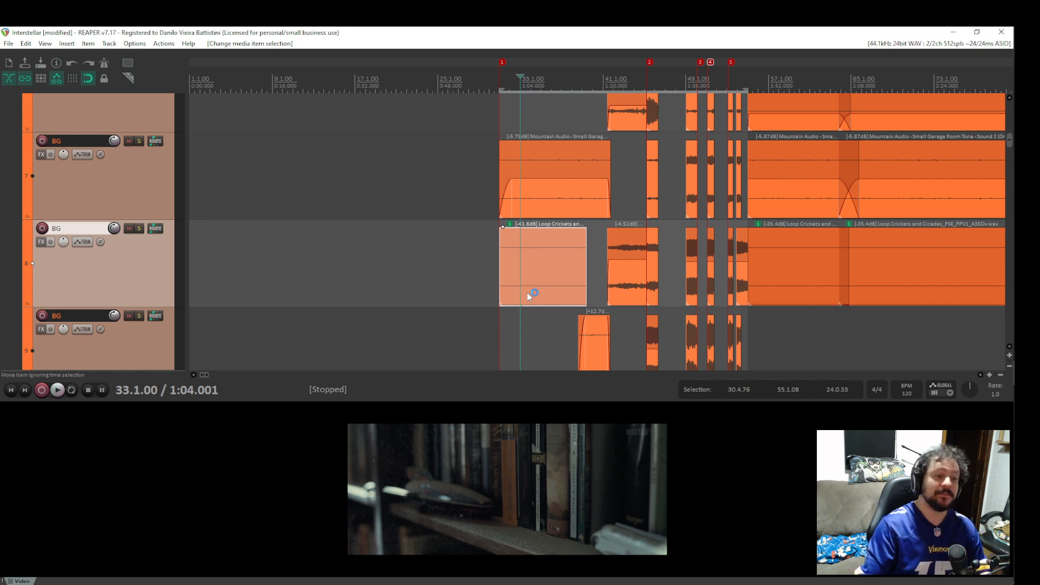
# Solo the BG track holding the Pouring Sugar or Sand clips and briefly play it from near the first clip's start.
pyautogui.scroll(-4, 528, 297)
pyautogui.scroll(4, 526, 313)
pyautogui.scroll(-4, 510, 224)
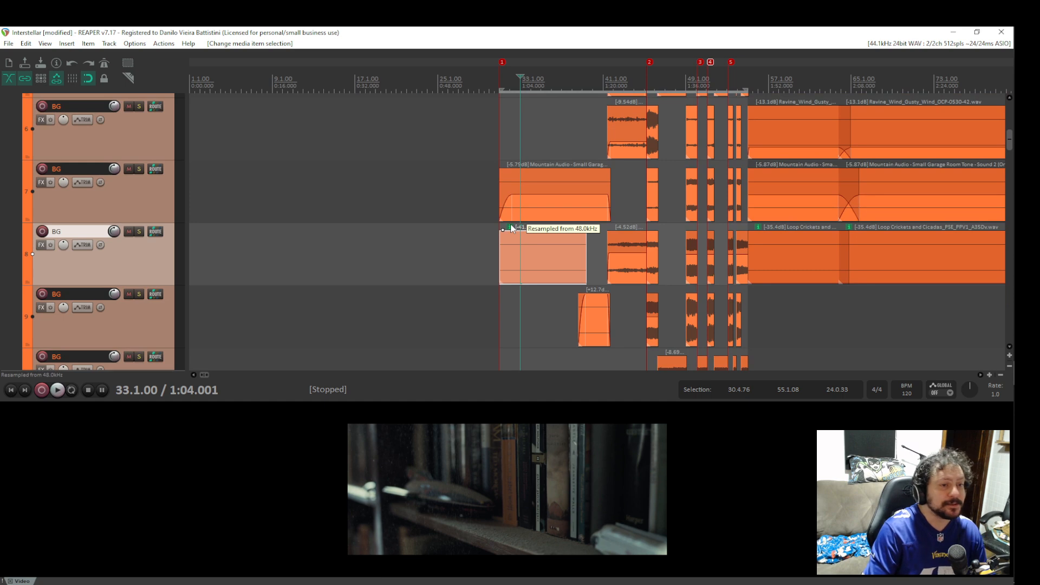
pyautogui.moveTo(516, 337); pyautogui.dragTo(511, 193)
pyautogui.scroll(2, 502, 237)
pyautogui.scroll(2, 510, 222)
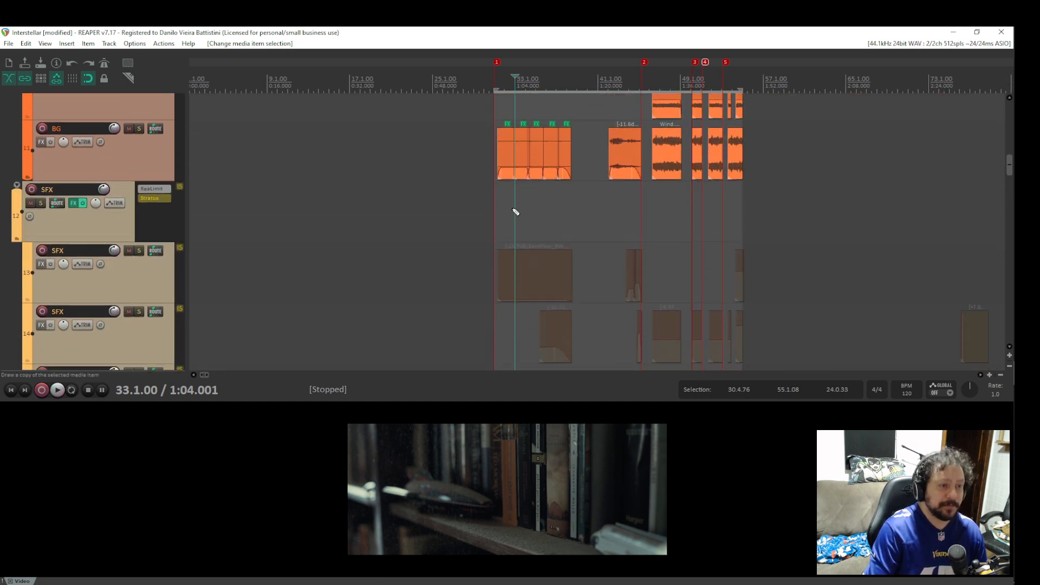
pyautogui.click(139, 115)
pyautogui.scroll(10, 425, 187)
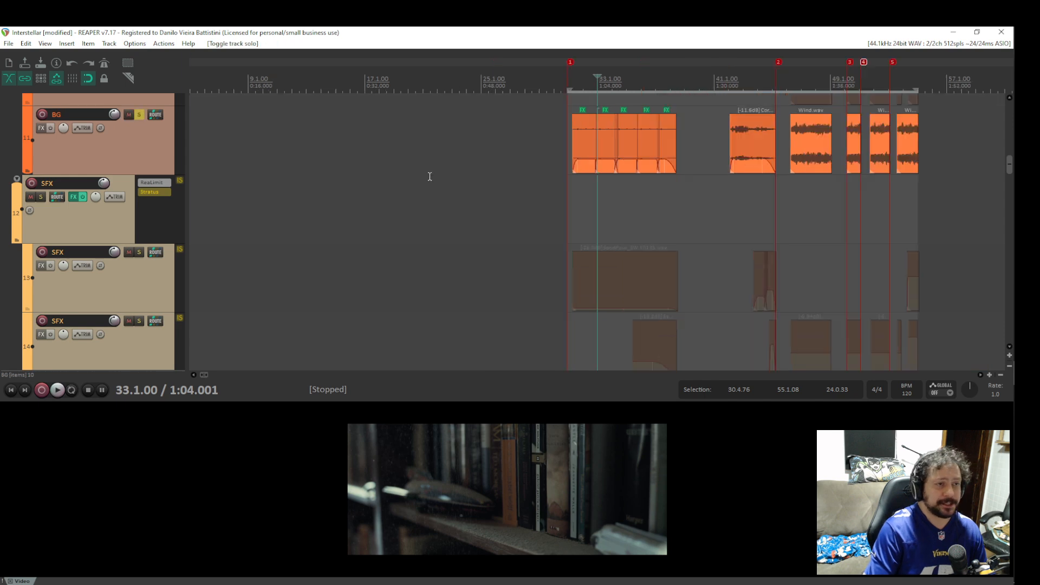
pyautogui.click(412, 189)
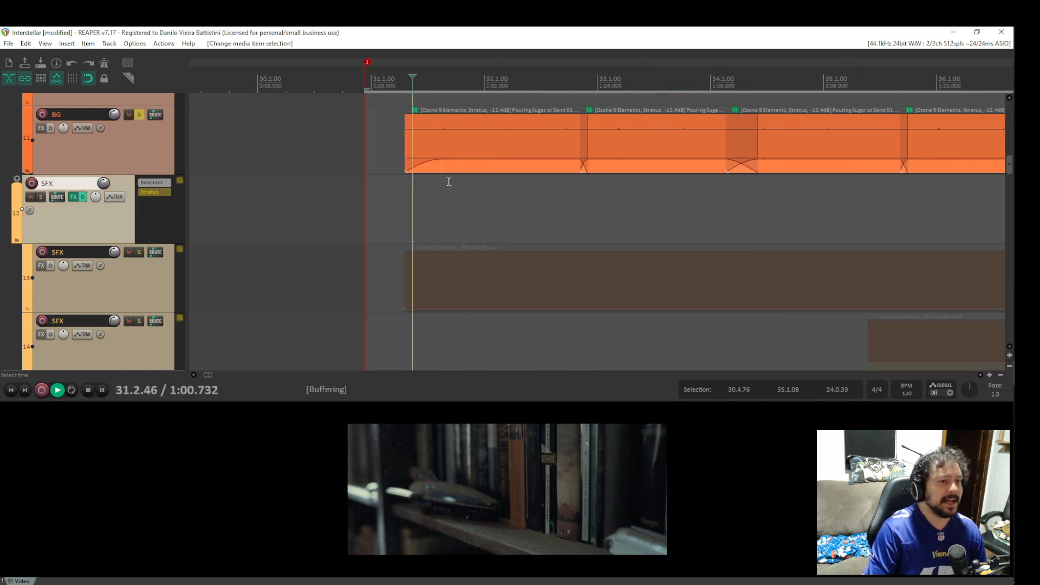
pyautogui.press('space')
pyautogui.press('space')
# Try the Pouring Sugar or Sand clips at -1.77 dB during soloed playback, and undo the volume change.
pyautogui.moveTo(456, 127); pyautogui.dragTo(342, 115)
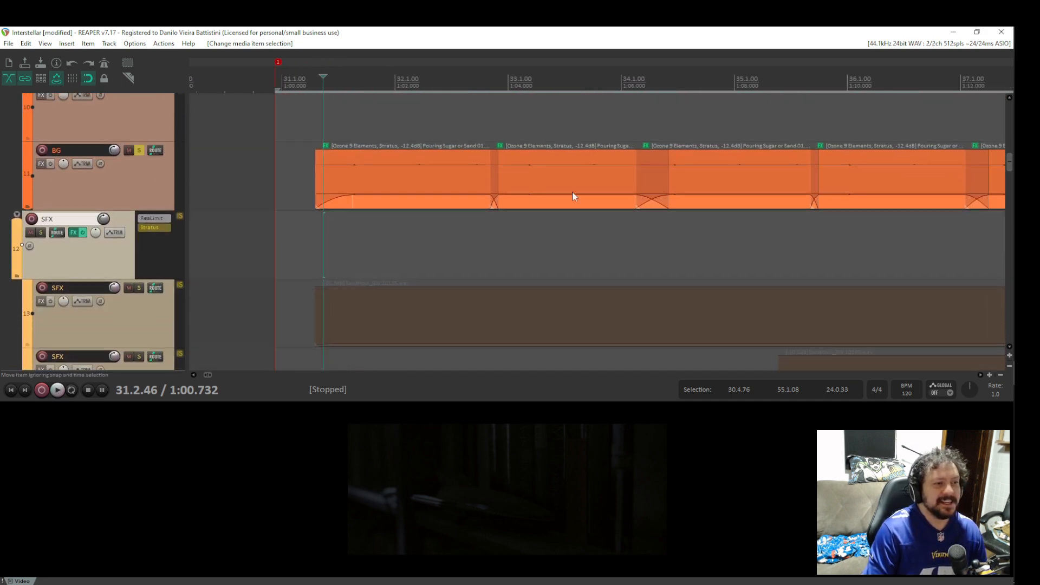
pyautogui.scroll(-4, 495, 168)
pyautogui.moveTo(957, 160); pyautogui.dragTo(630, 160)
pyautogui.moveTo(705, 181); pyautogui.dragTo(601, 196)
pyautogui.scroll(6, 601, 199)
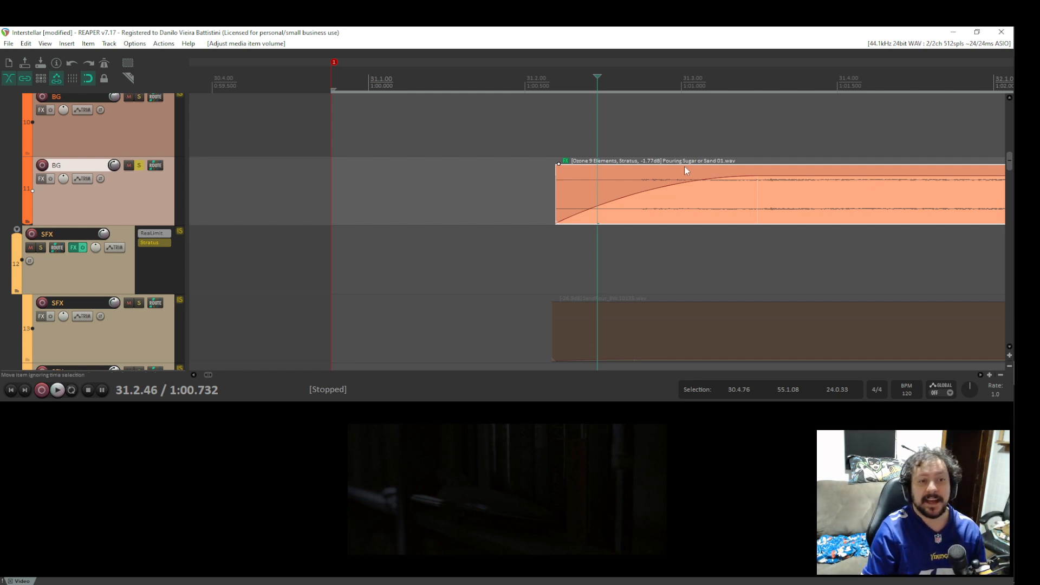
pyautogui.scroll(-6, 673, 258)
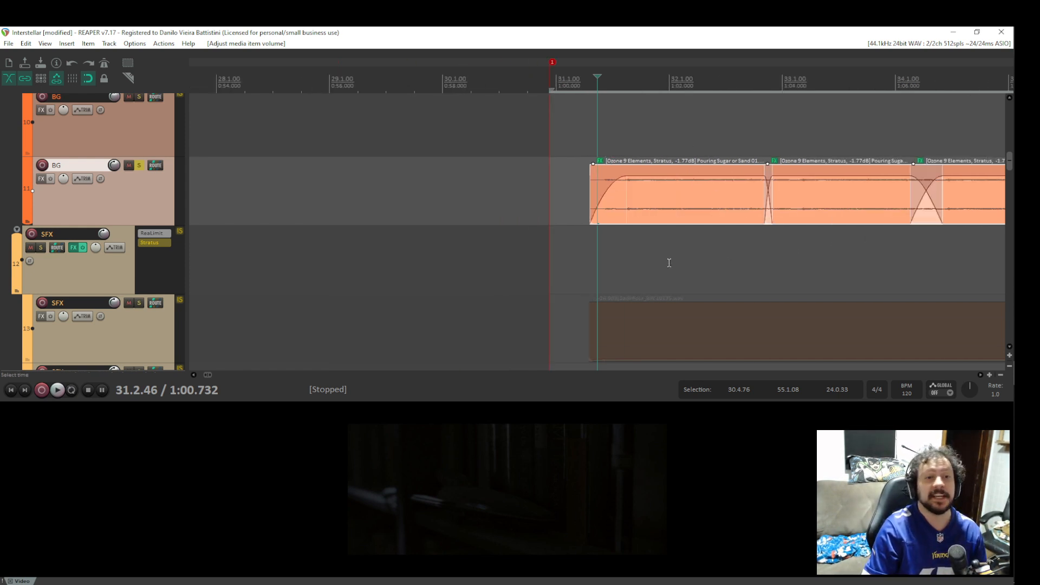
pyautogui.click(607, 252)
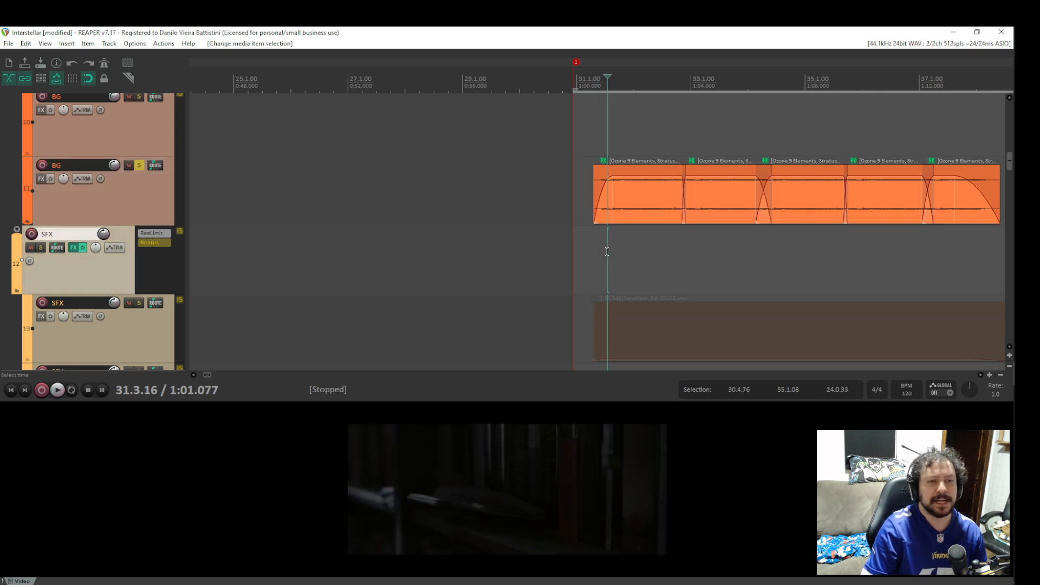
pyautogui.press('space')
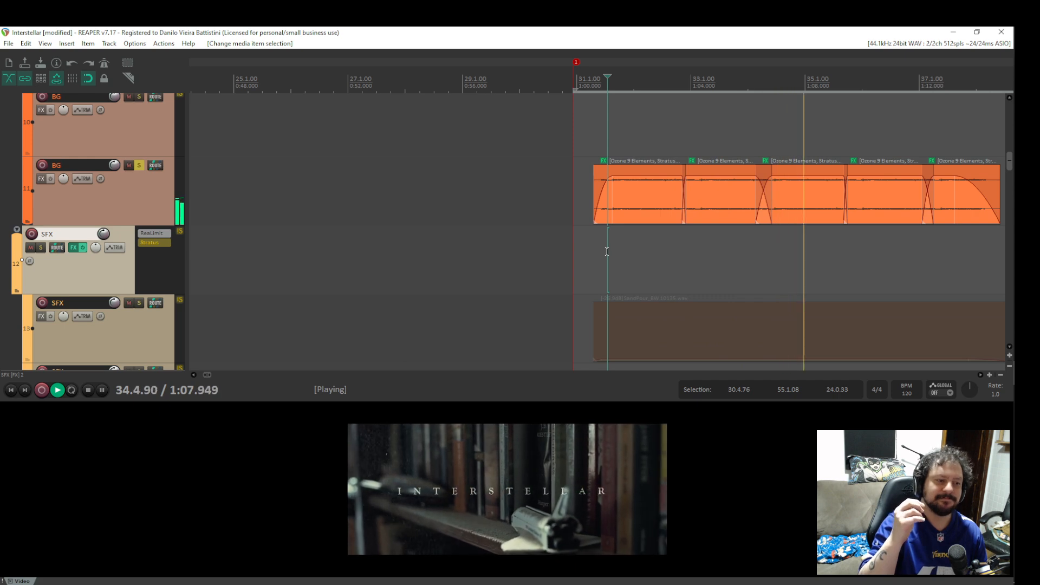
pyautogui.press('space')
pyautogui.moveTo(608, 255); pyautogui.dragTo(610, 220)
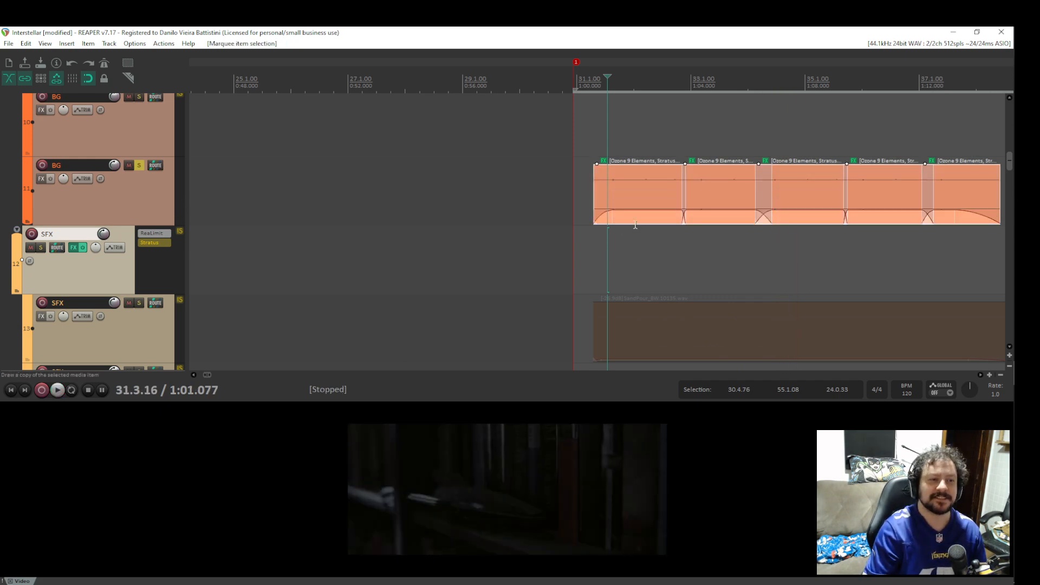
# Play the soloed Pouring Sugar or Sand clips at their restored level against the bookshelf shot.
pyautogui.press('space')
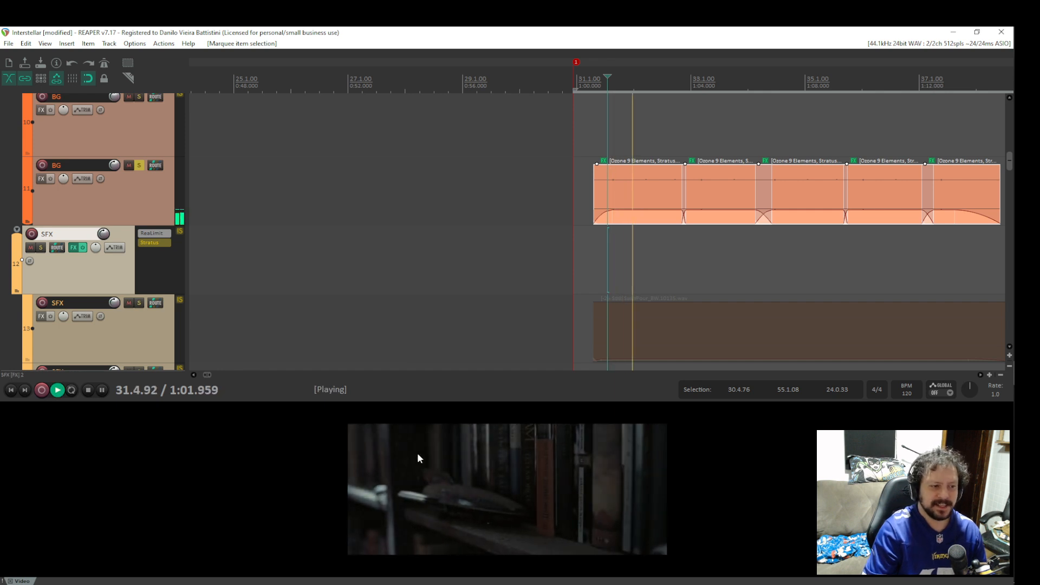
pyautogui.press('space')
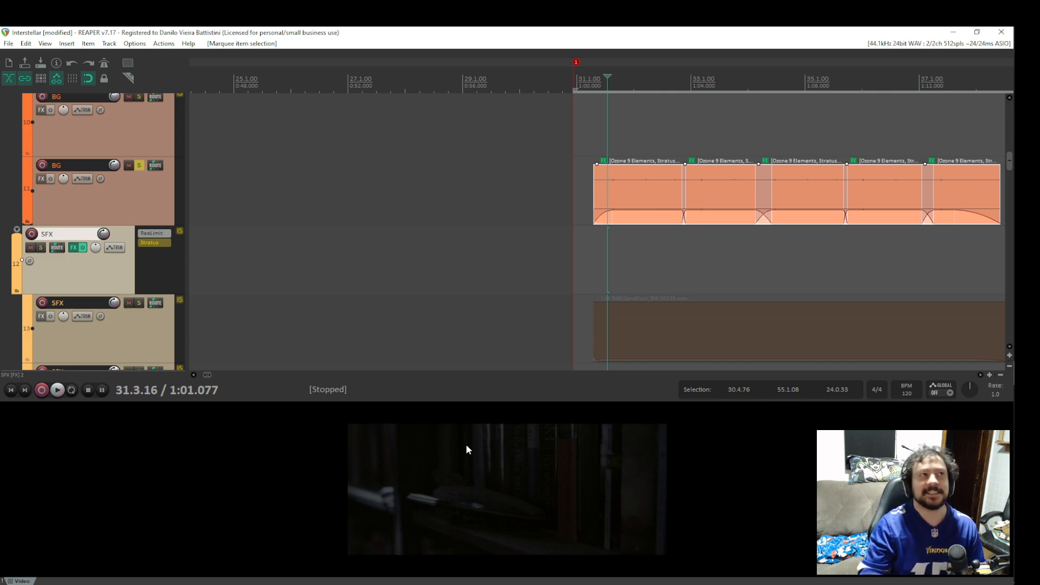
pyautogui.click(667, 264)
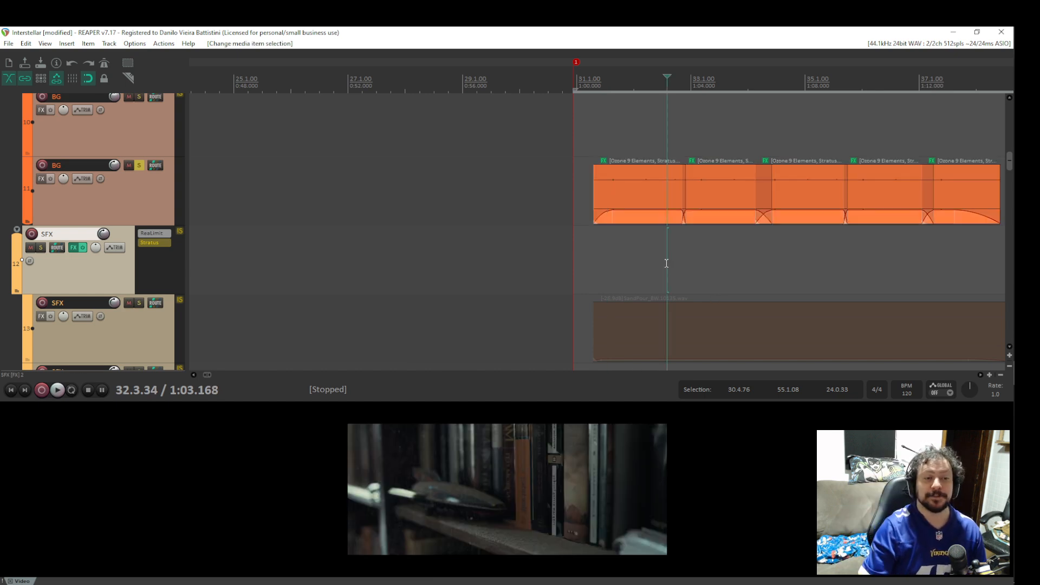
pyautogui.click(650, 257)
pyautogui.click(639, 264)
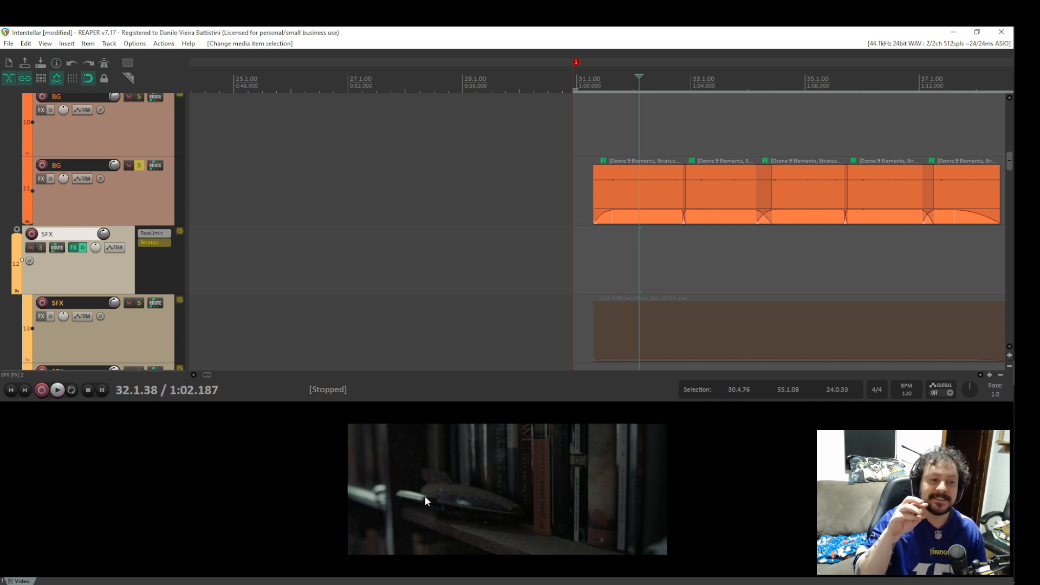
pyautogui.press('space')
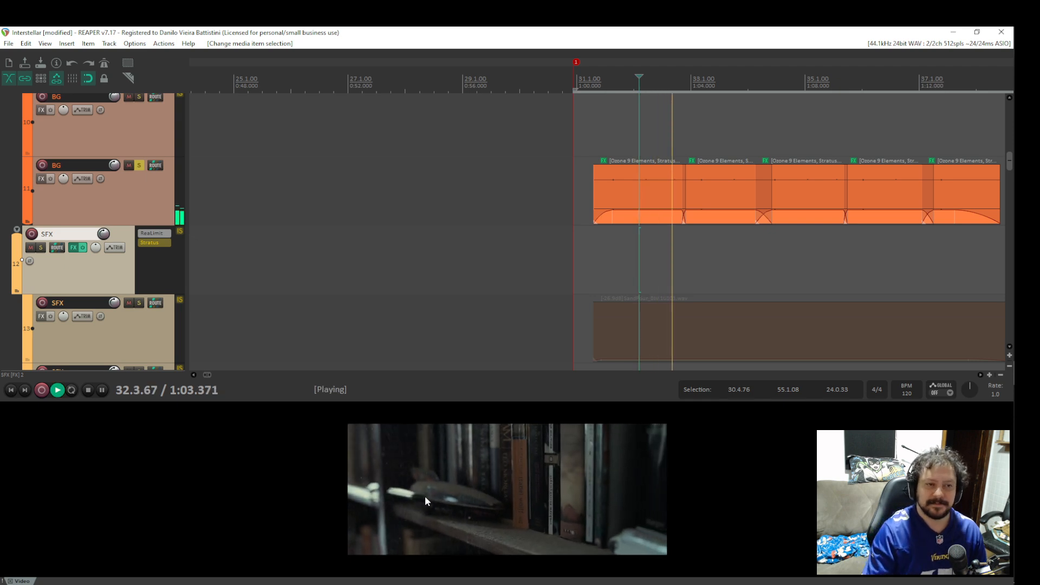
# Solo the Loop Crickets and Cicadas track, play it against the title shot, and clear the solos on the individual BG tracks.
pyautogui.moveTo(603, 215); pyautogui.dragTo(544, 353)
pyautogui.press('space')
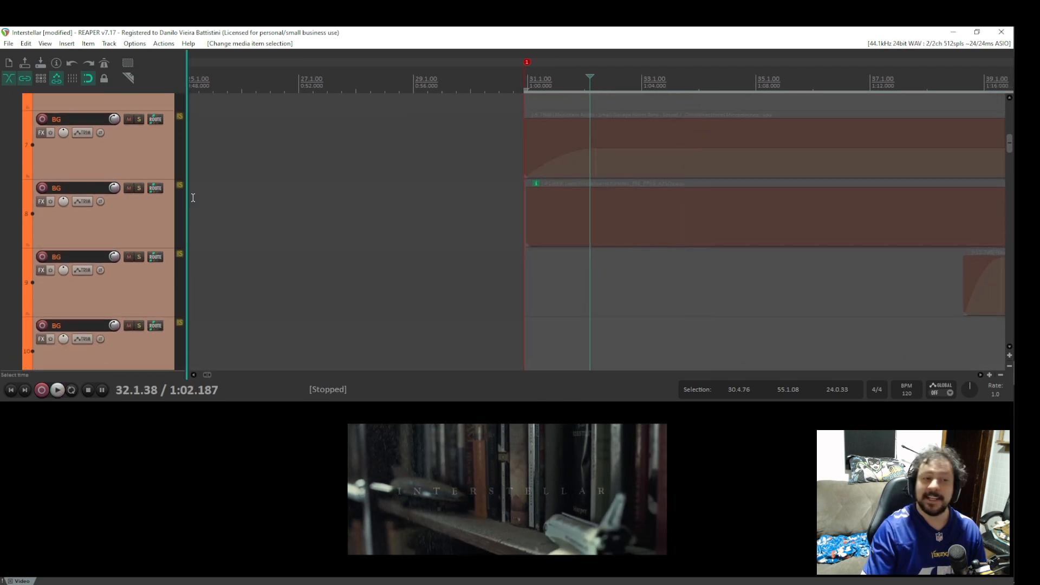
pyautogui.click(139, 188)
pyautogui.press('space')
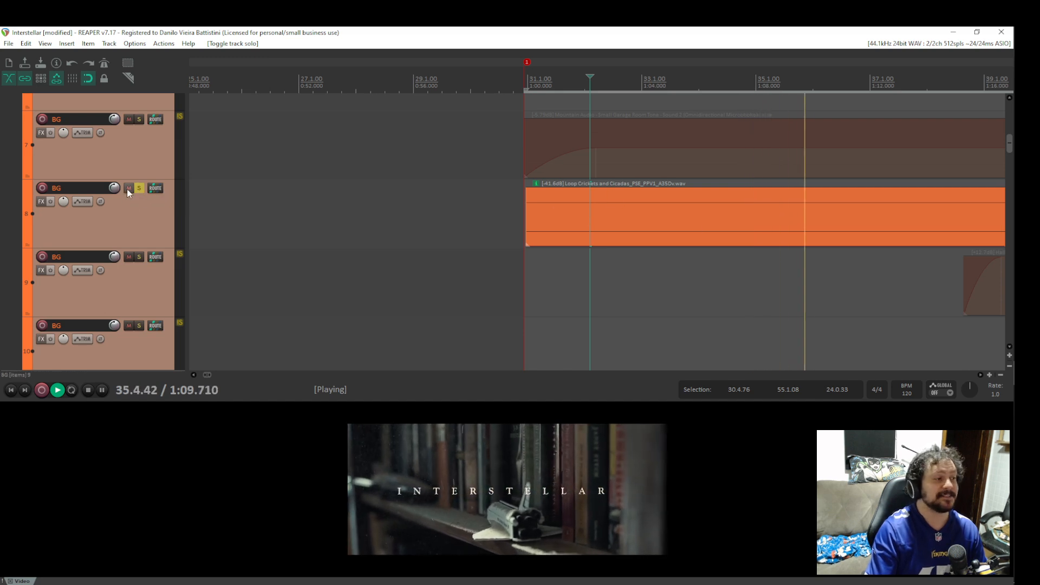
pyautogui.press('space')
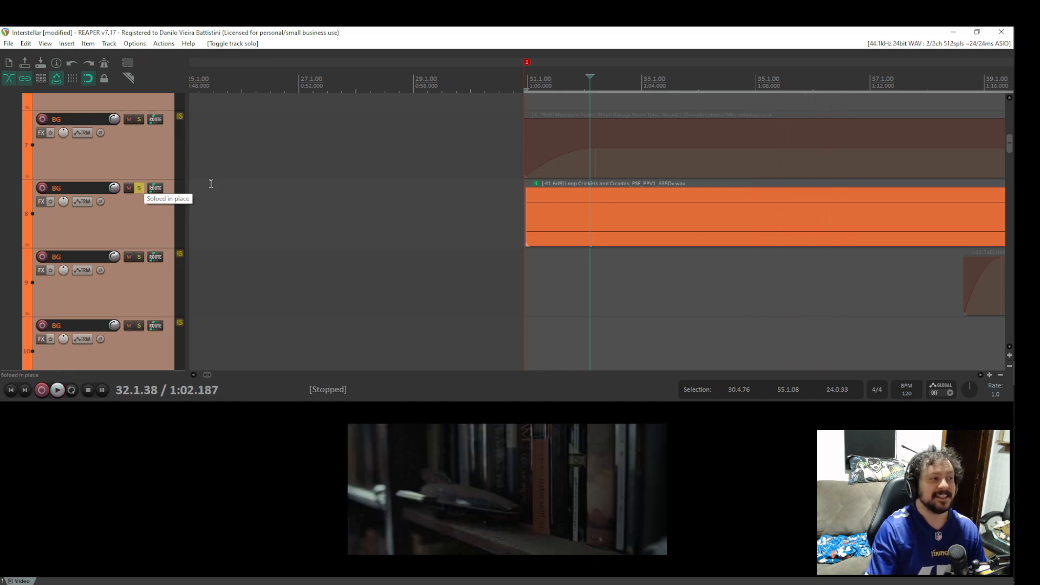
pyautogui.scroll(-5, 525, 242)
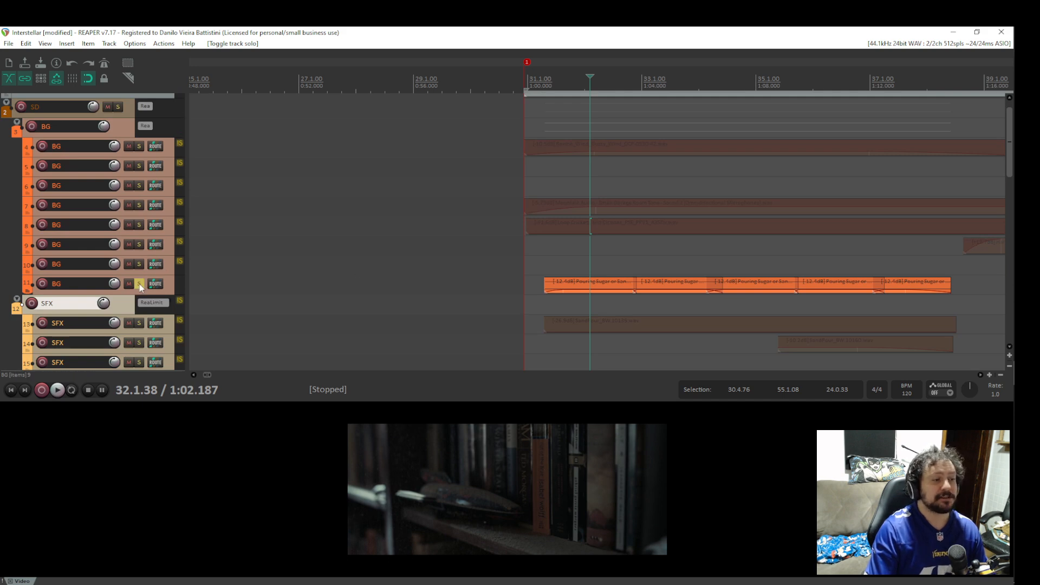
pyautogui.click(140, 286)
# Examine how the BG clips end, fade and overlap around the cut from the bookshelf shot to the interview.
pyautogui.scroll(2, 595, 241)
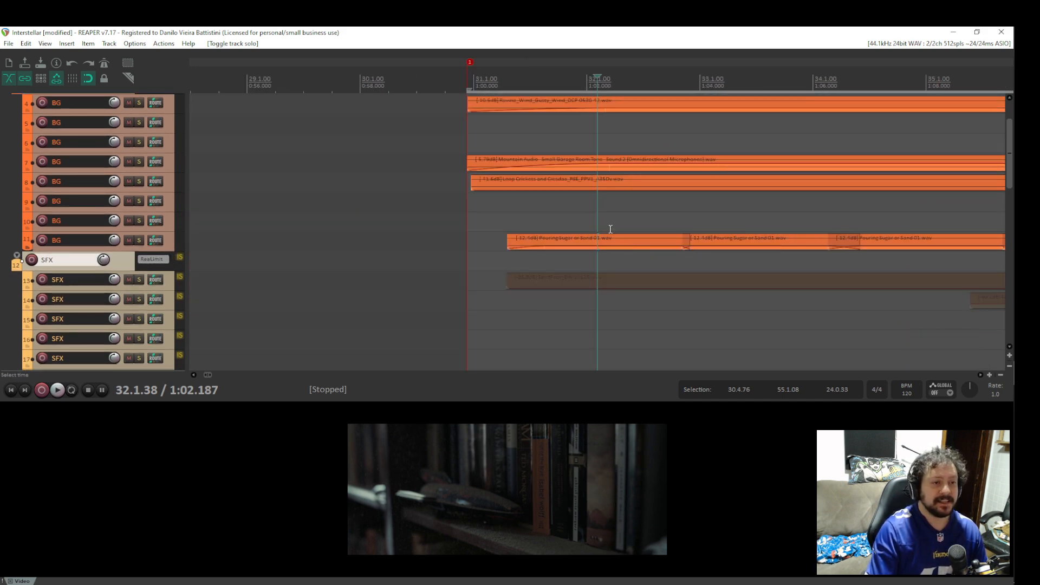
pyautogui.scroll(-5, 611, 229)
pyautogui.click(700, 140)
pyautogui.scroll(5, 650, 142)
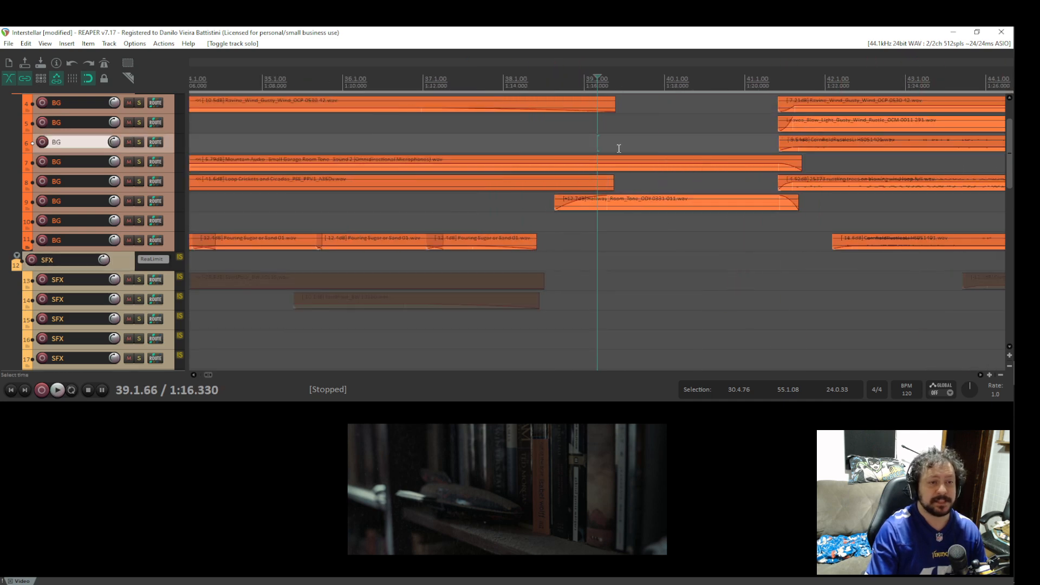
pyautogui.moveTo(470, 144); pyautogui.dragTo(682, 159)
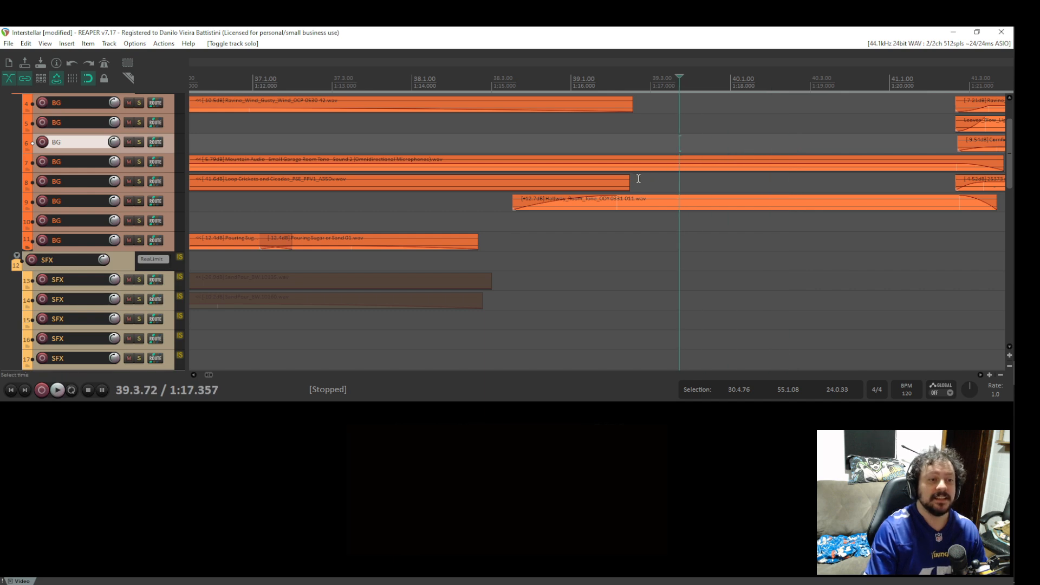
pyautogui.scroll(3, 633, 231)
pyautogui.moveTo(630, 199); pyautogui.dragTo(569, 310)
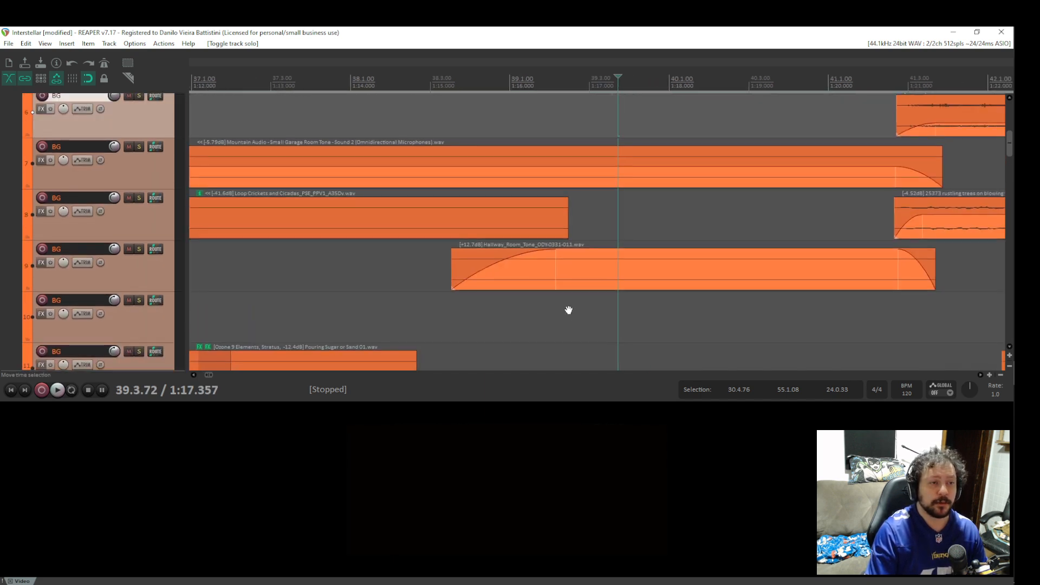
pyautogui.moveTo(428, 225); pyautogui.dragTo(404, 314)
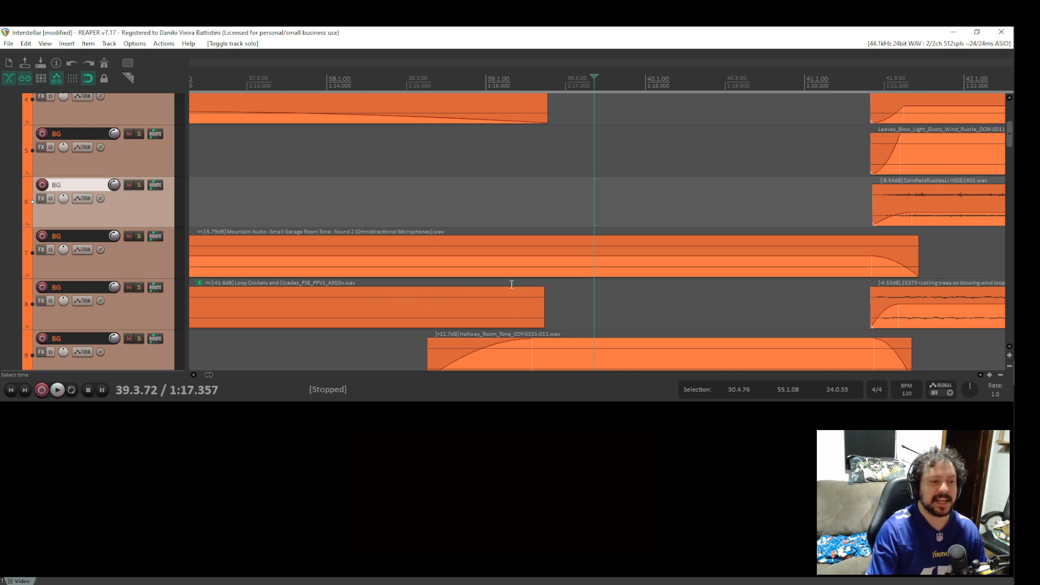
pyautogui.moveTo(492, 122); pyautogui.dragTo(452, 335)
pyautogui.scroll(-5, 452, 335)
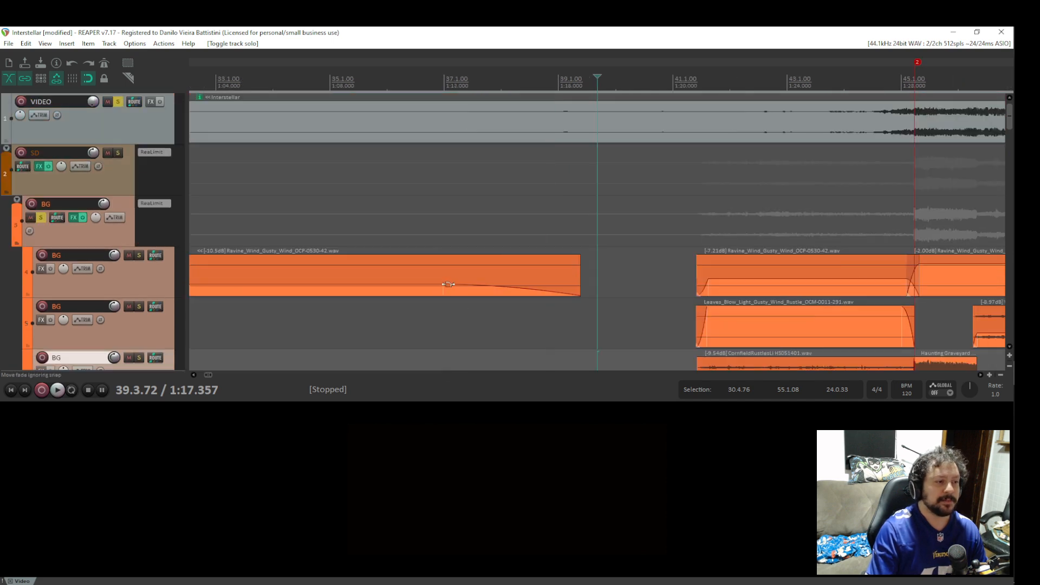
pyautogui.moveTo(524, 328); pyautogui.dragTo(519, 202)
pyautogui.scroll(-3, 521, 276)
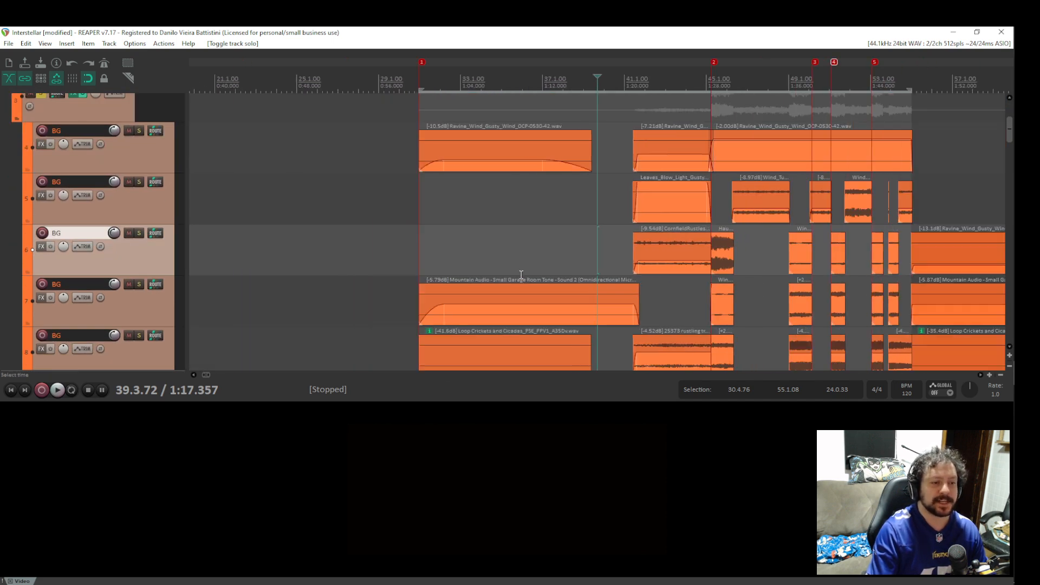
pyautogui.scroll(-2, 565, 203)
pyautogui.scroll(-2, 569, 209)
pyautogui.scroll(-3, 574, 213)
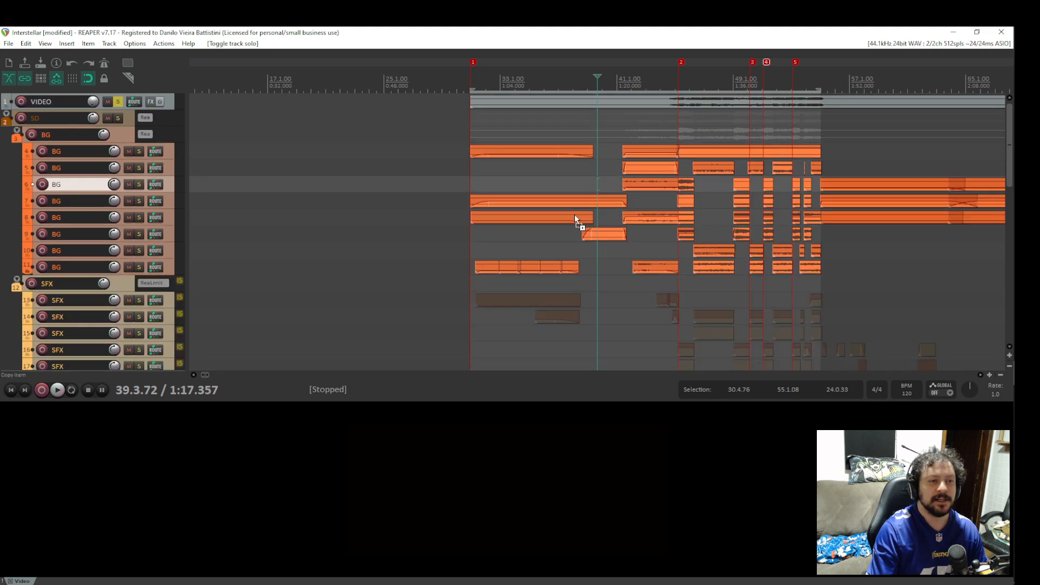
# Compare the bookshelf shot and the interview shot by placing the cursor before and after the cut.
pyautogui.click(519, 163)
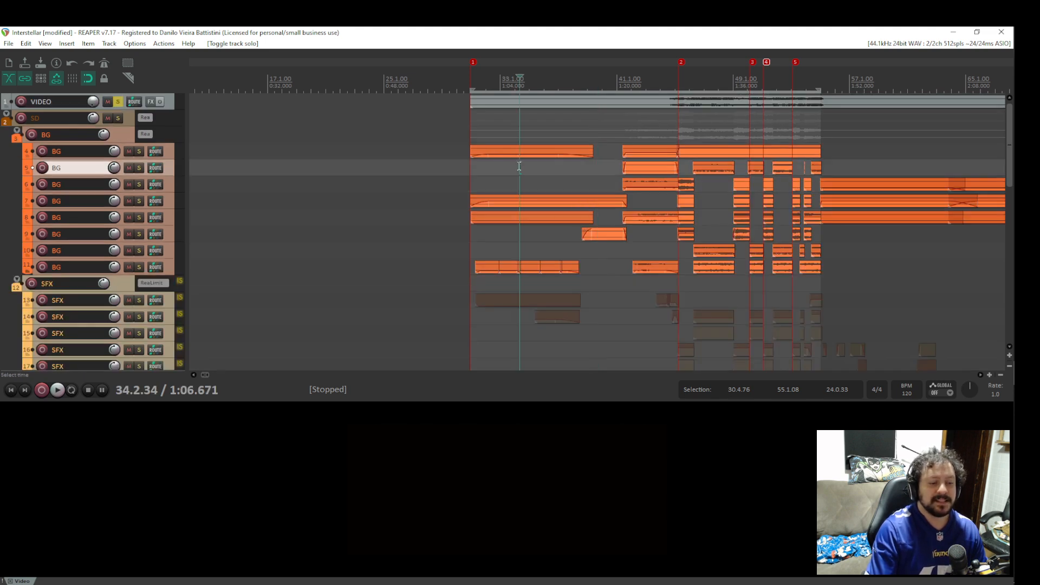
pyautogui.click(505, 166)
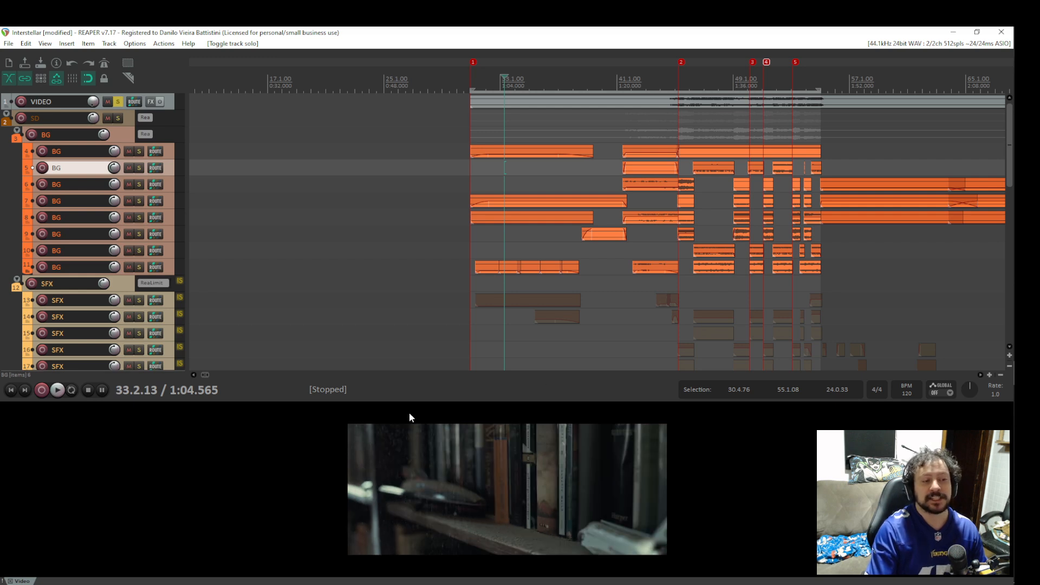
pyautogui.click(590, 168)
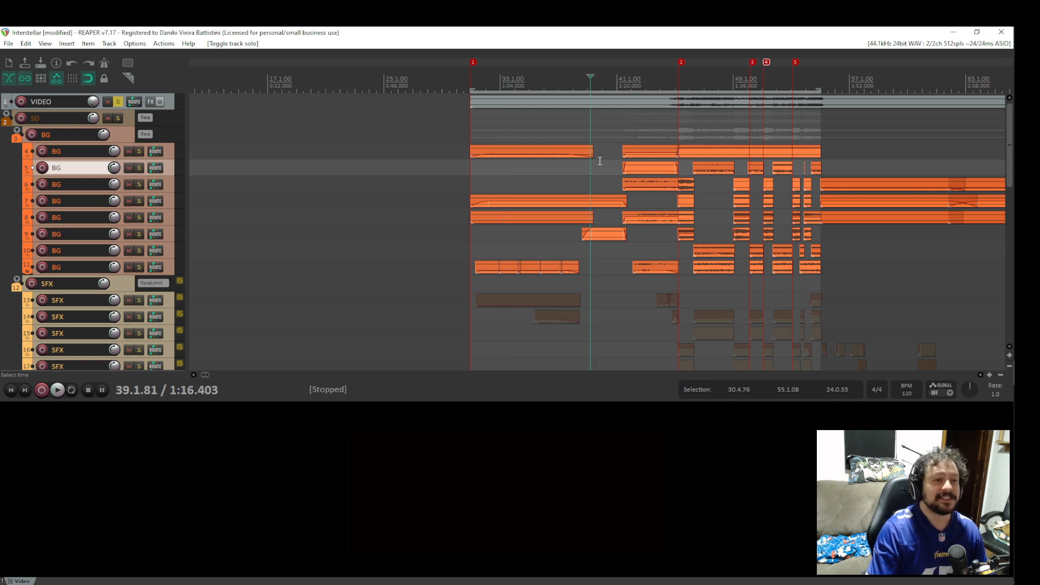
pyautogui.click(600, 161)
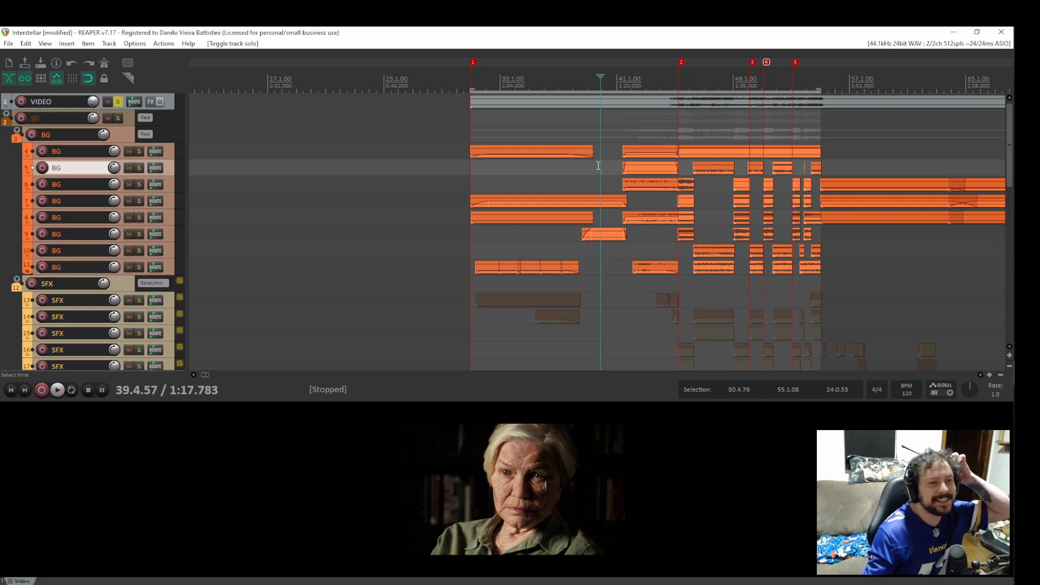
# Solo the BG track with the Hallway Room Tone clip and play it from the clip's start.
pyautogui.click(585, 249)
pyautogui.scroll(3, 572, 269)
pyautogui.scroll(2, 597, 271)
pyautogui.scroll(6, 597, 271)
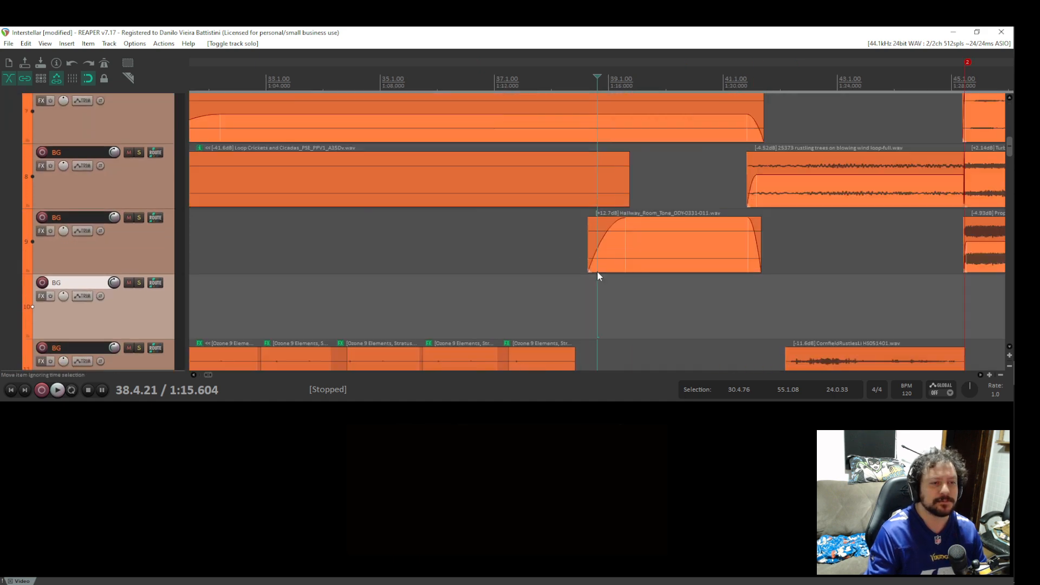
pyautogui.click(142, 217)
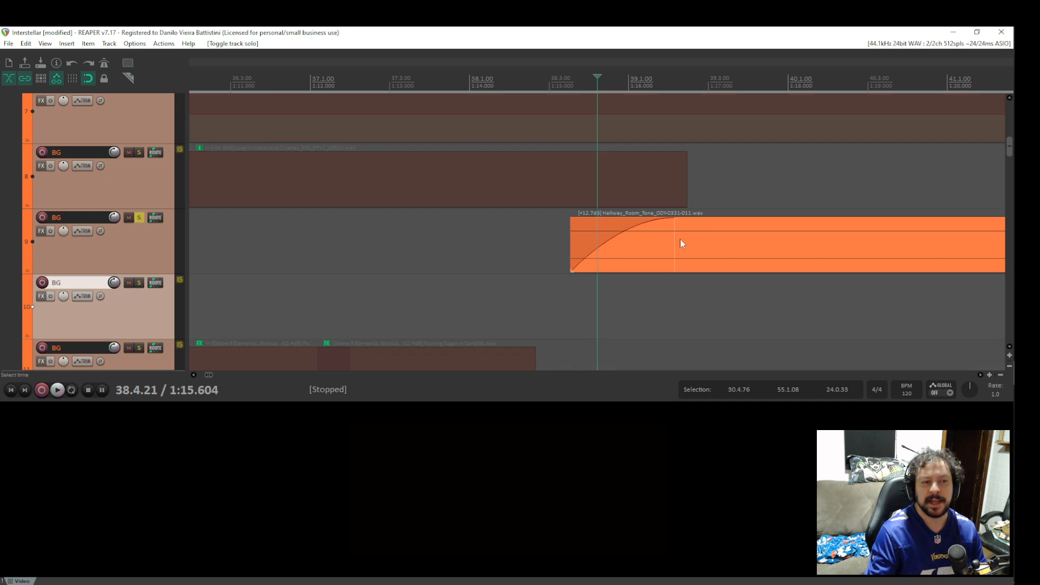
pyautogui.scroll(-3, 688, 246)
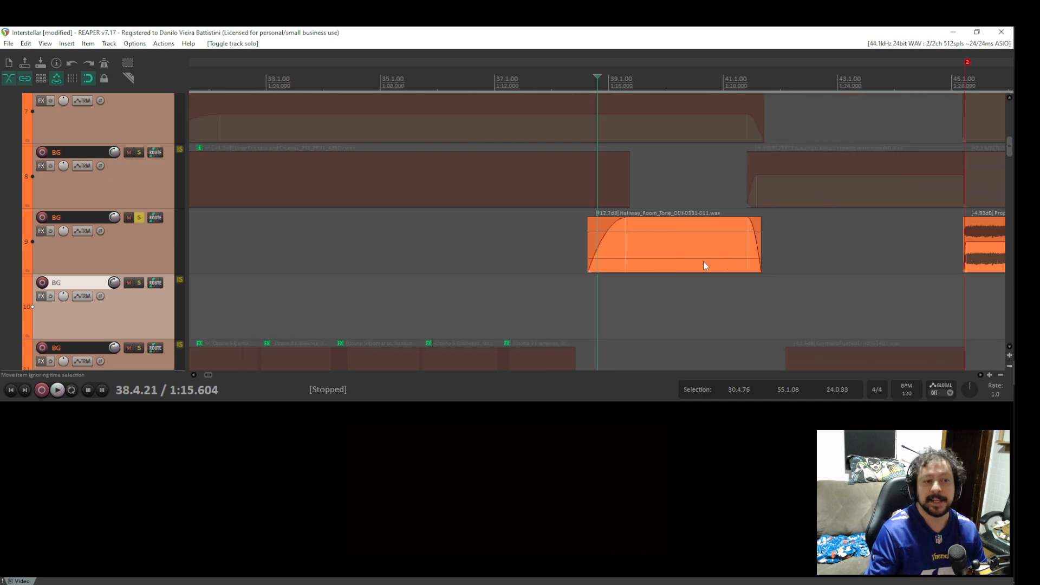
pyautogui.click(587, 280)
pyautogui.press('space')
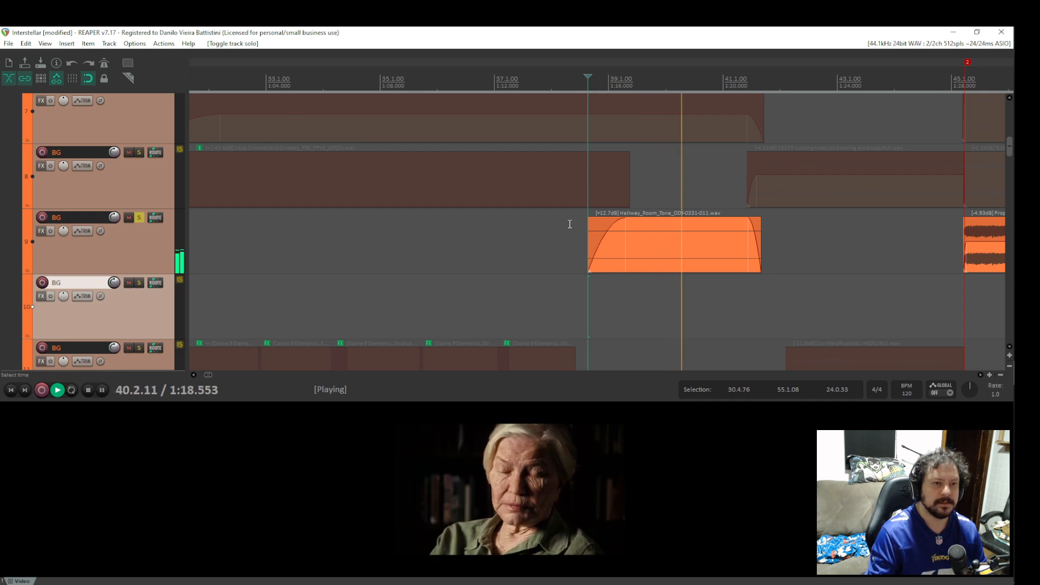
# Switch the solo from the Hallway Room Tone track to the Small Garage Room Tone track and audition it under the interview shot.
pyautogui.press('space')
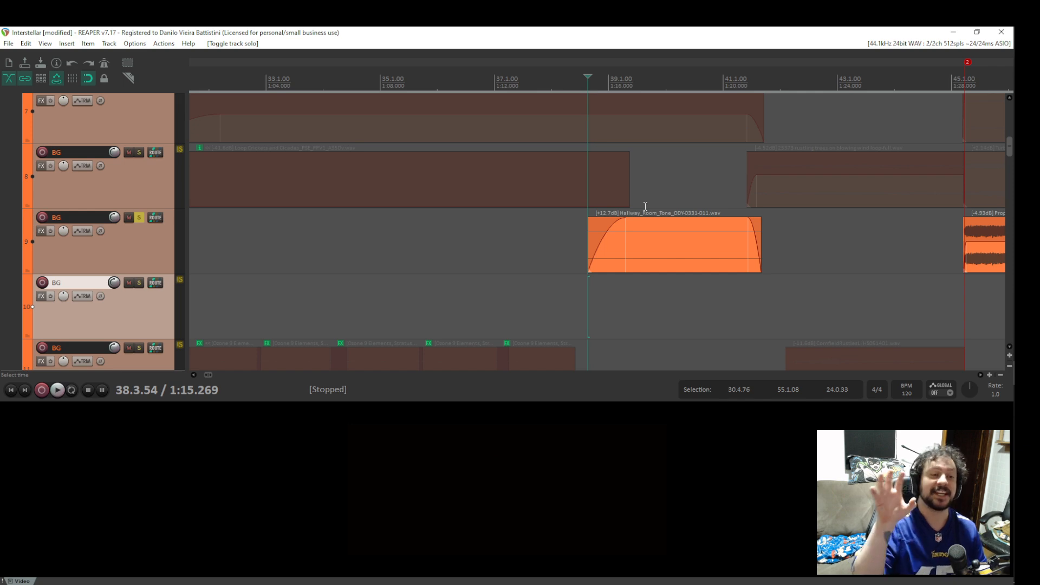
pyautogui.moveTo(645, 204); pyautogui.dragTo(615, 337)
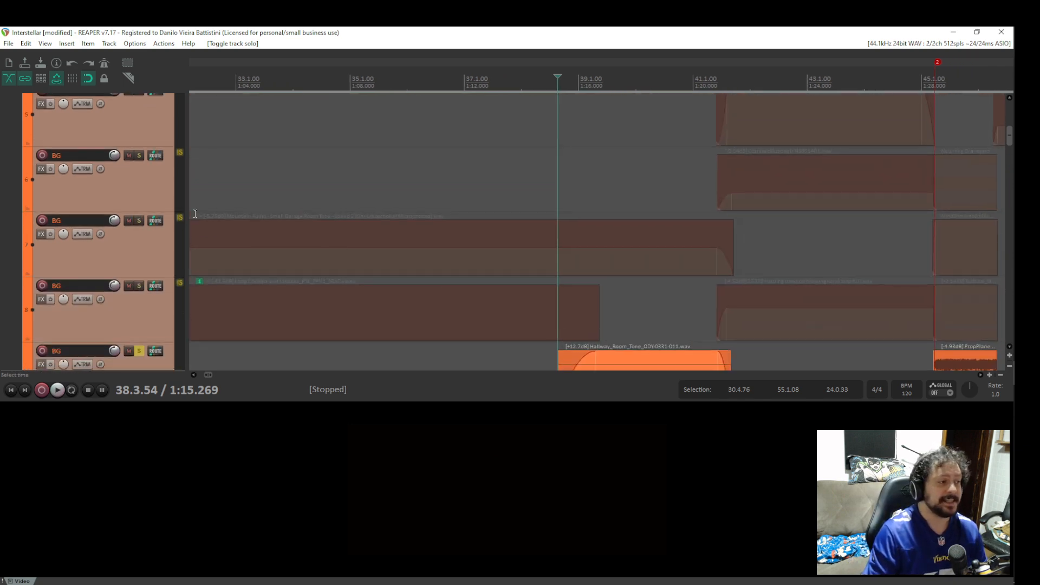
pyautogui.click(140, 220)
pyautogui.press('space')
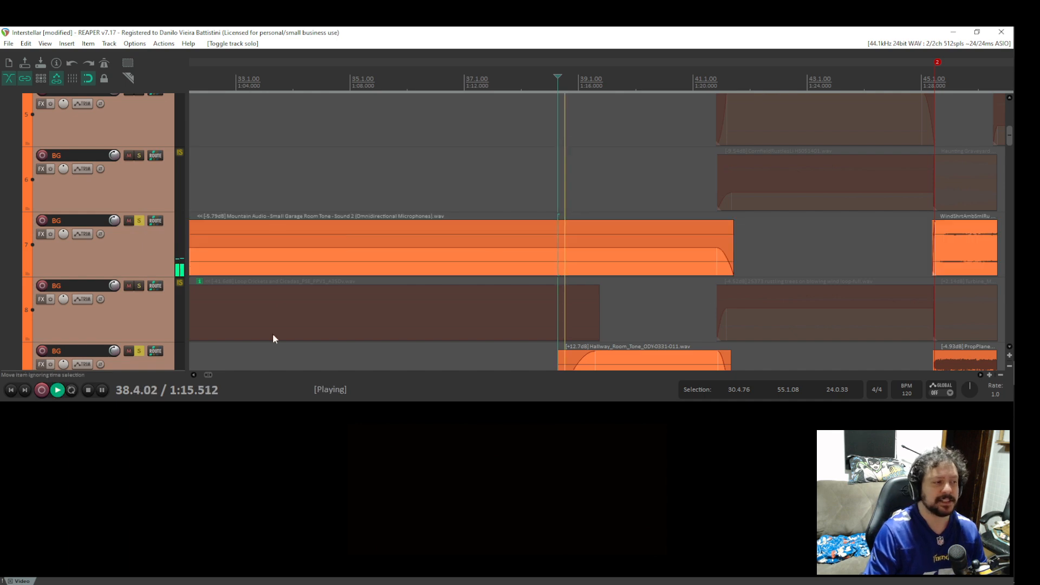
pyautogui.click(139, 350)
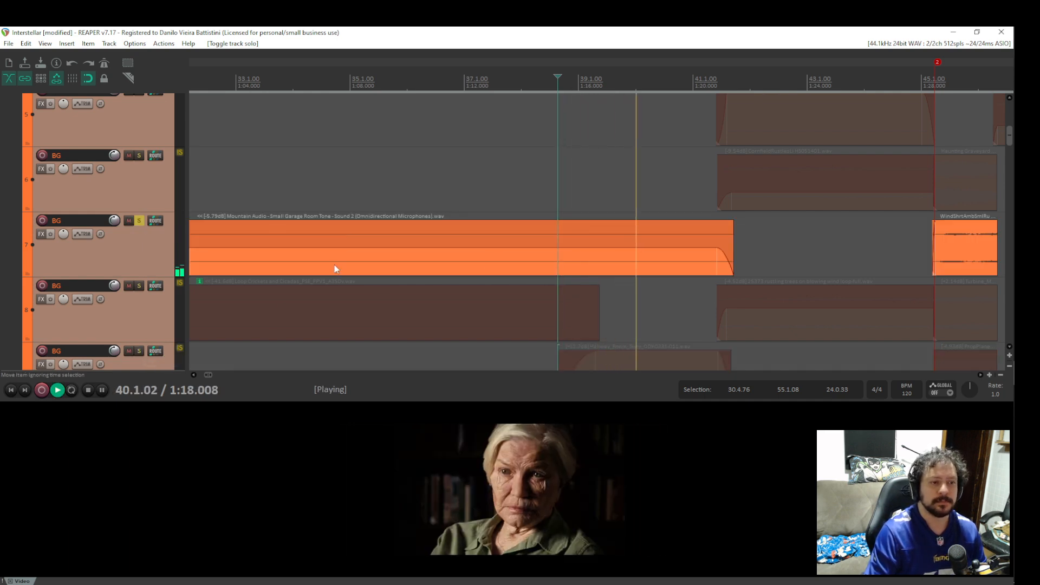
pyautogui.press('space')
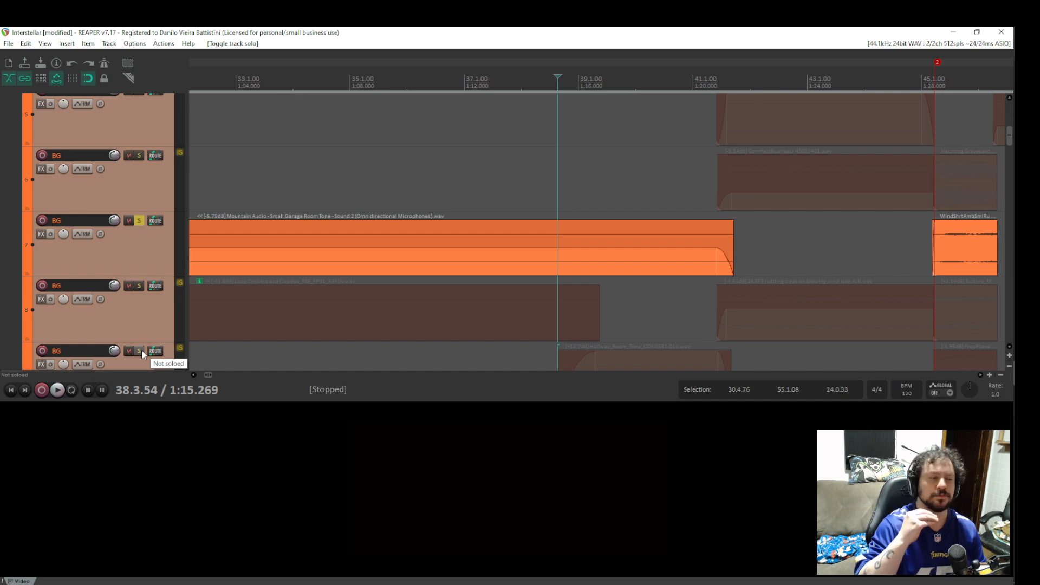
# Solo the Hallway Room Tone track together with the Small Garage Room Tone track, play both, and clear the two solos.
pyautogui.click(141, 350)
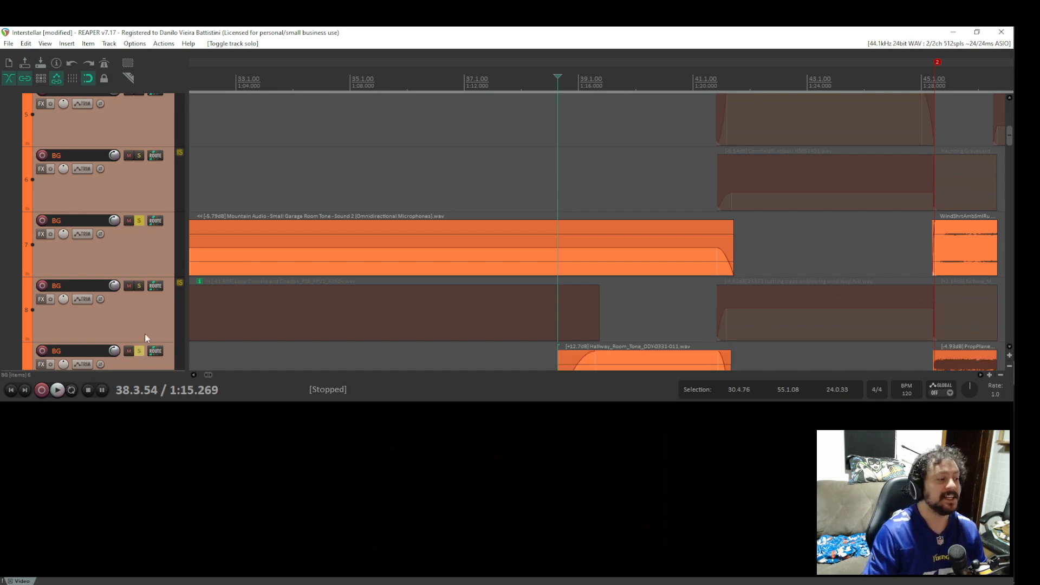
pyautogui.moveTo(626, 292); pyautogui.dragTo(555, 197)
pyautogui.scroll(3, 239, 156)
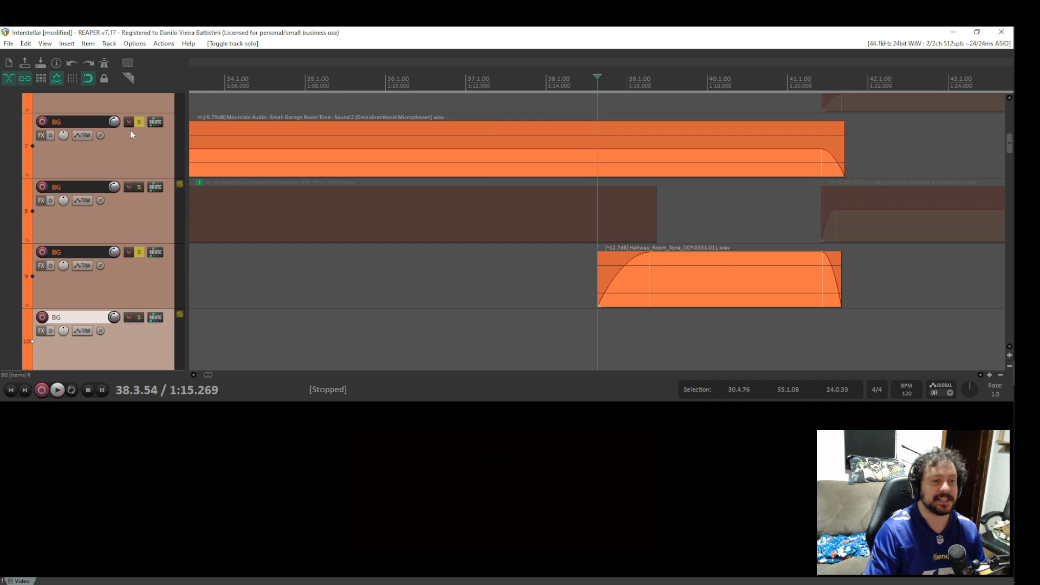
pyautogui.press('space')
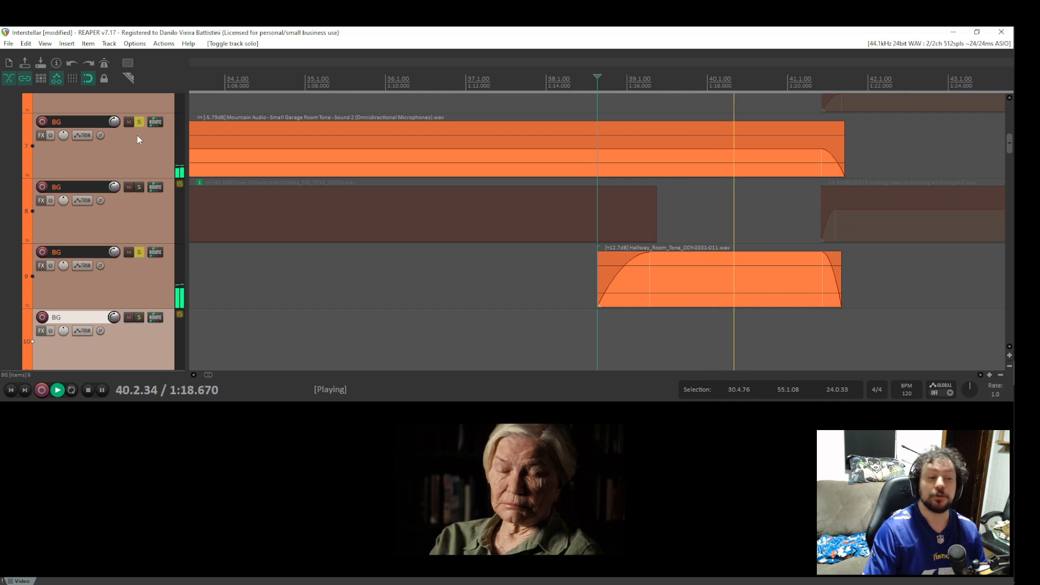
pyautogui.press('space')
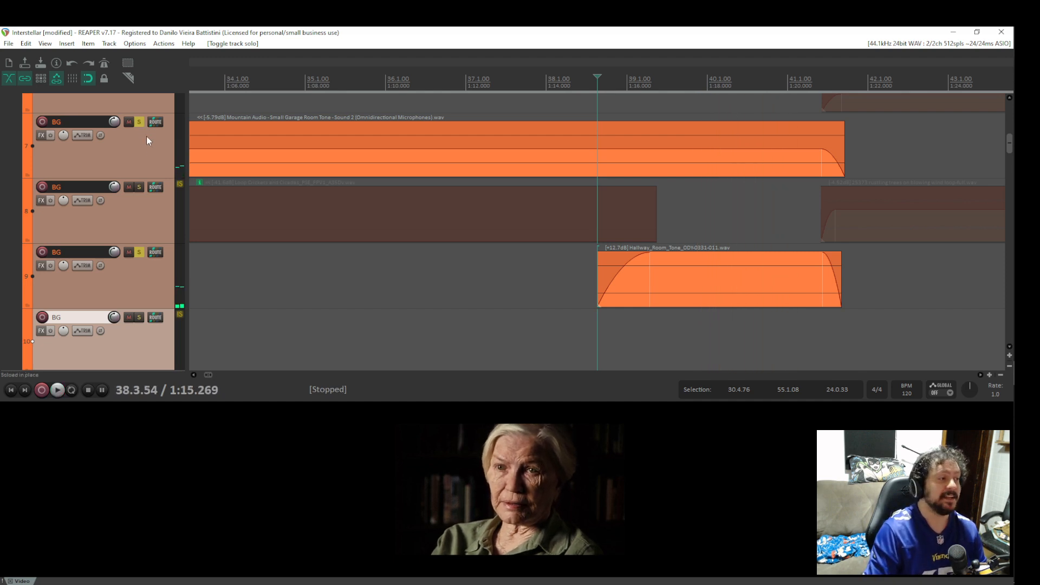
pyautogui.click(139, 122)
pyautogui.click(139, 252)
# Place the cursor in the cornfield shot and examine the BG clips layered under it, from the wind to the cornfield rustles.
pyautogui.scroll(-3, 756, 235)
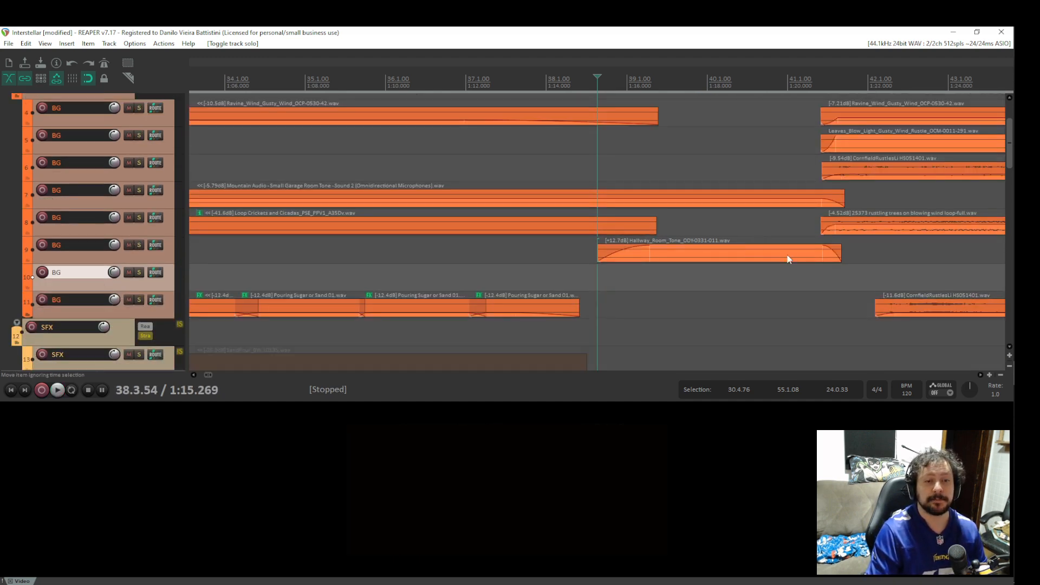
pyautogui.scroll(-6, 789, 259)
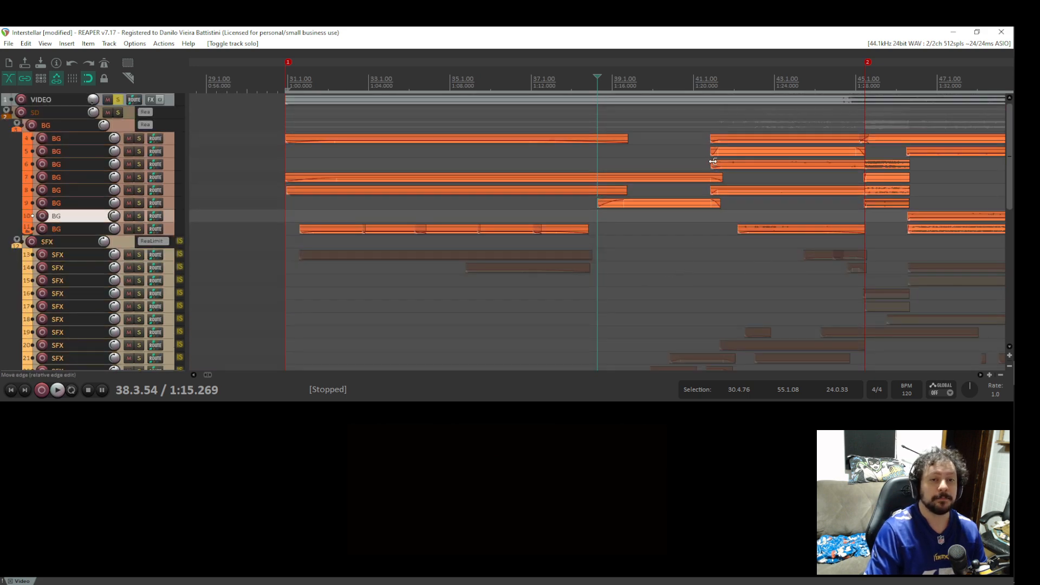
pyautogui.click(731, 178)
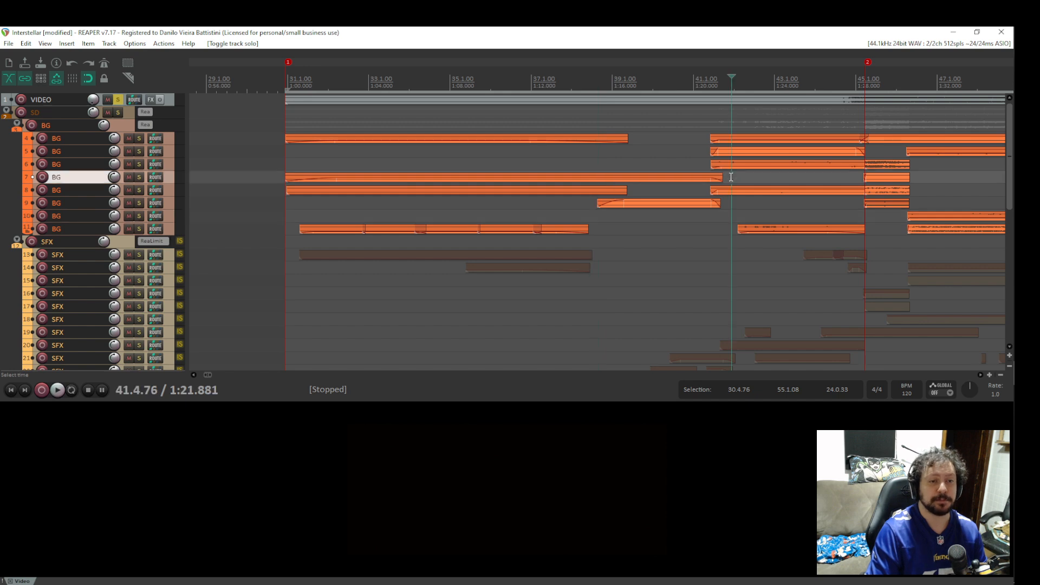
pyautogui.moveTo(881, 221); pyautogui.dragTo(548, 208)
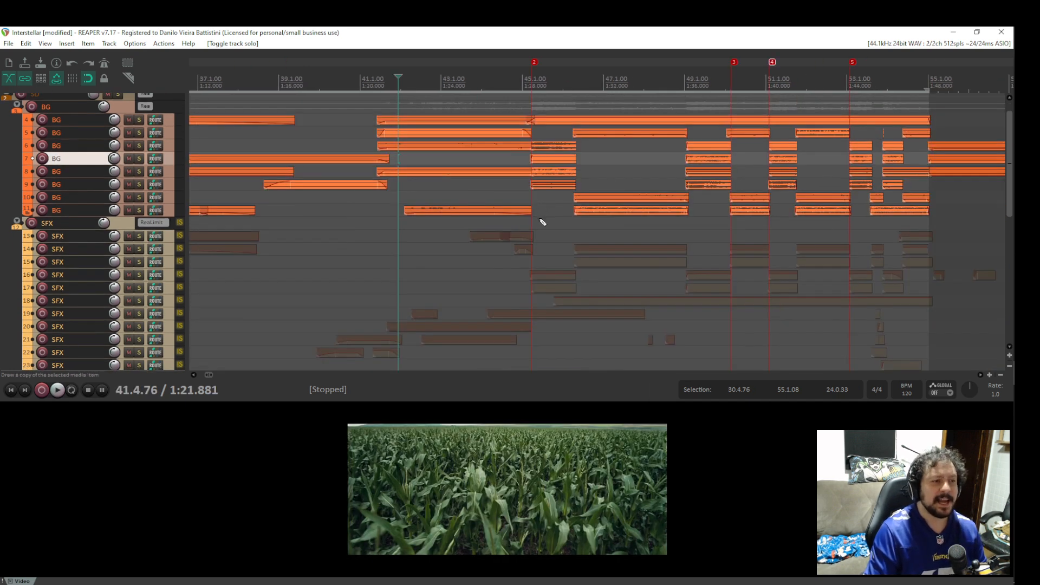
pyautogui.scroll(4, 543, 223)
pyautogui.moveTo(431, 212); pyautogui.dragTo(434, 411)
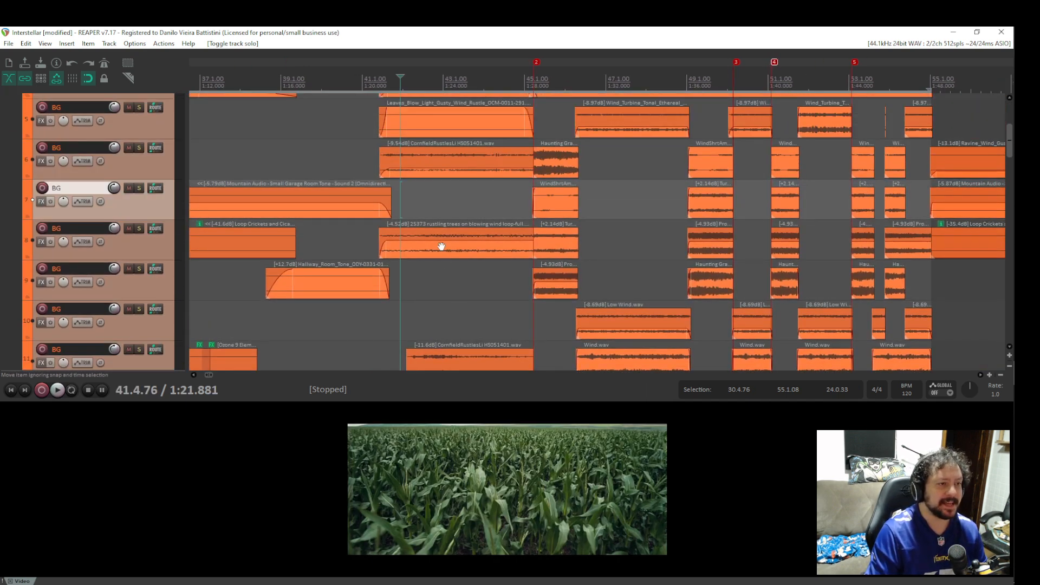
pyautogui.moveTo(440, 242)
pyautogui.mouseDown()
pyautogui.moveTo(432, 359)
pyautogui.moveTo(451, 224)
pyautogui.mouseUp()
pyautogui.moveTo(457, 278); pyautogui.dragTo(434, 116)
pyautogui.moveTo(342, 222); pyautogui.dragTo(424, 299)
pyautogui.moveTo(419, 110); pyautogui.dragTo(443, 336)
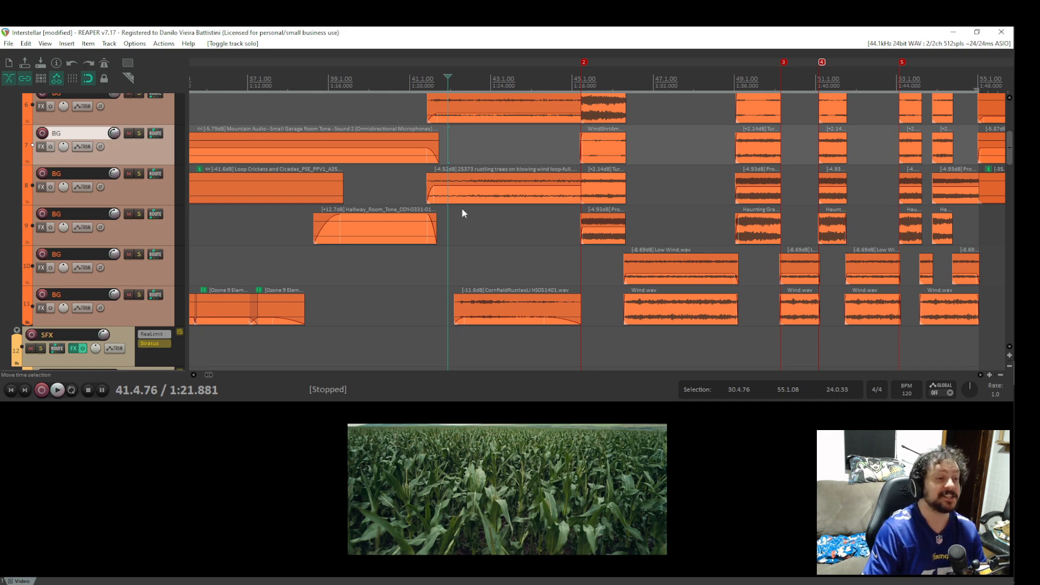
pyautogui.moveTo(469, 216); pyautogui.dragTo(444, 281)
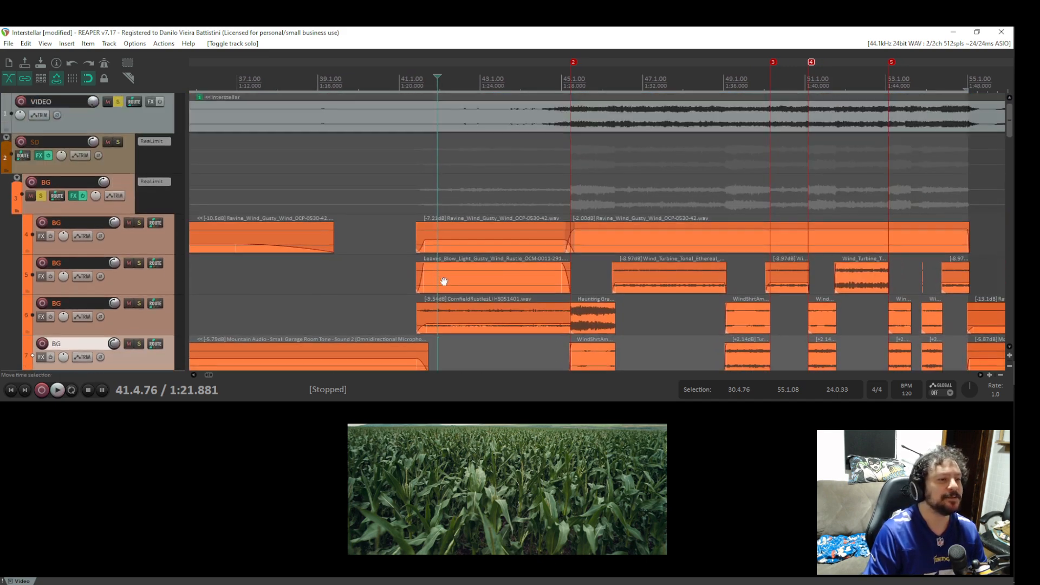
pyautogui.scroll(-2, 458, 289)
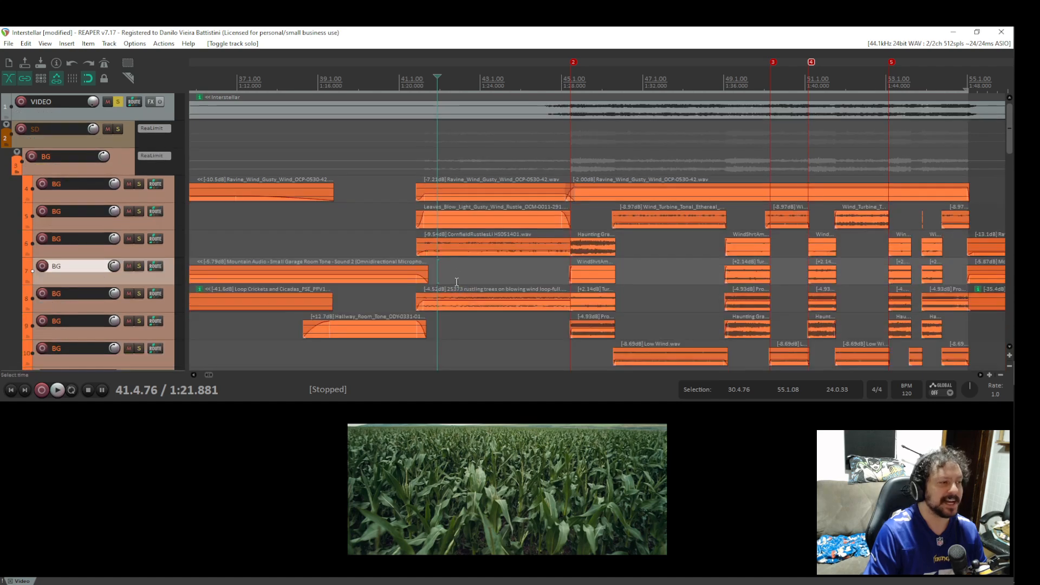
# Compare where the Ravine Wind and Leaves Blow clips begin with the first frames of the cornfield shot.
pyautogui.click(416, 215)
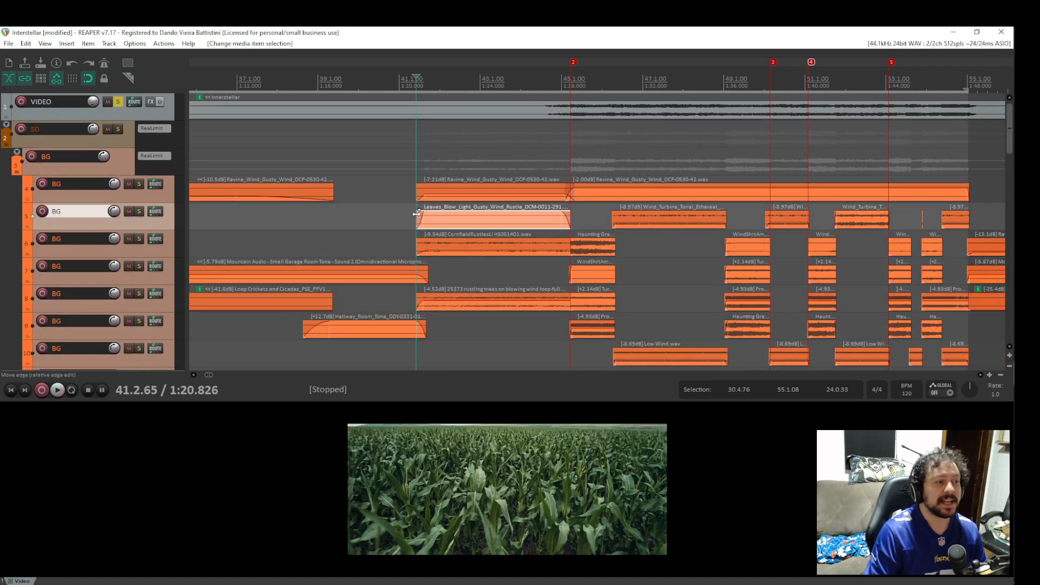
pyautogui.click(219, 190)
pyautogui.click(465, 192)
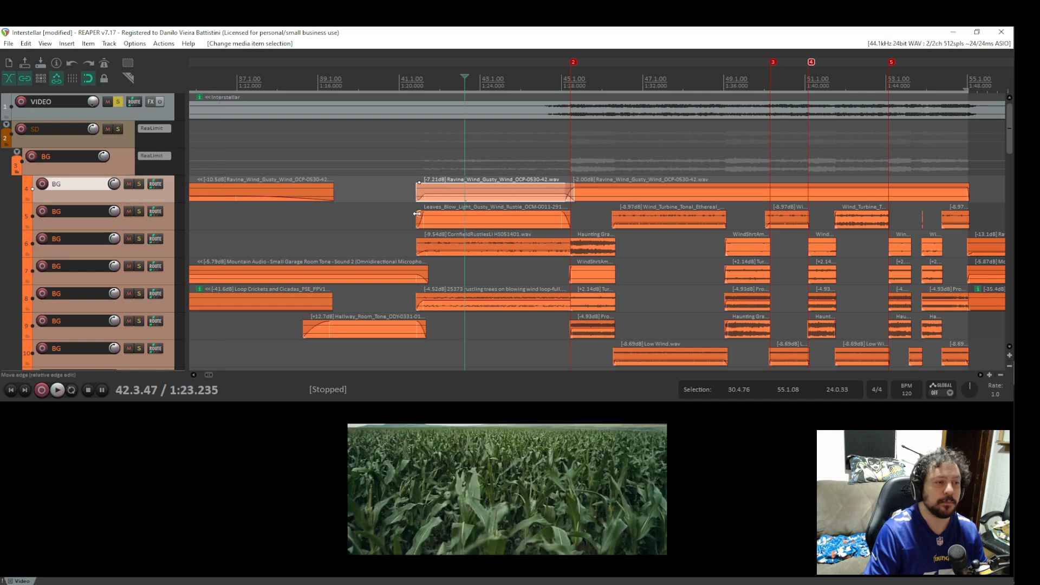
pyautogui.click(418, 208)
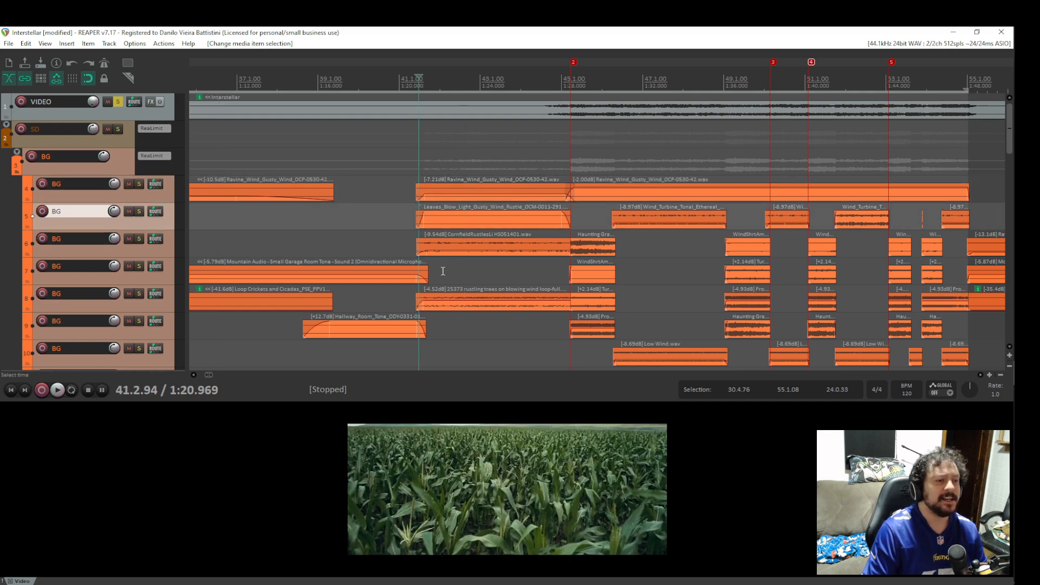
pyautogui.scroll(-2, 461, 314)
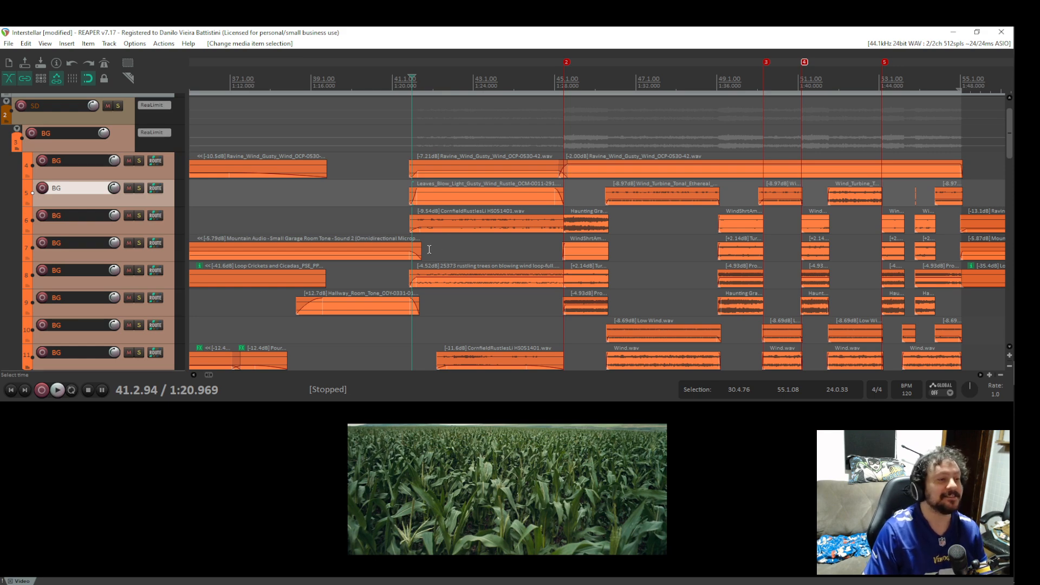
pyautogui.scroll(-2, 430, 250)
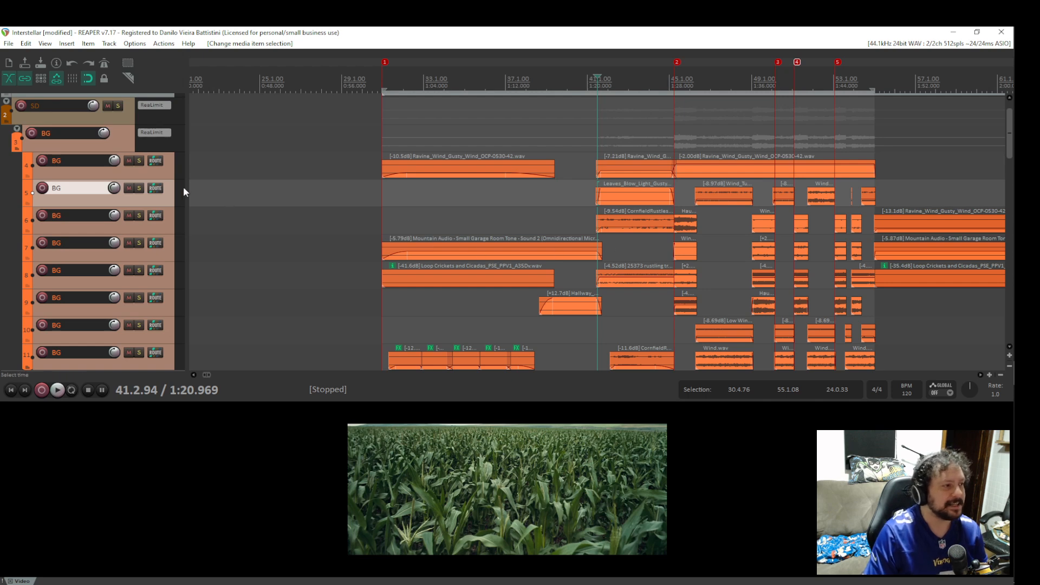
# Solo the Ravine Wind track, play it across the cut out of the cornfield, and place the cursor in the spacecraft shot.
pyautogui.click(139, 161)
pyautogui.press('space')
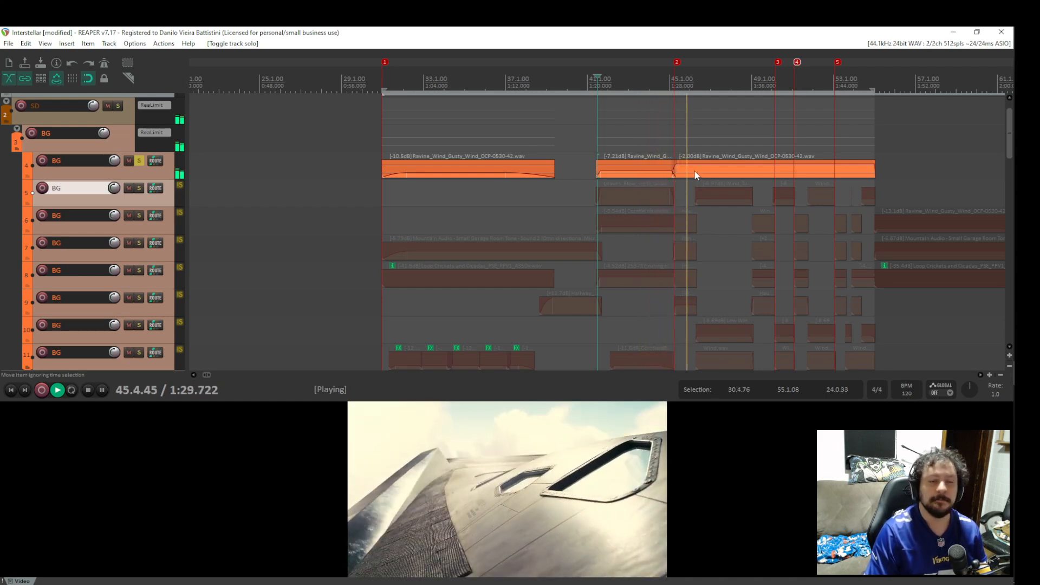
pyautogui.press('space')
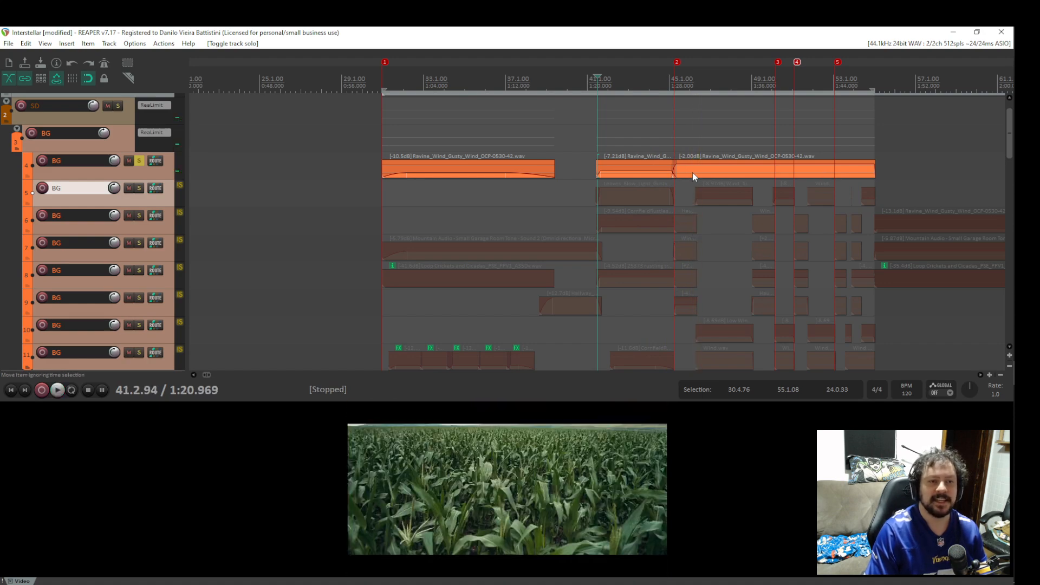
pyautogui.click(693, 172)
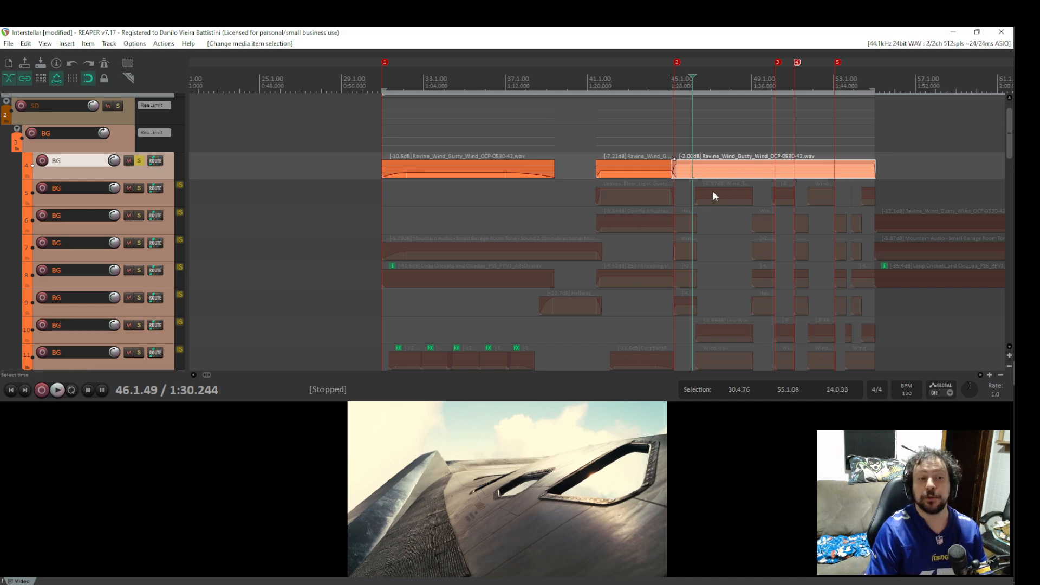
pyautogui.scroll(8, 700, 193)
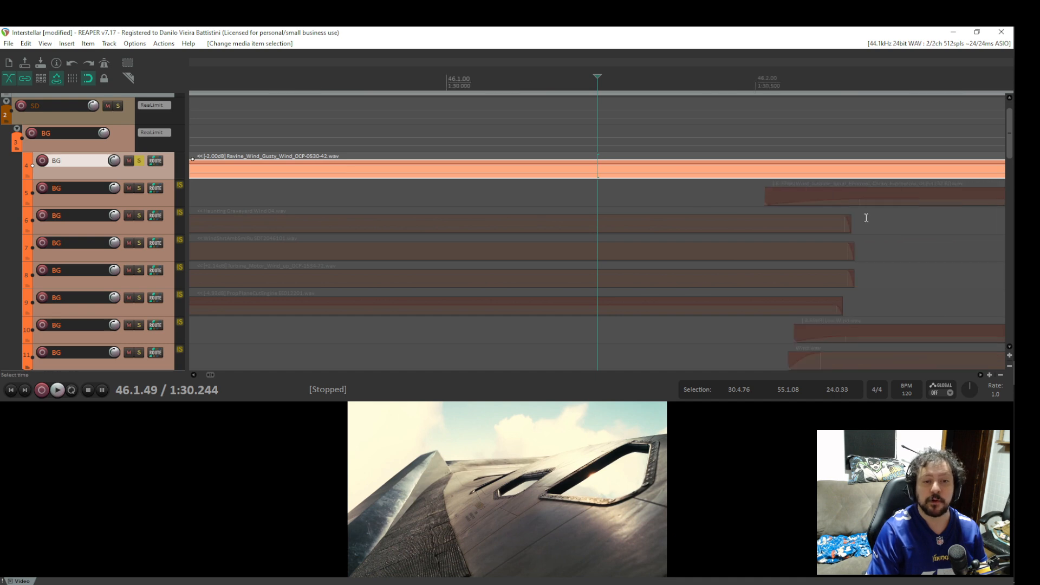
pyautogui.scroll(-10, 761, 242)
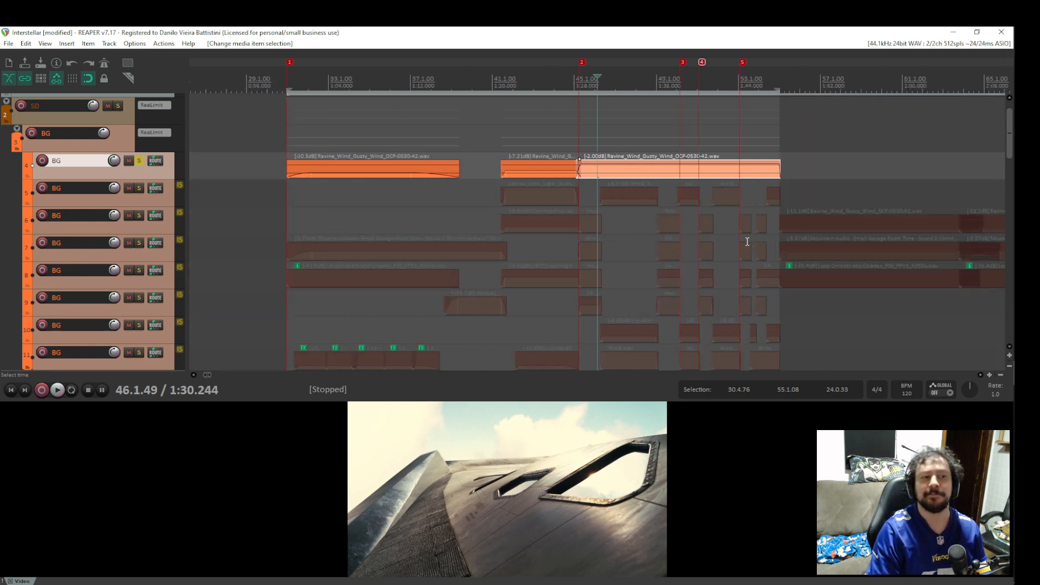
# Return the cursor to the cornfield shot, switch the solo from Ravine Wind to the Leaves Blow Light track, and audition it repeatedly.
pyautogui.click(504, 140)
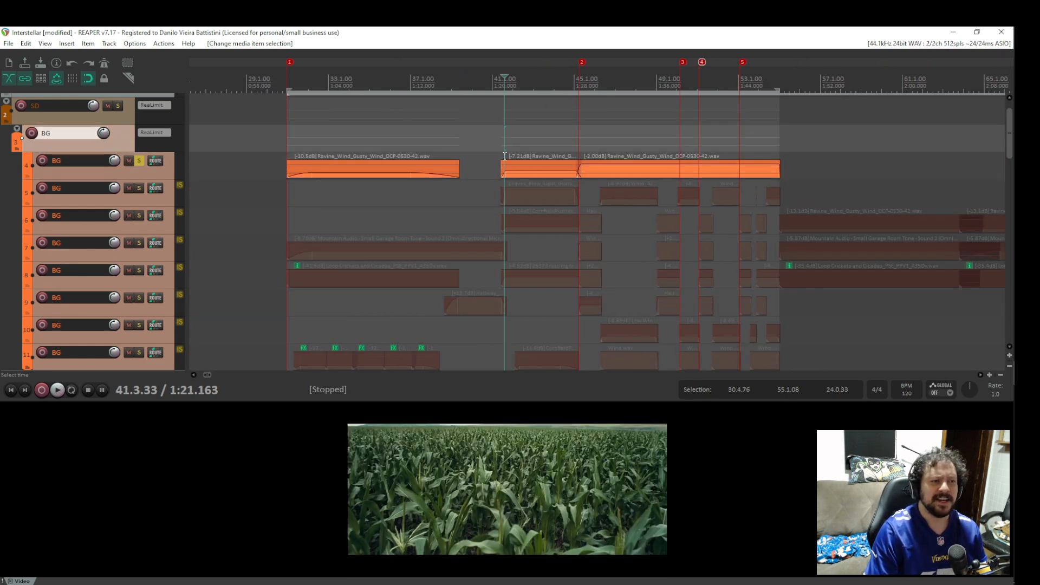
pyautogui.scroll(3, 504, 156)
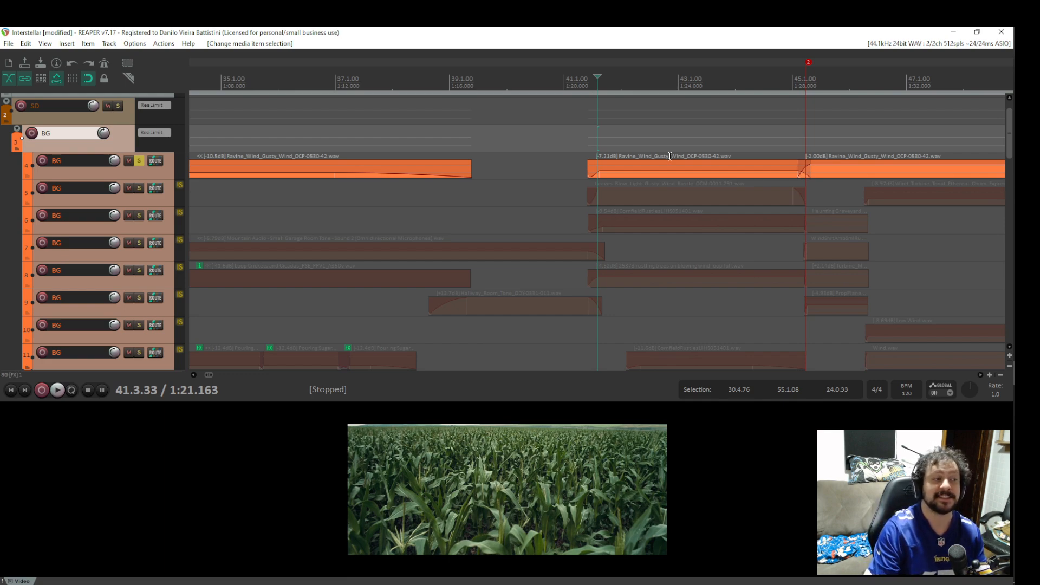
pyautogui.click(139, 161)
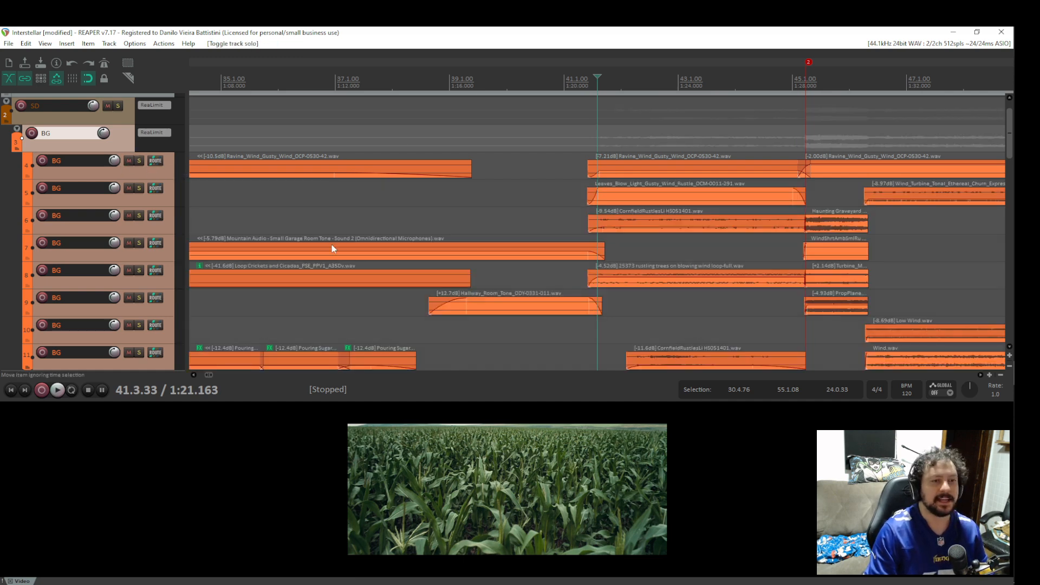
pyautogui.click(140, 189)
pyautogui.press('space')
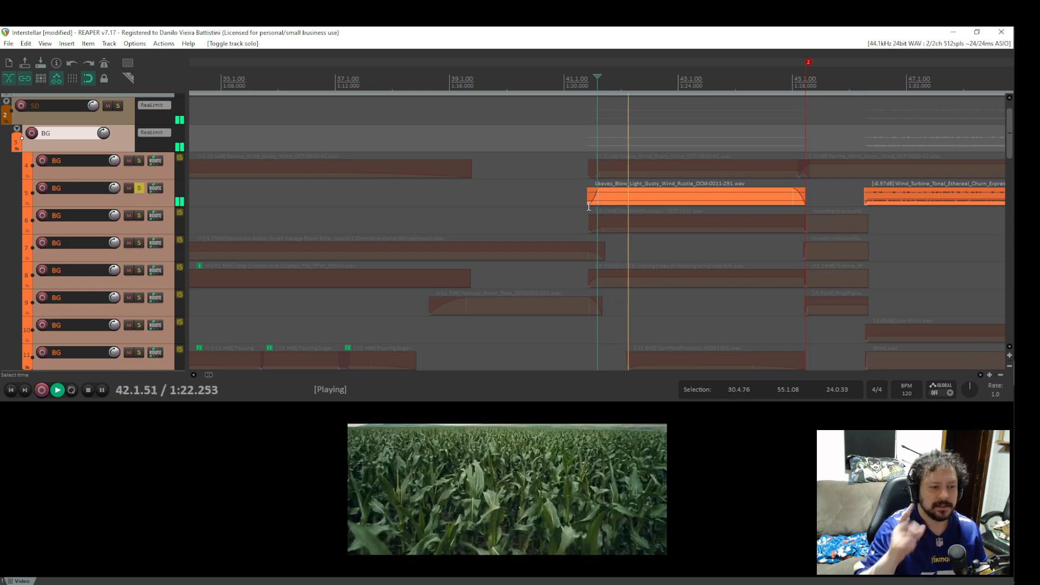
pyautogui.press('space')
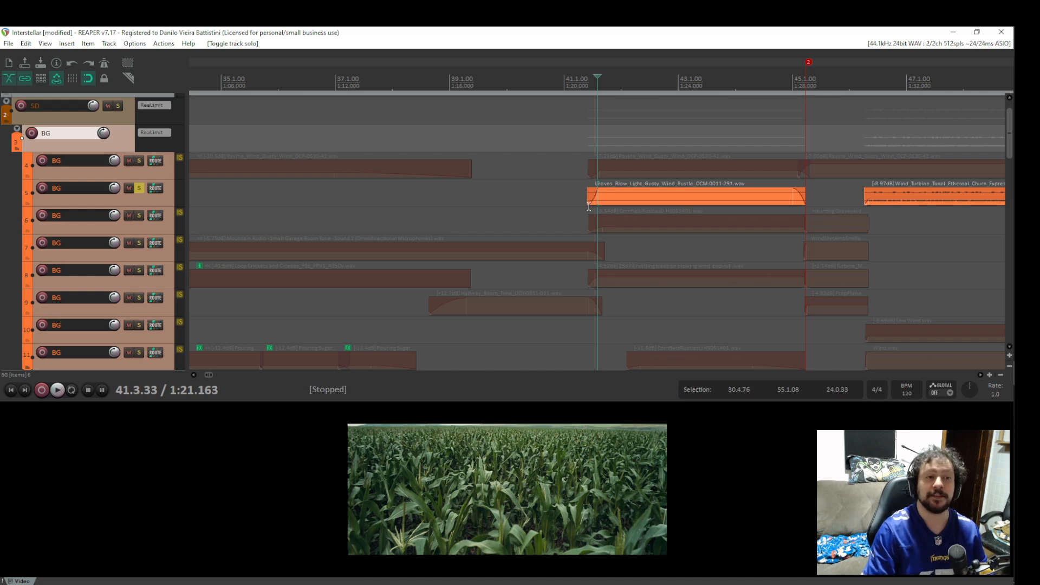
pyautogui.press('space')
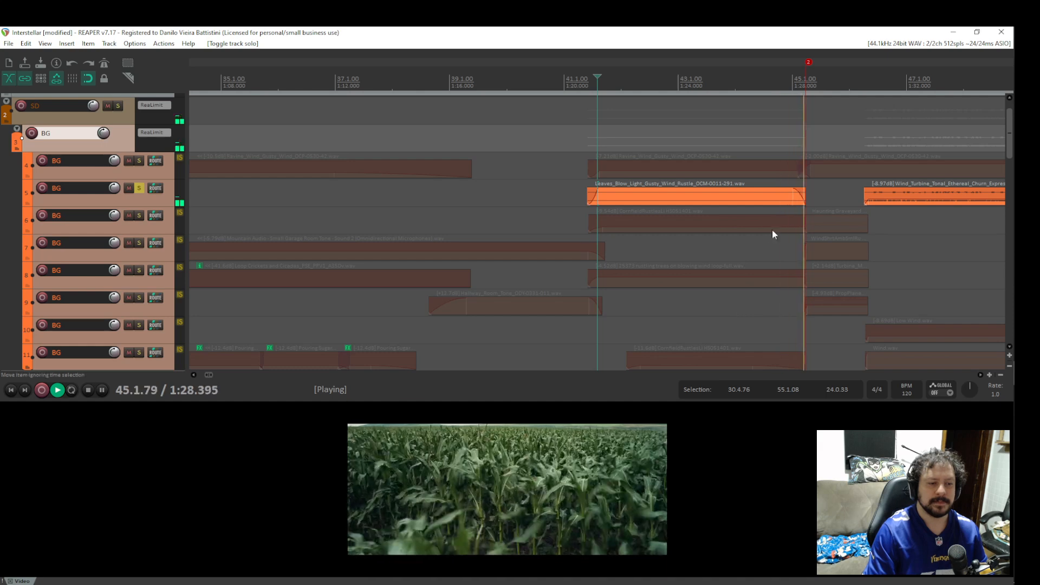
pyautogui.press('space')
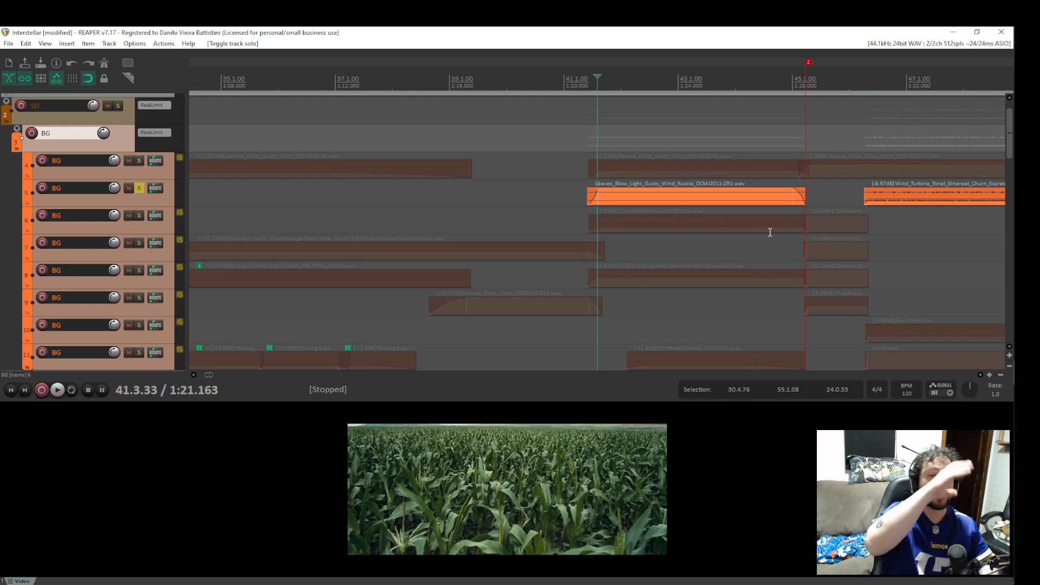
pyautogui.press('space')
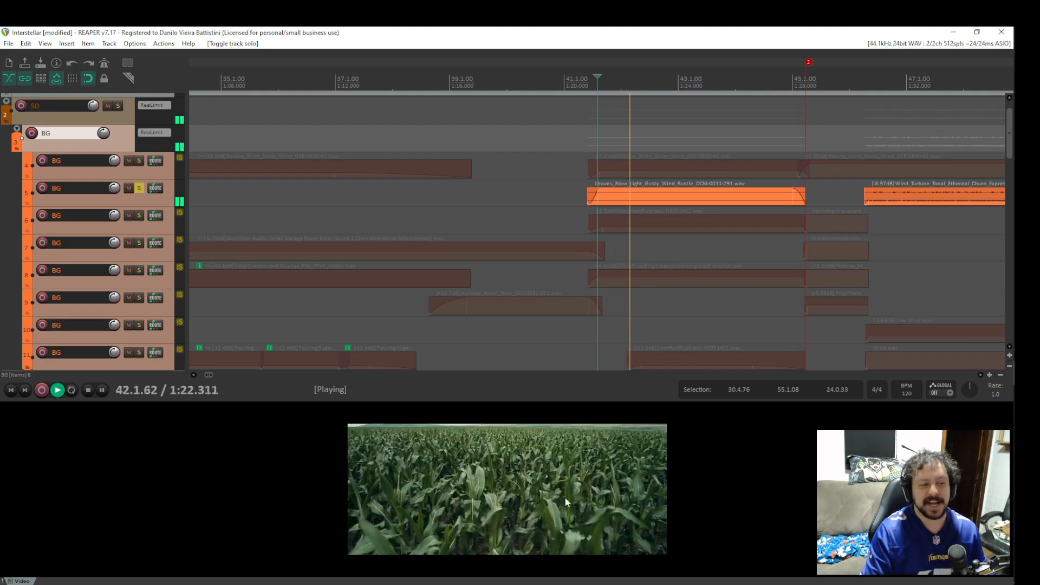
# Play the soloed Leaves Blow Light clip through the cornfield shot while looking over the SFX tracks, and replay its beginning.
pyautogui.scroll(-10, 609, 202)
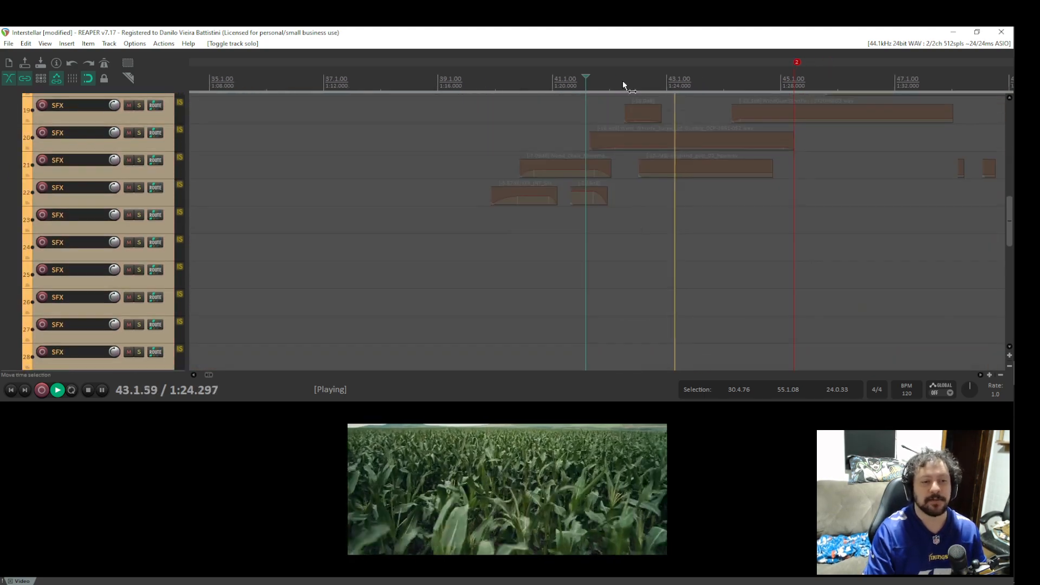
pyautogui.scroll(4, 623, 200)
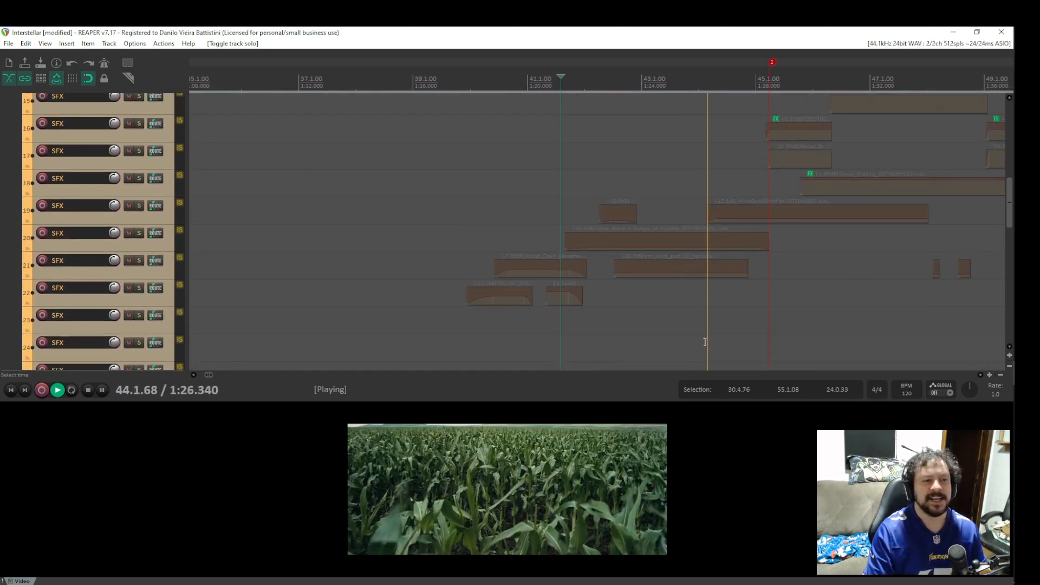
pyautogui.scroll(6, 587, 292)
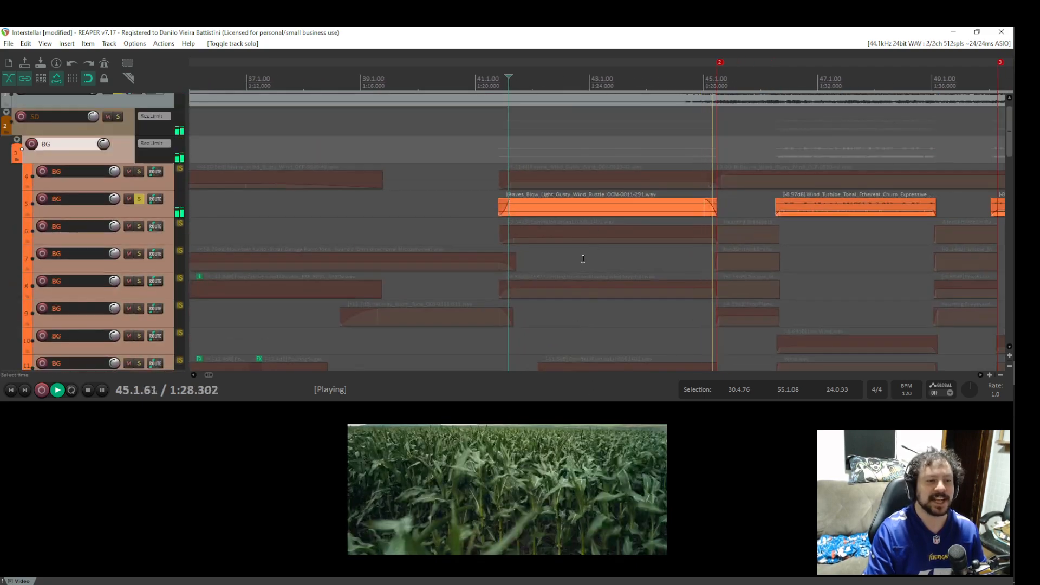
pyautogui.scroll(-1, 578, 244)
pyautogui.press('space')
pyautogui.press('space')
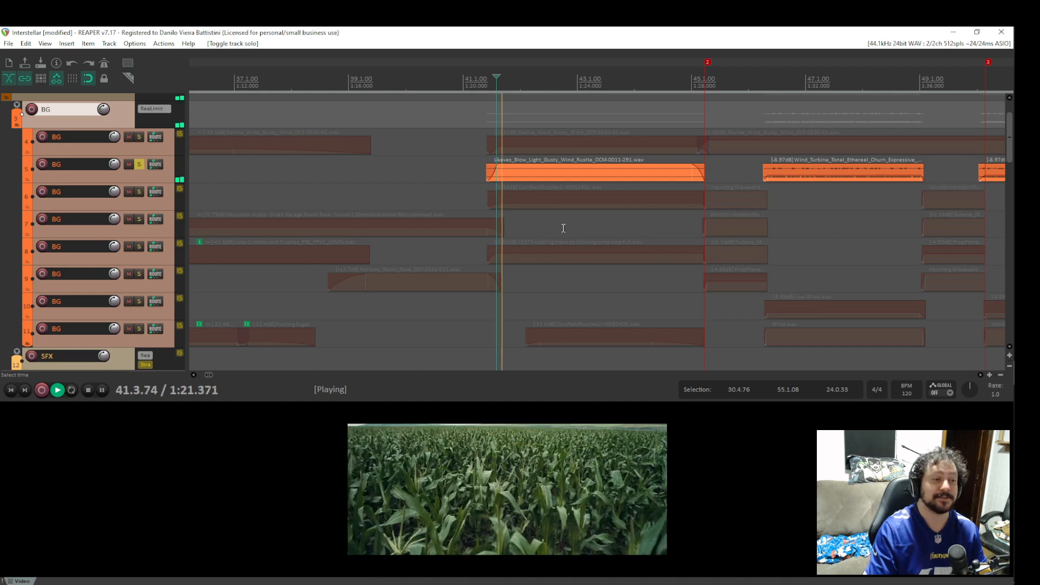
pyautogui.press('space')
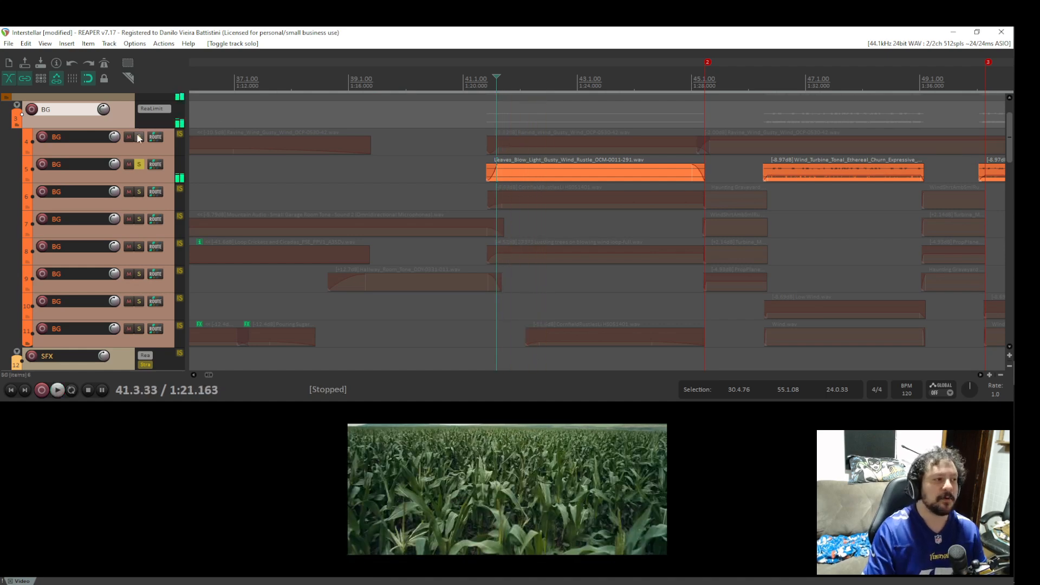
# Solo the Ravine Wind track alongside Leaves Blow Light and audition the two together at the start of the cornfield shot.
pyautogui.click(139, 137)
pyautogui.press('space')
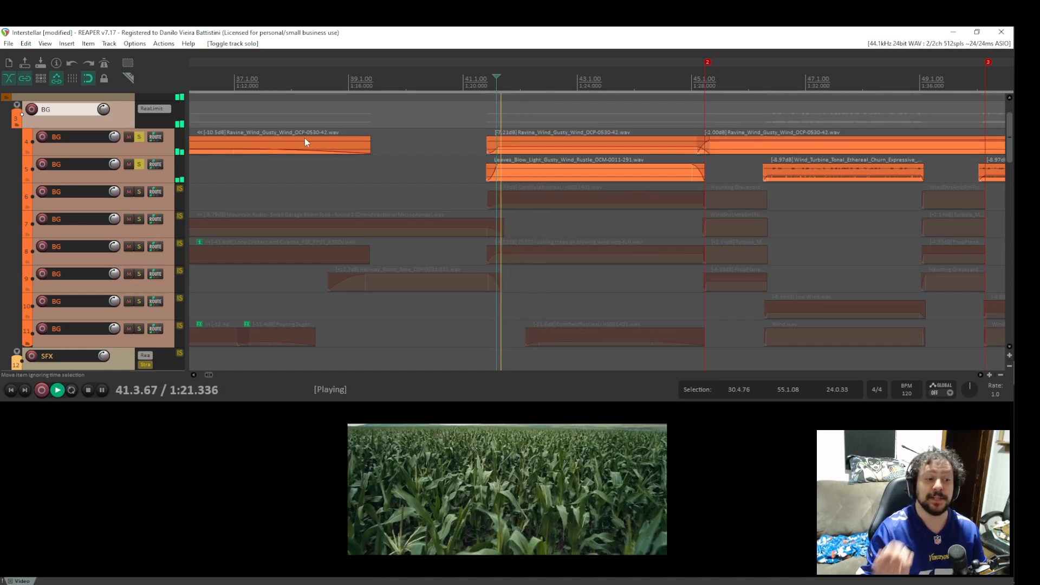
pyautogui.press('space')
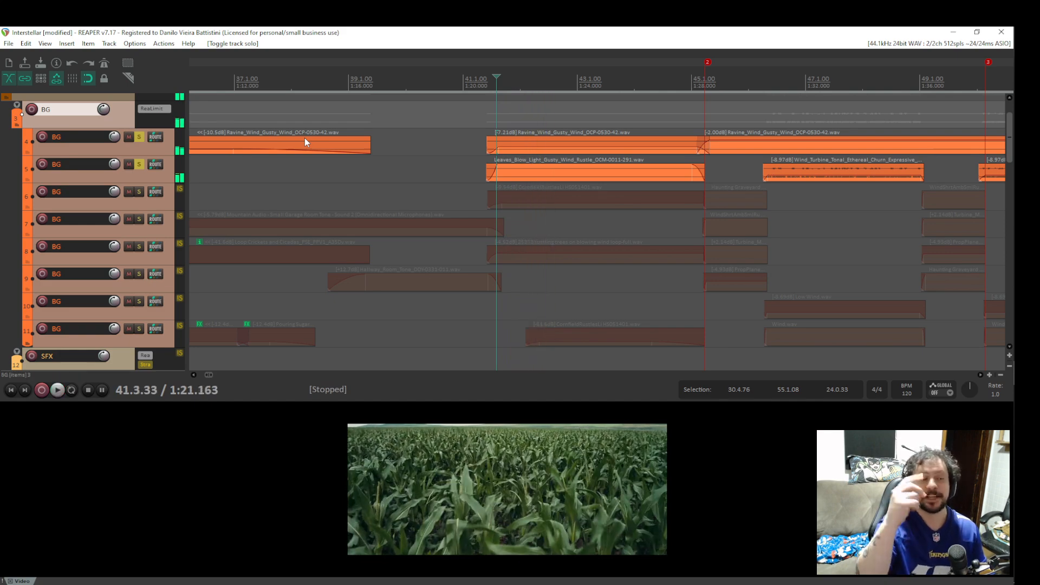
pyautogui.press('space')
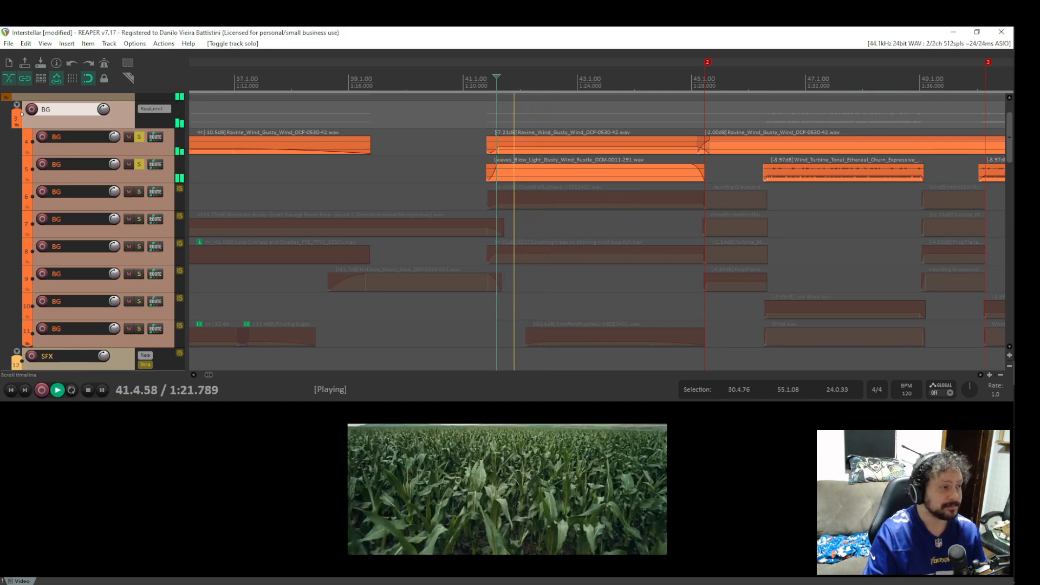
pyautogui.press('space')
# Switch the solo from the two wind tracks to the CornfieldRustles clip on track 6 and play it under the cornfield shot.
pyautogui.click(139, 136)
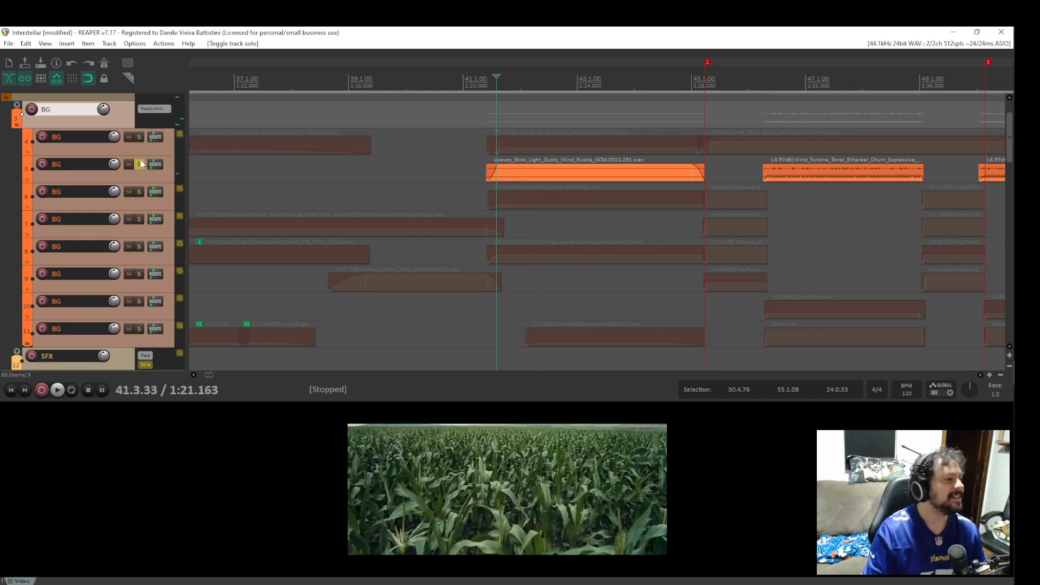
pyautogui.click(140, 164)
pyautogui.click(139, 191)
pyautogui.press('space')
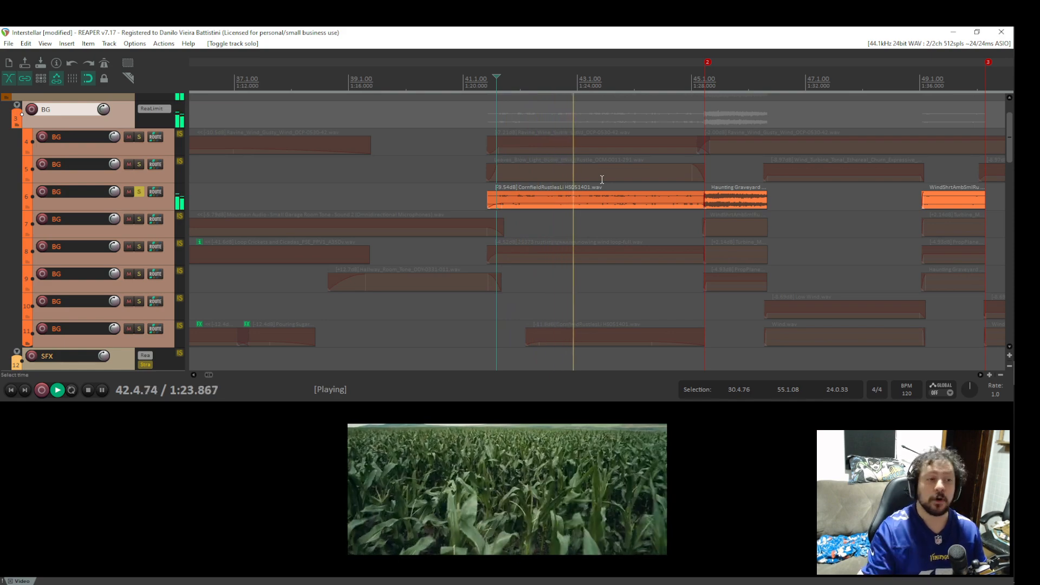
pyautogui.press('space')
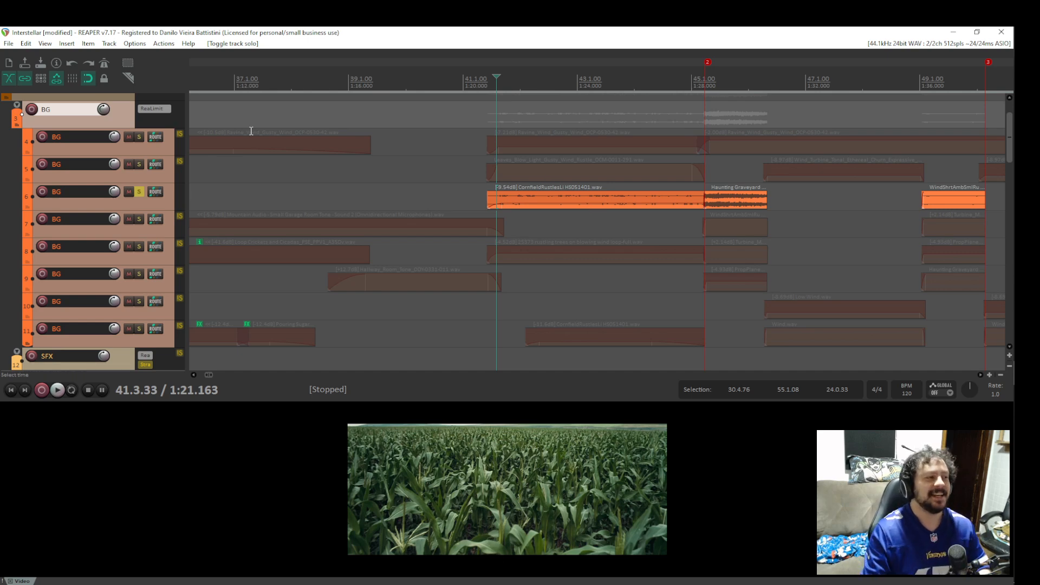
# Replay the track 6 CornfieldRustles clip alone, and compare it with Leaves Blow Light soloed alongside it.
pyautogui.click(139, 164)
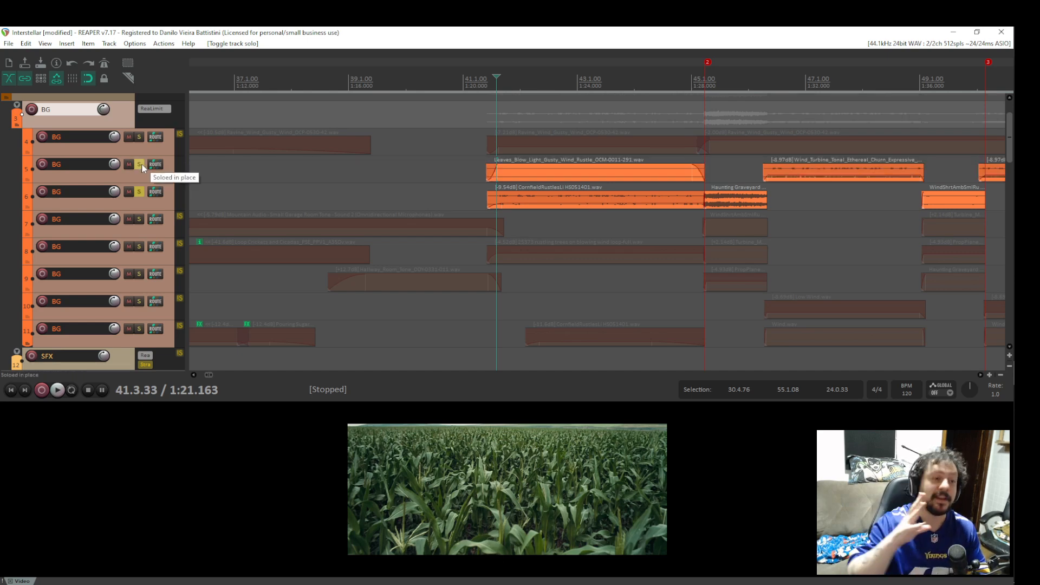
pyautogui.click(141, 164)
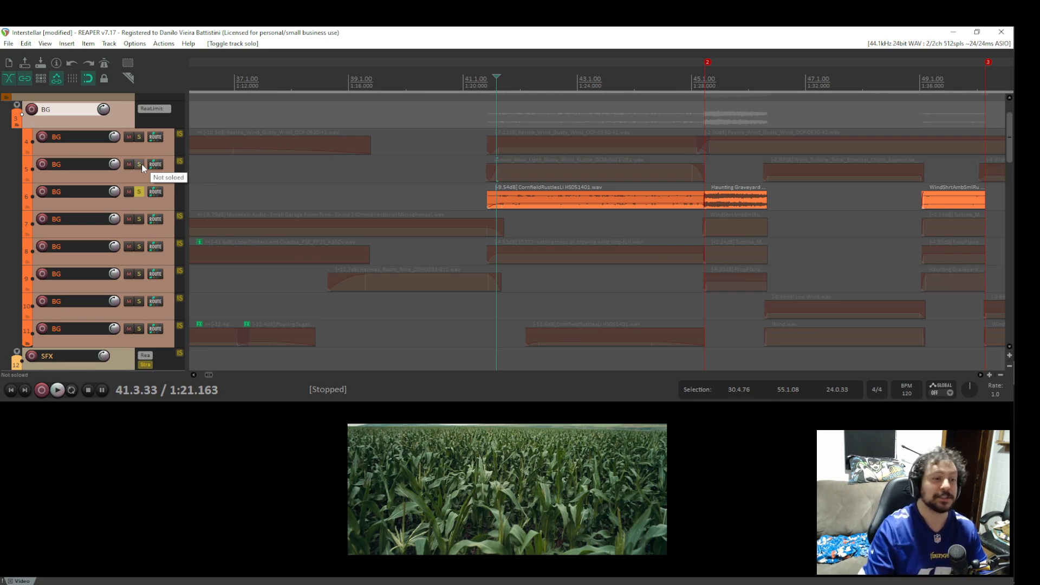
pyautogui.press('space')
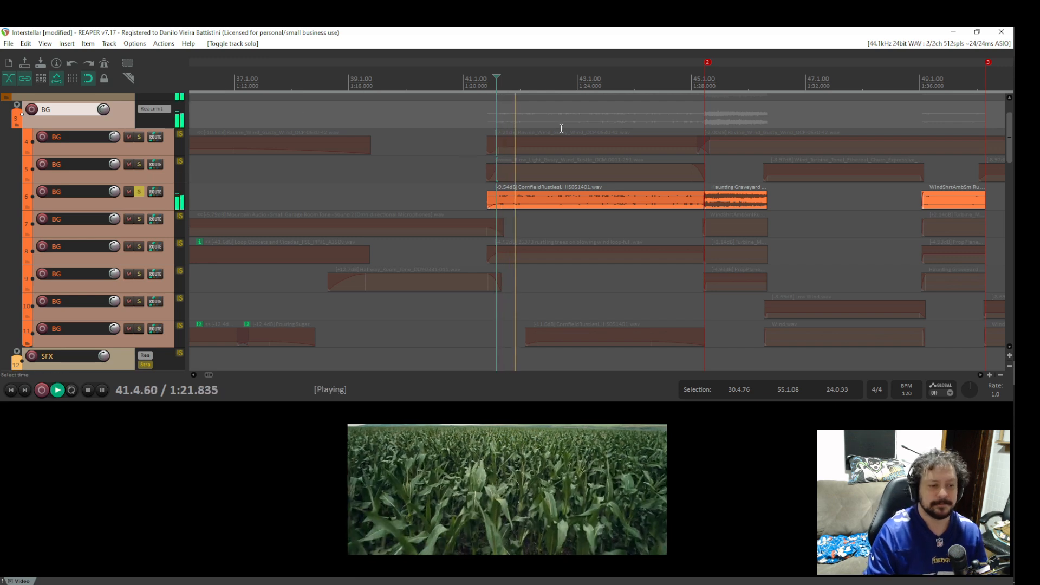
pyautogui.press('space')
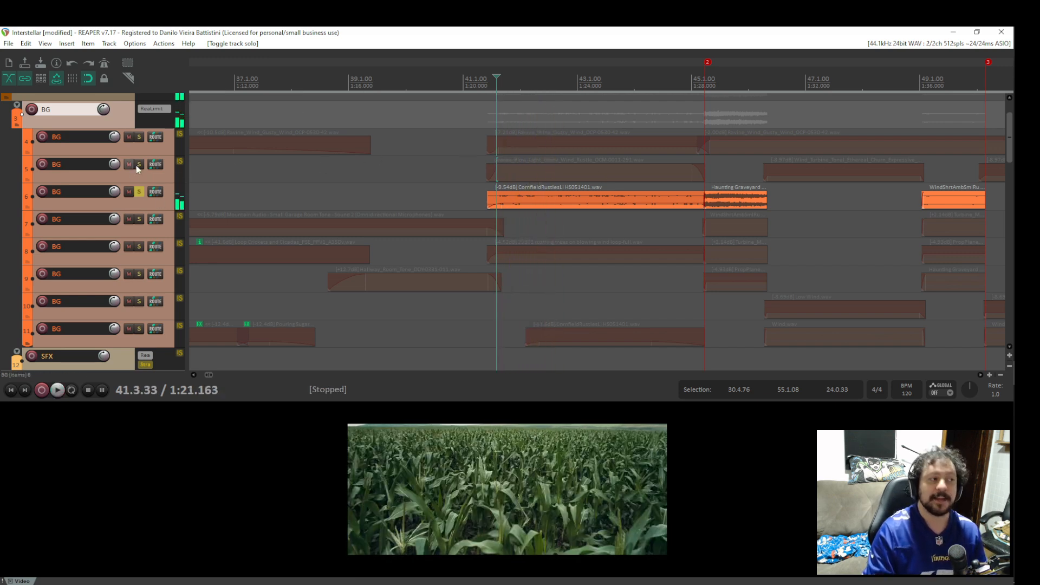
pyautogui.click(138, 165)
pyautogui.press('space')
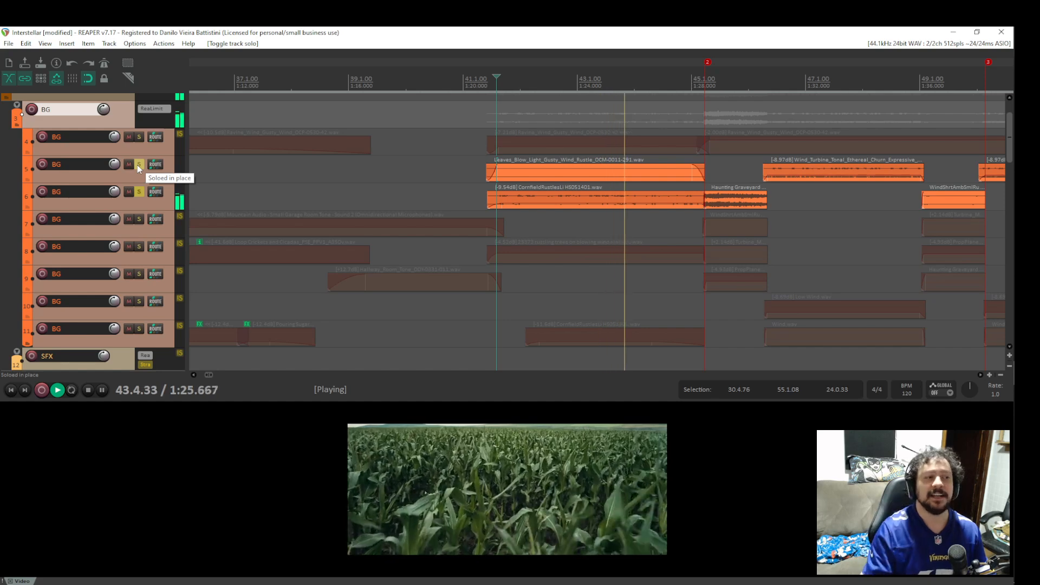
pyautogui.press('space')
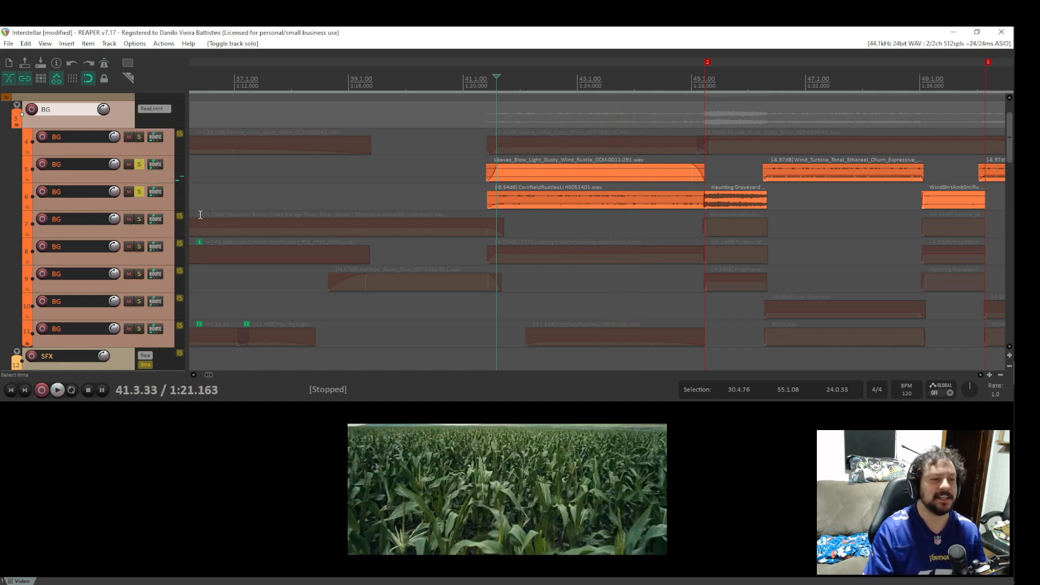
# Solo only track 8 with the rustling trees on blowing wind loop and play it through the cornfield shot.
pyautogui.click(140, 247)
pyautogui.click(139, 192)
pyautogui.click(140, 164)
pyautogui.press('space')
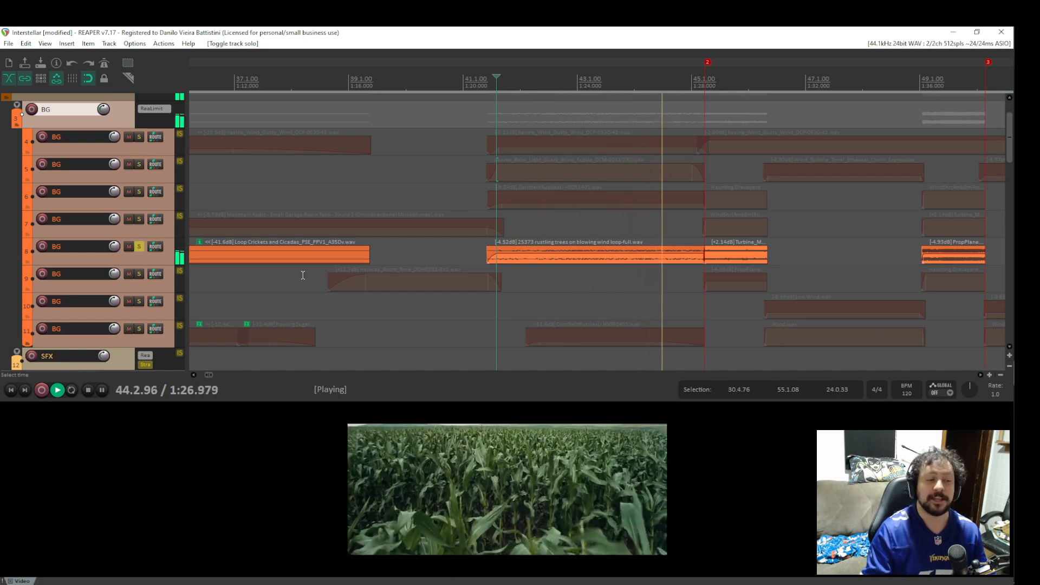
pyautogui.press('space')
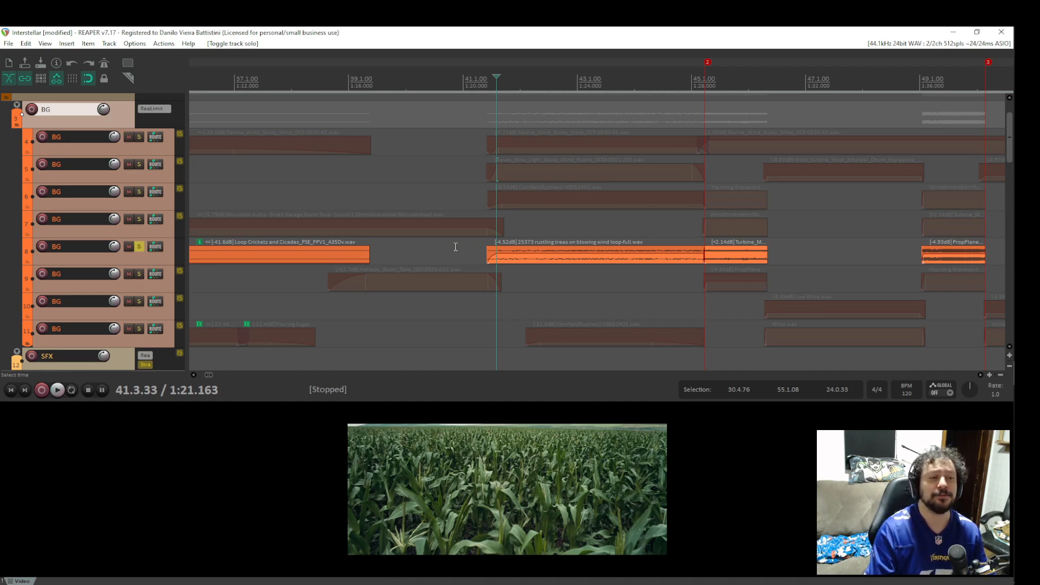
# Move the solo from the rustling trees to the CornfieldRustles clip on track 11 and play it from near its start.
pyautogui.click(146, 251)
pyautogui.moveTo(544, 284); pyautogui.dragTo(530, 208)
pyautogui.click(140, 239)
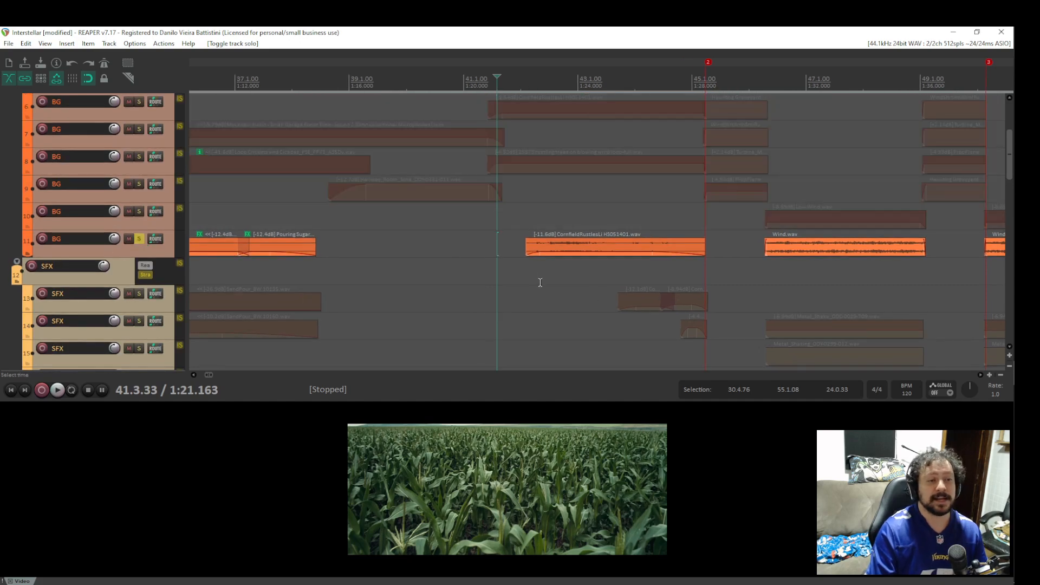
pyautogui.click(530, 273)
pyautogui.press('space')
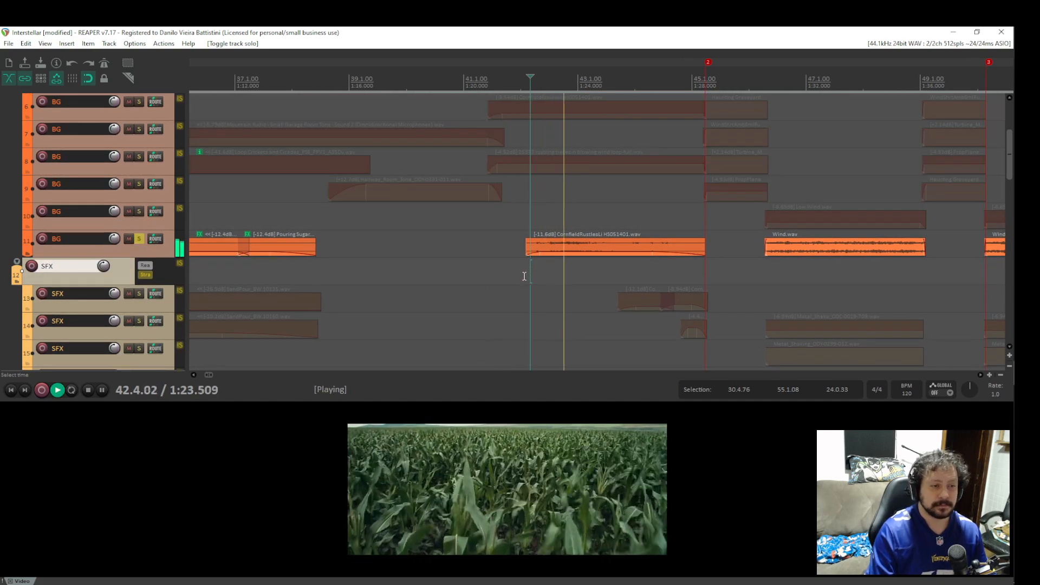
pyautogui.press('space')
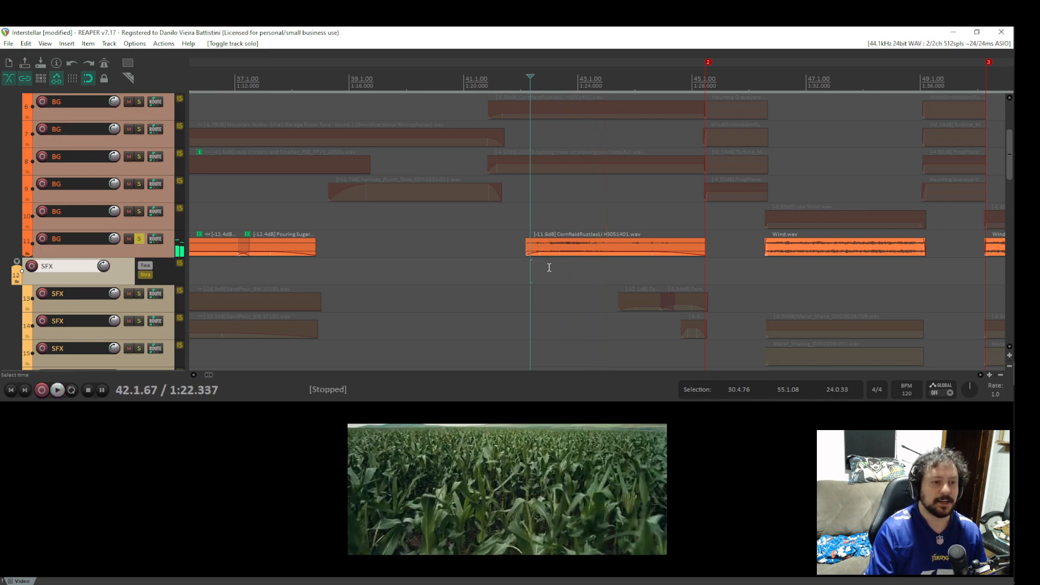
# Examine the track 11 CornfieldRustles clip's waveform and fades up close, and play it from its beginning.
pyautogui.moveTo(532, 266); pyautogui.dragTo(552, 266)
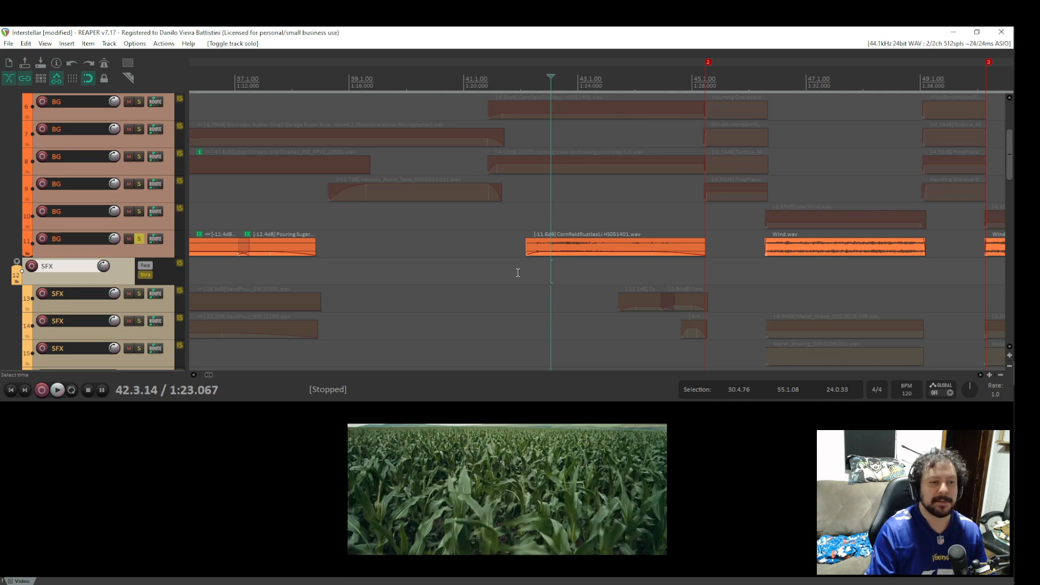
pyautogui.scroll(3, 530, 273)
pyautogui.keyDown('ctrl'); pyautogui.scroll(2, 540, 280); pyautogui.keyUp('ctrl')
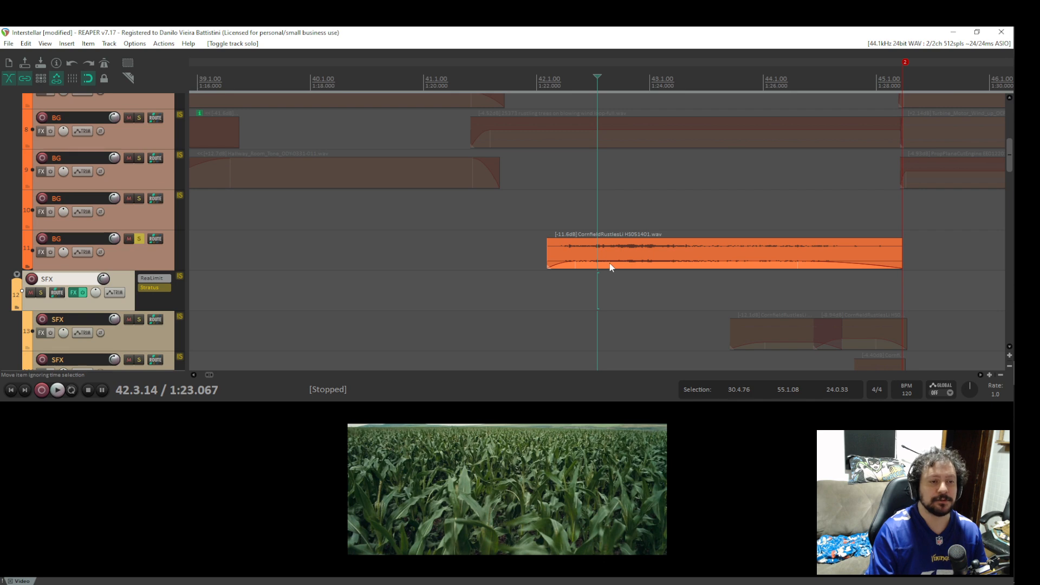
pyautogui.keyDown('ctrl'); pyautogui.scroll(-4, 612, 274); pyautogui.keyUp('ctrl')
pyautogui.keyDown('ctrl'); pyautogui.scroll(1, 590, 184); pyautogui.keyUp('ctrl')
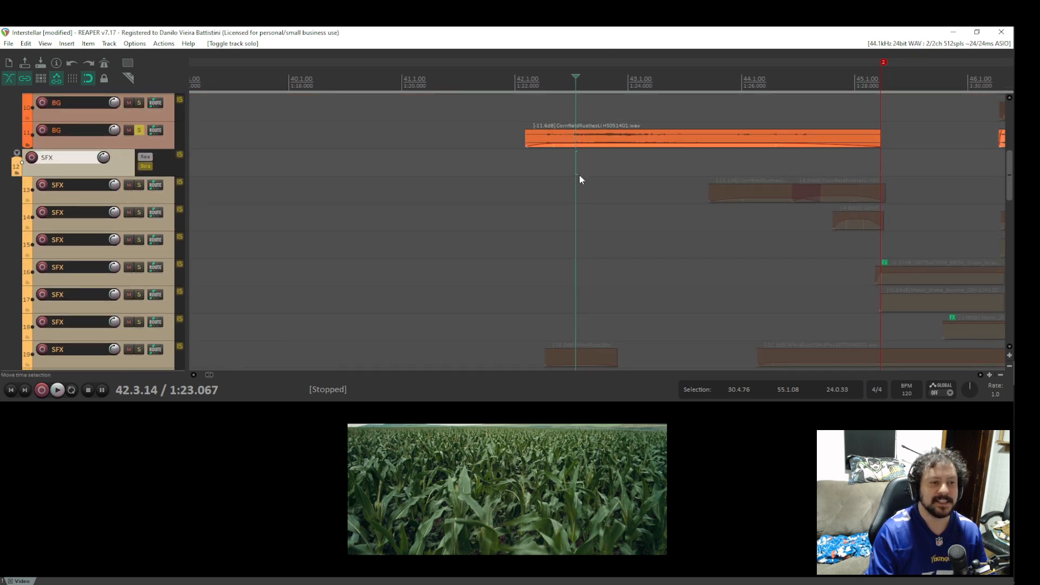
pyautogui.keyDown('ctrl'); pyautogui.scroll(3, 562, 264); pyautogui.keyUp('ctrl')
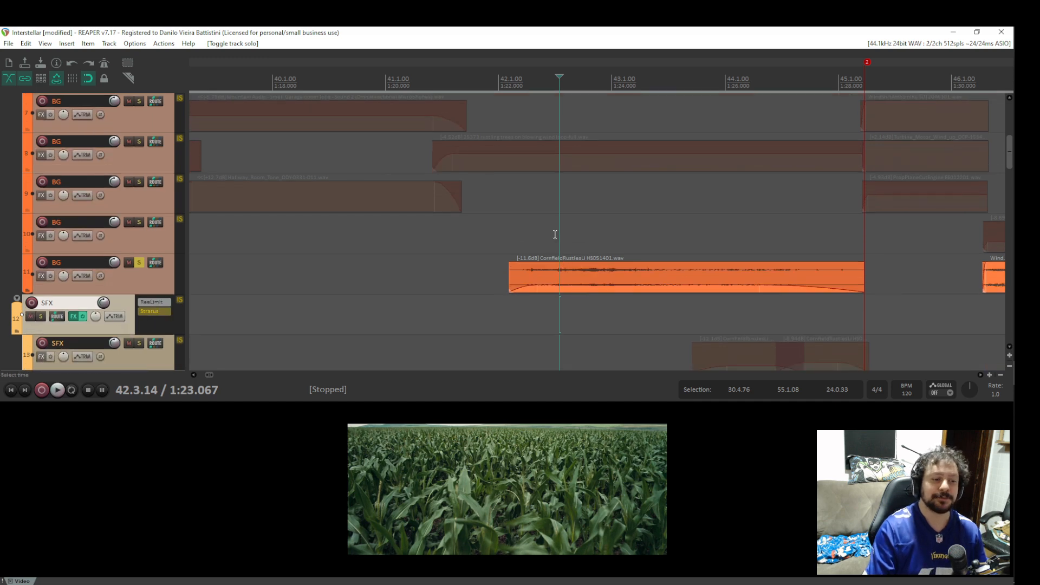
pyautogui.click(536, 224)
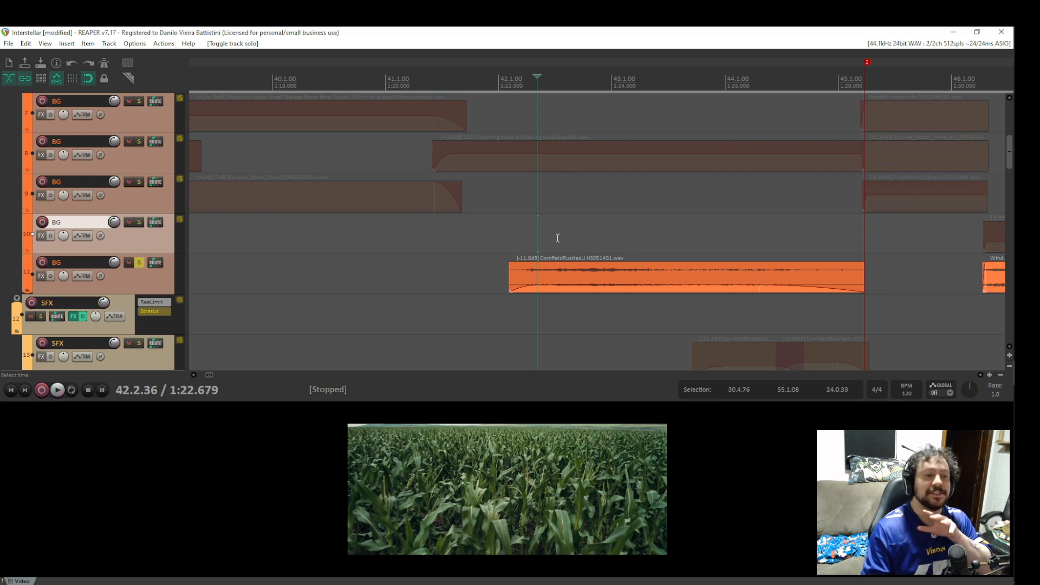
pyautogui.click(510, 244)
pyautogui.press('space')
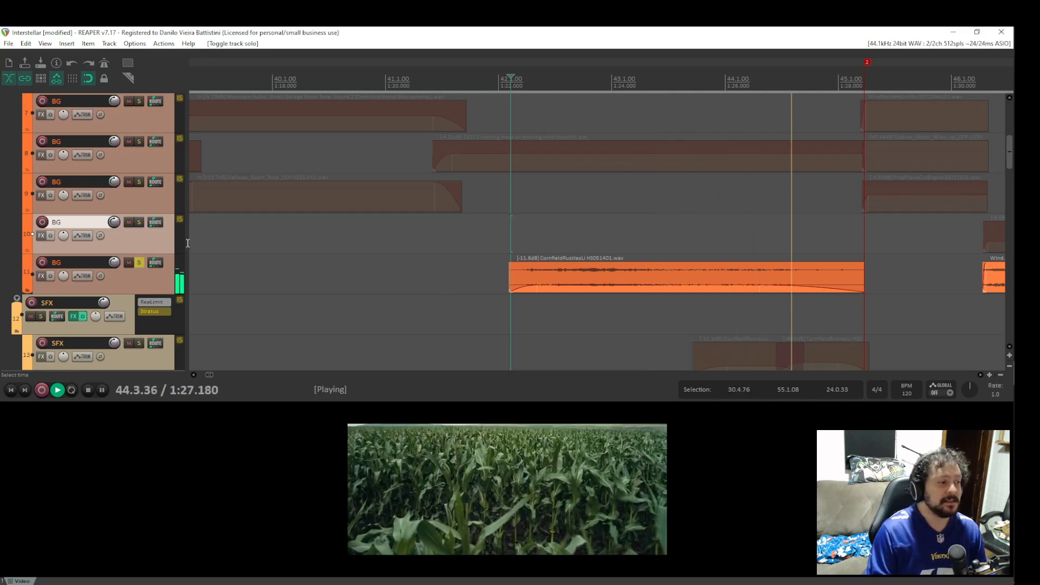
# Unsolo track 11 so the whole BG folder is heard, and start playback where the cornfield layers begin.
pyautogui.press('space')
pyautogui.click(140, 262)
pyautogui.moveTo(562, 113); pyautogui.dragTo(559, 292)
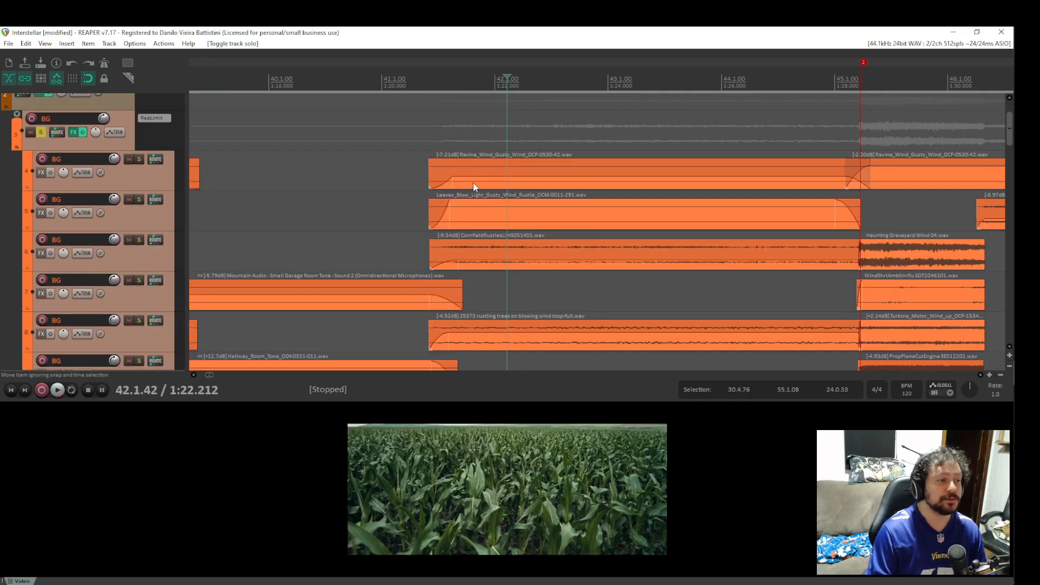
pyautogui.click(426, 164)
pyautogui.press('space')
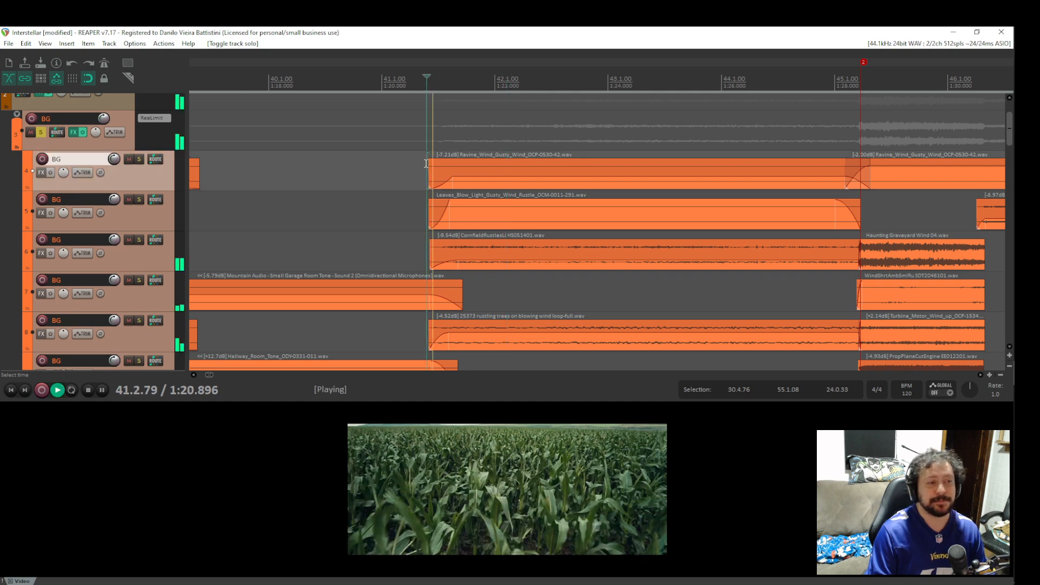
# Play the full BG mix from the interview shot through the cornfield and across the cut to the spacecraft.
pyautogui.press('space')
pyautogui.click(340, 168)
pyautogui.press('space')
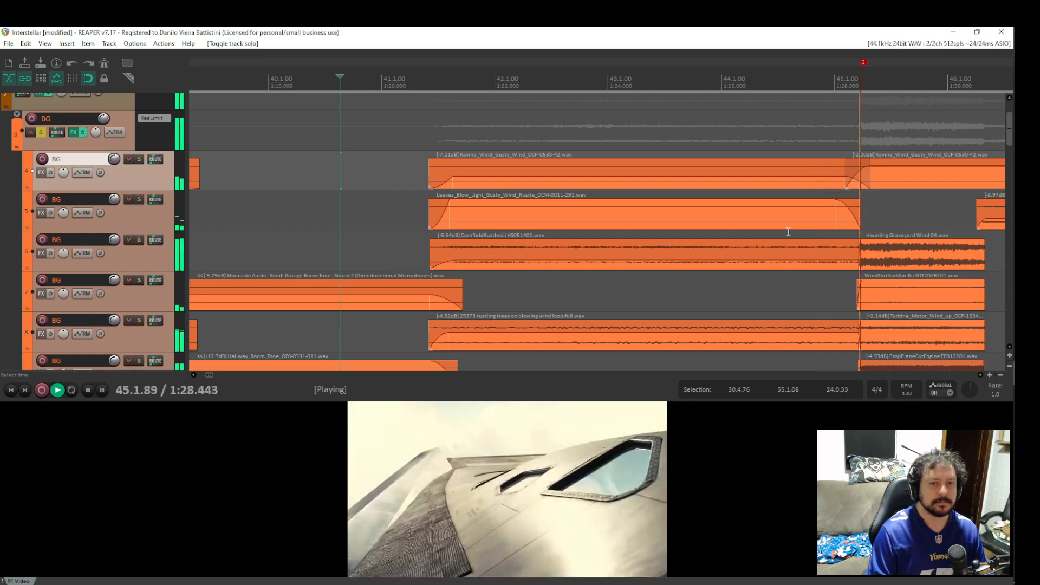
pyautogui.press('space')
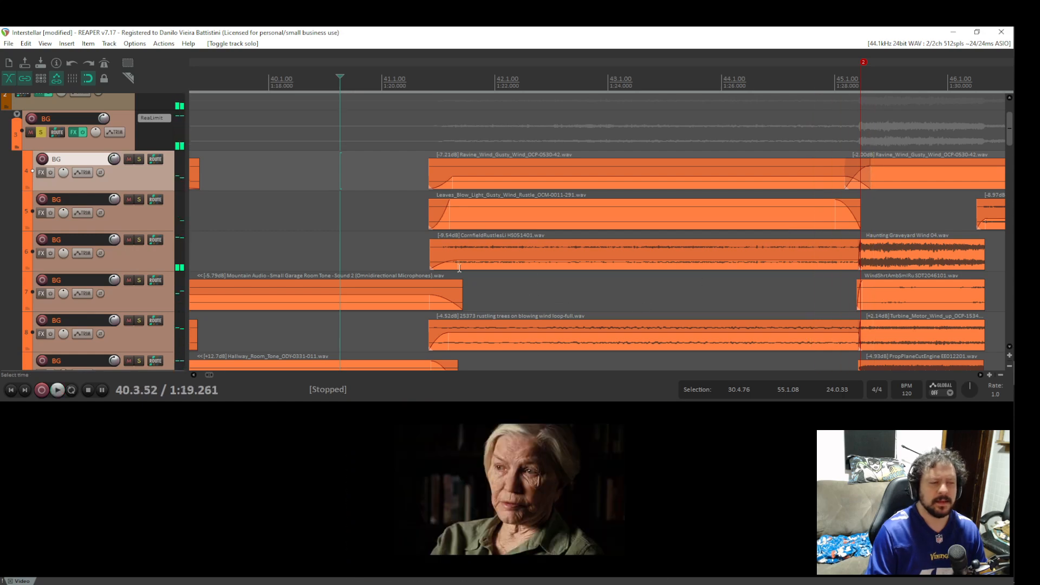
# Survey the BG layers across the scene and examine the overlap between the ending room tones and the starting cornfield layers.
pyautogui.moveTo(576, 267); pyautogui.dragTo(575, 235)
pyautogui.scroll(-3, 552, 239)
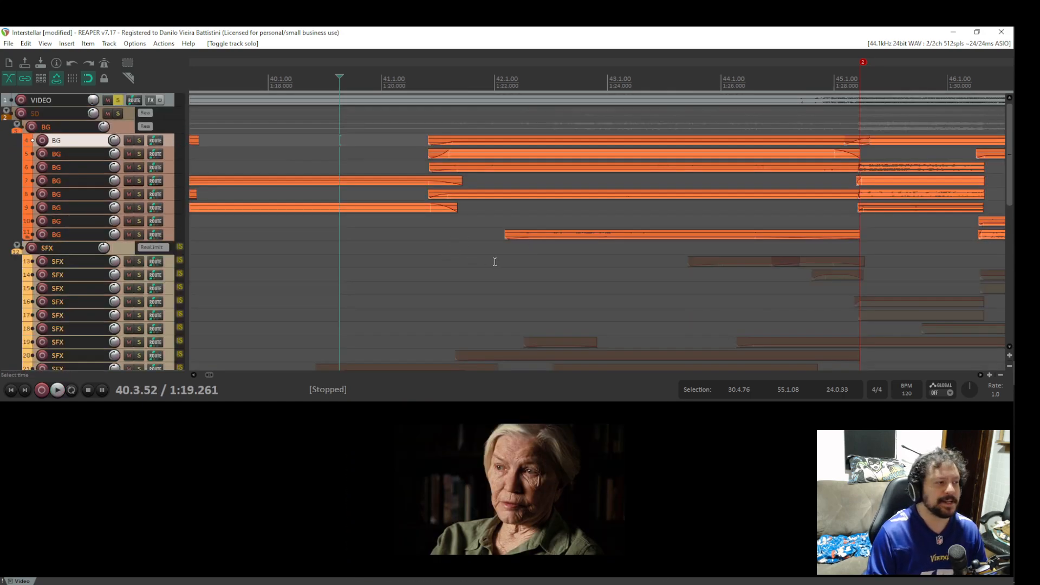
pyautogui.moveTo(484, 303); pyautogui.dragTo(477, 326)
pyautogui.scroll(3, 460, 253)
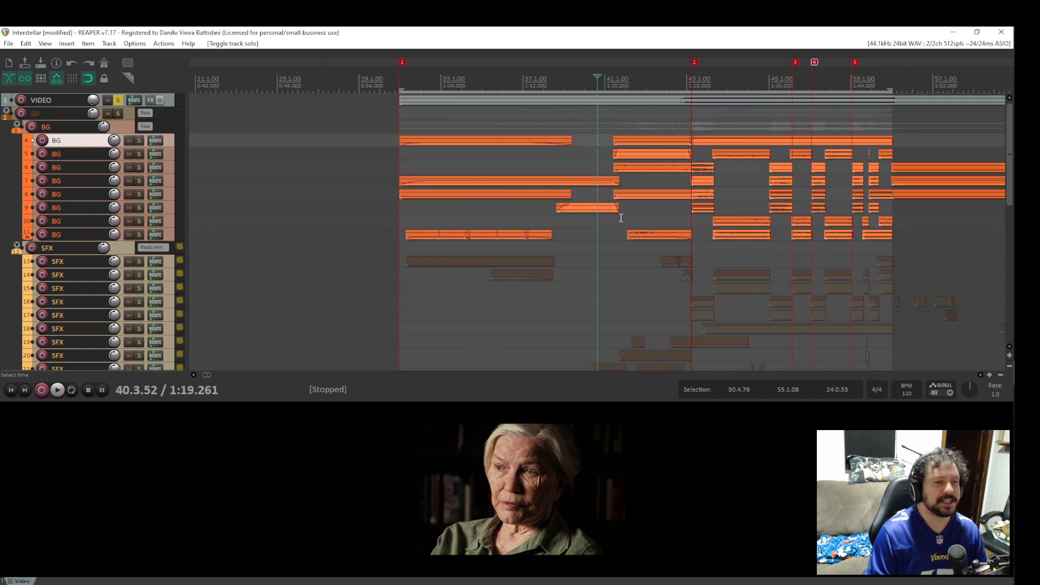
pyautogui.scroll(3, 781, 238)
pyautogui.moveTo(822, 228); pyautogui.dragTo(616, 355)
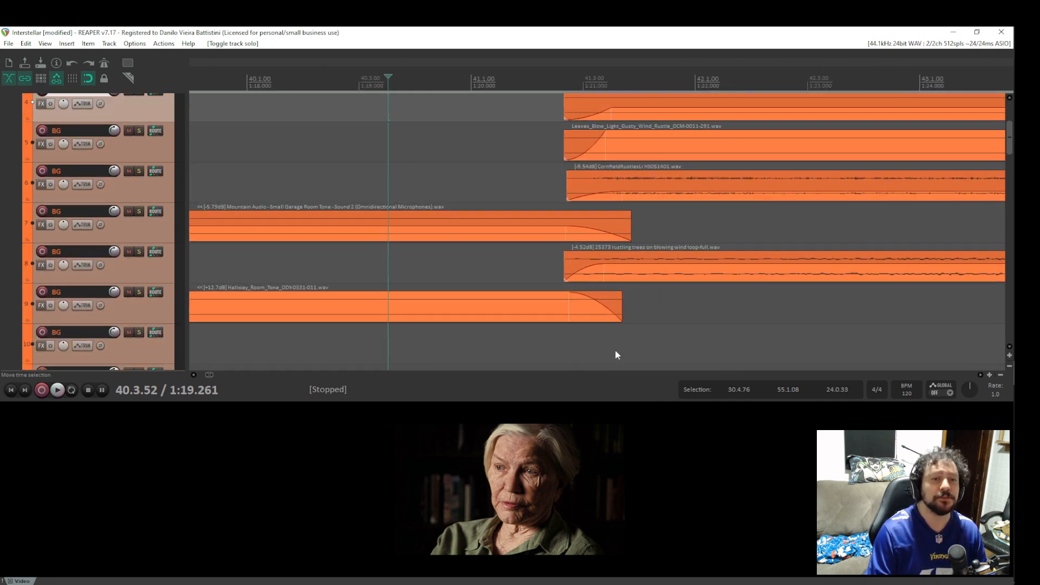
# Compare the picture at points along the track 7 garage room tone's fade-out and around the start of the cornfield layers.
pyautogui.scroll(-4, 720, 116)
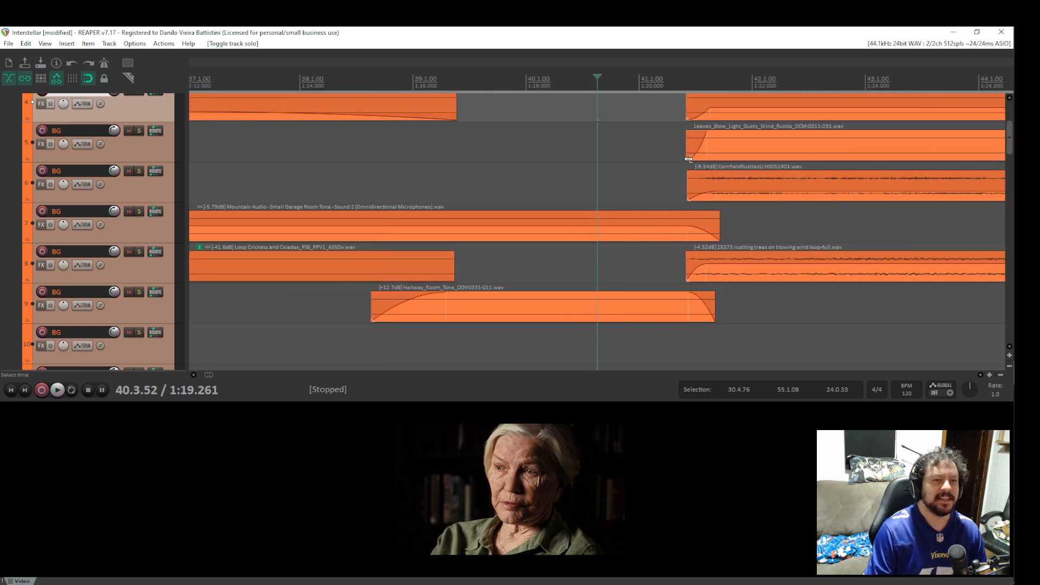
pyautogui.moveTo(769, 177); pyautogui.dragTo(557, 239)
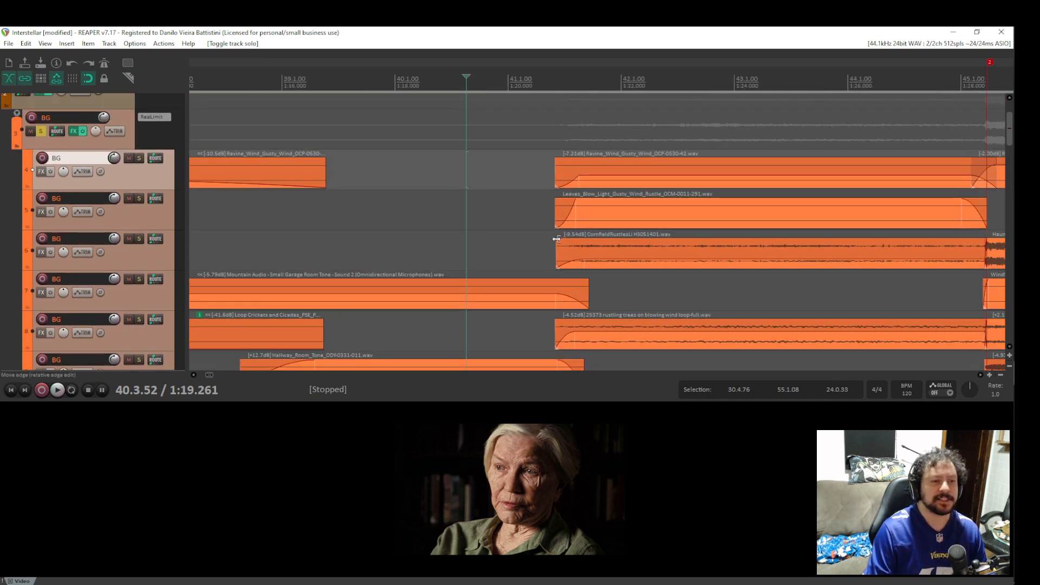
pyautogui.click(567, 284)
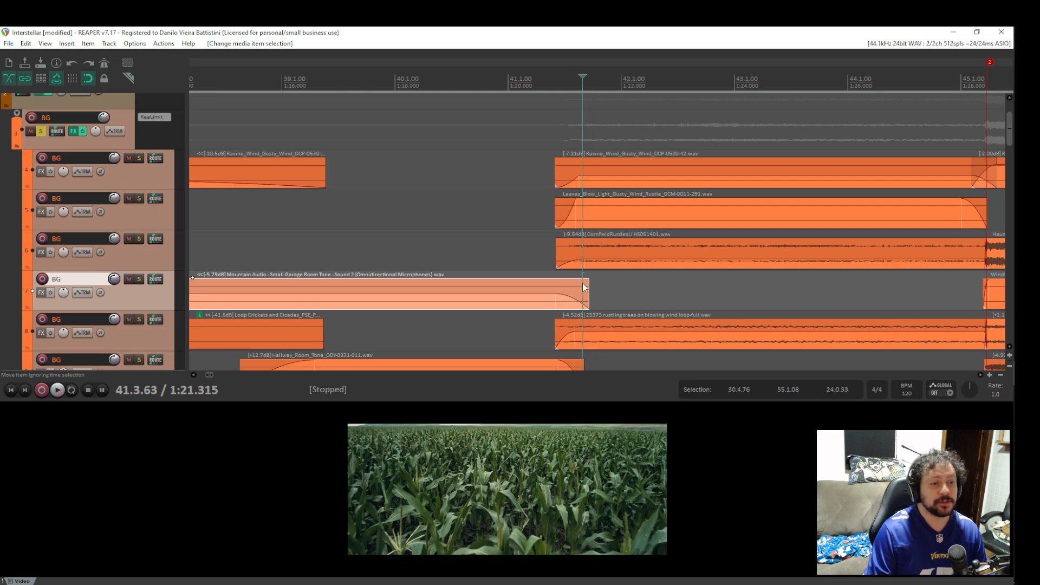
pyautogui.moveTo(583, 283); pyautogui.dragTo(556, 285)
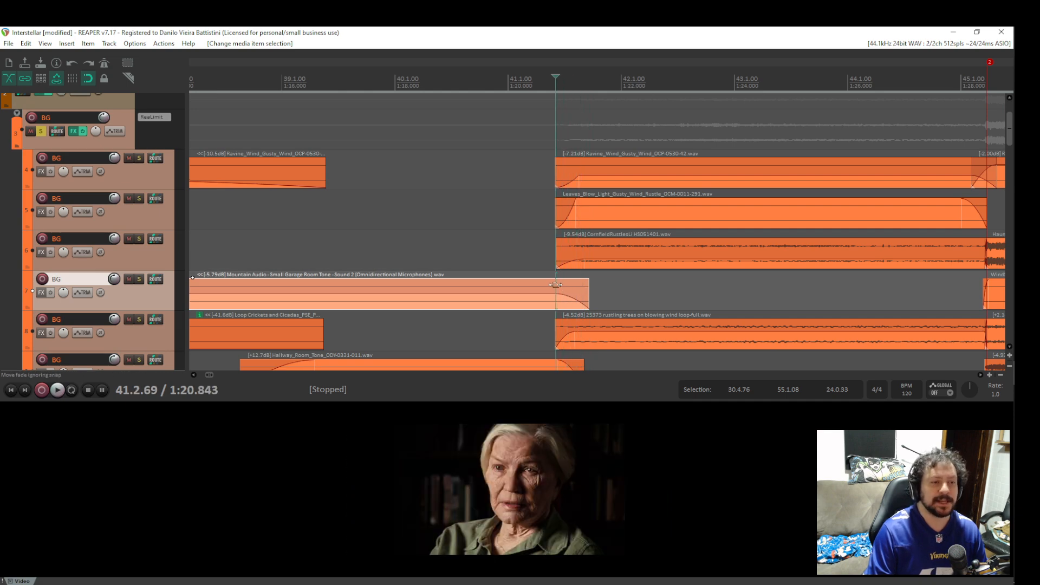
pyautogui.click(594, 284)
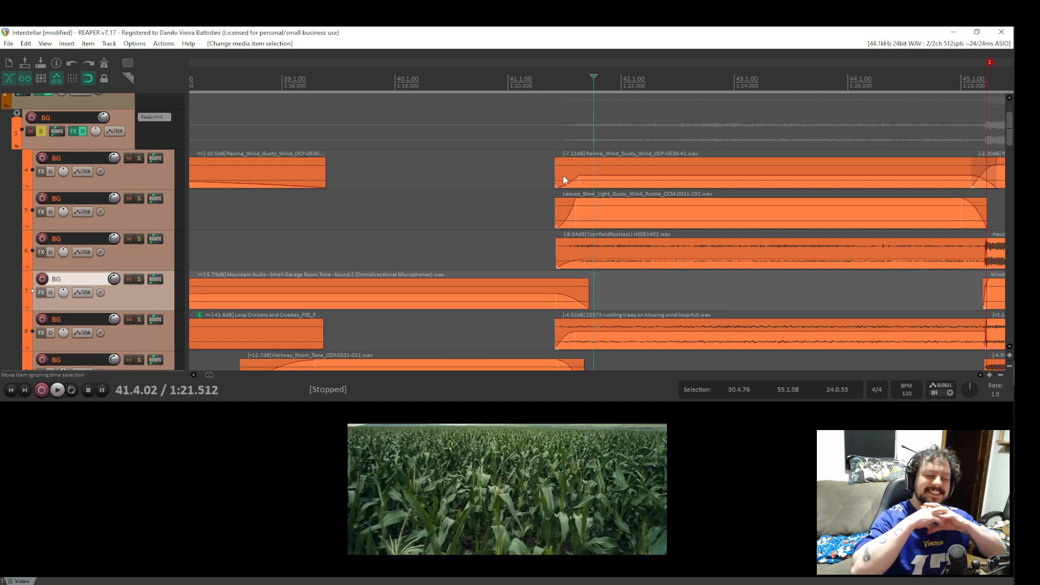
pyautogui.click(544, 160)
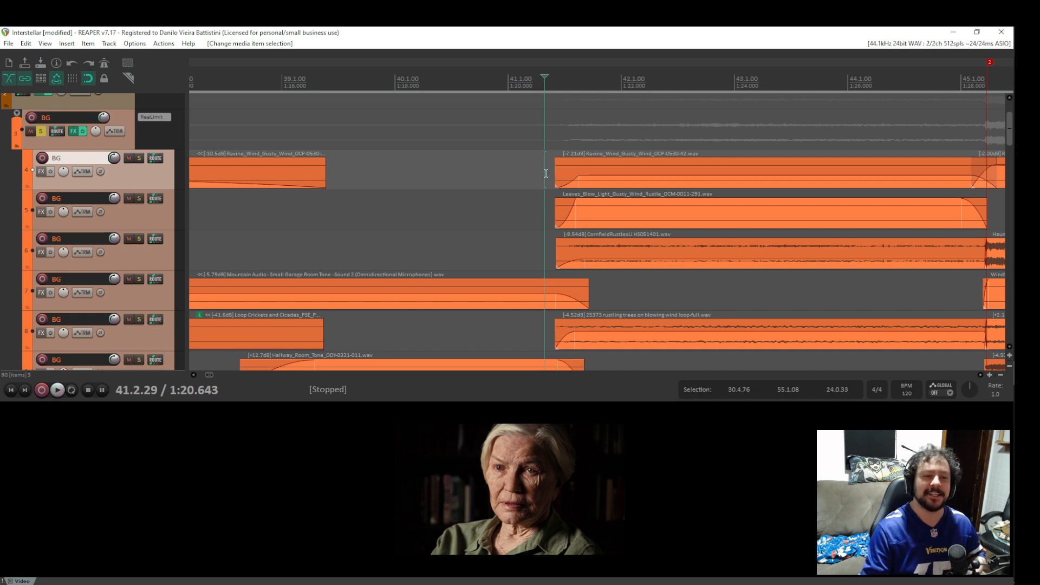
# Play the BG mix across the cut from the interview to the cornfield, starting just before the cut.
pyautogui.scroll(-5, 547, 173)
pyautogui.click(601, 135)
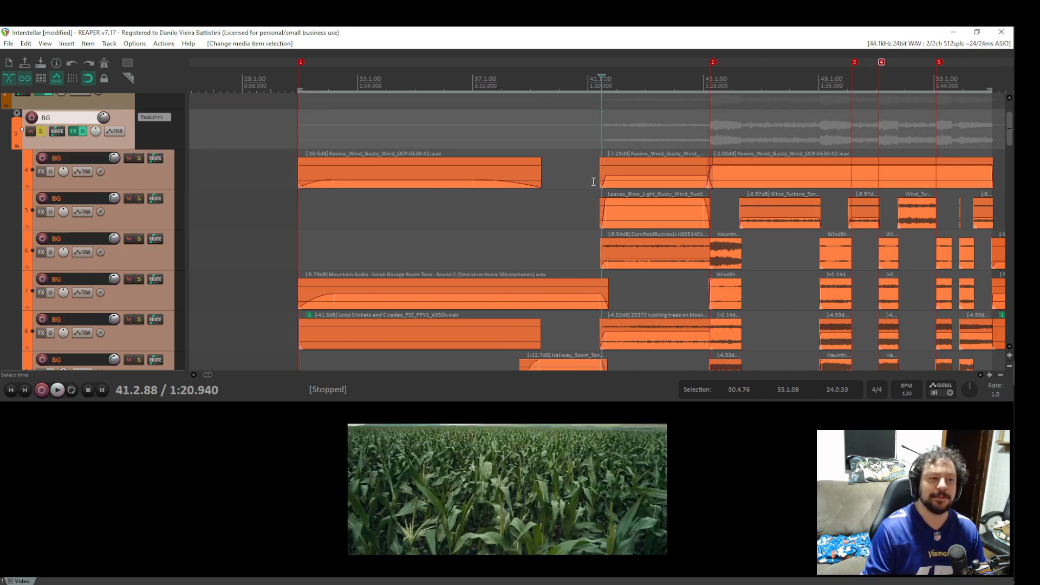
pyautogui.click(593, 182)
pyautogui.press('space')
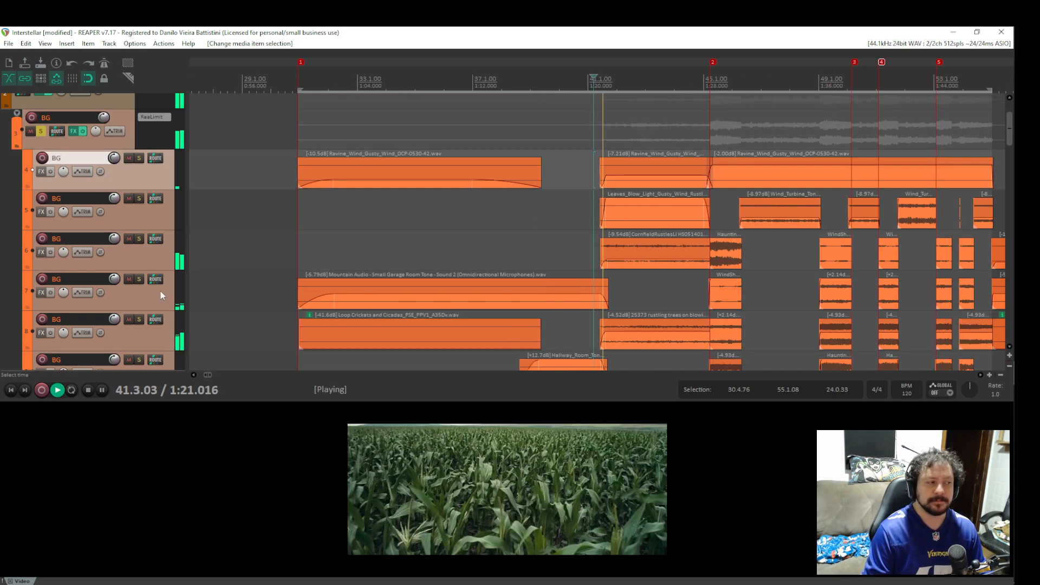
pyautogui.press('space')
pyautogui.press('space')
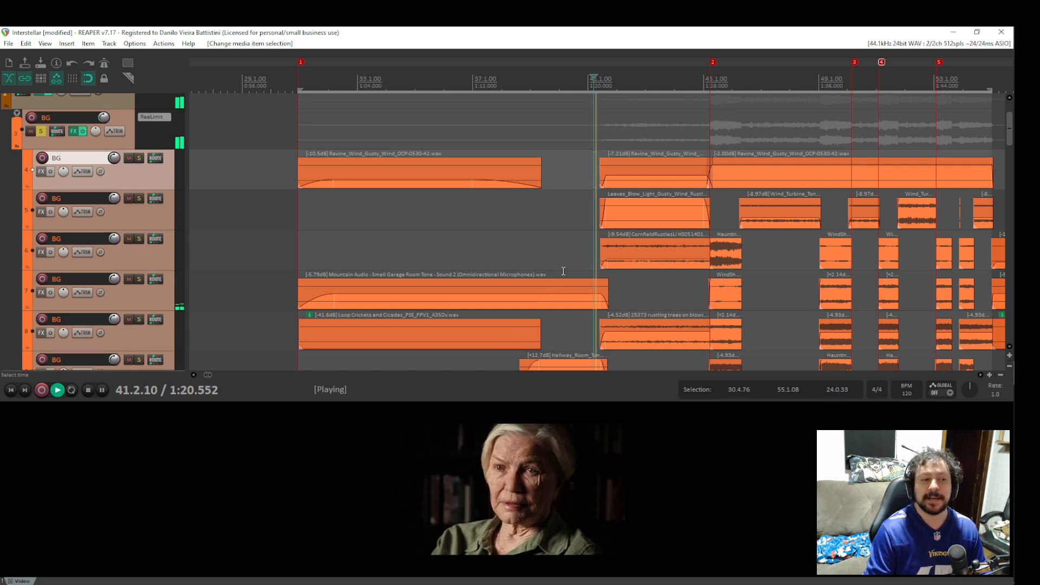
pyautogui.press('space')
# Locate the exact frame of the cornfield cut within the fade-in of the track 5 Leaves_Blow clip.
pyautogui.scroll(8, 605, 213)
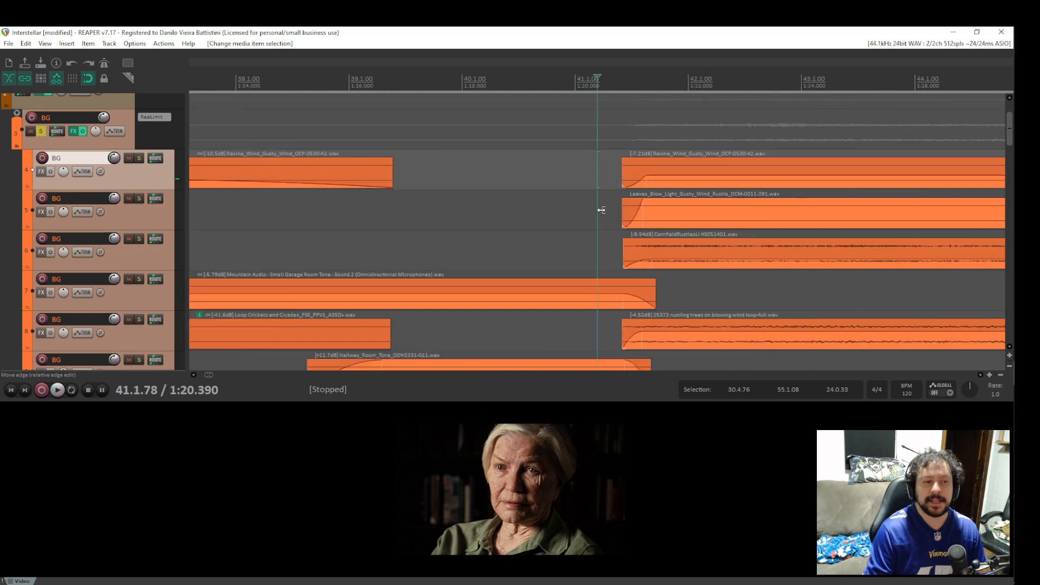
pyautogui.click(685, 202)
pyautogui.click(681, 203)
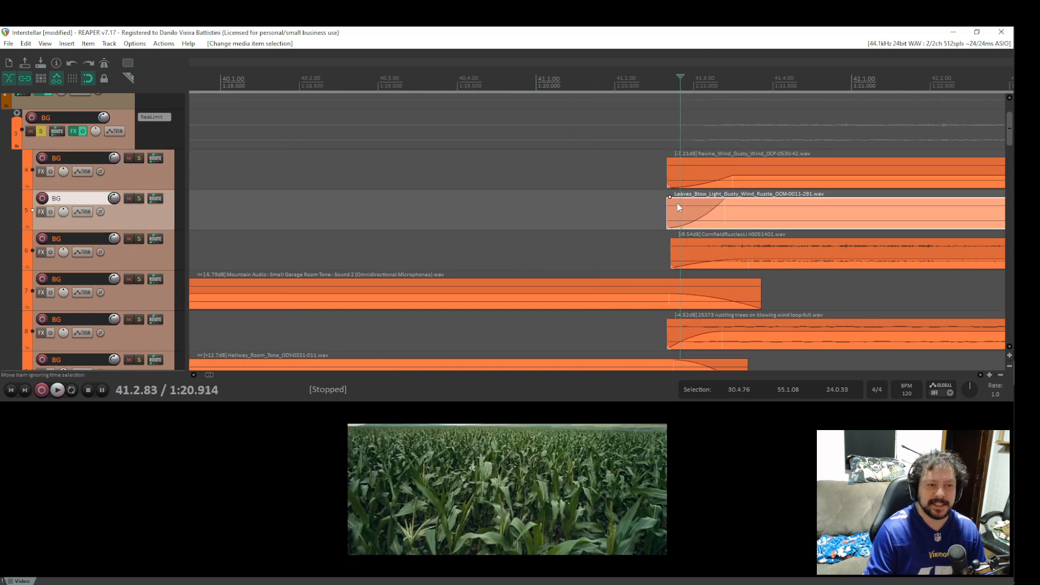
pyautogui.click(674, 203)
pyautogui.click(678, 206)
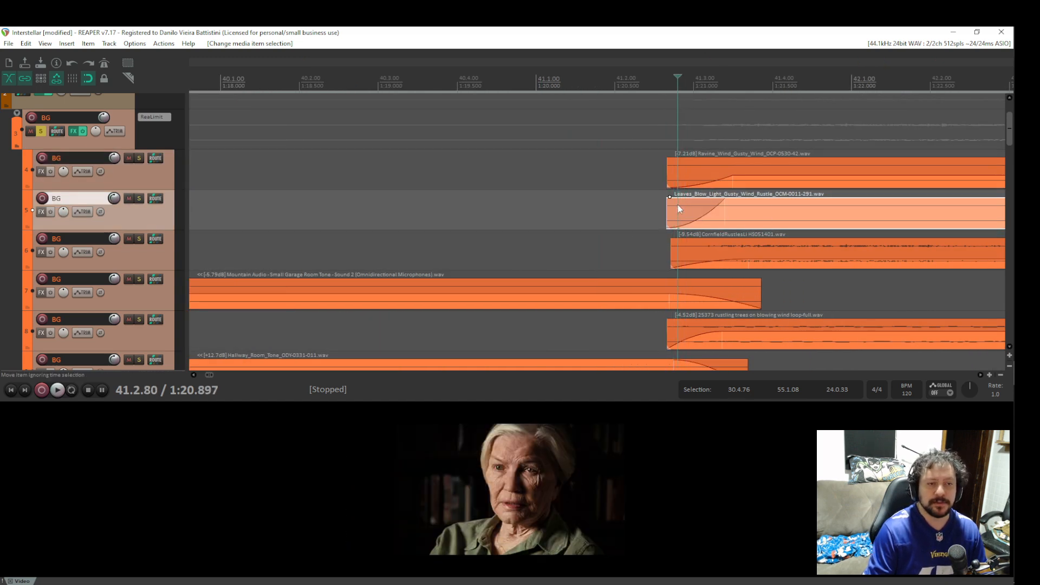
pyautogui.click(679, 205)
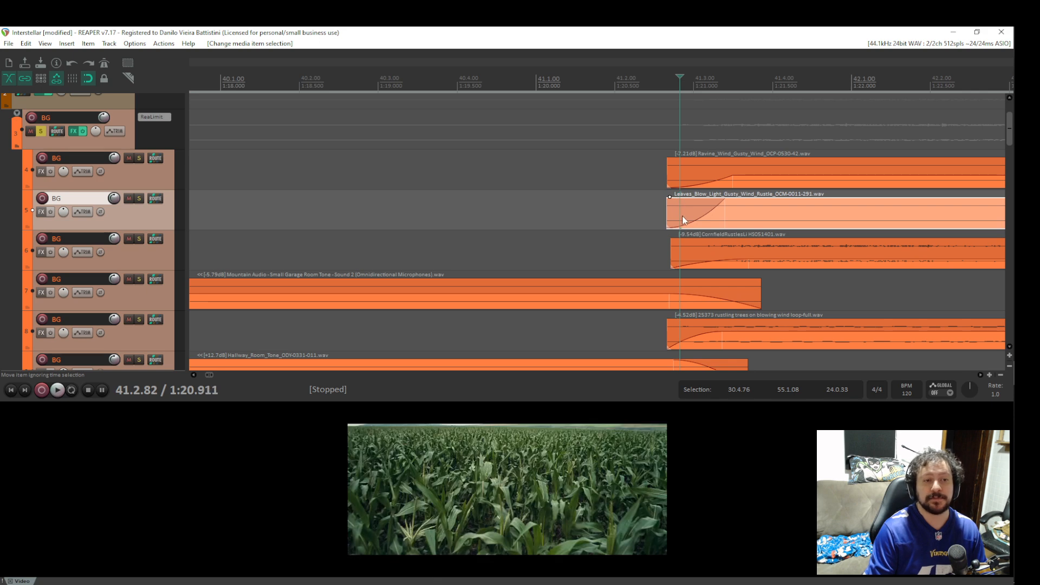
pyautogui.hscroll(-3, 702, 302)
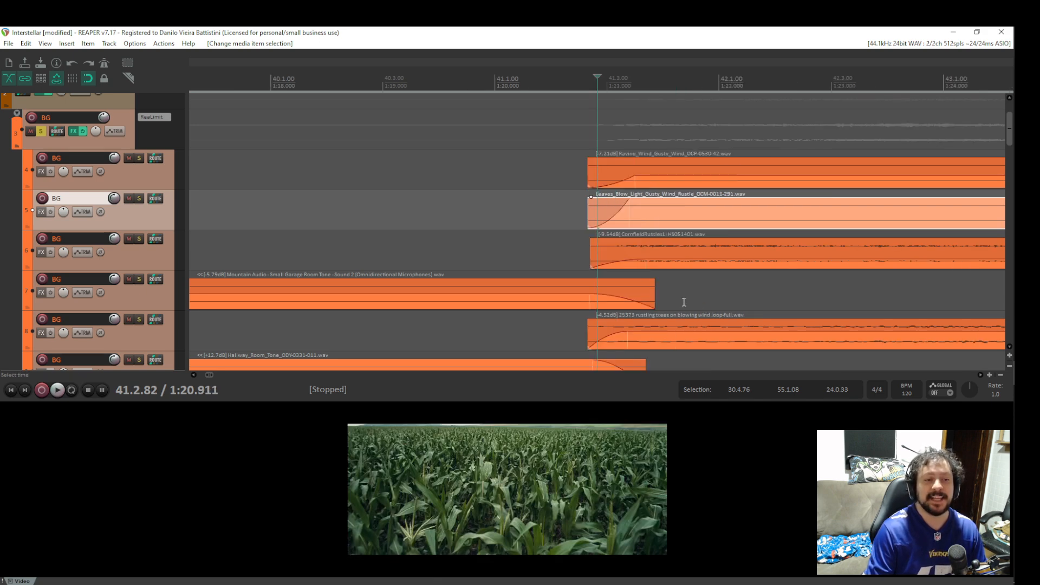
pyautogui.scroll(2, 555, 243)
# Try a hard cut: end the track 7 garage room tone without a fade and start the track 8 rustling trees at the cornfield cut.
pyautogui.click(555, 243)
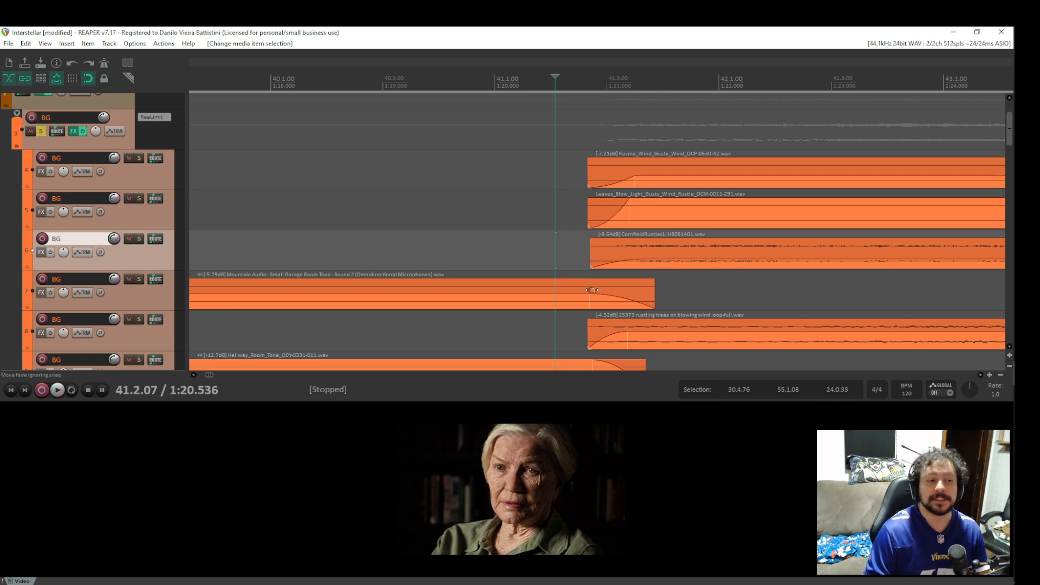
pyautogui.moveTo(592, 290)
pyautogui.mouseDown()
pyautogui.moveTo(648, 294)
pyautogui.moveTo(576, 292)
pyautogui.mouseUp()
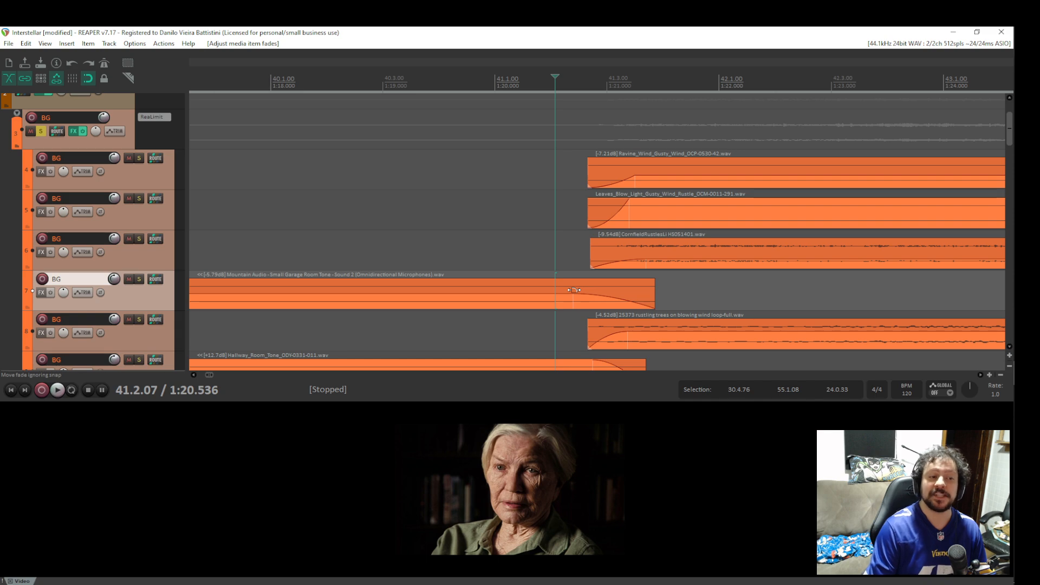
pyautogui.moveTo(573, 290); pyautogui.dragTo(598, 329)
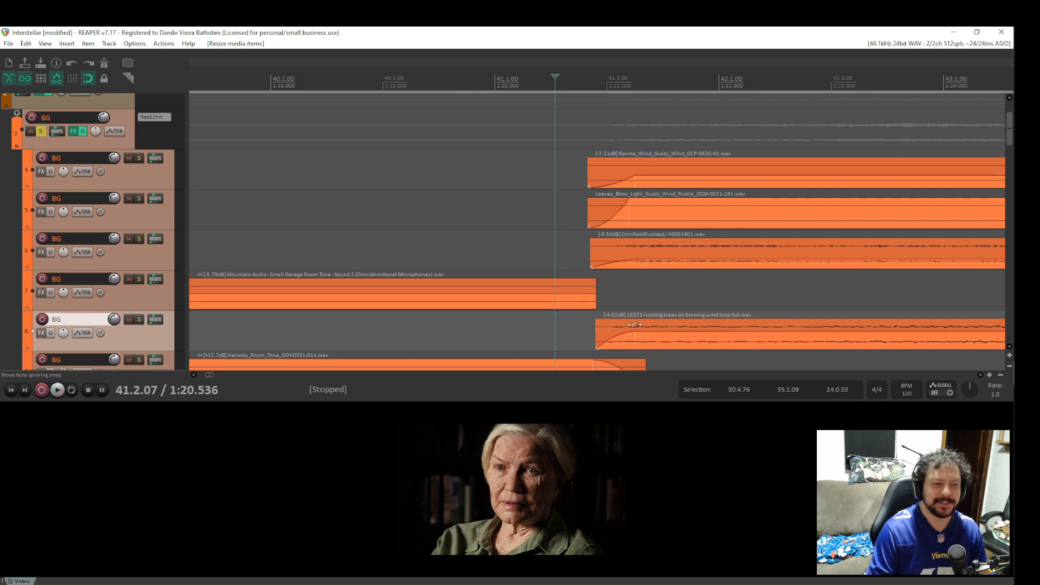
# Try trimming the starts of the cornfield, leaves and wind clips on tracks 6, 5 and 4 to the cut, shortening or removing their fade-ins.
pyautogui.moveTo(591, 253); pyautogui.dragTo(595, 253)
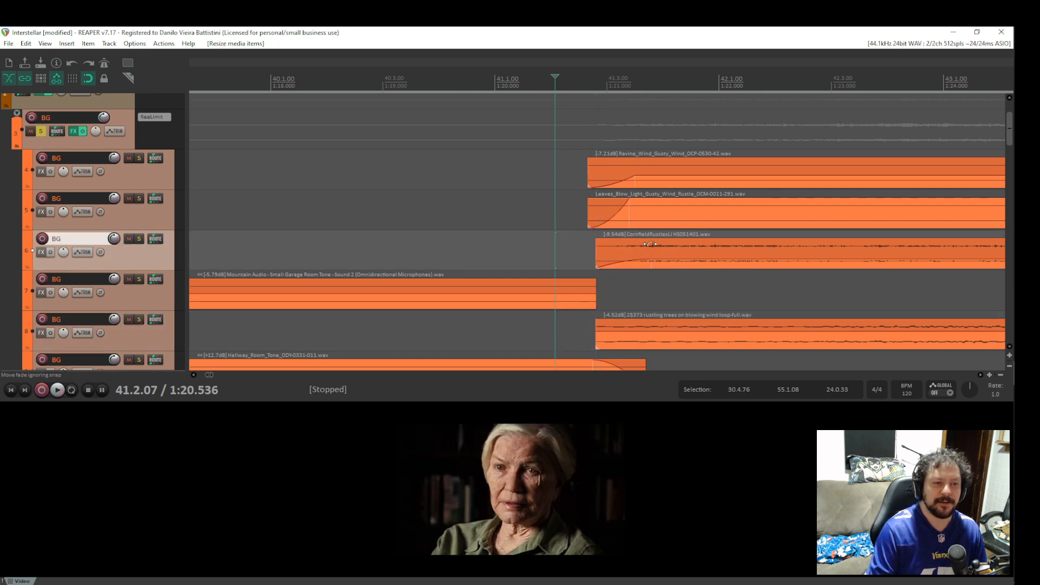
pyautogui.moveTo(589, 210); pyautogui.dragTo(605, 208)
pyautogui.moveTo(584, 186)
pyautogui.mouseDown()
pyautogui.moveTo(597, 207)
pyautogui.moveTo(593, 169)
pyautogui.moveTo(622, 169)
pyautogui.moveTo(600, 169)
pyautogui.mouseUp()
pyautogui.click(476, 172)
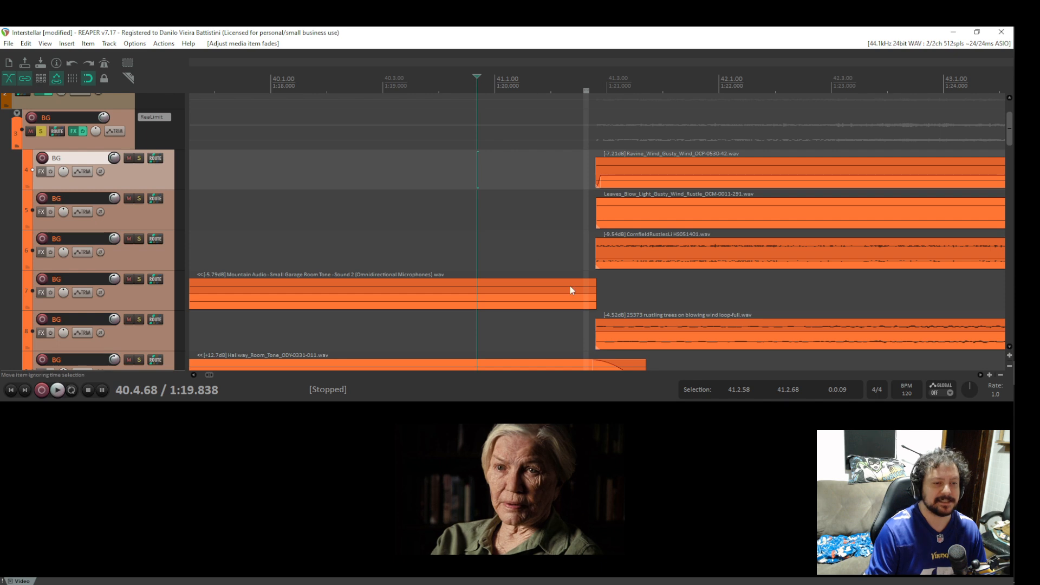
# Try trimming the track 9 hallway room tone to end at the cornfield cut, and play the hard-cut transition.
pyautogui.scroll(-5, 606, 284)
pyautogui.scroll(-4, 643, 280)
pyautogui.moveTo(658, 258); pyautogui.dragTo(641, 255)
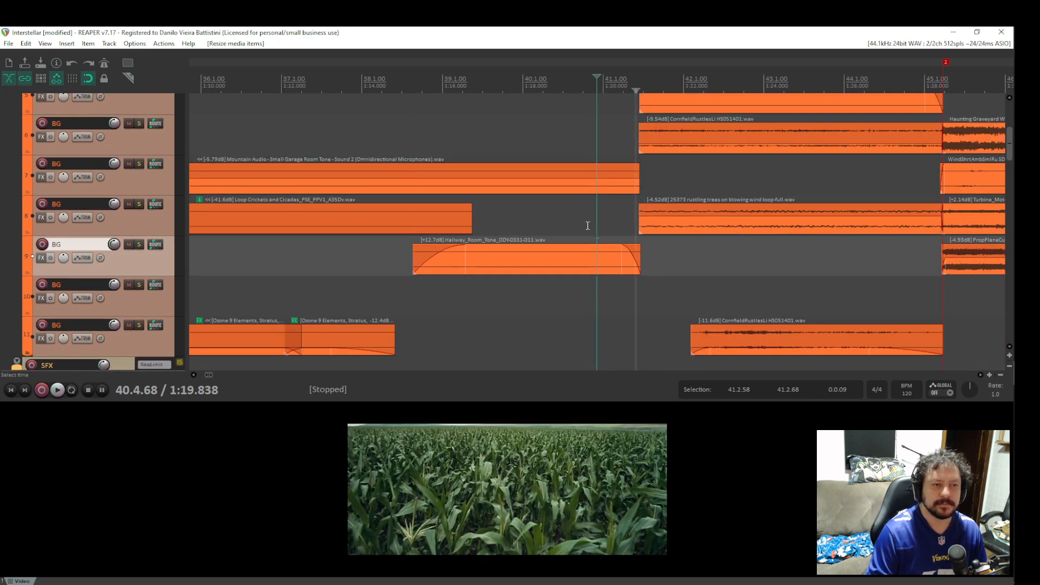
pyautogui.click(554, 217)
pyautogui.press('space')
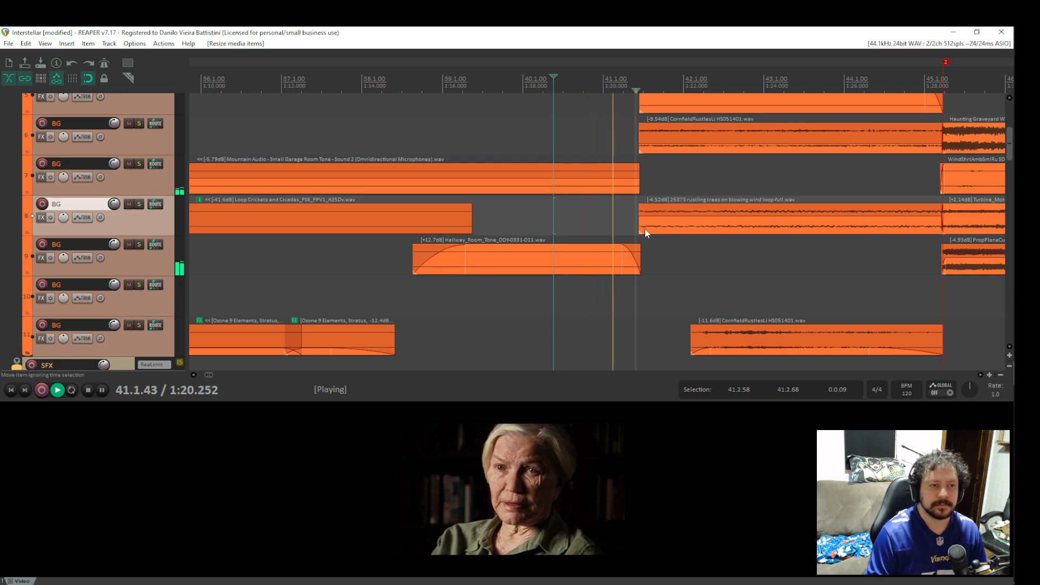
pyautogui.press('space')
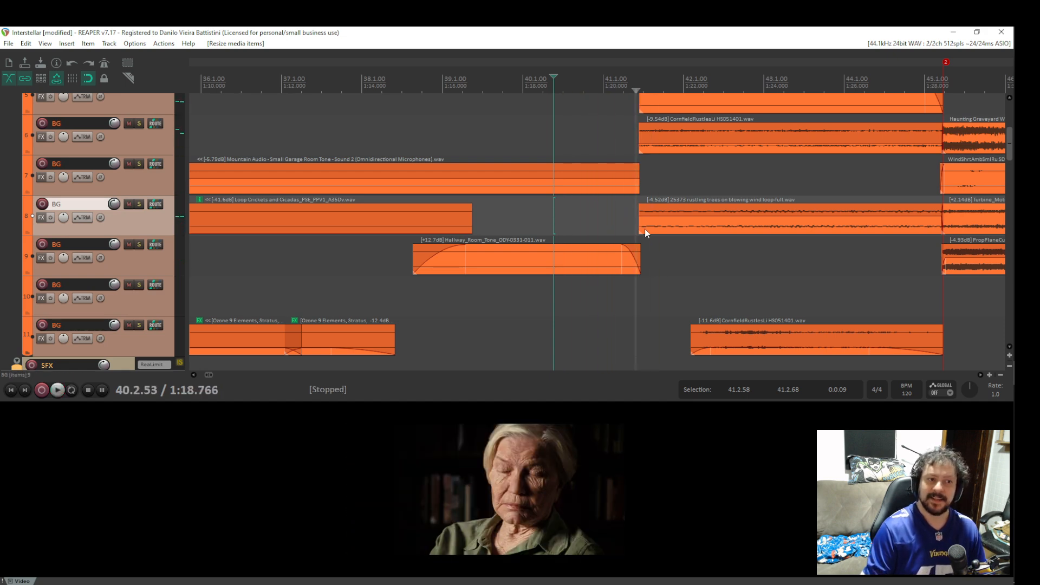
# Undo the trim of the hallway room tone and the hard starts of the wind and leaves clips on tracks 4 and 5.
pyautogui.hotkey('ctrl', 'z')
pyautogui.hotkey('ctrl', 'z')
pyautogui.hotkey('ctrl', 'z')
pyautogui.hotkey('ctrl', 'z')
pyautogui.hotkey('ctrl', 'z')
pyautogui.hotkey('ctrl', 'z')
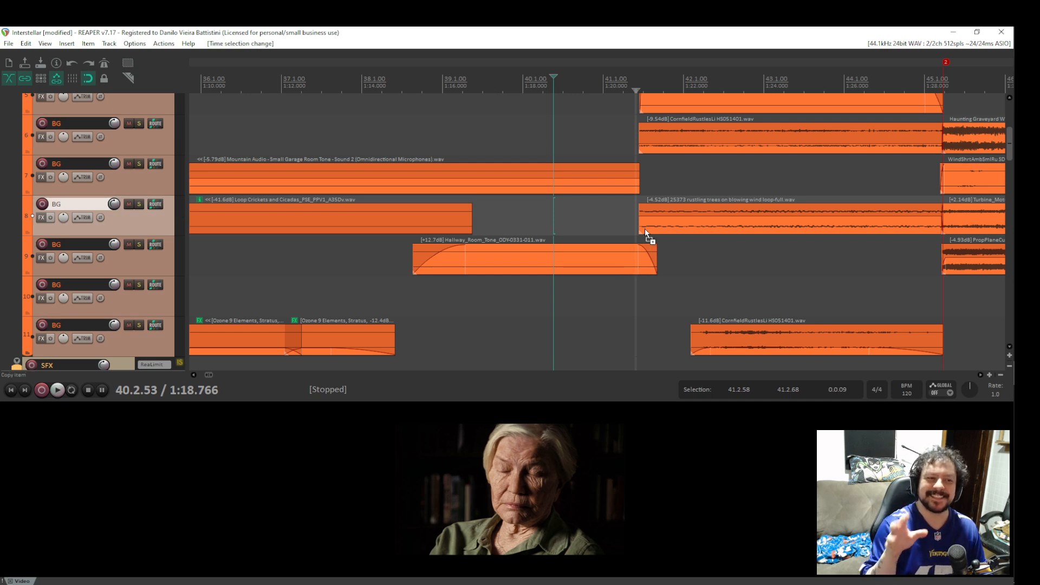
pyautogui.hotkey('ctrl', 'z')
# Play the partly restored transition from the end of the interview shot into the cornfield.
pyautogui.click(618, 130)
pyautogui.press('space')
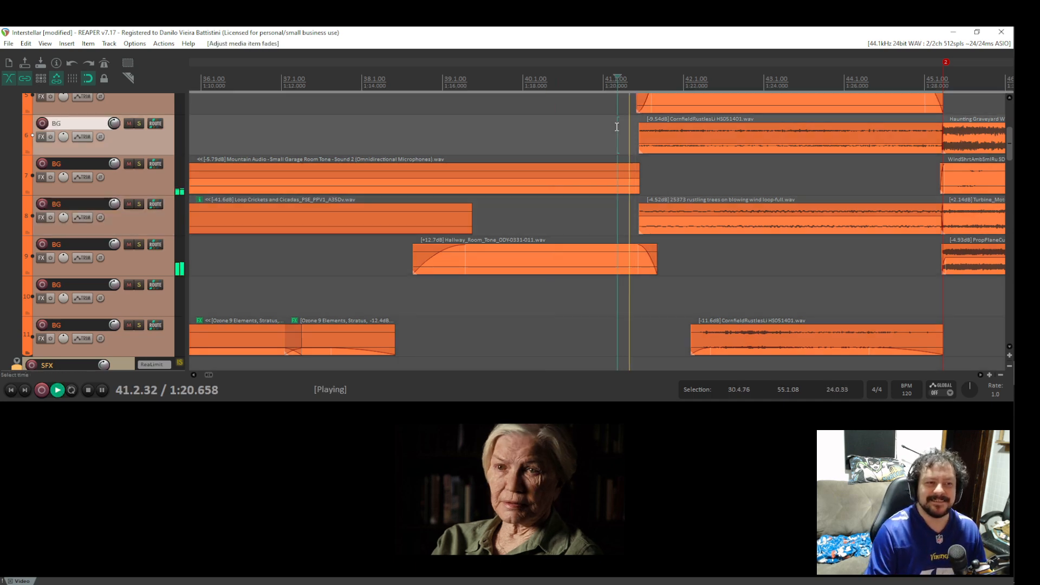
pyautogui.press('space')
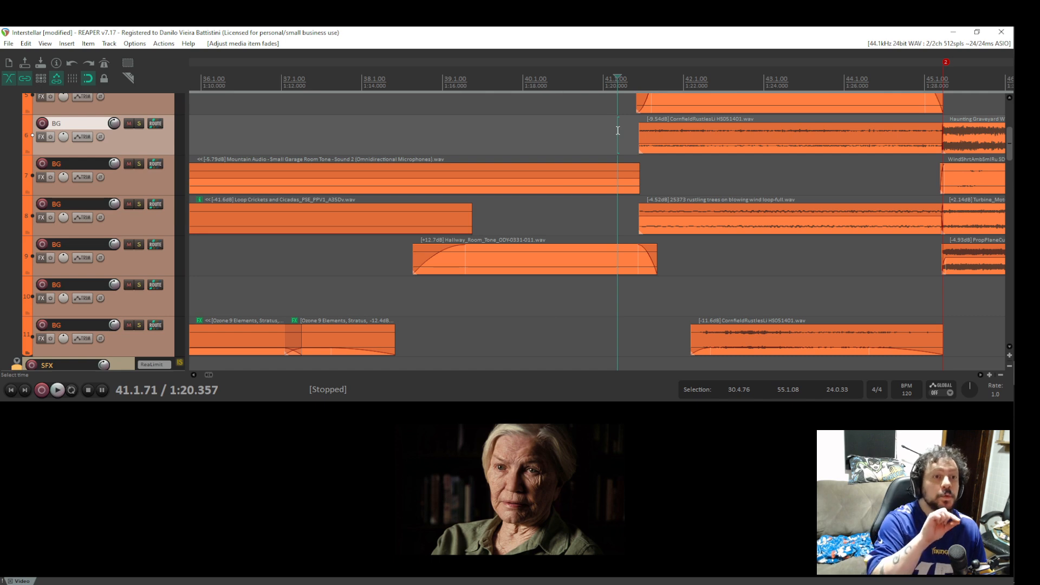
# Undo the remaining hard-cut edits to the clips on tracks 6, 7 and 8.
pyautogui.scroll(3, 599, 278)
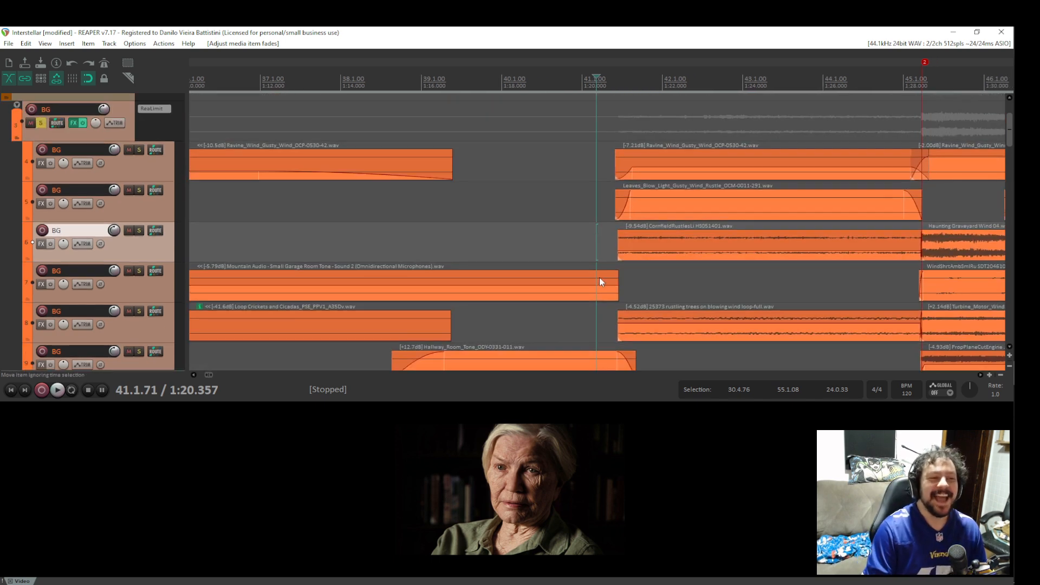
pyautogui.hotkey('ctrl', 'z')
pyautogui.hotkey('ctrl', 'z')
pyautogui.hotkey('ctrl', 'z')
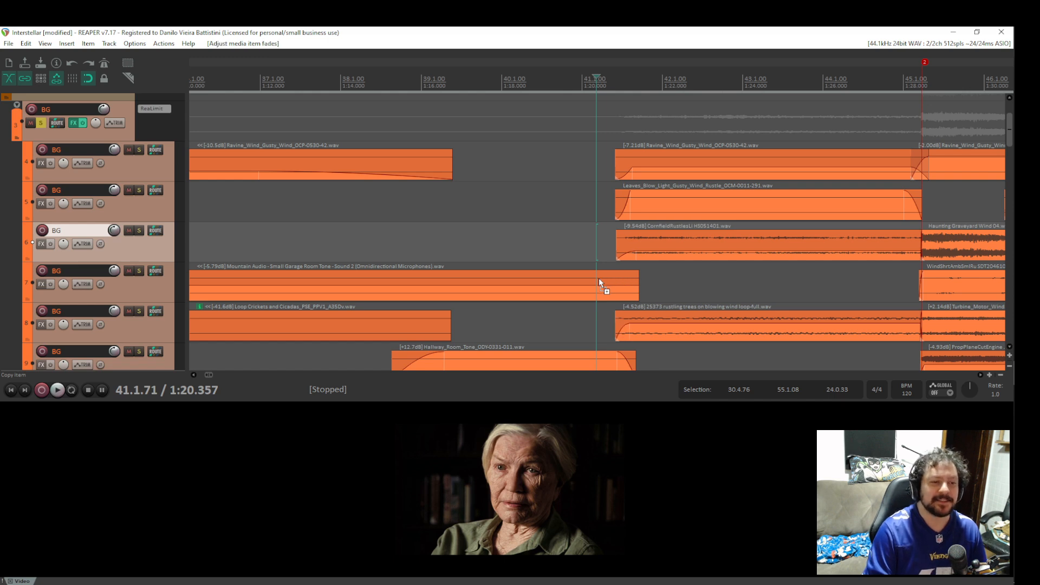
# Examine how the BG layers alternate between the spacecraft exterior and cockpit shots after marker 2.
pyautogui.moveTo(600, 278); pyautogui.dragTo(555, 312)
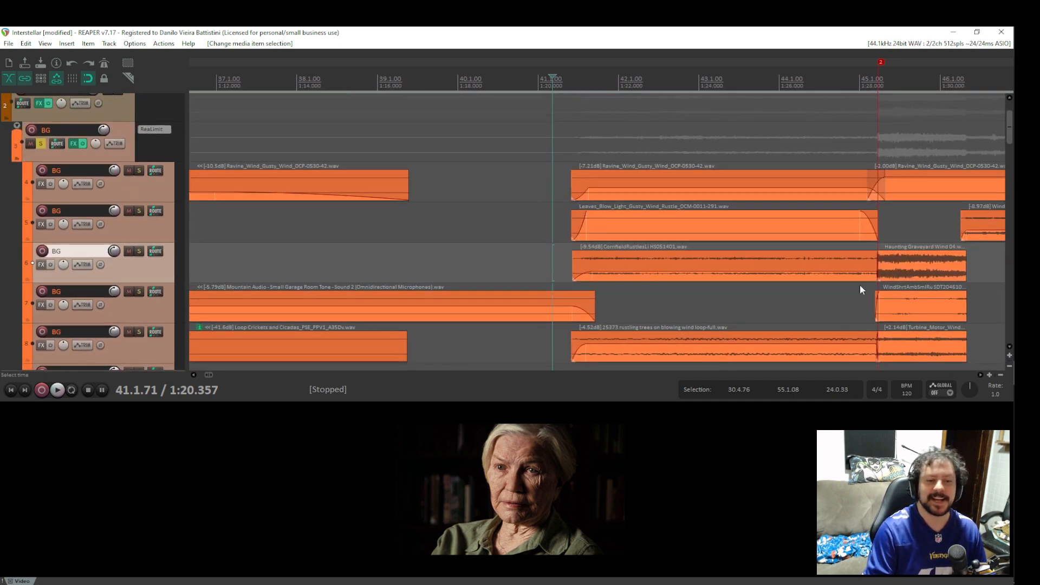
pyautogui.moveTo(860, 287); pyautogui.dragTo(402, 240)
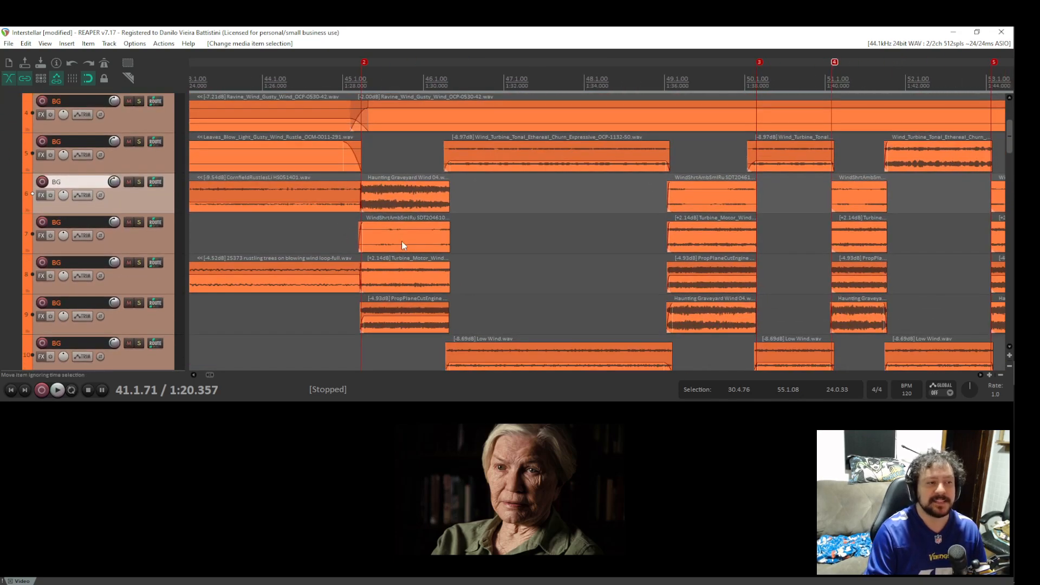
pyautogui.click(372, 156)
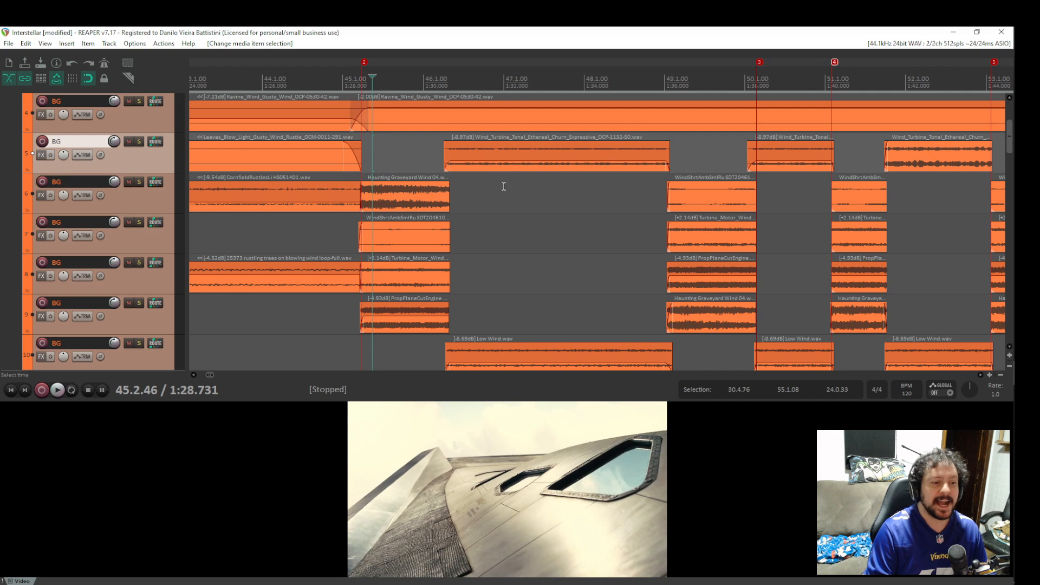
pyautogui.click(521, 187)
pyautogui.click(401, 148)
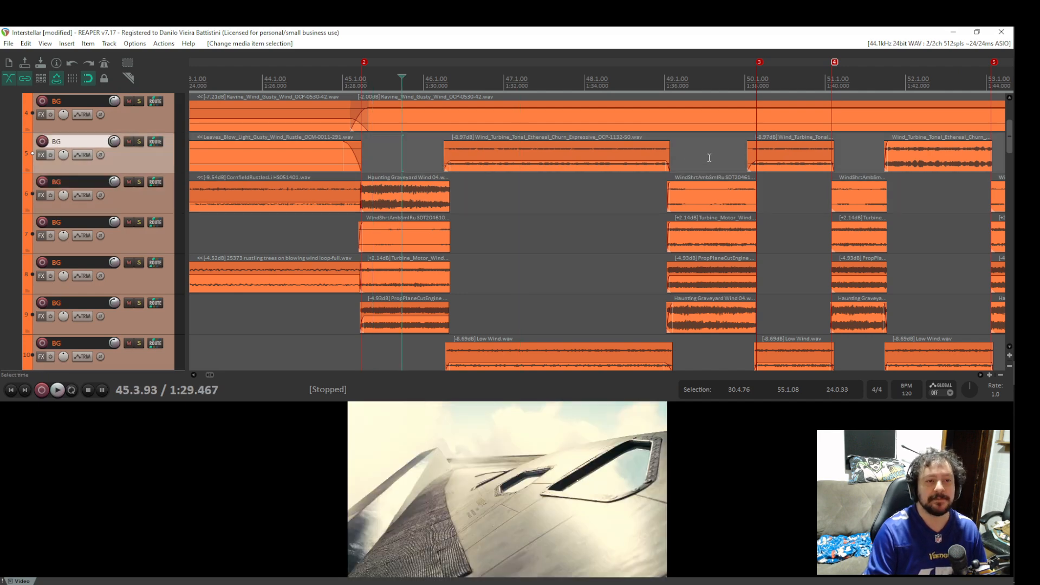
pyautogui.click(679, 148)
pyautogui.click(792, 184)
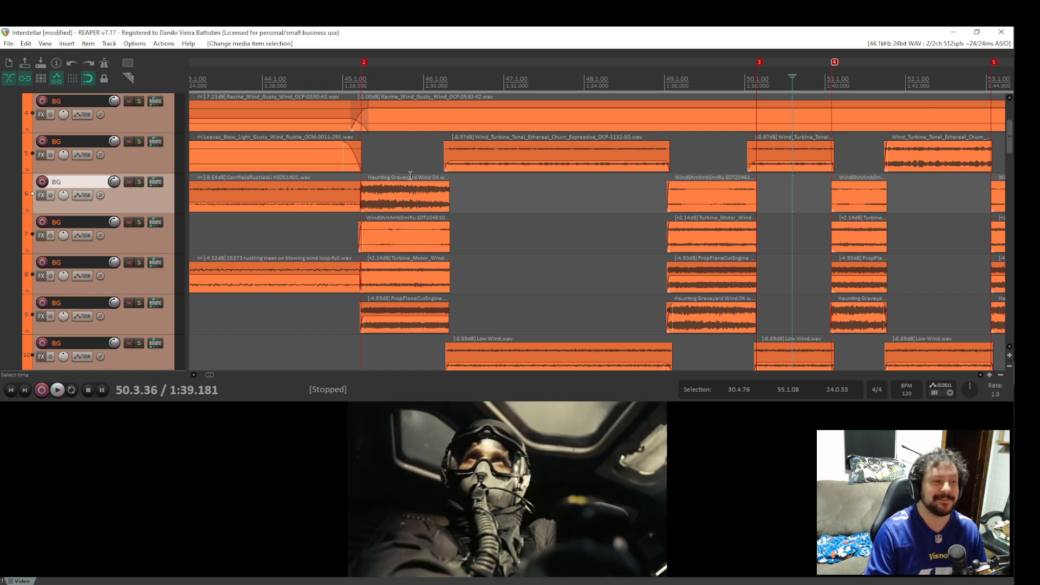
# Play the BG mix from just before marker 2 through the spacecraft exterior into the cockpit shot.
pyautogui.scroll(3, 401, 160)
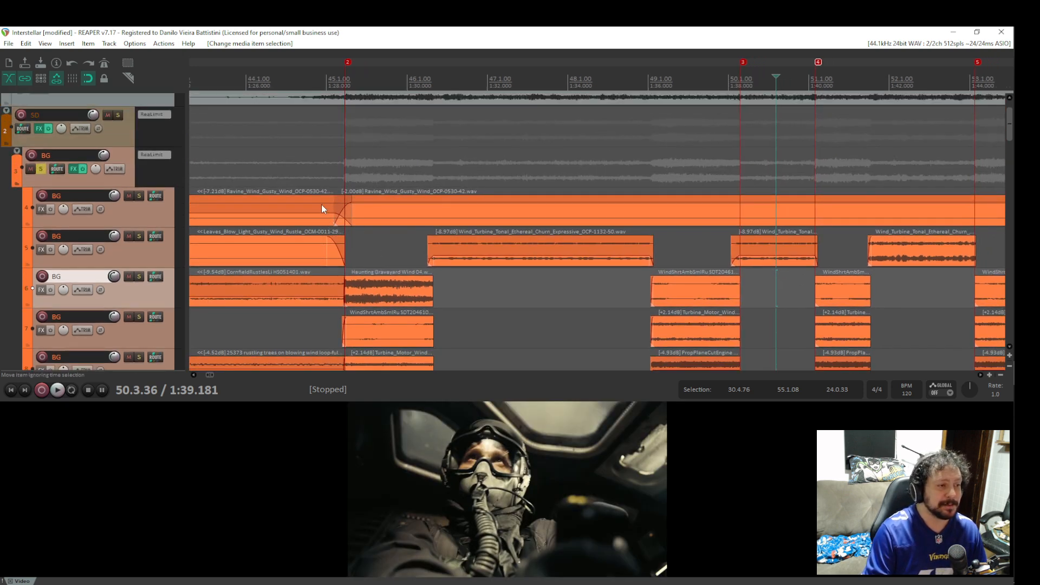
pyautogui.click(325, 163)
pyautogui.press('space')
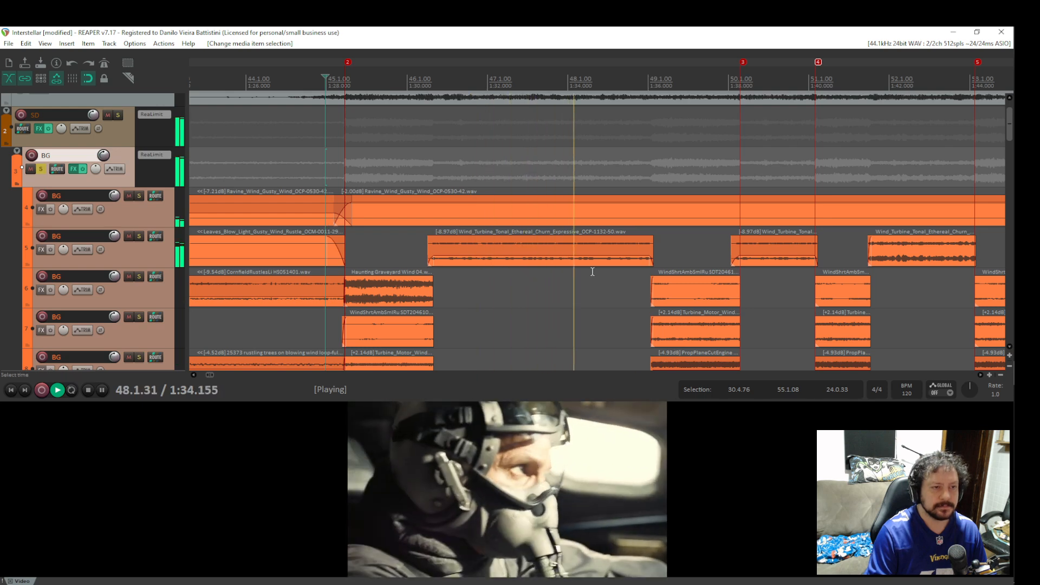
pyautogui.press('space')
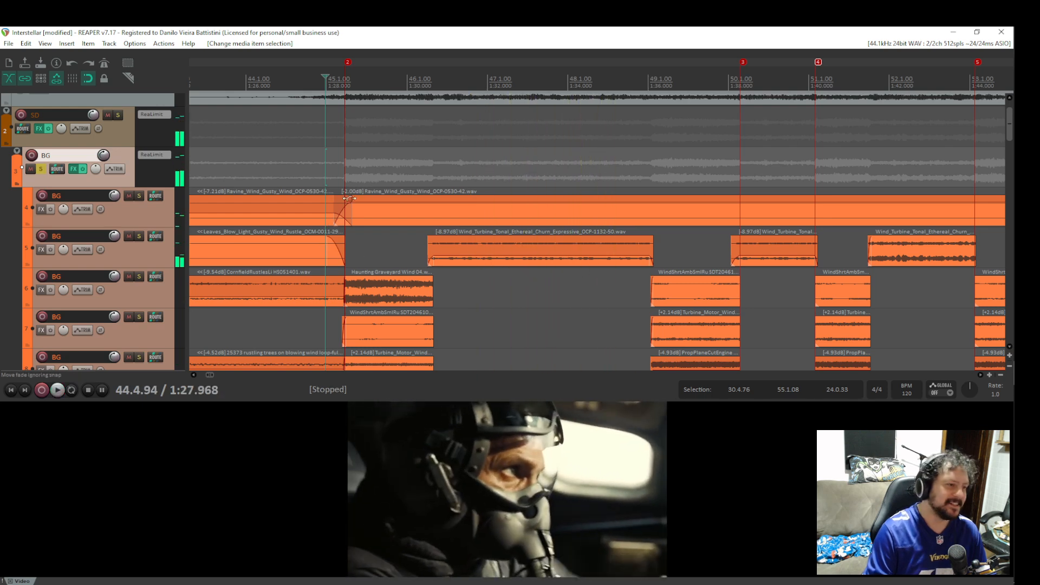
# Play the BG mix from marker 2 over the spacecraft exterior shot and inspect its layers on tracks 5 to 11.
pyautogui.click(342, 166)
pyautogui.press('space')
pyautogui.press('space')
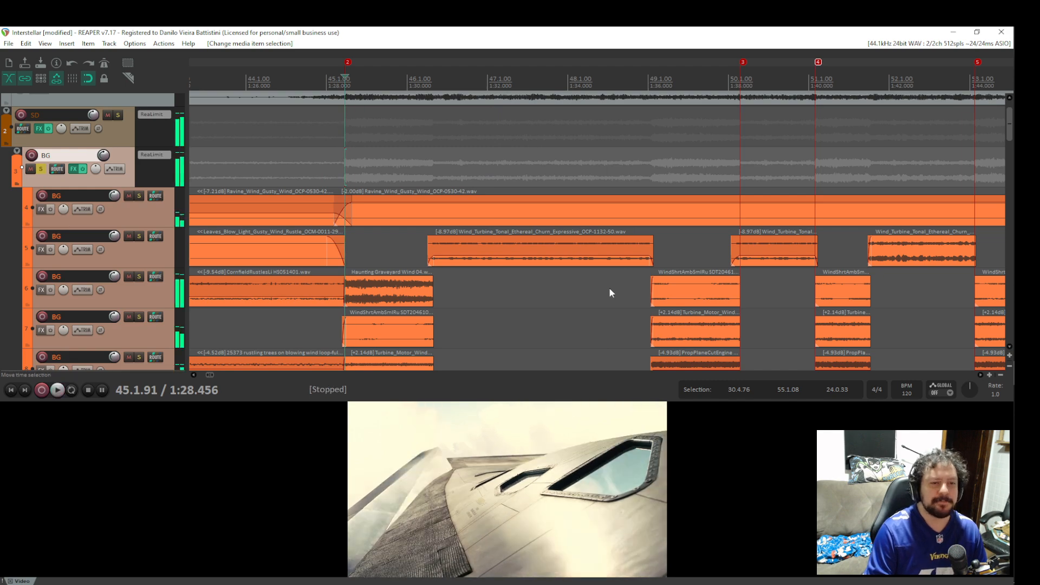
pyautogui.scroll(-4, 583, 174)
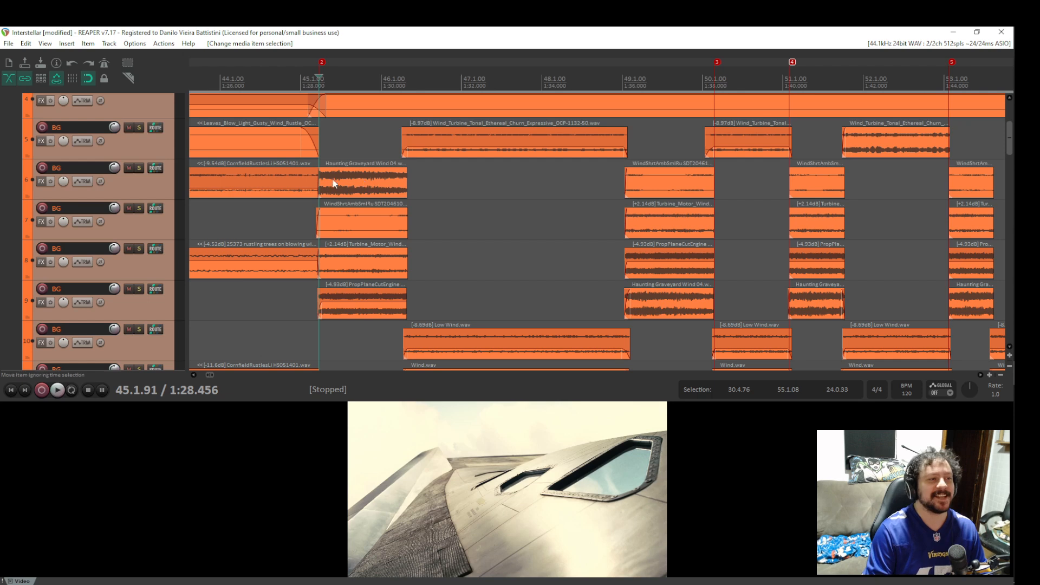
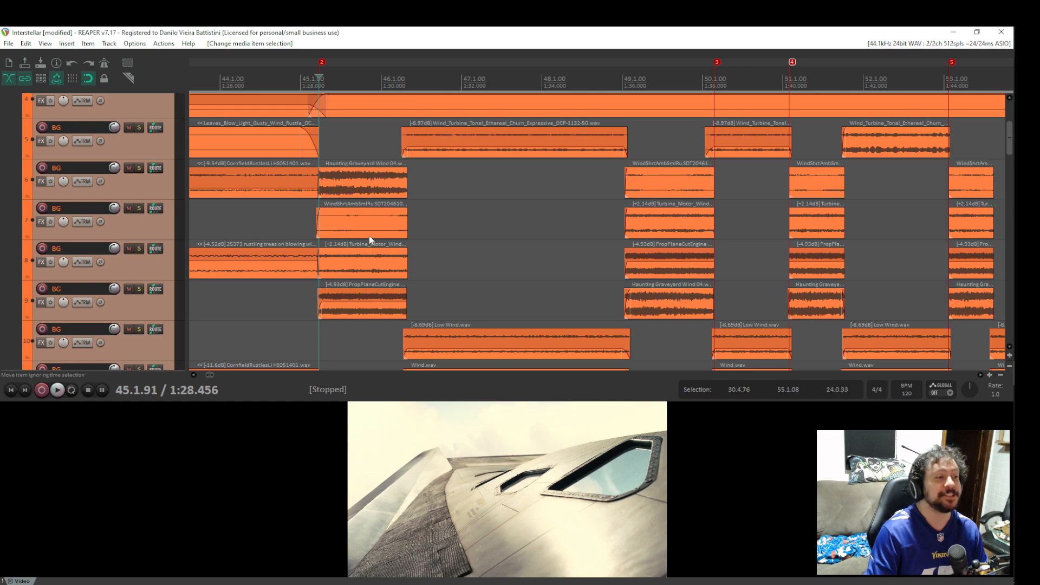
pyautogui.click(311, 221)
pyautogui.scroll(-2, 302, 204)
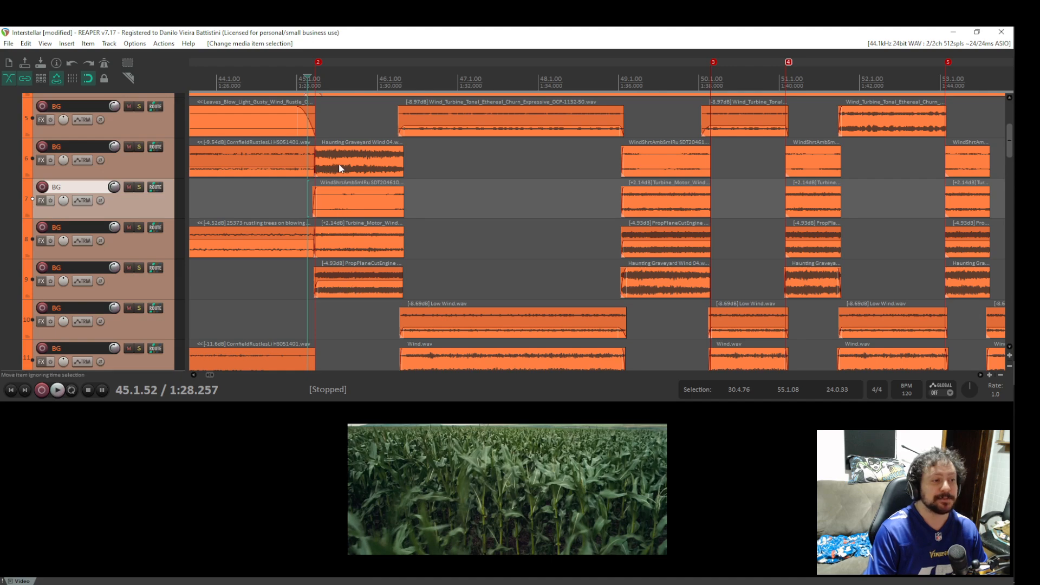
# Play the BG mix from about 1:06, in the room-tone section after marker 1.
pyautogui.moveTo(325, 229); pyautogui.dragTo(549, 224)
pyautogui.moveTo(400, 195); pyautogui.dragTo(616, 209)
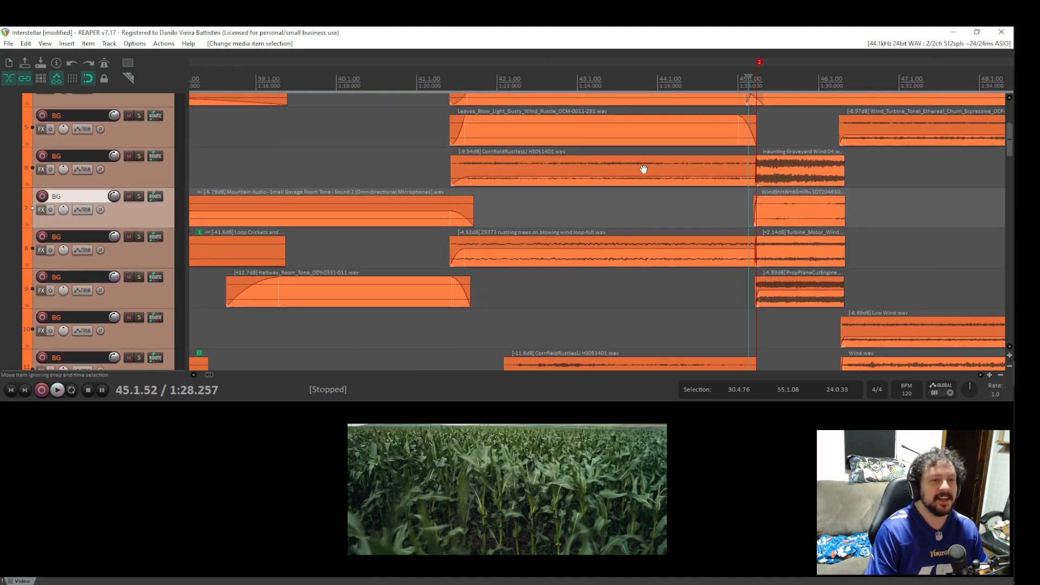
pyautogui.moveTo(643, 170); pyautogui.dragTo(638, 317)
pyautogui.scroll(-3, 578, 199)
pyautogui.scroll(-2, 252, 116)
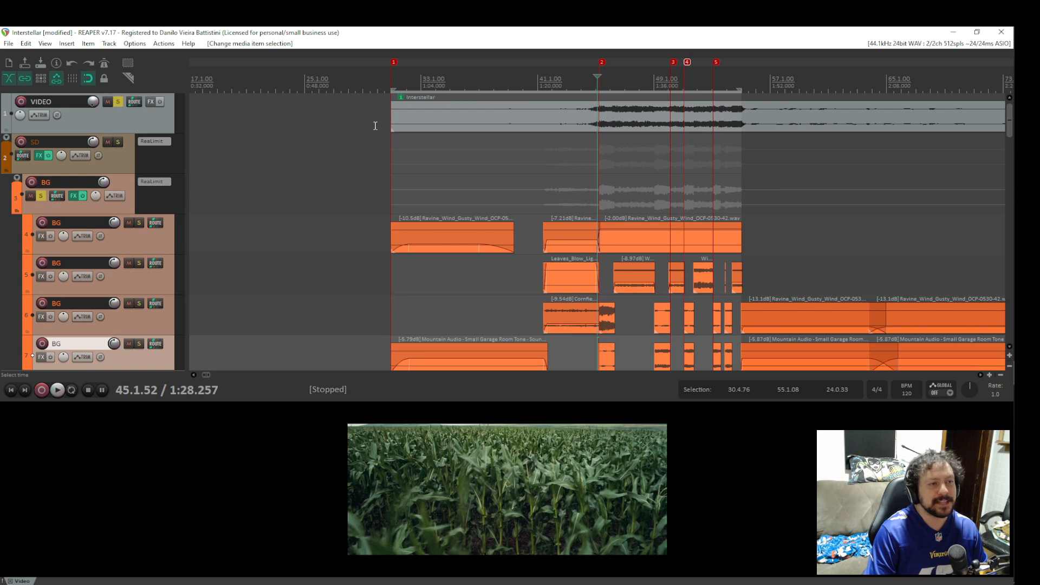
pyautogui.click(440, 144)
pyautogui.press('space')
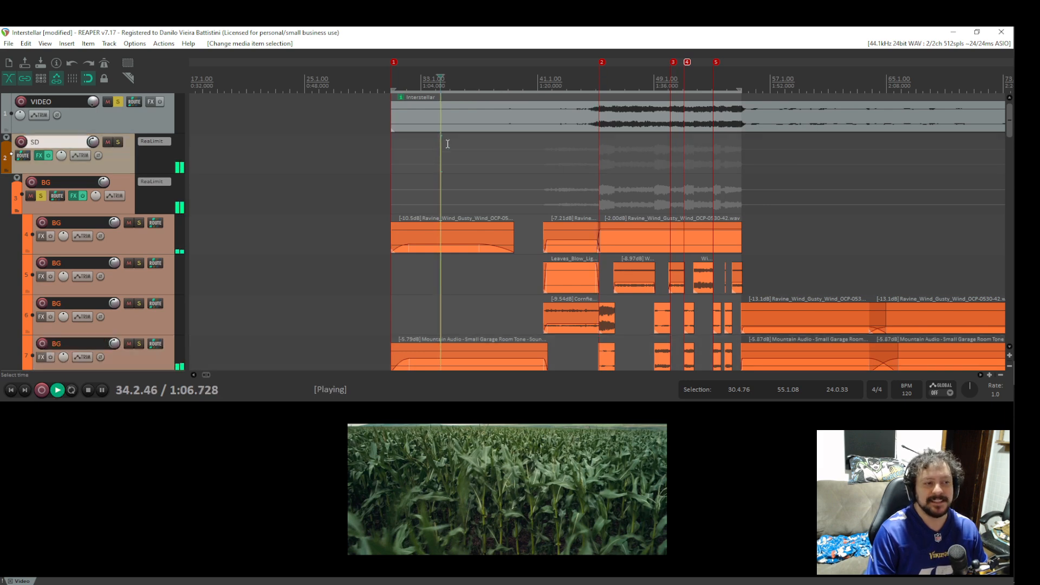
pyautogui.press('space')
# Play the BG mix from the cornfield shot at about 1:23 across marker 2 into the spacecraft exterior.
pyautogui.click(565, 143)
pyautogui.press('space')
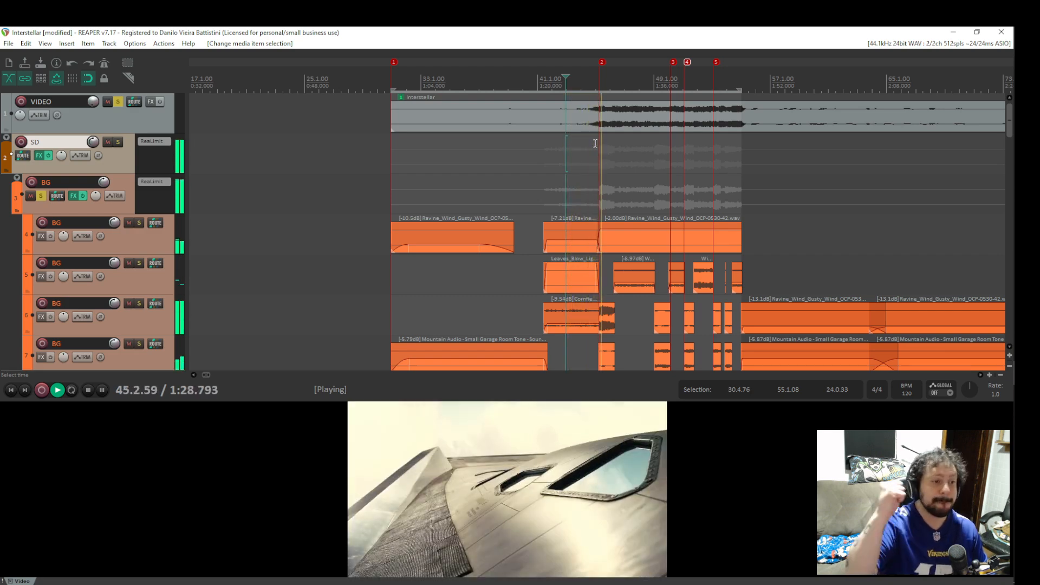
pyautogui.press('space')
# Solo track 4 with the Ravine_Wind_Gusty clips and play it from the cornfield shot.
pyautogui.scroll(6, 601, 149)
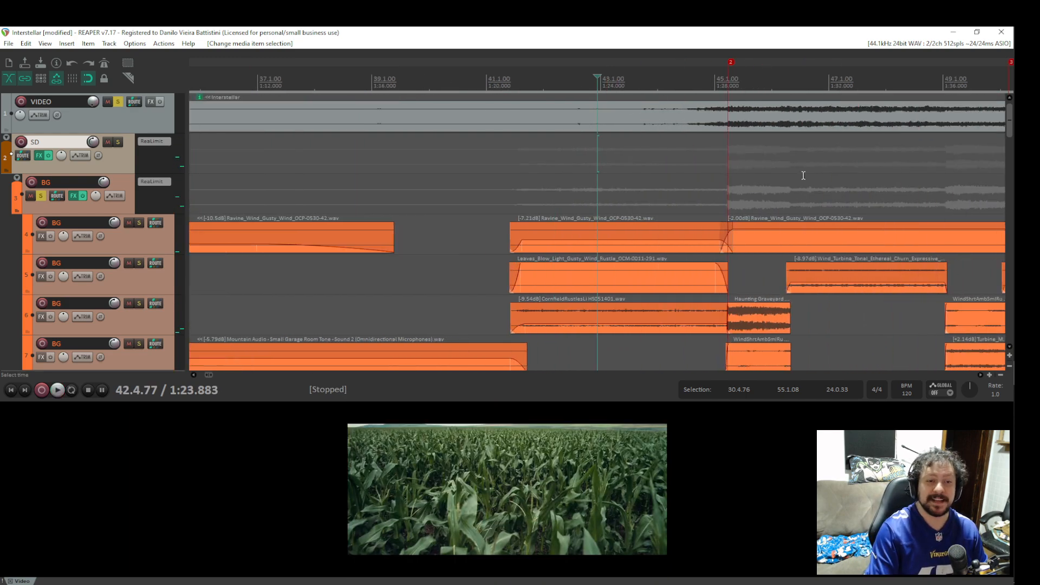
pyautogui.scroll(-3, 636, 135)
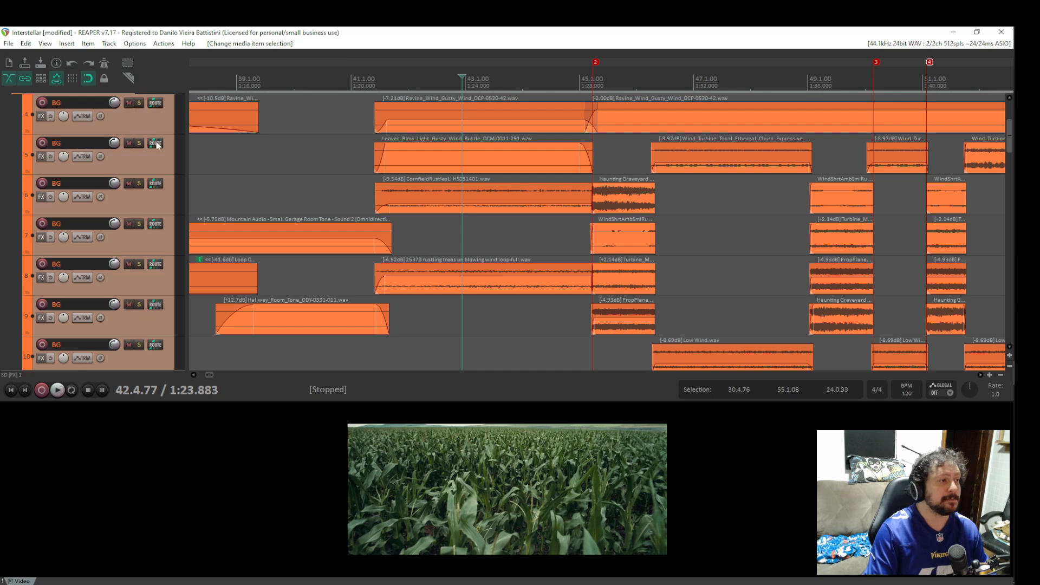
pyautogui.click(144, 103)
pyautogui.click(138, 103)
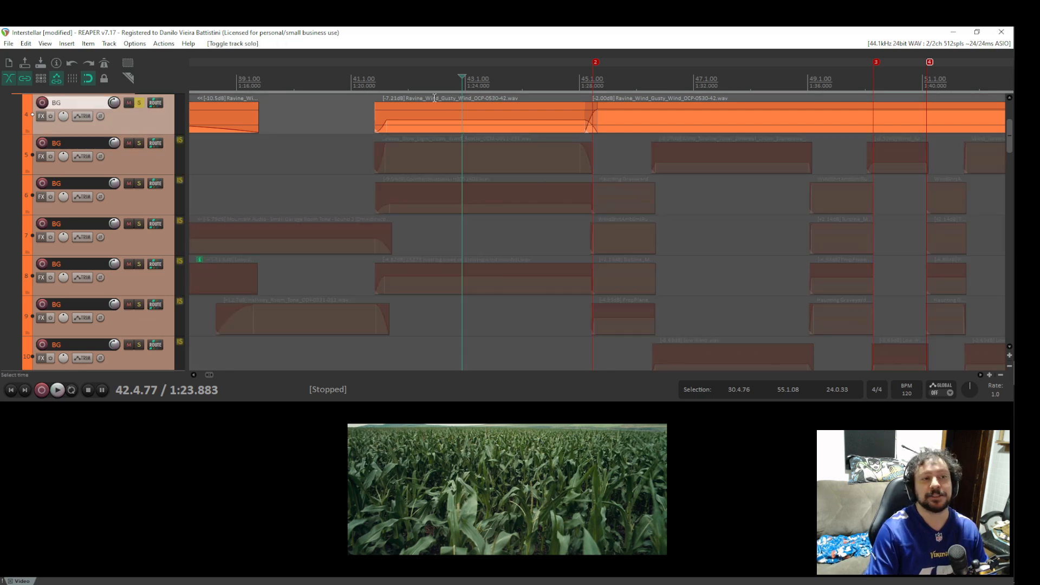
pyautogui.moveTo(702, 100); pyautogui.dragTo(649, 107)
pyautogui.press('space')
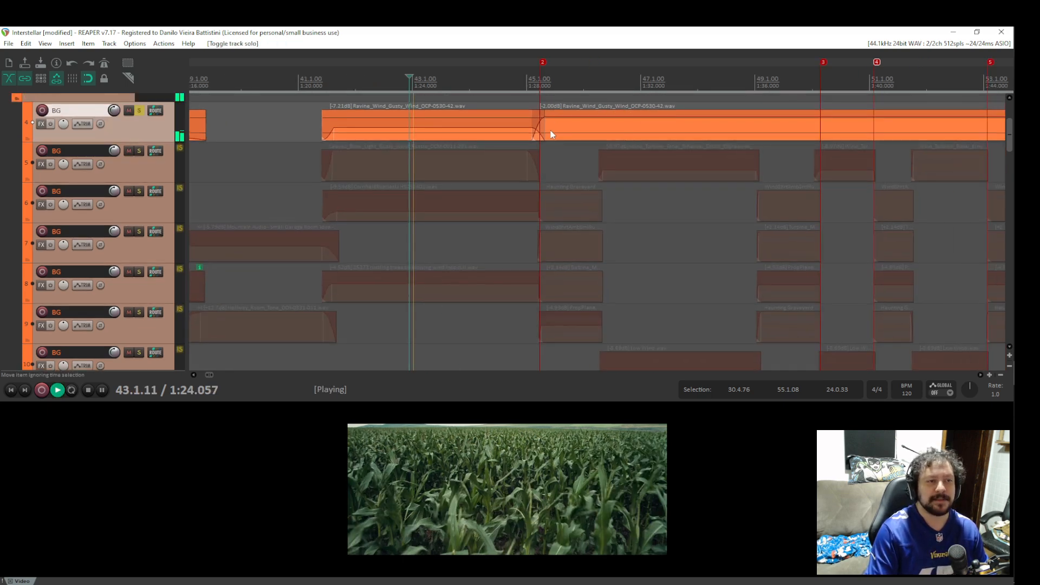
pyautogui.press('space')
# Play the soloed ravine wind from just before marker 2 through the exterior into the cockpit shot.
pyautogui.click(533, 104)
pyautogui.press('space')
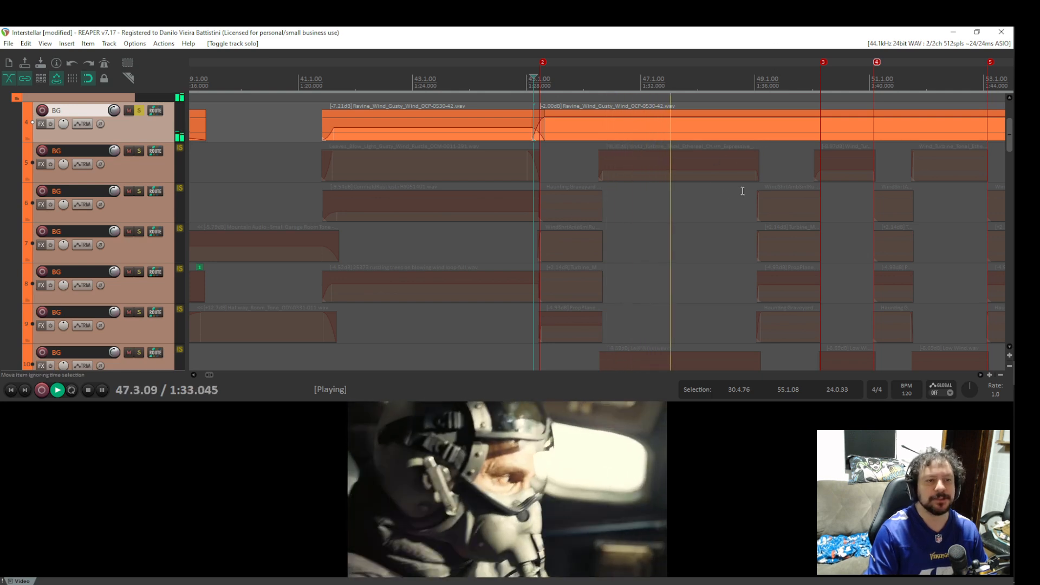
pyautogui.press('space')
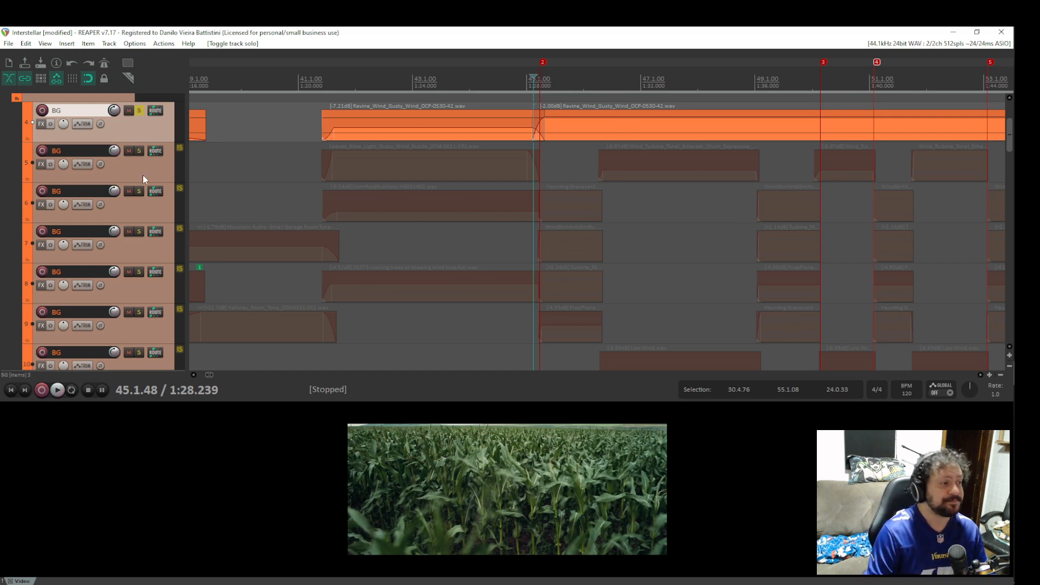
# Switch the solo from track 4 to track 6 and play the change from cornfield rustle to Haunting Graveyard Wind.
pyautogui.click(139, 192)
pyautogui.click(140, 110)
pyautogui.press('space')
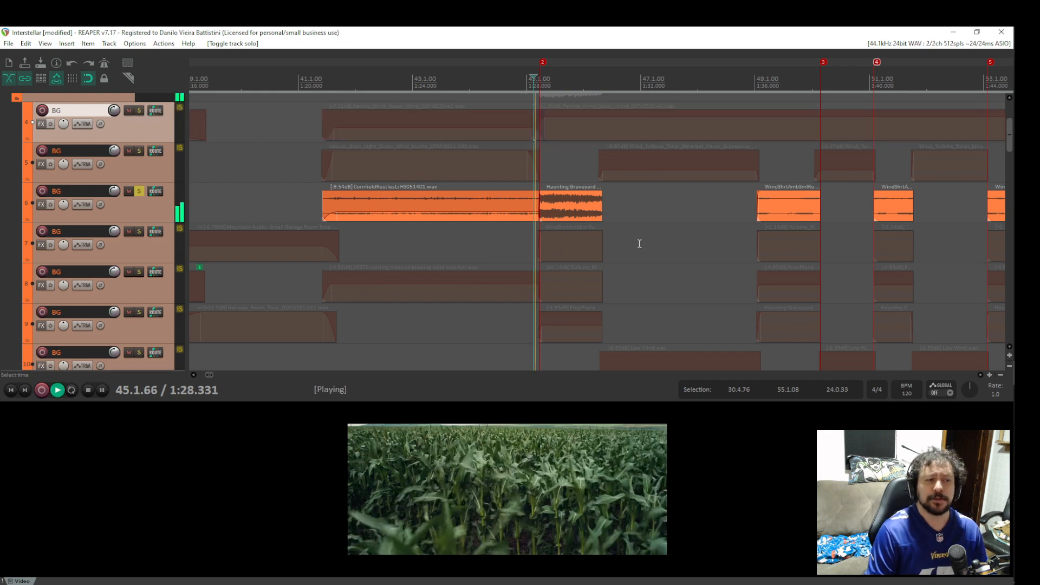
pyautogui.scroll(5, 580, 211)
pyautogui.press('space')
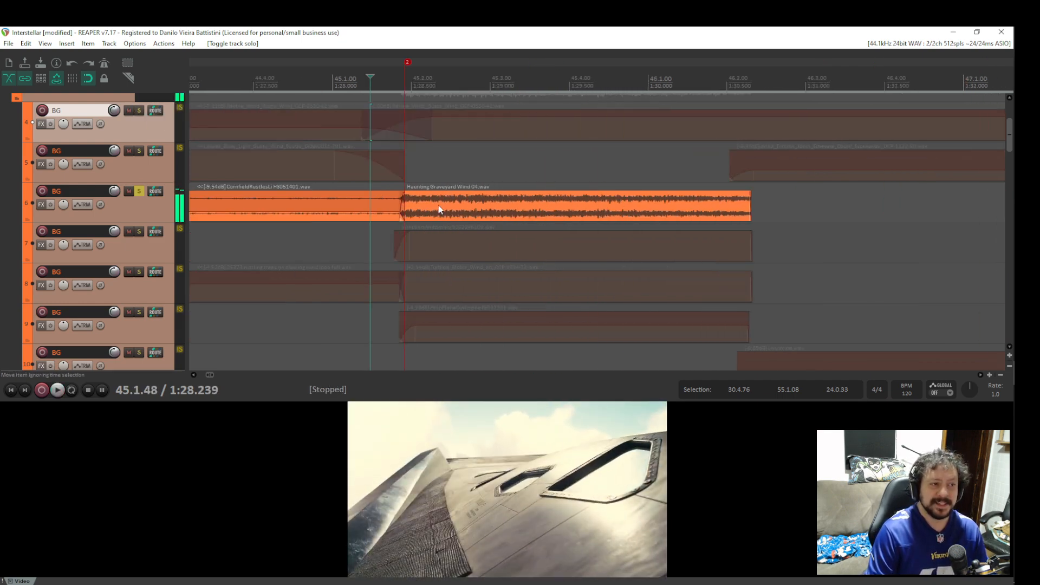
# Enlarge the tracks around marker 2 and replay the soloed entry of the Haunting Graveyard Wind 04 clip twice.
pyautogui.keyDown('ctrl'); pyautogui.scroll(2, 551, 223); pyautogui.keyUp('ctrl')
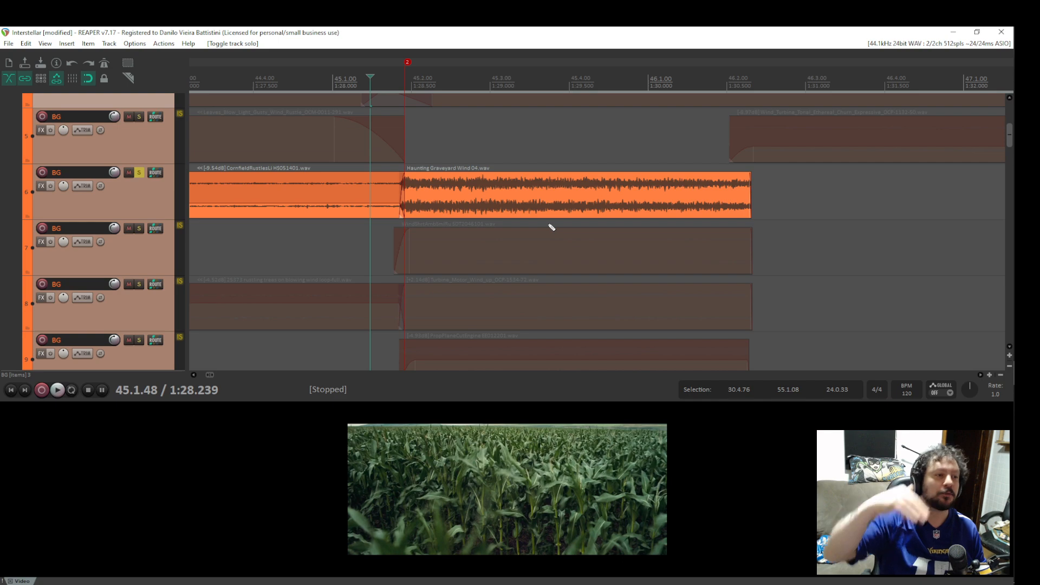
pyautogui.press('space')
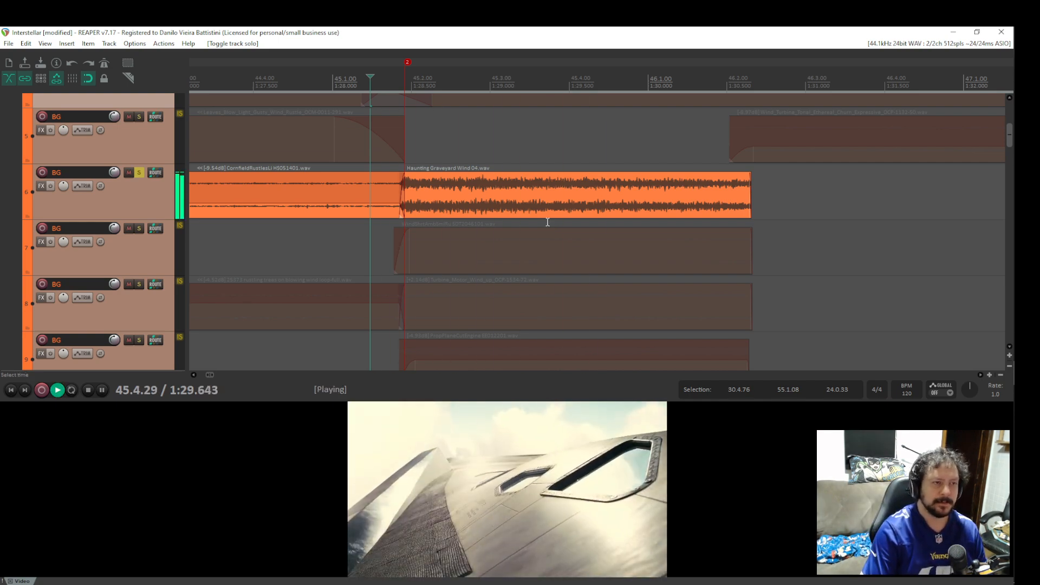
pyautogui.press('space')
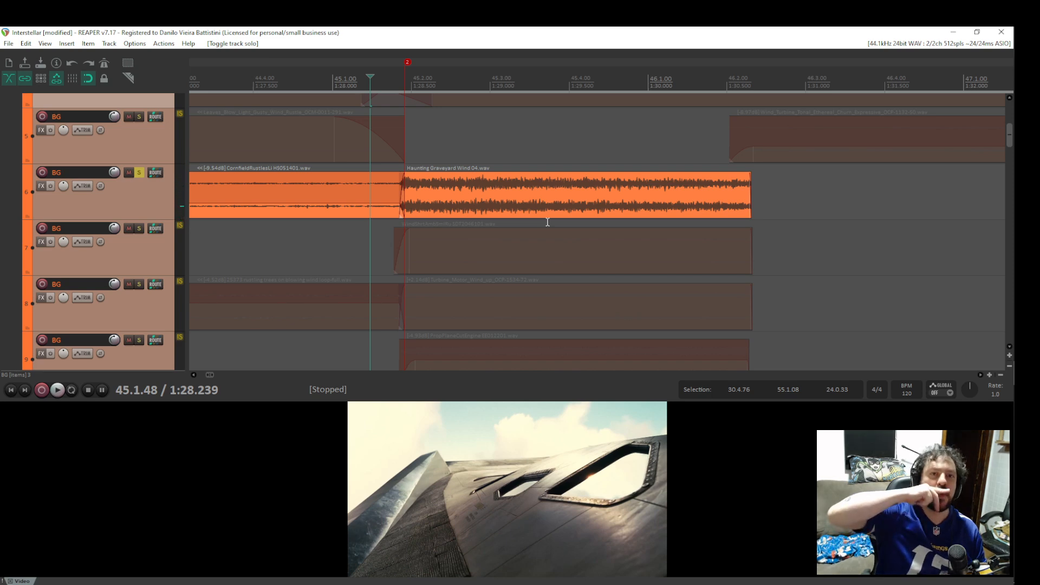
pyautogui.press('space')
pyautogui.press('space')
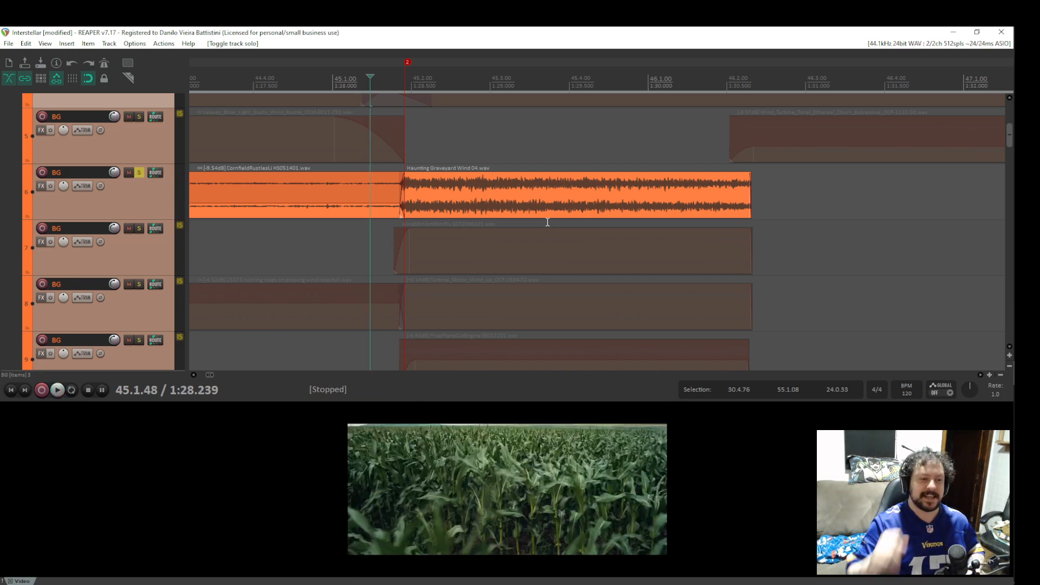
# Examine the shots under the separate wind clips on track 6, from marker 2 to the dark shot after marker 5.
pyautogui.click(549, 185)
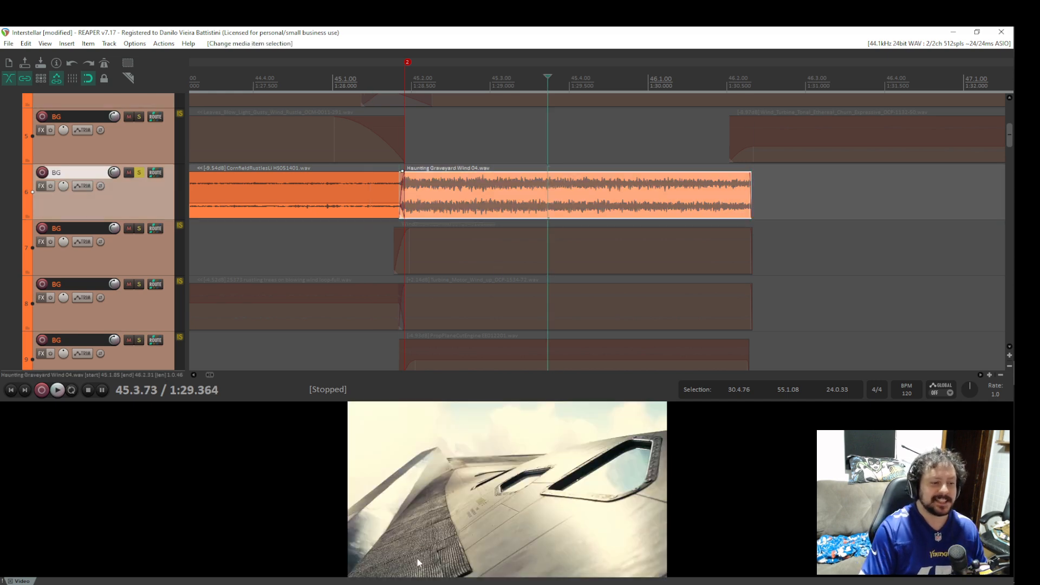
pyautogui.scroll(-6, 721, 263)
pyautogui.click(755, 200)
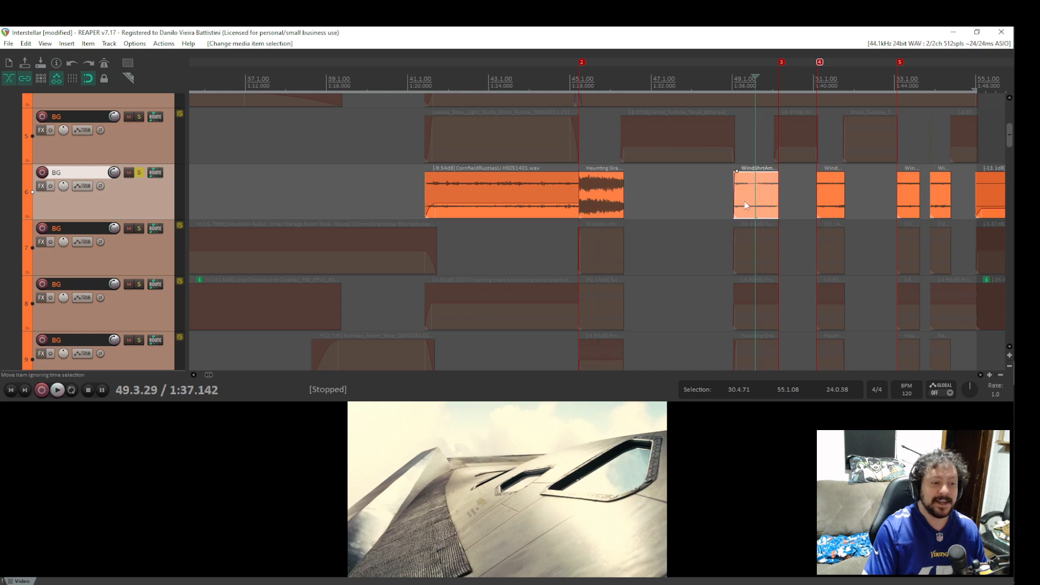
pyautogui.click(832, 195)
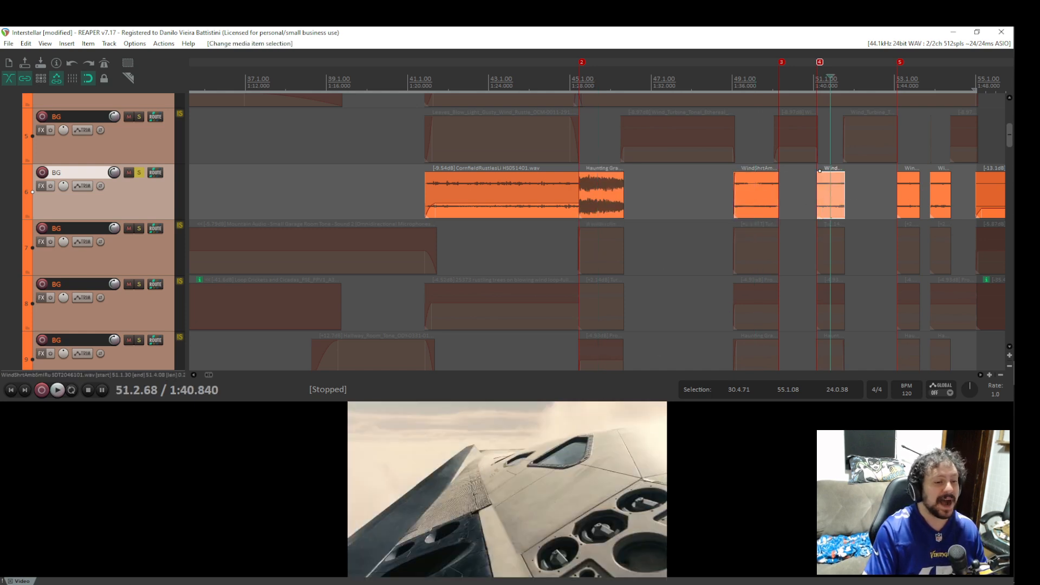
pyautogui.click(909, 134)
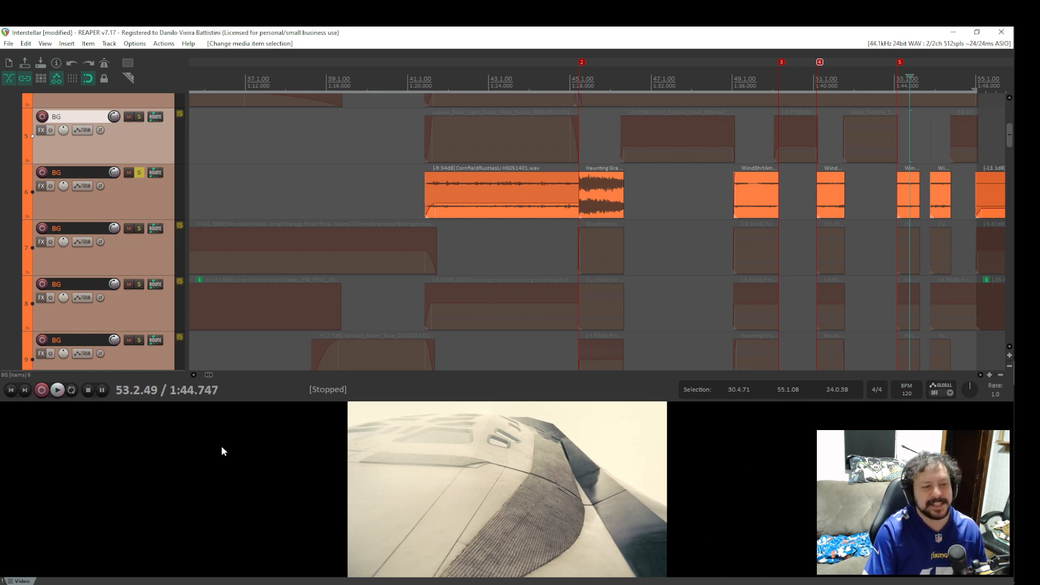
pyautogui.click(934, 117)
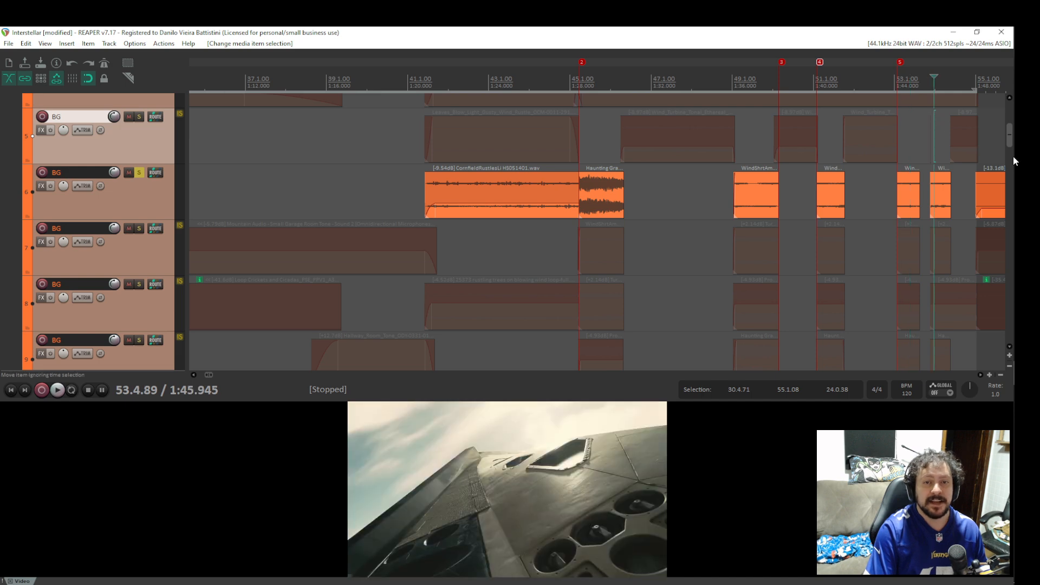
pyautogui.click(993, 133)
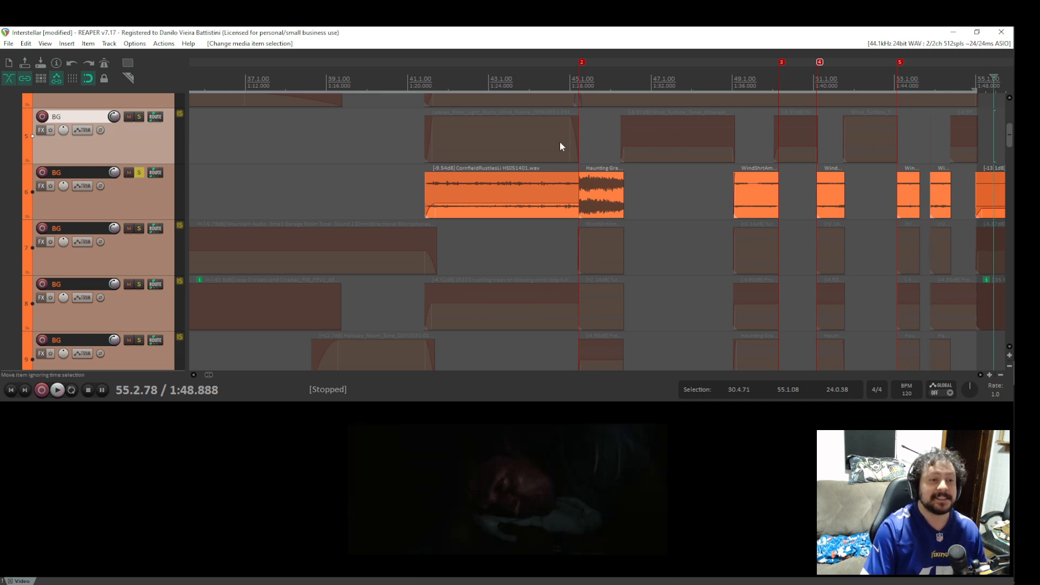
pyautogui.click(593, 130)
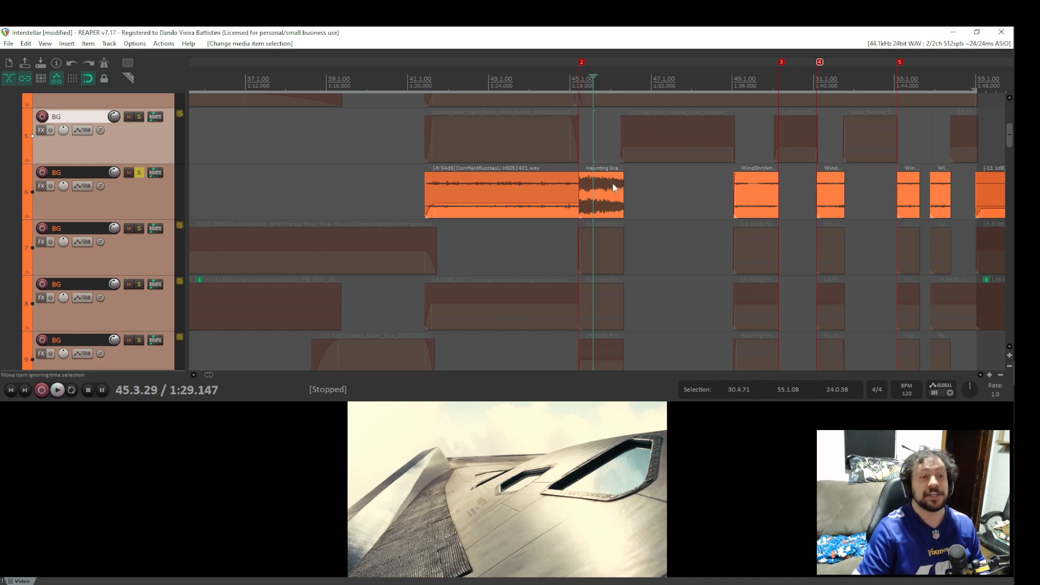
# Review the layout of the BG layers around track 6 and play its soloed wind from the exterior shot at 1:29.
pyautogui.moveTo(592, 277); pyautogui.dragTo(550, 460)
pyautogui.moveTo(639, 210); pyautogui.dragTo(461, 121)
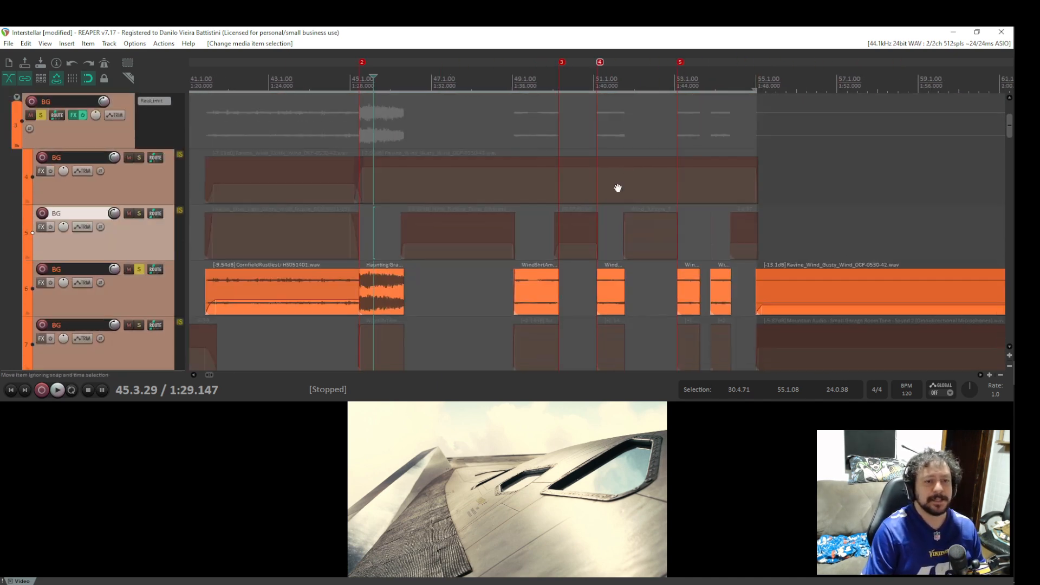
pyautogui.moveTo(618, 188); pyautogui.dragTo(566, 295)
pyautogui.moveTo(657, 229); pyautogui.dragTo(652, 112)
pyautogui.moveTo(472, 230); pyautogui.dragTo(512, 232)
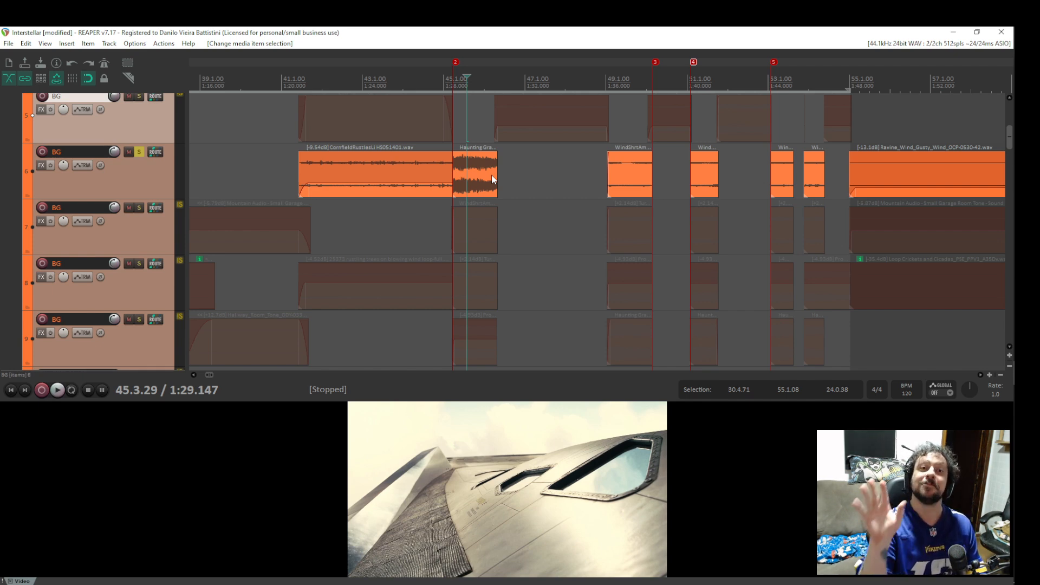
pyautogui.press('space')
pyautogui.press('space')
# Switch the solo from track 6 to track 7 and play its exterior wind clip from just before marker 2.
pyautogui.click(143, 153)
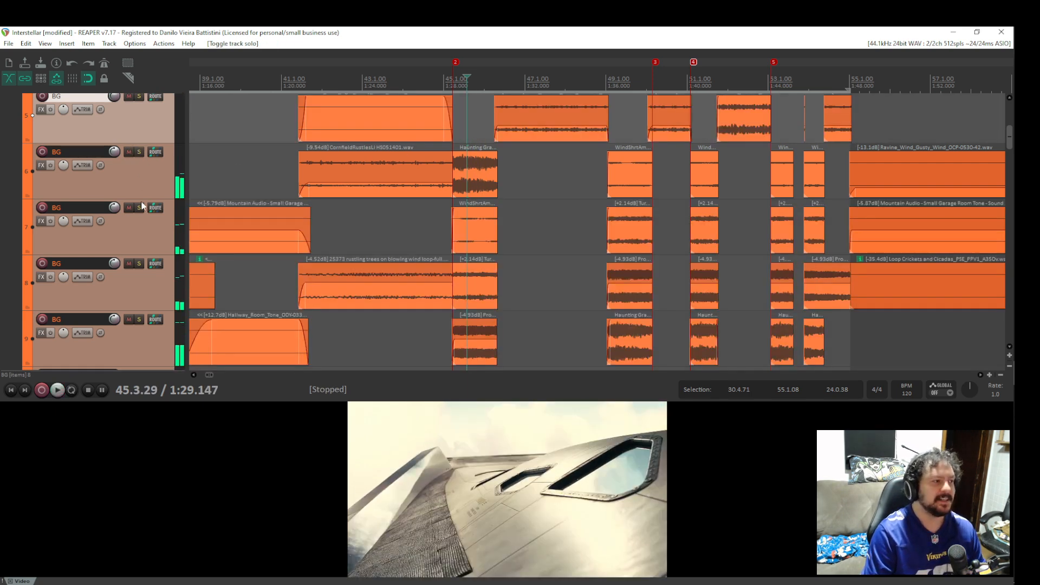
pyautogui.click(139, 209)
pyautogui.scroll(5, 431, 210)
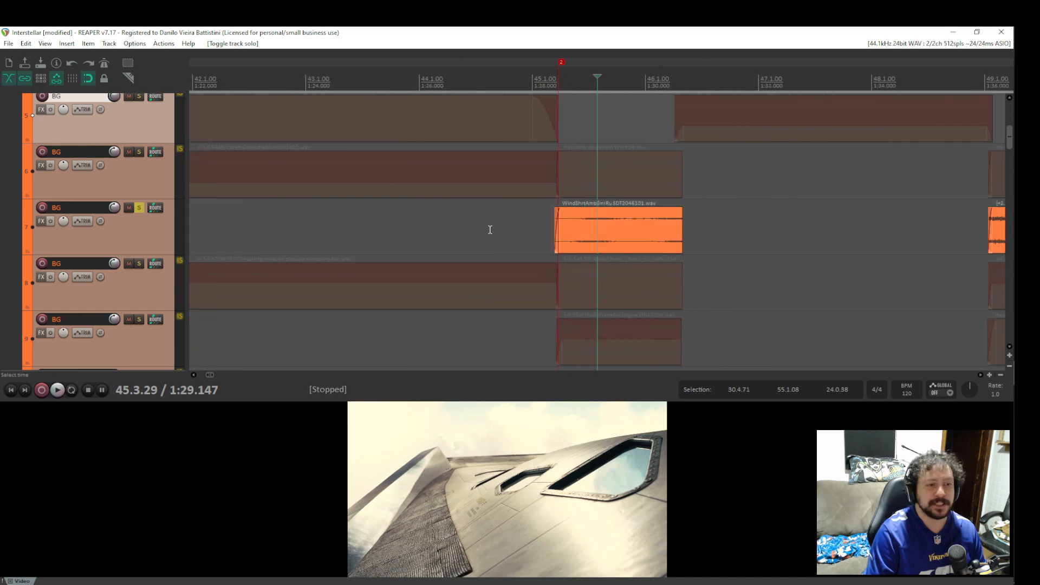
pyautogui.click(461, 221)
pyautogui.press('space')
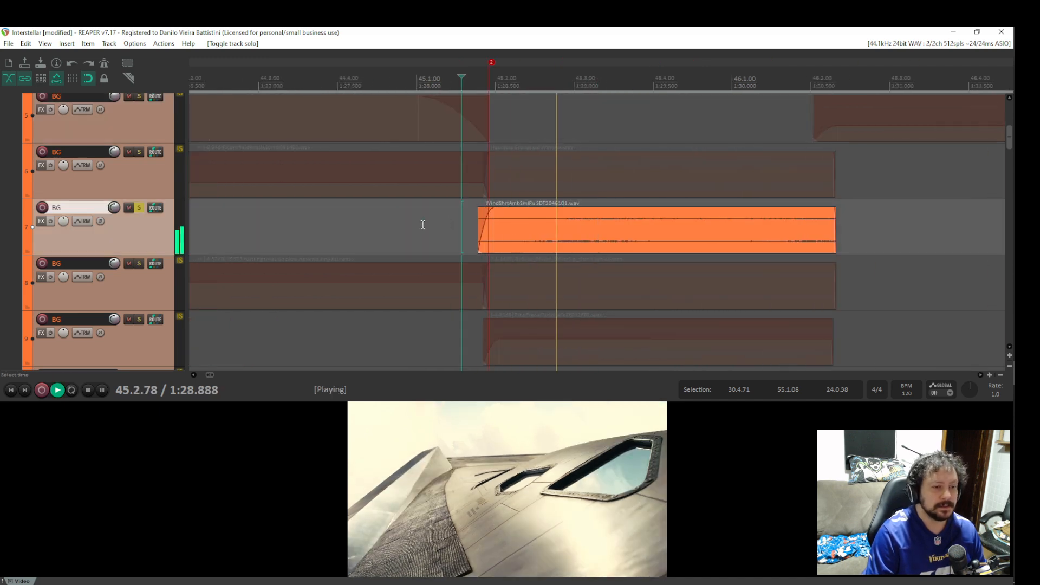
pyautogui.press('space')
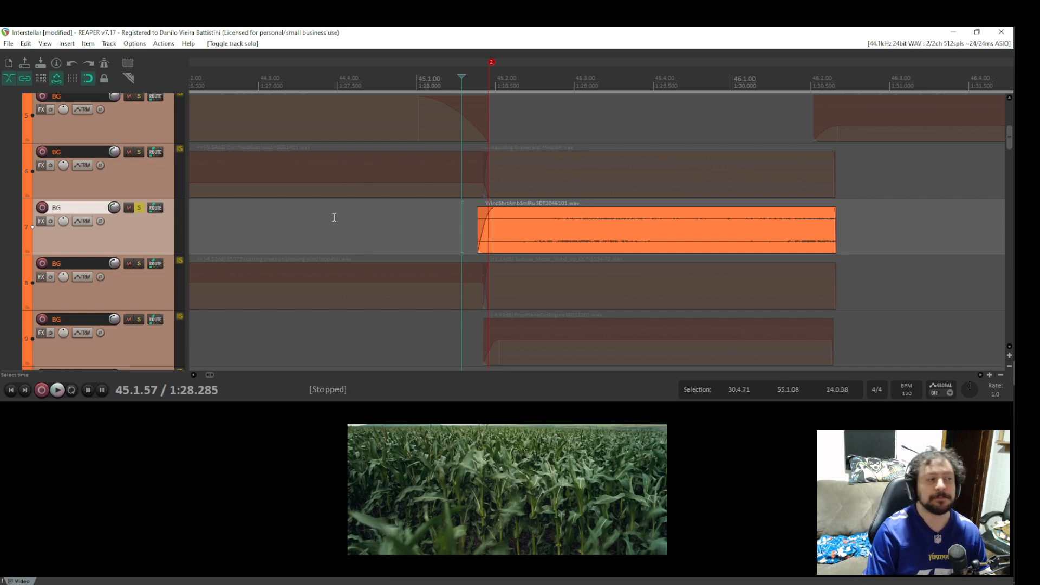
# Switch the solo from track 7 to track 8 and play the rustling trees into the Turbine_Motor_Wind_up clip.
pyautogui.click(139, 264)
pyautogui.click(140, 207)
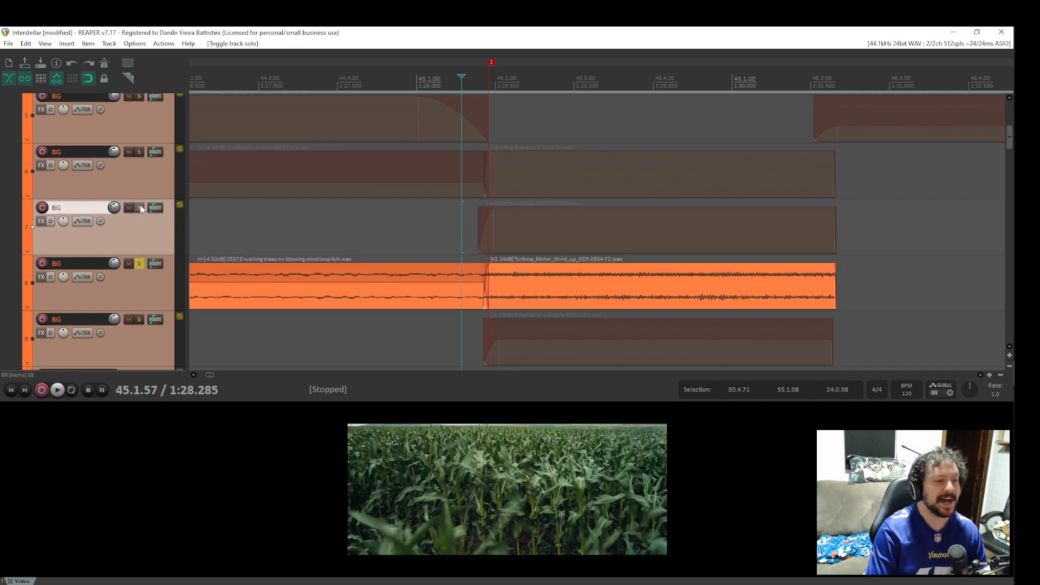
pyautogui.press('space')
pyautogui.press('space')
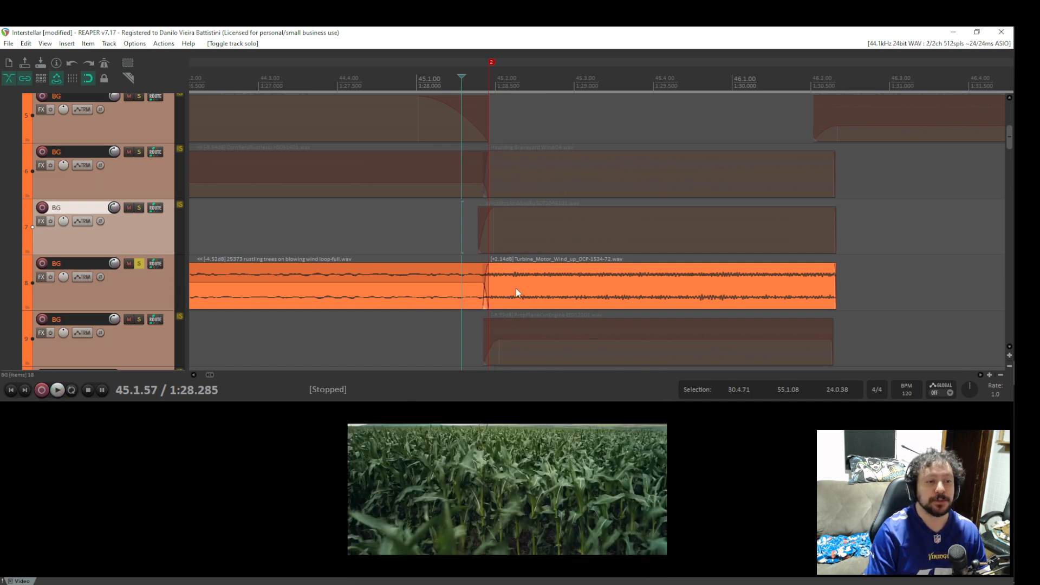
# Select the Turbine_Motor_Wind_up clip on soloed track 8 and play it from just after marker 2.
pyautogui.click(515, 291)
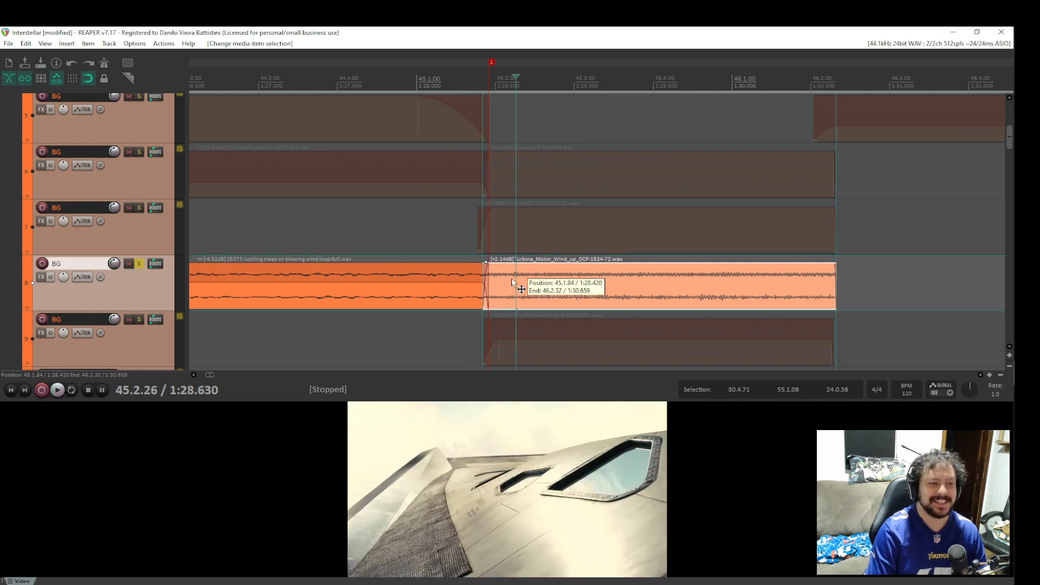
pyautogui.click(512, 279)
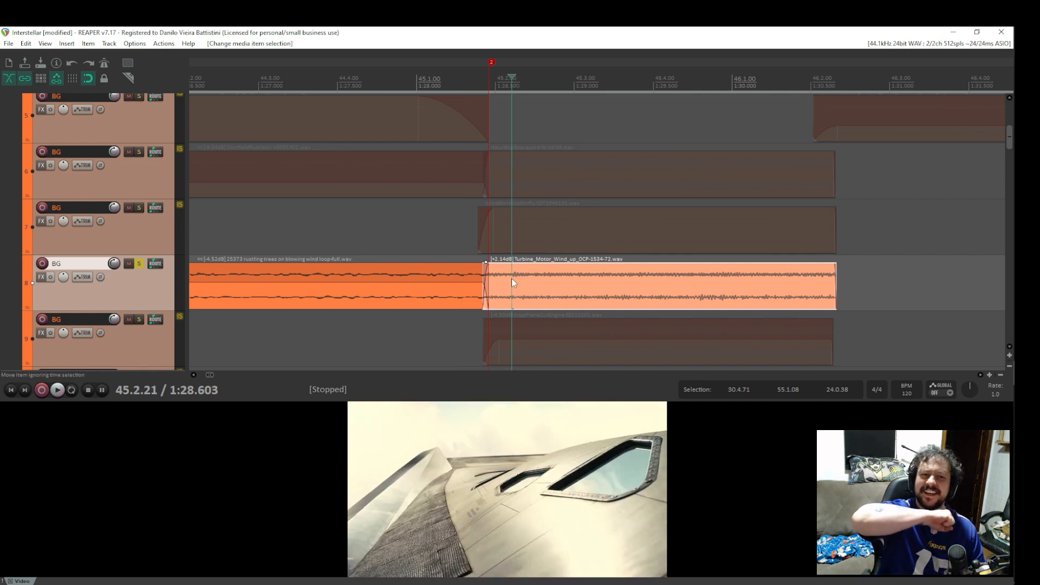
pyautogui.press('space')
pyautogui.press('space')
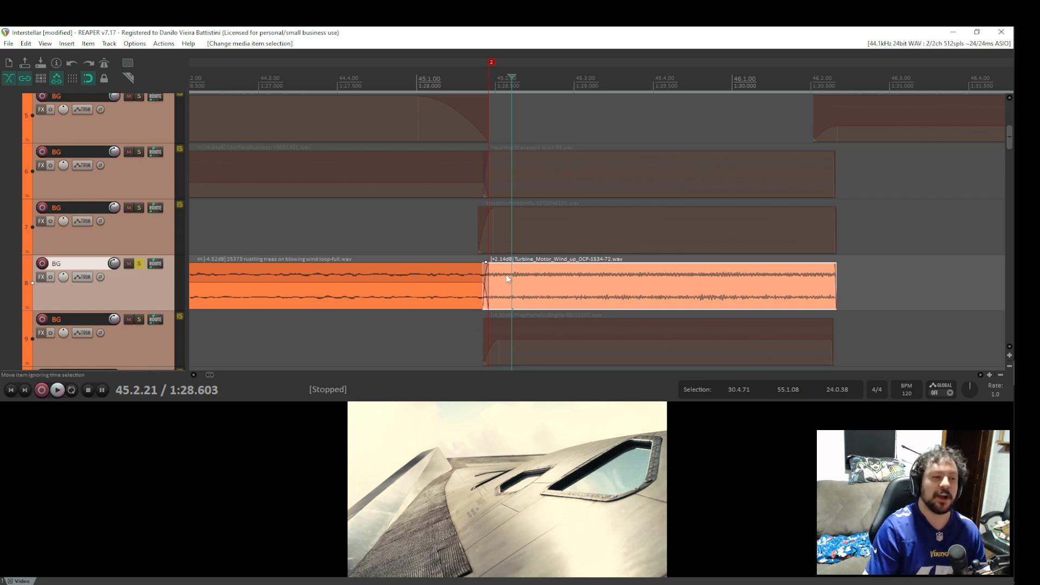
# Solo track 6 together with track 8 and play both across the shot change from just before marker 2.
pyautogui.click(139, 153)
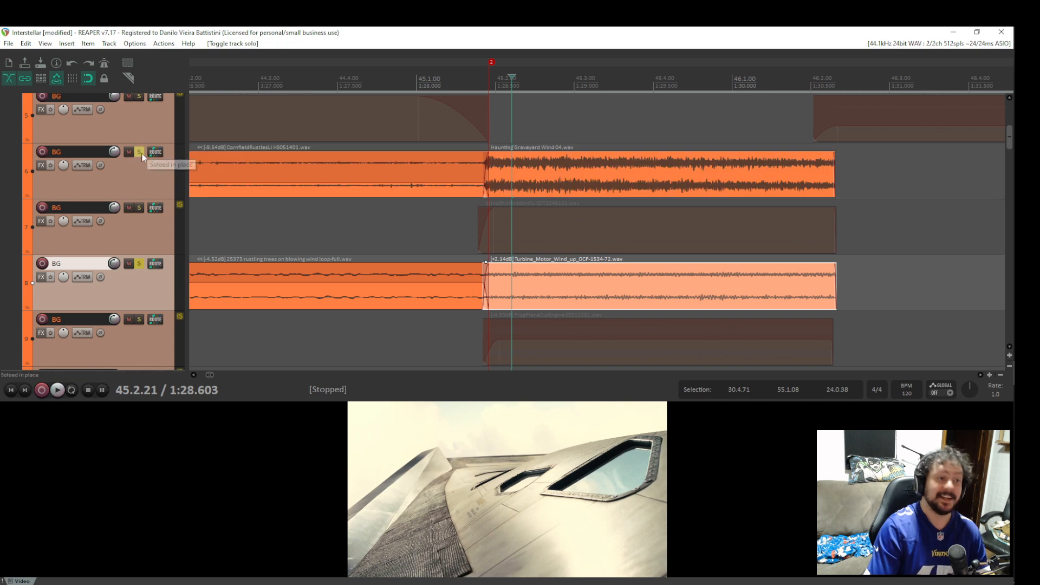
pyautogui.click(474, 212)
pyautogui.press('space')
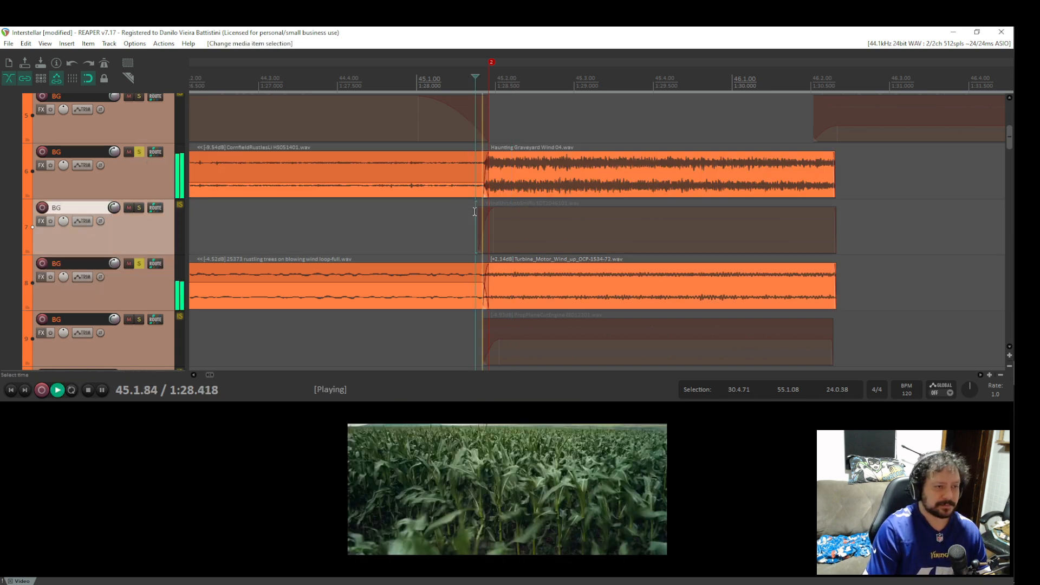
pyautogui.press('space')
# Remove the solo from tracks 6 and 8.
pyautogui.click(139, 151)
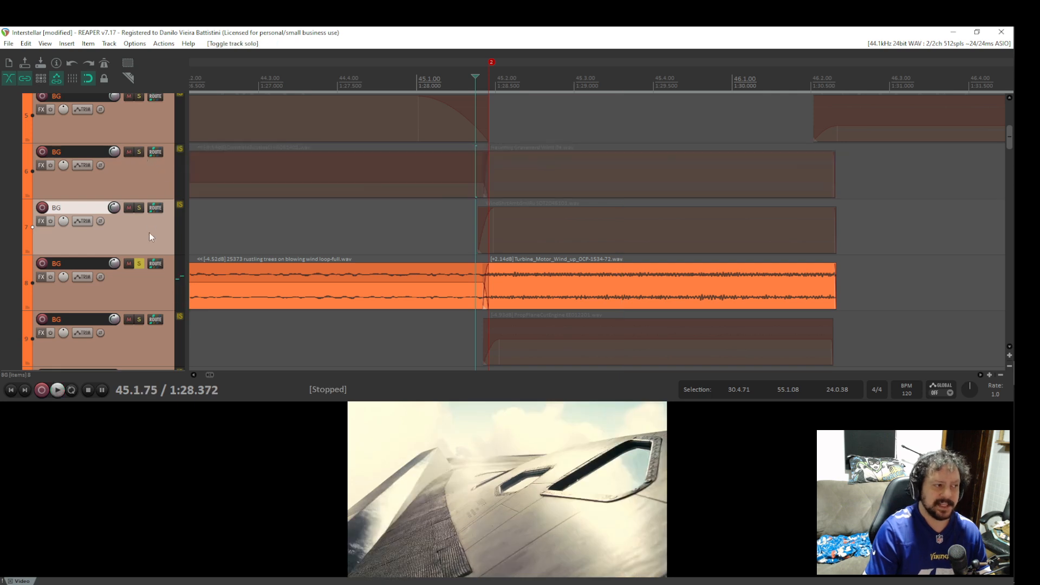
pyautogui.click(144, 267)
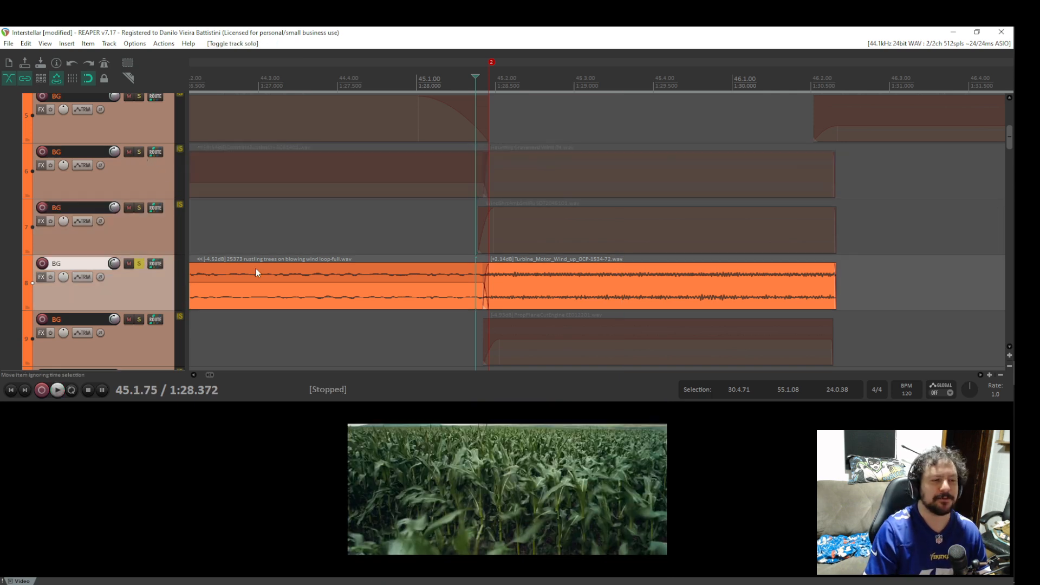
pyautogui.click(139, 264)
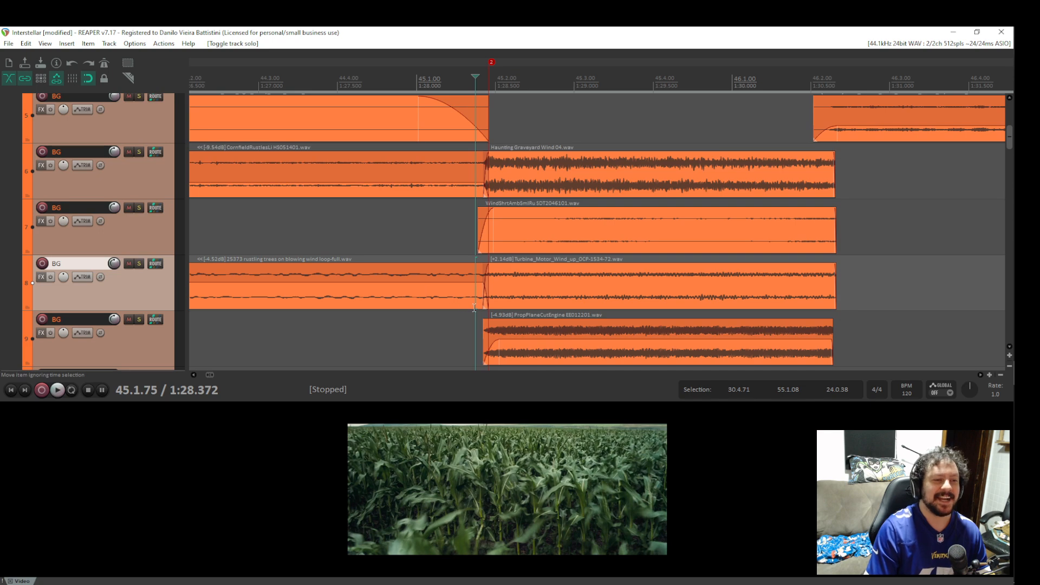
# Solo BG track 9 and listen to the PropPlaneCutEngine item on its own from 45.1.75.
pyautogui.scroll(-3, 163, 217)
pyautogui.click(139, 146)
pyautogui.press('space')
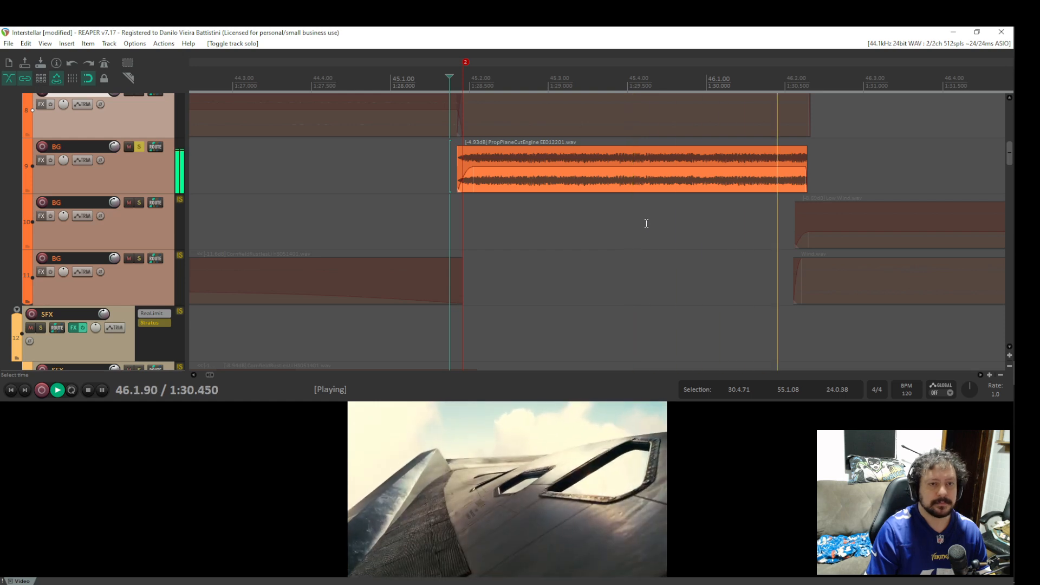
pyautogui.press('space')
# Also solo BG track 8 and listen to the Turbine_Motor_Wind_up item together with the PropPlaneCutEngine item.
pyautogui.moveTo(494, 259); pyautogui.dragTo(432, 299)
pyautogui.scroll(3, 237, 185)
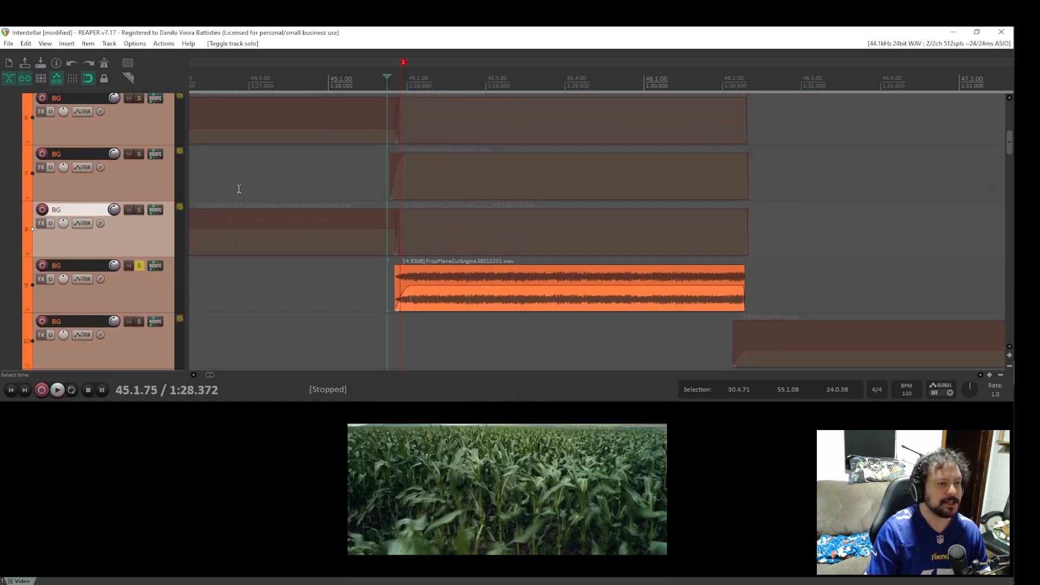
pyautogui.click(139, 210)
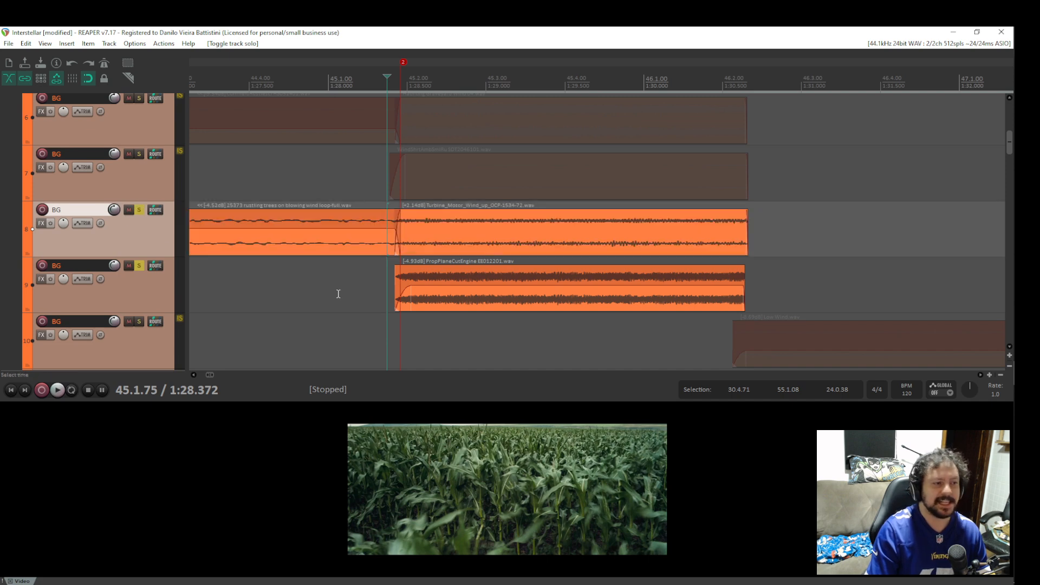
pyautogui.press('space')
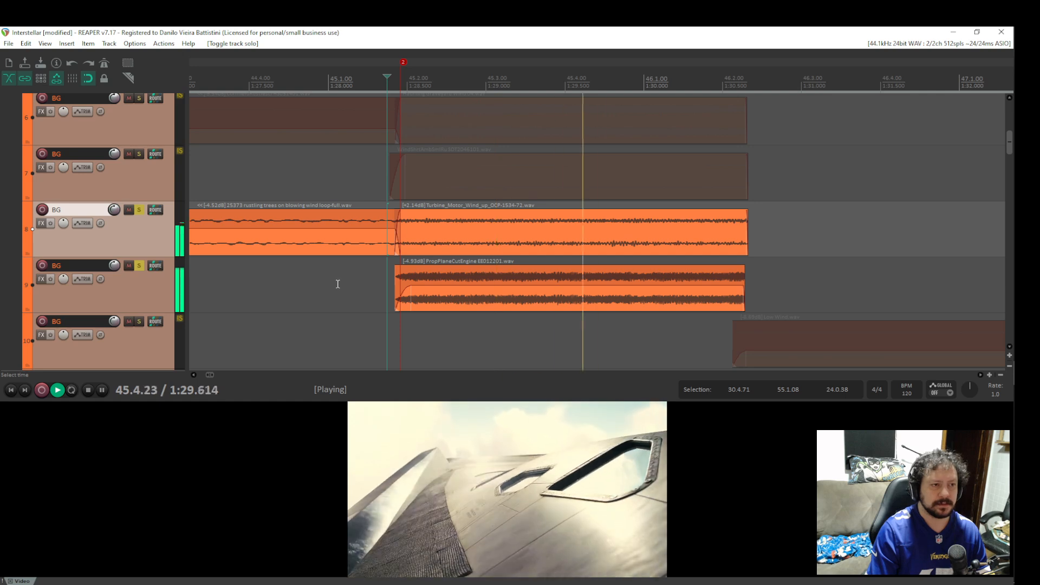
pyautogui.press('space')
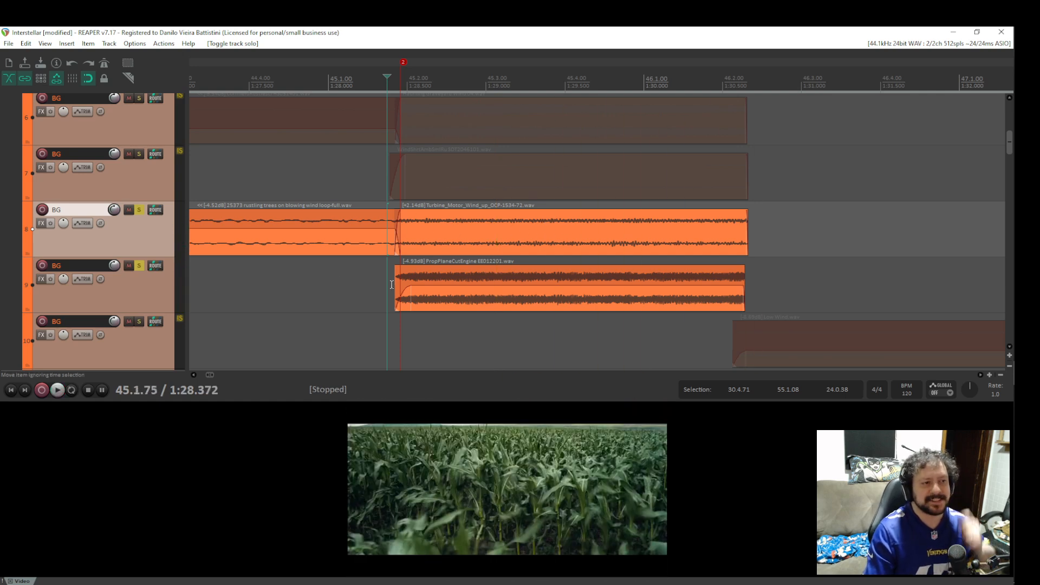
# Unsolo BG track 9 and listen to the Turbine_Motor_Wind_up item by itself.
pyautogui.click(140, 267)
pyautogui.press('space')
pyautogui.press('space')
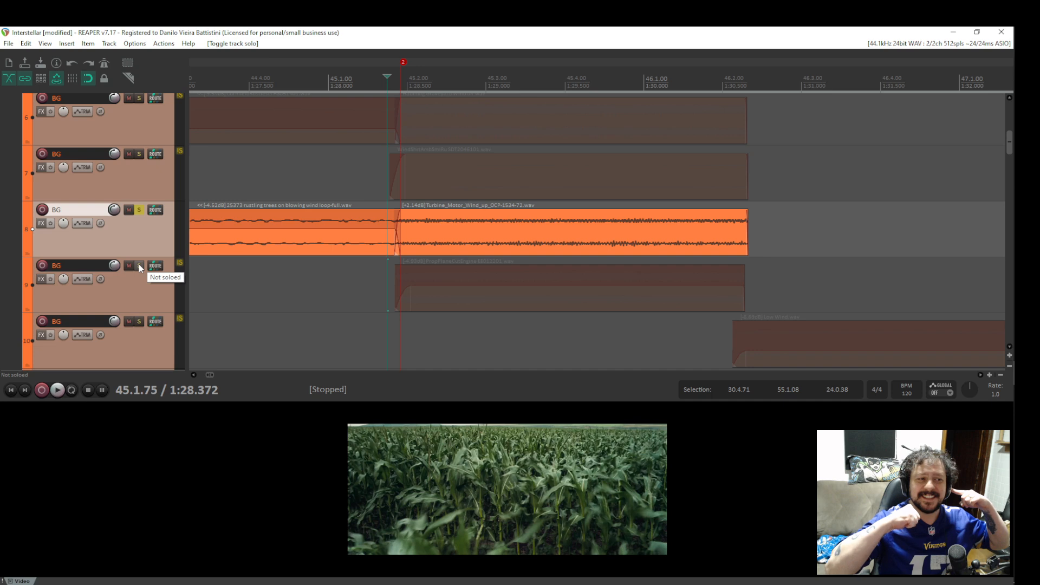
# Solo BG track 9 again and play the turbine motor and prop plane engine layers combined.
pyautogui.click(139, 266)
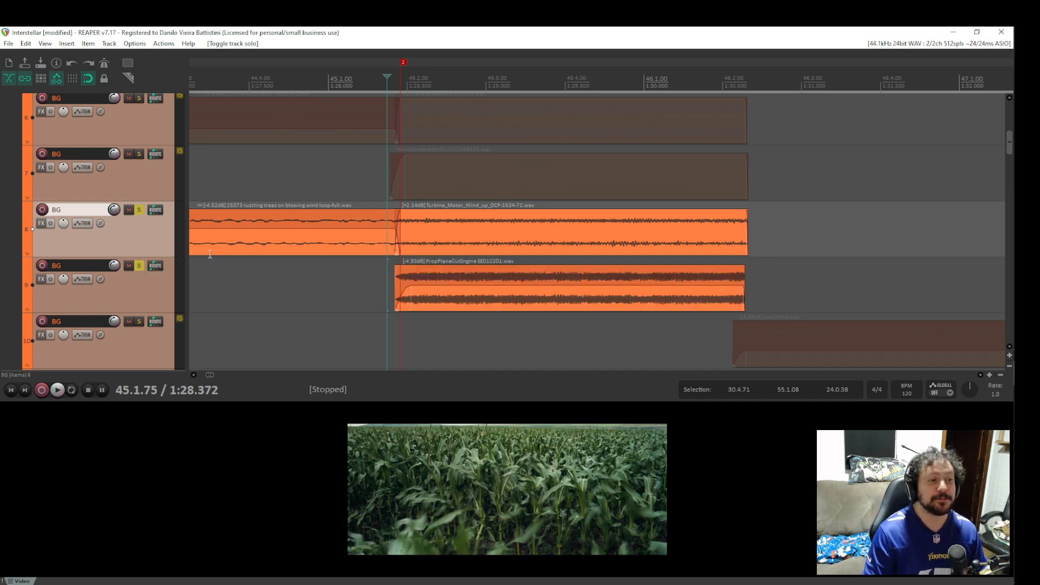
pyautogui.press('space')
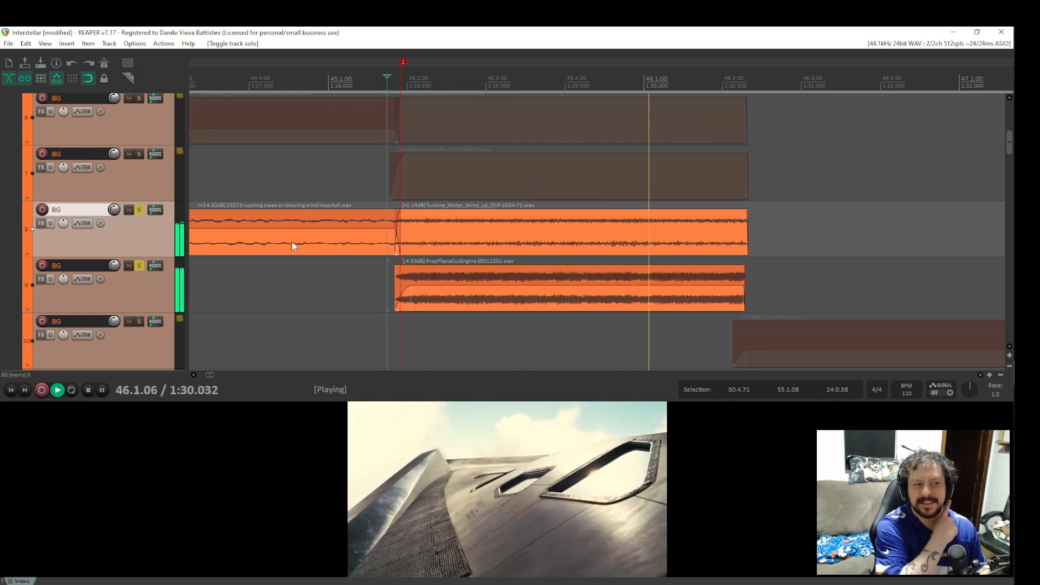
pyautogui.press('space')
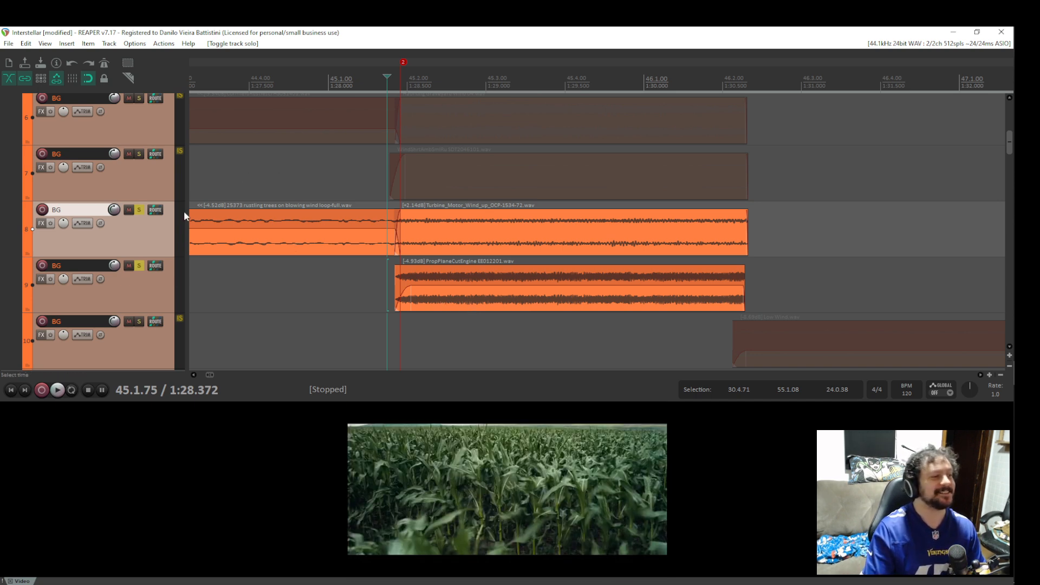
# Unsolo BG track 8, play the prop plane engine layer alone, and end the solo on track 9.
pyautogui.click(139, 210)
pyautogui.press('space')
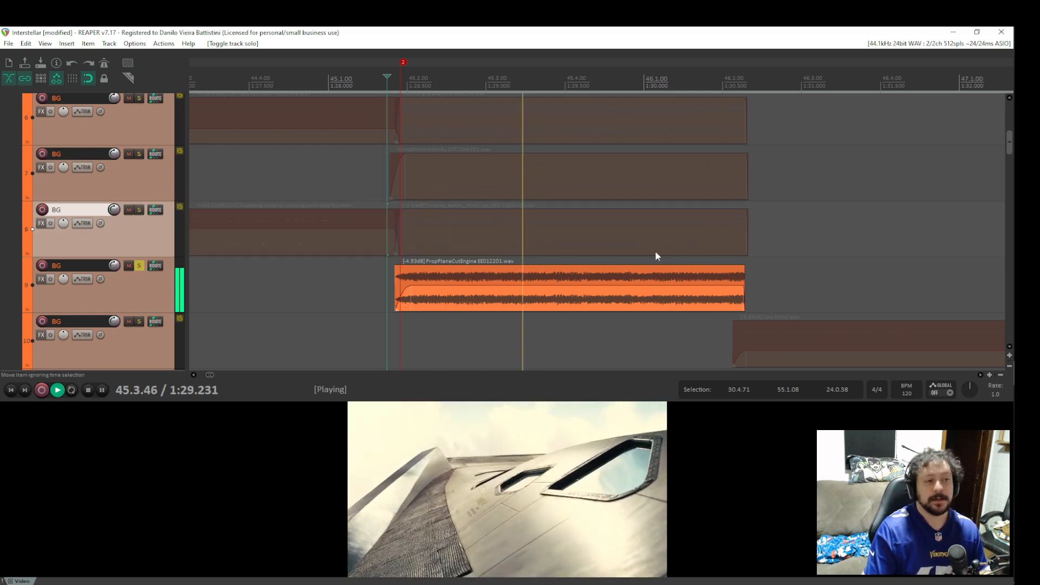
pyautogui.press('space')
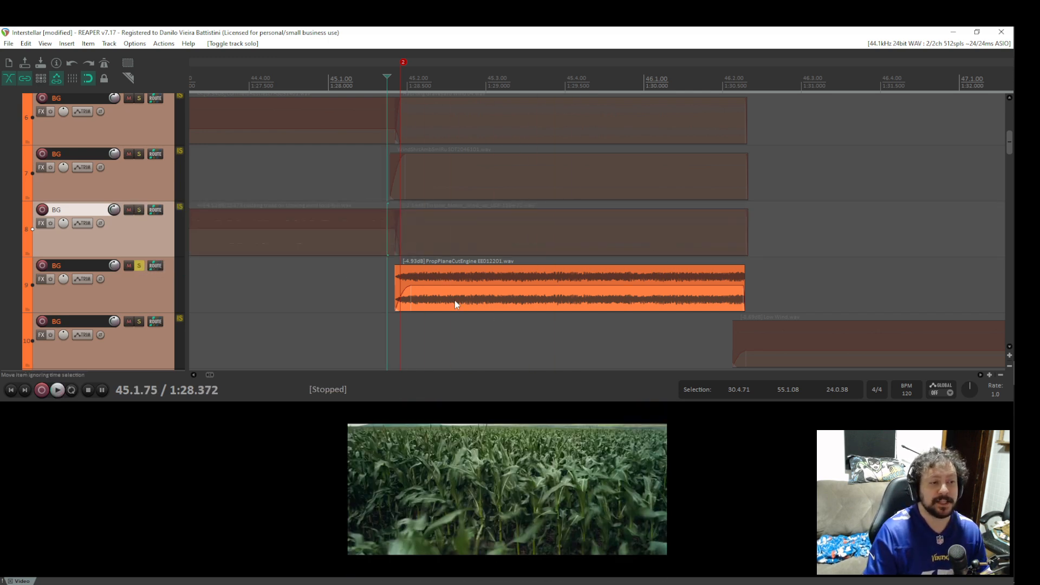
pyautogui.scroll(-3, 541, 251)
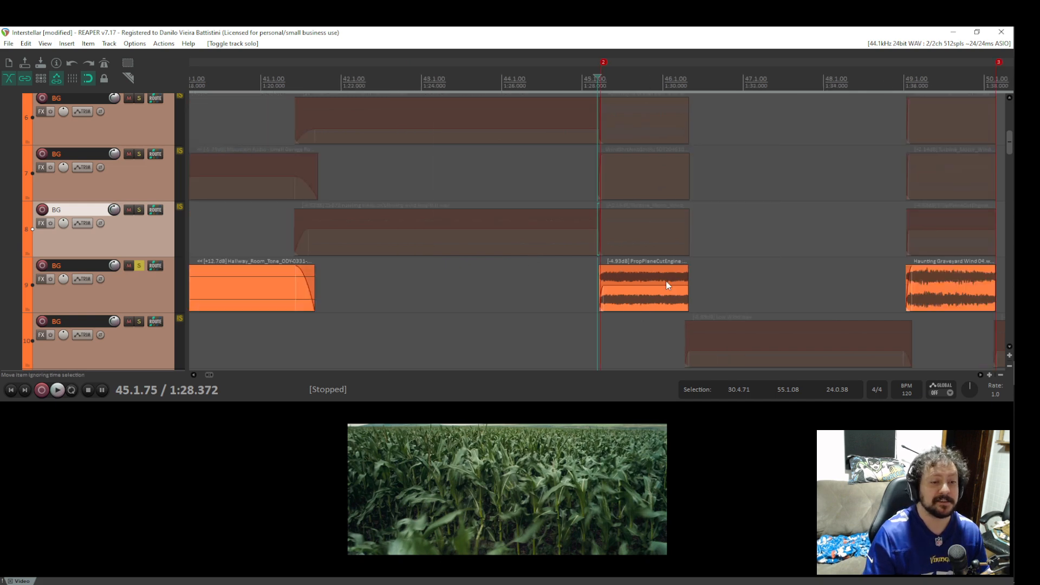
pyautogui.click(139, 265)
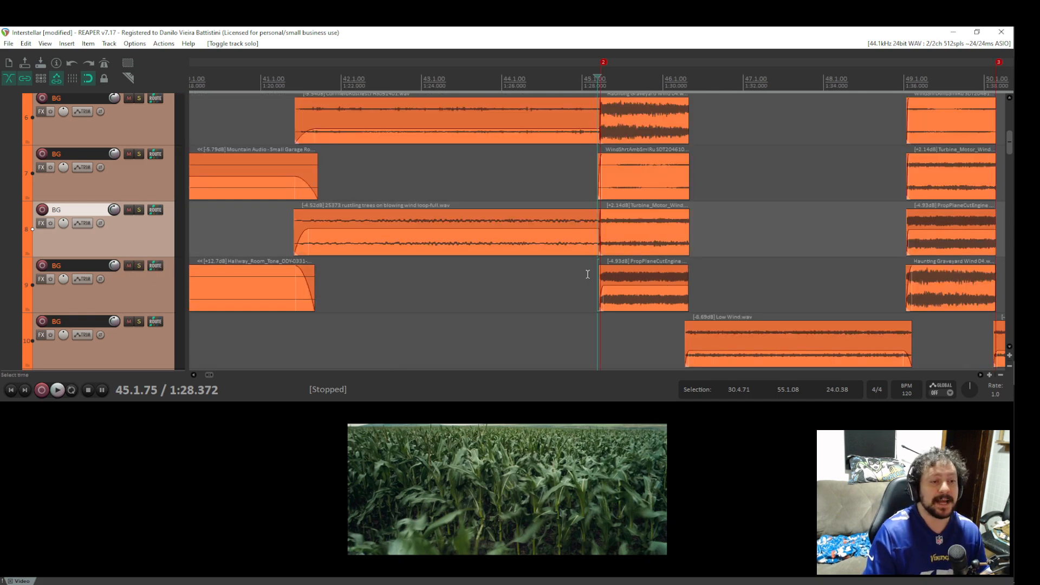
# Play all BG layers together from 45.1.15, through the exterior aircraft shot and into the cockpit shot.
pyautogui.click(585, 274)
pyautogui.press('space')
pyautogui.press('space')
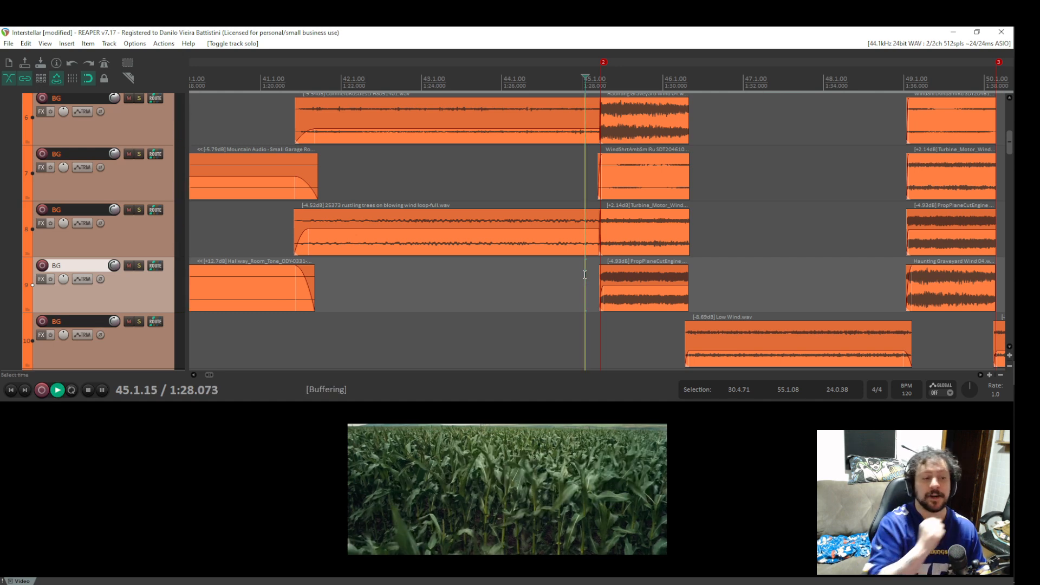
pyautogui.press('space')
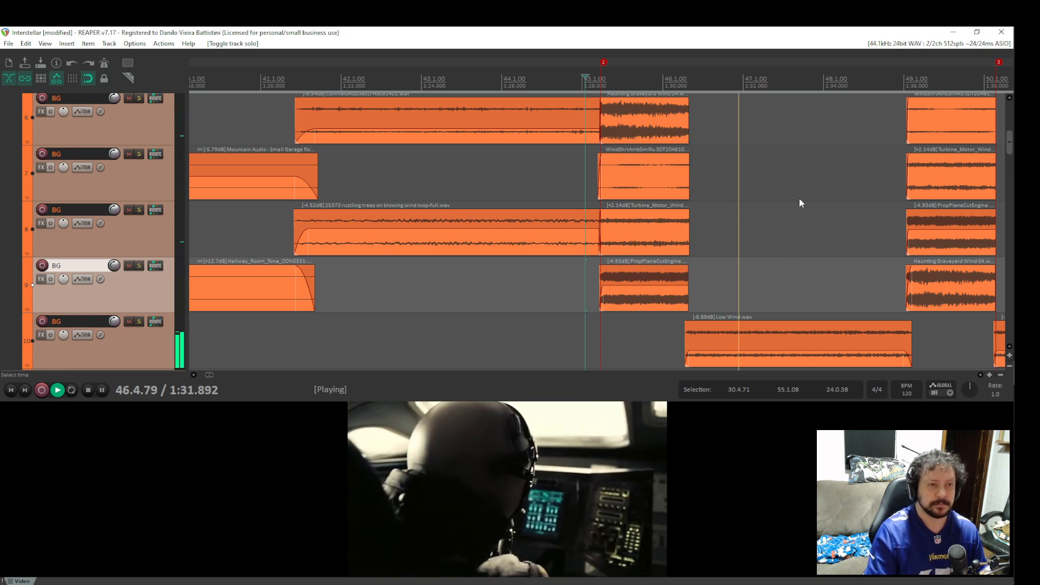
pyautogui.moveTo(799, 202); pyautogui.dragTo(353, 255)
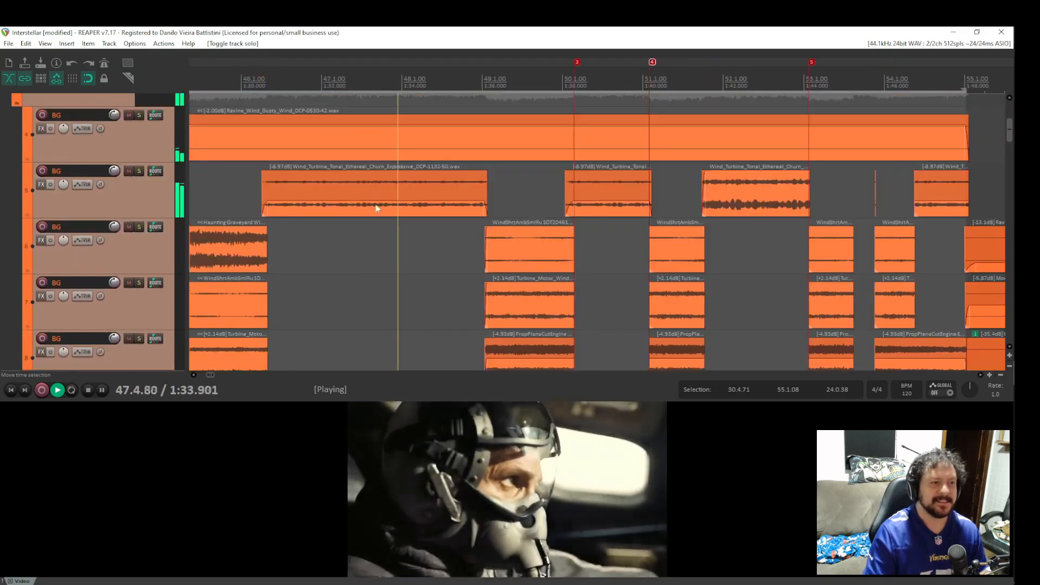
pyautogui.press('space')
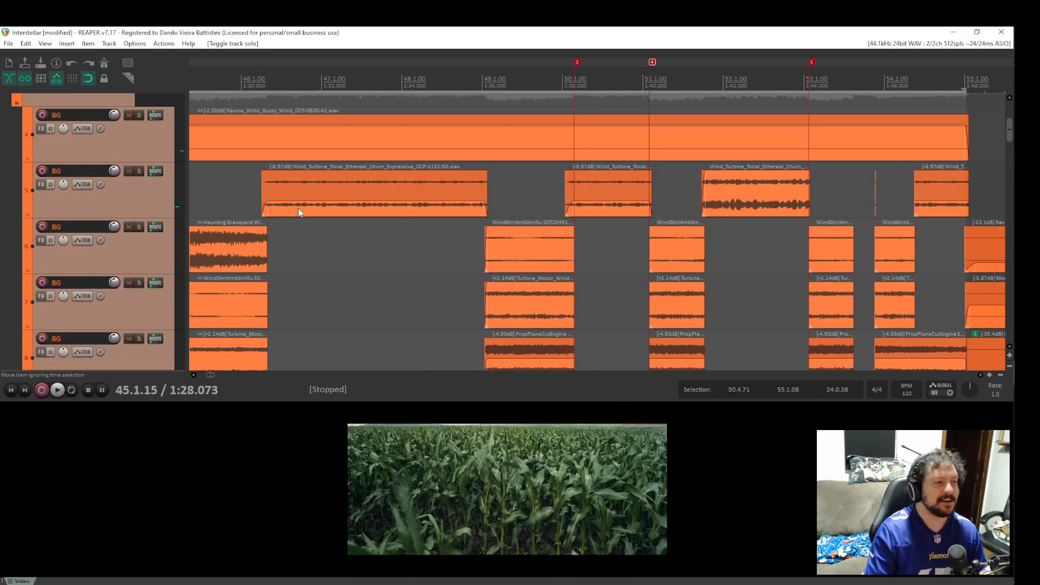
# Mute the cockpit shot's Wind, Low Wind and Wind_Turbine_Tonal_Ethereal_Churn items and listen to the cut from 46.1.30.
pyautogui.click(296, 241)
pyautogui.scroll(-3, 302, 242)
pyautogui.scroll(6, 669, 244)
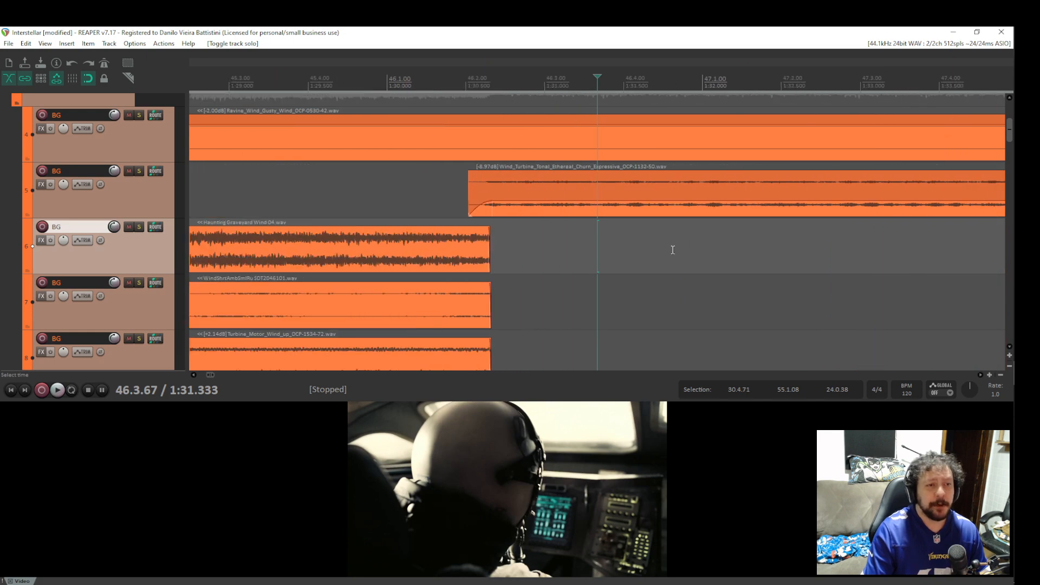
pyautogui.scroll(-3, 657, 242)
pyautogui.moveTo(657, 255); pyautogui.dragTo(597, 194)
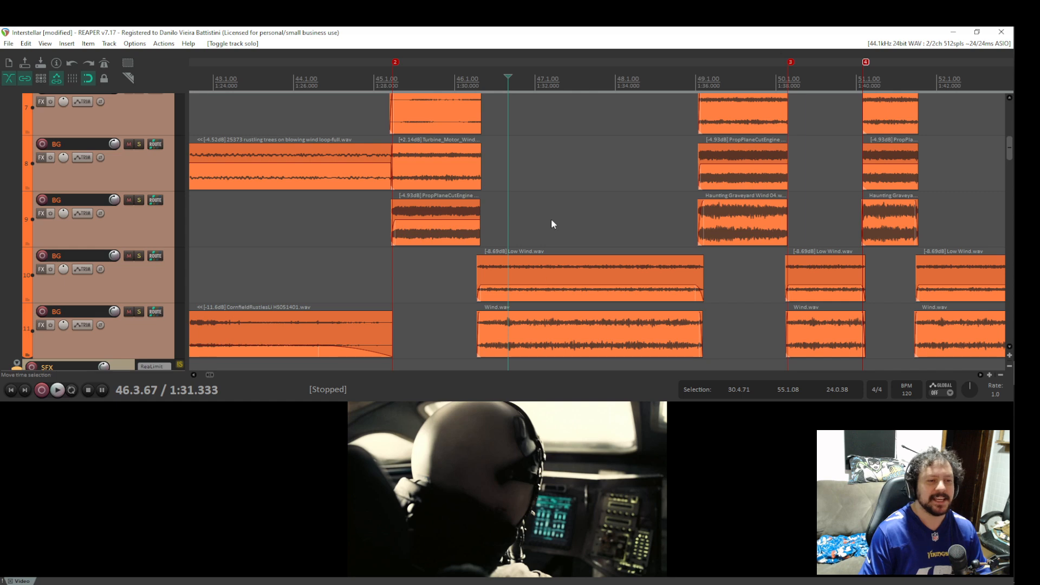
pyautogui.scroll(2, 547, 260)
pyautogui.scroll(-3, 537, 158)
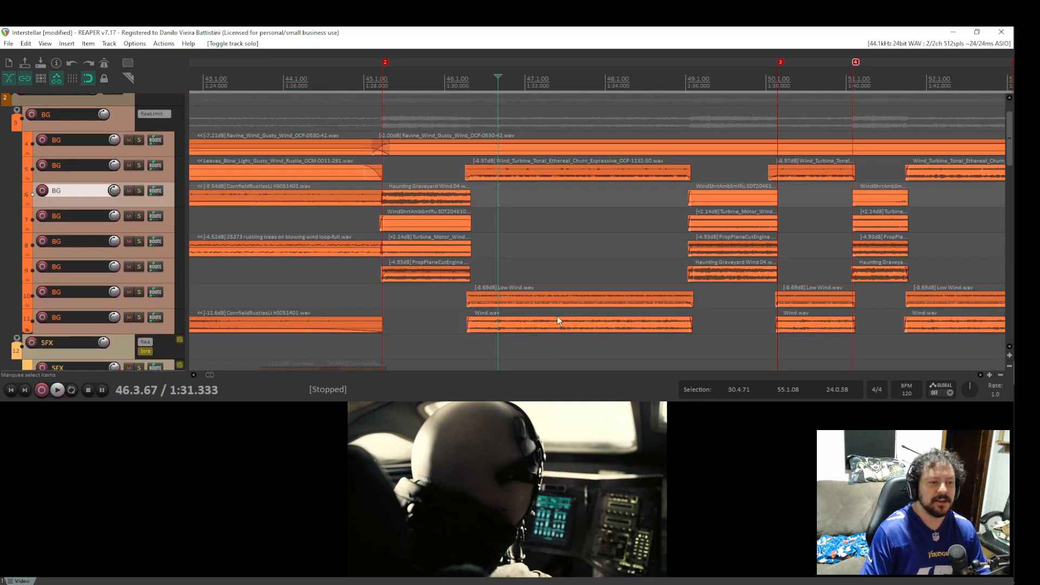
pyautogui.moveTo(557, 317); pyautogui.dragTo(559, 173)
pyautogui.hotkey('alt', 'm')
pyautogui.click(450, 173)
pyautogui.press('space')
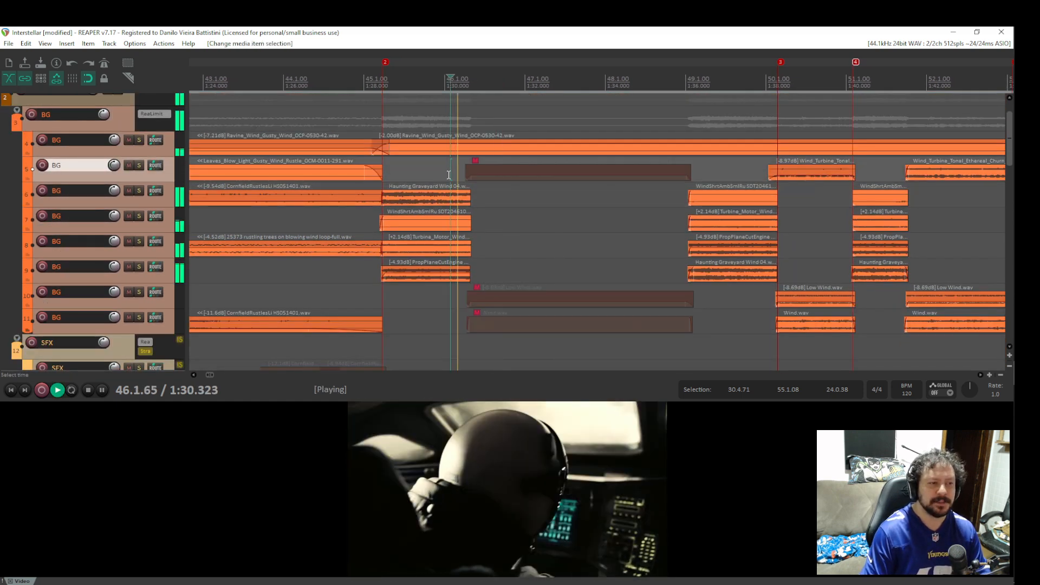
pyautogui.press('space')
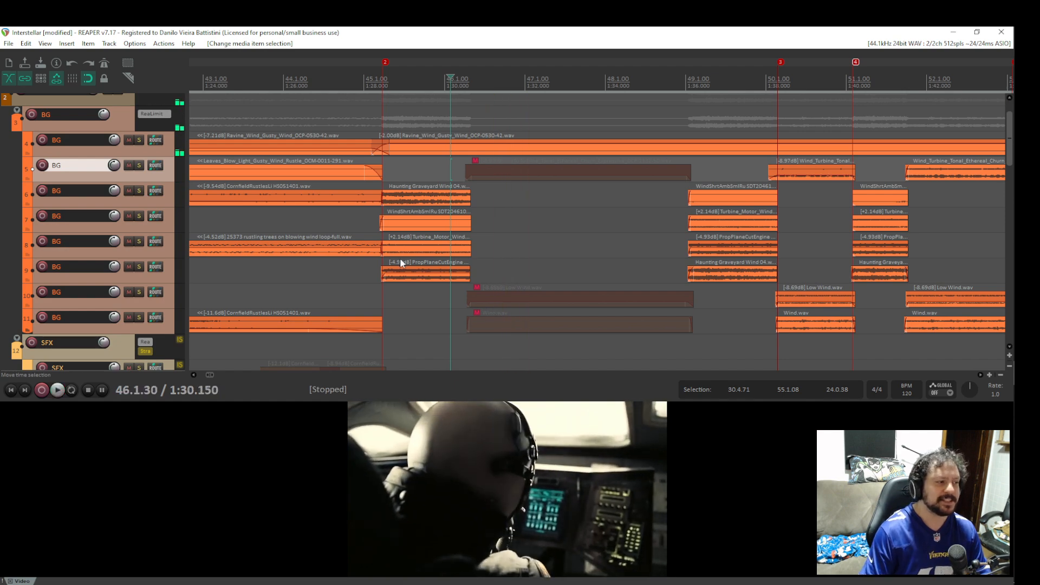
# Solo the SFX folder alongside the BG folder, play the cockpit shot from 46.1.30, and unsolo SFX.
pyautogui.scroll(-3, 226, 216)
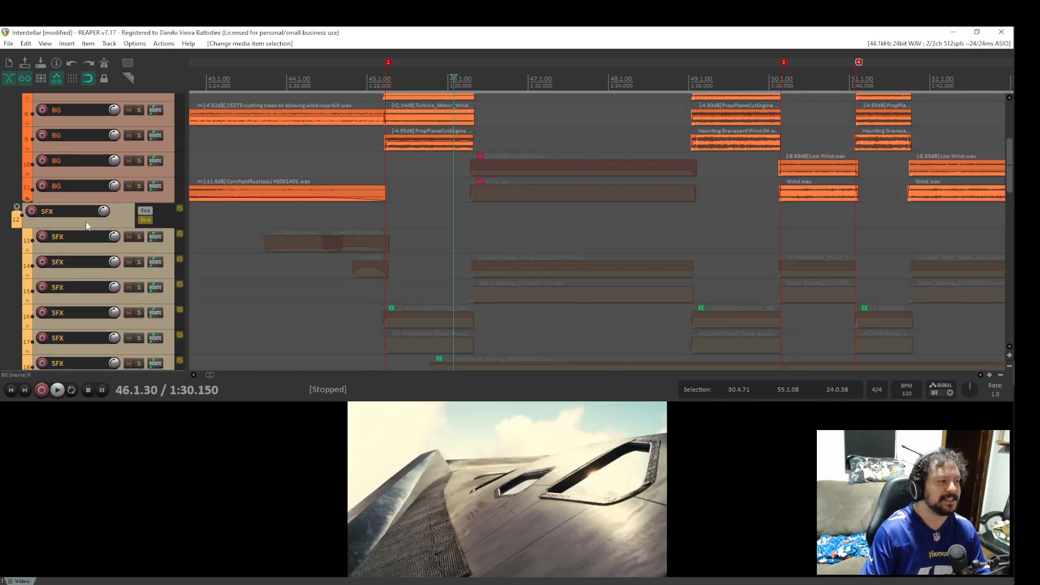
pyautogui.scroll(3, 219, 227)
pyautogui.click(41, 200)
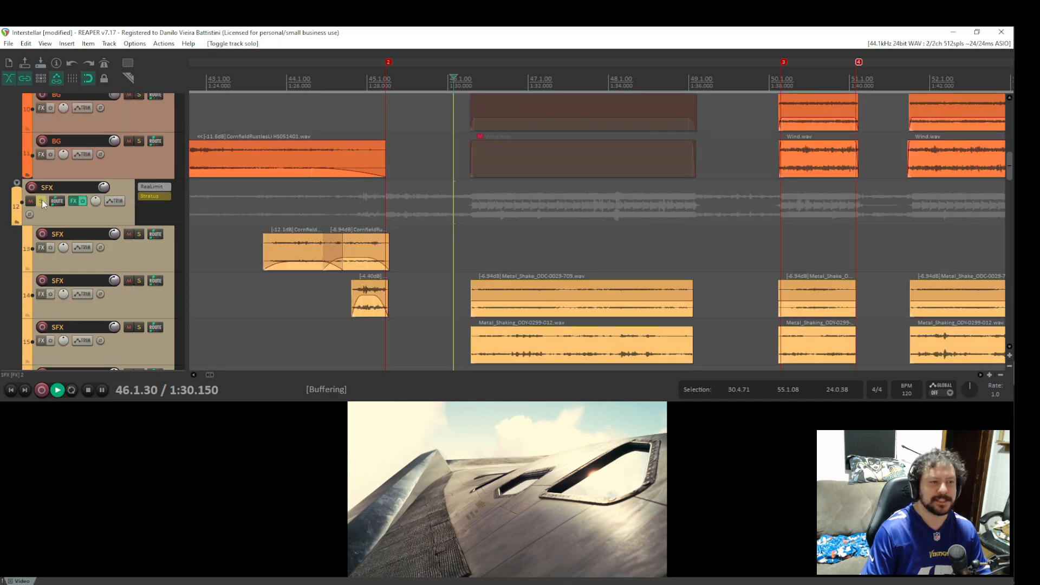
pyautogui.press('space')
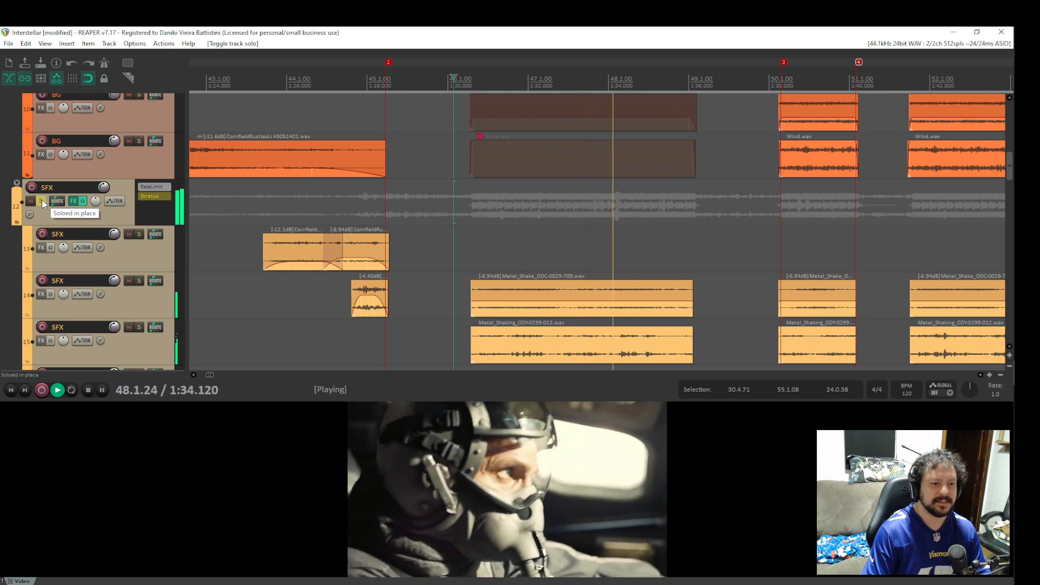
pyautogui.press('space')
pyautogui.click(42, 201)
# Unmute the cockpit shot's three wind items and play the BG layers from 46.1.30.
pyautogui.scroll(2, 542, 163)
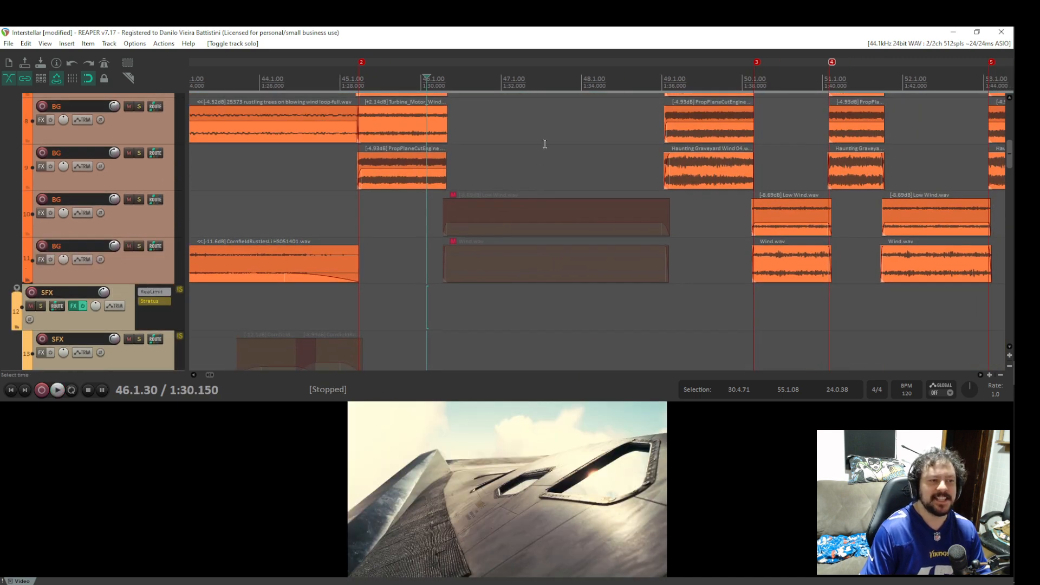
pyautogui.hotkey('ctrl', 'm')
pyautogui.scroll(3, 542, 217)
pyautogui.click(518, 111)
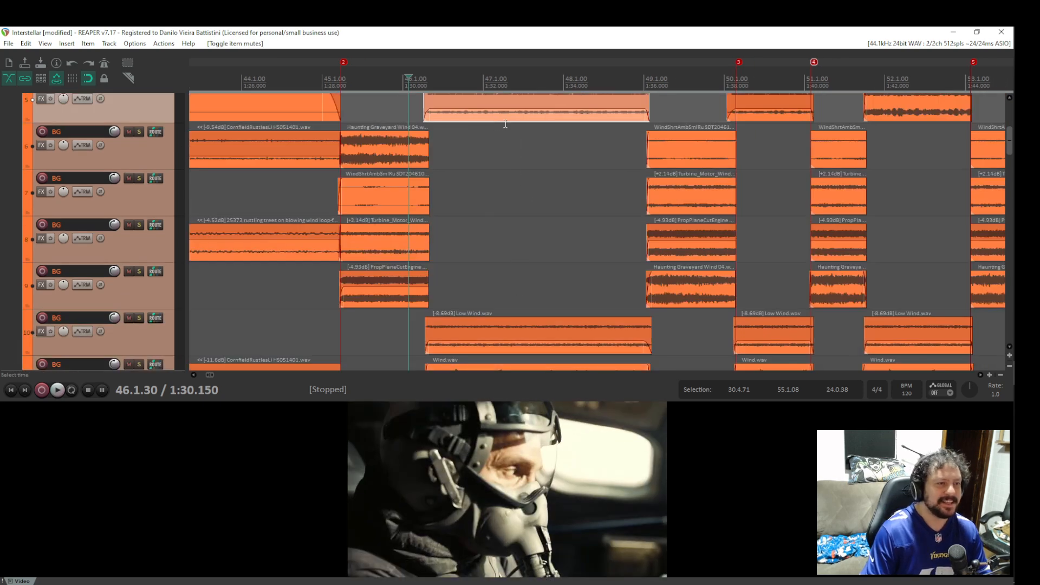
pyautogui.press('space')
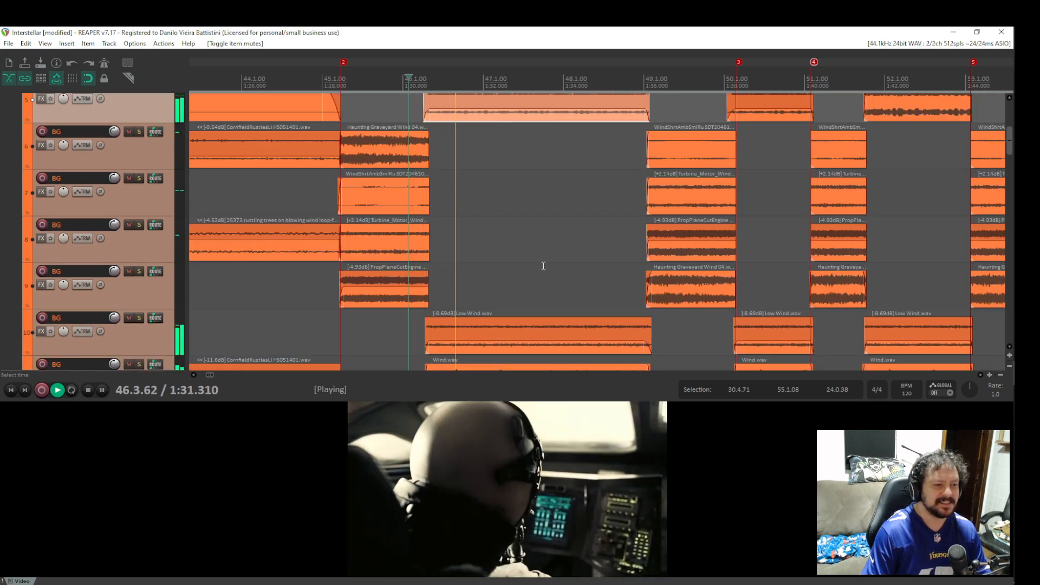
pyautogui.press('space')
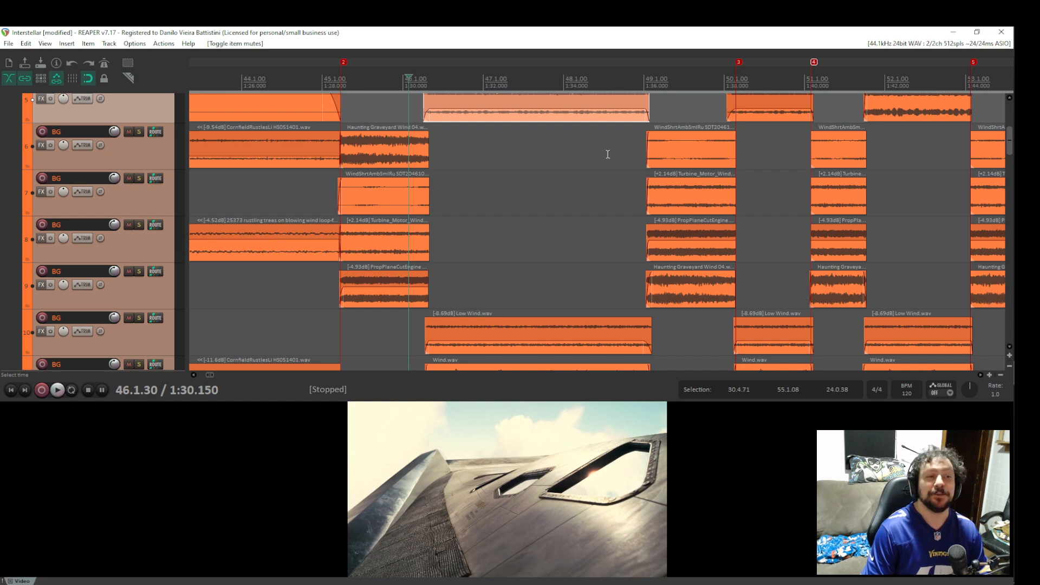
# Solo BG track 5, listen to its Wind_Turbine_Tonal_Ethereal_Churn item from 46.1.30, and end the track's solo.
pyautogui.scroll(3, 558, 168)
pyautogui.scroll(-2, 448, 293)
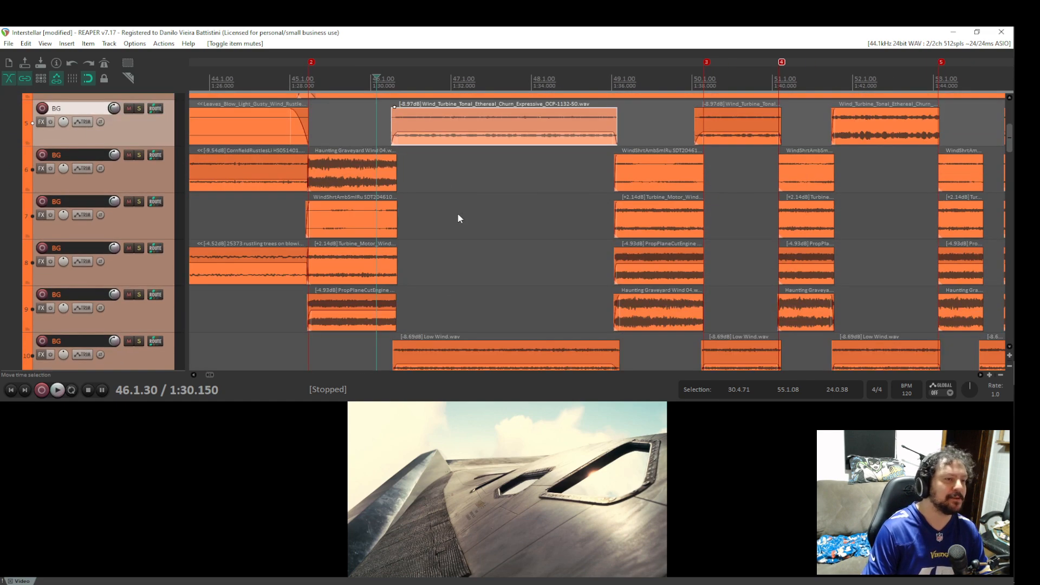
pyautogui.scroll(2, 518, 191)
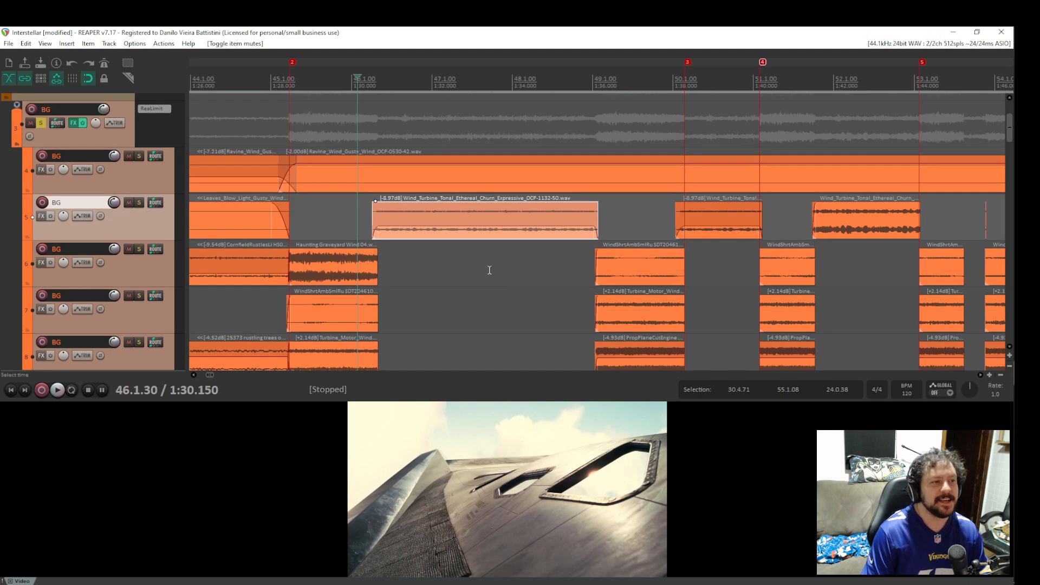
pyautogui.click(140, 202)
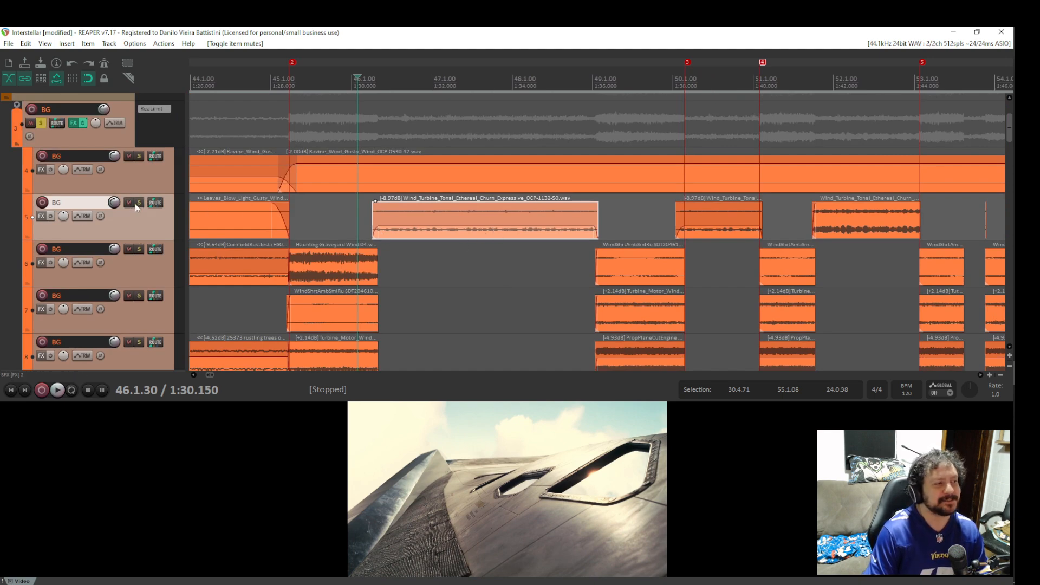
pyautogui.press('space')
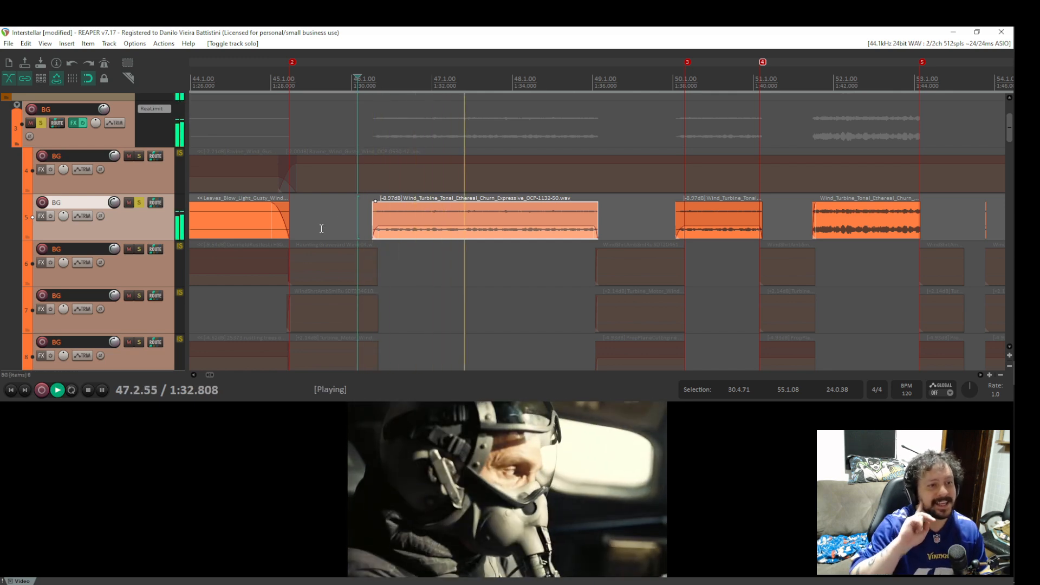
pyautogui.press('space')
pyautogui.scroll(2, 493, 226)
pyautogui.scroll(2, 493, 226)
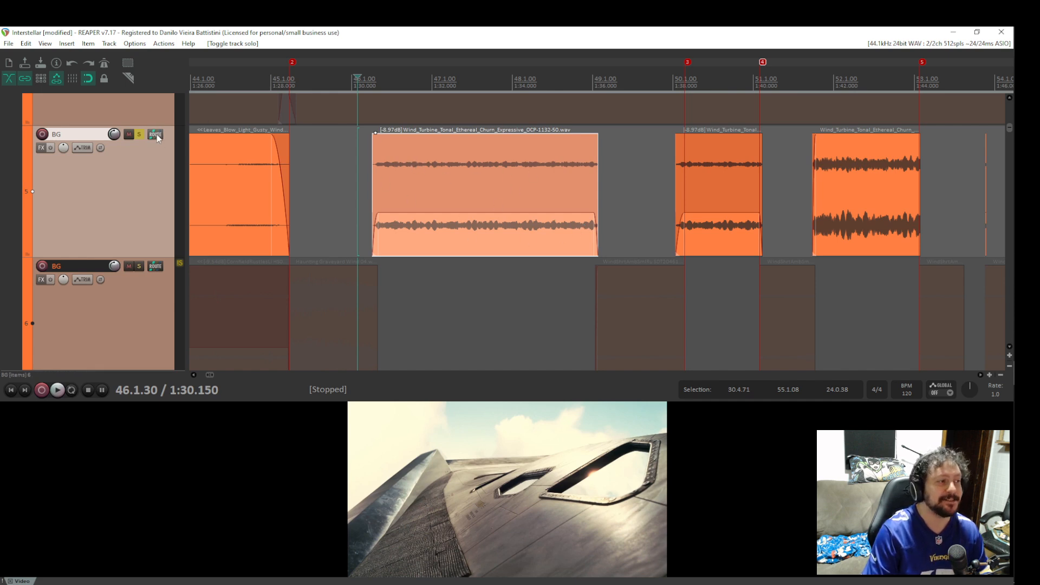
pyautogui.scroll(-4, 456, 203)
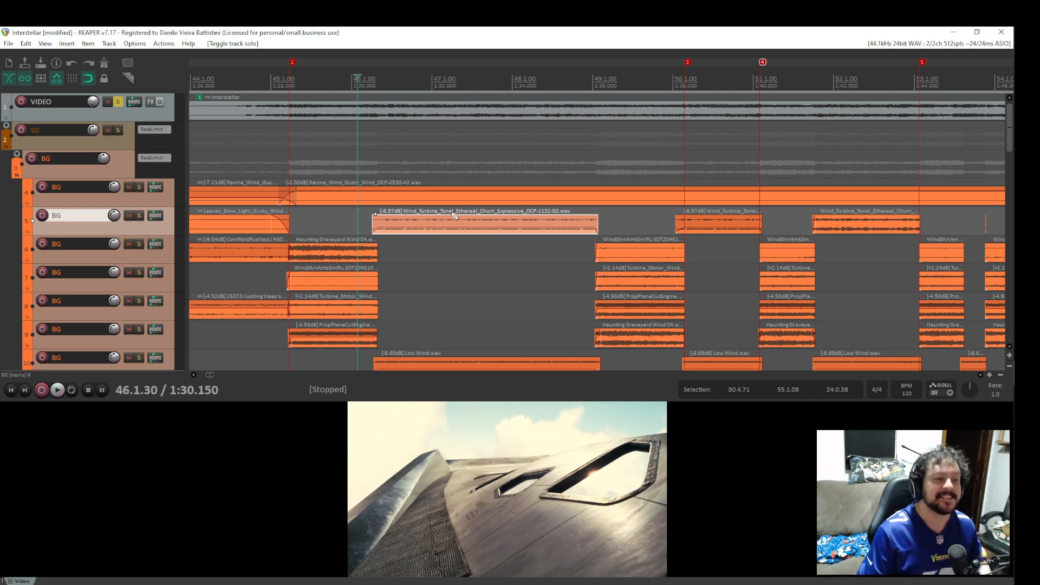
# Inspect the pan automation of BG track 5 around 47.1.91 and hide its pan envelope again.
pyautogui.scroll(2, 454, 215)
pyautogui.scroll(-4, 743, 268)
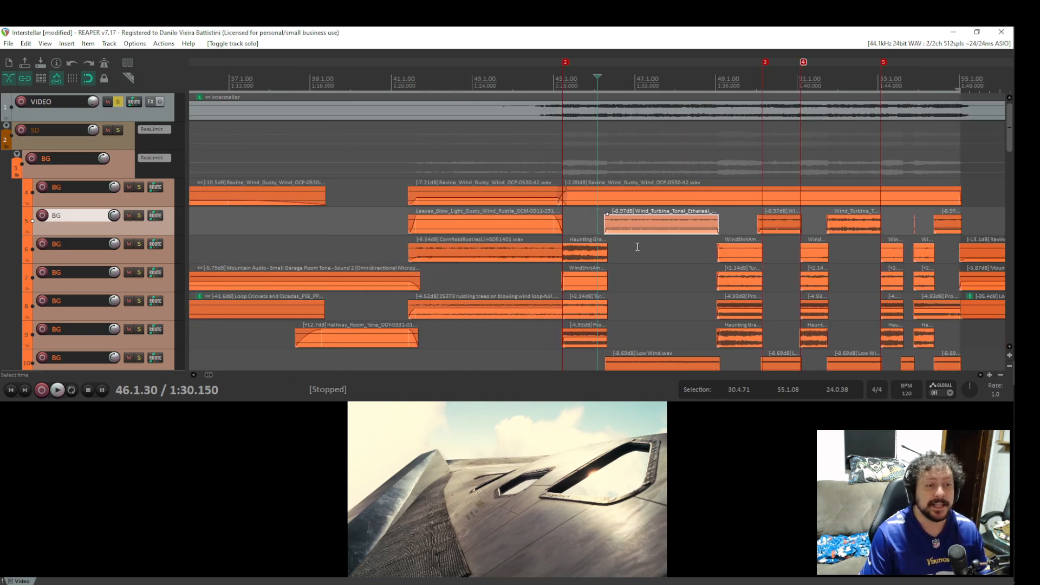
pyautogui.click(642, 248)
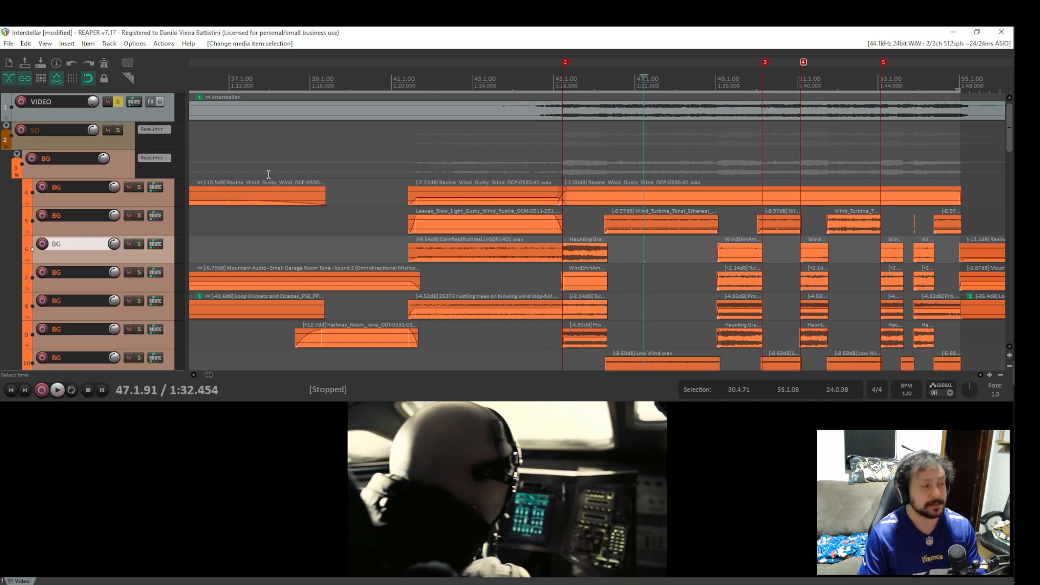
pyautogui.click(177, 222)
pyautogui.press('p')
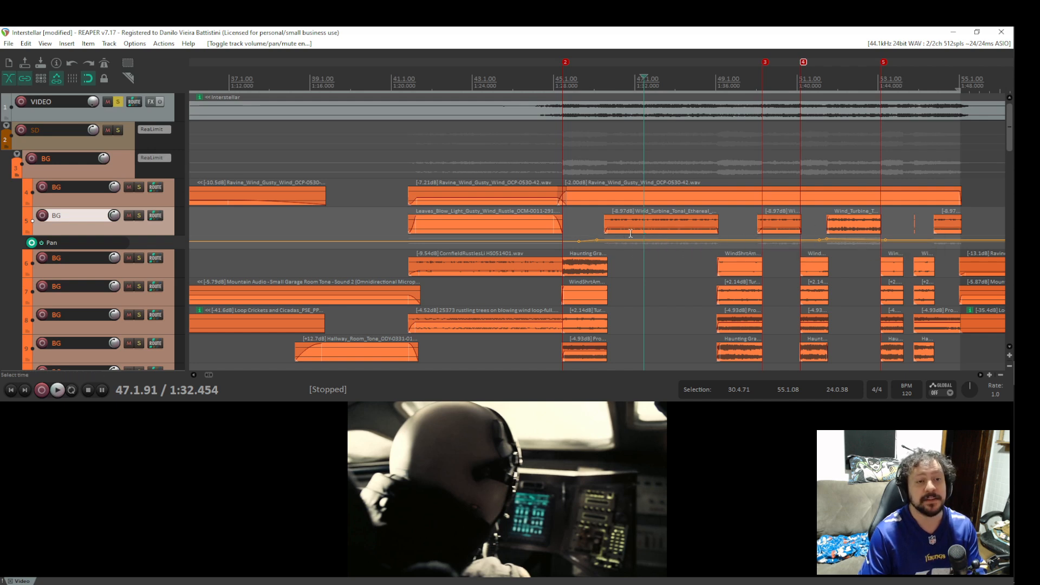
pyautogui.press('p')
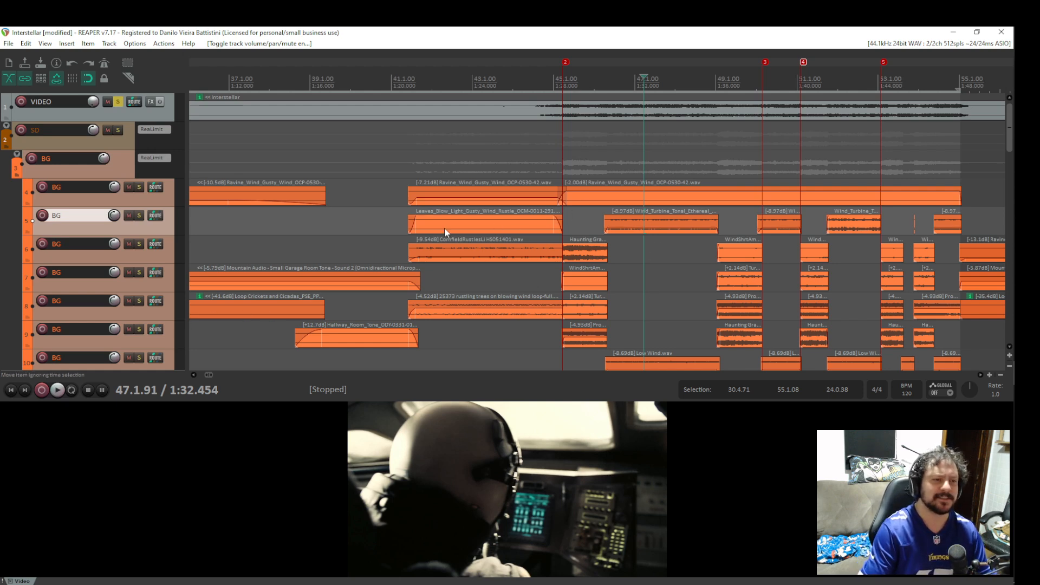
# Show the pan envelopes of BG track 4 and BG track 6, selecting track 6's Haunting Graveyard Wind 04 item at marker 2.
pyautogui.click(167, 201)
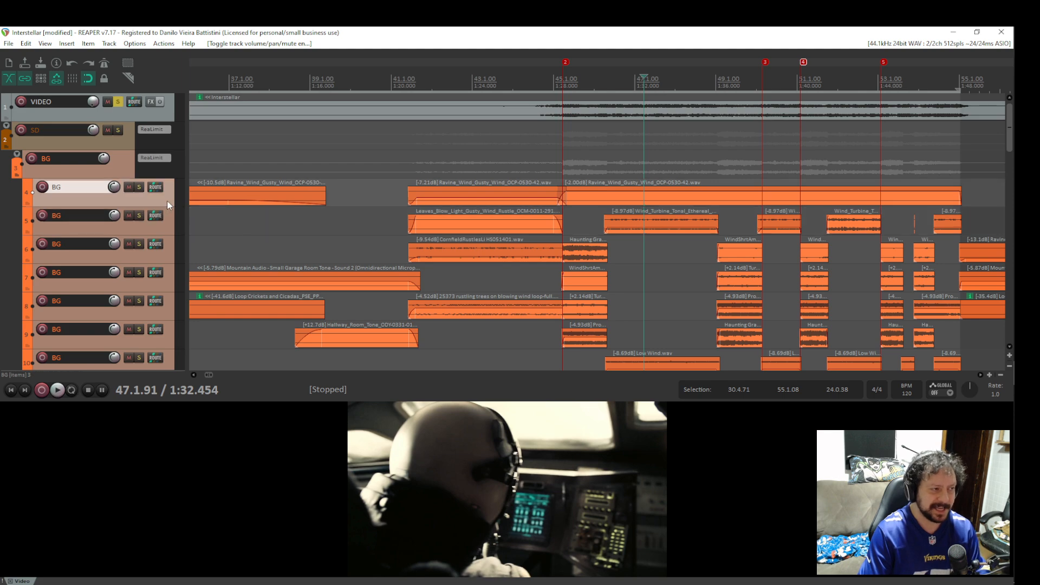
pyautogui.hotkey('shift', 'p')
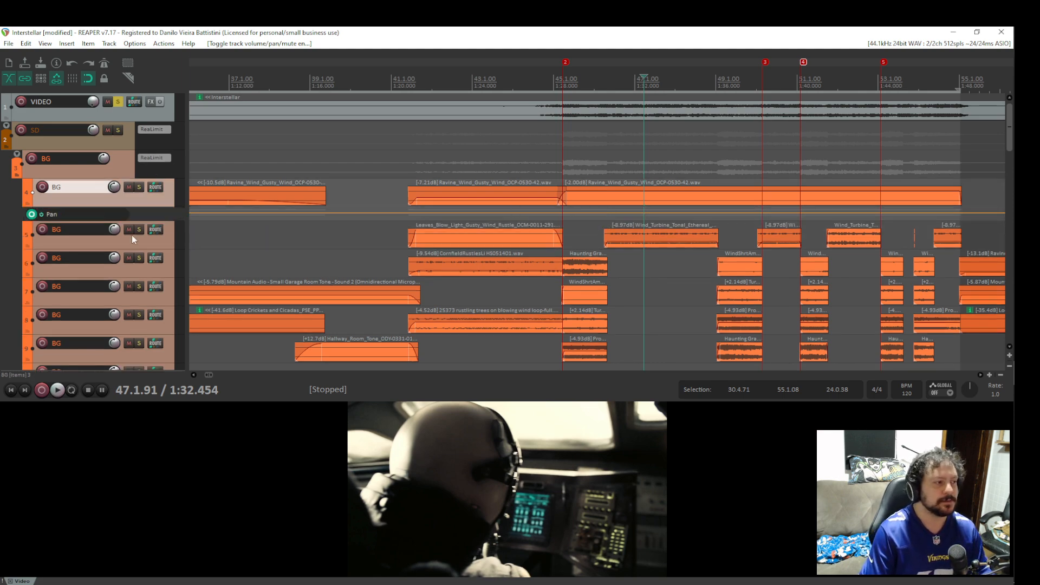
pyautogui.scroll(2, 340, 262)
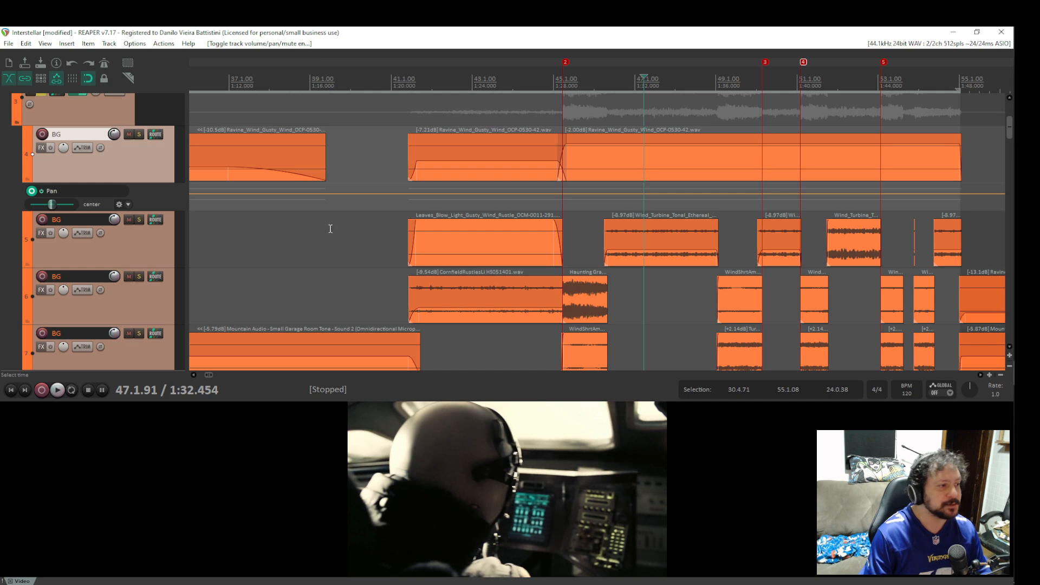
pyautogui.scroll(-3, 144, 173)
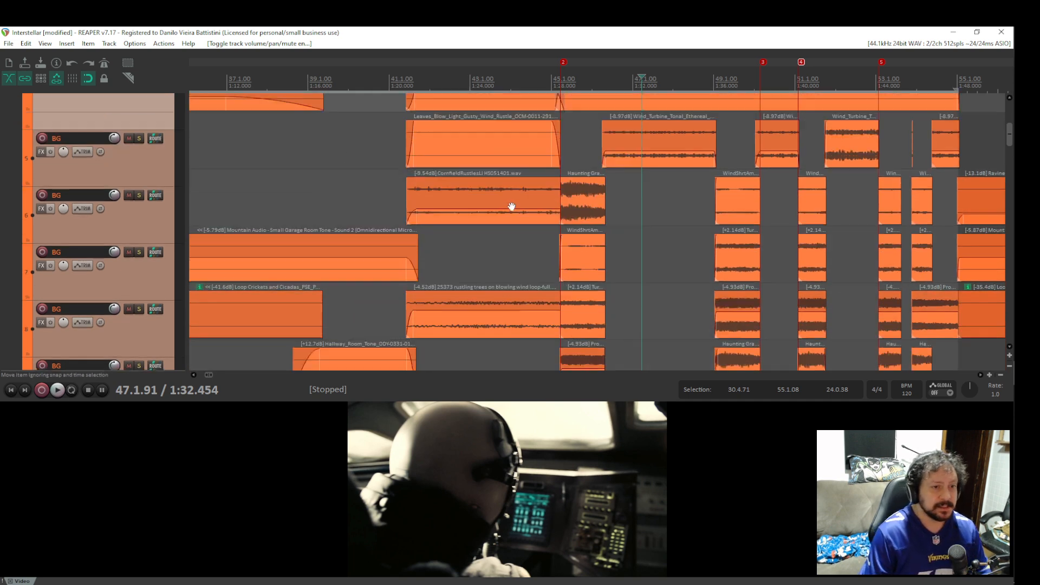
pyautogui.click(569, 196)
pyautogui.press('p')
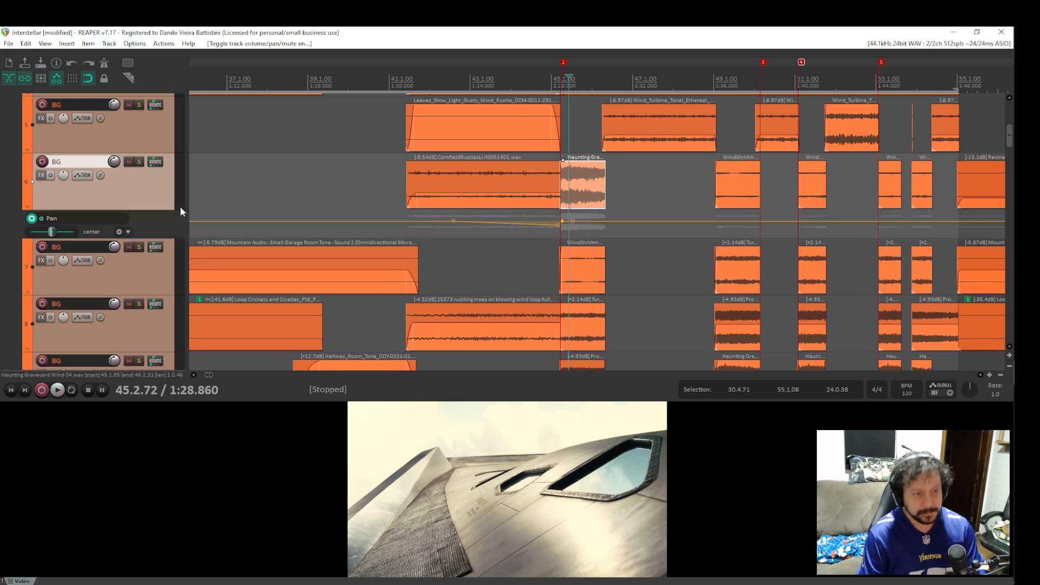
# Pan BG track 6 to 100%R at 45.1.91 and listen to the soloed track from 45.1.63.
pyautogui.keyDown('alt'); pyautogui.click(563, 222); pyautogui.keyUp('alt')
pyautogui.moveTo(563, 222)
pyautogui.mouseDown()
pyautogui.moveTo(564, 313)
pyautogui.moveTo(564, 243)
pyautogui.mouseUp()
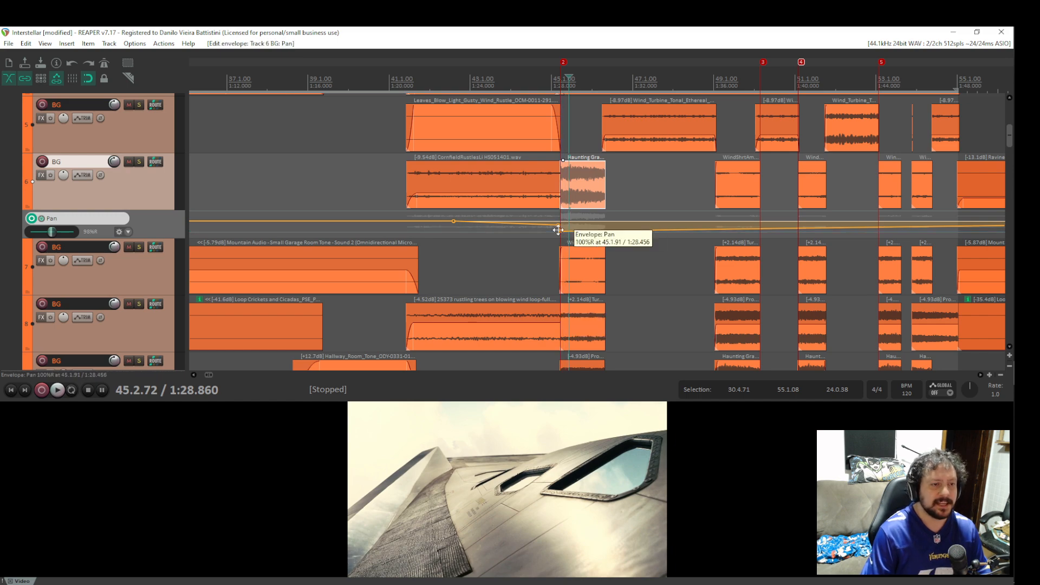
pyautogui.click(558, 229)
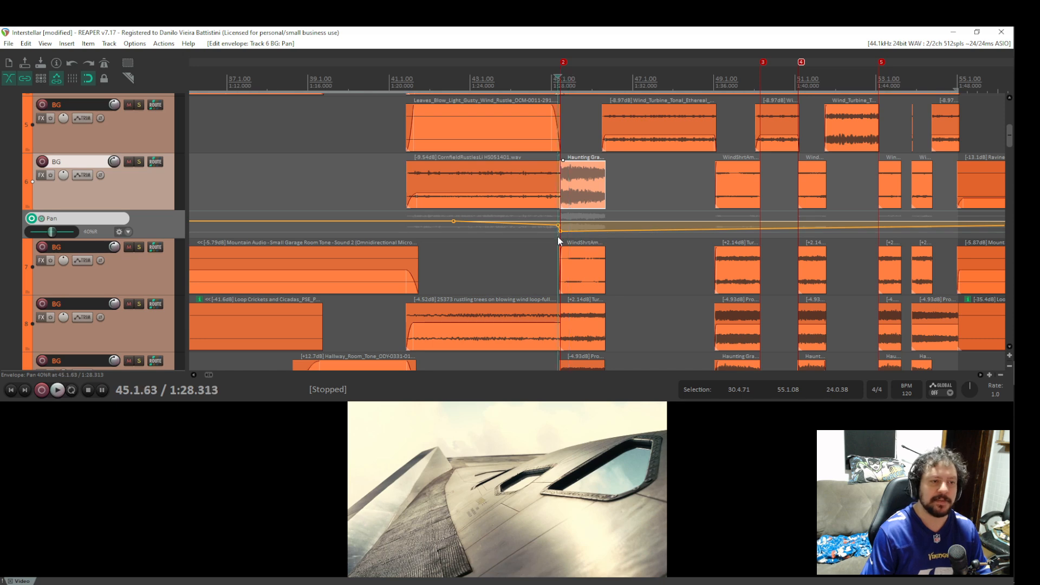
pyautogui.click(139, 163)
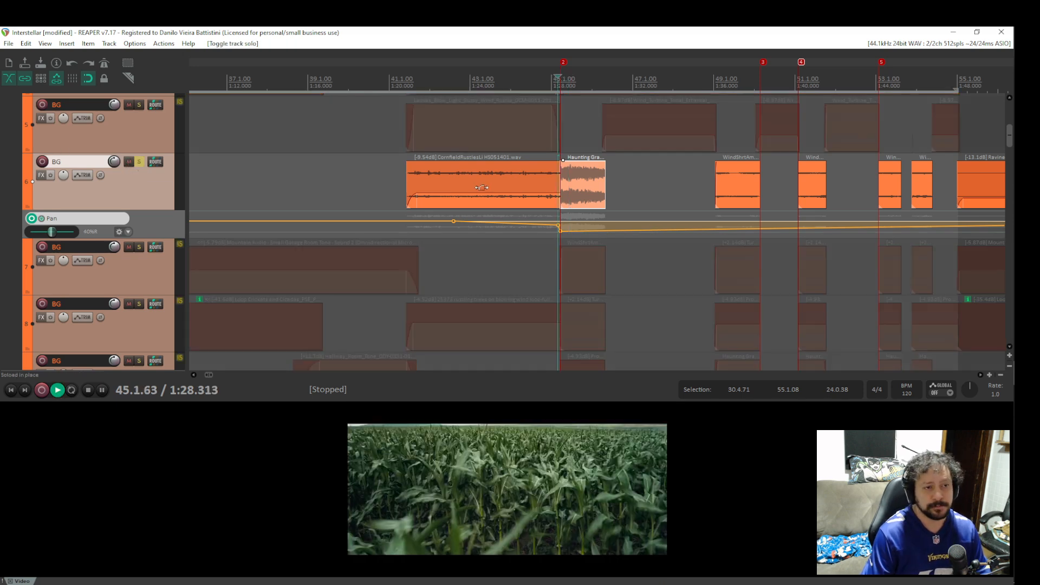
pyautogui.press('space')
pyautogui.press('space')
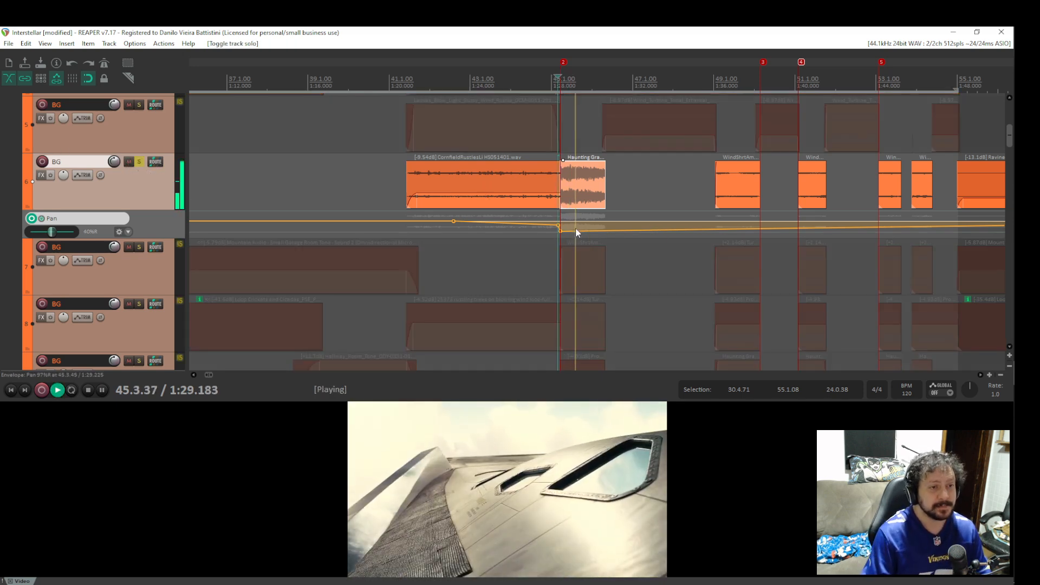
# Move BG track 6's pan at marker 2 hard left and play the cut from 45.1.63.
pyautogui.moveTo(561, 231); pyautogui.dragTo(560, 107)
pyautogui.press('space')
pyautogui.press('space')
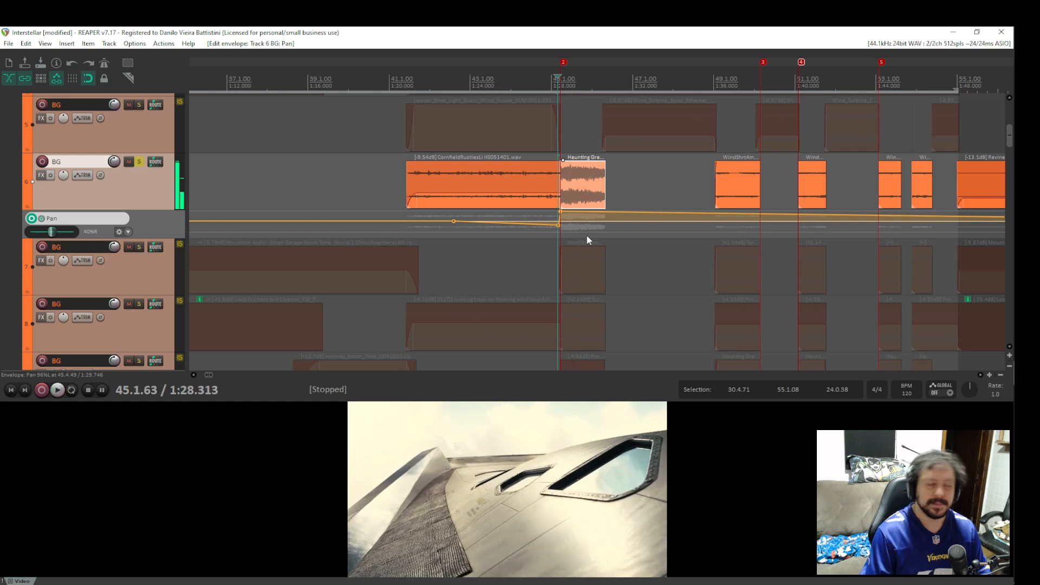
# Undo the pan changes on BG track 6 and hide its pan envelope.
pyautogui.moveTo(587, 236); pyautogui.dragTo(587, 238)
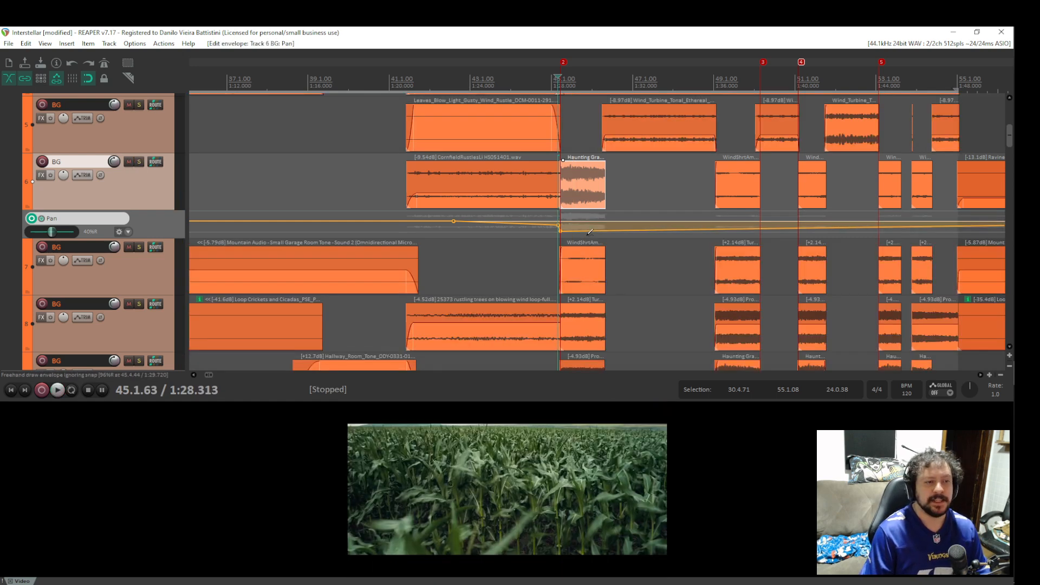
pyautogui.hotkey('ctrl', 'z')
pyautogui.hotkey('ctrl', 'z')
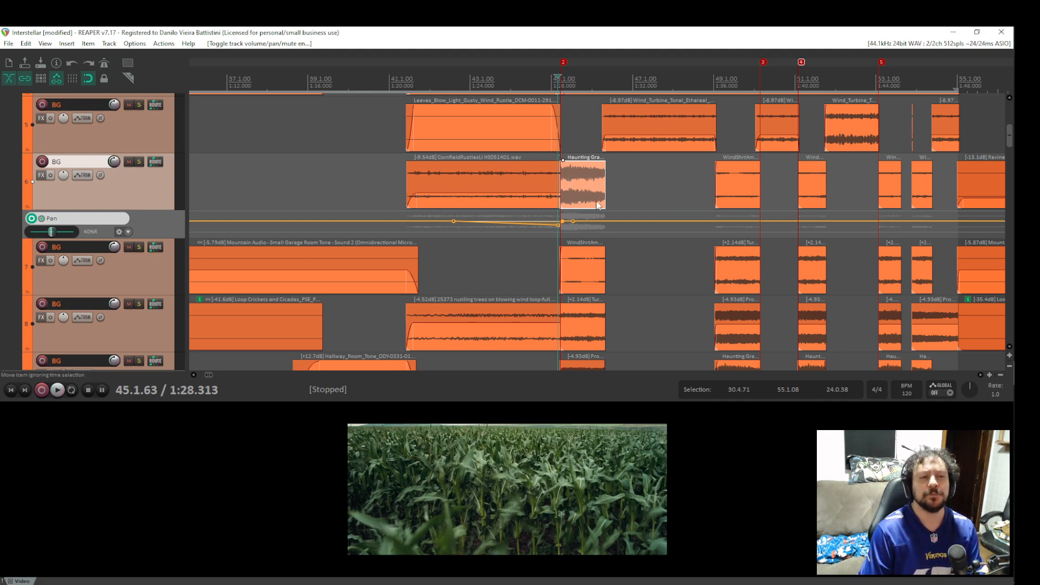
pyautogui.press('p')
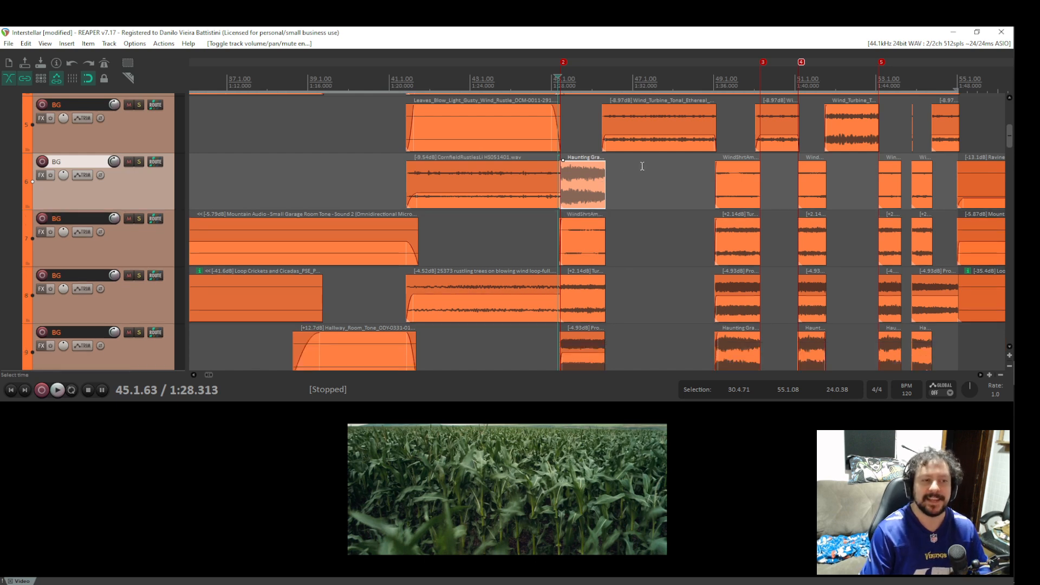
# Select the four wind and engine items of the exterior shot after marker 2 on BG tracks 6 to 9.
pyautogui.scroll(5, 658, 162)
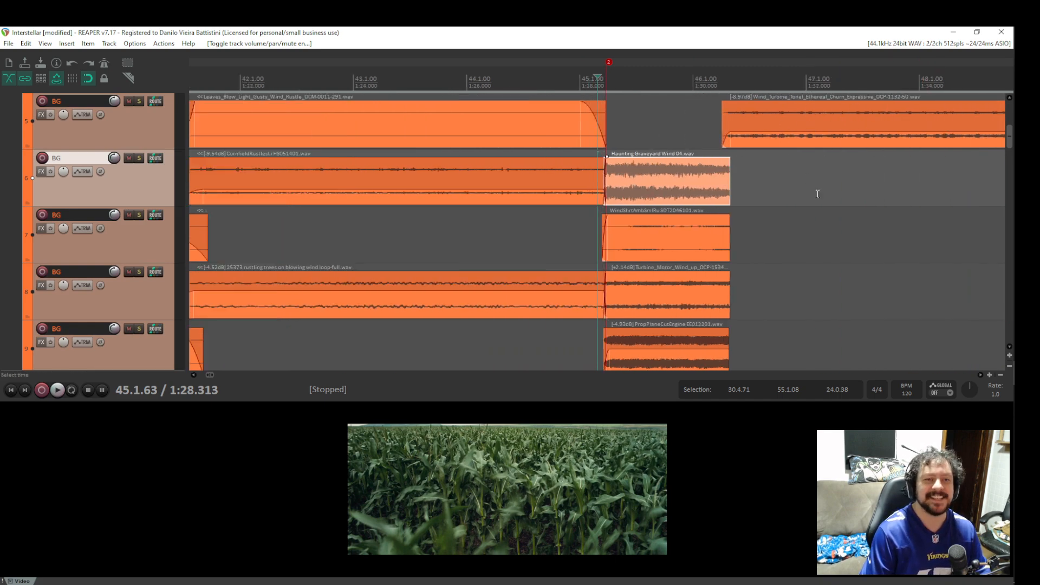
pyautogui.scroll(-5, 817, 194)
pyautogui.scroll(-3, 706, 242)
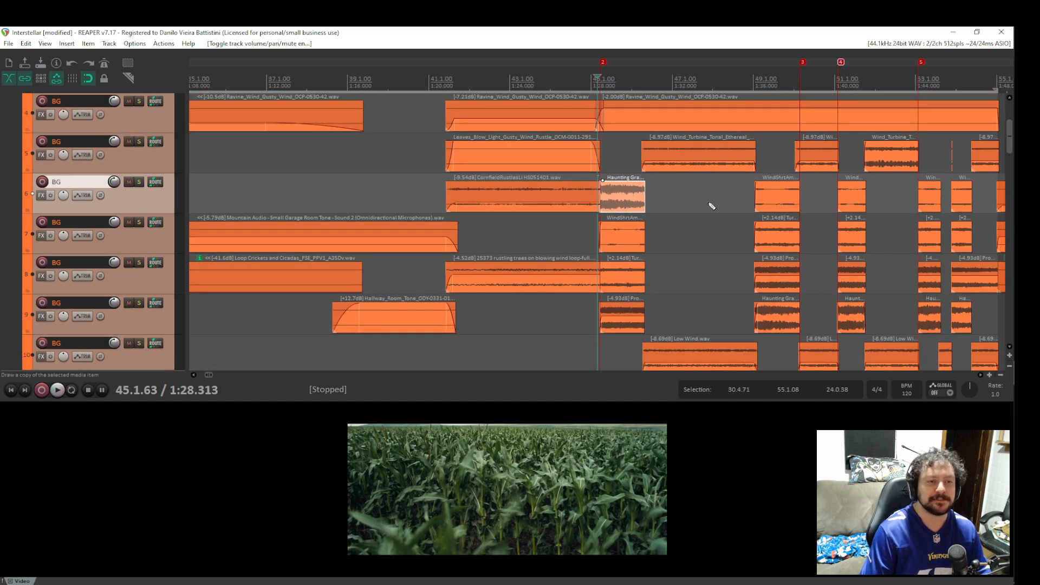
pyautogui.moveTo(703, 211); pyautogui.dragTo(587, 199)
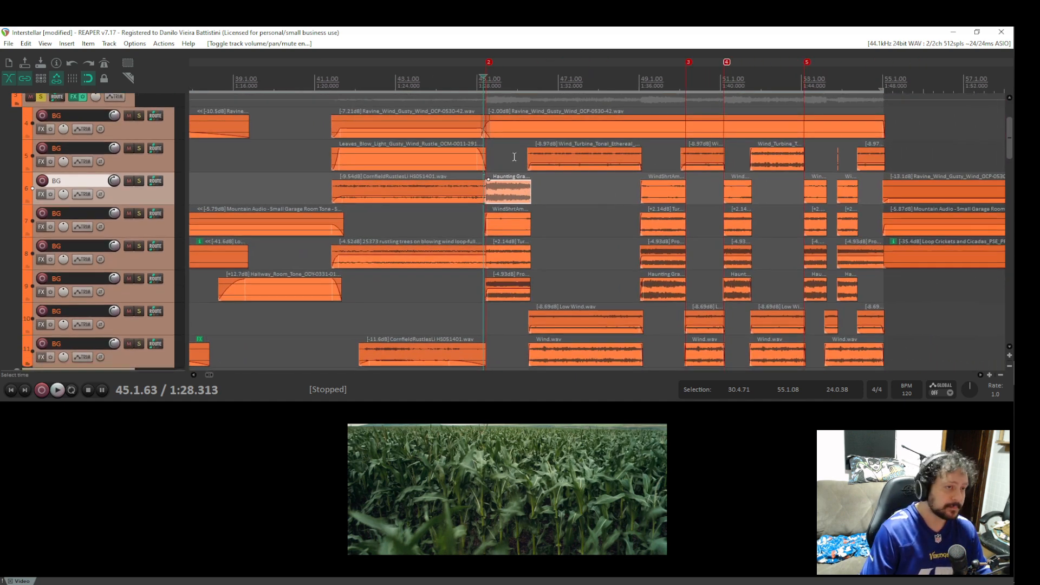
pyautogui.click(533, 134)
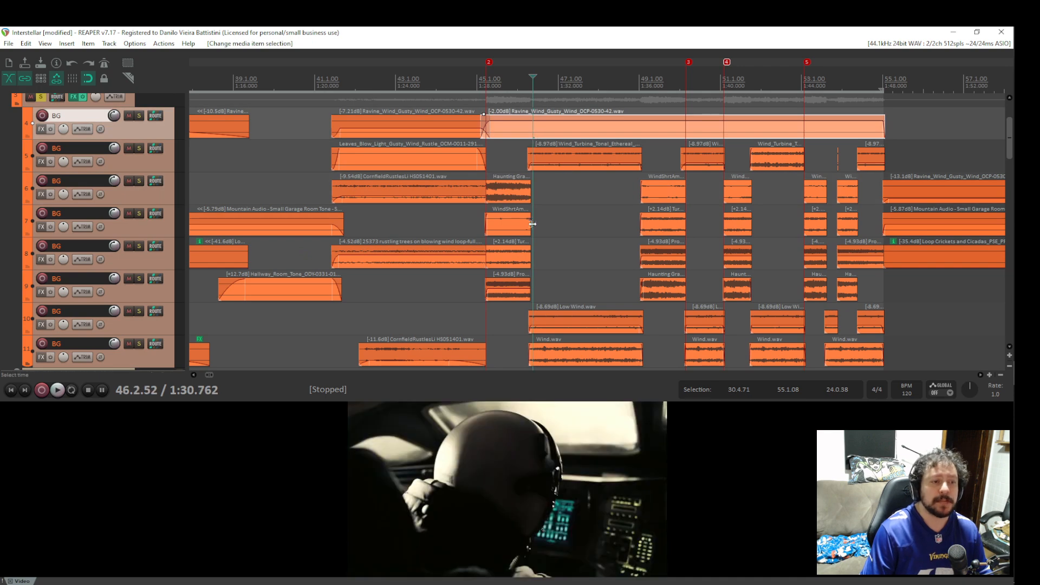
pyautogui.scroll(7, 581, 202)
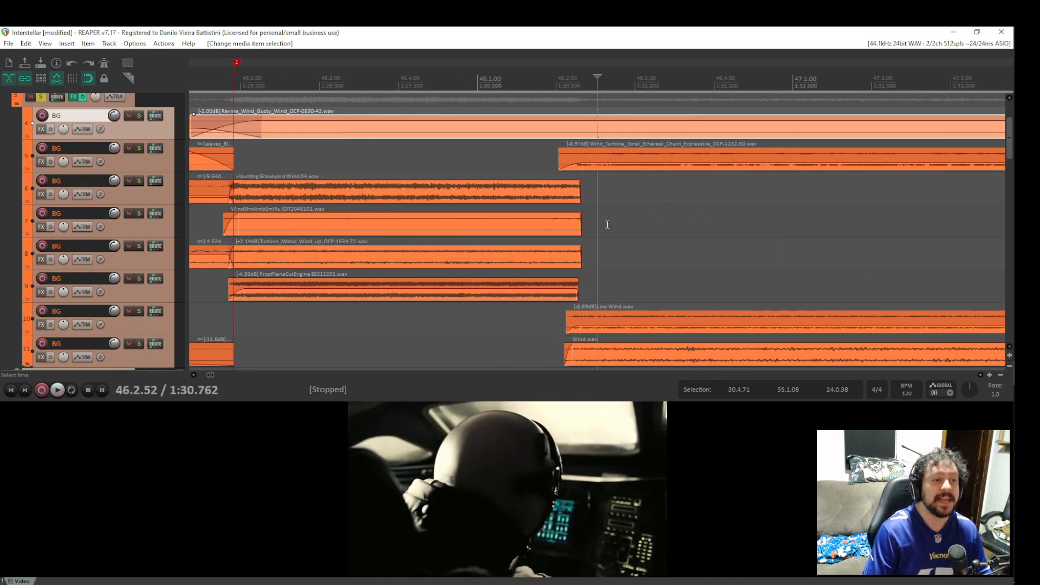
pyautogui.scroll(-4, 628, 211)
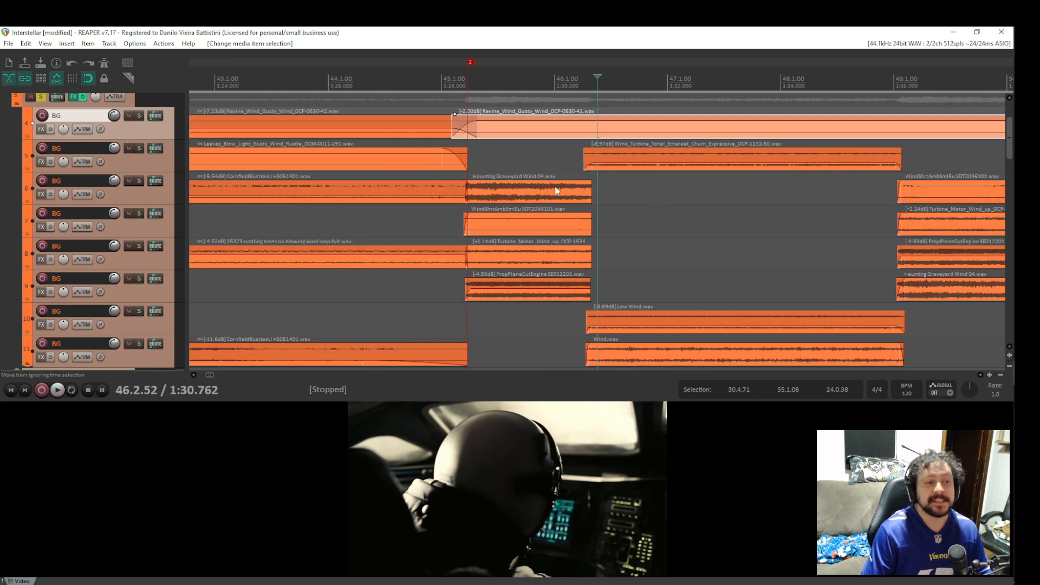
pyautogui.moveTo(653, 184); pyautogui.dragTo(510, 304)
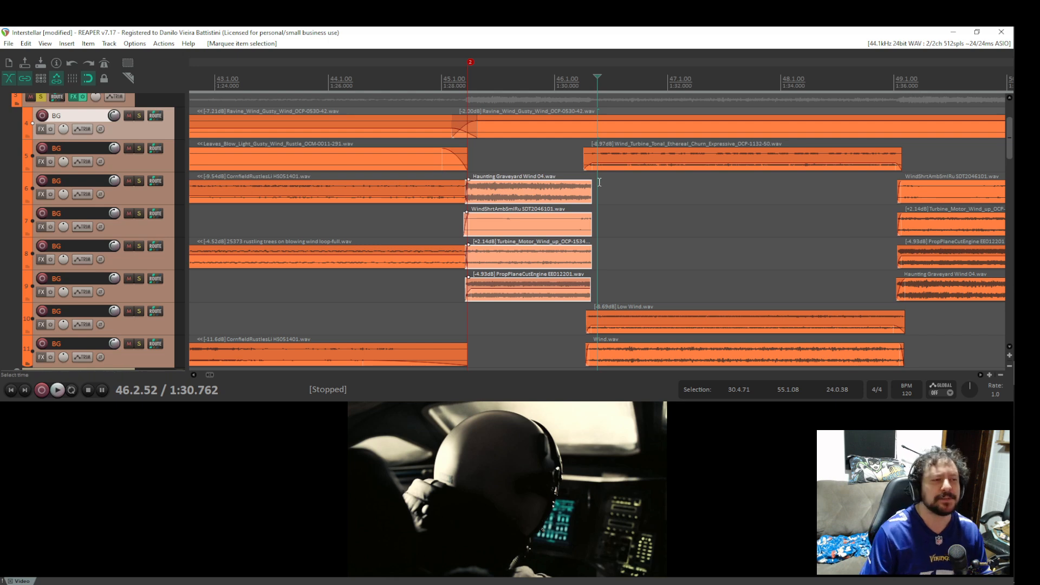
# Solo BG track 5 and play its Wind_Turbine_Tonal_Ethereal_Churn item from 46.1.86.
pyautogui.click(579, 155)
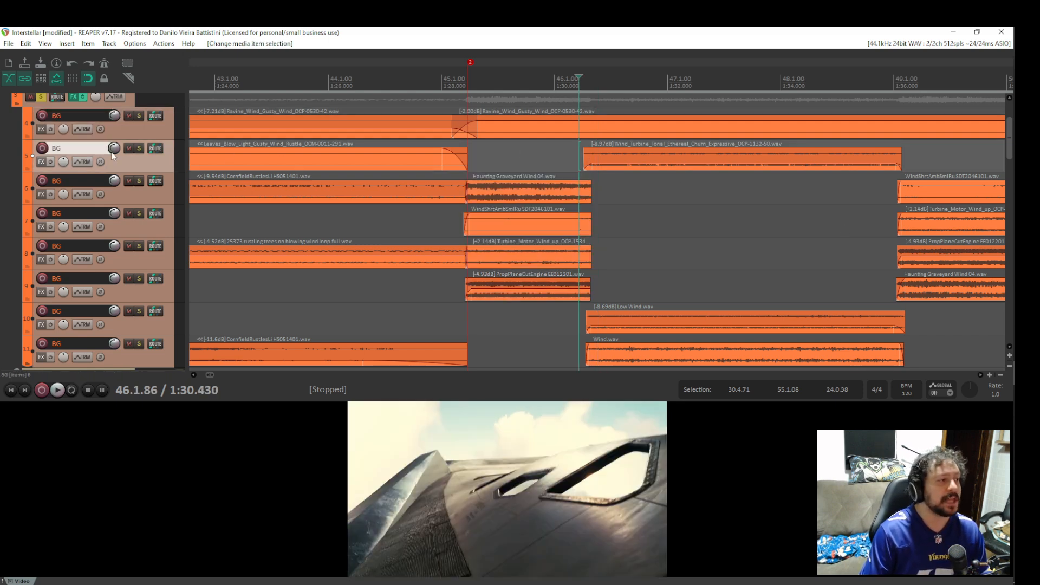
pyautogui.click(139, 148)
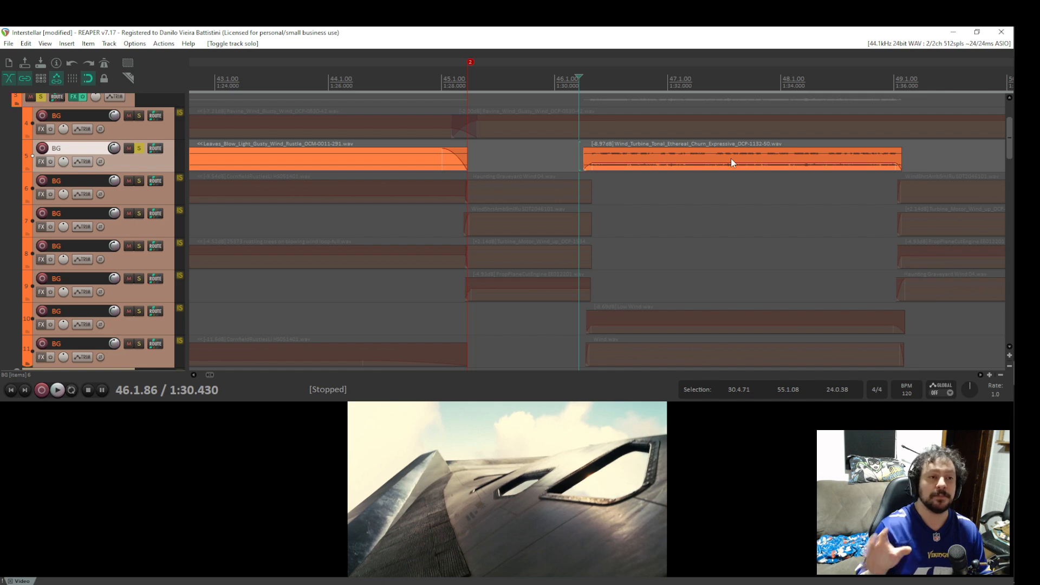
pyautogui.press('space')
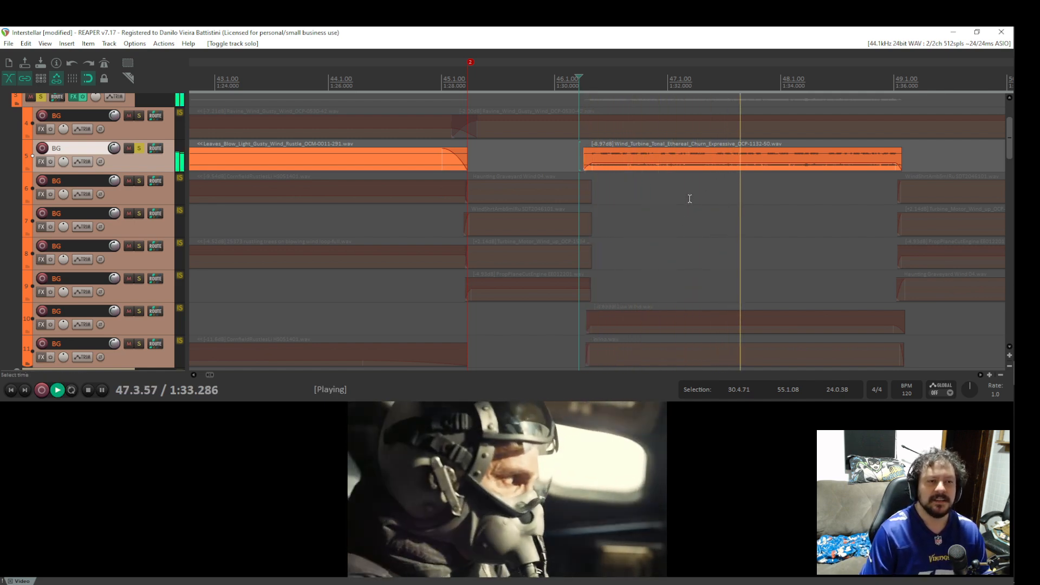
pyautogui.press('space')
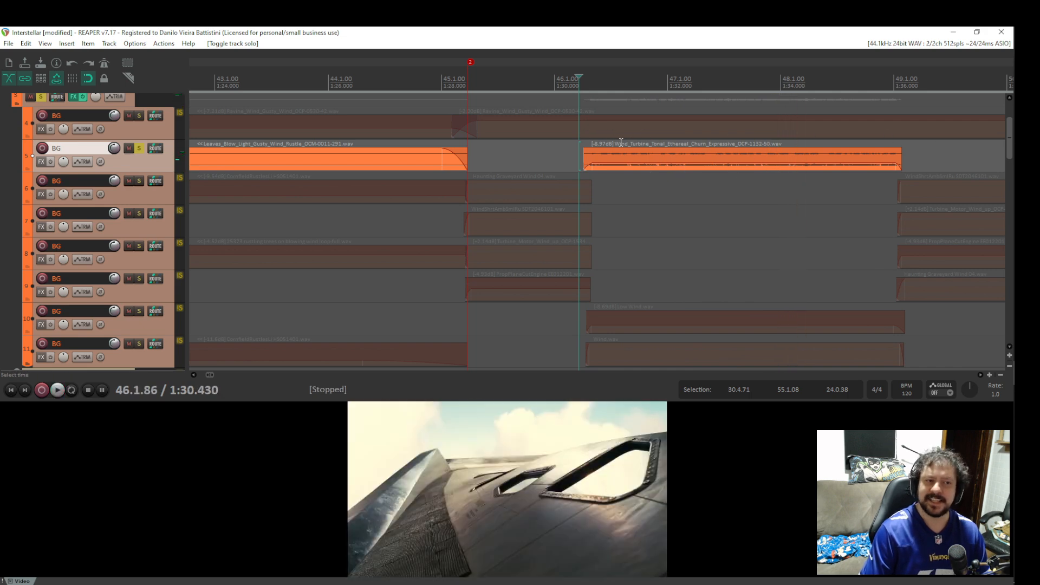
# Set the time selection from 42.2.43 to 50.1.58.
pyautogui.moveTo(621, 143); pyautogui.dragTo(694, 147)
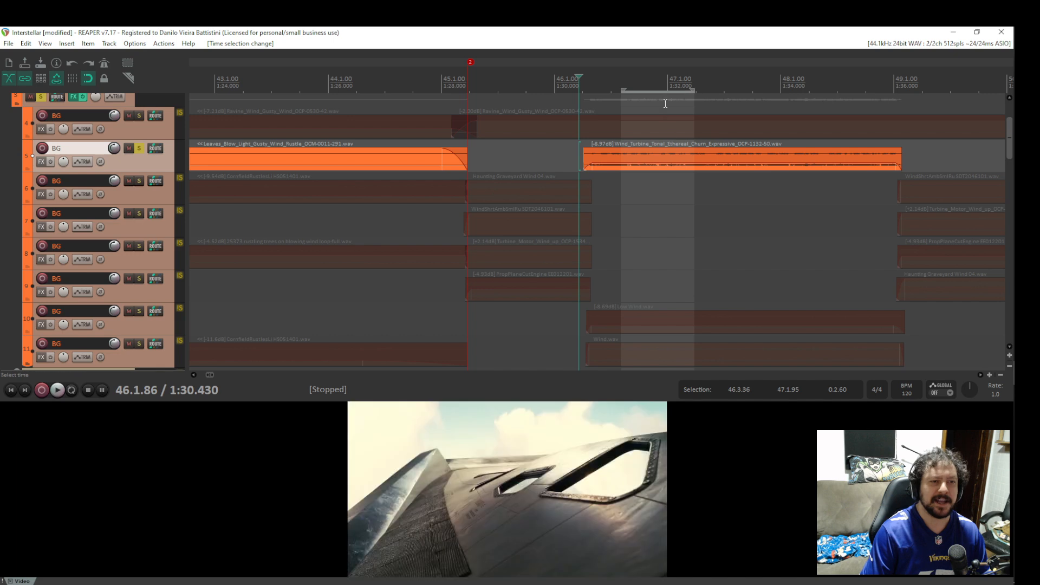
pyautogui.doubleClick(661, 86)
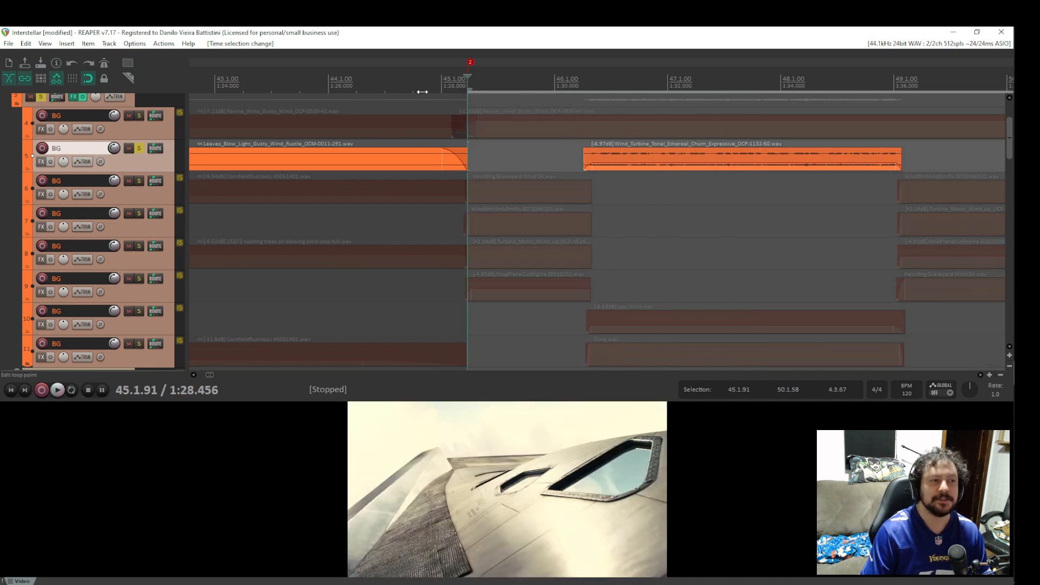
pyautogui.moveTo(422, 92); pyautogui.dragTo(225, 91)
pyautogui.scroll(-6, 824, 159)
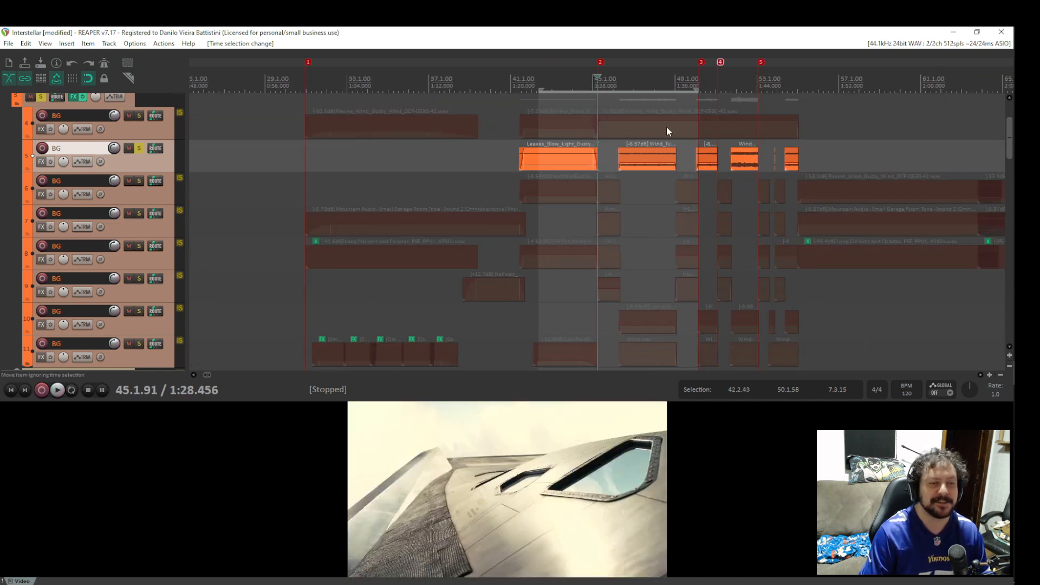
# Listen to the soloed Wind_Turbine_Tonal_Ethereal_Churn item from 46.2.87 in the cockpit shot.
pyautogui.click(643, 195)
pyautogui.scroll(6, 590, 194)
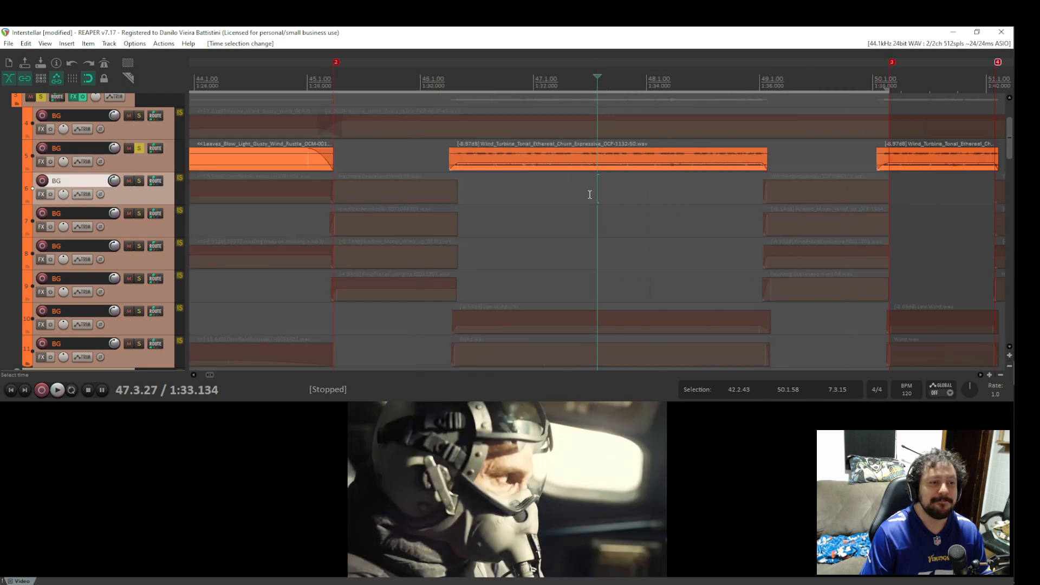
pyautogui.click(473, 181)
pyautogui.press('space')
pyautogui.press('space')
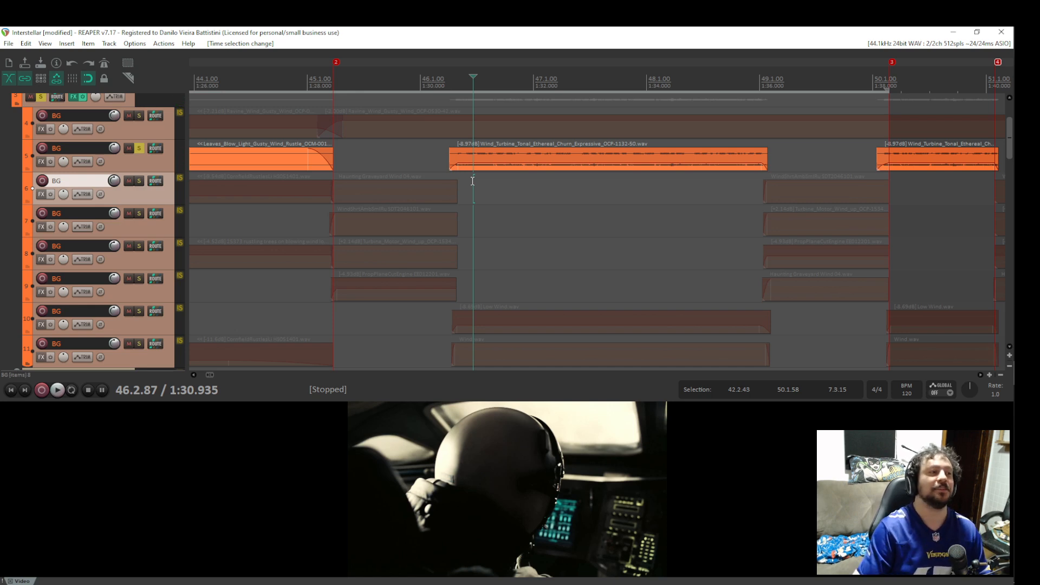
# Solo the AIRPLANE ALARM folder track, listen to its alarm items from 46.2.87 in the cockpit shot, and release the solo.
pyautogui.scroll(-15, 496, 230)
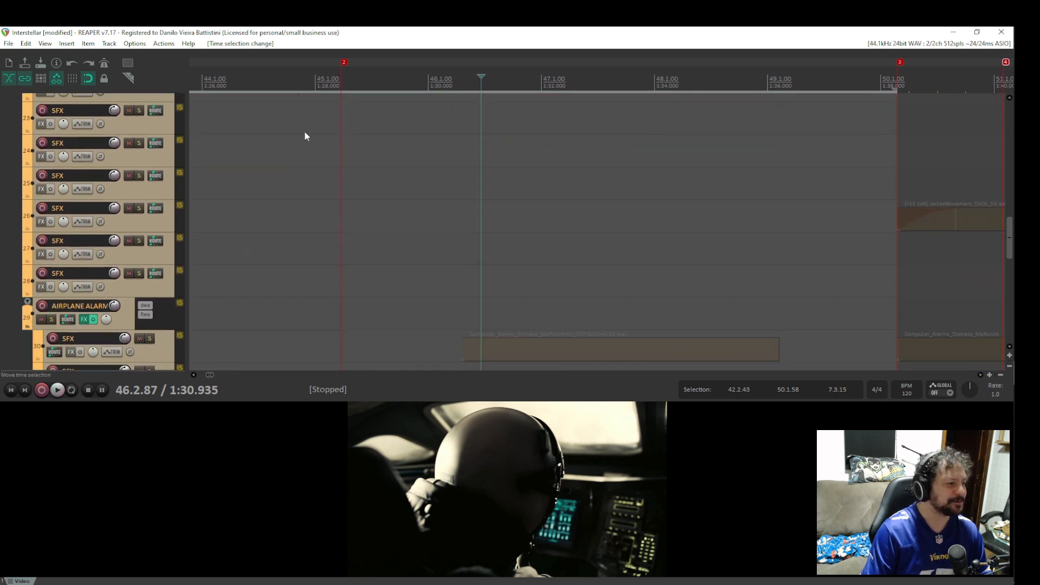
pyautogui.scroll(-2, 214, 250)
pyautogui.scroll(3, 208, 258)
pyautogui.scroll(-1, 208, 259)
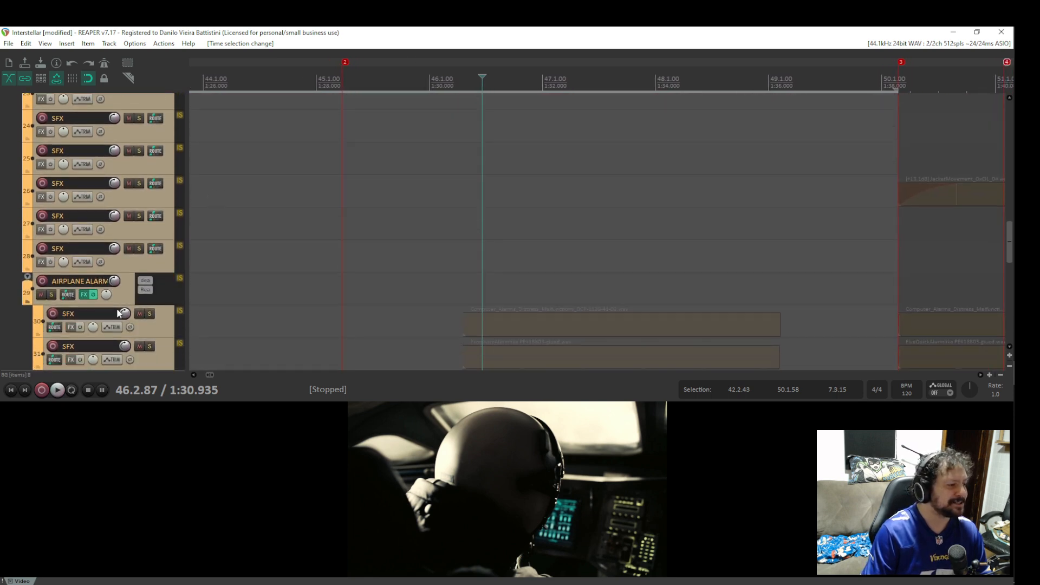
pyautogui.click(51, 295)
pyautogui.press('space')
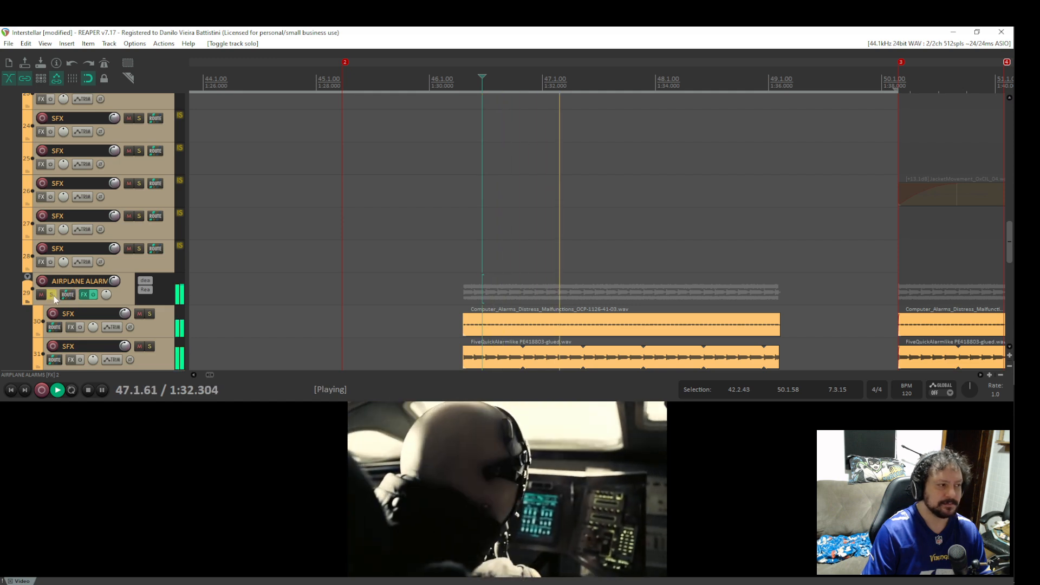
pyautogui.click(53, 296)
pyautogui.press('space')
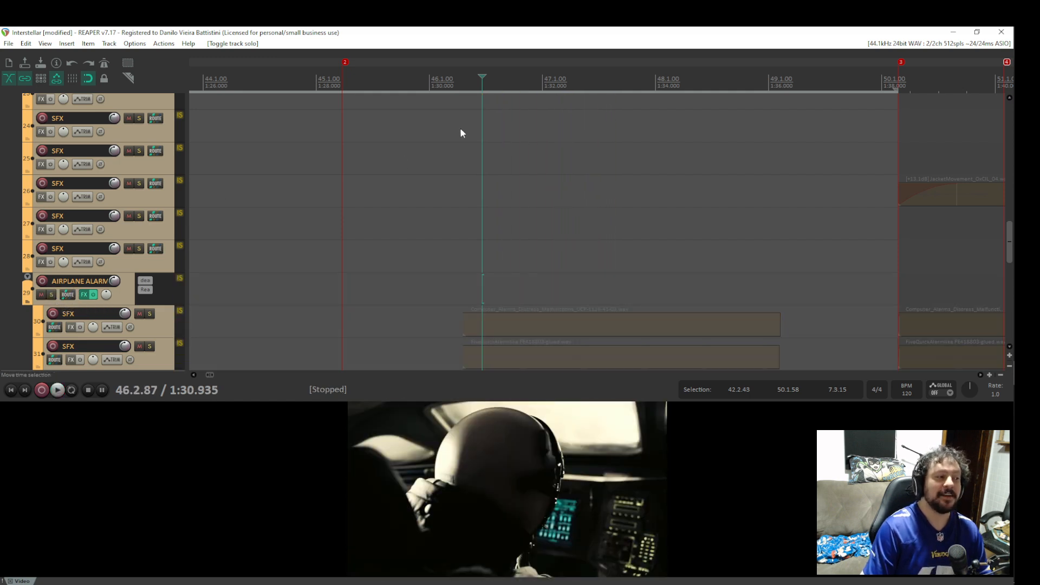
# Release the solo on BG track 5 to bring back all the background layers.
pyautogui.scroll(15, 461, 130)
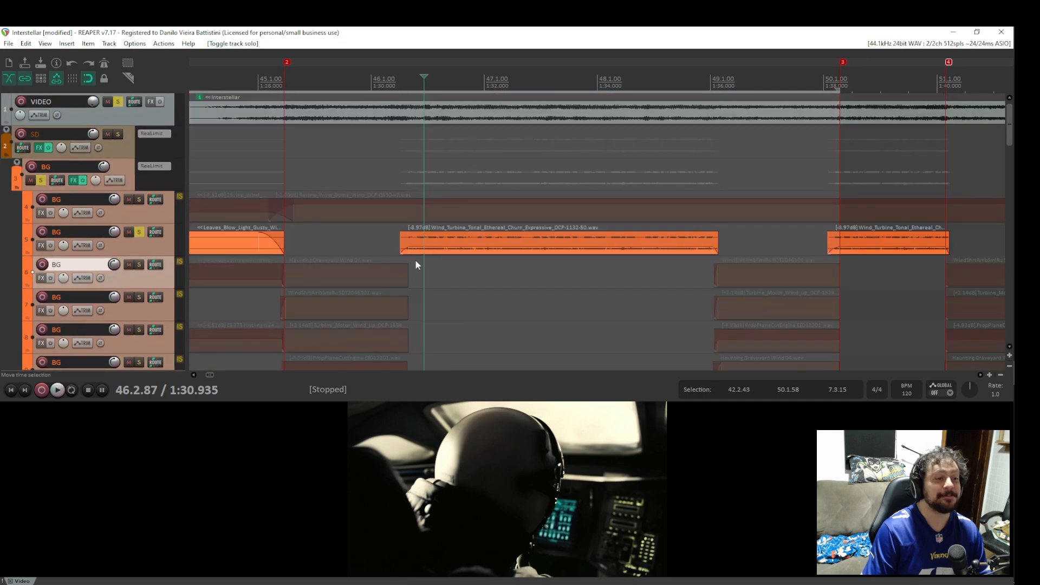
pyautogui.scroll(-2, 146, 137)
pyautogui.click(139, 138)
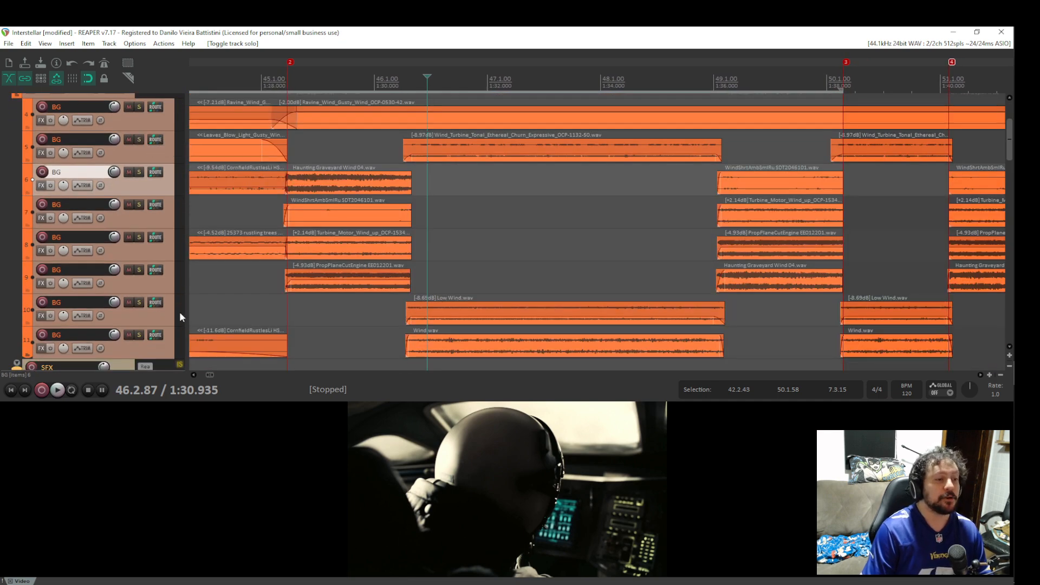
# Solo BG track 6, listen to its Haunting Graveyard Wind 04 item from 45.3.60 in the exterior shot, and release the solo.
pyautogui.click(140, 304)
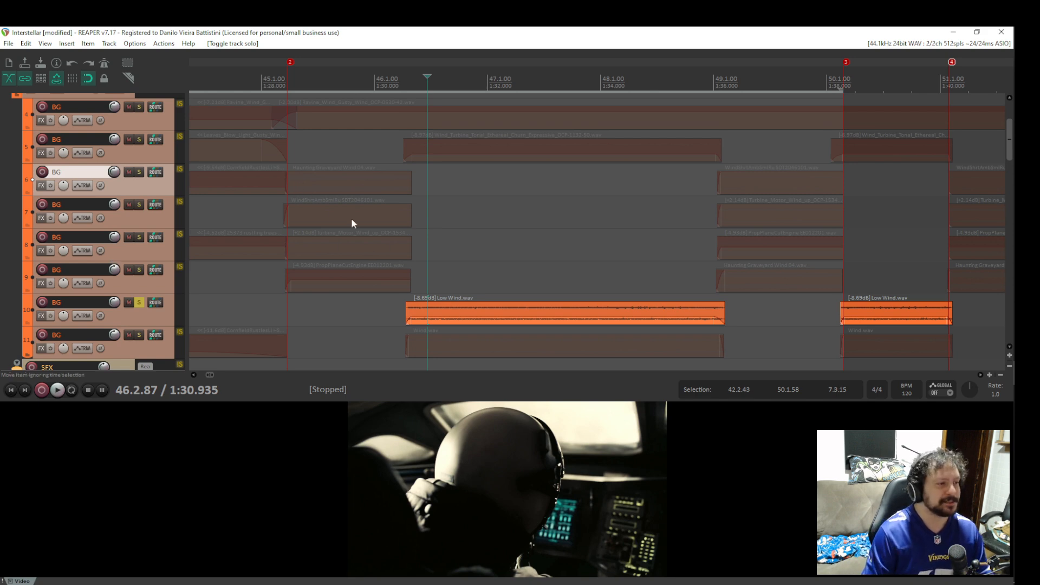
pyautogui.click(335, 185)
pyautogui.click(139, 172)
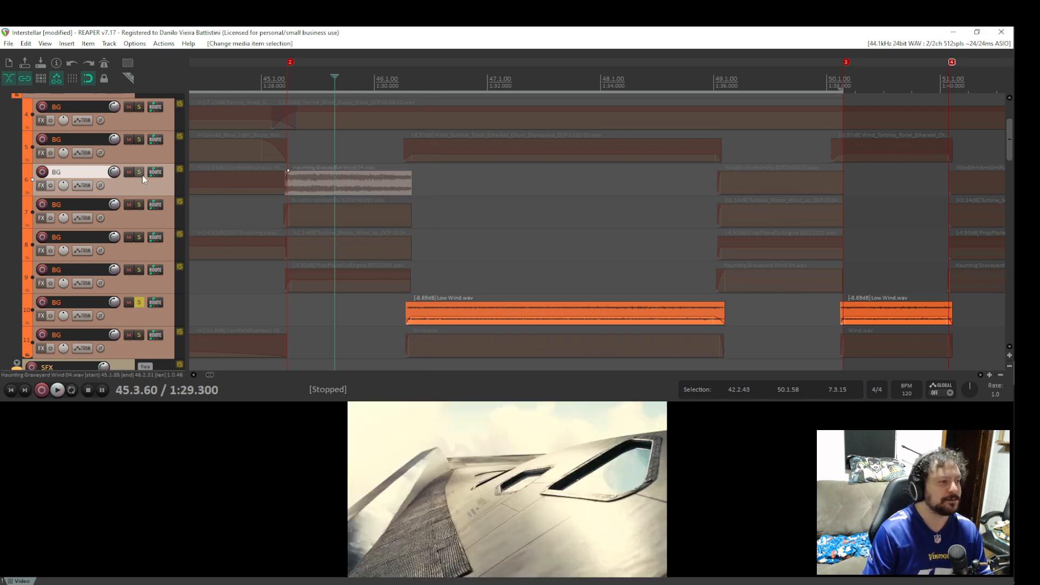
pyautogui.click(140, 304)
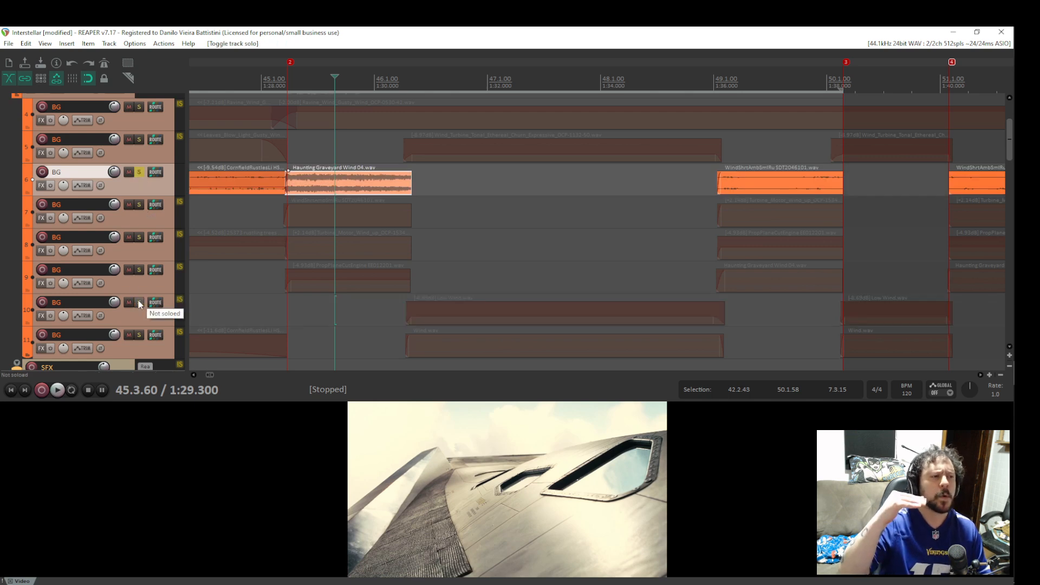
pyautogui.press('space')
pyautogui.press('space')
pyautogui.click(140, 172)
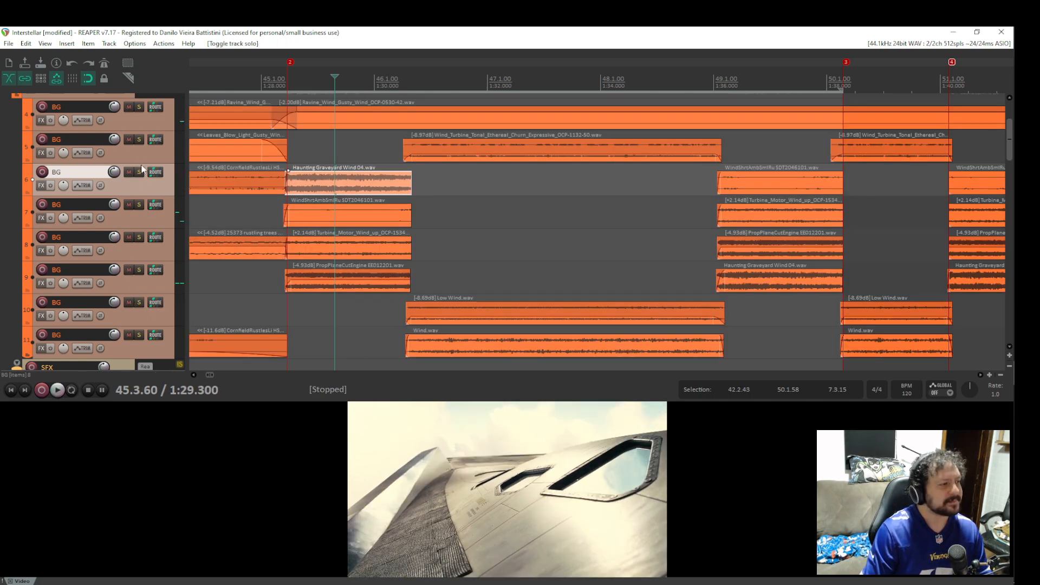
# Solo BG track 5 and listen to its Wind_Turbine_Tonal_Ethereal_Churn item from 46.3.43 in the cockpit shot.
pyautogui.click(140, 139)
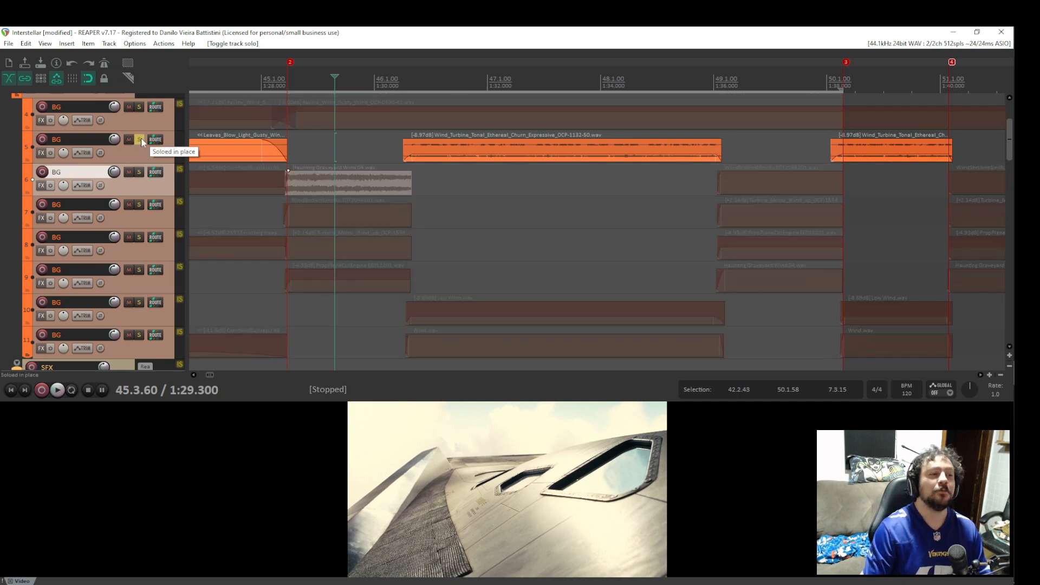
pyautogui.click(442, 179)
pyautogui.press('space')
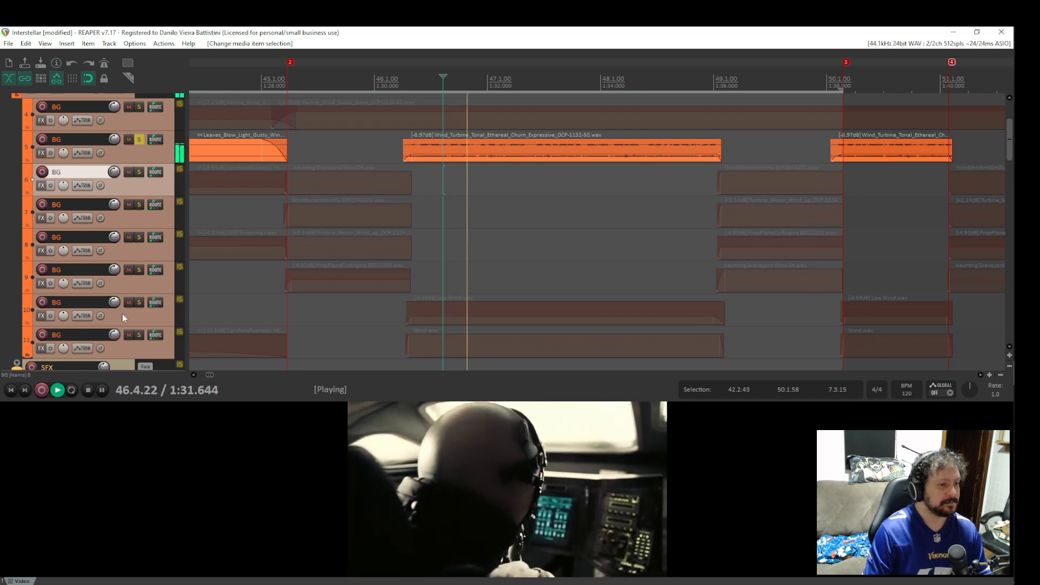
pyautogui.press('space')
# Switch the solo from BG track 5 to BG track 10 and listen to its Low Wind item from 46.3.43.
pyautogui.click(139, 303)
pyautogui.click(140, 139)
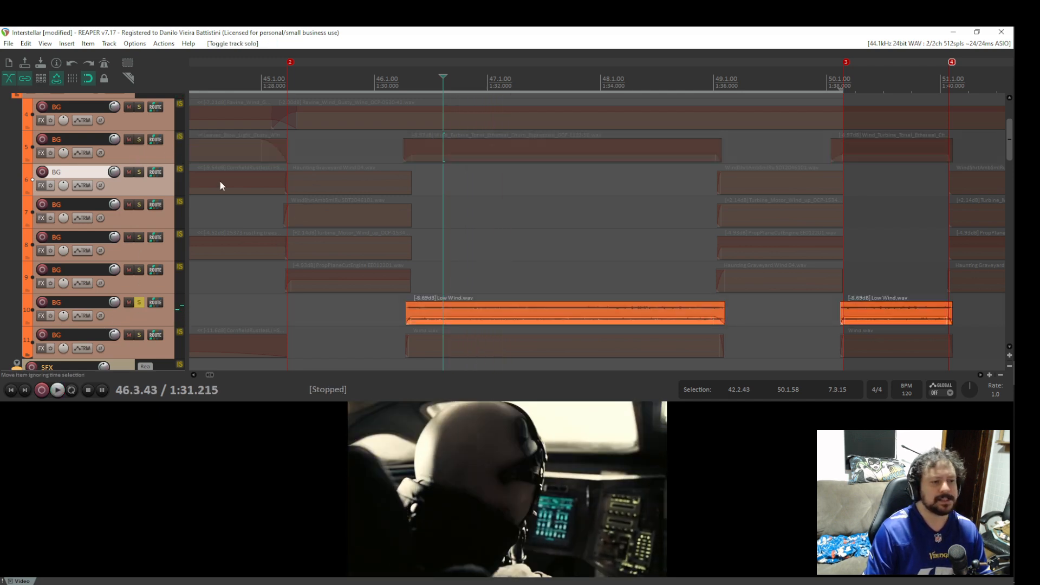
pyautogui.press('space')
pyautogui.press('space')
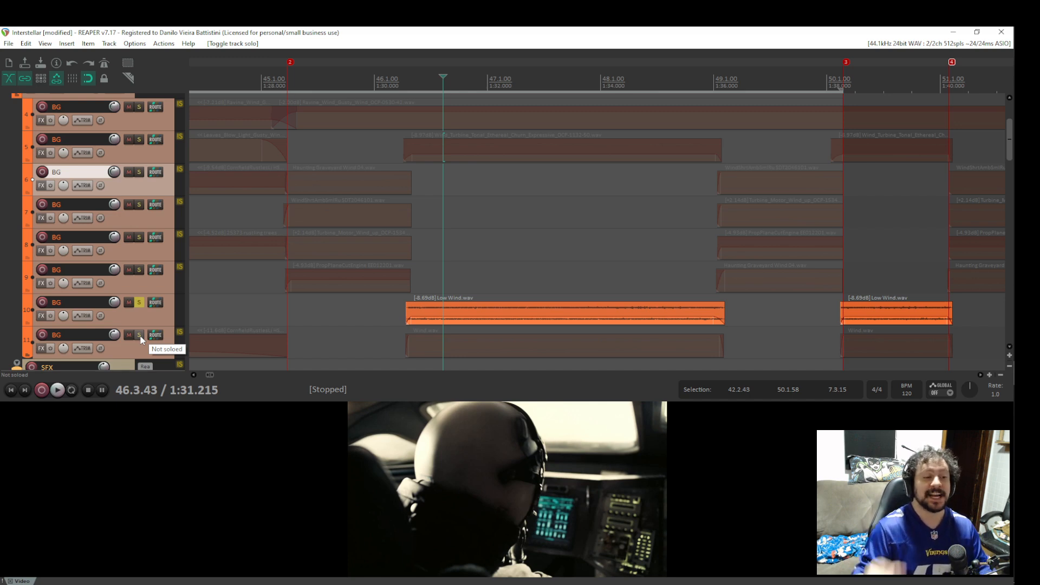
# Switch the solo from BG track 10 to BG track 11 and listen to its Wind.wav item from 46.3.43.
pyautogui.click(140, 335)
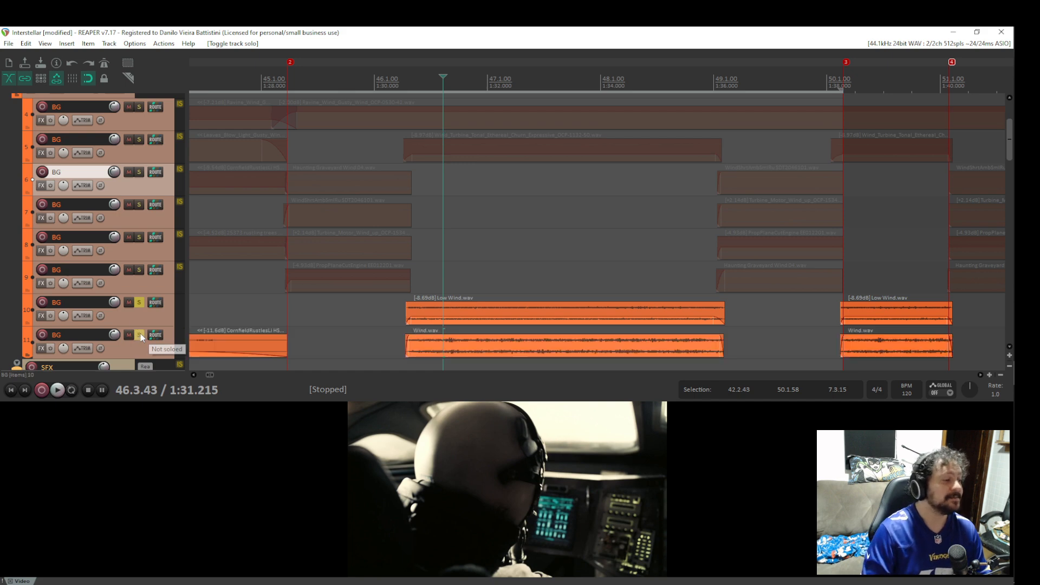
pyautogui.click(135, 305)
pyautogui.press('space')
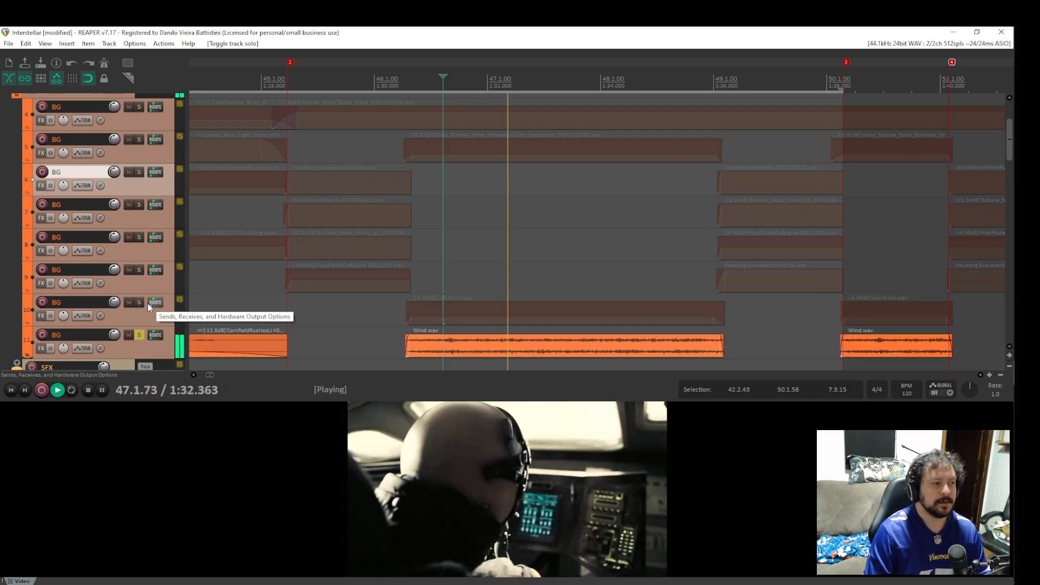
pyautogui.press('space')
# Solo BG tracks 10 and 11 together and play them from 46.2.68, toggling each solo to compare Low Wind with Wind.wav.
pyautogui.click(142, 305)
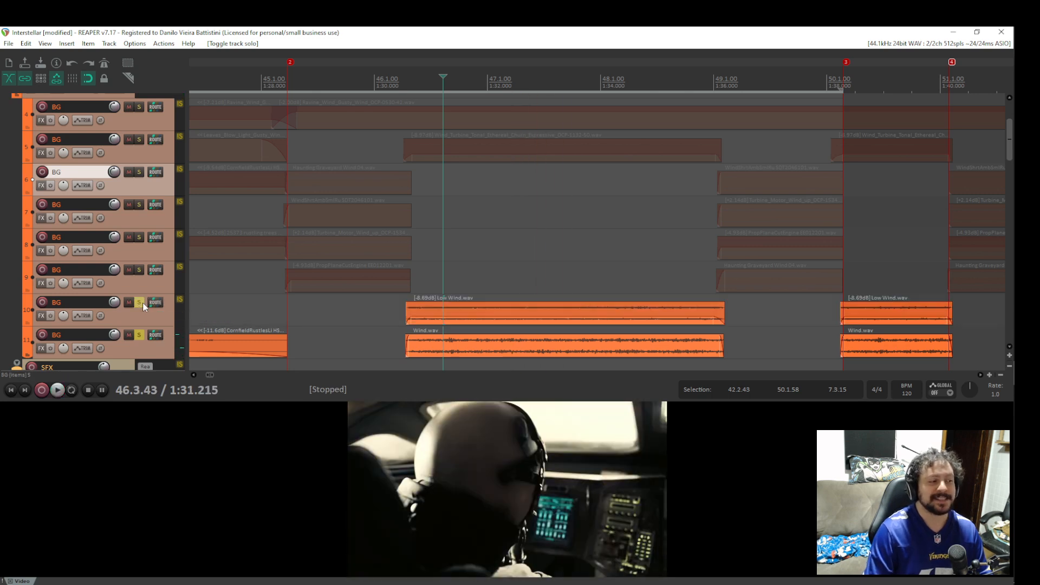
pyautogui.click(422, 271)
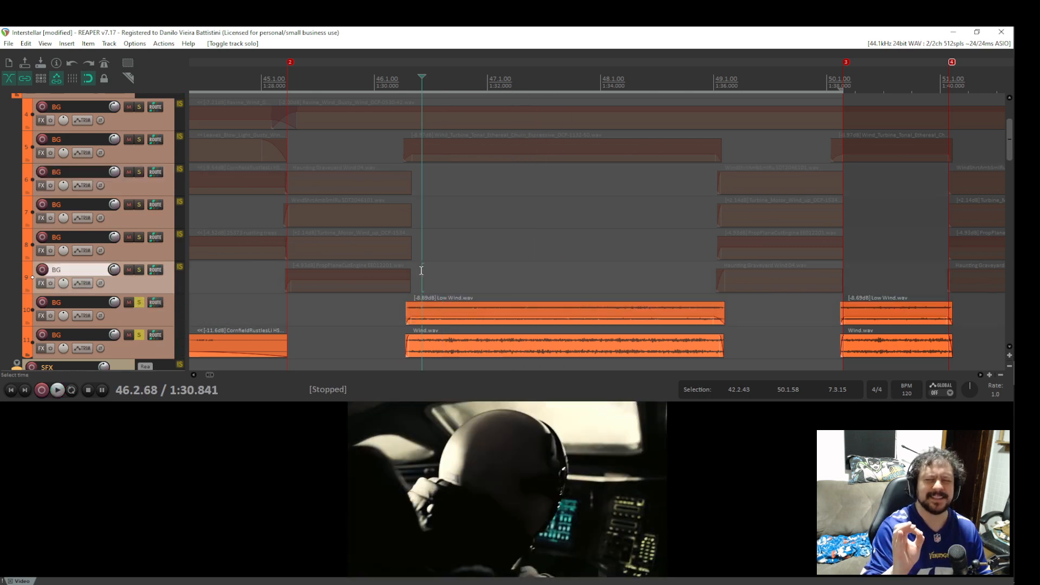
pyautogui.press('space')
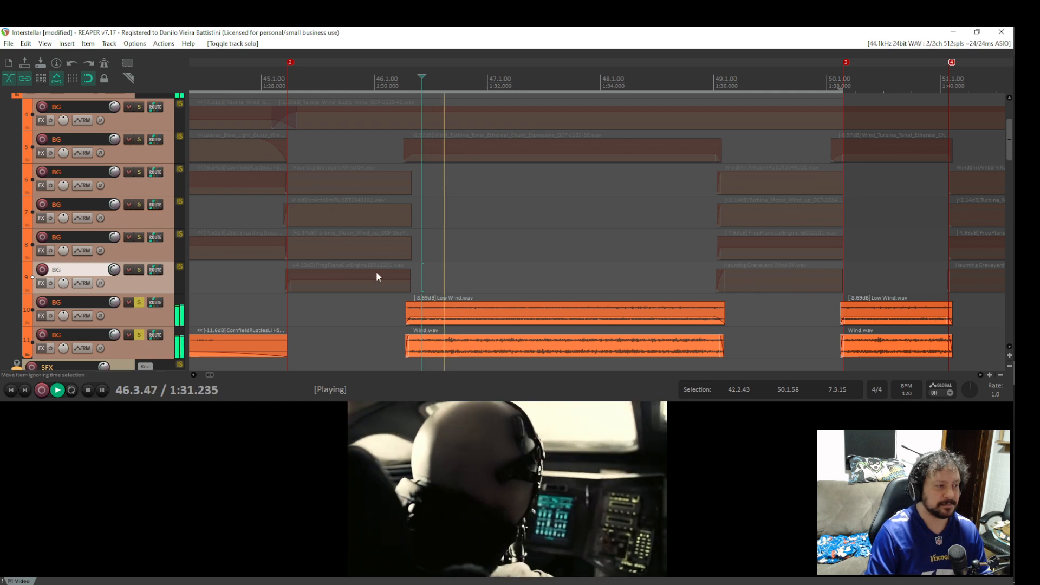
pyautogui.click(140, 335)
pyautogui.click(139, 335)
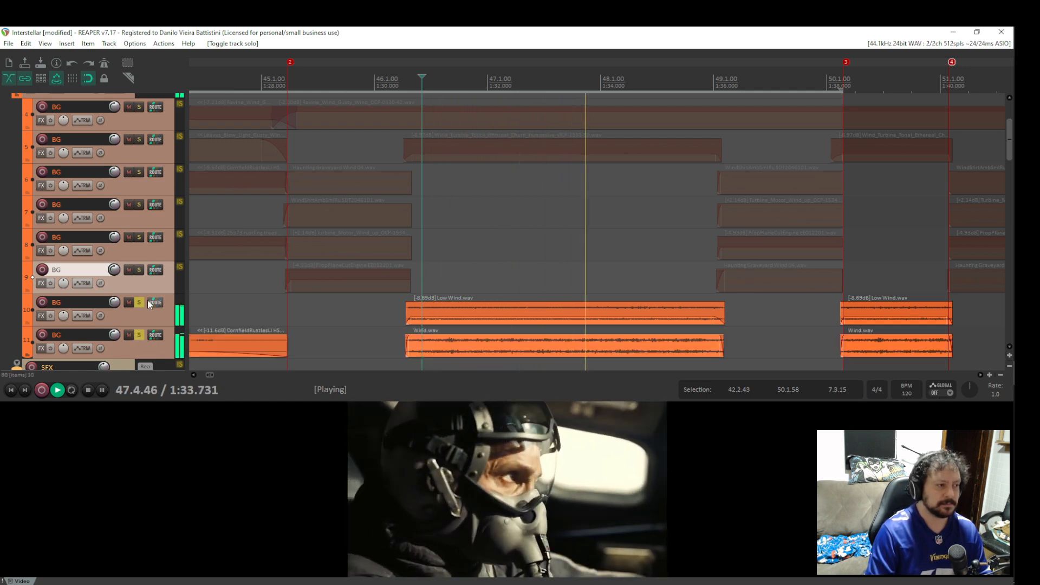
pyautogui.click(140, 303)
pyautogui.press('space')
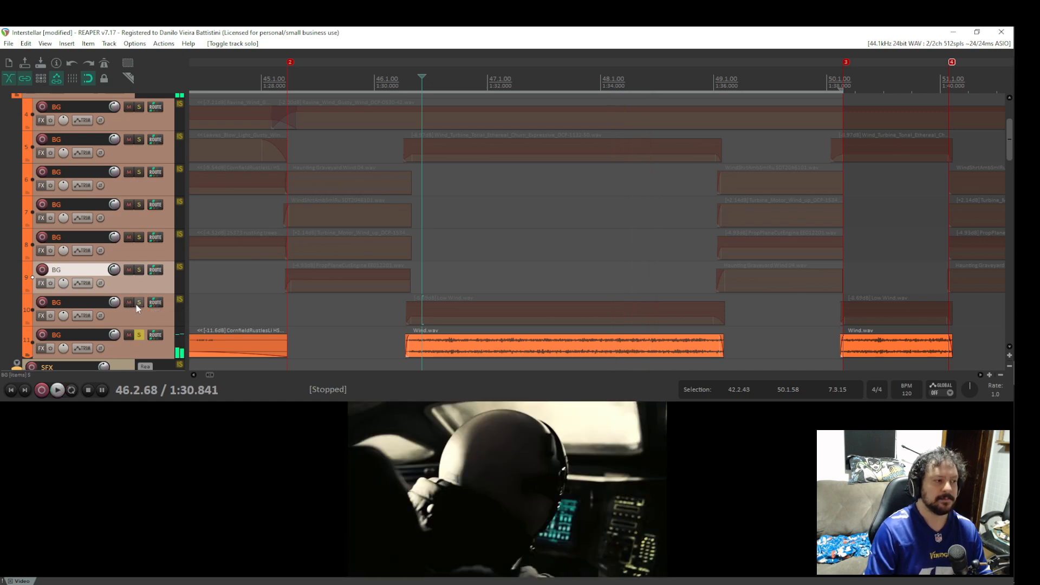
pyautogui.click(136, 304)
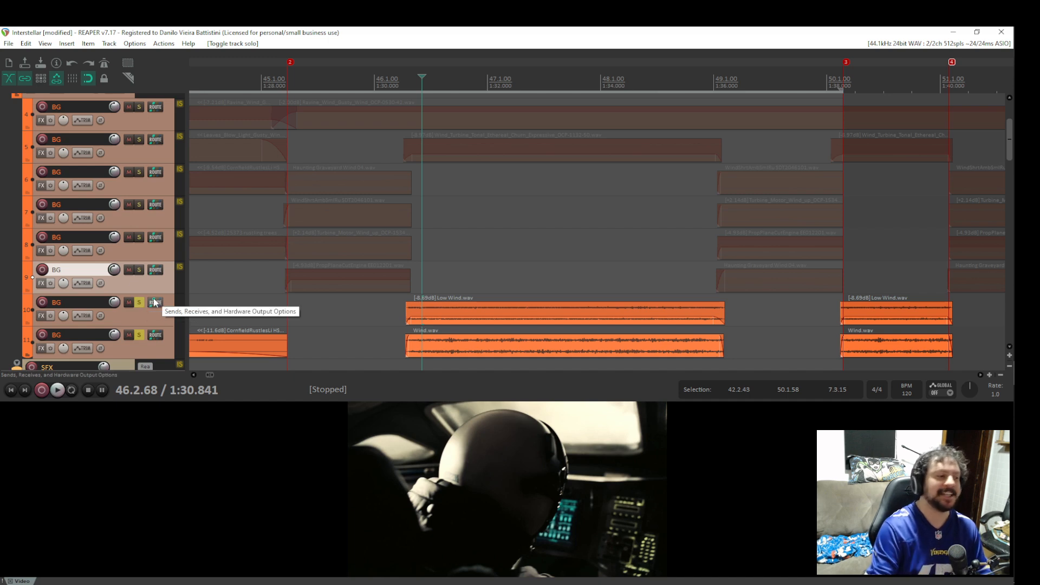
# Release the solos on BG tracks 10 and 11 and play the full background mix from 45.3.45.
pyautogui.click(139, 302)
pyautogui.click(139, 335)
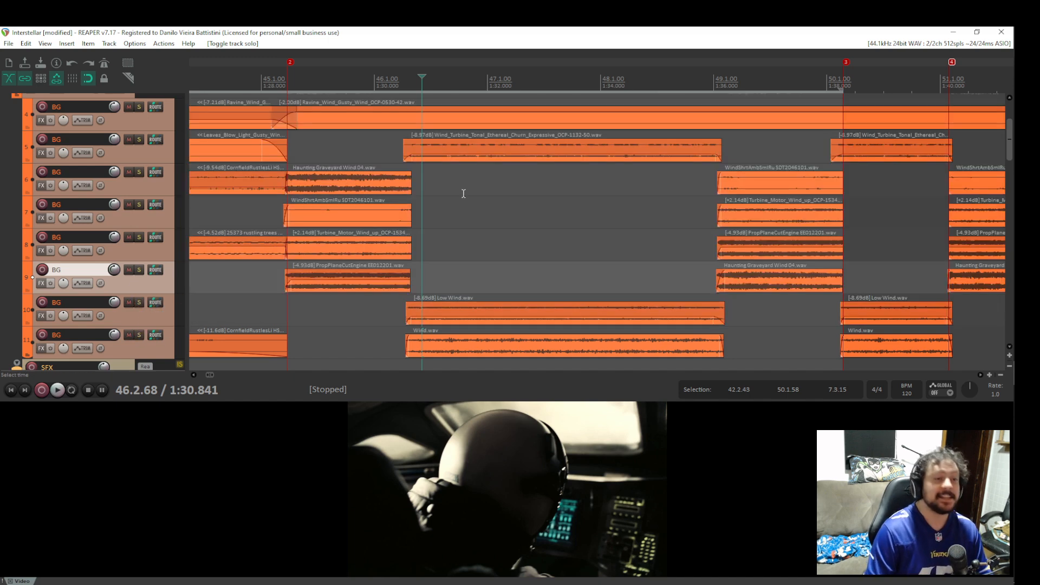
pyautogui.scroll(-2, 601, 211)
pyautogui.scroll(-3, 601, 210)
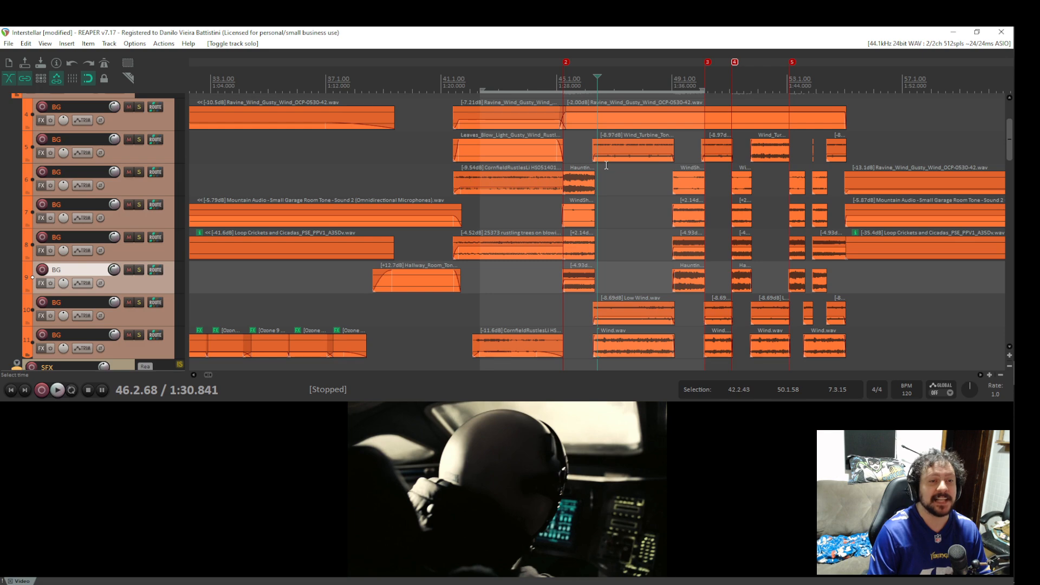
pyautogui.click(577, 142)
pyautogui.press('space')
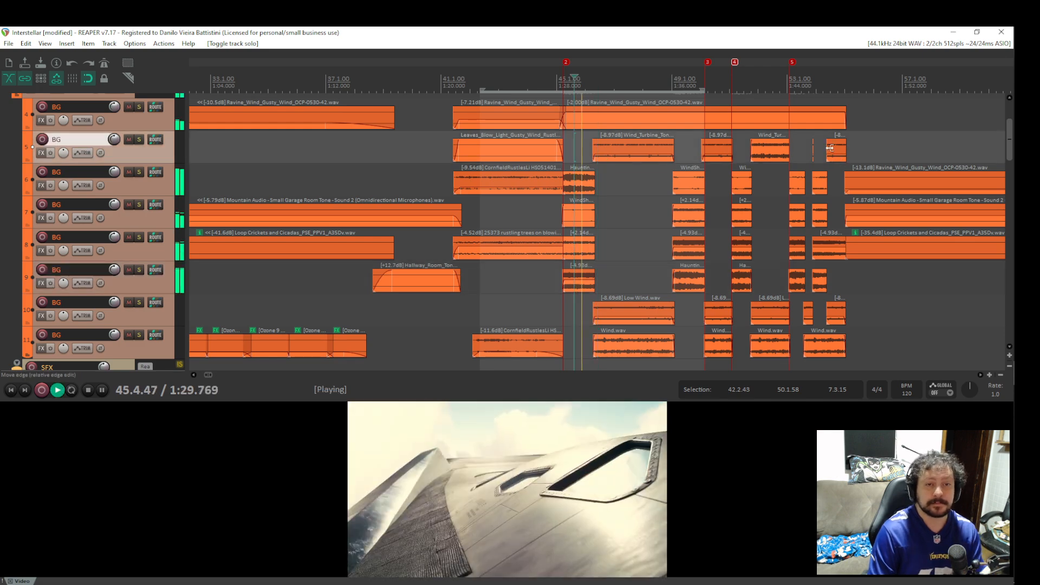
# Delete the tiny leftover item on BG track 5 after marker 5 and stop playback.
pyautogui.scroll(2, 818, 144)
pyautogui.scroll(-1, 818, 143)
pyautogui.click(899, 148)
pyautogui.press('Delete')
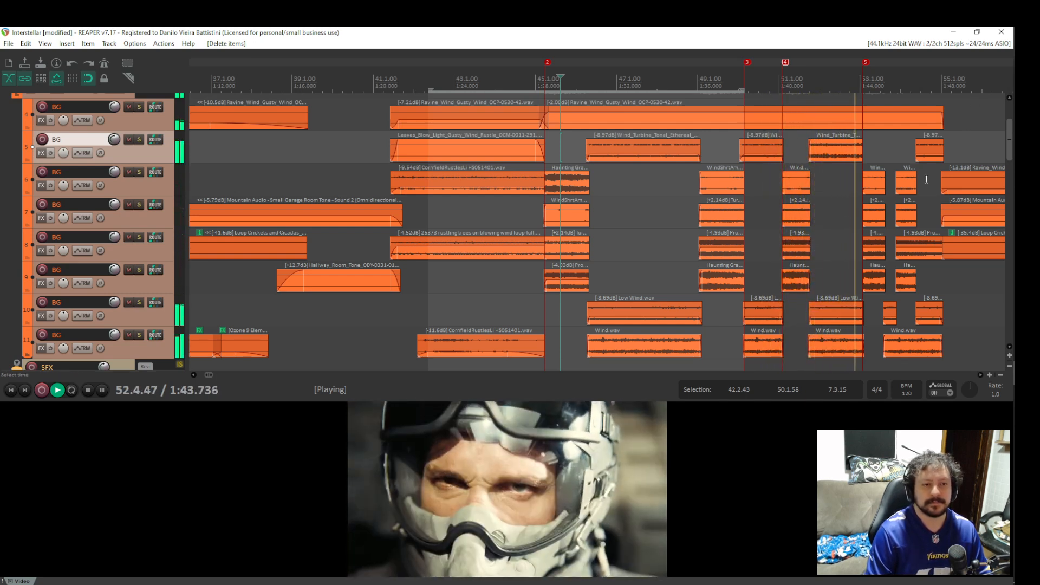
pyautogui.press('space')
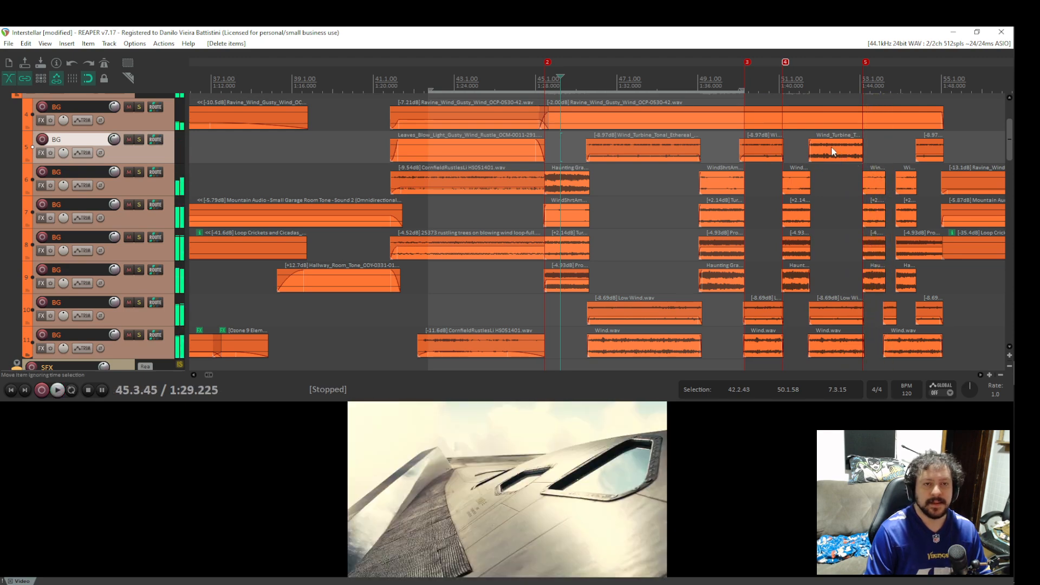
# Check the picture at several points between markers 3 and 5 and beyond against the BG layers used for each shot.
pyautogui.click(819, 174)
pyautogui.scroll(4, 821, 175)
pyautogui.scroll(-1, 820, 174)
pyautogui.scroll(-2, 599, 174)
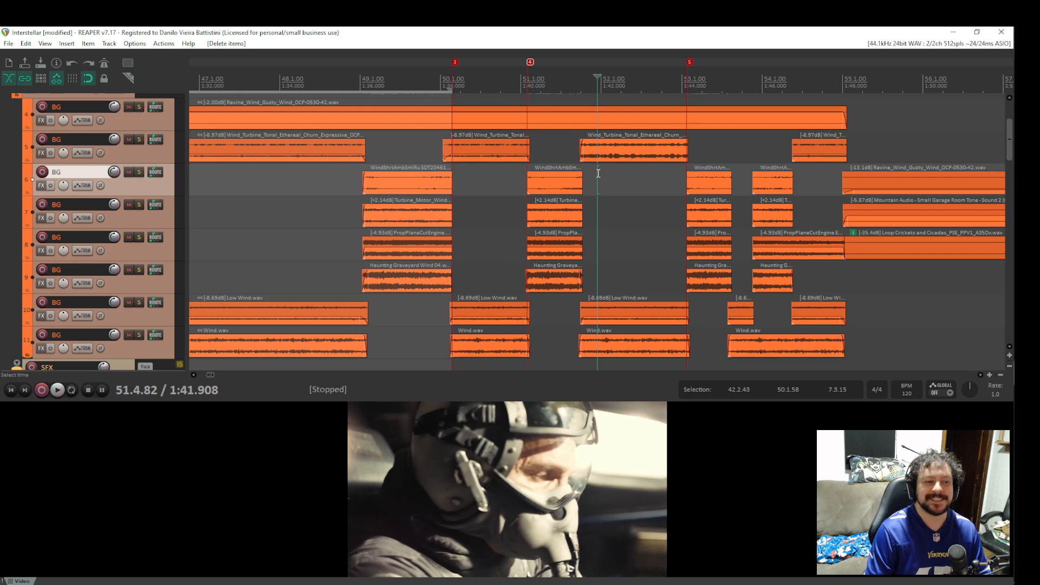
pyautogui.click(560, 145)
pyautogui.click(483, 178)
pyautogui.click(541, 153)
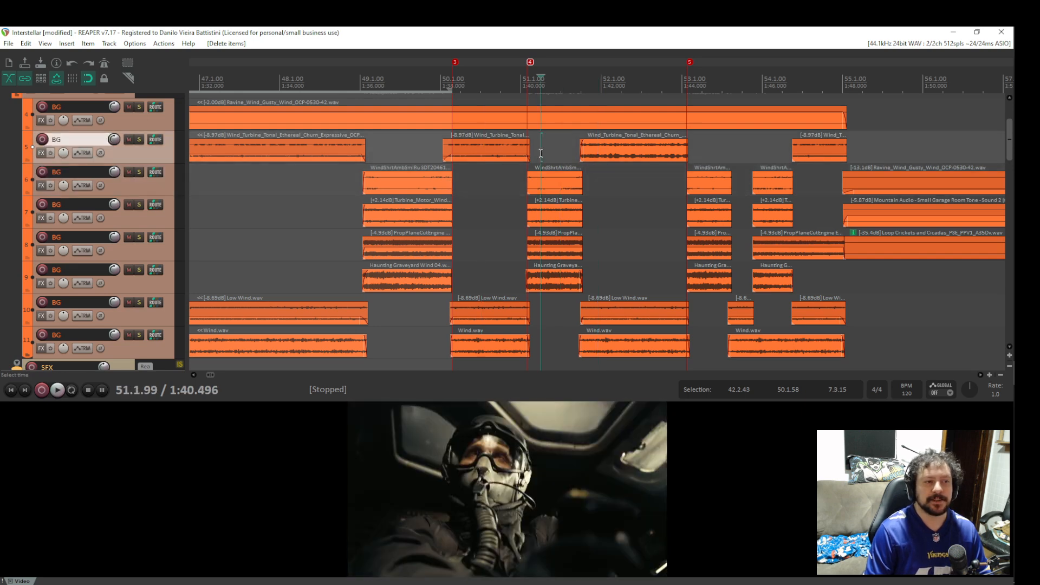
pyautogui.click(593, 171)
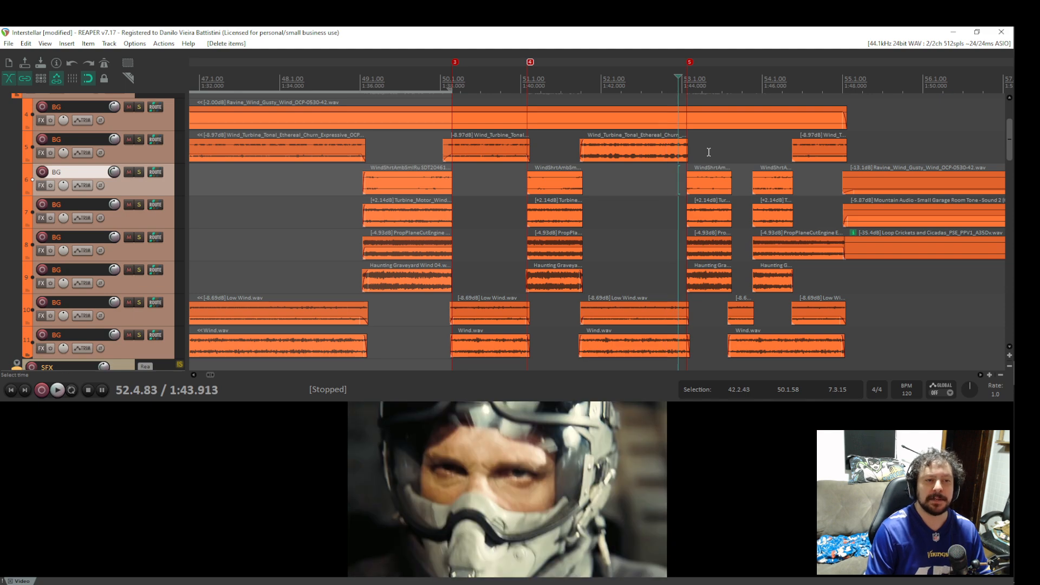
pyautogui.click(709, 152)
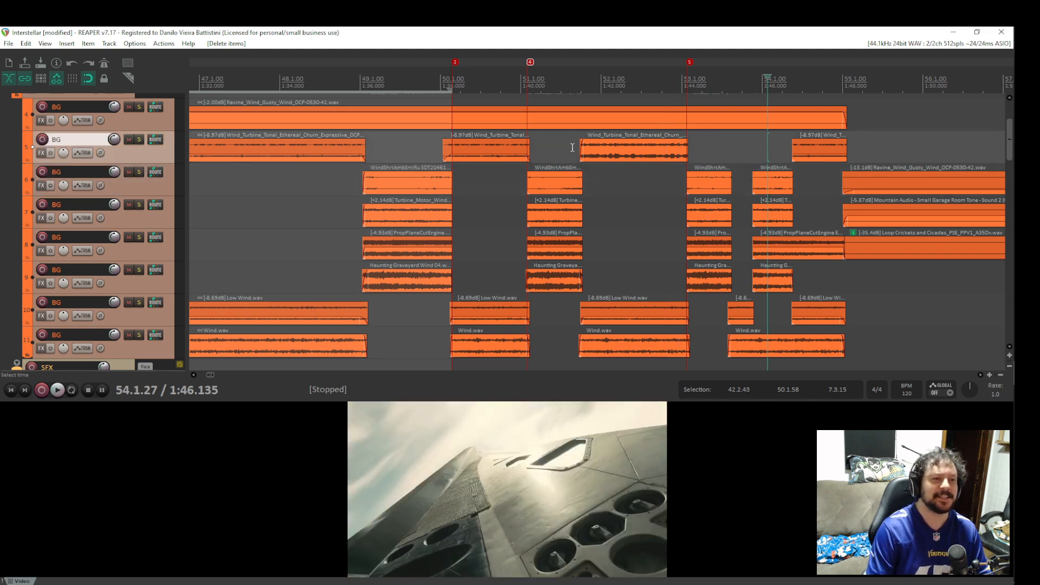
# Listen to the full background mix from the exterior-to-cockpit change after marker 4 until past marker 5.
pyautogui.press('space')
pyautogui.press('space')
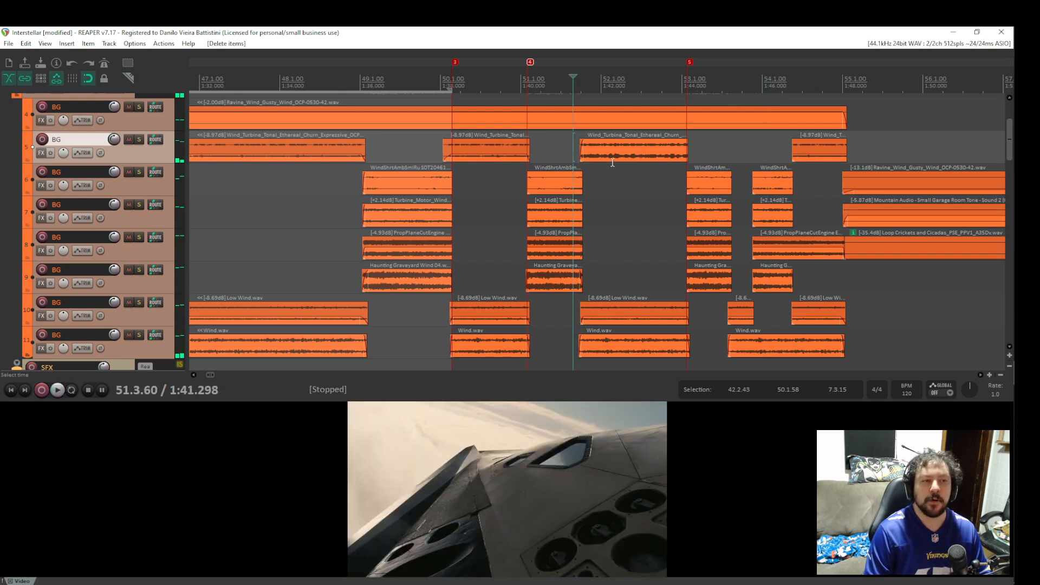
pyautogui.click(611, 178)
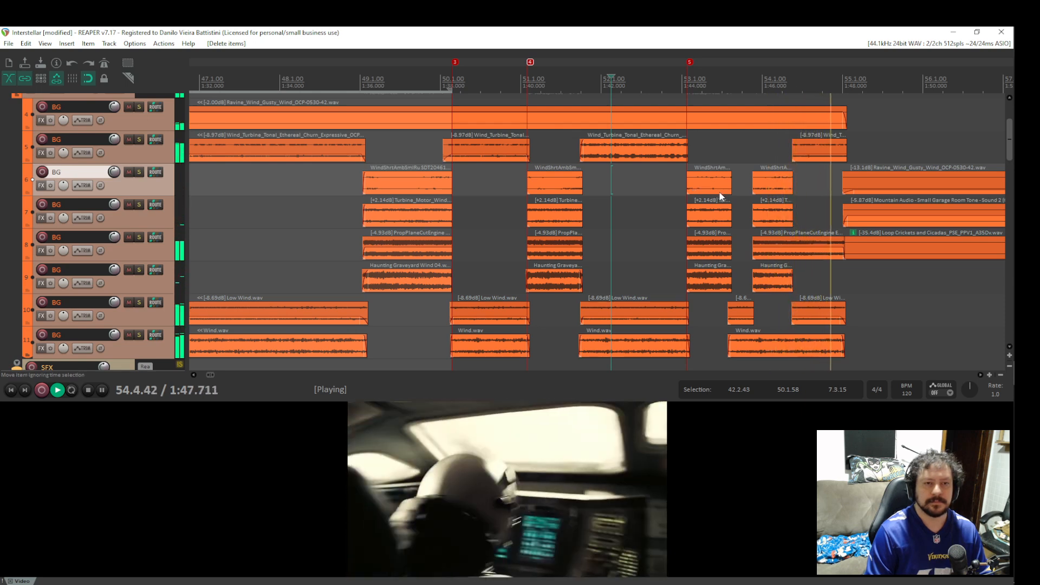
pyautogui.press('space')
# Place a short copy of the wind turbine item on BG track 5 at about 53.3.54, lower its volume to about -13 dB, and play it.
pyautogui.click(733, 150)
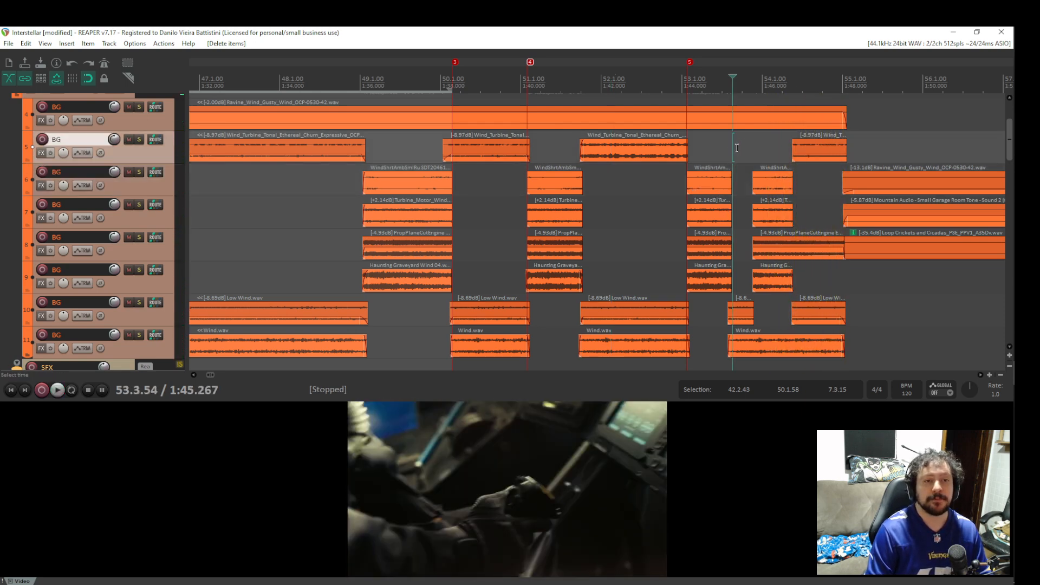
pyautogui.moveTo(794, 147); pyautogui.dragTo(743, 155)
pyautogui.click(724, 149)
pyautogui.press('space')
pyautogui.click(719, 145)
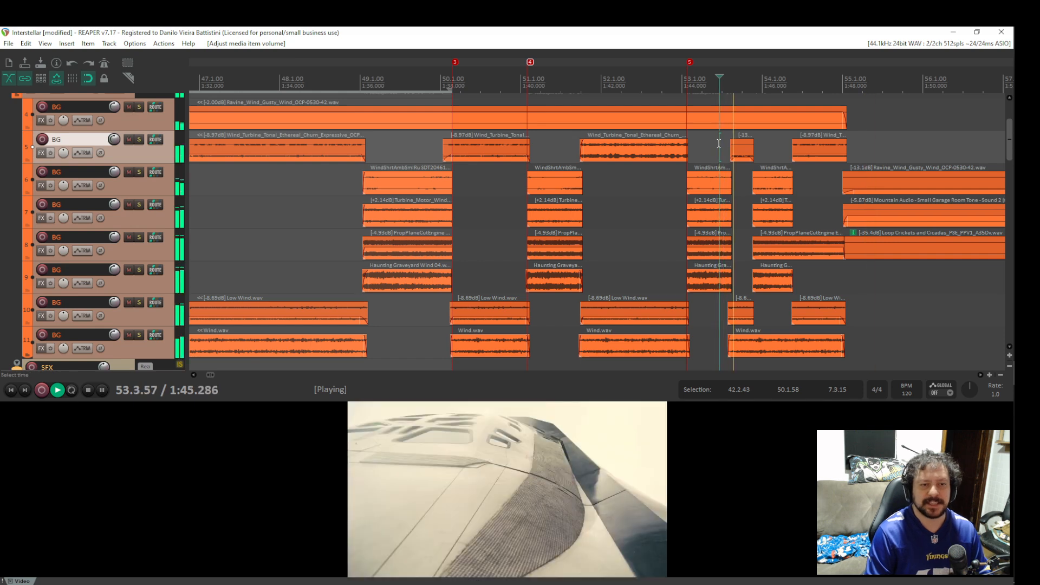
# Replay the background mix from the short wind turbine item on BG track 5 through the cockpit shot.
pyautogui.press('space')
pyautogui.click(715, 145)
pyautogui.press('space')
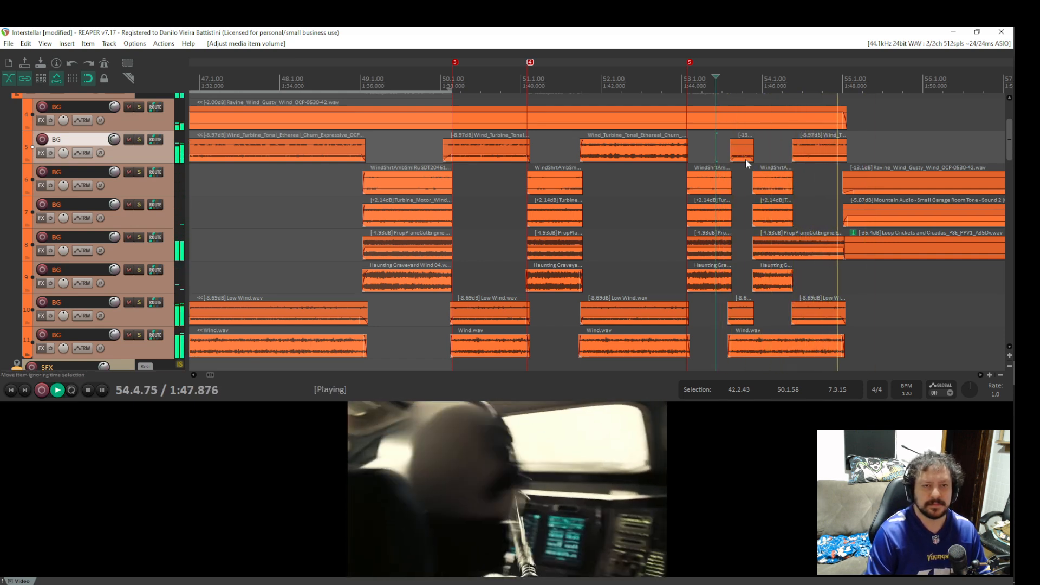
pyautogui.press('space')
# Check the shot change where the propeller plane engine item starts on BG track 8, and play the exterior shot from about 54.2.
pyautogui.click(781, 249)
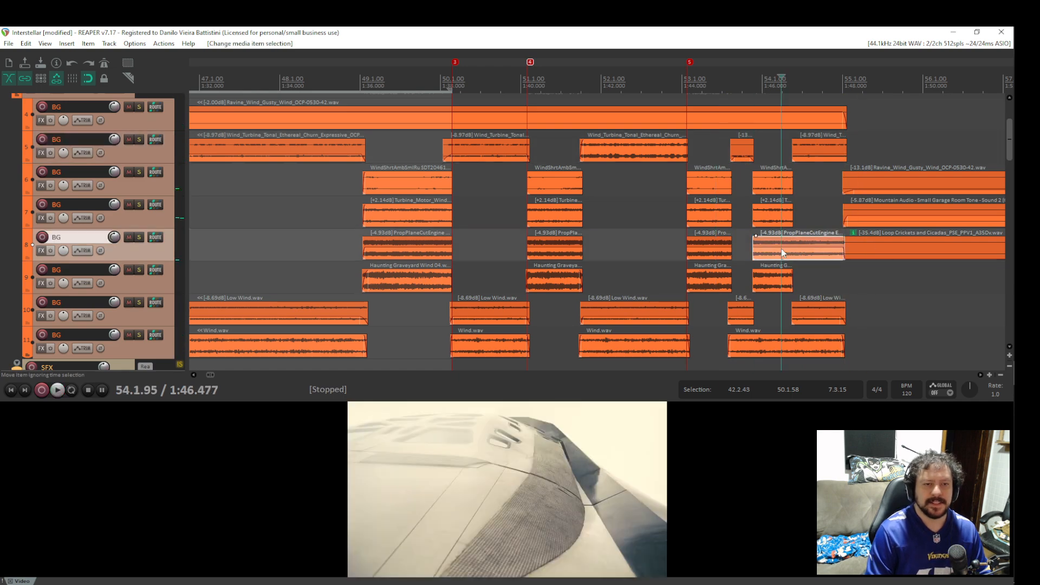
pyautogui.click(746, 248)
pyautogui.scroll(4, 746, 248)
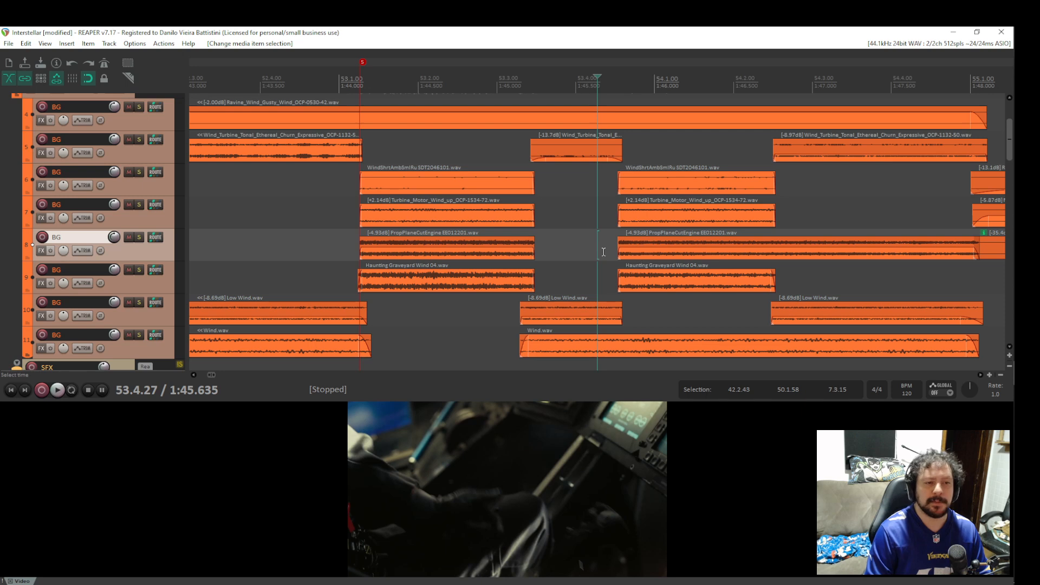
pyautogui.scroll(-3, 603, 252)
pyautogui.click(665, 247)
pyautogui.press('space')
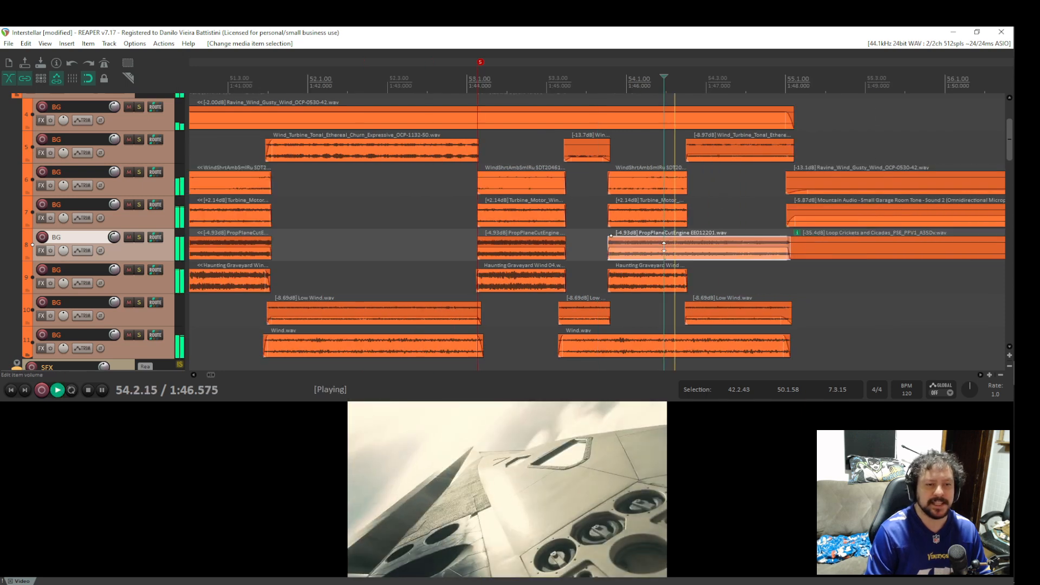
pyautogui.press('space')
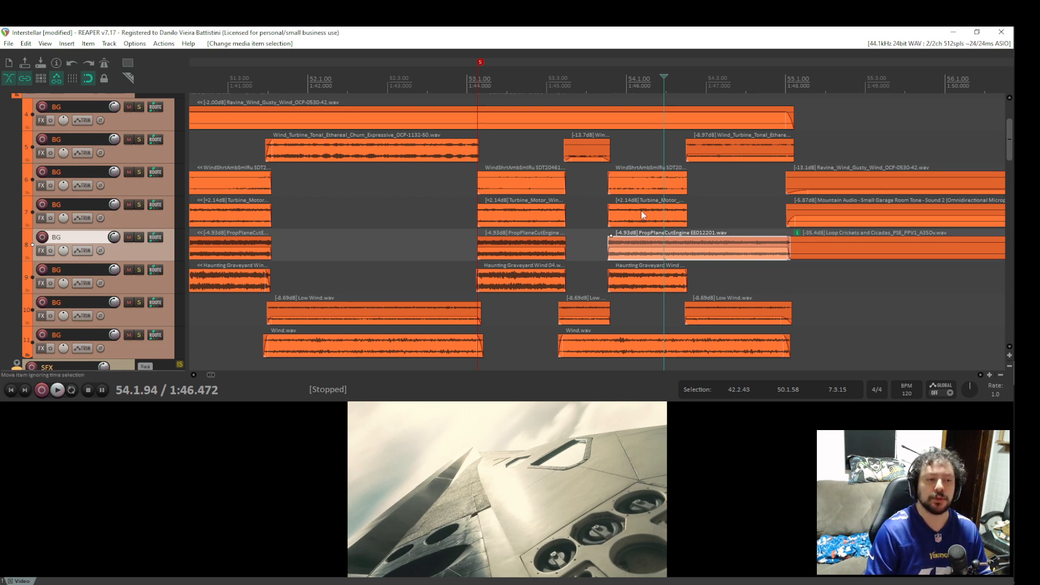
# Check the picture at several points from about 53.4 across the cockpit shot to the dark bedroom cut just after 55.1.
pyautogui.click(602, 250)
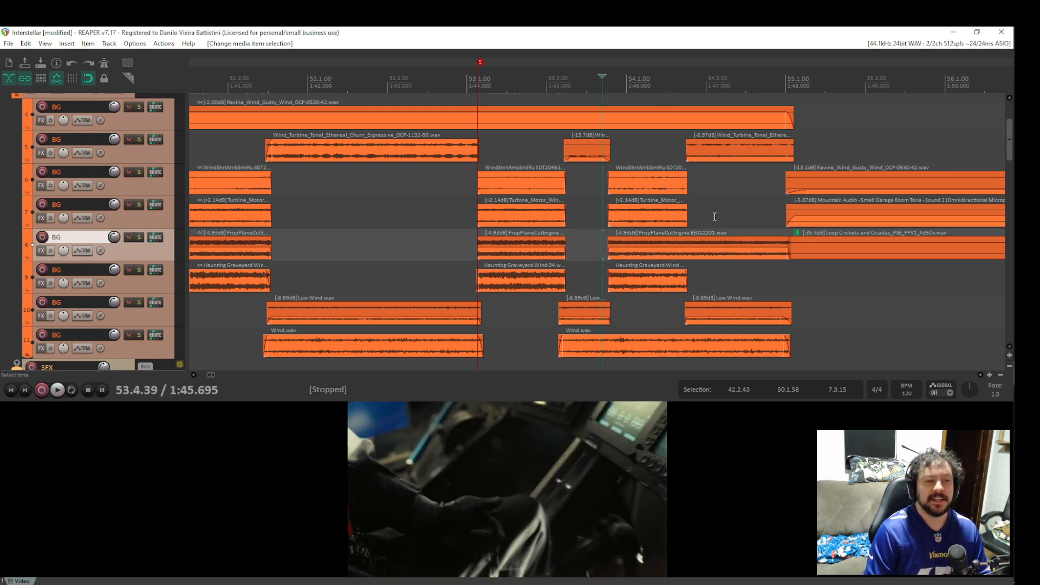
pyautogui.click(744, 211)
pyautogui.click(767, 211)
pyautogui.click(775, 212)
pyautogui.click(780, 212)
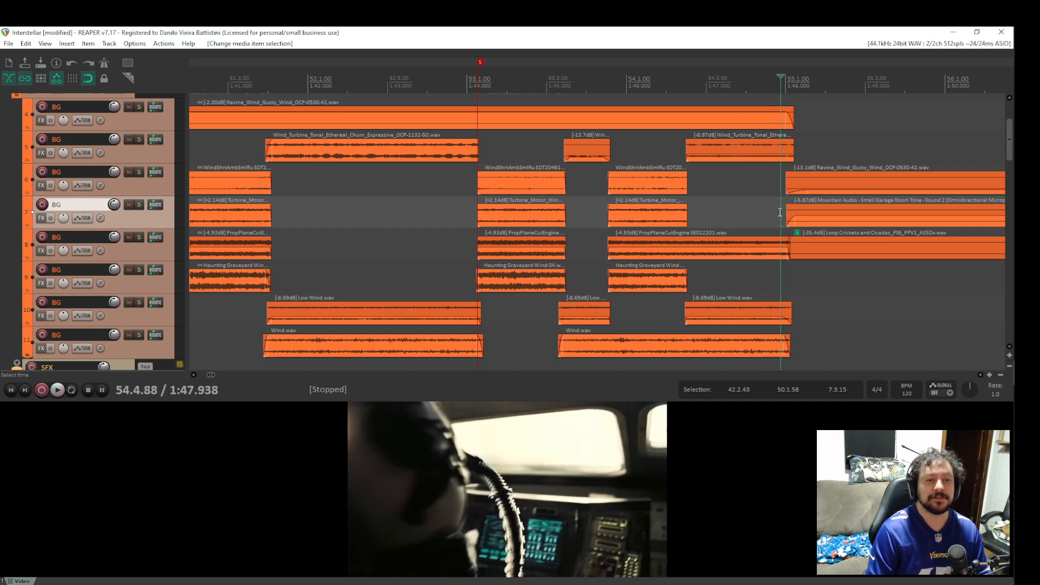
pyautogui.click(776, 212)
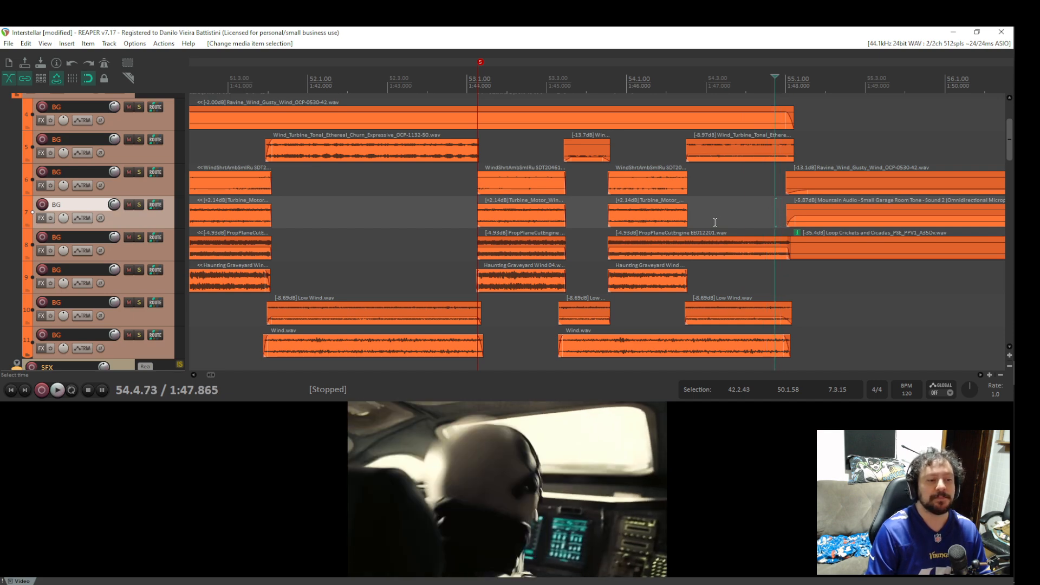
pyautogui.click(793, 208)
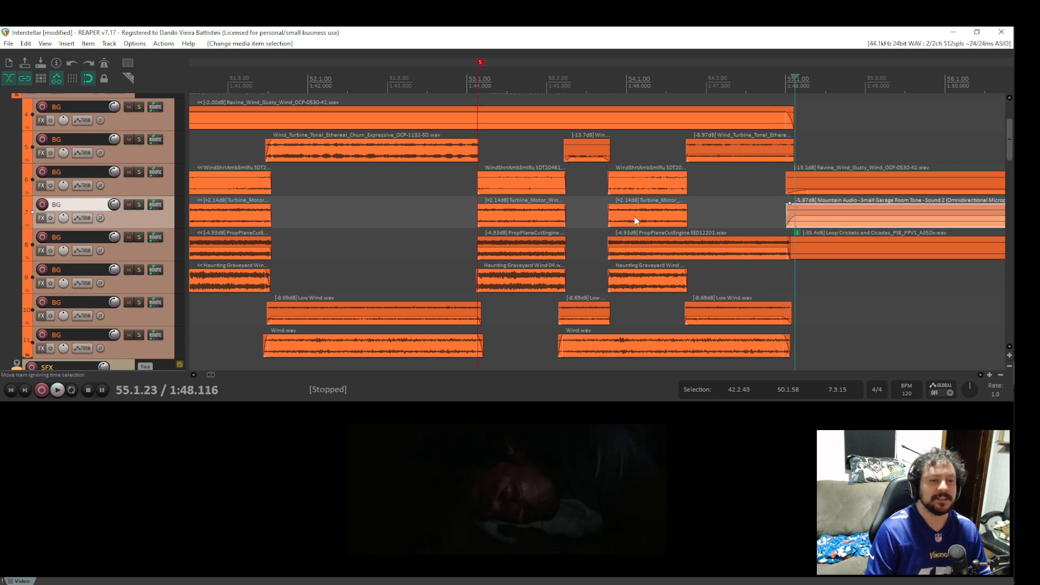
# Check the cockpit picture at 54.3 and play the background mix from about 53.4 to near the end of that shot.
pyautogui.click(602, 210)
pyautogui.click(714, 212)
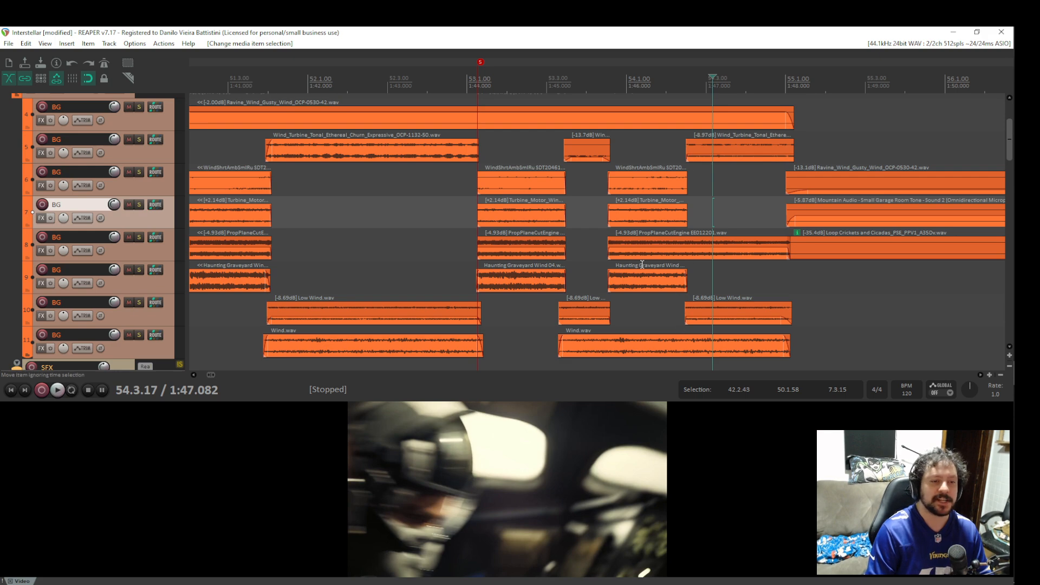
pyautogui.click(593, 246)
pyautogui.press('space')
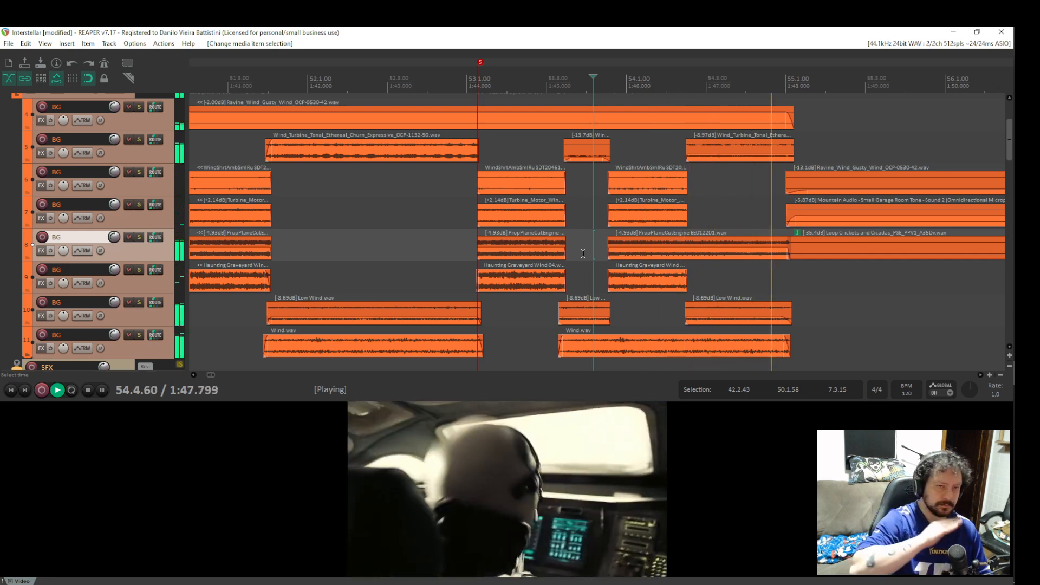
pyautogui.press('space')
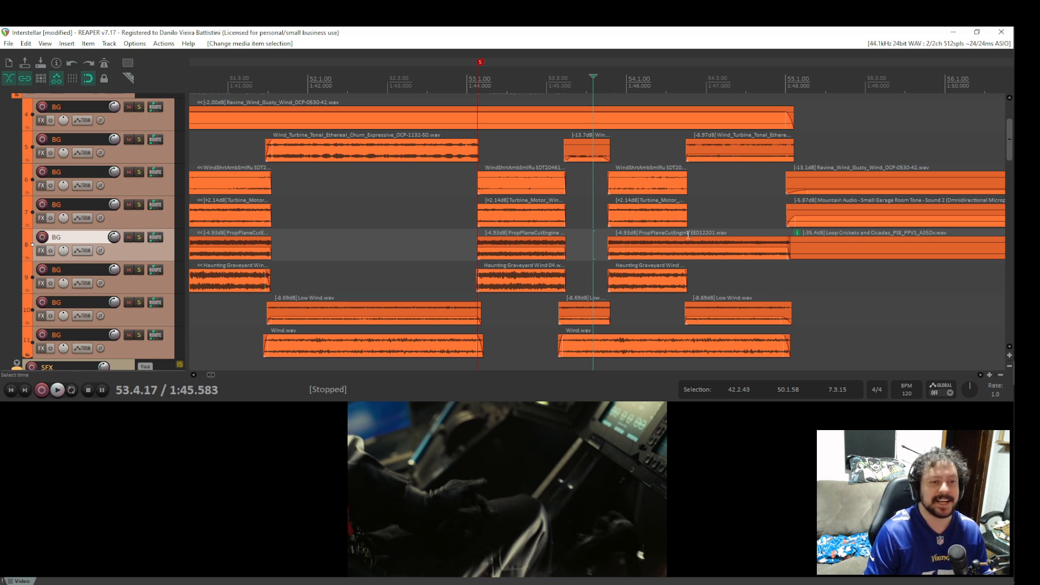
# Set the time selection to 54.2.61–55.1.22 over the last cockpit shot and play the background mix from about 53.4 past its end.
pyautogui.click(698, 212)
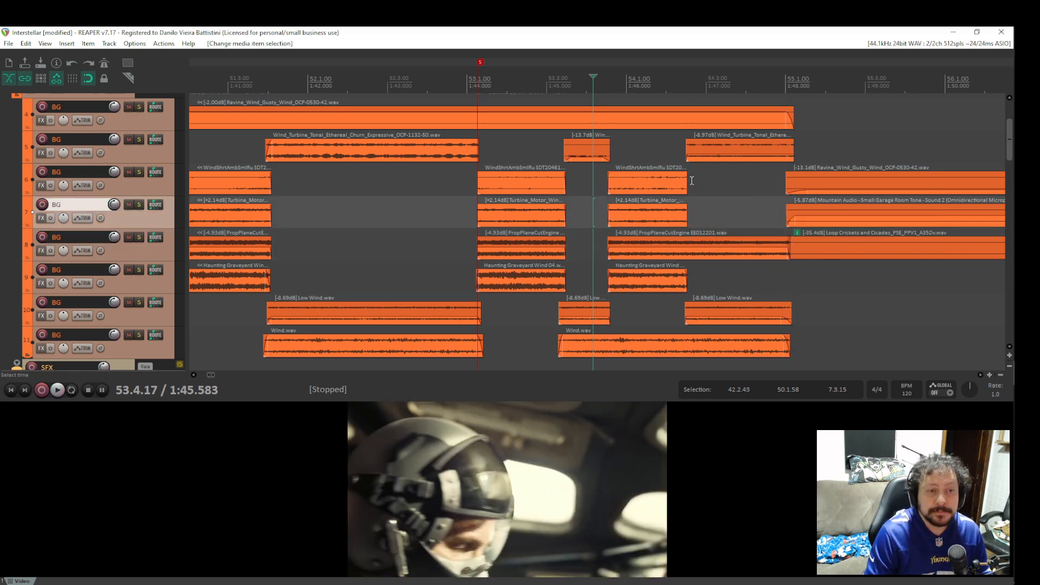
pyautogui.moveTo(692, 181); pyautogui.dragTo(795, 176)
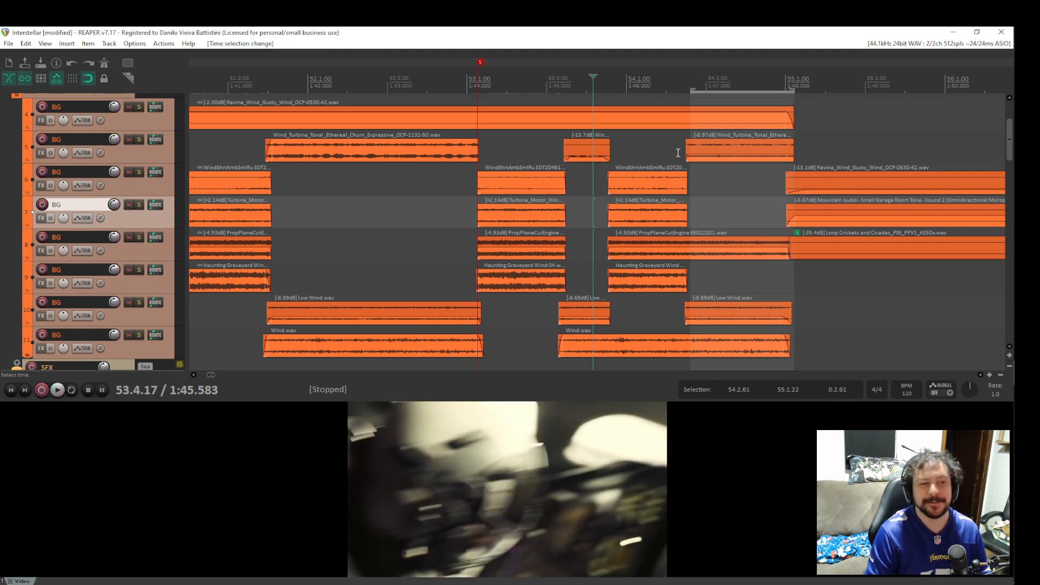
pyautogui.click(676, 147)
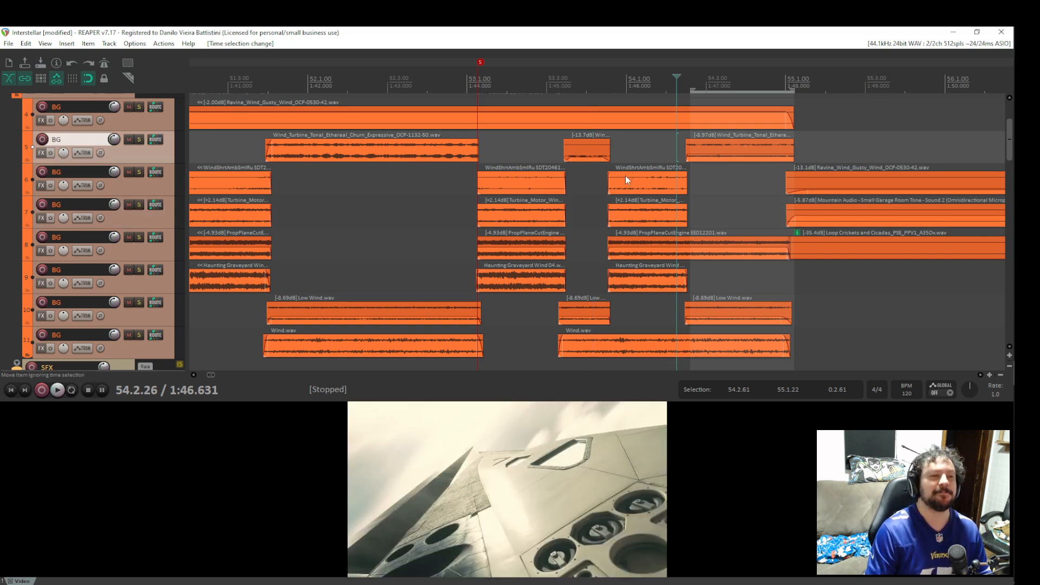
pyautogui.click(597, 177)
pyautogui.press('space')
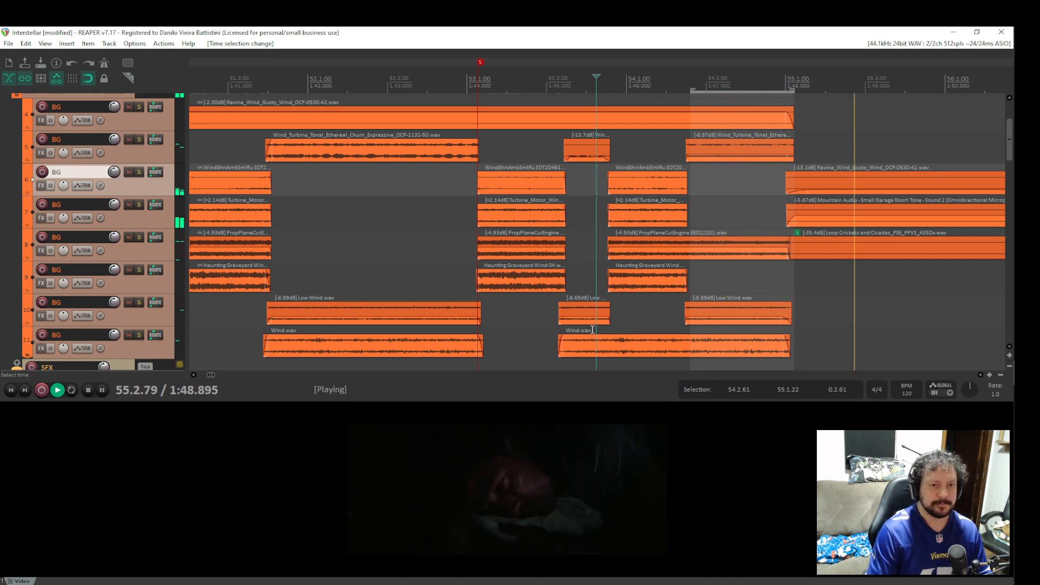
pyautogui.scroll(-3, 622, 193)
pyautogui.press('space')
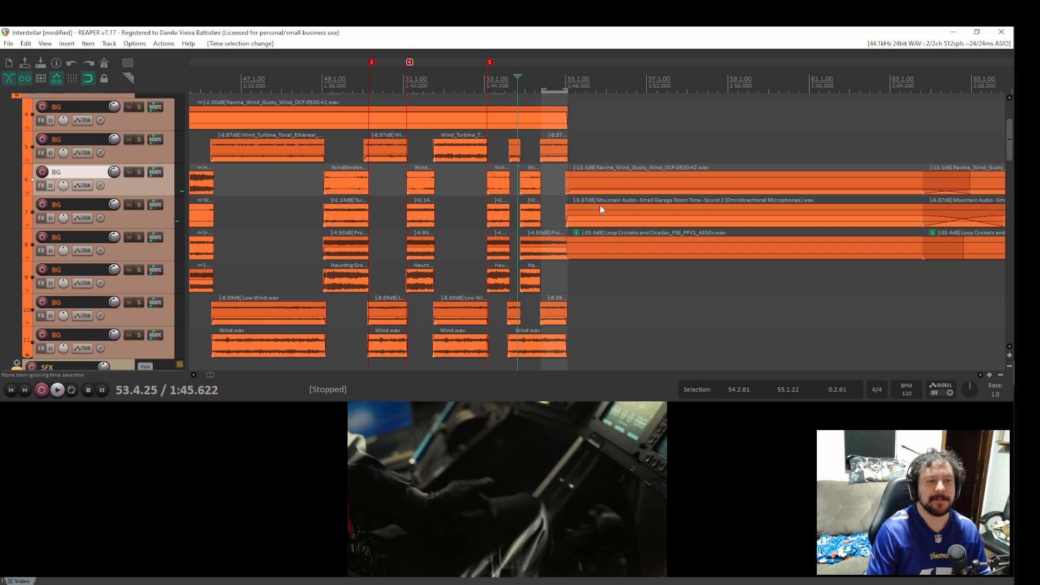
# Review the overall BG layer layout and turn off solo on the BG folder track.
pyautogui.scroll(-3, 602, 239)
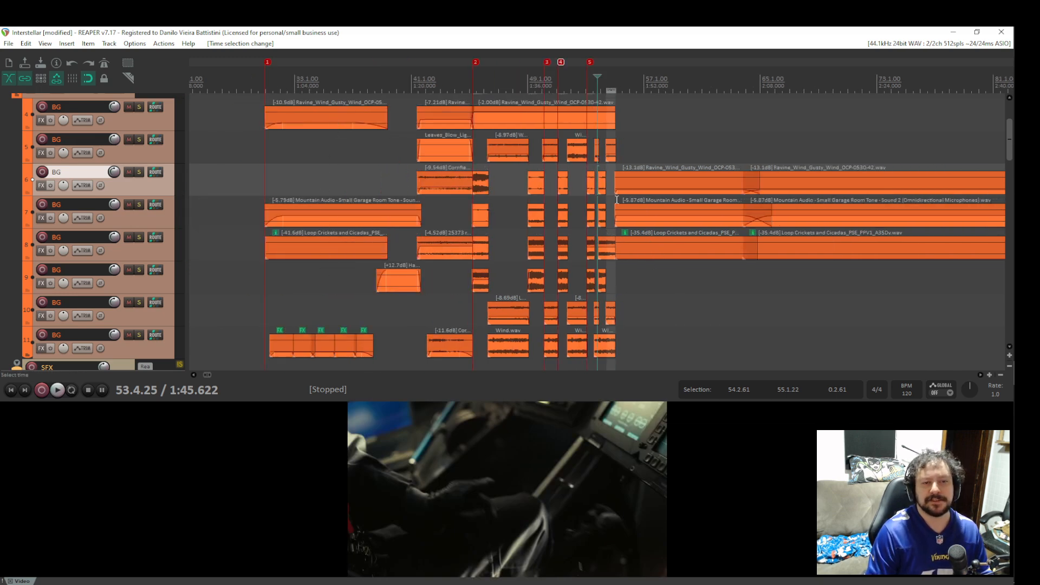
pyautogui.scroll(6, 617, 199)
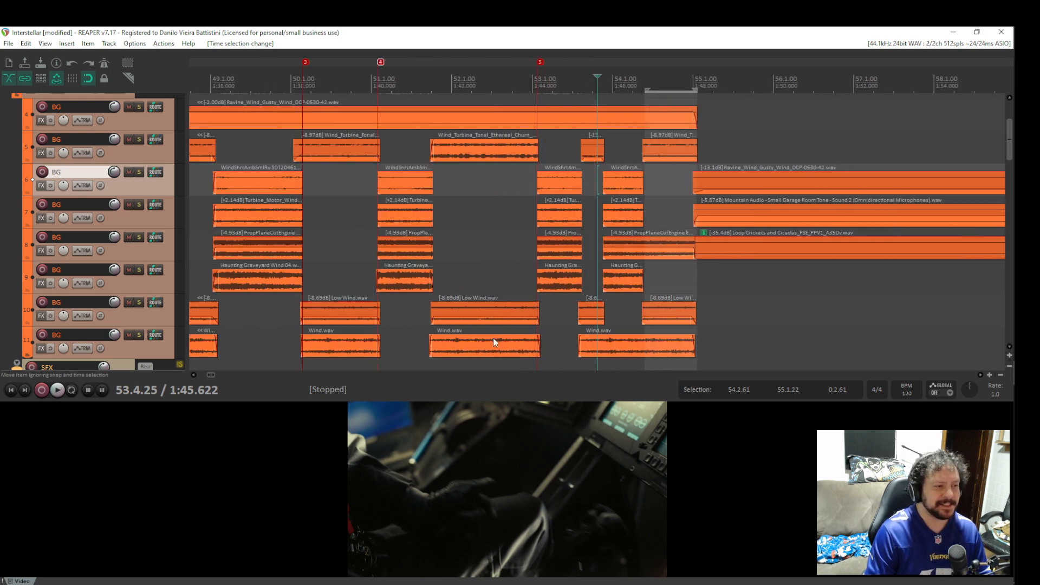
pyautogui.keyDown('ctrl'); pyautogui.scroll(-4, 510, 314); pyautogui.keyUp('ctrl')
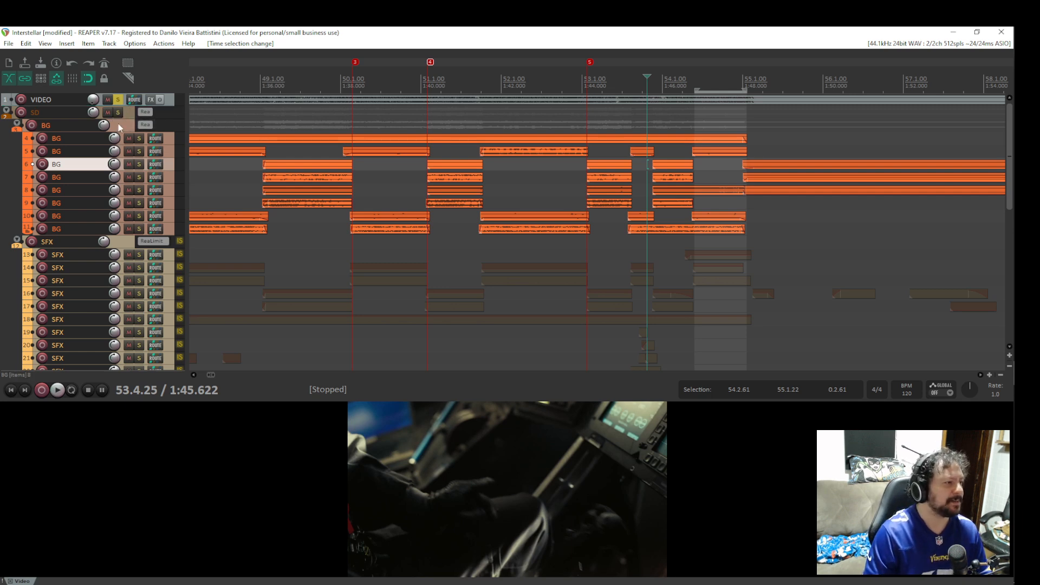
pyautogui.moveTo(236, 230); pyautogui.dragTo(552, 268)
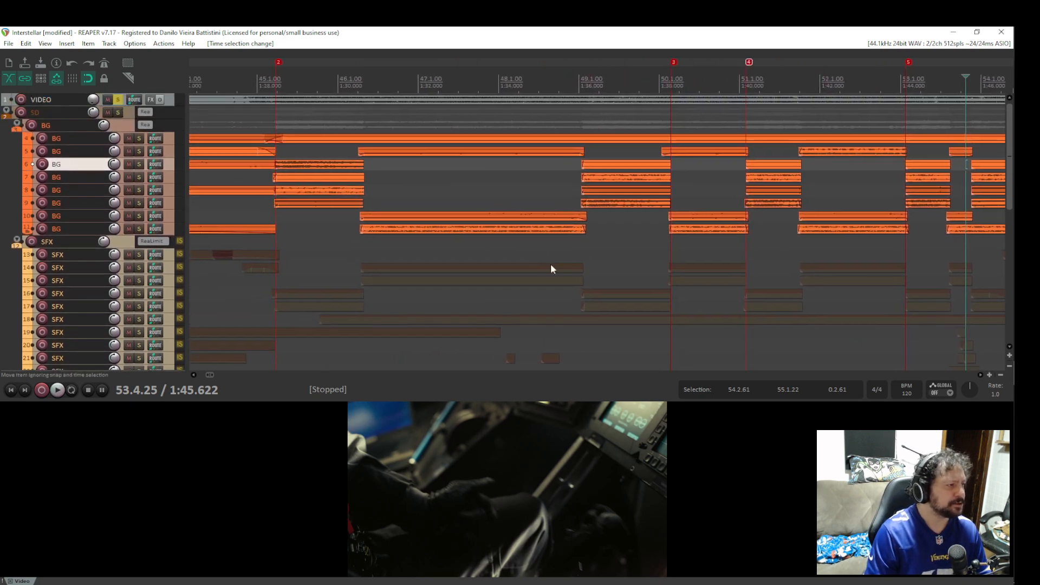
pyautogui.keyDown('ctrl'); pyautogui.scroll(4, 382, 200); pyautogui.keyUp('ctrl')
pyautogui.moveTo(323, 260); pyautogui.dragTo(412, 389)
pyautogui.moveTo(305, 225); pyautogui.dragTo(348, 368)
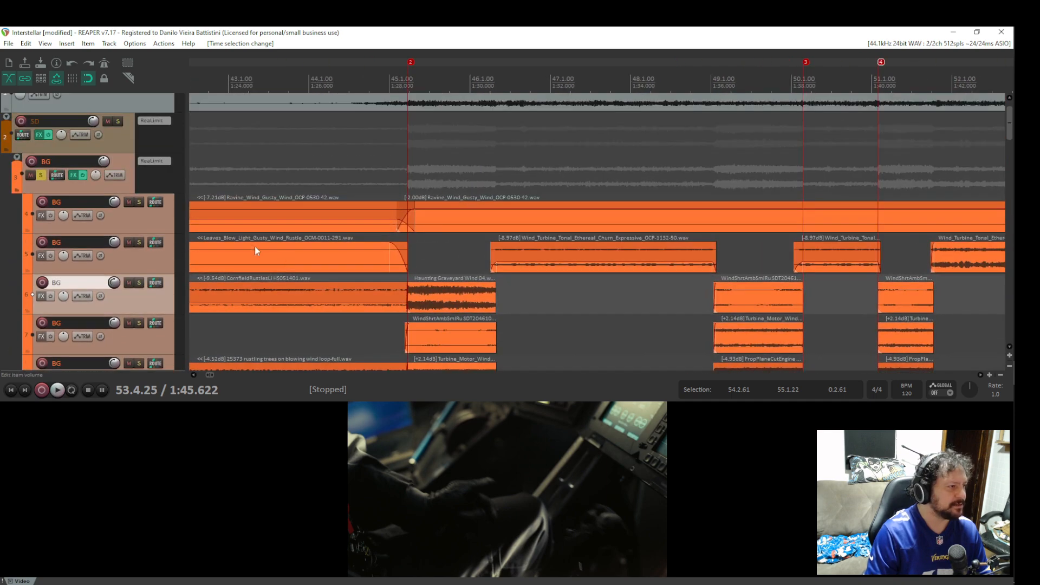
pyautogui.click(44, 178)
# Solo the SFX folder track.
pyautogui.keyDown('ctrl'); pyautogui.scroll(-4, 346, 256); pyautogui.keyUp('ctrl')
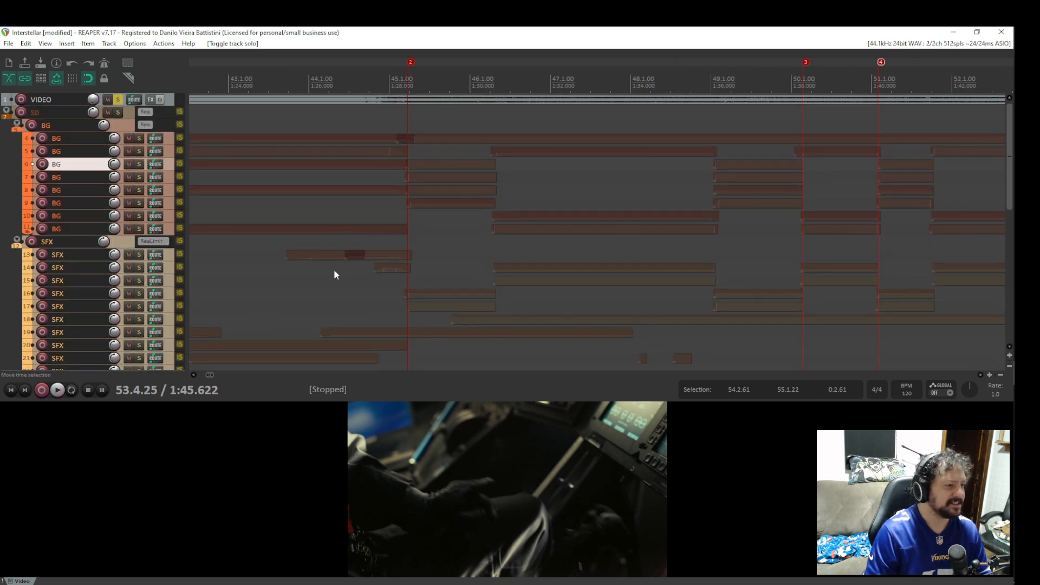
pyautogui.moveTo(334, 270)
pyautogui.mouseDown()
pyautogui.moveTo(420, 257)
pyautogui.moveTo(567, 109)
pyautogui.mouseUp()
pyautogui.moveTo(269, 249); pyautogui.dragTo(274, 445)
pyautogui.moveTo(268, 108); pyautogui.dragTo(264, 271)
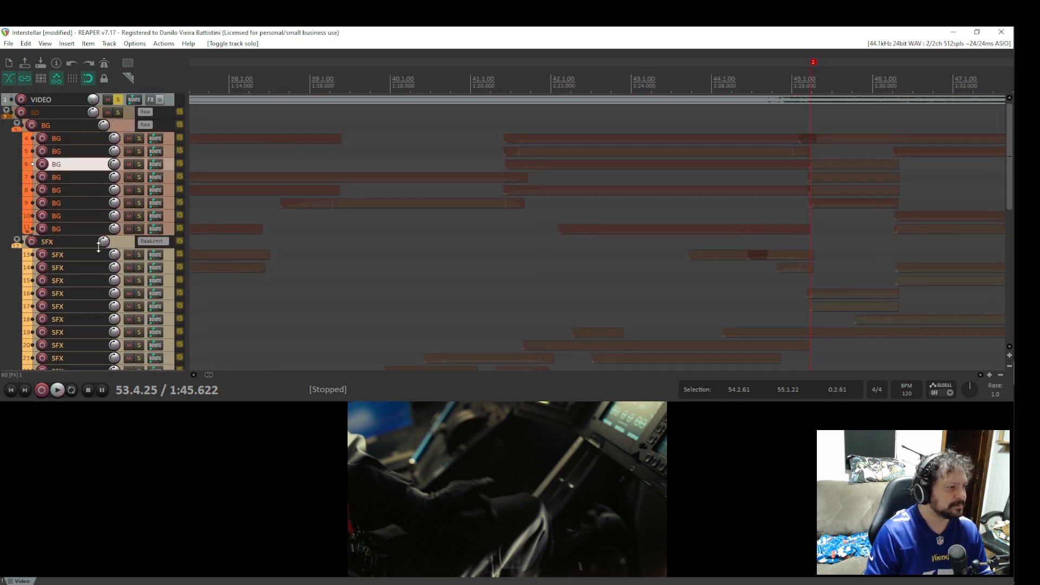
pyautogui.keyDown('ctrl'); pyautogui.scroll(4, 309, 259); pyautogui.keyUp('ctrl')
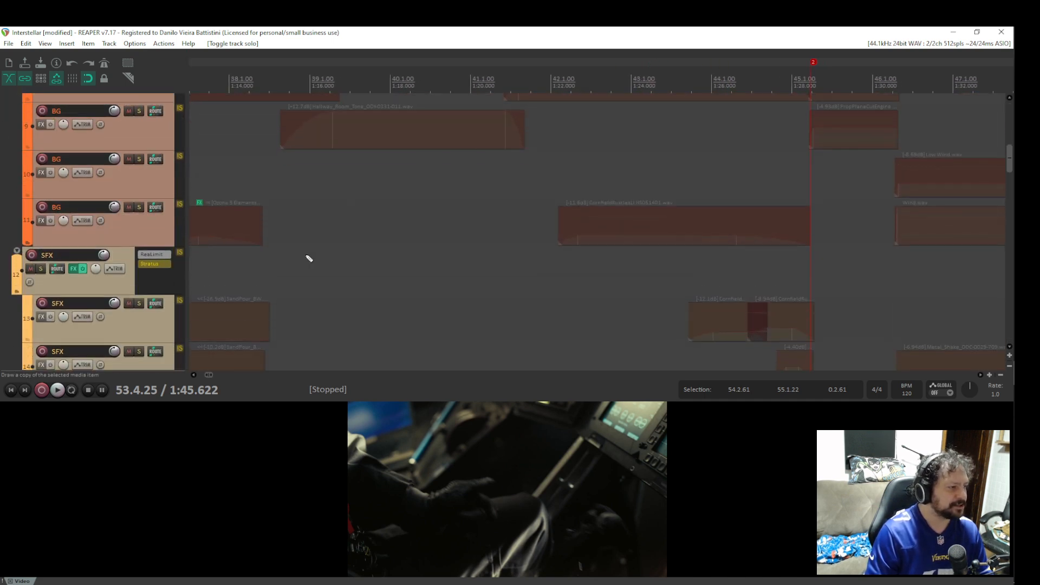
pyautogui.click(40, 269)
# Examine the layout of the soloed SFX layers from the opening at marker 1 to beyond marker 5.
pyautogui.keyDown('ctrl'); pyautogui.scroll(-3, 224, 261); pyautogui.keyUp('ctrl')
pyautogui.keyDown('ctrl'); pyautogui.scroll(-3, 273, 271); pyautogui.keyUp('ctrl')
pyautogui.moveTo(272, 274); pyautogui.dragTo(533, 203)
pyautogui.moveTo(269, 239); pyautogui.dragTo(375, 239)
pyautogui.keyDown('ctrl'); pyautogui.scroll(4, 342, 245); pyautogui.keyUp('ctrl')
pyautogui.moveTo(313, 216); pyautogui.dragTo(655, 227)
pyautogui.scroll(-4, 304, 232)
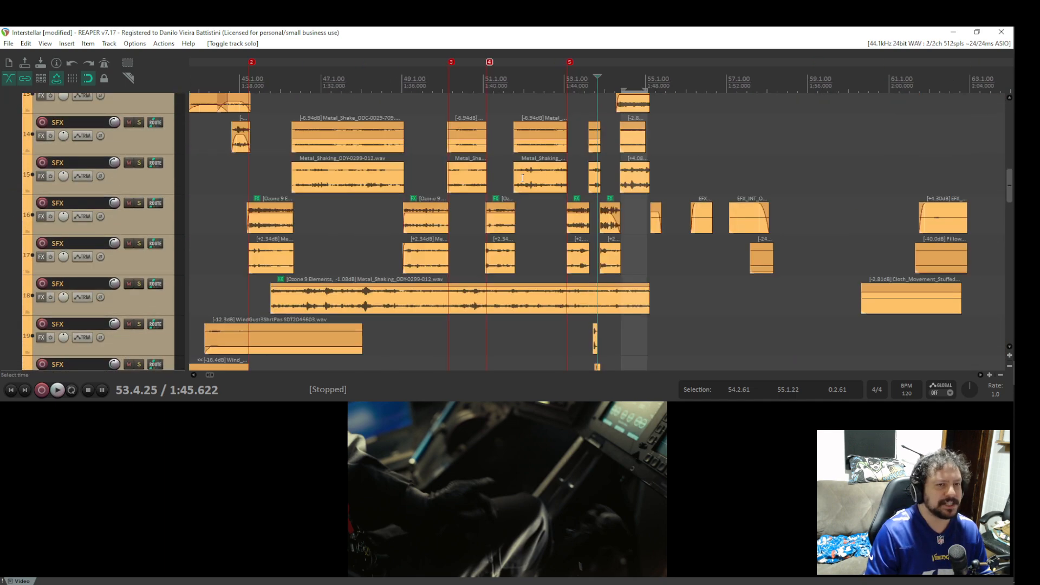
pyautogui.moveTo(304, 202); pyautogui.dragTo(334, 293)
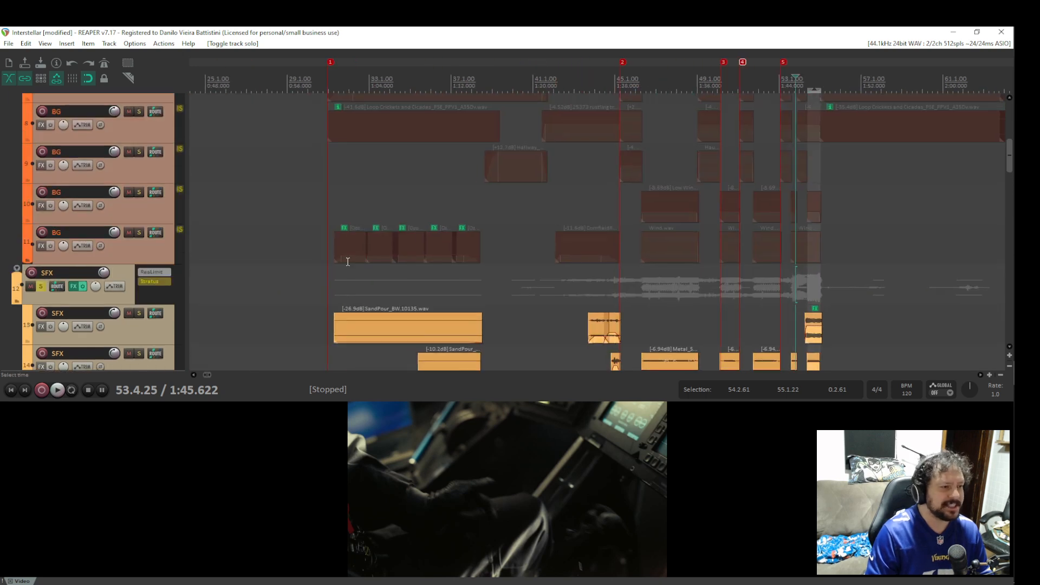
# Audition BG track 11 together with the SFX folder from 31.4.22, and return to soloing only the SFX folder.
pyautogui.click(348, 269)
pyautogui.scroll(5, 259, 249)
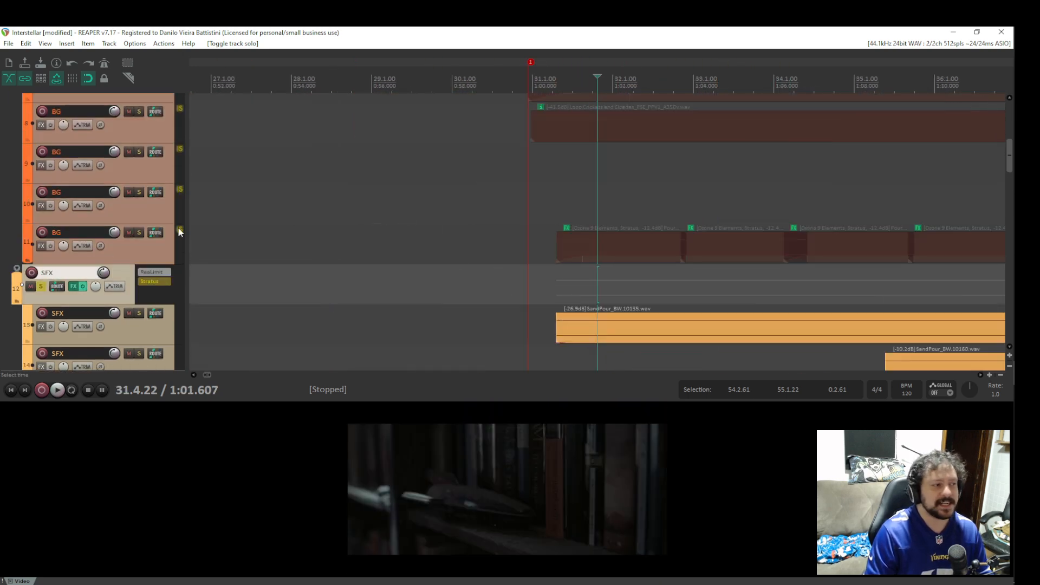
pyautogui.click(143, 233)
pyautogui.press('space')
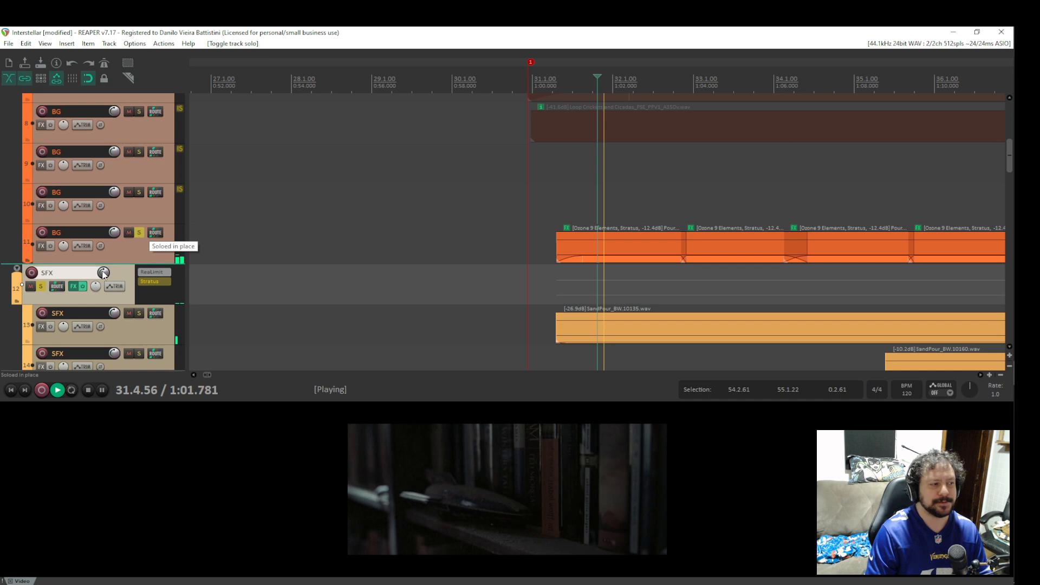
pyautogui.click(41, 288)
pyautogui.press('space')
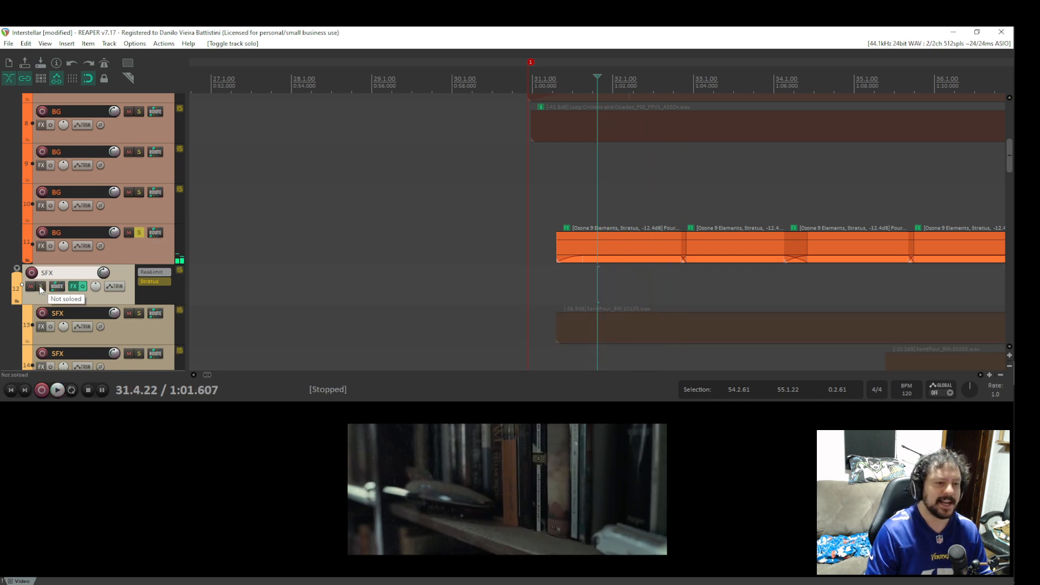
pyautogui.click(40, 287)
pyautogui.click(139, 234)
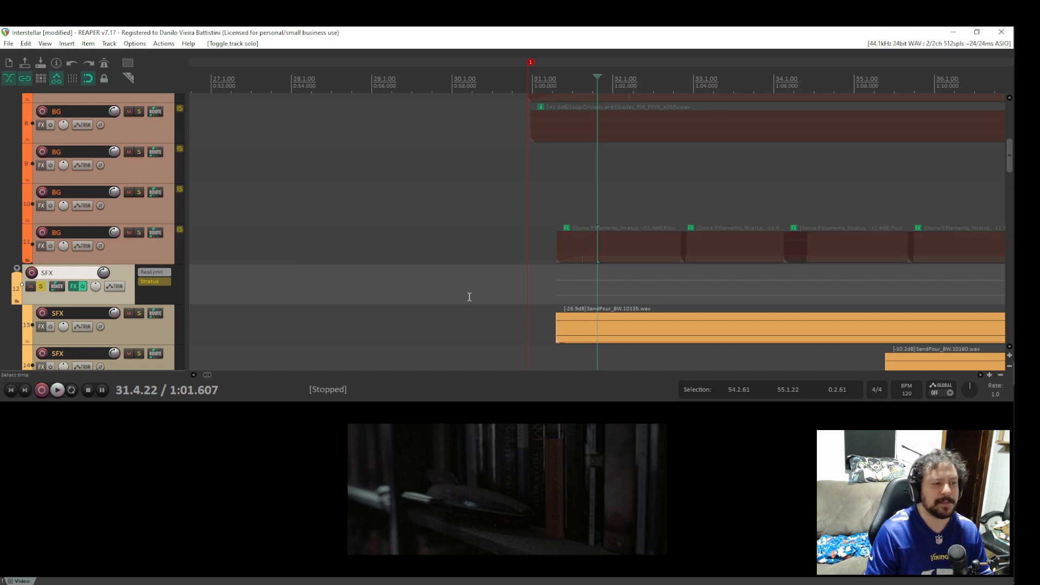
# Play the SandPour items on SFX tracks 13 and 14 under the opening title, and place the edit cursor at about 34.1.
pyautogui.click(545, 322)
pyautogui.scroll(-8, 546, 321)
pyautogui.press('space')
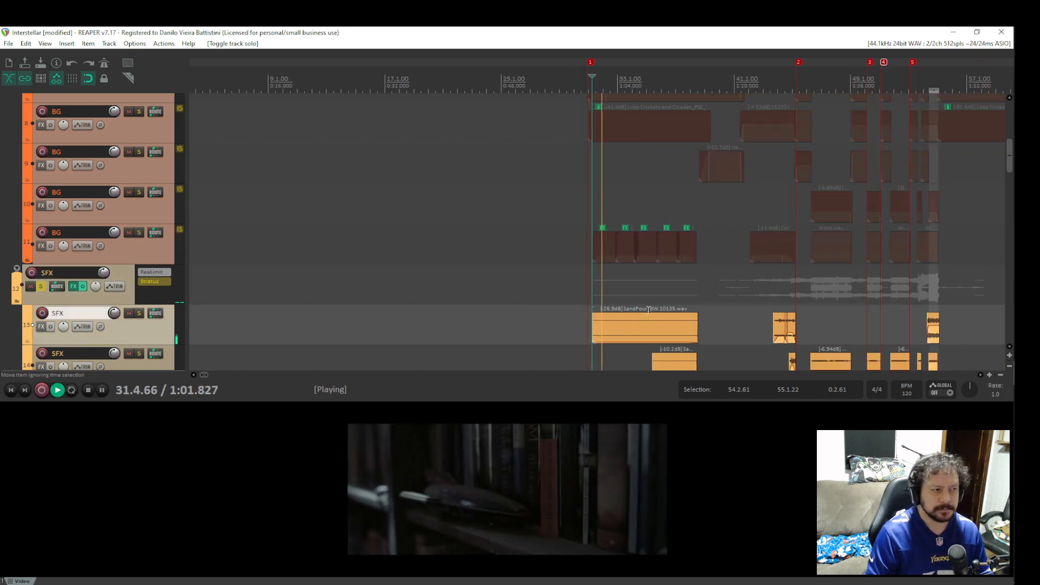
pyautogui.scroll(-2, 649, 310)
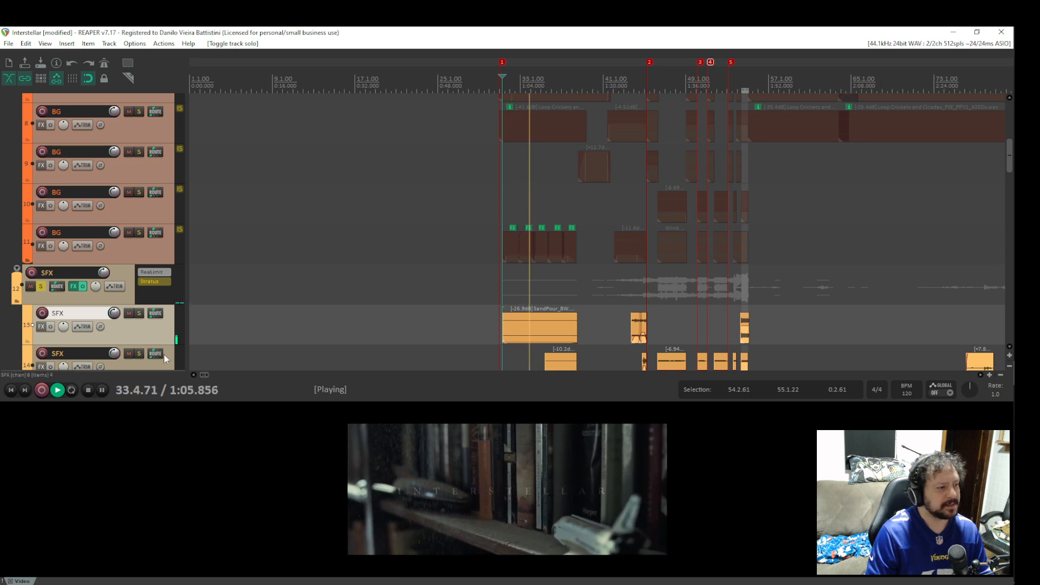
pyautogui.moveTo(569, 368); pyautogui.dragTo(464, 254)
pyautogui.scroll(3, 465, 257)
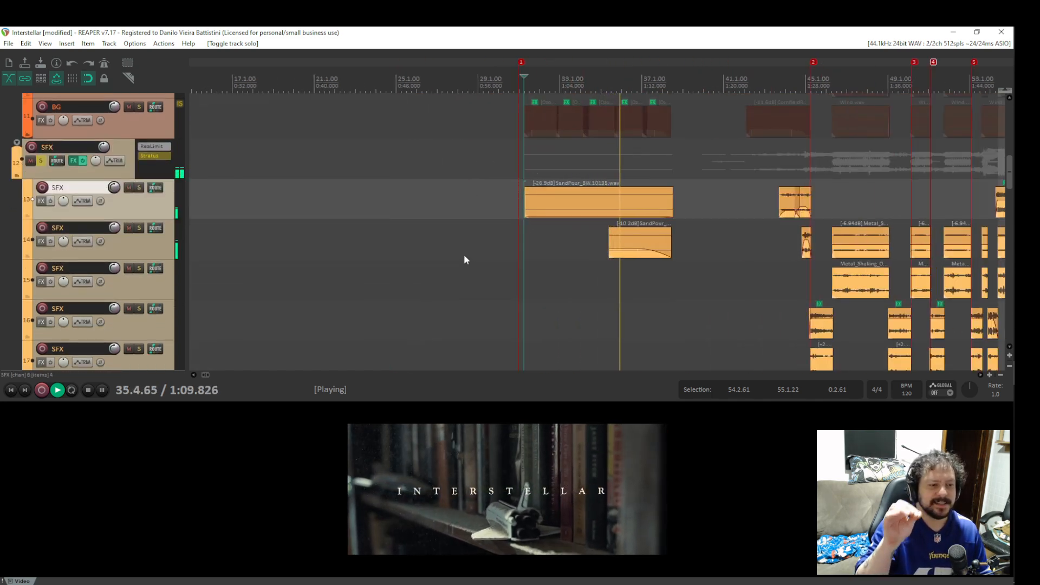
pyautogui.press('space')
pyautogui.click(582, 170)
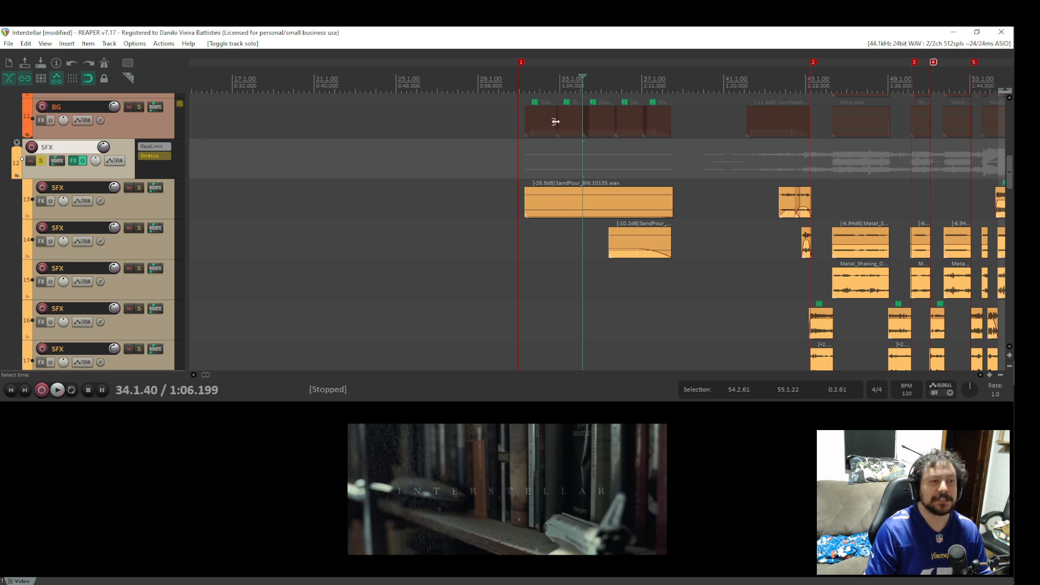
# Play the SandPour layers from 34.1.40 and from 34.4.08 through their fade-out into black.
pyautogui.press('space')
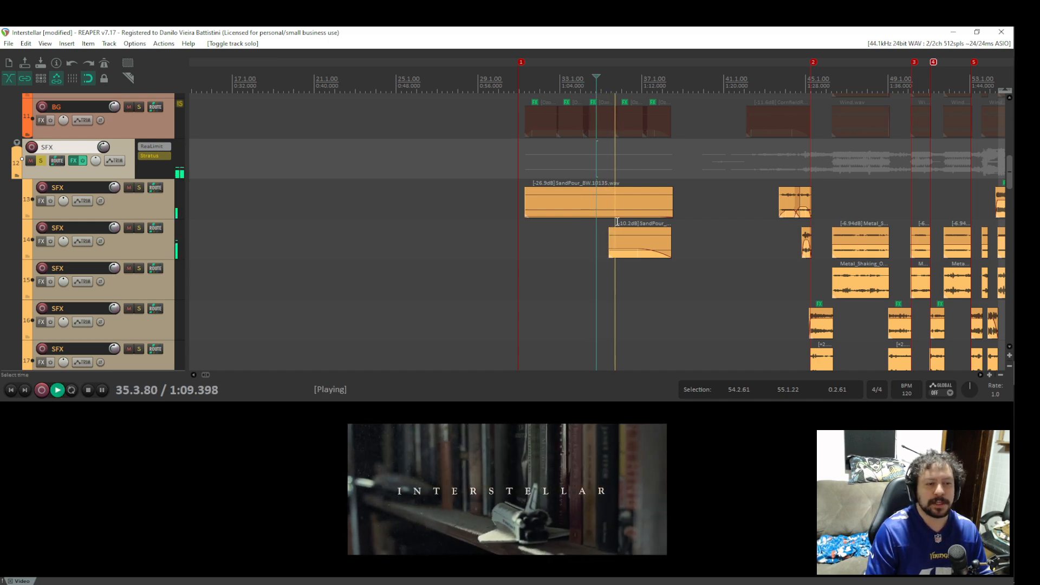
pyautogui.press('space')
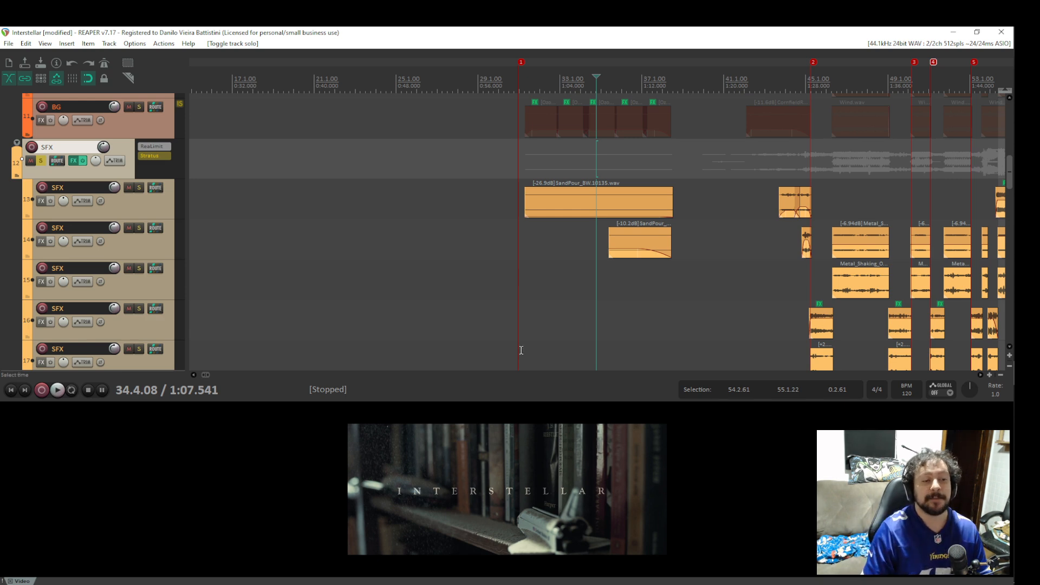
pyautogui.press('space')
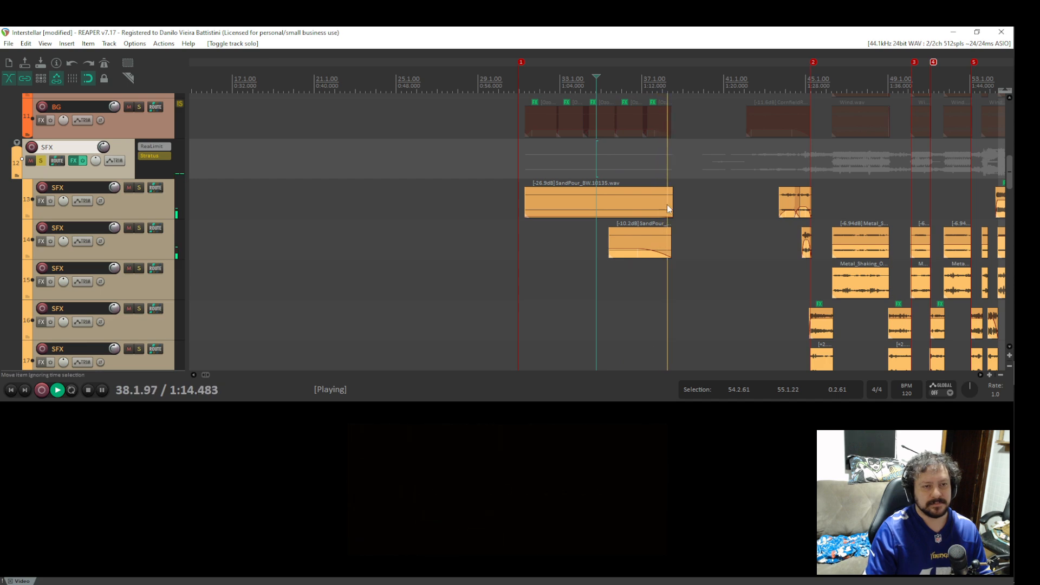
pyautogui.press('space')
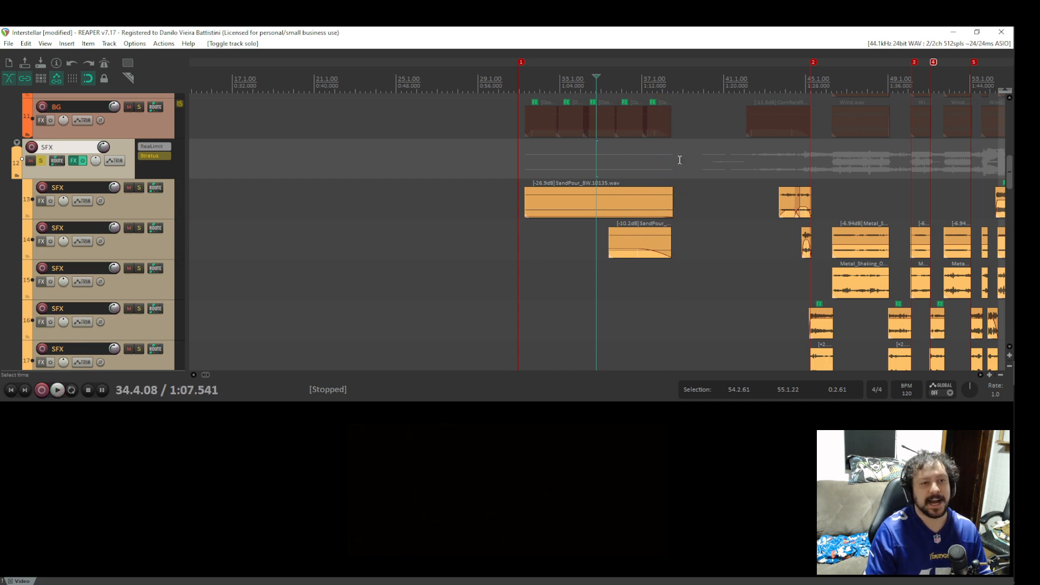
# Place the edit cursor at 38.3.46 and play the soloed SFX through the elderly woman's shot, focusing on tracks 21 and 22.
pyautogui.hscroll(3, 615, 323)
pyautogui.scroll(2, 565, 184)
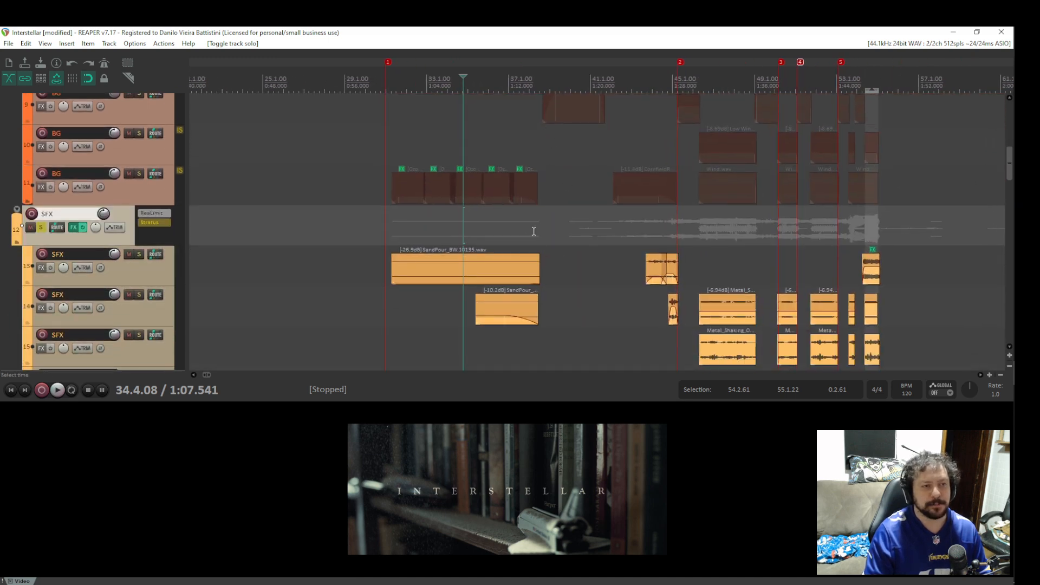
pyautogui.click(542, 228)
pyautogui.scroll(-5, 613, 280)
pyautogui.hscroll(2, 531, 141)
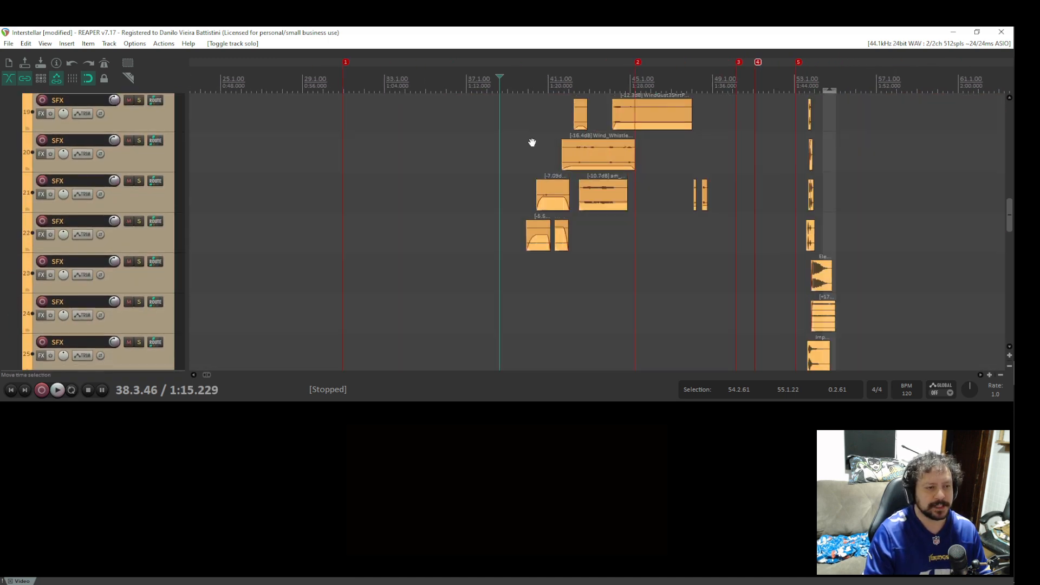
pyautogui.press('space')
pyautogui.scroll(-3, 555, 274)
pyautogui.scroll(-5, 503, 228)
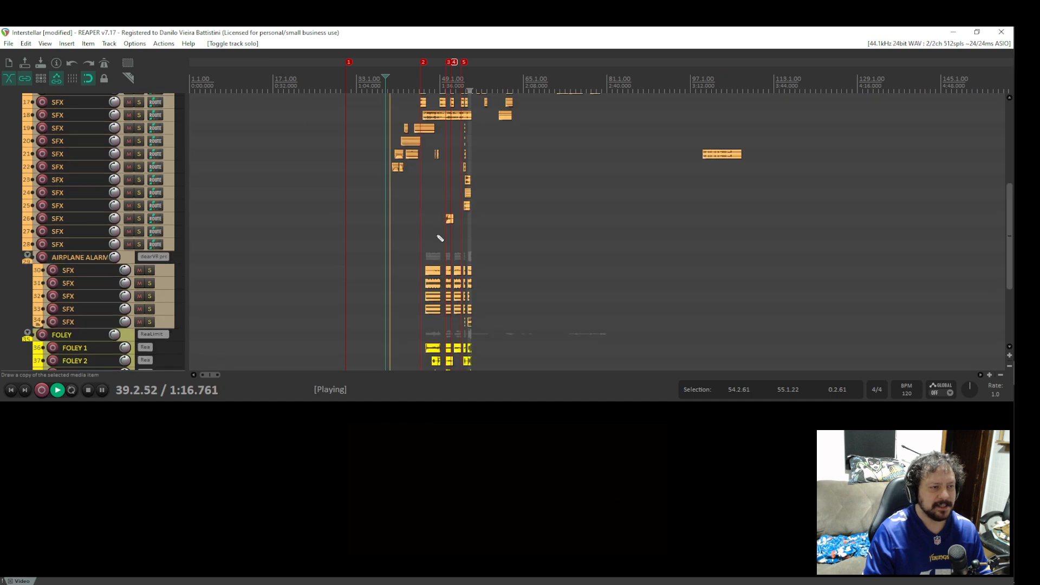
pyautogui.scroll(12, 423, 235)
pyautogui.scroll(-3, 709, 181)
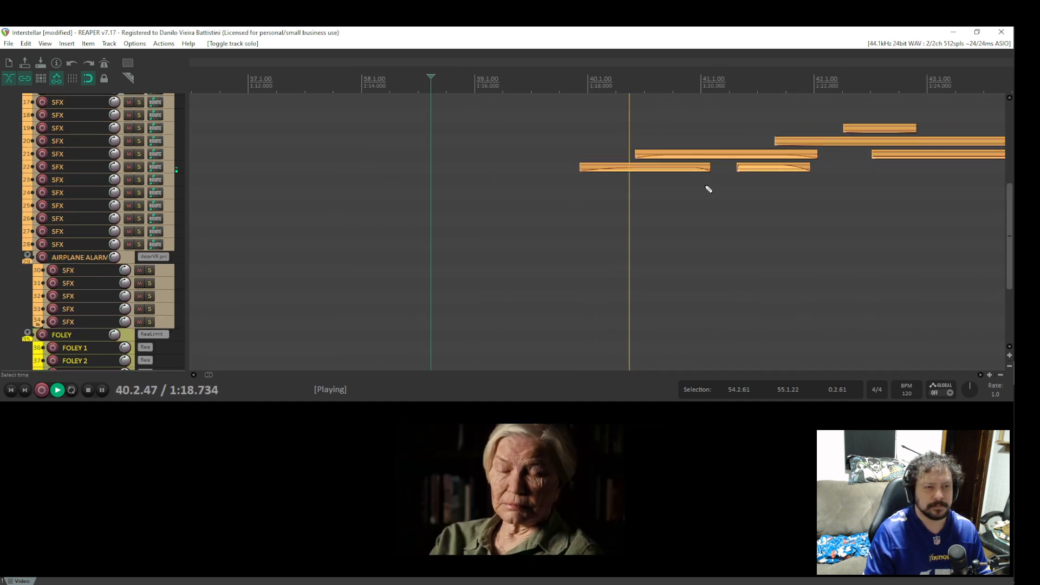
pyautogui.scroll(6, 706, 186)
pyautogui.scroll(-2, 706, 185)
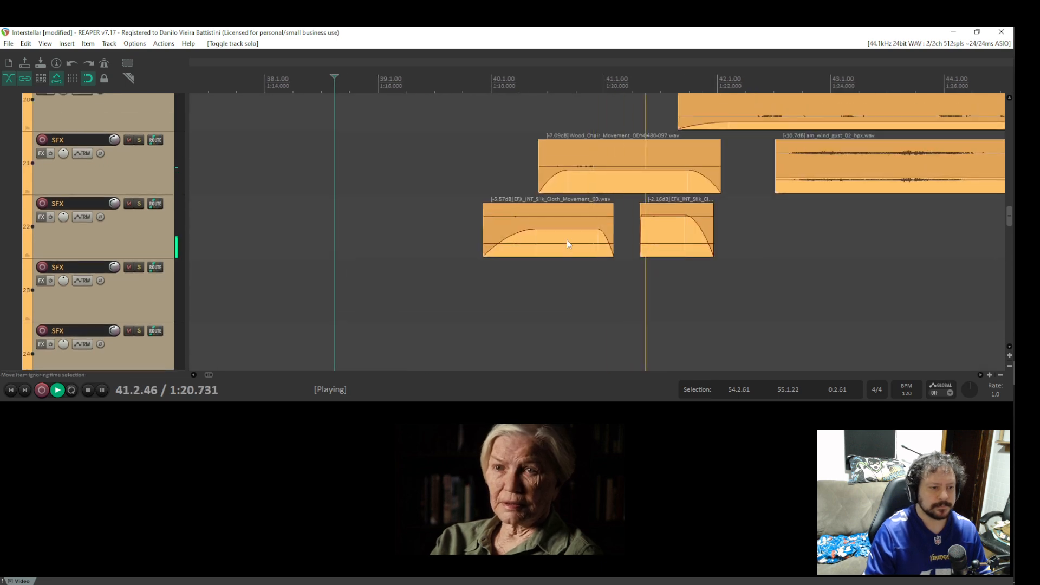
pyautogui.press('space')
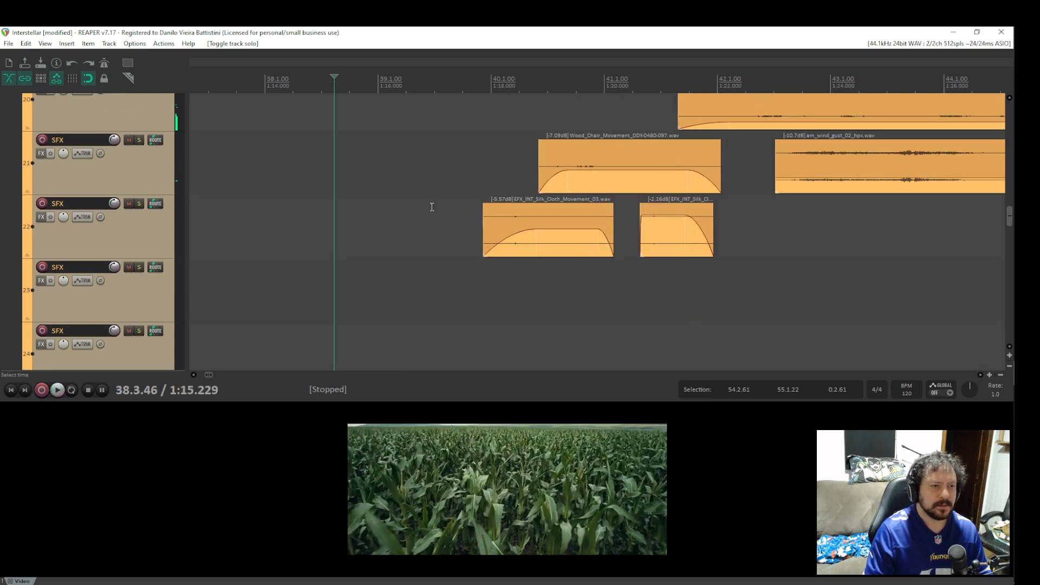
# Play the cloth and wood chair movement items on SFX tracks 21 and 22 together from 39.4.63.
pyautogui.click(480, 161)
pyautogui.press('space')
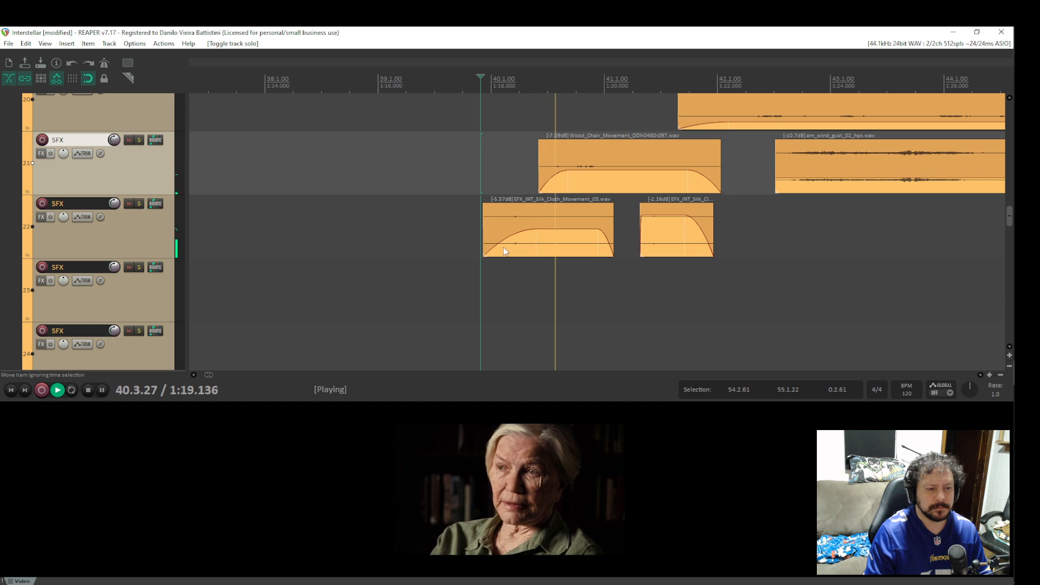
pyautogui.press('space')
# Mute the Wood_Chair_Movement item on SFX track 21 and play the cloth movement without it from 39.4.63.
pyautogui.click(538, 148)
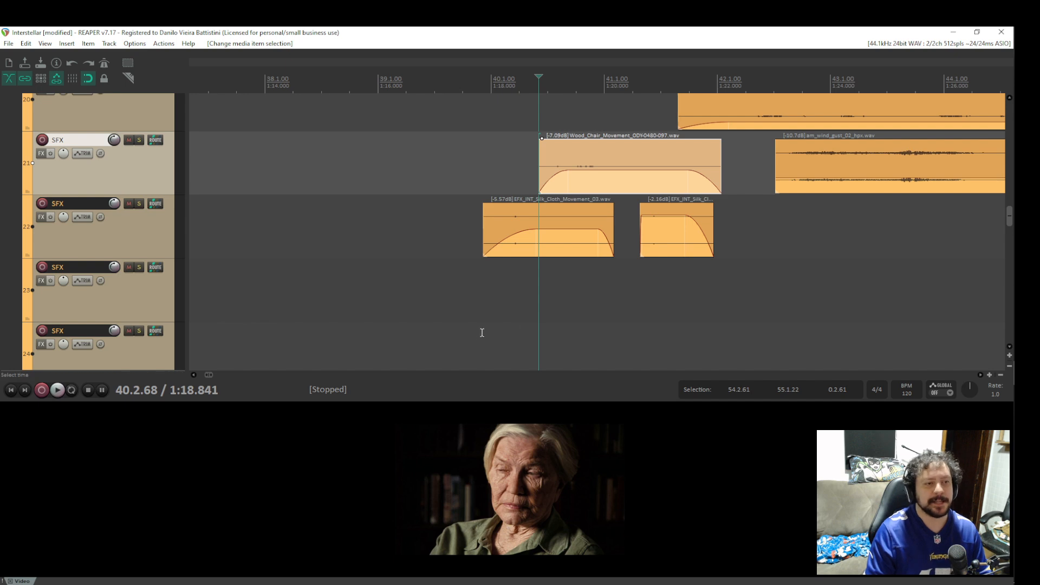
pyautogui.moveTo(376, 170); pyautogui.dragTo(719, 239)
pyautogui.moveTo(514, 145); pyautogui.dragTo(606, 170)
pyautogui.click(539, 162)
pyautogui.press('m')
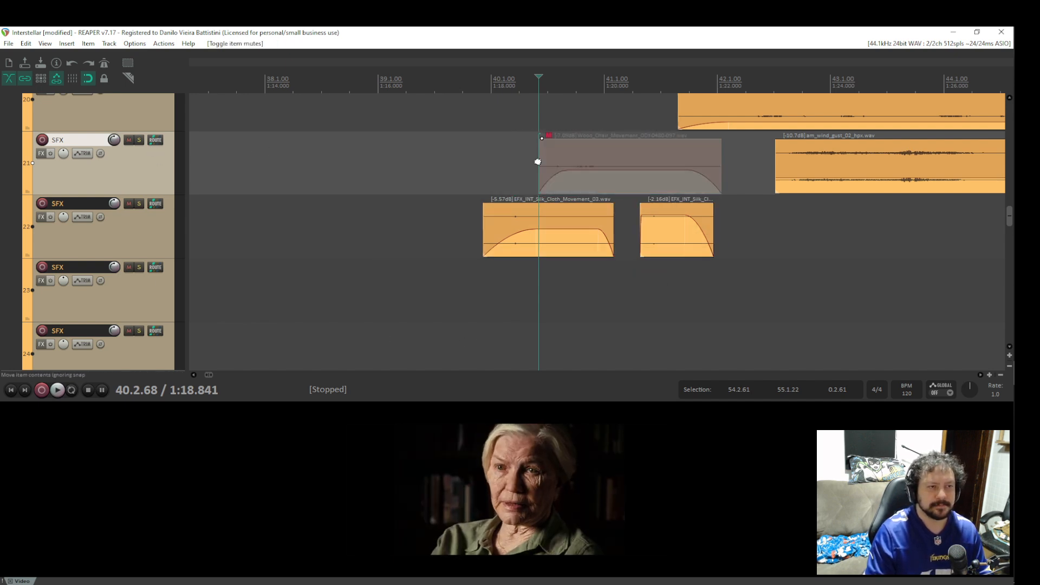
pyautogui.click(480, 151)
pyautogui.press('space')
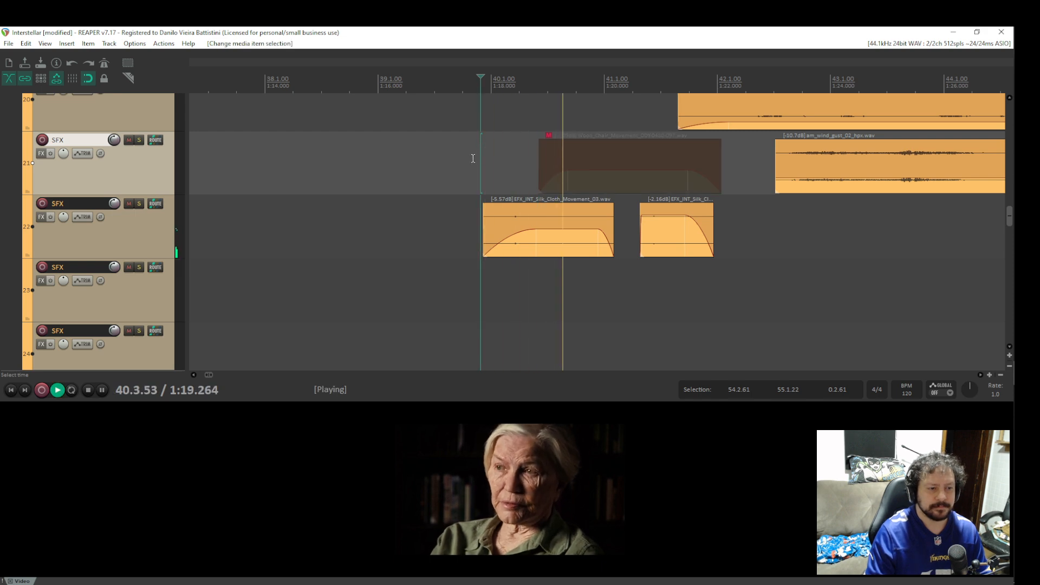
pyautogui.press('space')
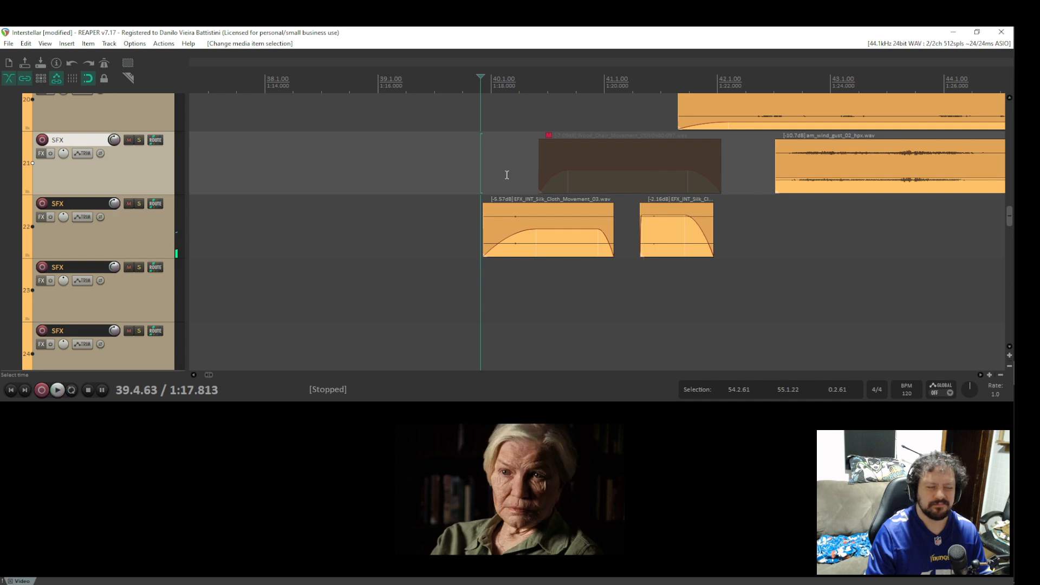
# Unmute the Wood_Chair_Movement item and replay it with the cloth movement layer from 39.4.63.
pyautogui.moveTo(510, 176); pyautogui.dragTo(645, 175)
pyautogui.press('m')
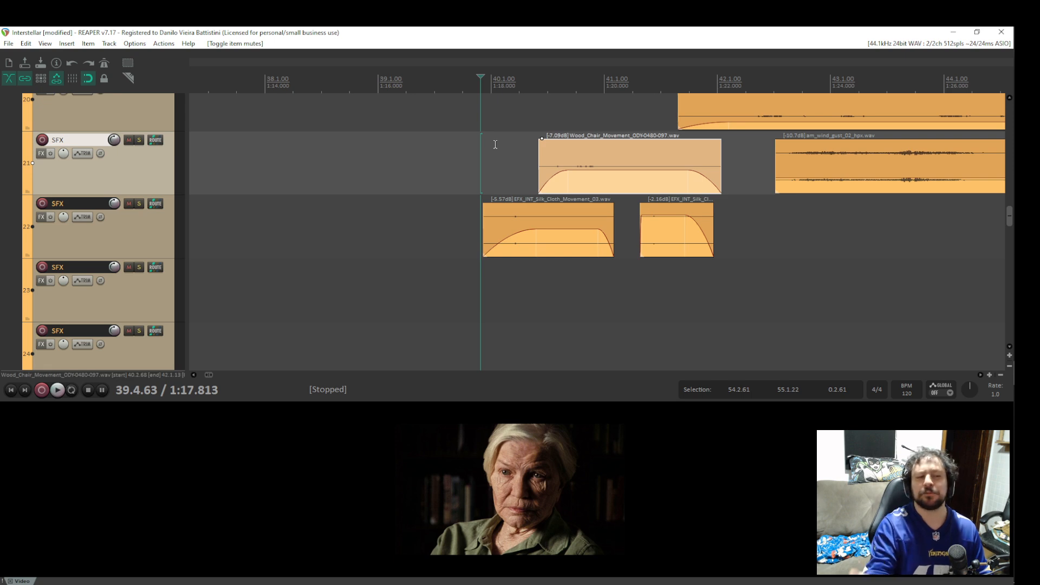
pyautogui.press('space')
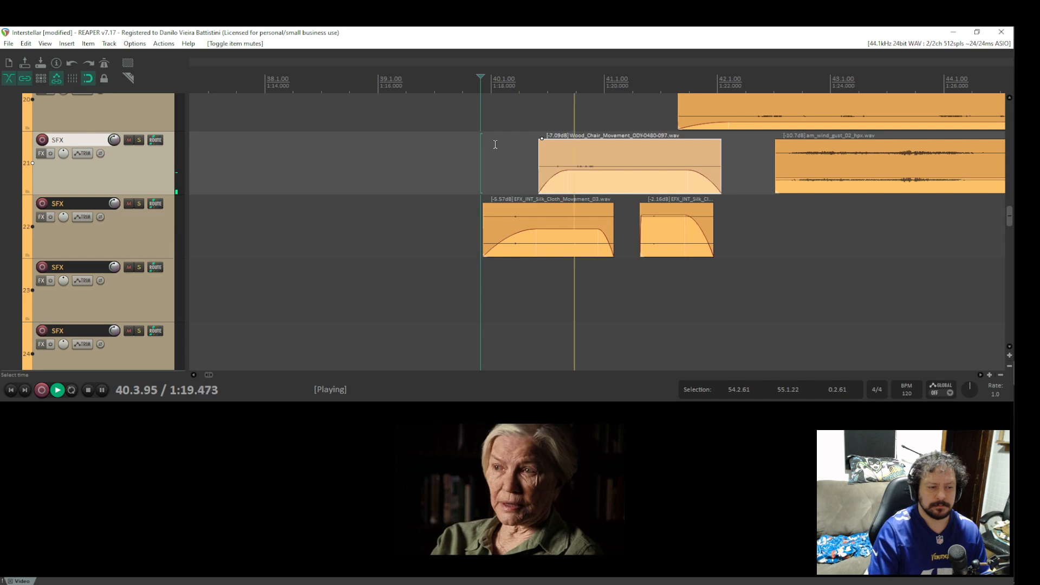
pyautogui.press('space')
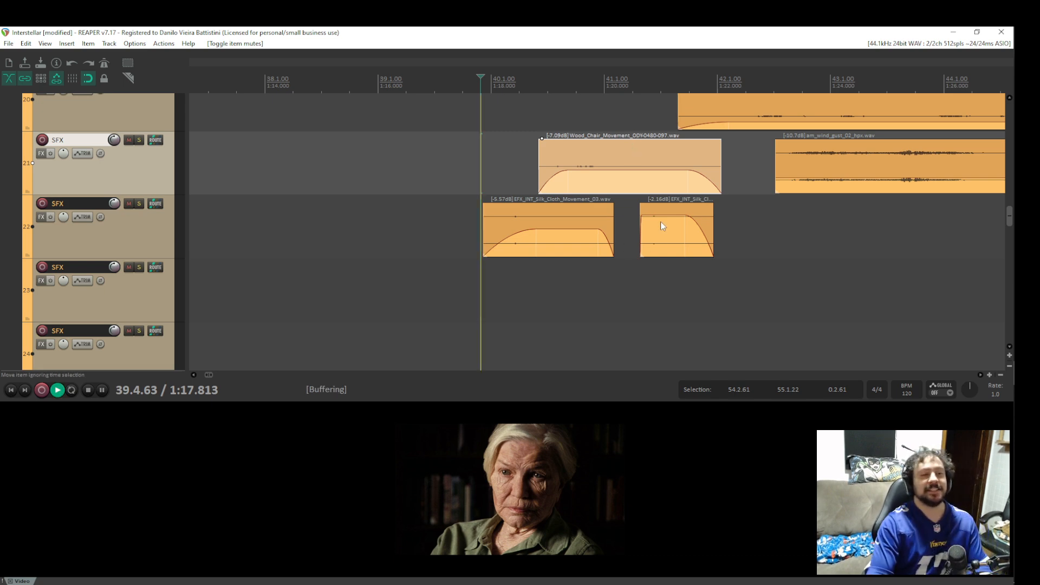
pyautogui.press('space')
pyautogui.press('space')
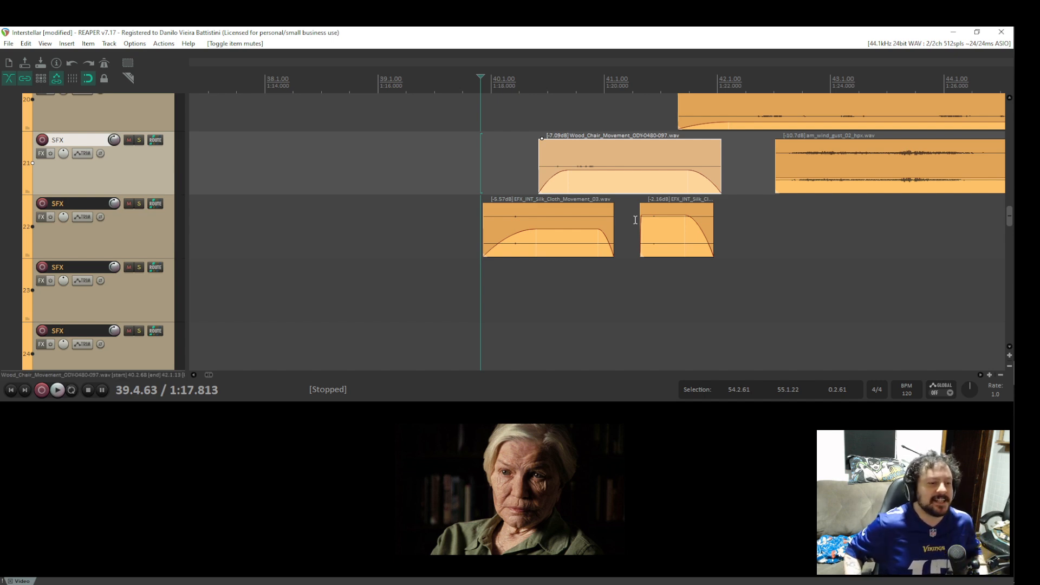
pyautogui.press('space')
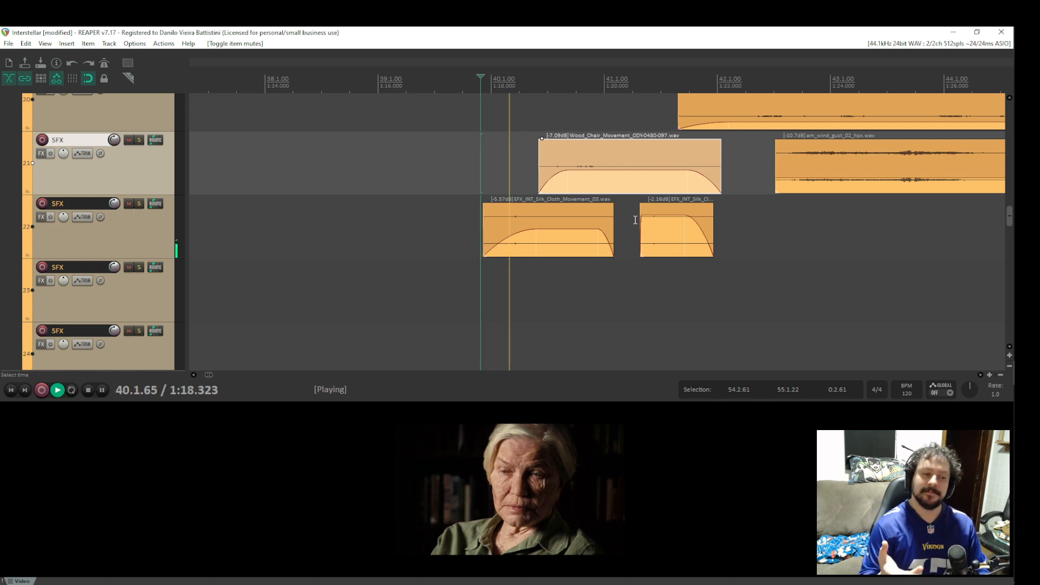
pyautogui.press('space')
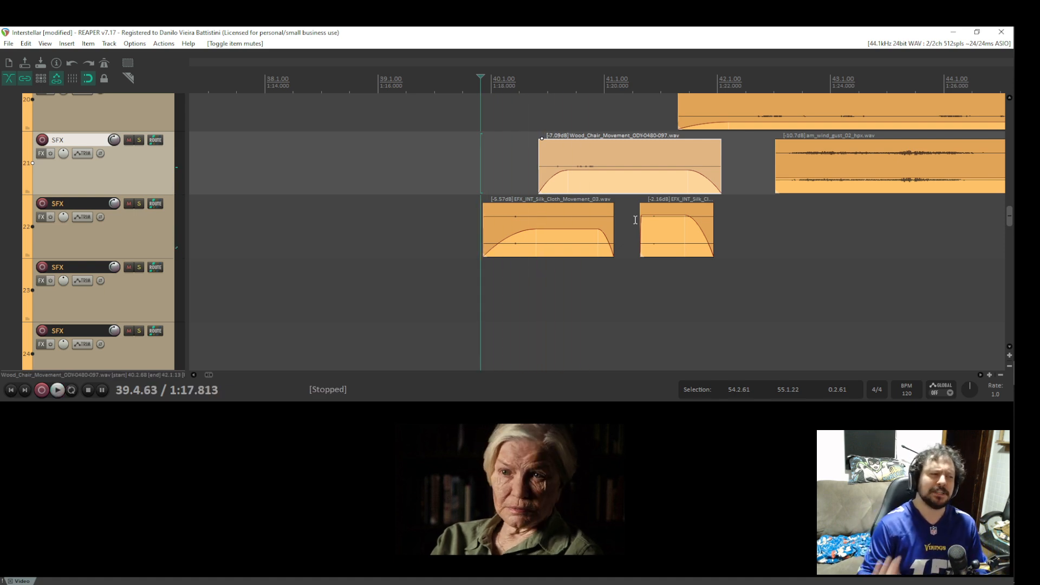
# Solo SFX track 22 to hear its cloth movement items from 39.4.63, and return to the full SFX folder solo.
pyautogui.scroll(-3, 635, 218)
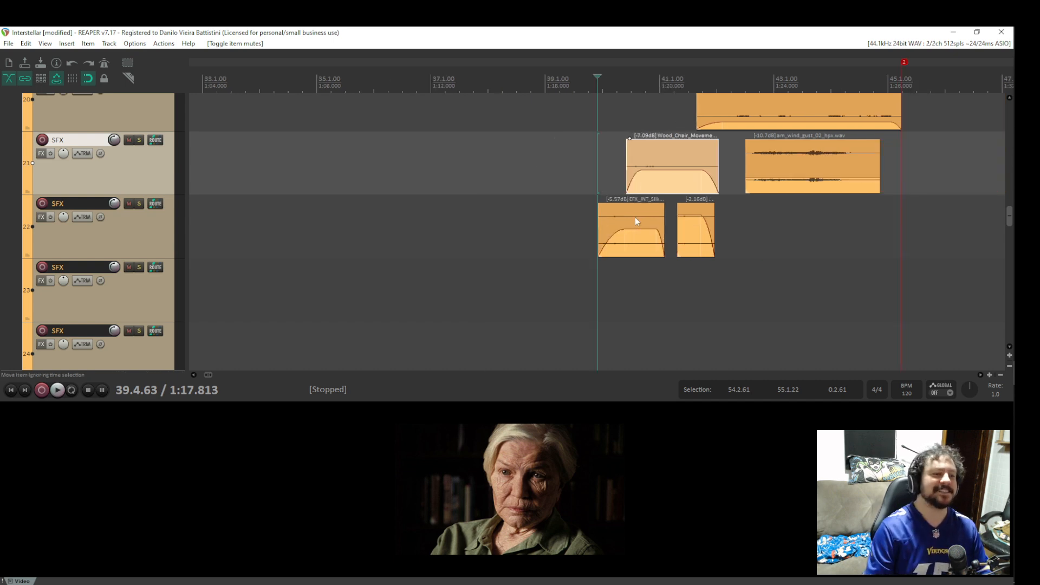
pyautogui.scroll(-4, 635, 219)
pyautogui.scroll(-5, 655, 209)
pyautogui.scroll(-5, 646, 262)
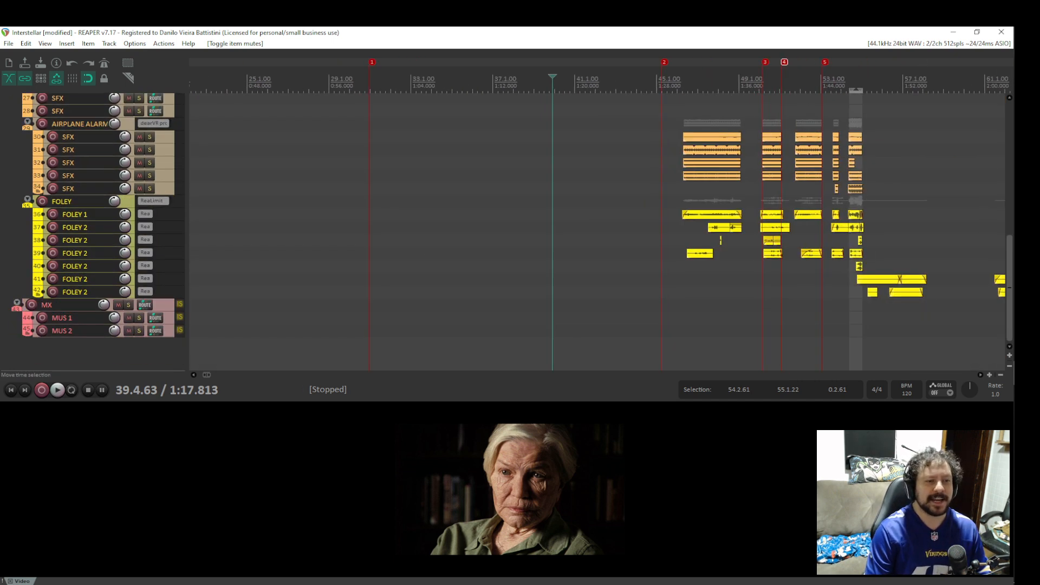
pyautogui.scroll(8, 550, 300)
pyautogui.scroll(4, 540, 281)
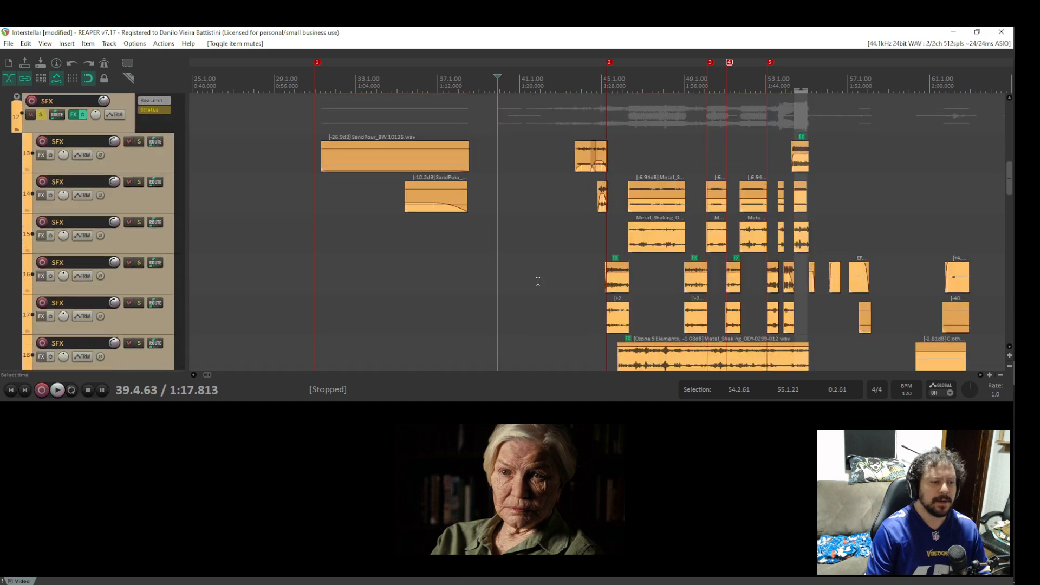
pyautogui.scroll(-4, 541, 297)
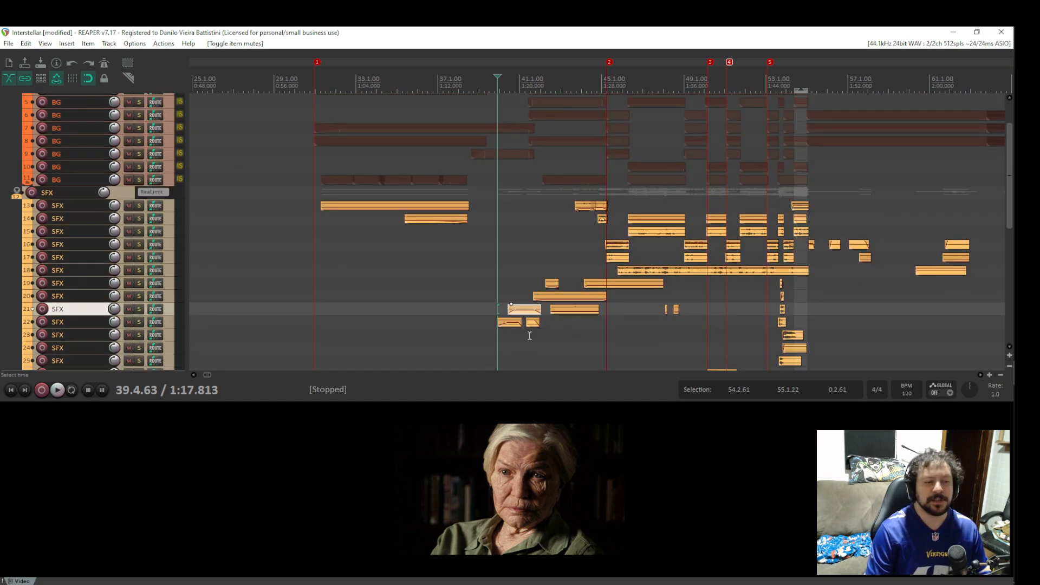
pyautogui.click(139, 321)
pyautogui.press('space')
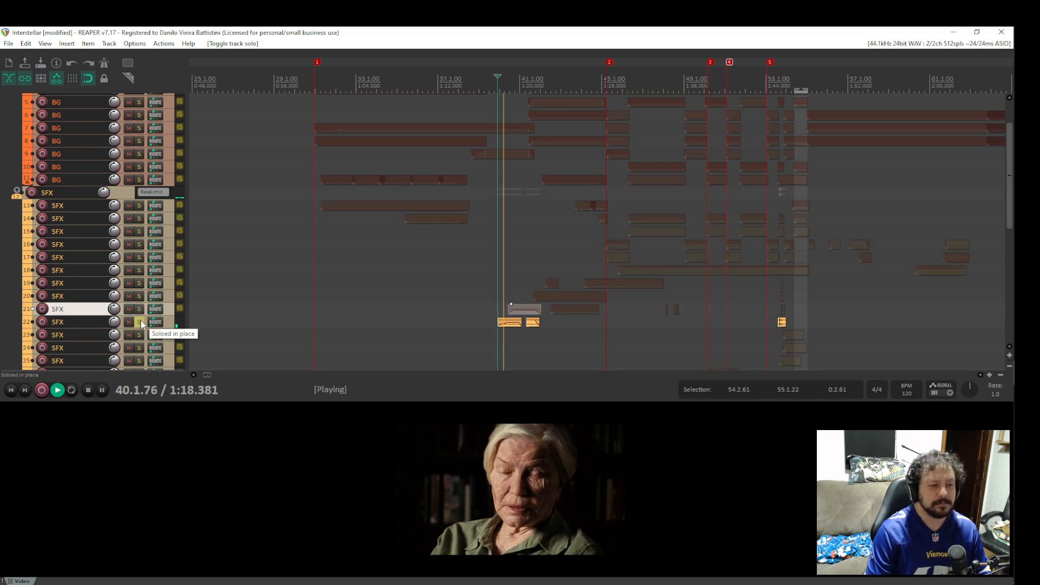
pyautogui.press('space')
pyautogui.click(140, 322)
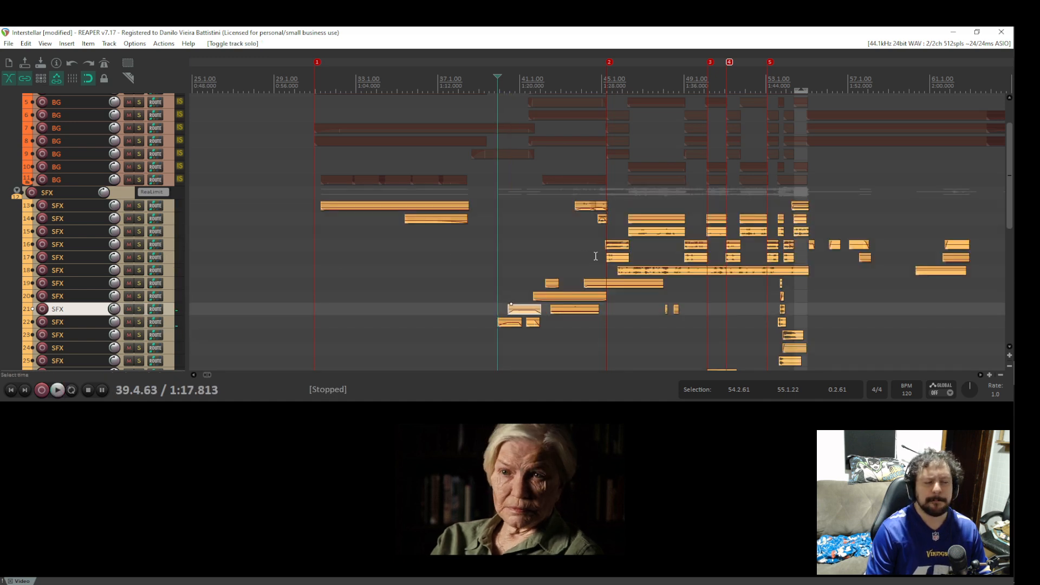
# Play all SFX layers from 41.2.29 through the cornfield shot up to marker 2.
pyautogui.moveTo(506, 247); pyautogui.dragTo(418, 234)
pyautogui.scroll(4, 448, 234)
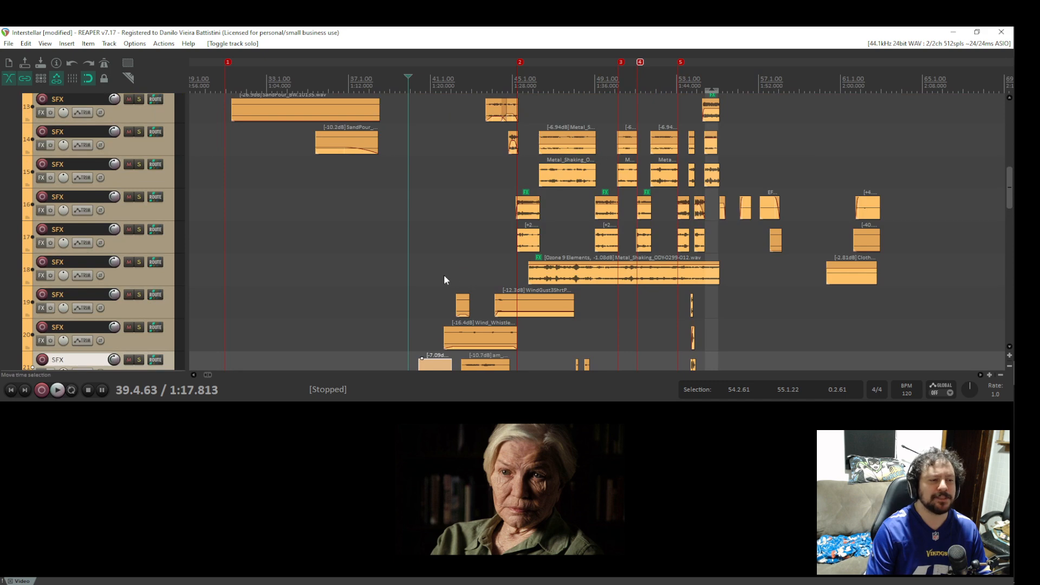
pyautogui.click(441, 302)
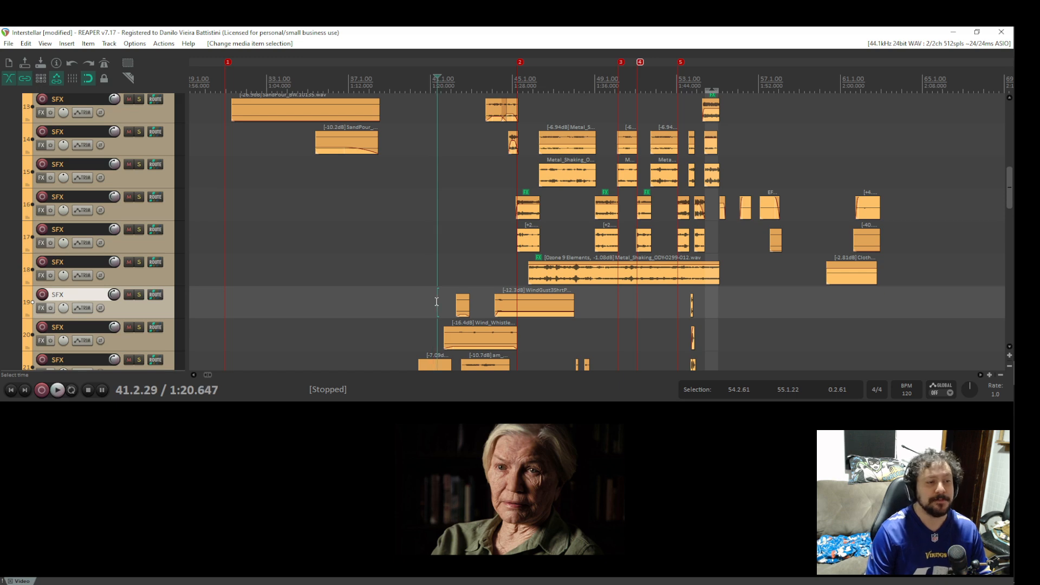
pyautogui.press('space')
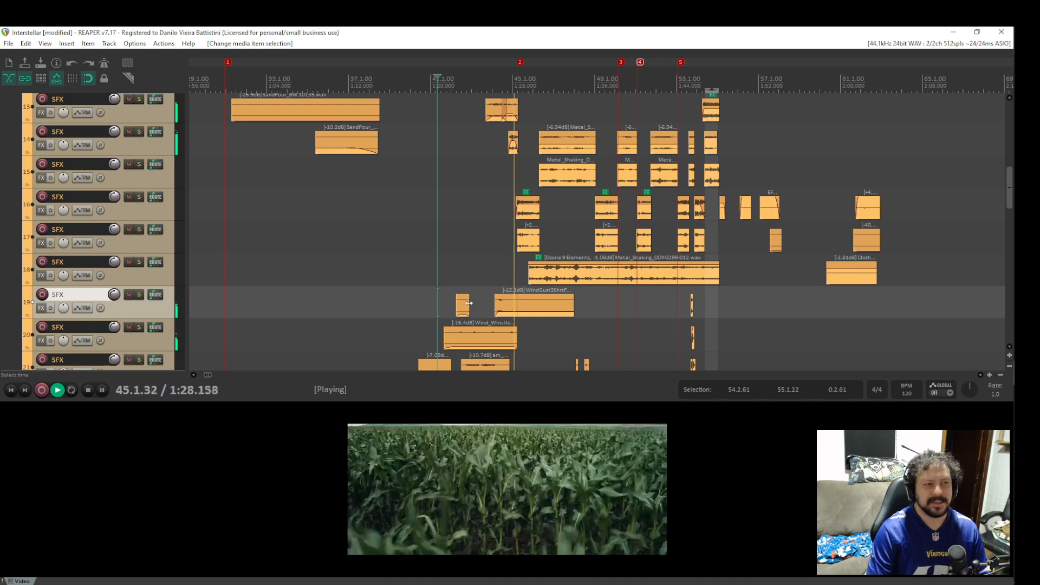
pyautogui.press('space')
# Look over the SFX layers on tracks 13 to 19 around markers 2 to 5.
pyautogui.moveTo(499, 314); pyautogui.dragTo(368, 205)
pyautogui.scroll(-3, 406, 209)
pyautogui.scroll(3, 376, 218)
pyautogui.moveTo(345, 171); pyautogui.dragTo(343, 342)
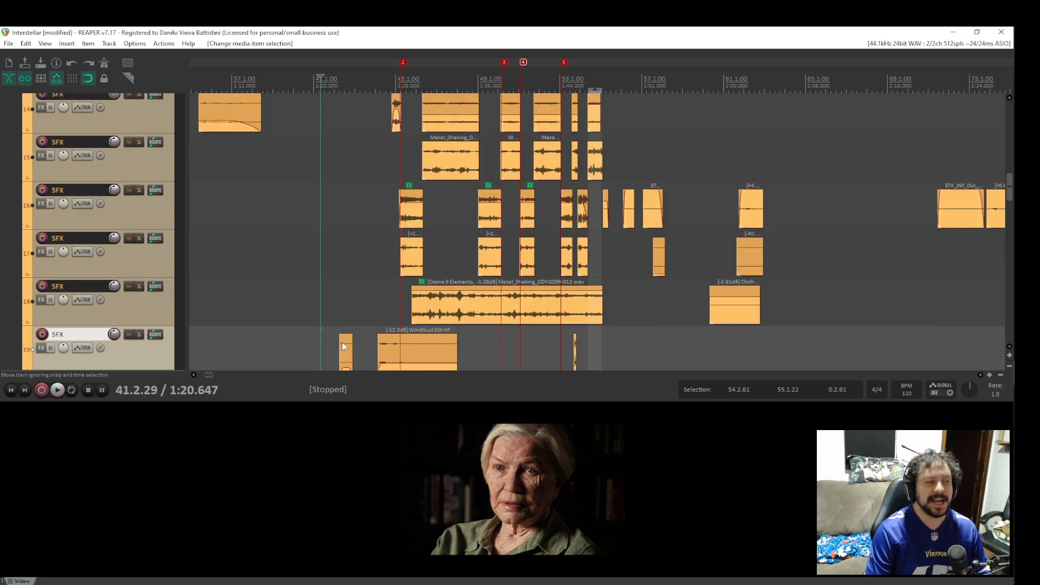
pyautogui.moveTo(360, 111); pyautogui.dragTo(343, 336)
pyautogui.moveTo(332, 163); pyautogui.dragTo(322, 291)
pyautogui.moveTo(304, 142); pyautogui.dragTo(318, 112)
pyautogui.rightClick(330, 144)
pyautogui.moveTo(324, 266); pyautogui.dragTo(317, 131)
pyautogui.click(318, 258)
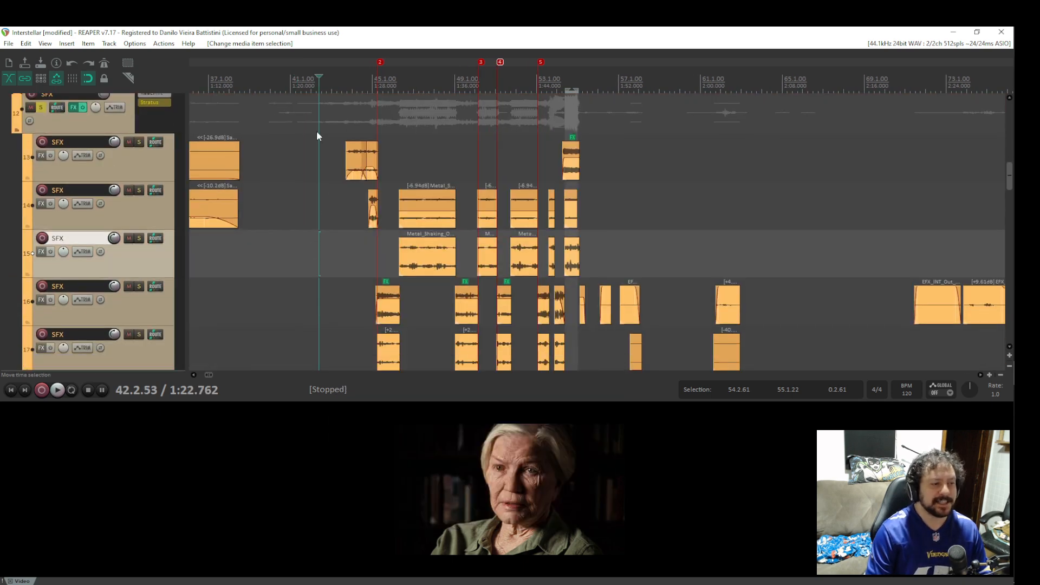
# Solo SFX track 20 and play its Wind_Whistle_Surges_of_Gusting item from 41.4.67.
pyautogui.moveTo(307, 352); pyautogui.dragTo(312, 204)
pyautogui.click(315, 214)
pyautogui.scroll(4, 470, 228)
pyautogui.scroll(3, 785, 248)
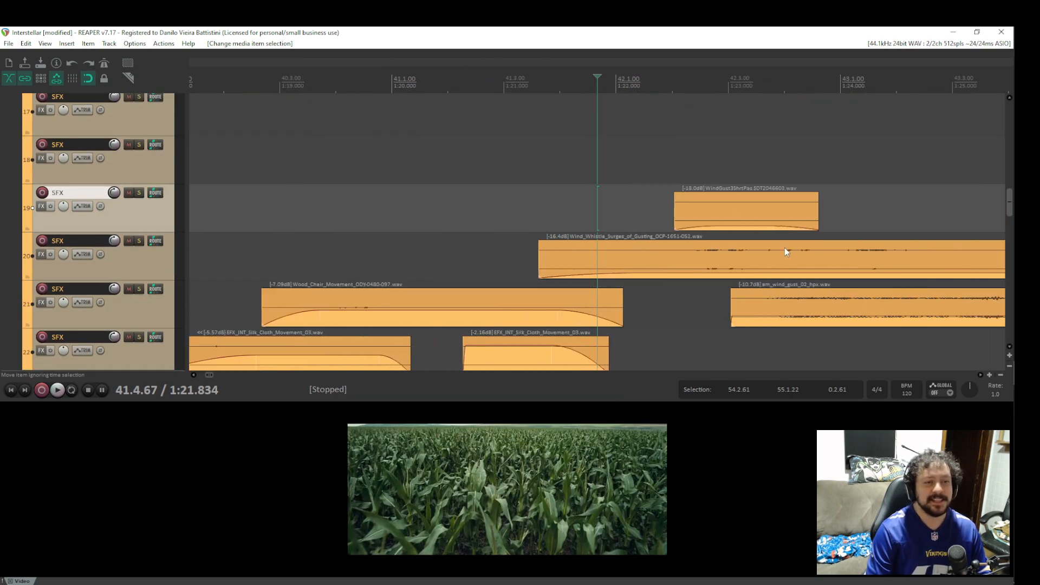
pyautogui.click(139, 241)
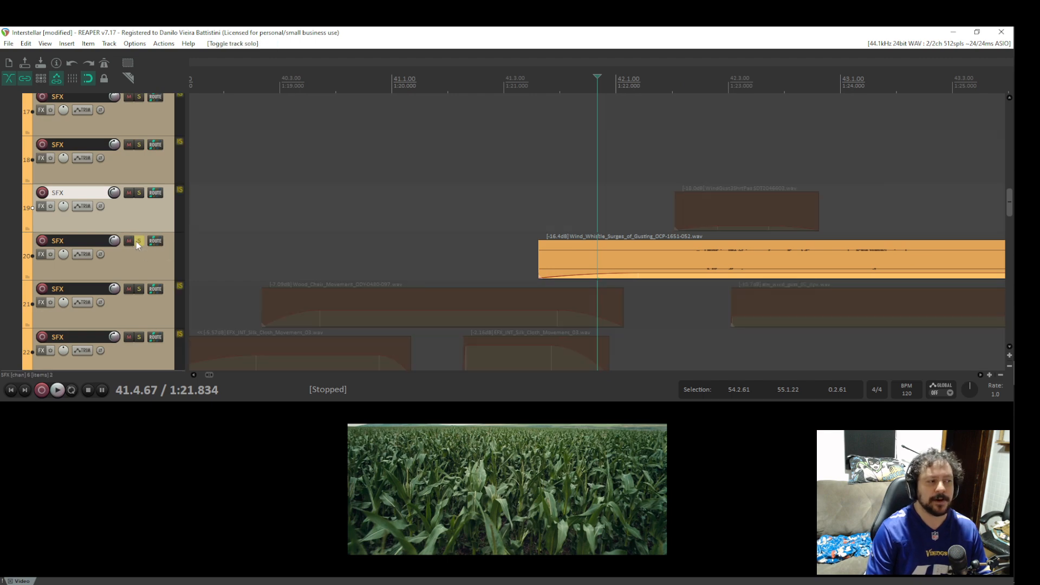
pyautogui.press('space')
pyautogui.press('space')
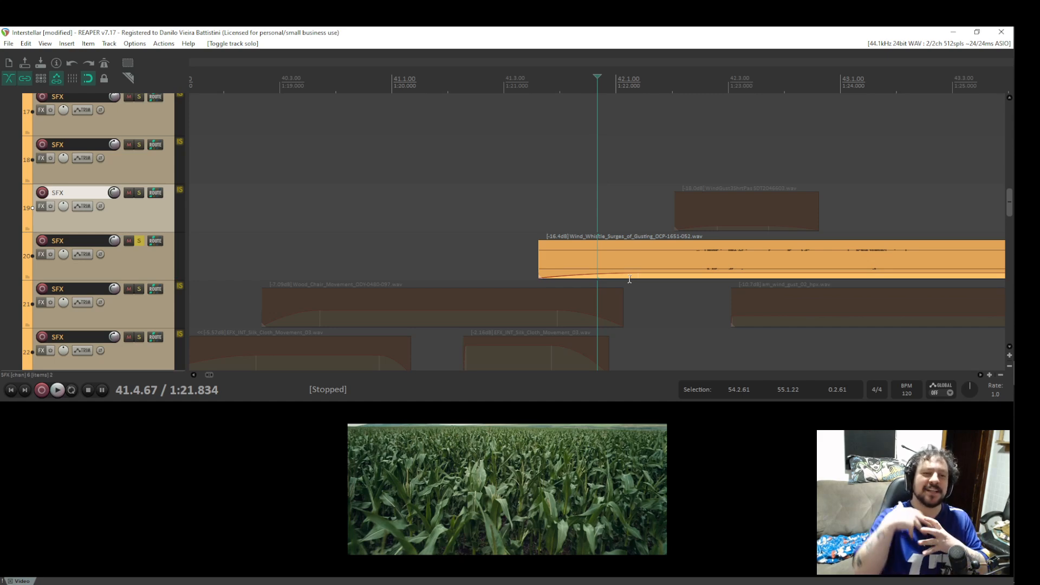
# Replay the soloed Wind_Whistle_Surges_of_Gusting item on track 20 from 41.4.67 towards marker 2.
pyautogui.press('space')
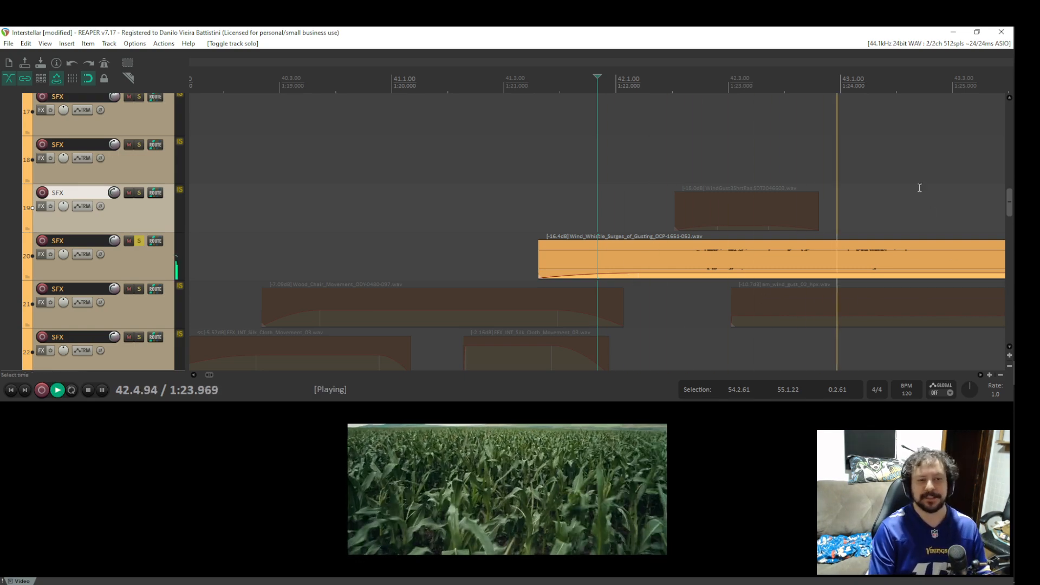
pyautogui.scroll(-5, 750, 291)
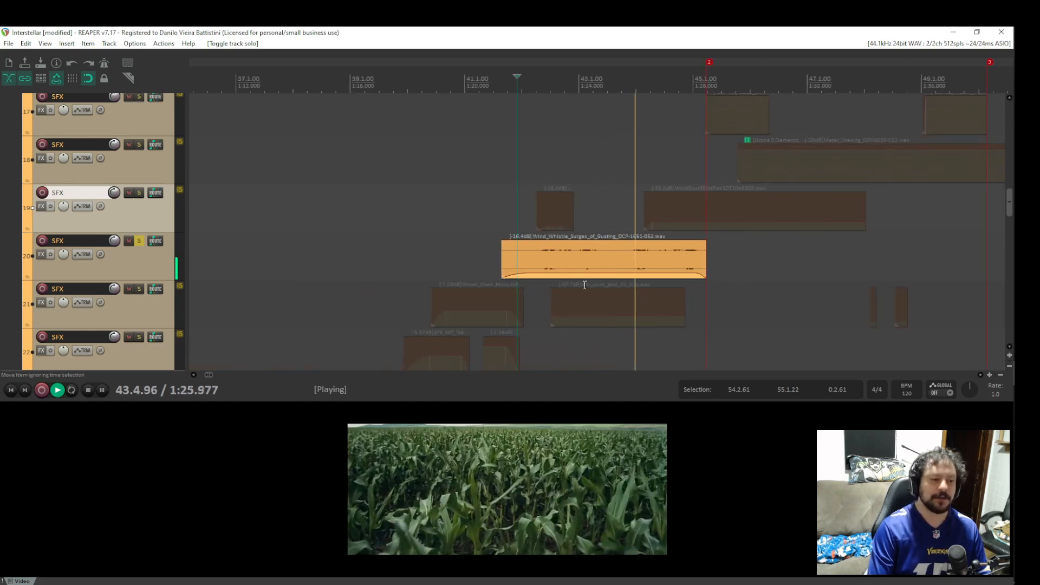
pyautogui.press('space')
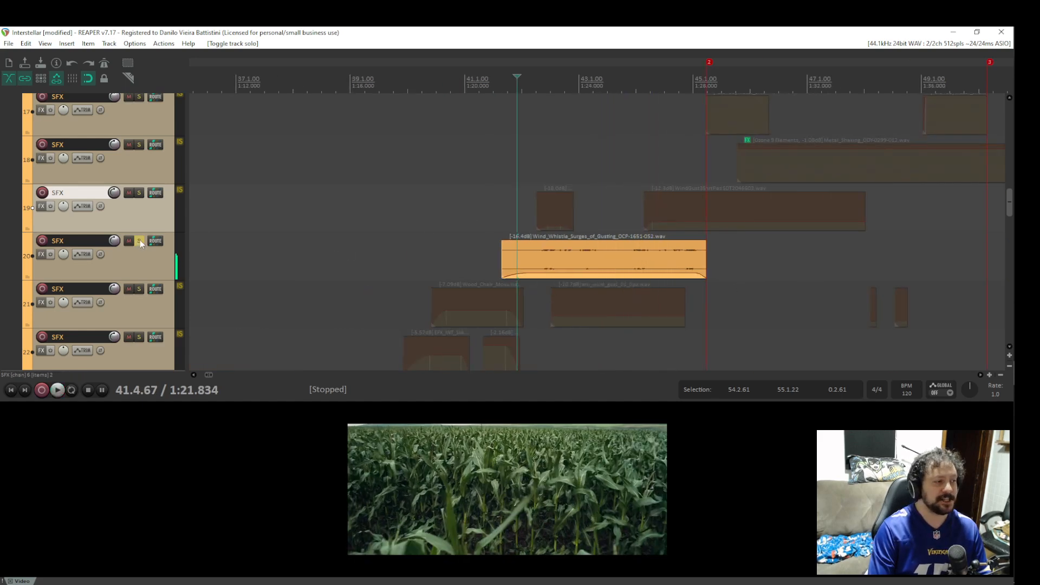
# Replace the track 20 solo with tracks 19 and 21, and play their gusts from 41.4.67 and again from 42.2.12.
pyautogui.click(139, 240)
pyautogui.click(139, 193)
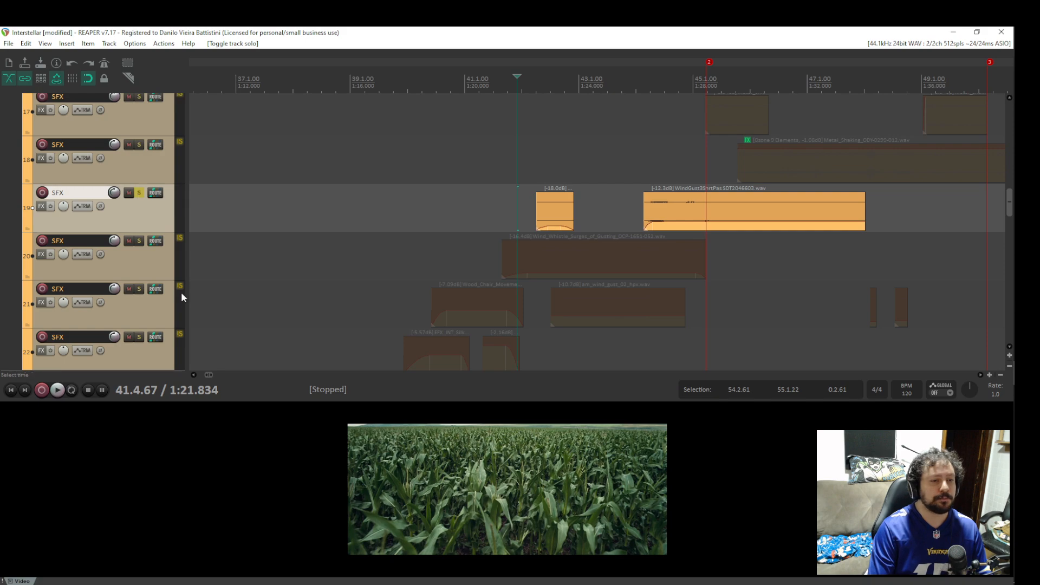
pyautogui.click(139, 289)
pyautogui.press('space')
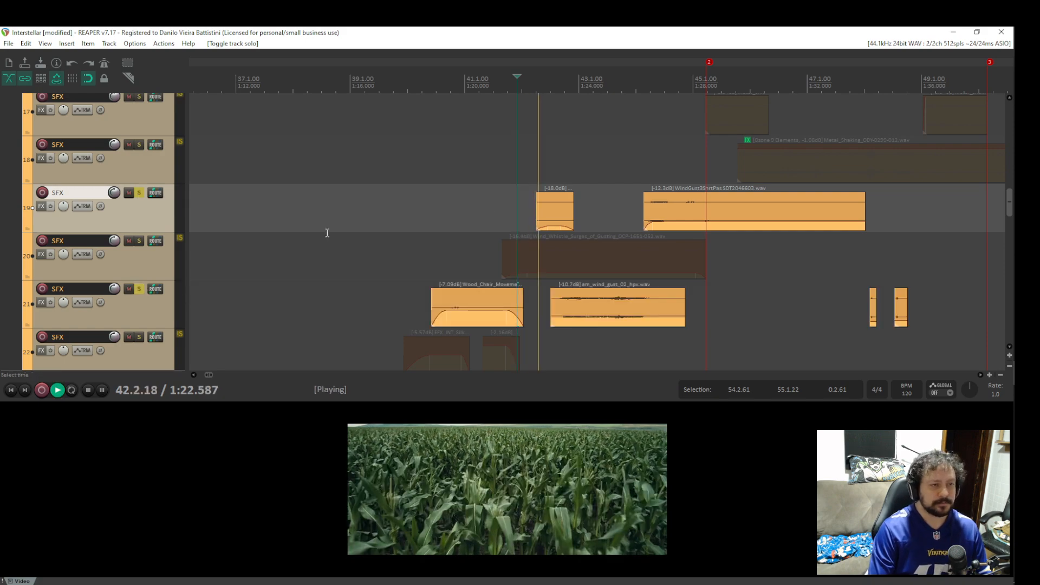
pyautogui.click(537, 157)
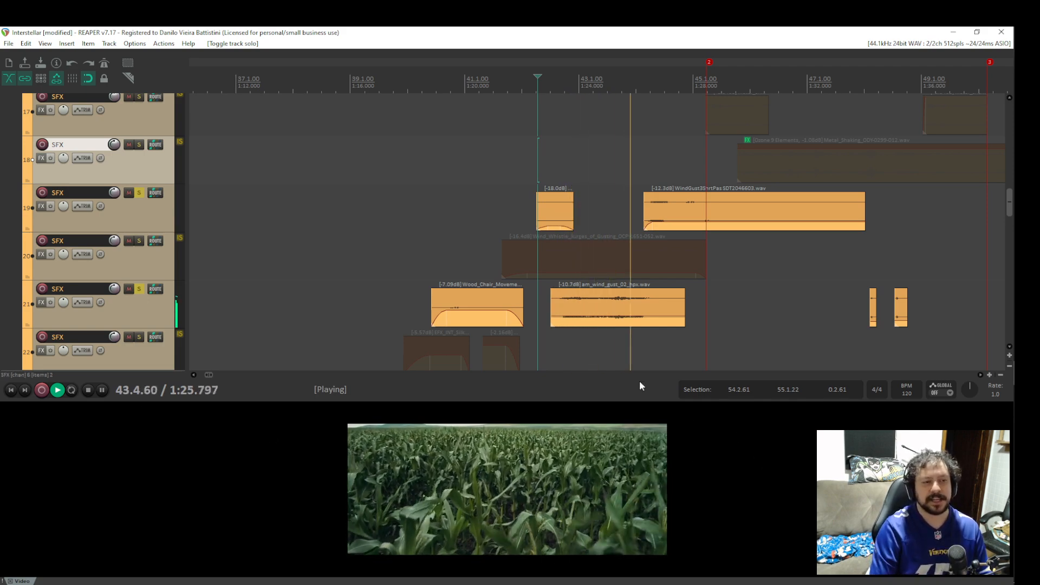
pyautogui.press('space')
# Remove the track 21 solo and play track 19's short wind gust alone from 42.2.12.
pyautogui.click(139, 289)
pyautogui.press('space')
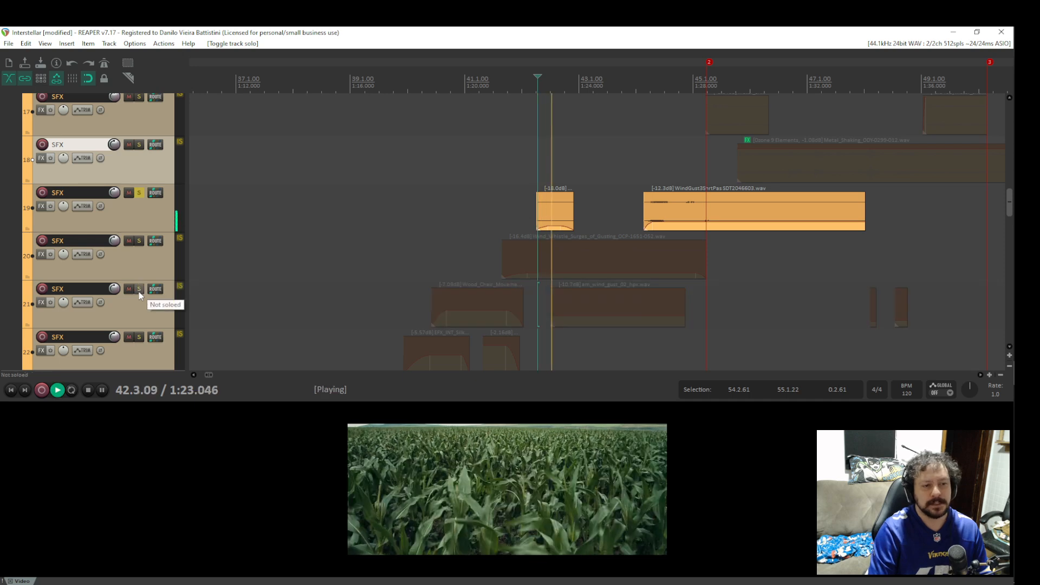
pyautogui.press('space')
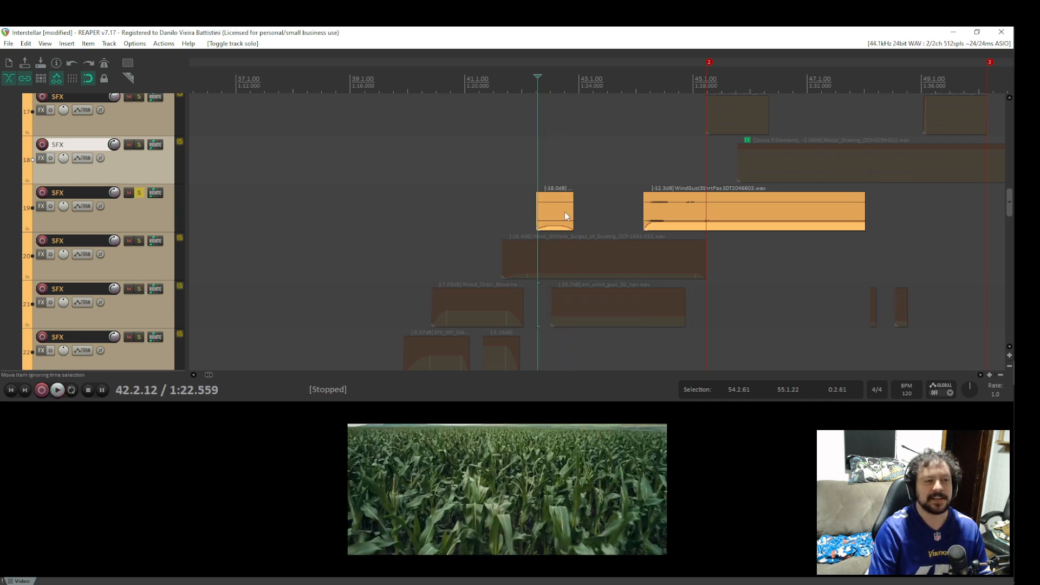
# Raise the short wind gust item on track 19 to -6.76 dB and play it.
pyautogui.moveTo(558, 227); pyautogui.dragTo(555, 213)
pyautogui.press('space')
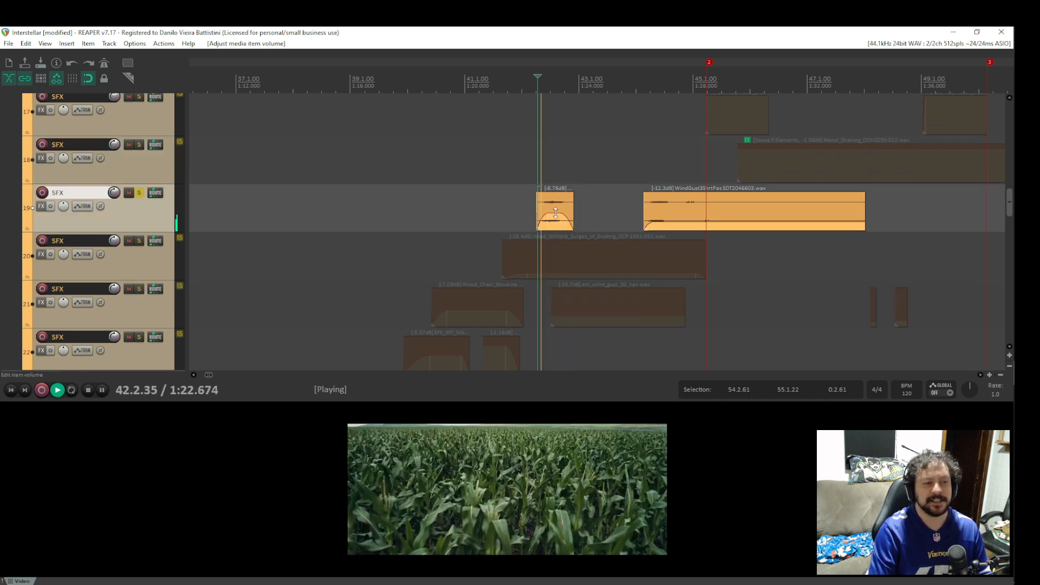
pyautogui.press('space')
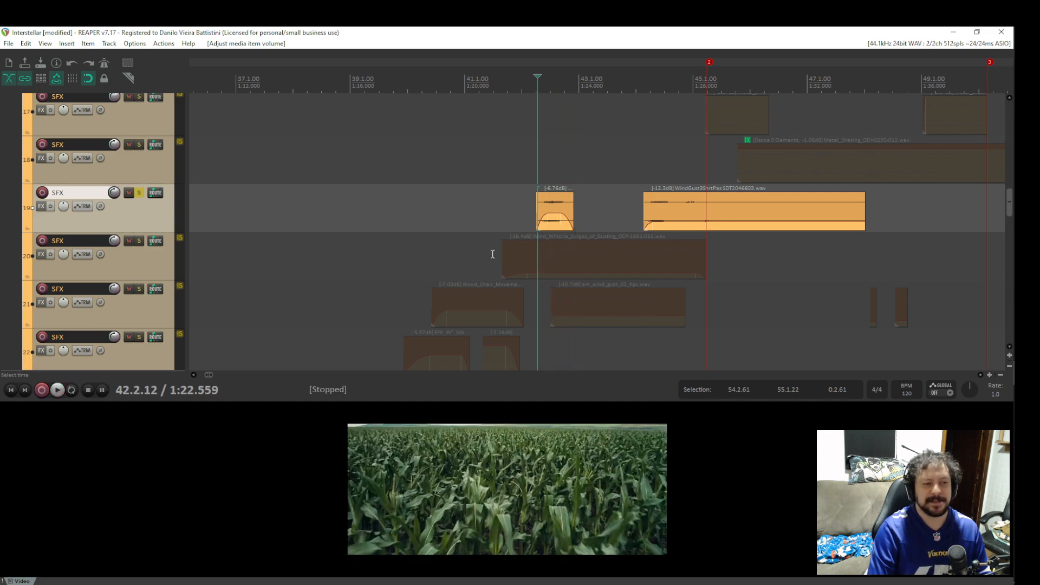
# Solo the BG folder to play the background layers from 42.2.12, and remove its solo.
pyautogui.moveTo(550, 160); pyautogui.dragTo(513, 331)
pyautogui.moveTo(444, 122); pyautogui.dragTo(423, 358)
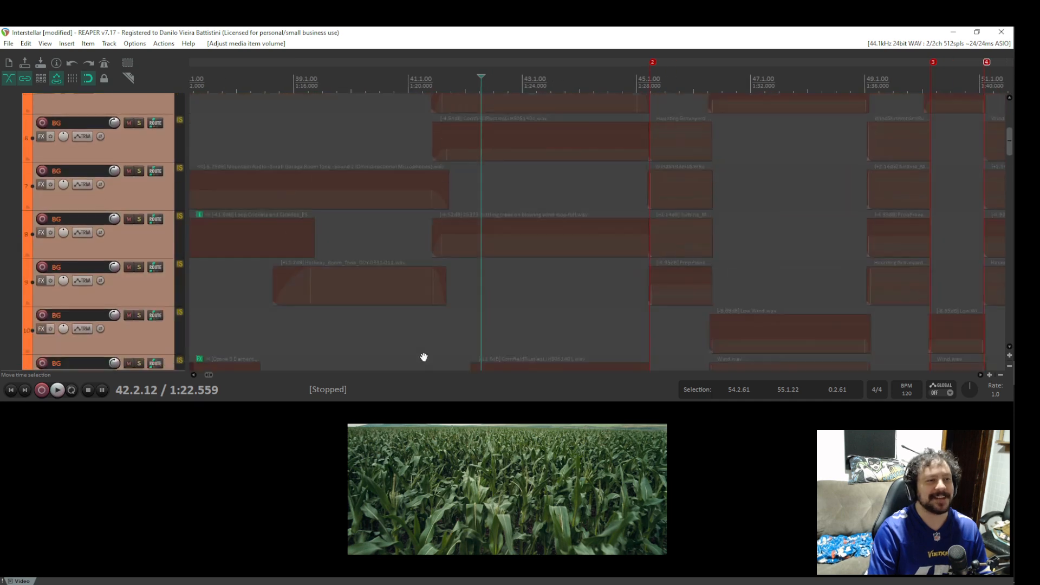
pyautogui.moveTo(357, 93); pyautogui.dragTo(352, 358)
pyautogui.click(44, 147)
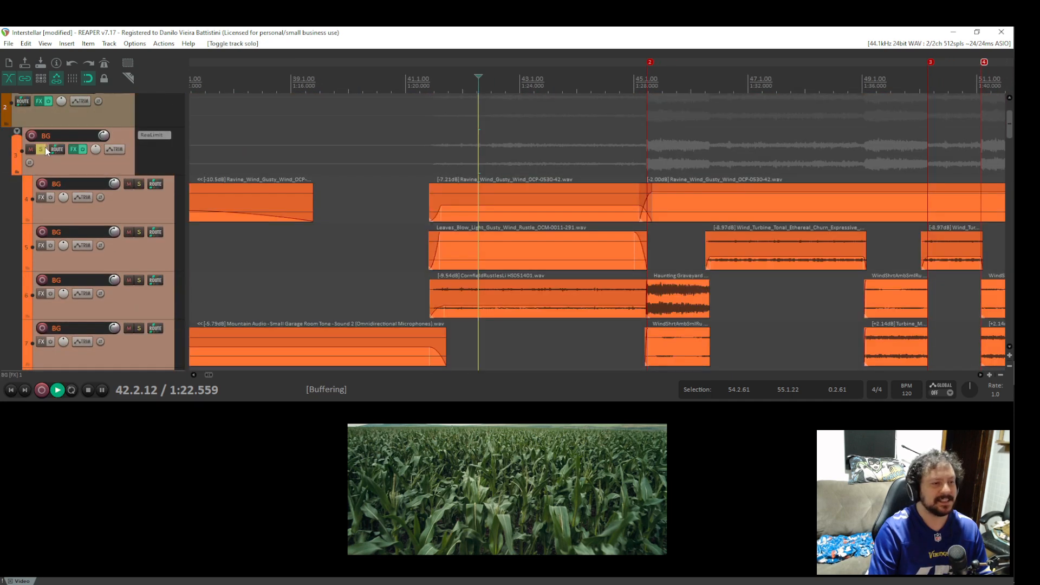
pyautogui.press('space')
pyautogui.press('space')
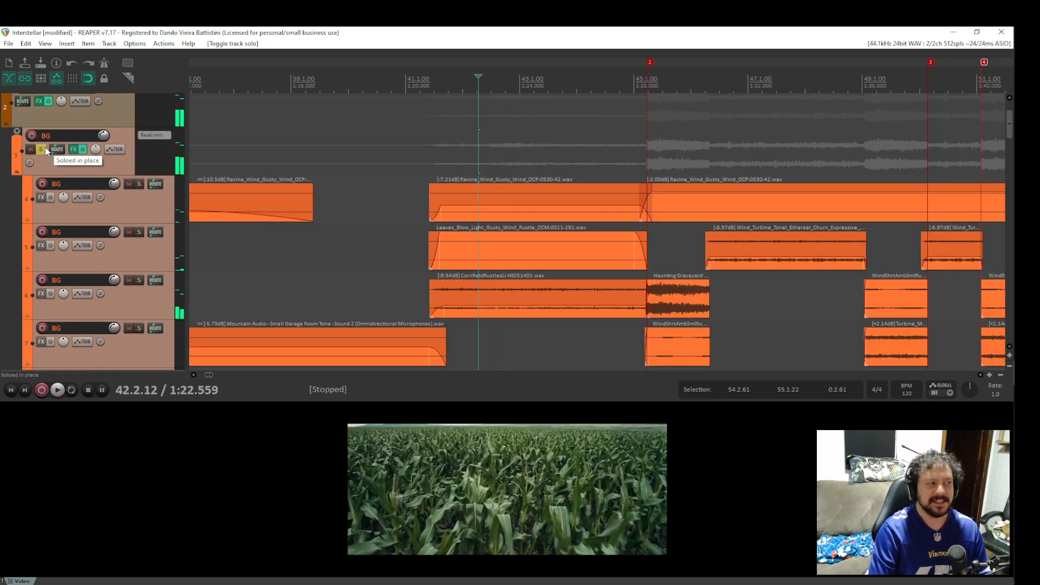
pyautogui.click(44, 148)
# Lower the volume of the short wind gust item on SFX track 19 to -12.2 dB.
pyautogui.moveTo(515, 253); pyautogui.dragTo(488, 176)
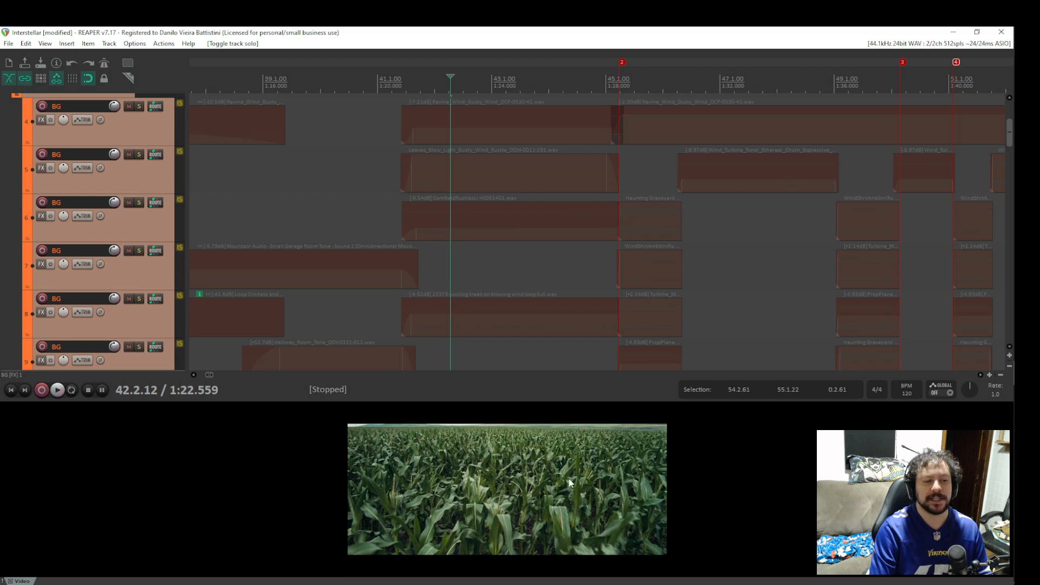
pyautogui.scroll(-3, 435, 301)
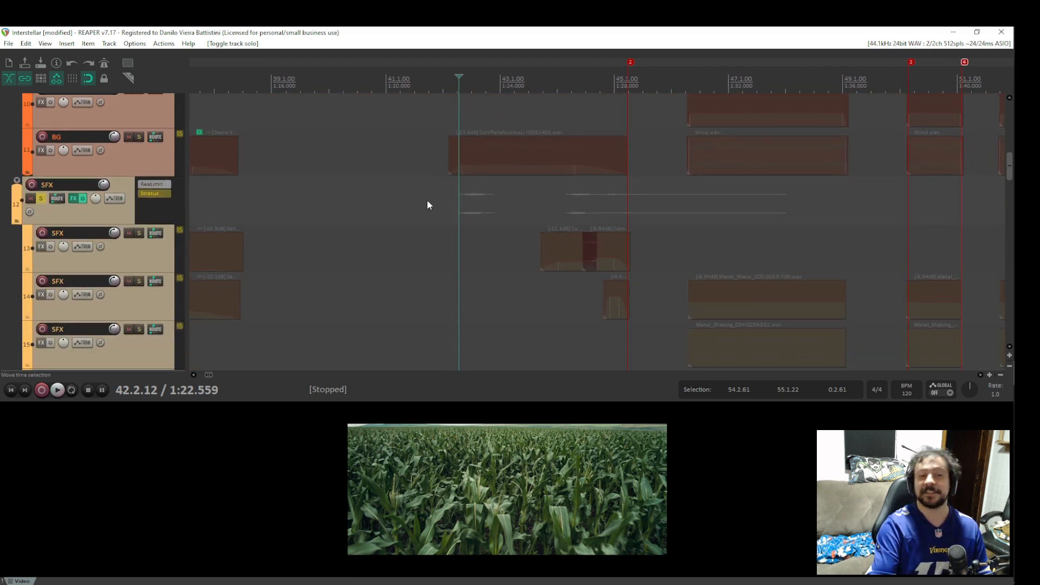
pyautogui.moveTo(434, 330); pyautogui.dragTo(442, 218)
pyautogui.moveTo(457, 312); pyautogui.dragTo(479, 100)
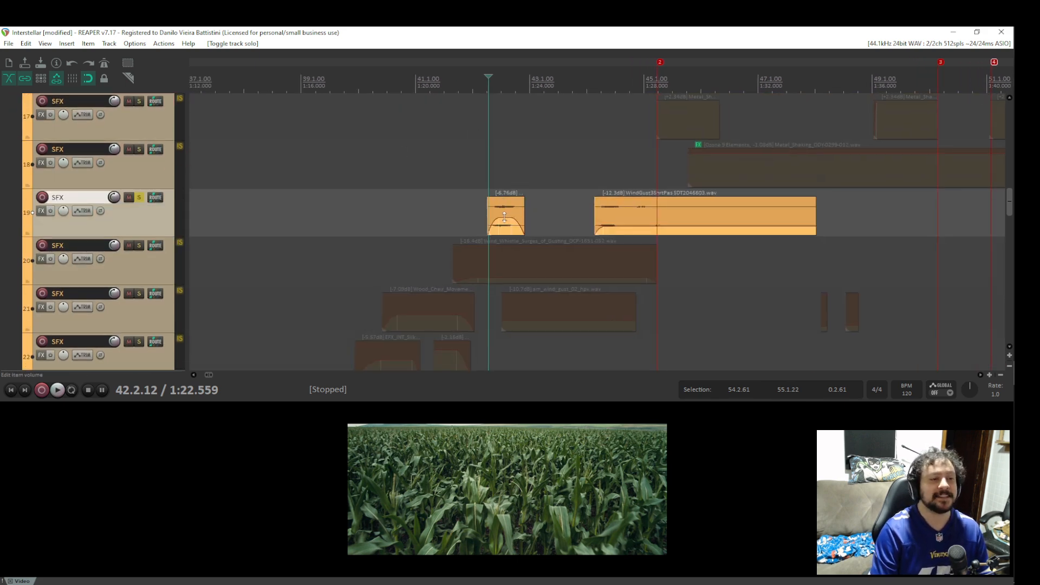
pyautogui.moveTo(504, 221); pyautogui.dragTo(504, 226)
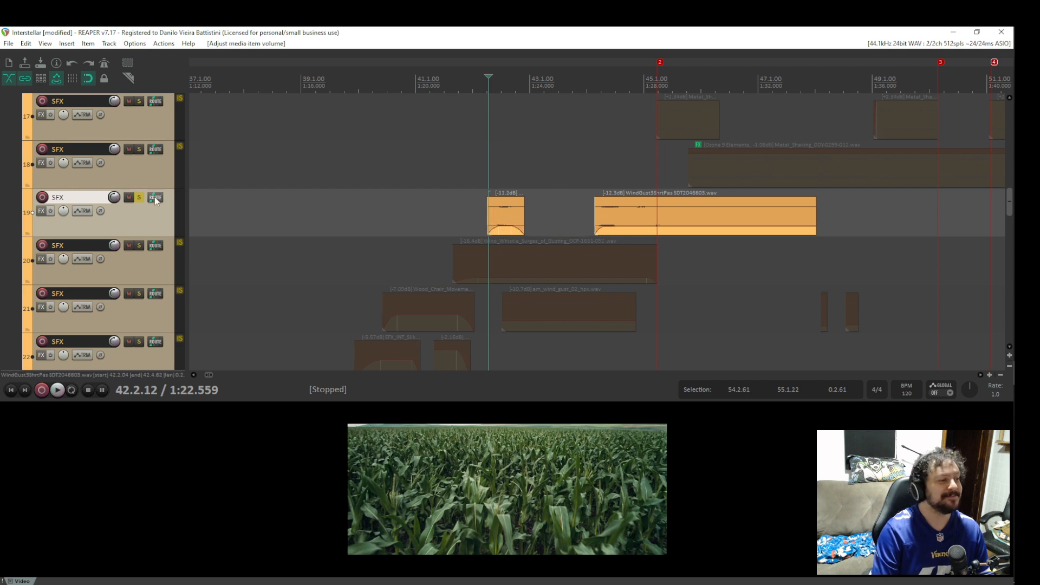
# Switch the solo from track 19 to track 21 and play its am_wind_gust_02_hpx item from 42.2.12.
pyautogui.click(139, 198)
pyautogui.click(139, 294)
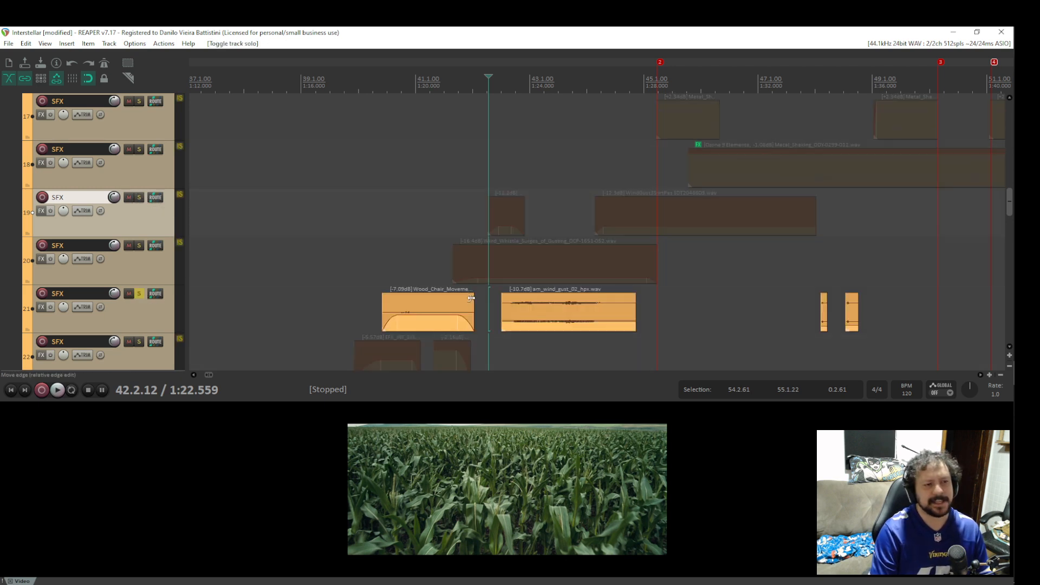
pyautogui.press('space')
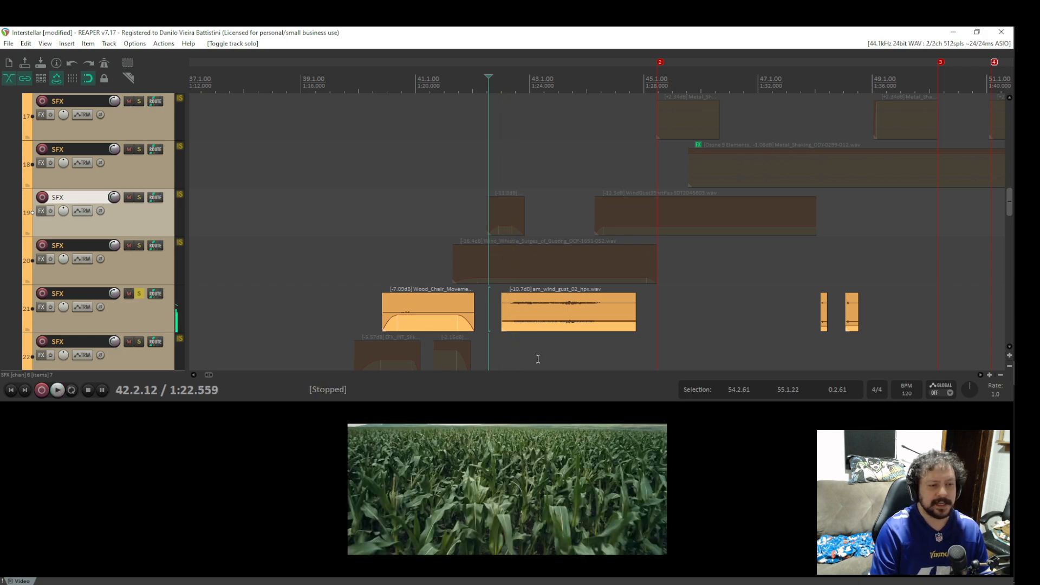
pyautogui.press('space')
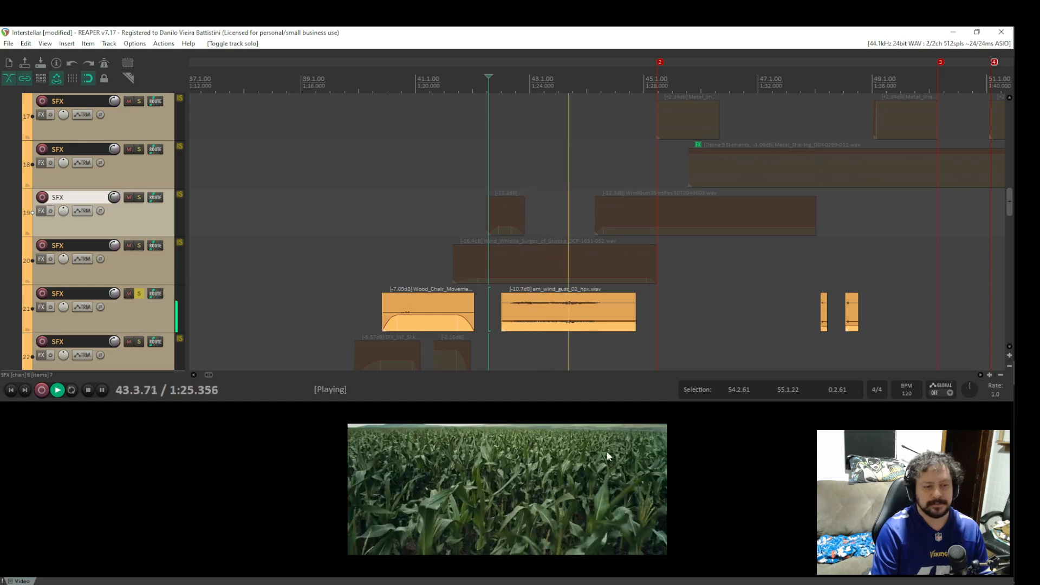
pyautogui.press('space')
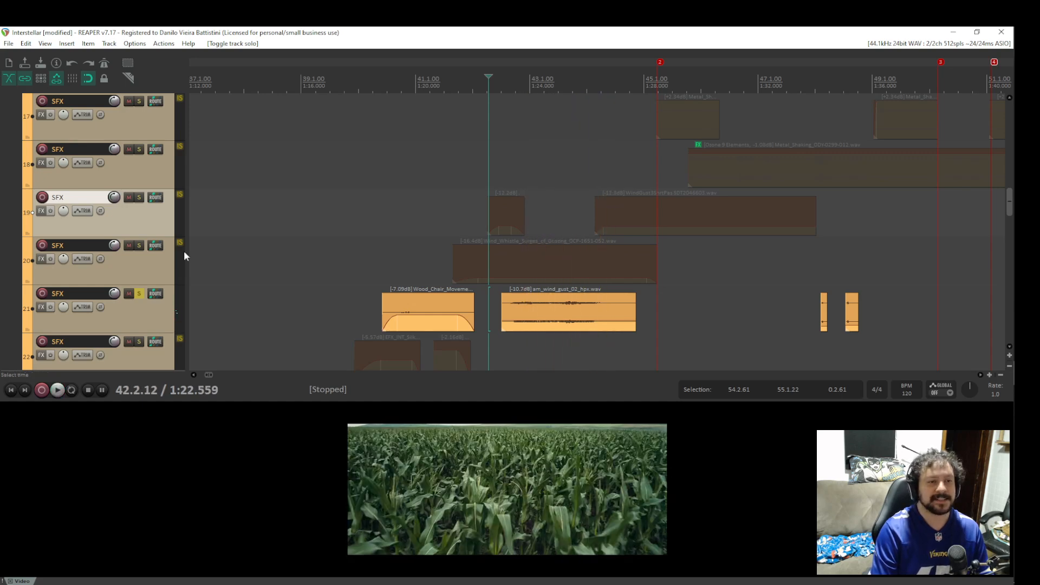
# Add track 19 to the solo and play its longer WindGust item from 43.4.71 up to marker 2.
pyautogui.click(139, 197)
pyautogui.click(582, 178)
pyautogui.press('space')
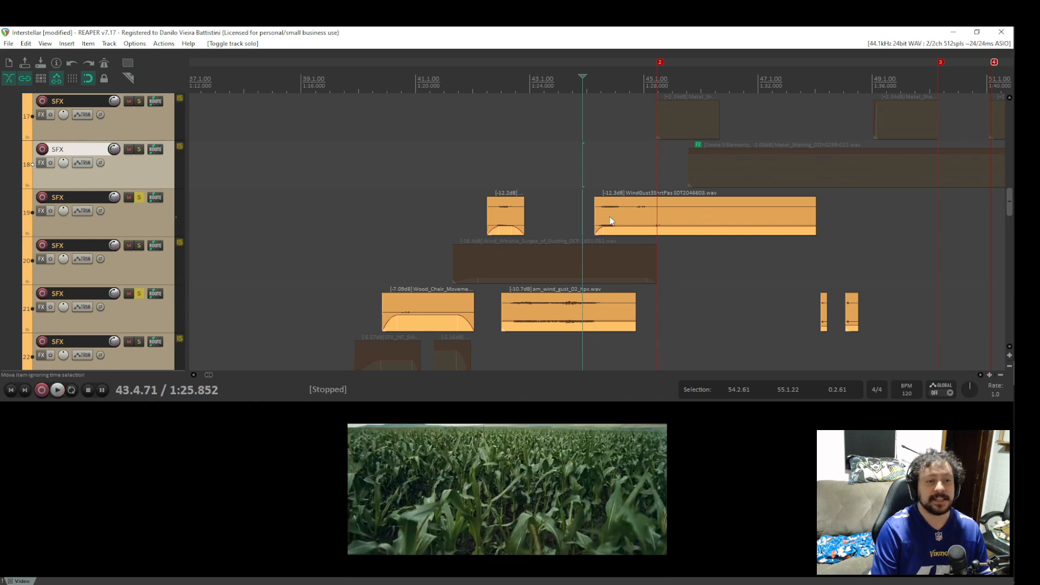
pyautogui.press('space')
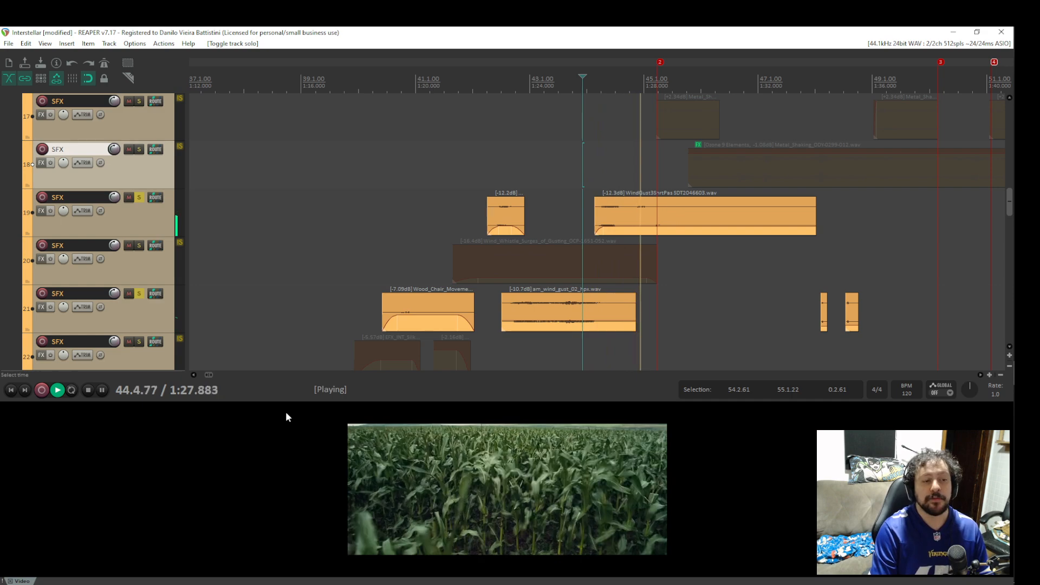
pyautogui.press('space')
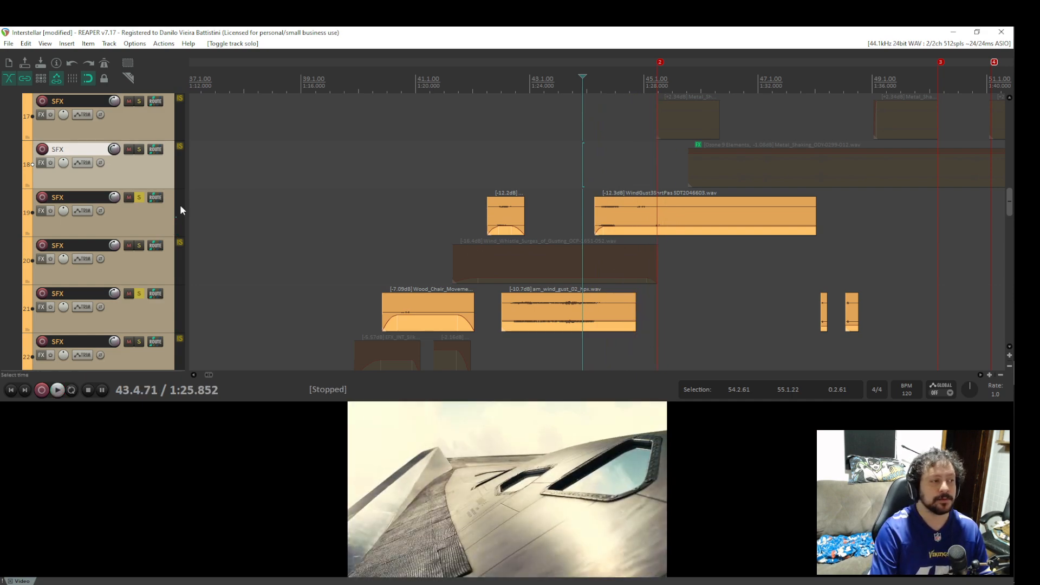
# Clear the solos on tracks 19 and 21 and play all SFX layers from 45.3.03.
pyautogui.click(139, 197)
pyautogui.click(139, 294)
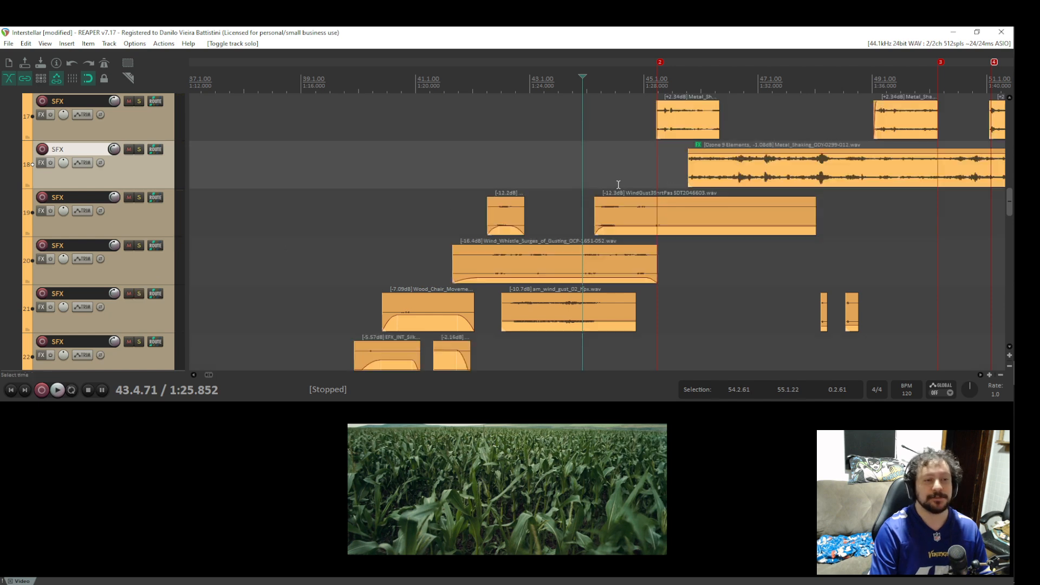
pyautogui.click(673, 158)
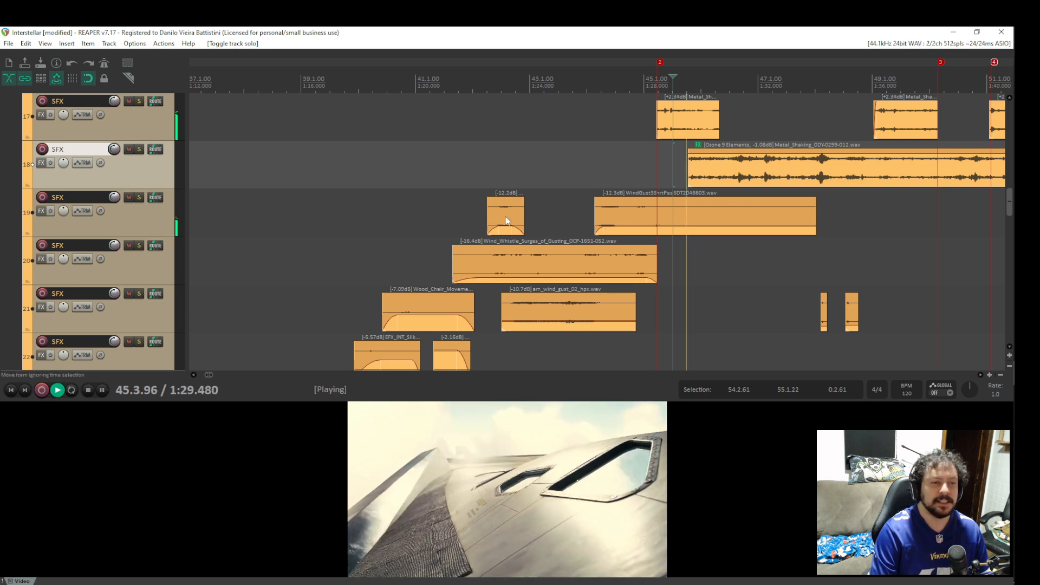
pyautogui.press('space')
# Solo track 19 to hear the rest of its long WindGust item from 45.3.03, and clear the solo.
pyautogui.click(139, 197)
pyautogui.press('space')
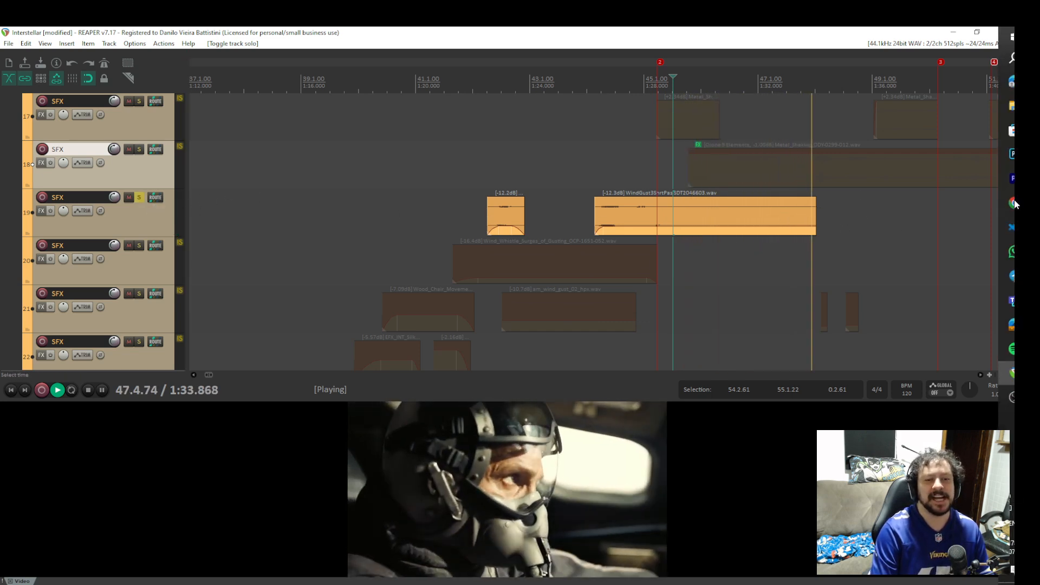
pyautogui.press('space')
pyautogui.click(138, 197)
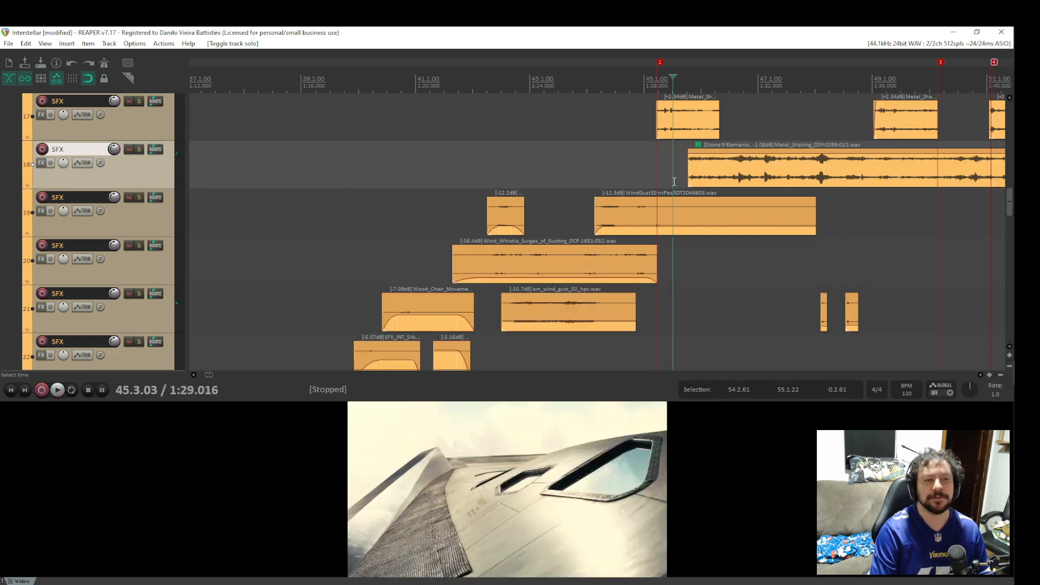
# Locate the overlapping items on SFX track 13 before marker 2 and play all SFX layers from 43.3.71.
pyautogui.hscroll(1, 645, 235)
pyautogui.scroll(8, 603, 279)
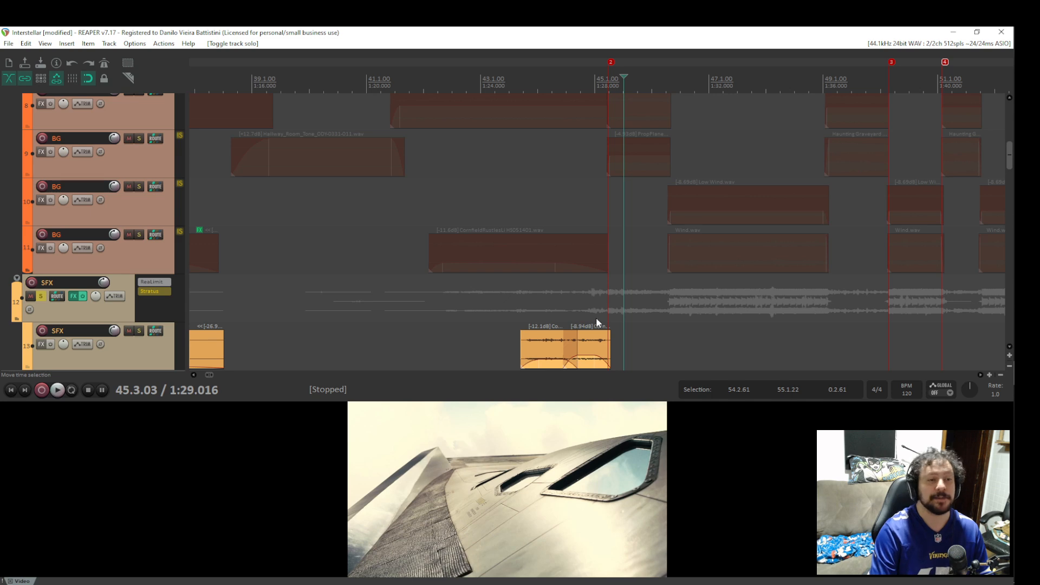
pyautogui.scroll(-6, 596, 318)
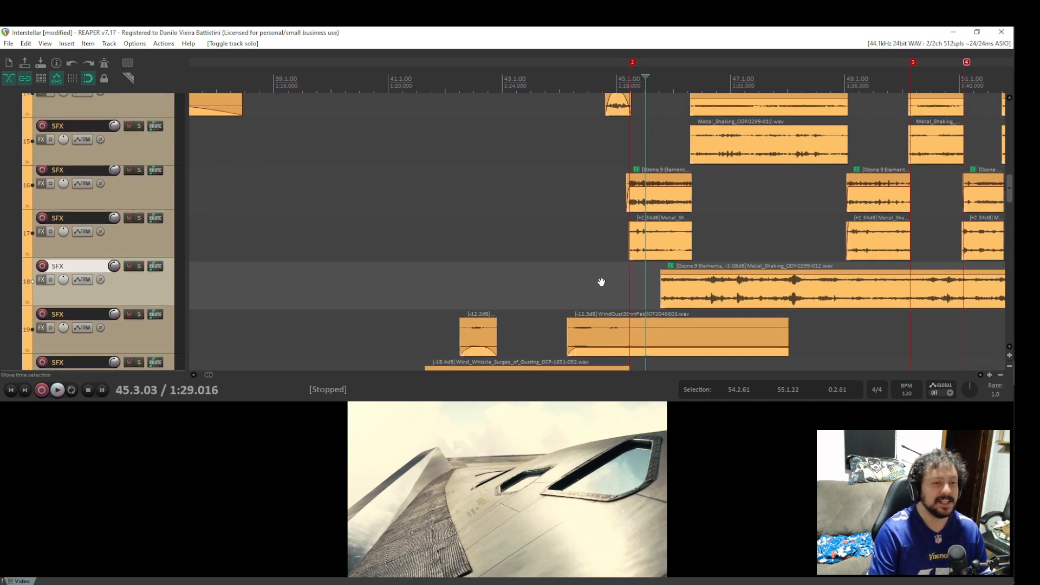
pyautogui.scroll(4, 585, 325)
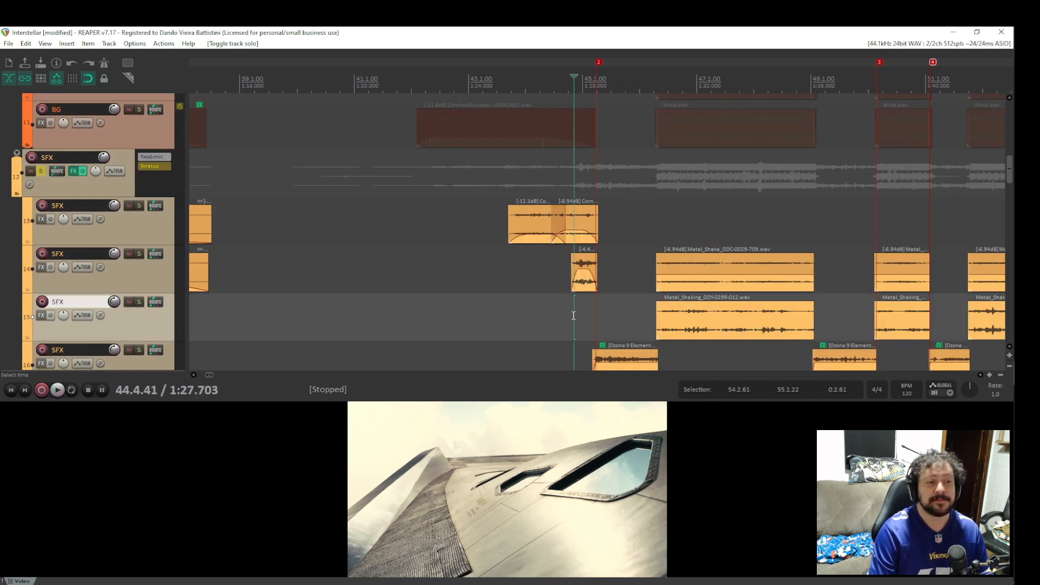
pyautogui.click(507, 239)
pyautogui.press('space')
pyautogui.press('space')
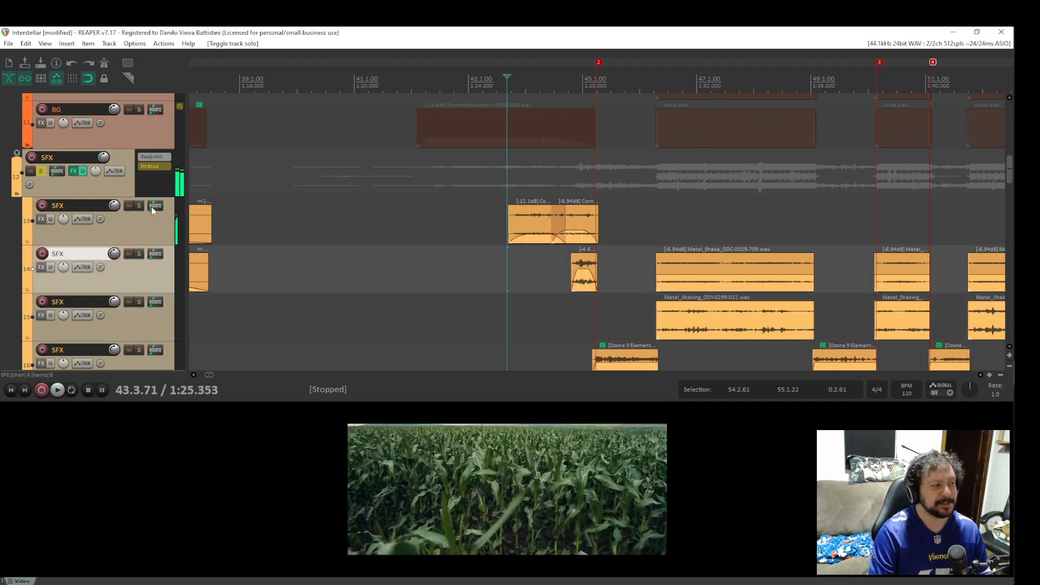
# Solo SFX track 13 and play its two overlapping items from 43.3.71 up to marker 2.
pyautogui.click(139, 206)
pyautogui.press('space')
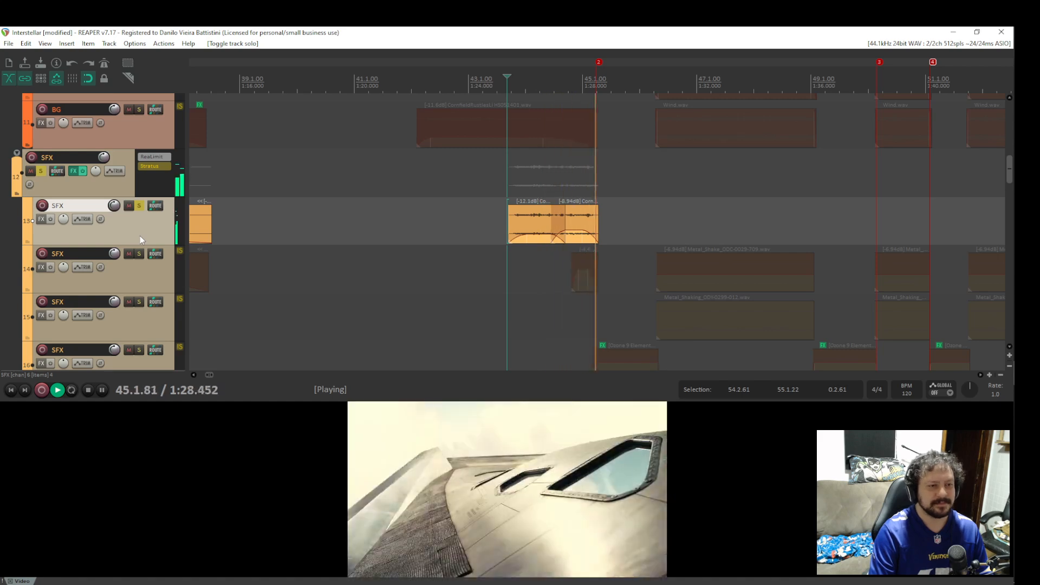
pyautogui.press('space')
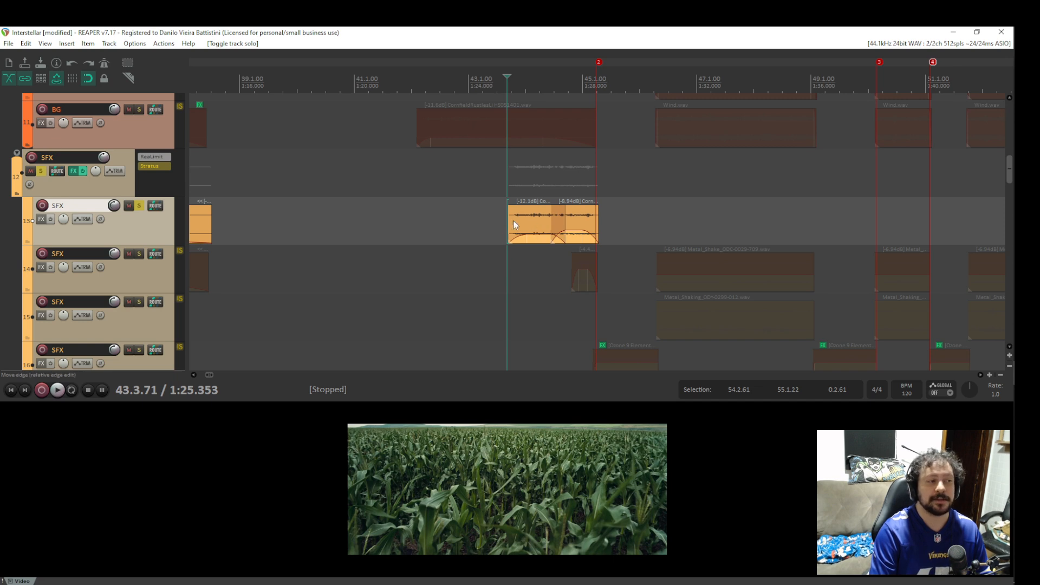
pyautogui.moveTo(542, 219); pyautogui.dragTo(489, 255)
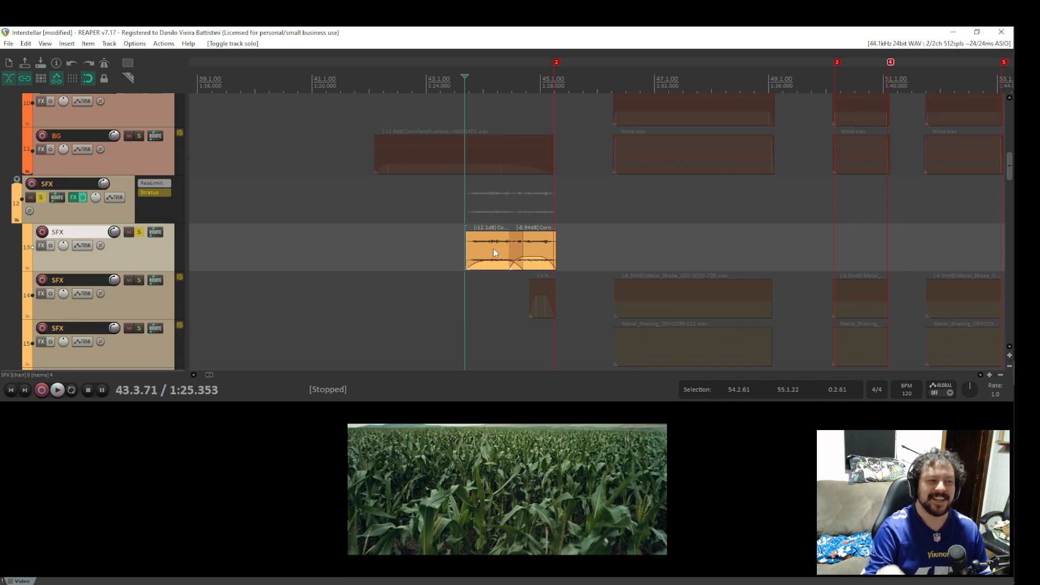
# Replay the track 13 items, and solo SFX track 14 instead to play its short item before marker 2 from 43.4.96.
pyautogui.press('space')
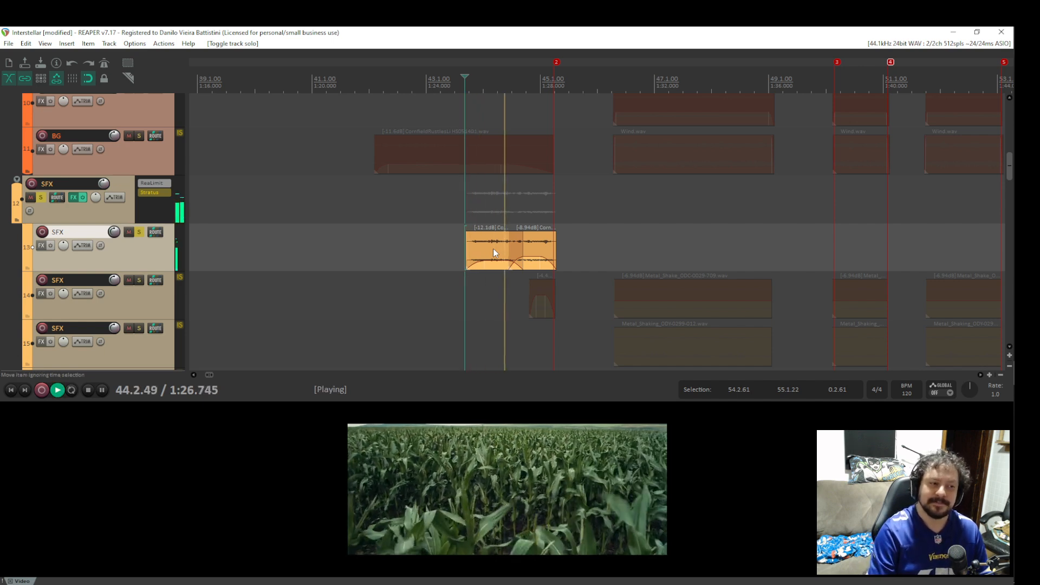
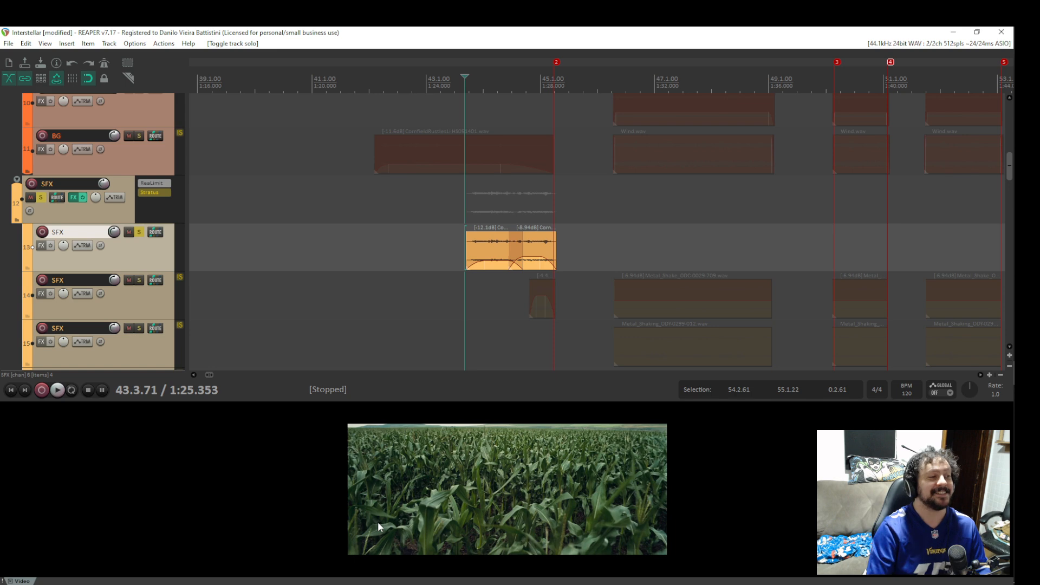
pyautogui.click(139, 280)
pyautogui.click(139, 232)
pyautogui.click(520, 335)
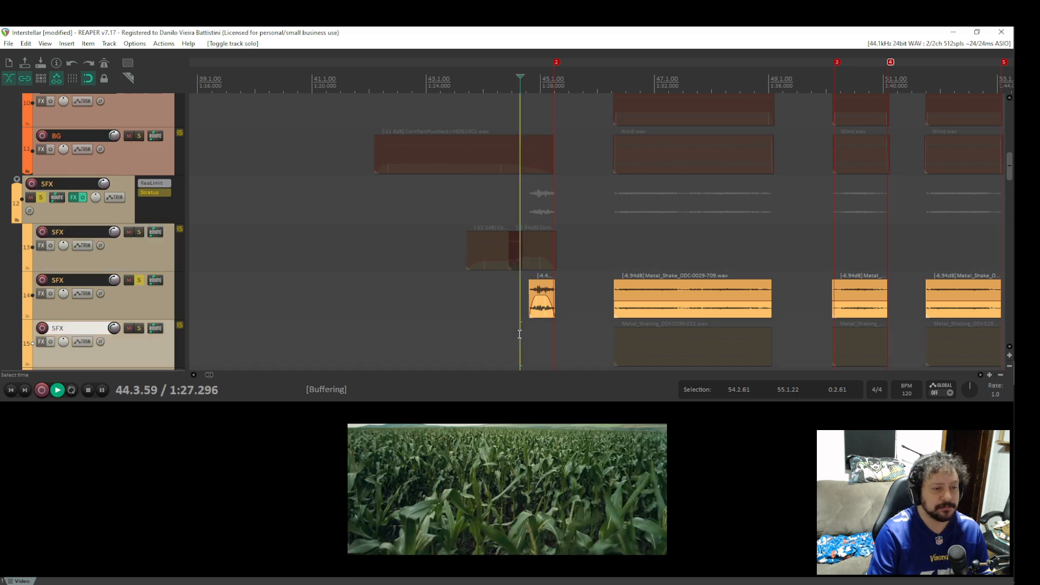
pyautogui.press('space')
pyautogui.press('space')
pyautogui.click(487, 282)
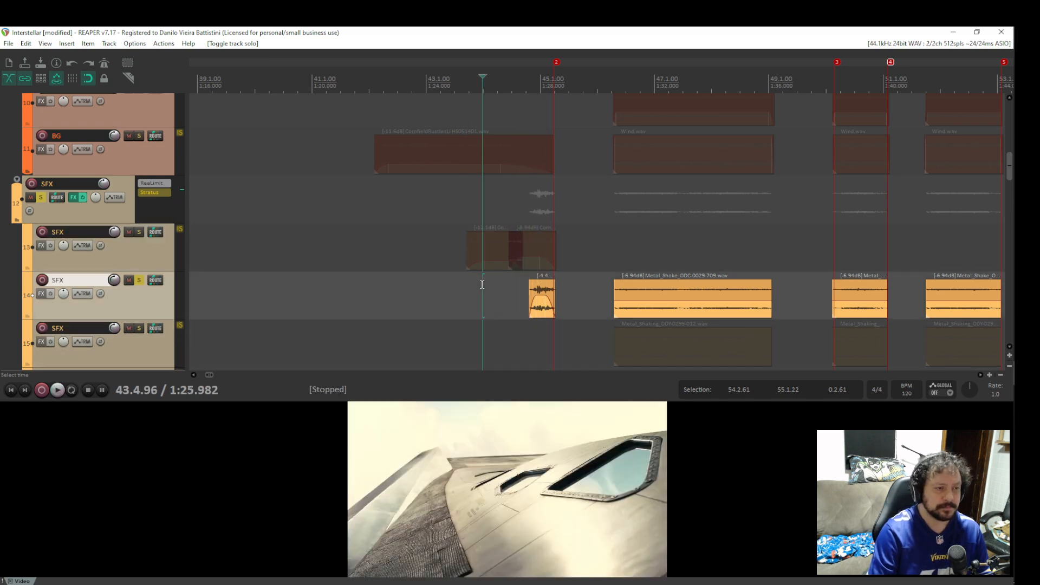
pyautogui.press('space')
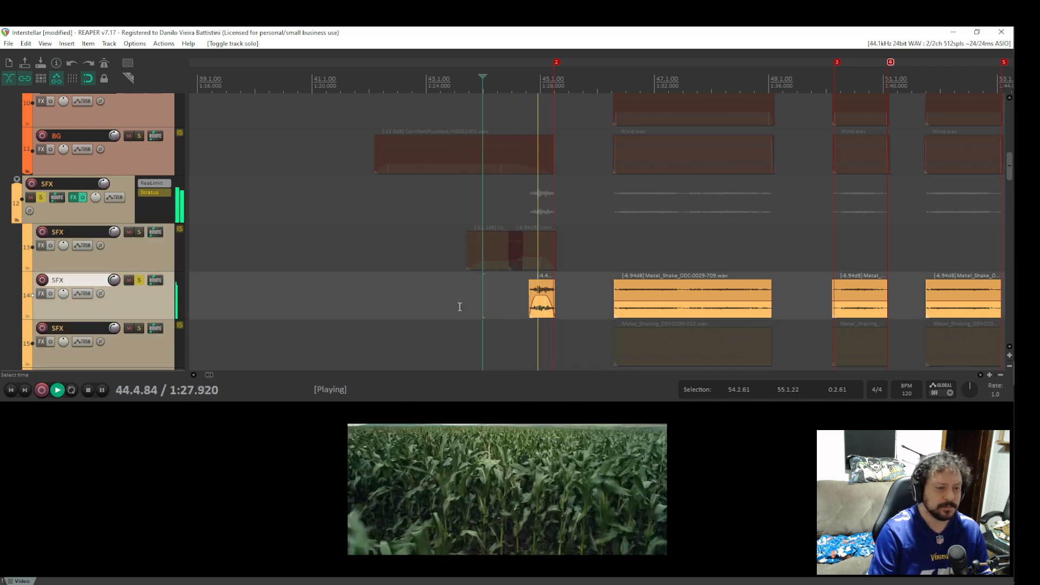
pyautogui.press('space')
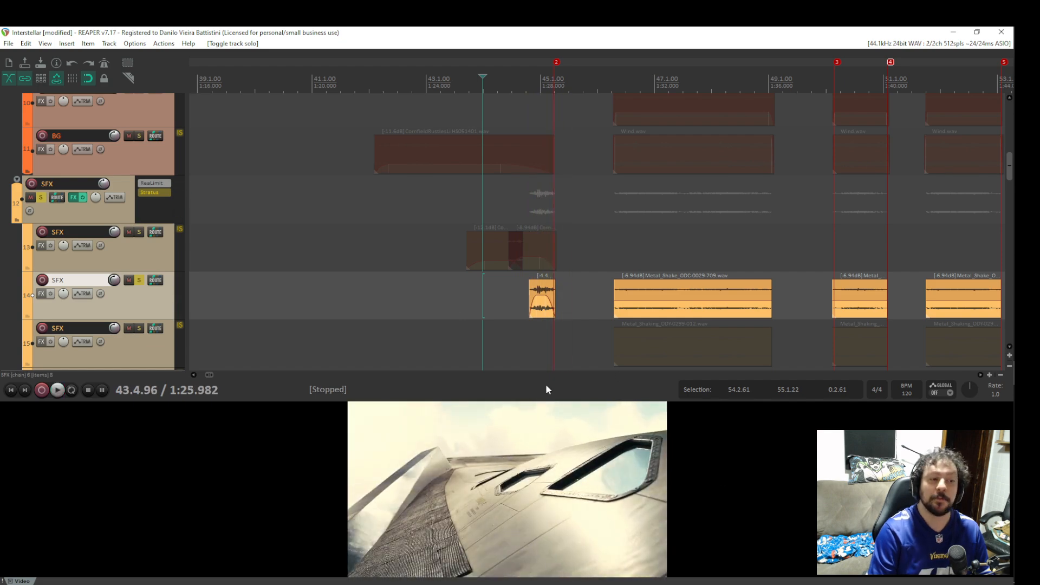
# Replay the short track 14 item from an earlier point, and clear its solo to play all SFX layers from there.
pyautogui.click(440, 288)
pyautogui.press('space')
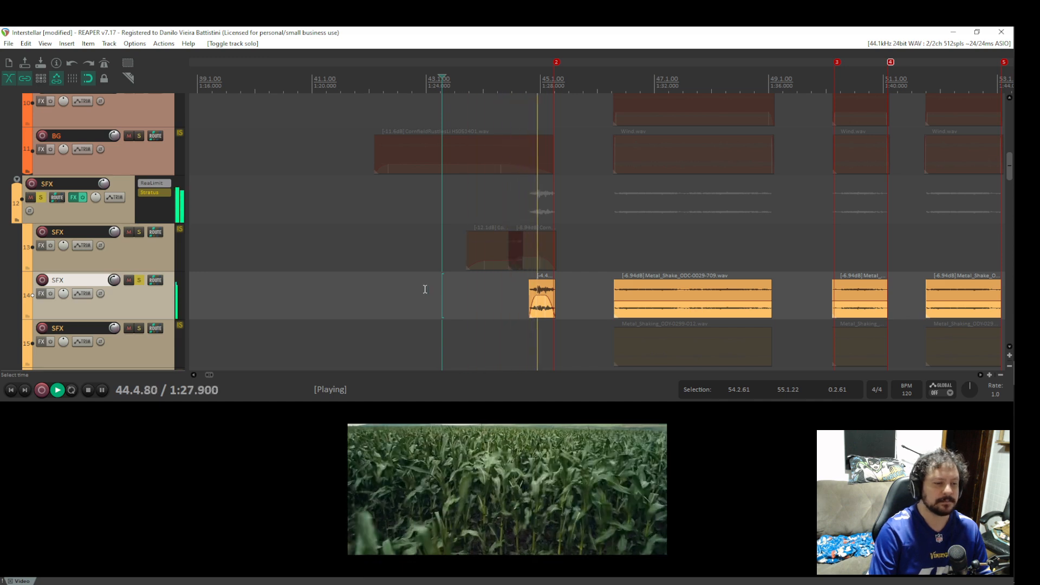
pyautogui.press('space')
pyautogui.press('space')
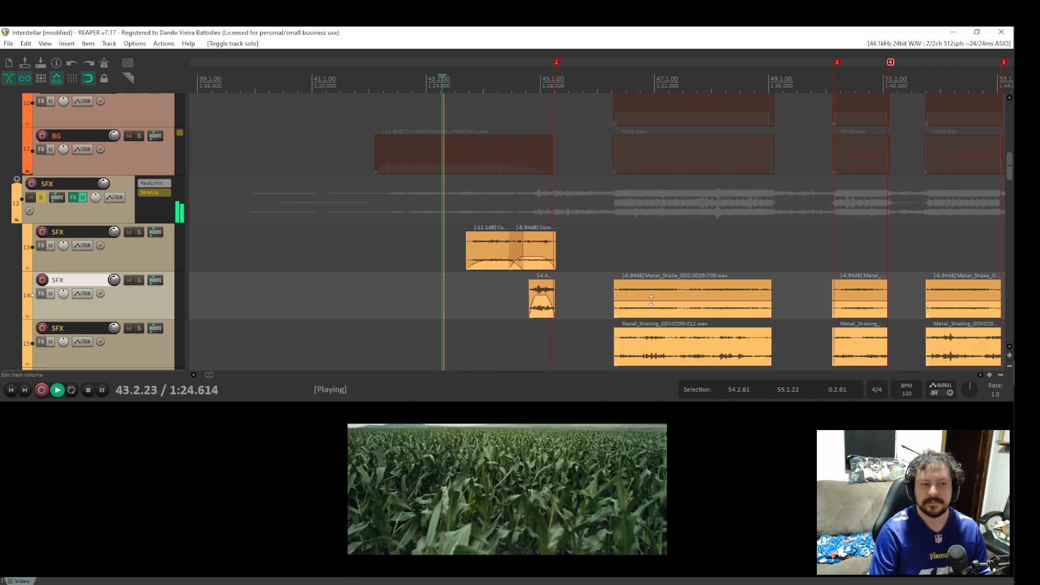
pyautogui.scroll(-2, 487, 216)
pyautogui.press('space')
# Place the edit cursor at 45.1.91 by marker 2 and look over the BG and SFX items across markers 2 to 5.
pyautogui.click(457, 268)
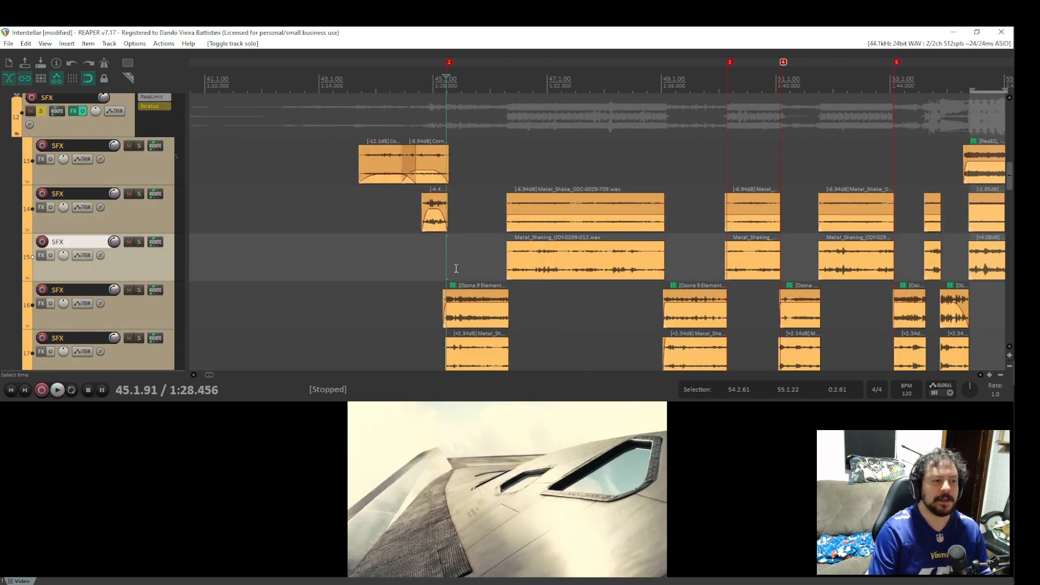
pyautogui.scroll(-2, 522, 275)
pyautogui.moveTo(683, 355); pyautogui.dragTo(511, 406)
pyautogui.press('ctrl')
pyautogui.scroll(-1, 615, 264)
pyautogui.scroll(-1, 615, 265)
pyautogui.moveTo(509, 253); pyautogui.dragTo(489, 362)
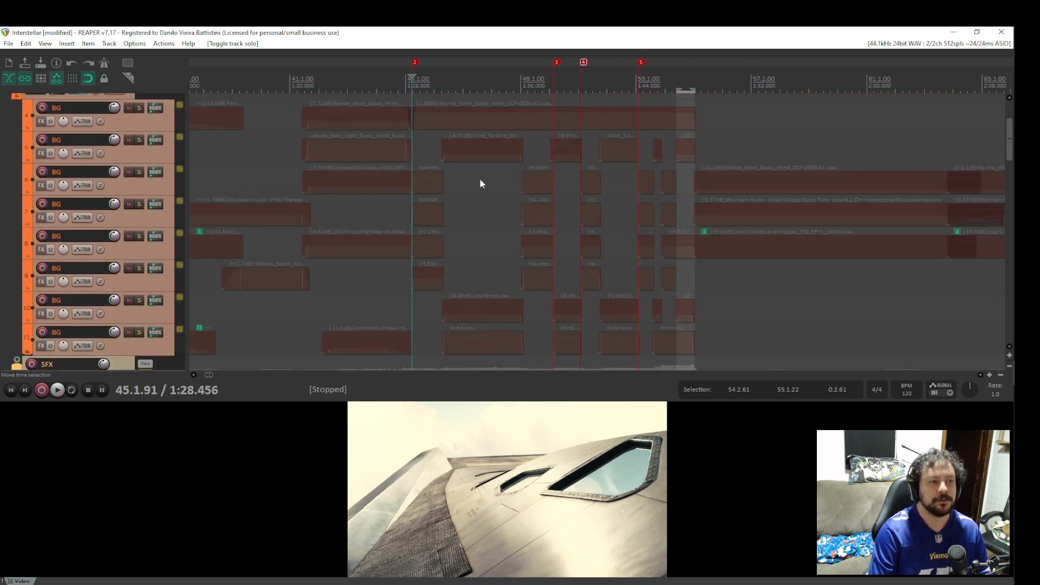
pyautogui.scroll(-5, 475, 277)
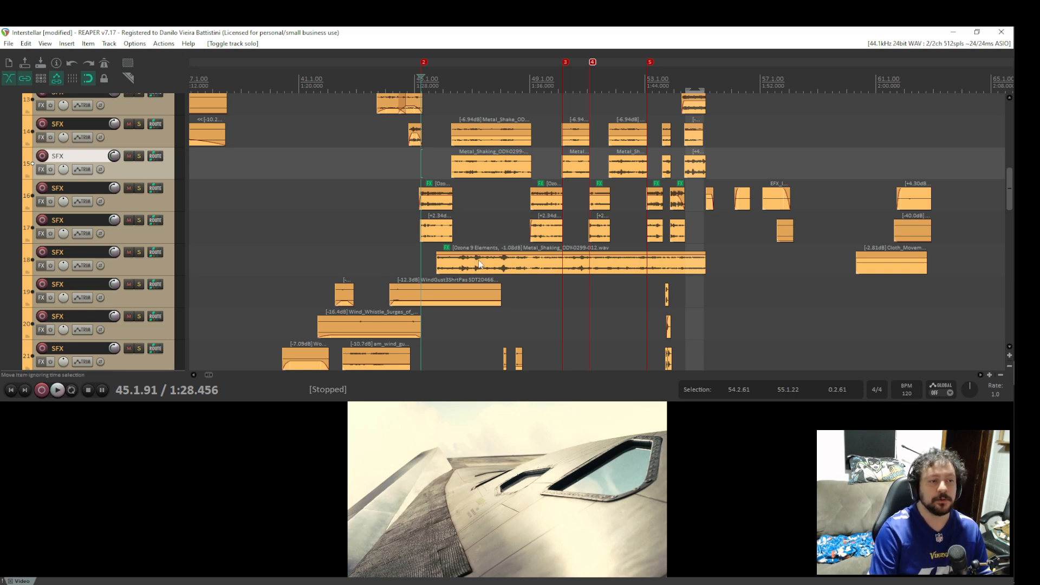
# Inspect the shots between track 17's metal items by placing the edit cursor in the gaps, including the long Metal_Shaking item on track 18.
pyautogui.click(479, 226)
pyautogui.click(474, 225)
pyautogui.click(475, 226)
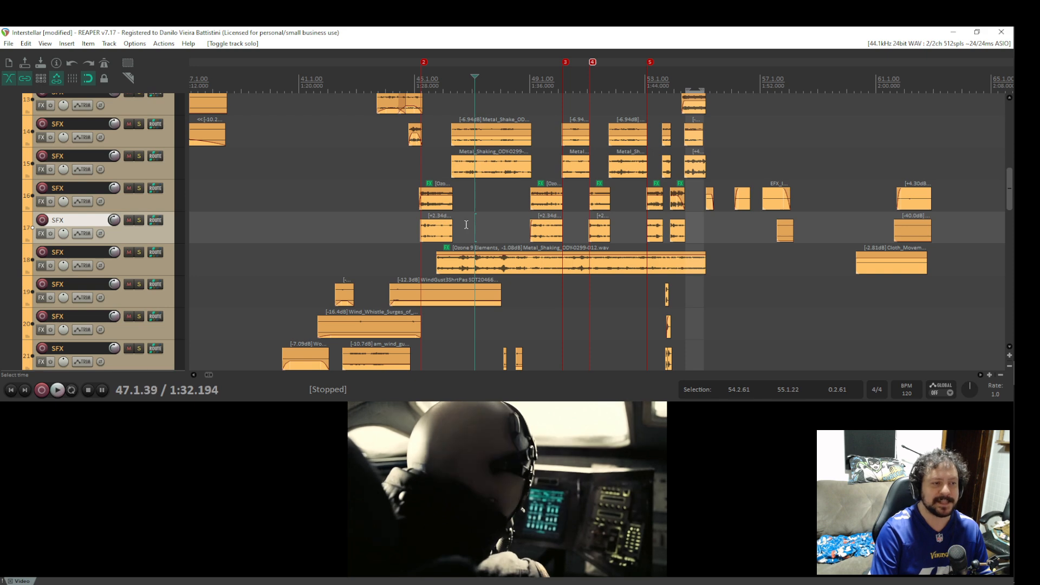
pyautogui.click(466, 225)
pyautogui.click(507, 232)
pyautogui.click(581, 237)
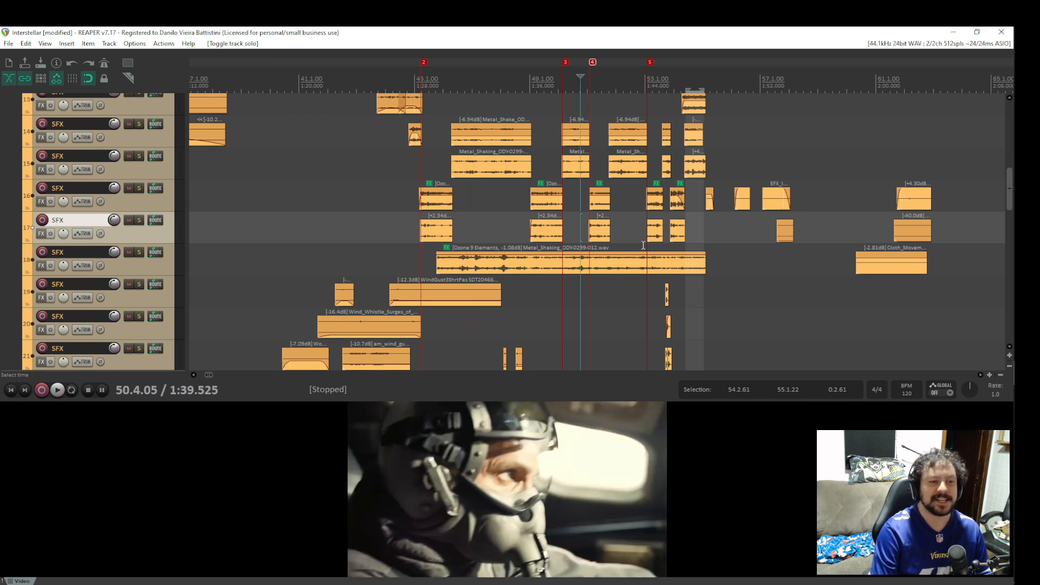
pyautogui.click(621, 234)
pyautogui.click(516, 233)
pyautogui.click(537, 262)
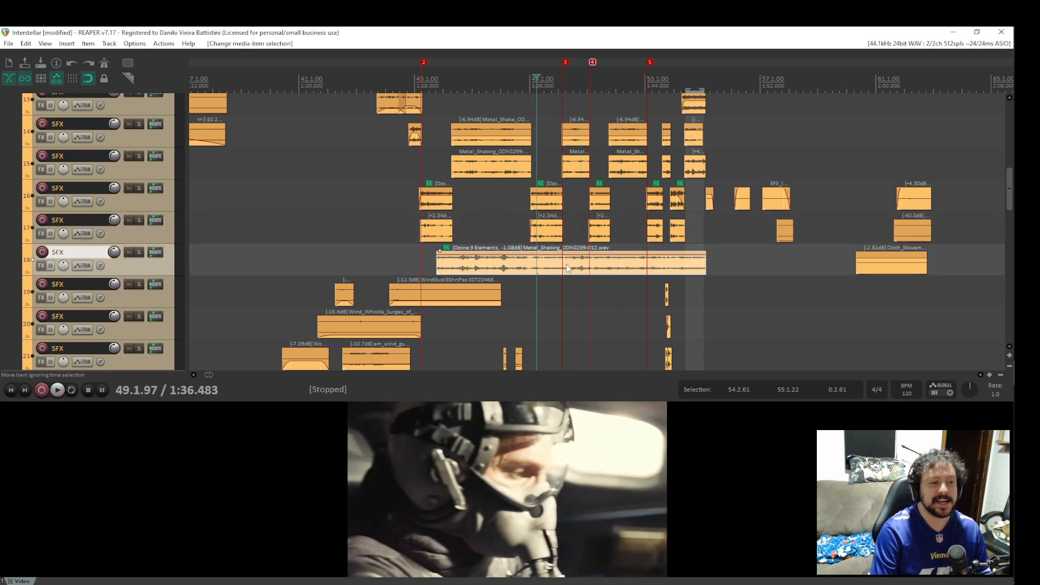
pyautogui.click(429, 255)
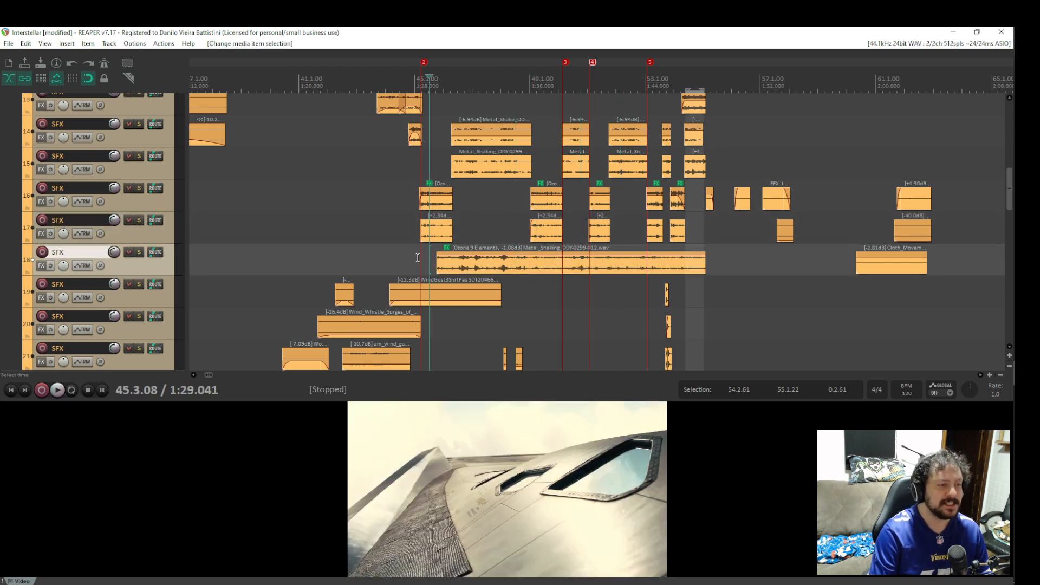
# Solo SFX tracks 16 and 17 and play their metal items at marker 2 together from 45.1.85.
pyautogui.click(418, 257)
pyautogui.scroll(10, 430, 236)
pyautogui.scroll(-3, 701, 204)
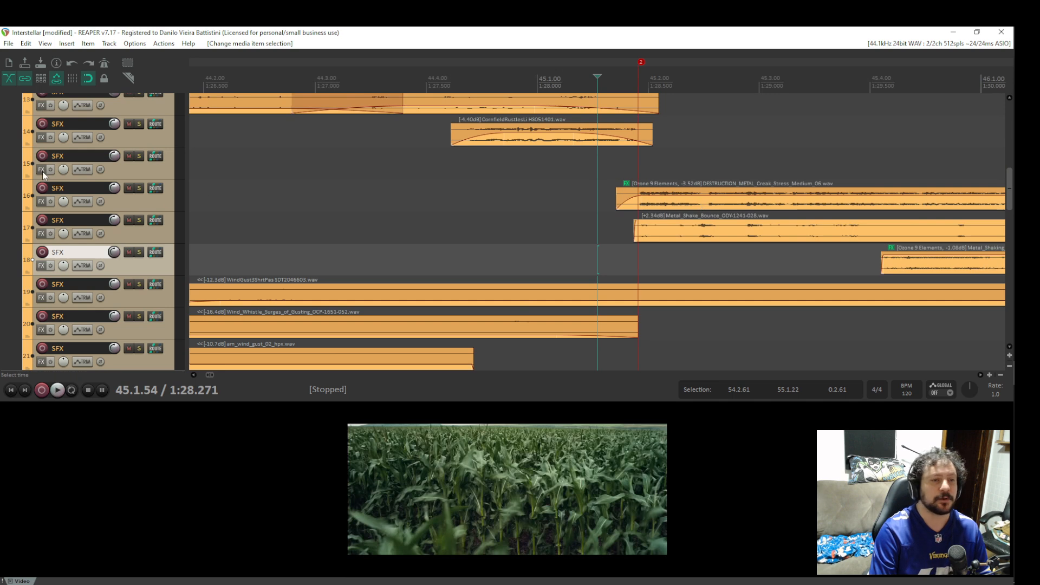
pyautogui.click(139, 188)
pyautogui.click(140, 220)
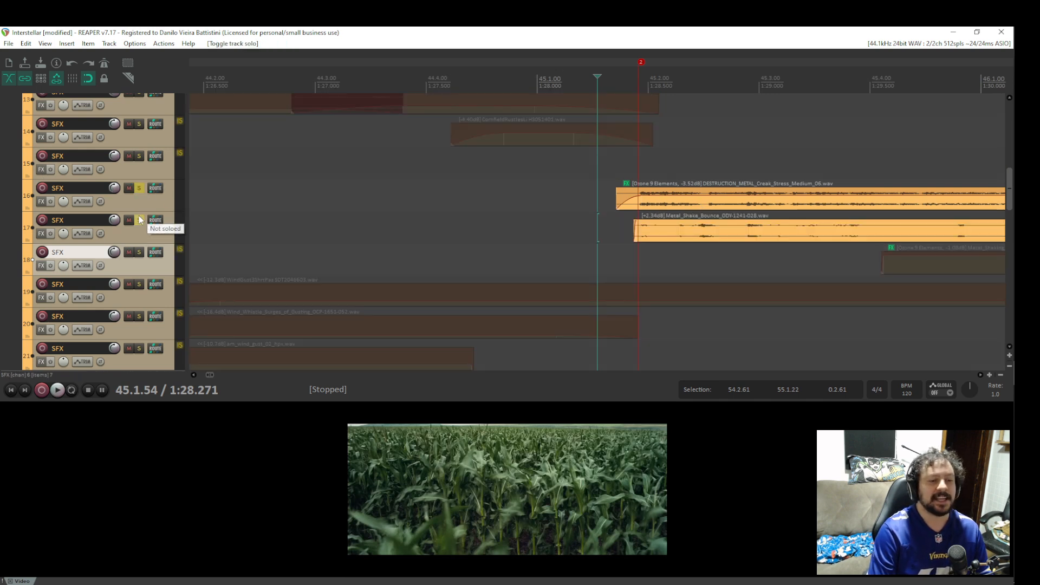
pyautogui.click(730, 153)
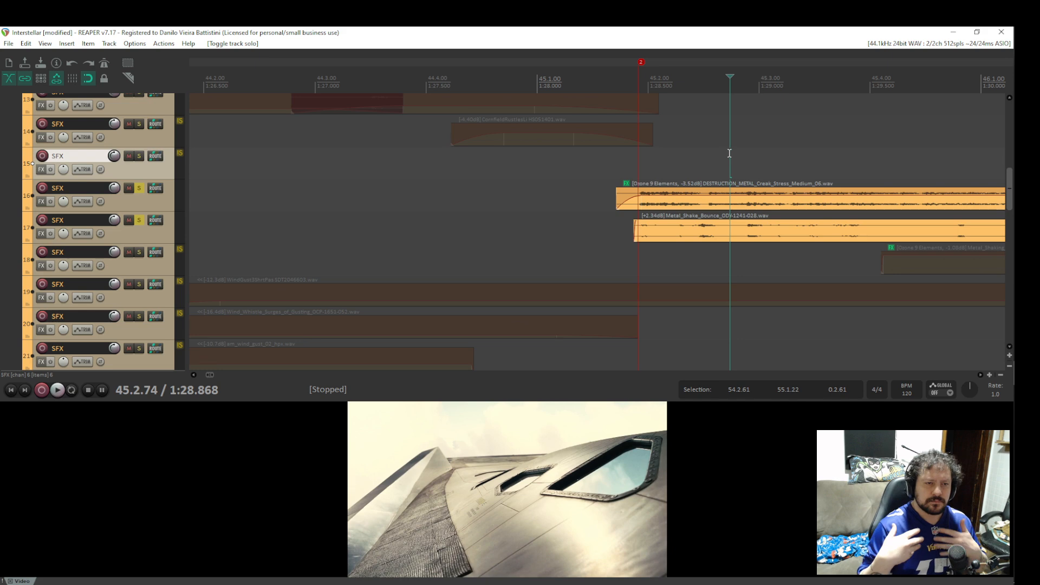
pyautogui.scroll(-3, 730, 155)
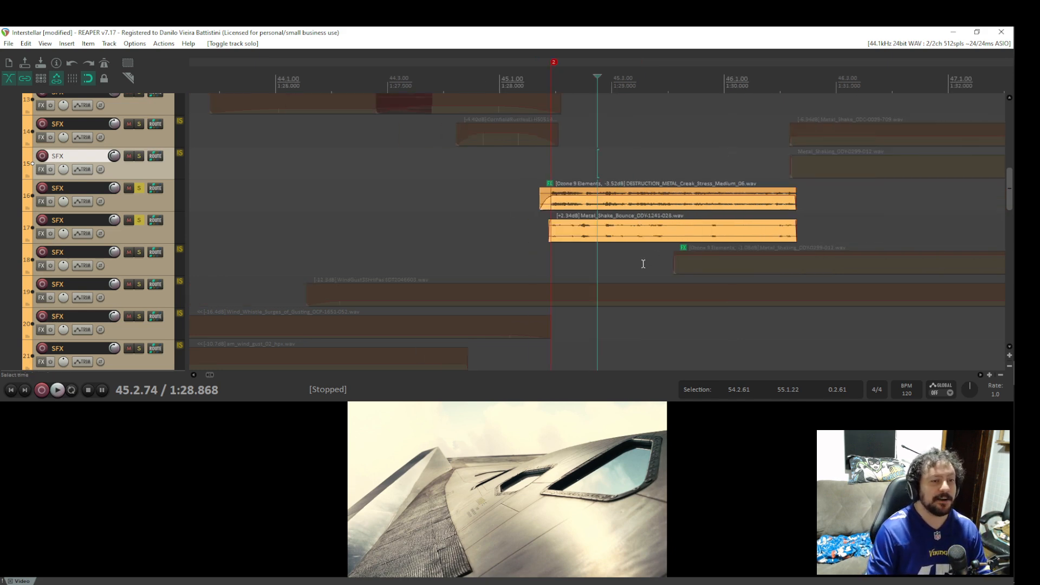
pyautogui.moveTo(614, 155); pyautogui.dragTo(569, 116)
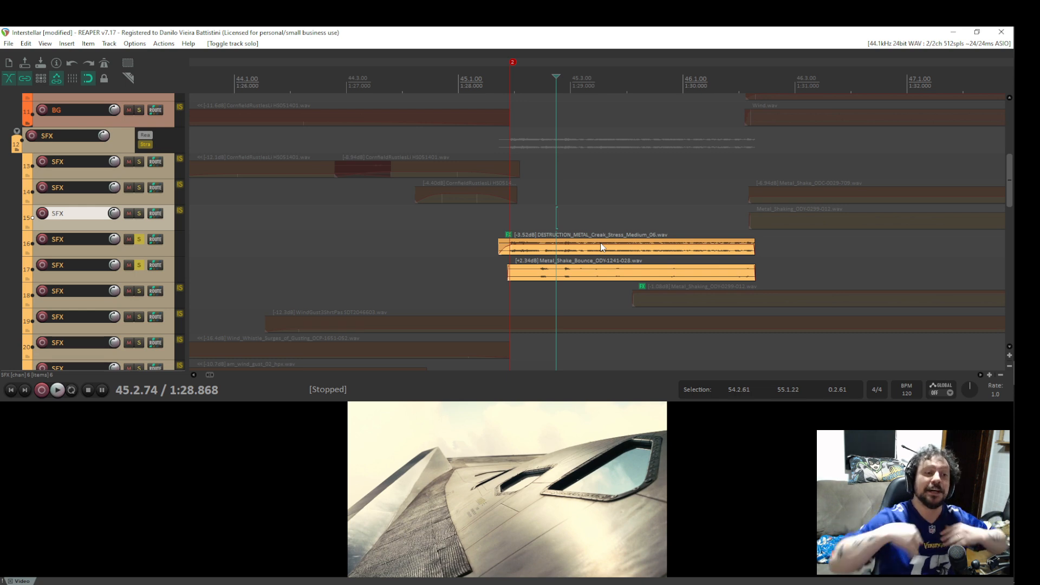
pyautogui.click(507, 213)
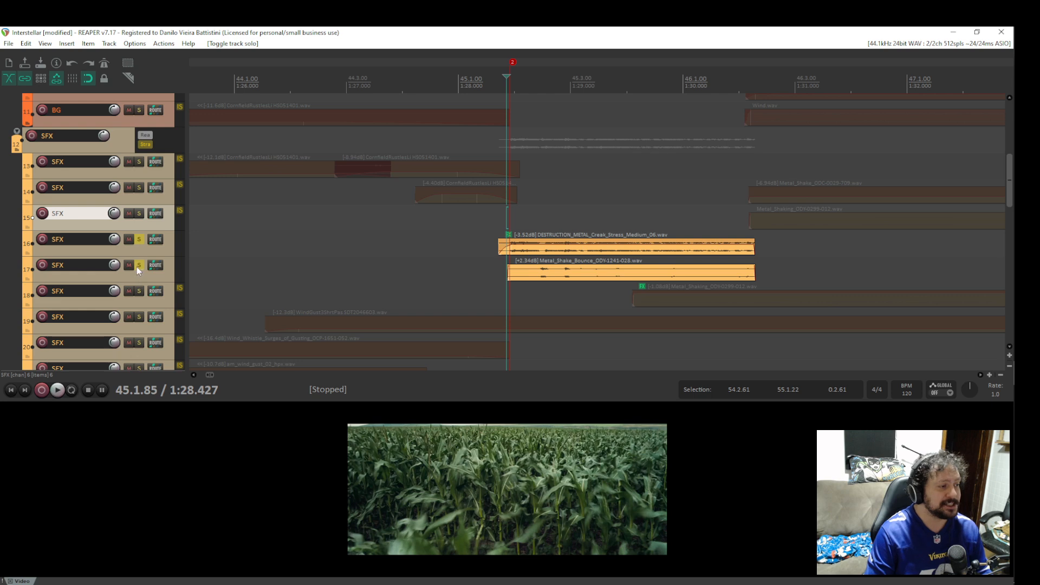
pyautogui.press('space')
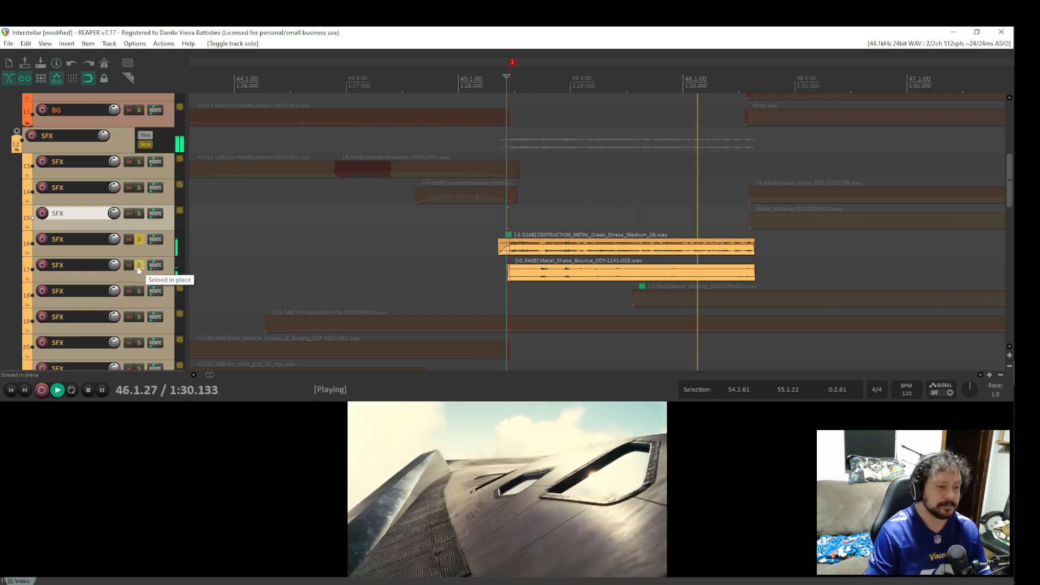
pyautogui.press('space')
# Clear the solo on track 17 and play track 16's DESTRUCTION_METAL_Creak_Stress_Medium_06.wav item alone from 45.1.85.
pyautogui.click(138, 267)
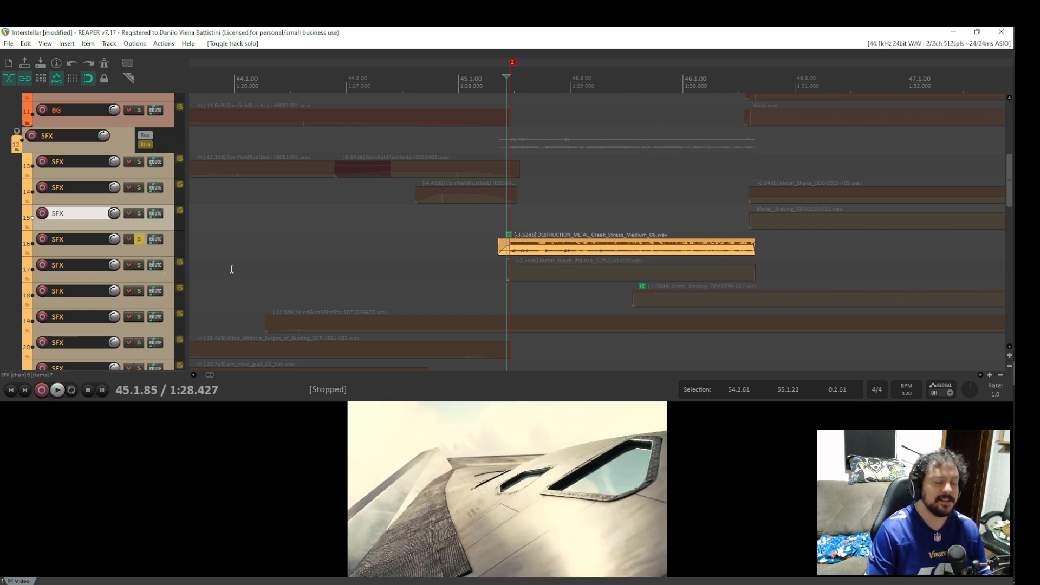
pyautogui.press('space')
pyautogui.press('space')
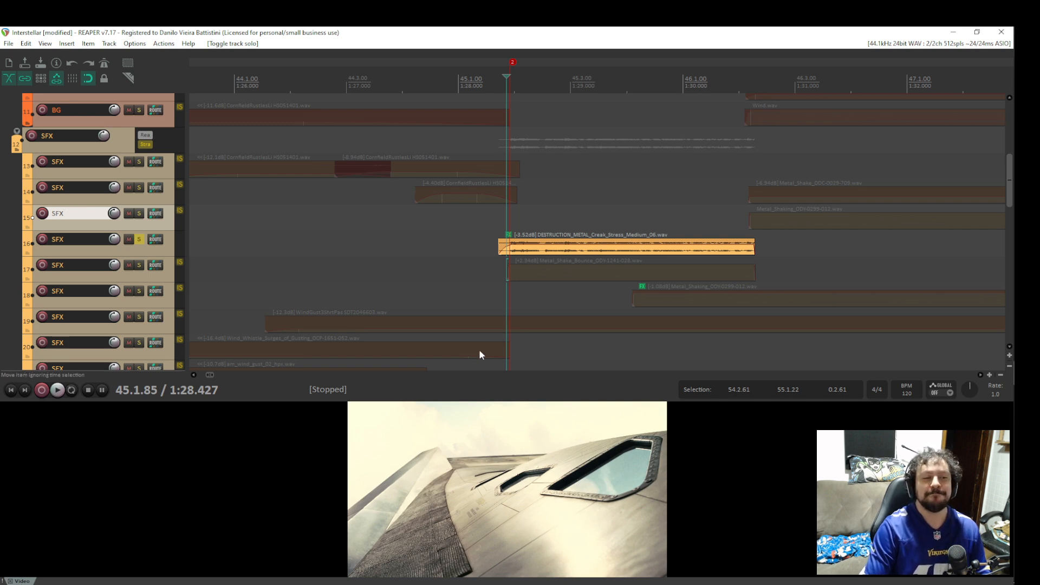
pyautogui.press('space')
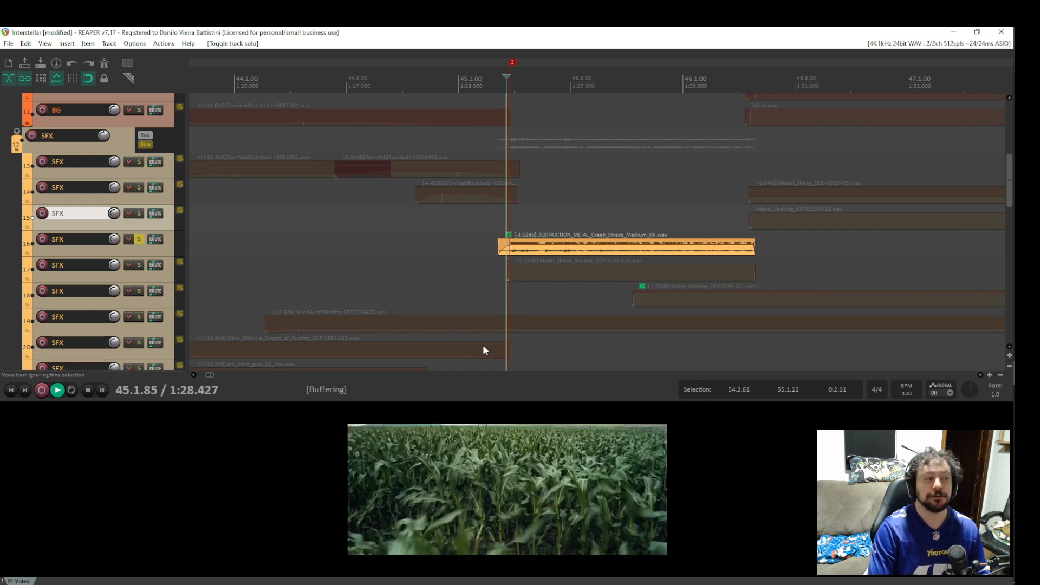
pyautogui.press('space')
pyautogui.press('space')
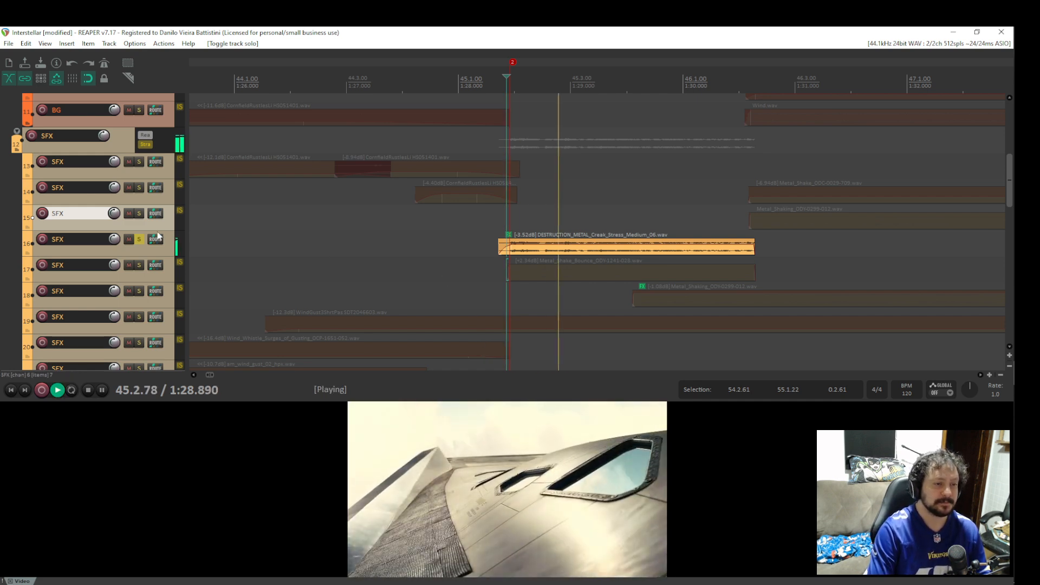
pyautogui.press('space')
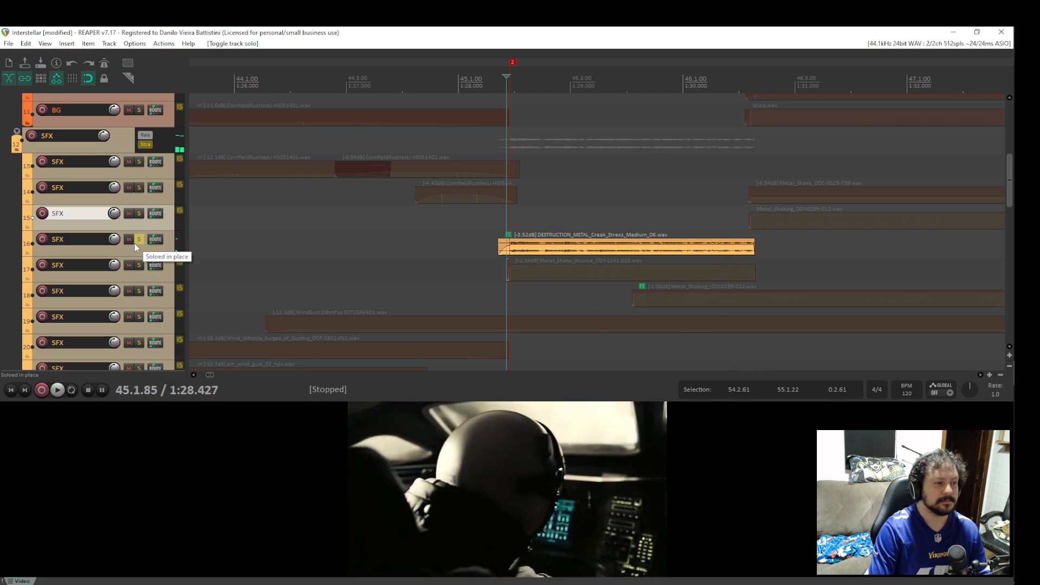
# Solo track 17 instead of track 16 and play its Metal_Shake_Bounce_ODY-1241-028.wav item from 45.1.85.
pyautogui.click(135, 242)
pyautogui.click(139, 266)
pyautogui.press('space')
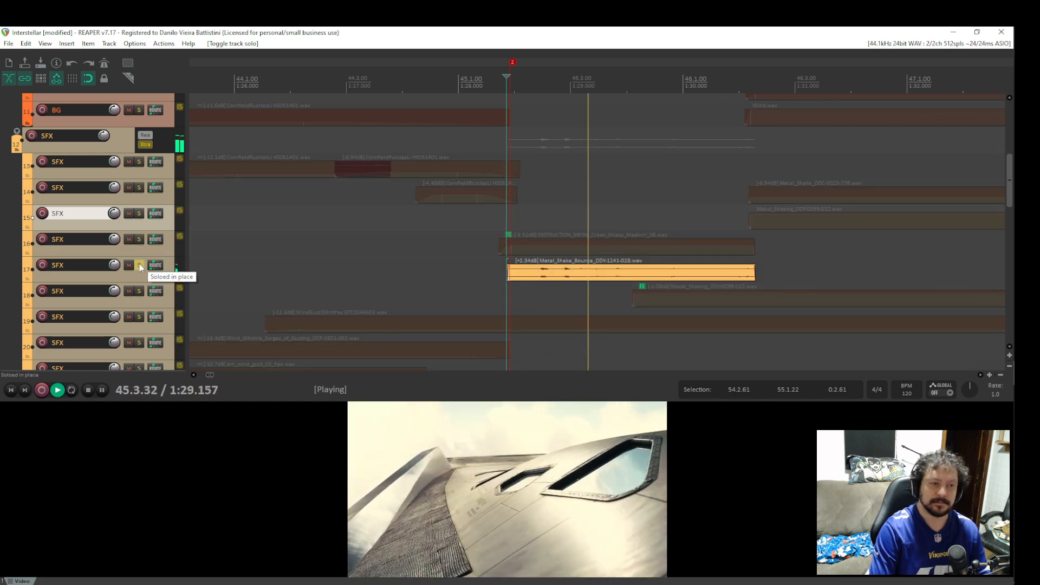
pyautogui.press('space')
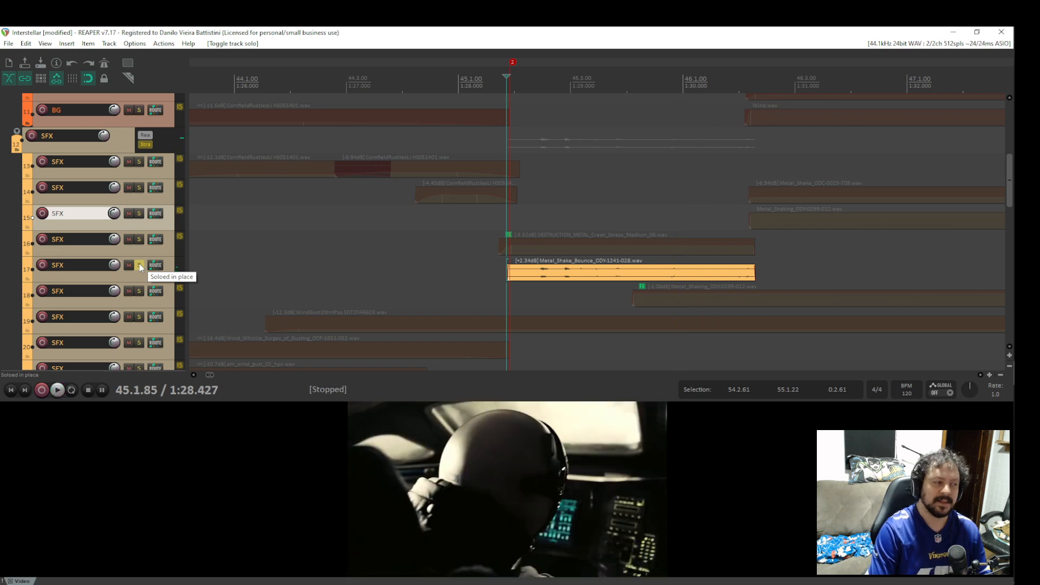
# Compare track 16's metal creak soloed alone with tracks 16 and 17 soloed together, playing each from 45.1.85.
pyautogui.click(138, 264)
pyautogui.click(139, 240)
pyautogui.press('space')
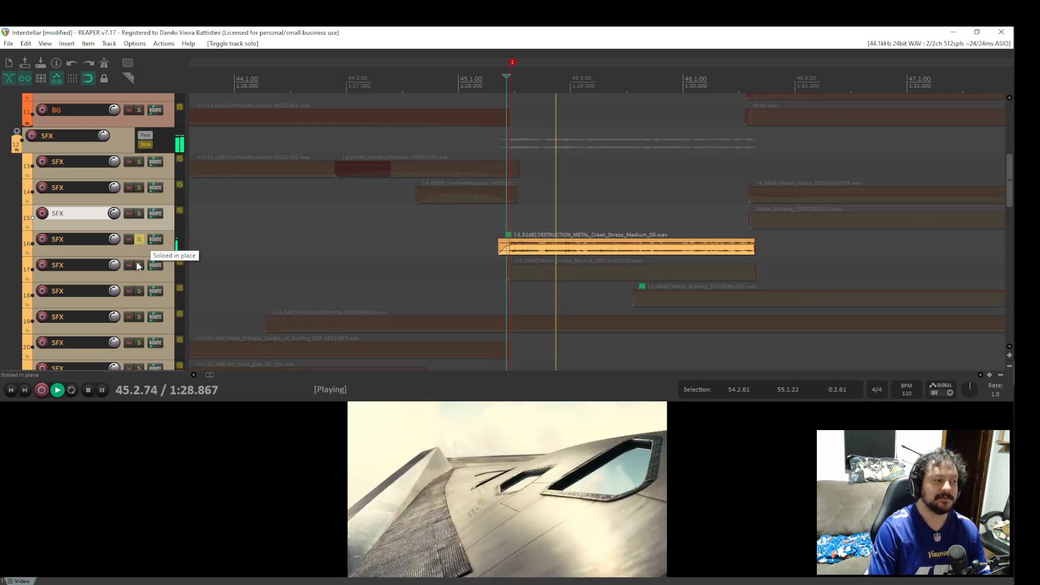
pyautogui.press('space')
pyautogui.click(139, 265)
pyautogui.press('space')
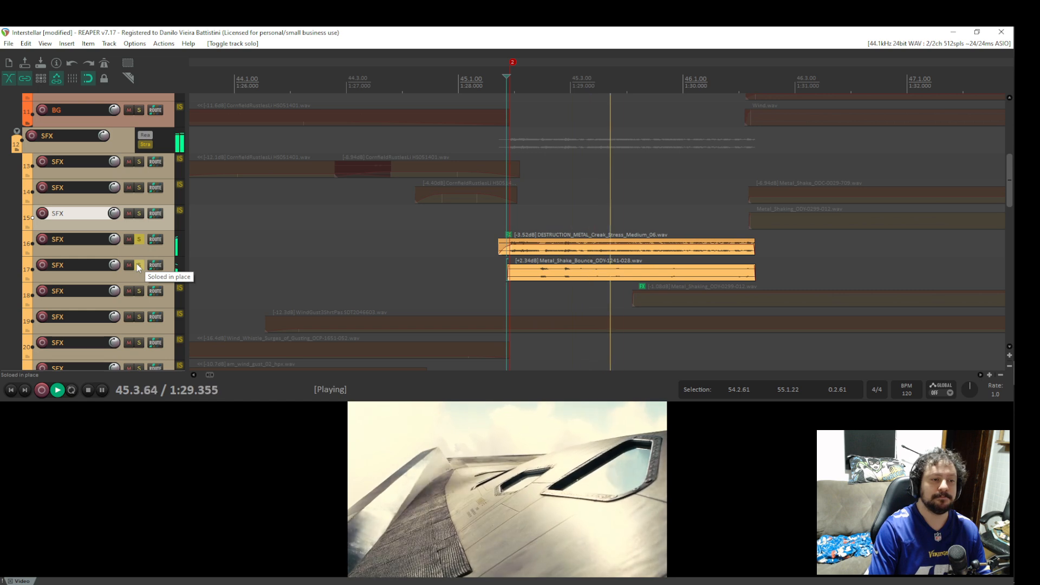
pyautogui.press('space')
# Solo only track 17 again, replay its metal shake item from 45.1.85, and select the track.
pyautogui.click(139, 265)
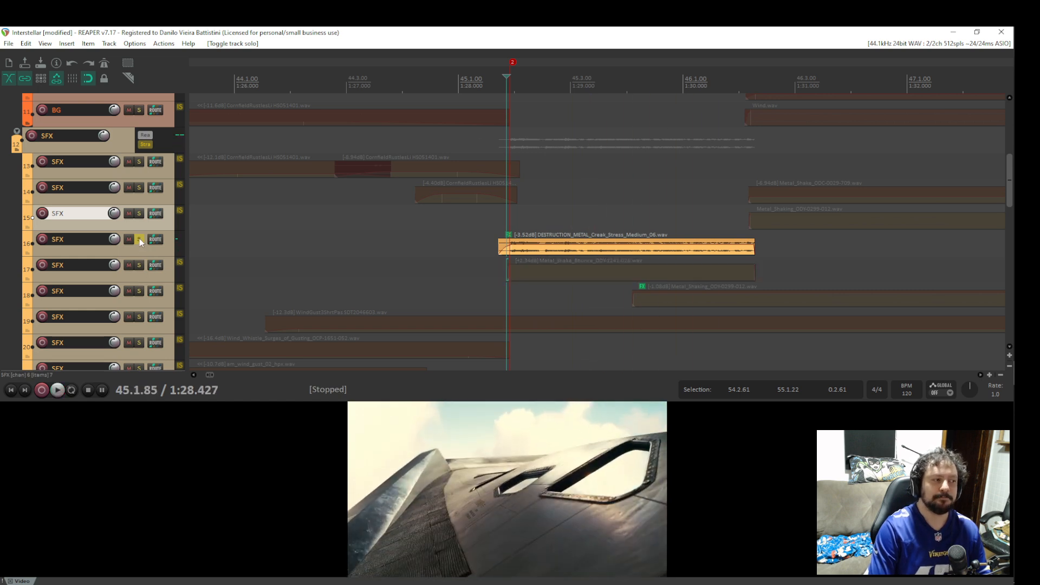
pyautogui.click(139, 240)
pyautogui.click(140, 266)
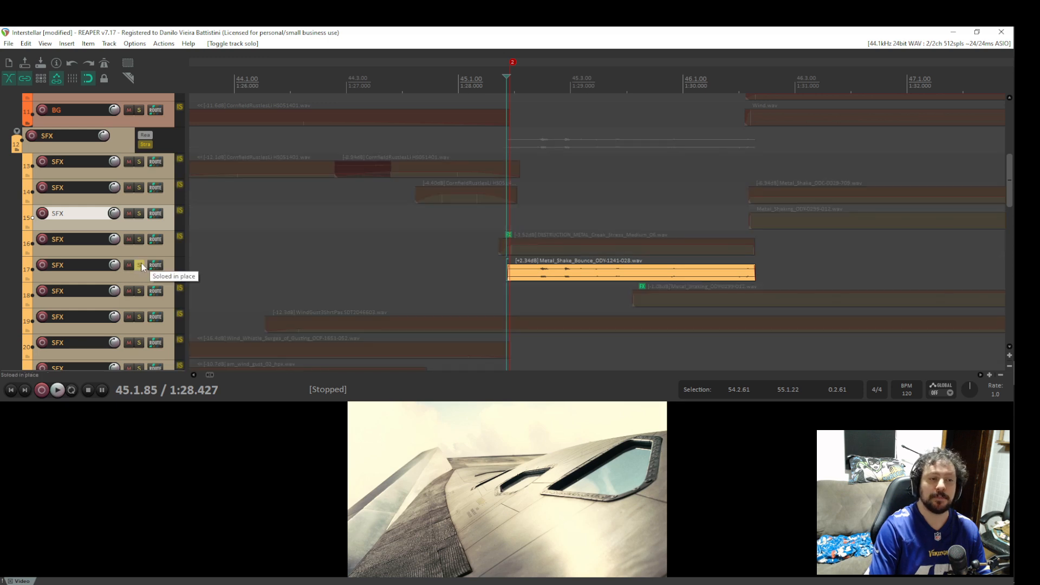
pyautogui.press('space')
pyautogui.press('space')
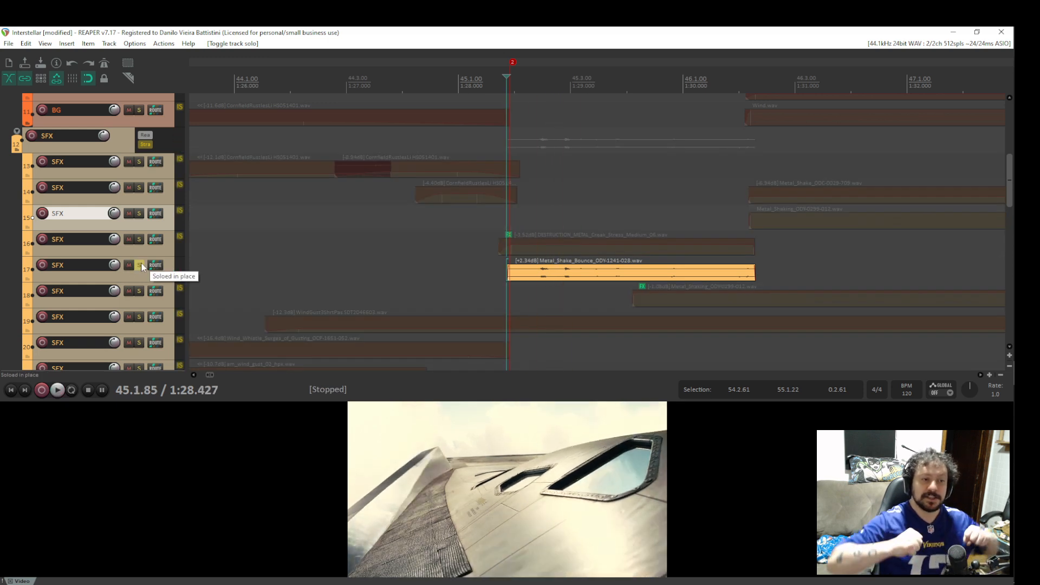
pyautogui.click(142, 273)
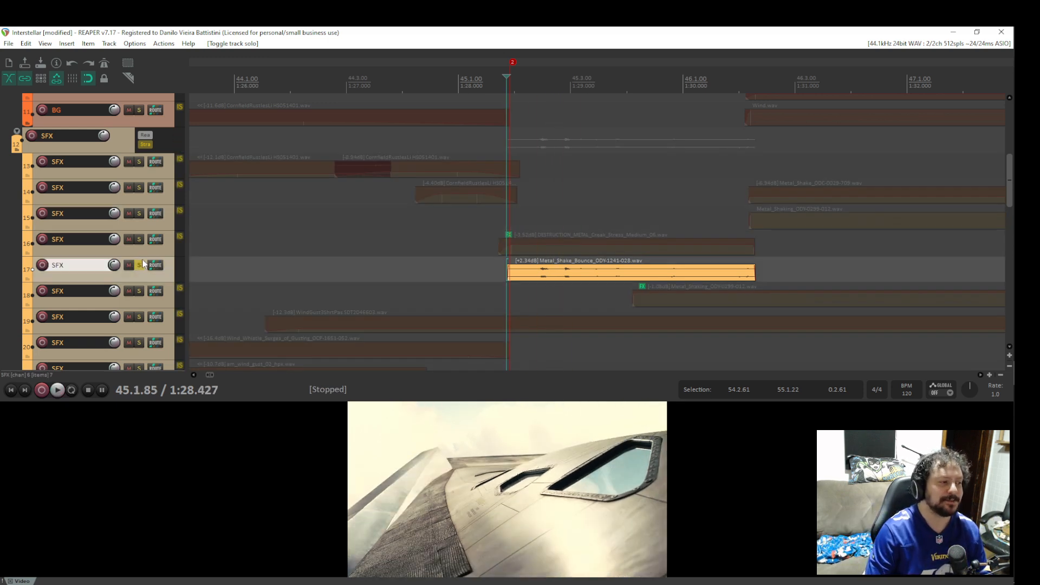
# Solo track 16 instead of track 17, replay its metal creak item from 45.1.85, and clear the solo.
pyautogui.click(140, 265)
pyautogui.click(142, 240)
pyautogui.press('space')
pyautogui.press('space')
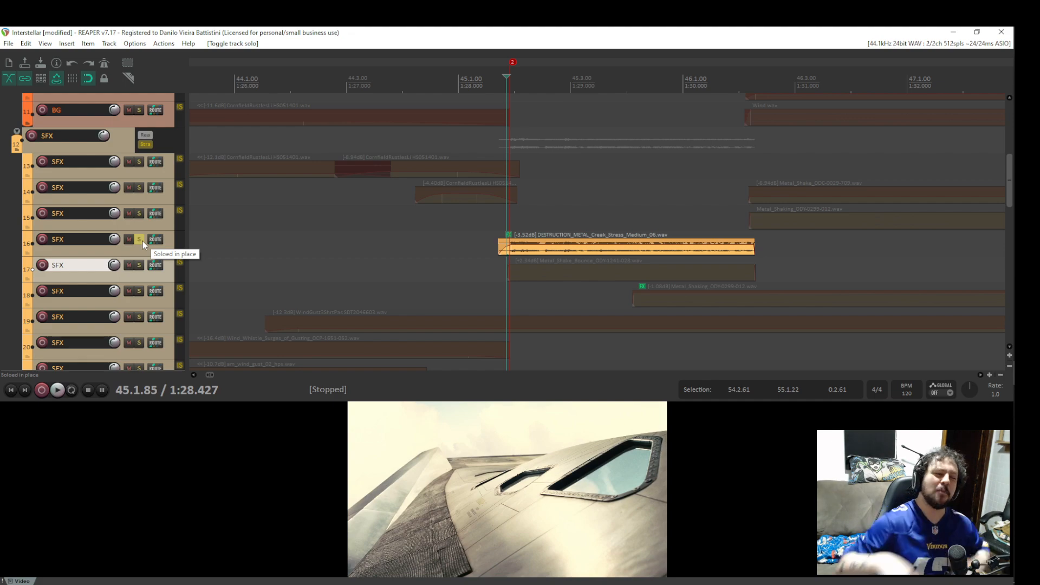
pyautogui.click(142, 240)
# Solo track 18 and play briefly from 45.3.19, just before its Metal_Shaking_ODY-0299-012.wav item.
pyautogui.moveTo(395, 186); pyautogui.dragTo(446, 60)
pyautogui.moveTo(458, 325); pyautogui.dragTo(440, 437)
pyautogui.moveTo(525, 259); pyautogui.dragTo(379, 228)
pyautogui.click(373, 250)
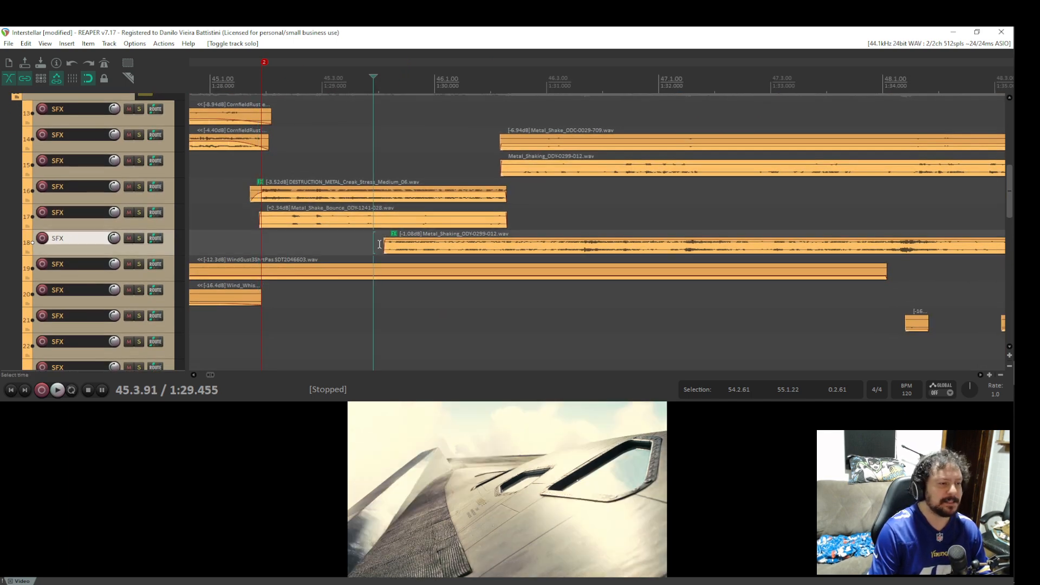
pyautogui.click(380, 244)
pyautogui.click(334, 246)
pyautogui.click(141, 240)
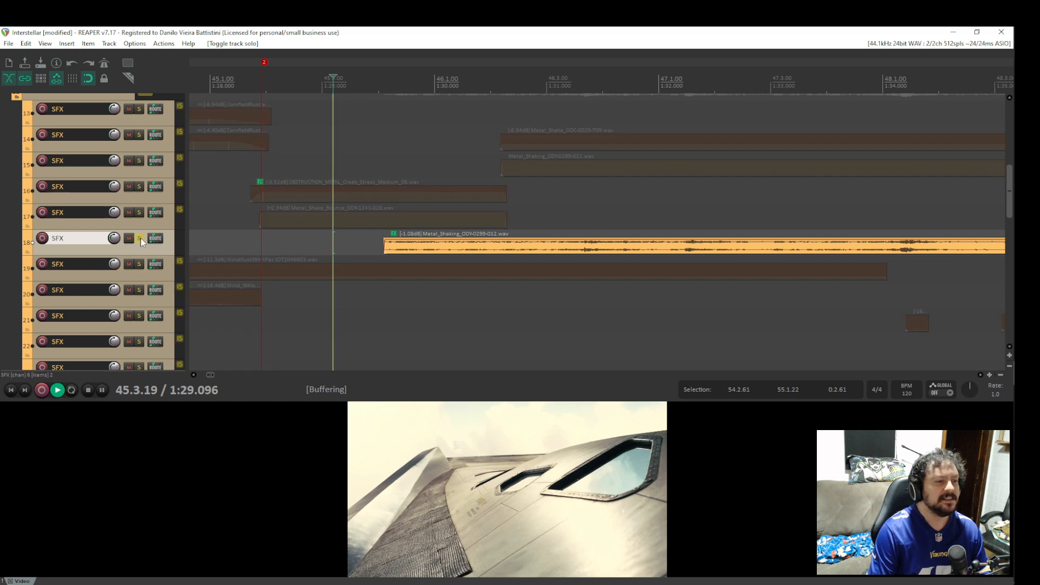
pyautogui.press('space')
pyautogui.press('space')
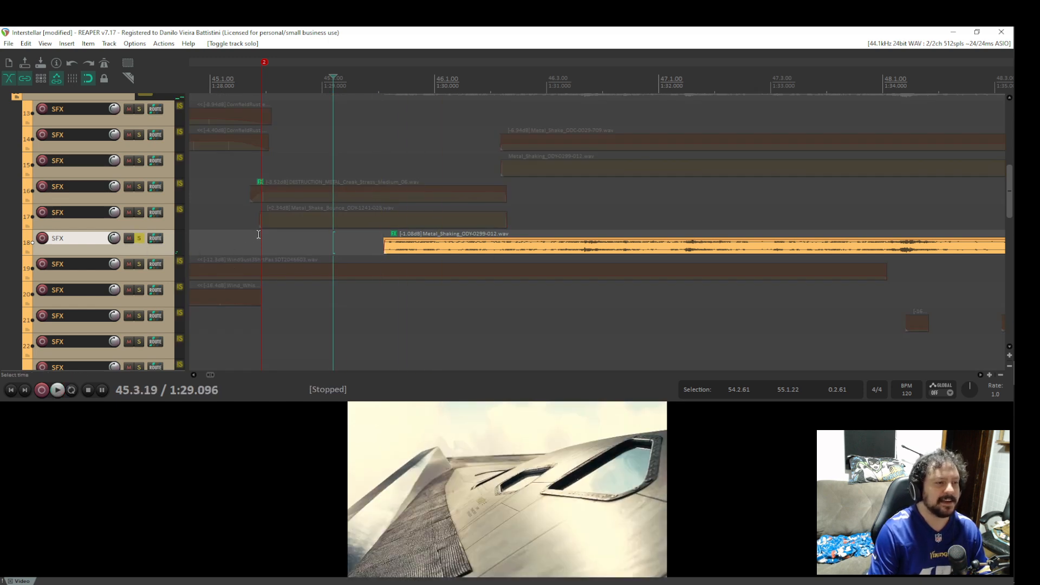
# Add tracks 17 and 16 to the solo and play the three metal layers together from 45.1.59.
pyautogui.click(243, 245)
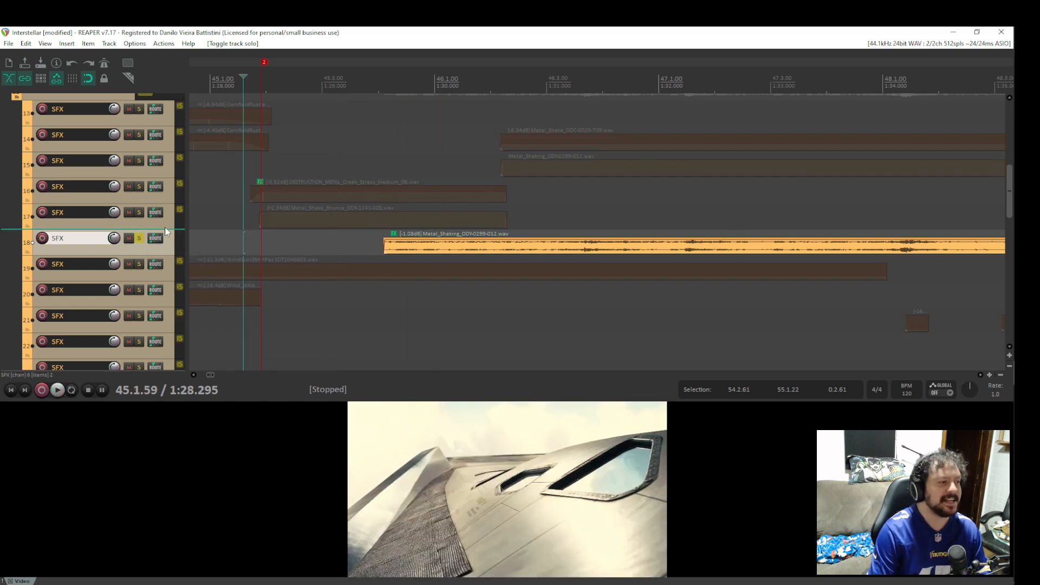
pyautogui.click(140, 213)
pyautogui.click(140, 186)
pyautogui.press('space')
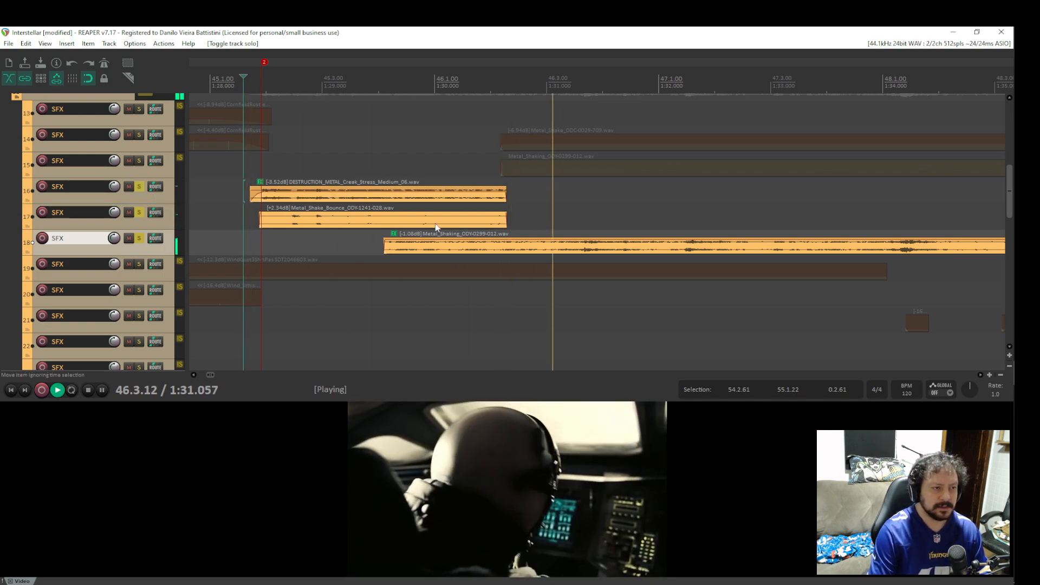
pyautogui.press('space')
# Replay the soloed metal layers on tracks 16 to 18 from 45.1.59 with the whole metal shaking item in view.
pyautogui.scroll(-5, 528, 236)
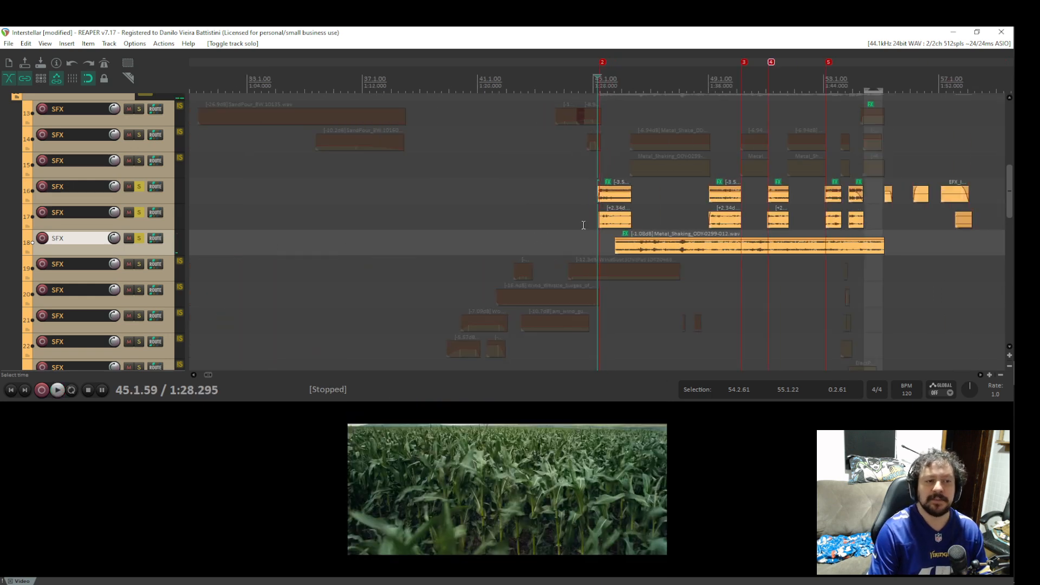
pyautogui.press('space')
pyautogui.press('space')
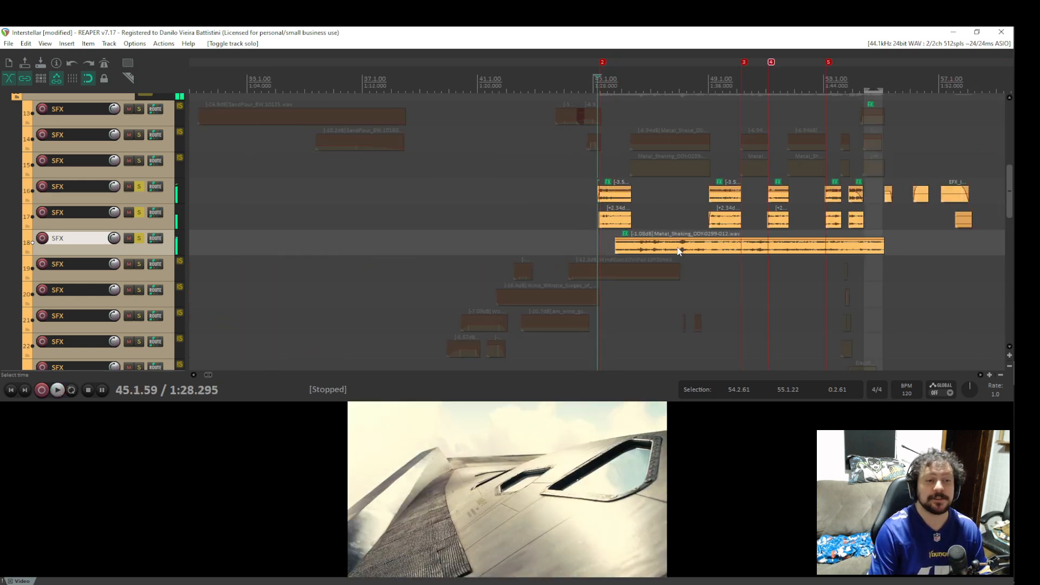
pyautogui.press('space')
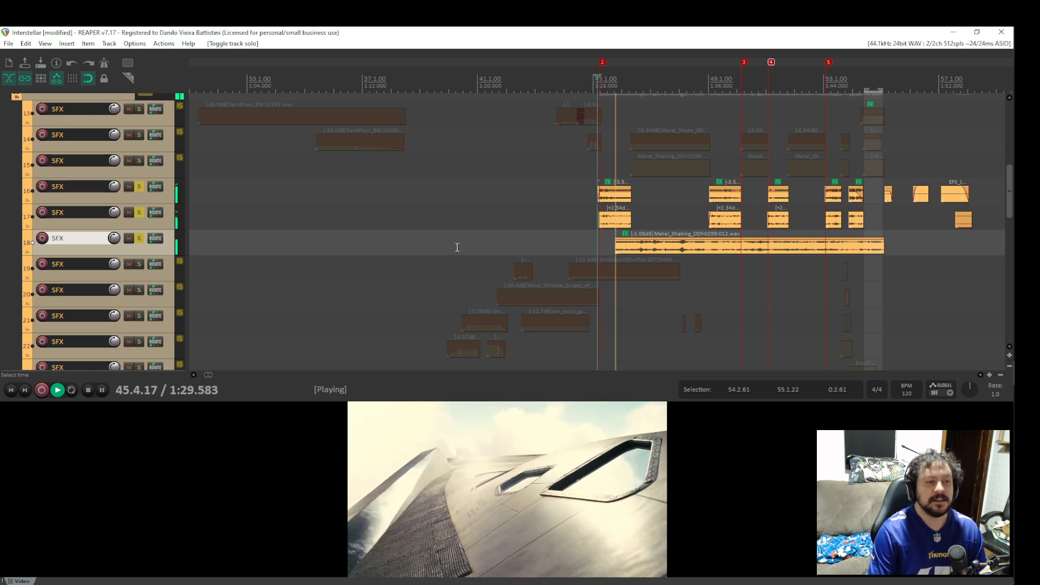
pyautogui.press('space')
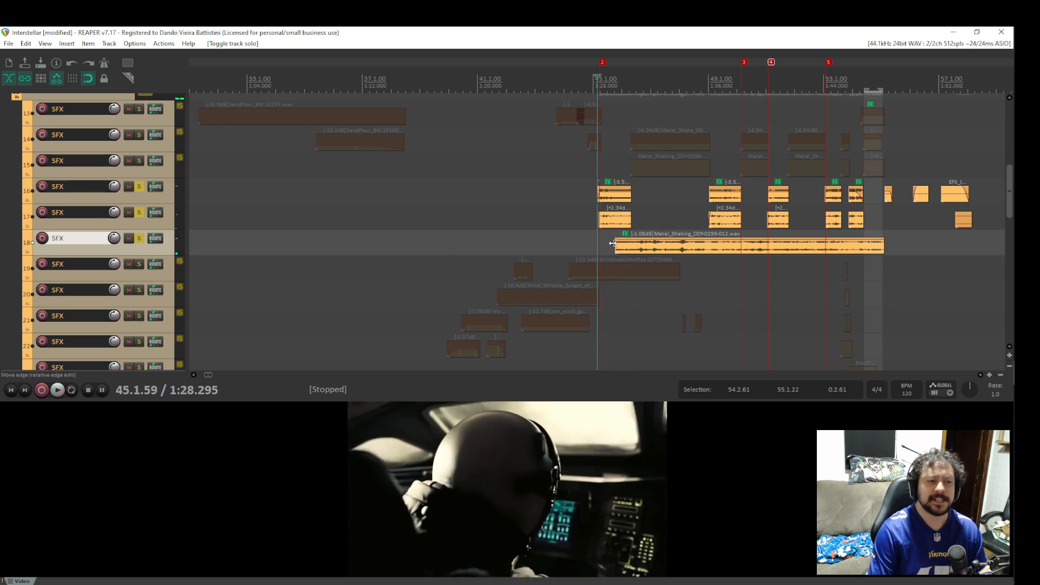
# Select track 18's metal shaking item and place the edit cursor just before its start, at 45.4.03, to examine where it enters.
pyautogui.click(613, 244)
pyautogui.scroll(5, 550, 241)
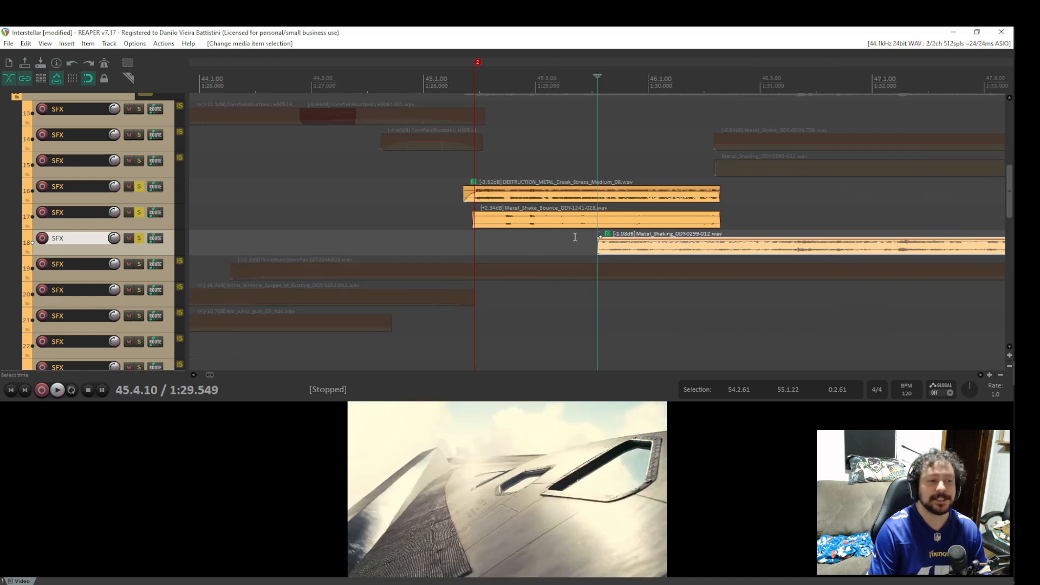
pyautogui.click(581, 242)
pyautogui.click(594, 244)
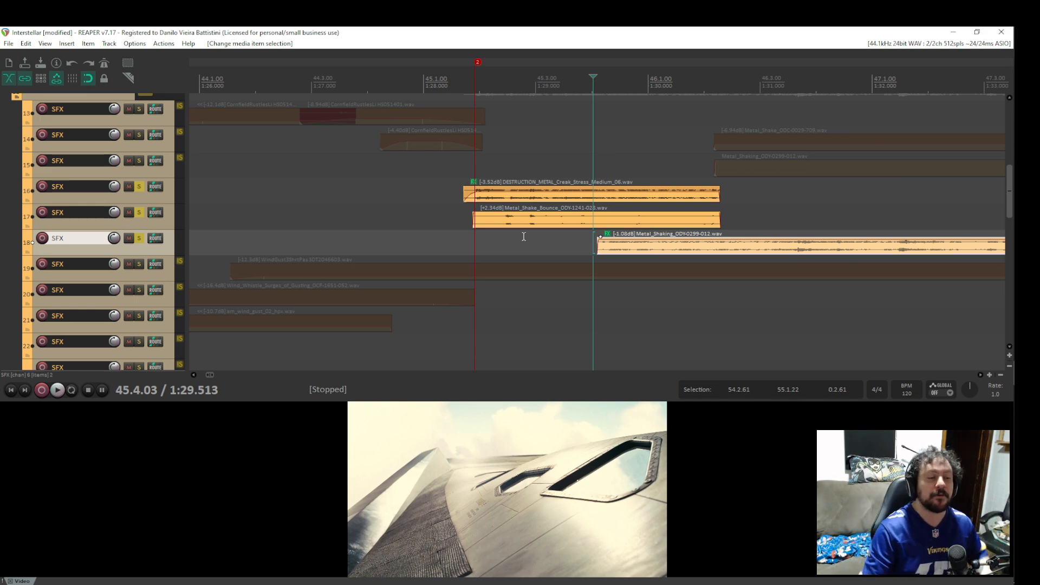
pyautogui.scroll(2, 524, 237)
pyautogui.scroll(-4, 569, 238)
pyautogui.scroll(5, 615, 239)
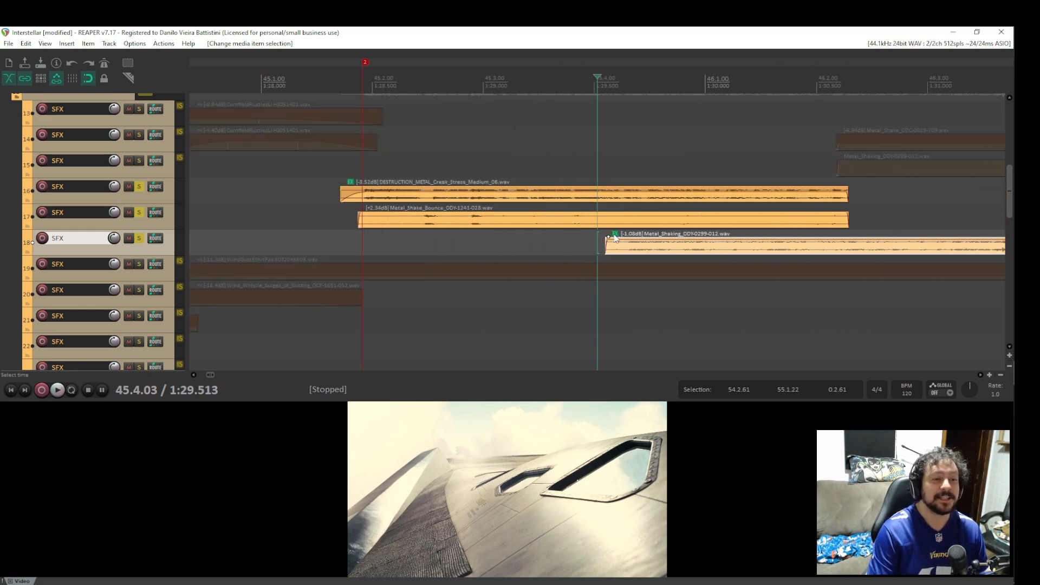
pyautogui.scroll(-3, 510, 252)
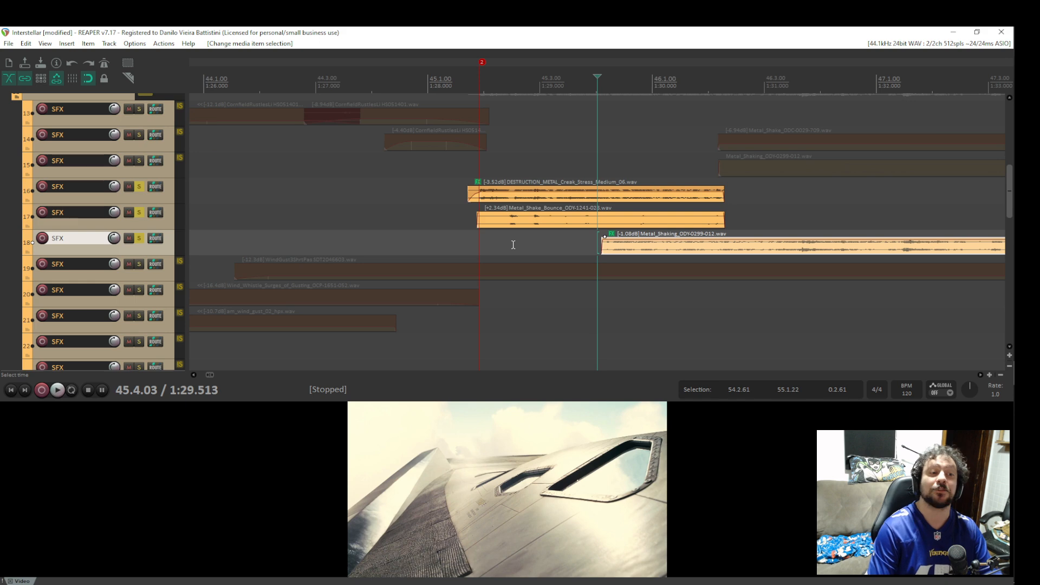
# Play the soloed tracks 16 to 18 twice from 45.2.53 to hear the metal shaking item enter under the creaks.
pyautogui.click(513, 243)
pyautogui.press('space')
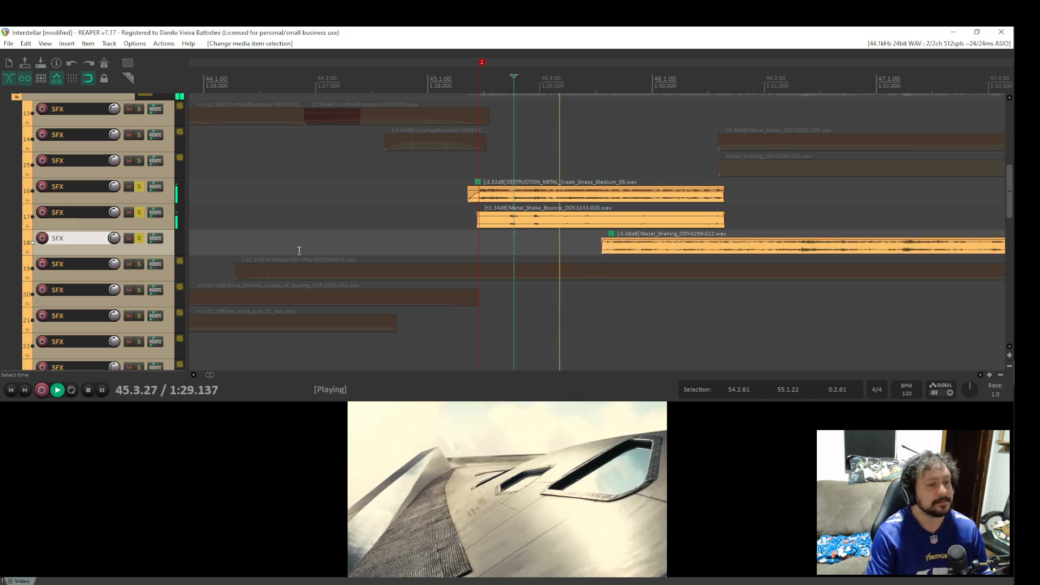
pyautogui.press('space')
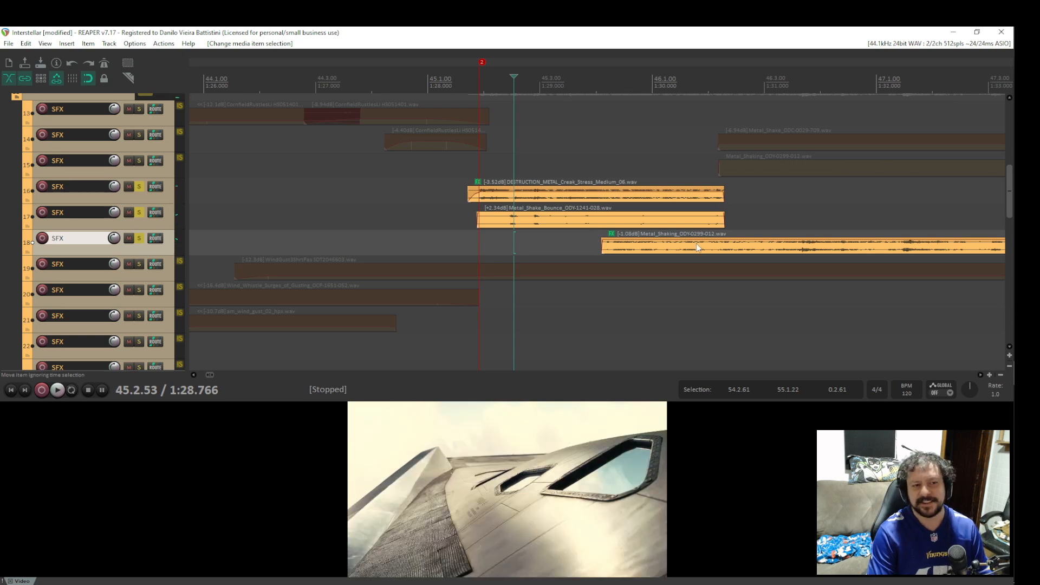
pyautogui.press('space')
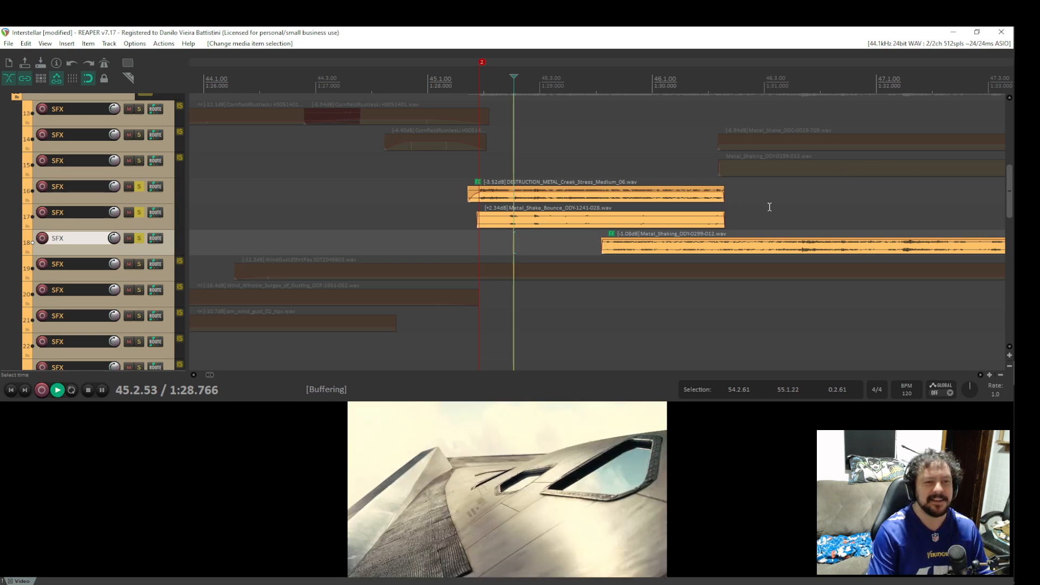
pyautogui.scroll(-5, 819, 182)
pyautogui.press('space')
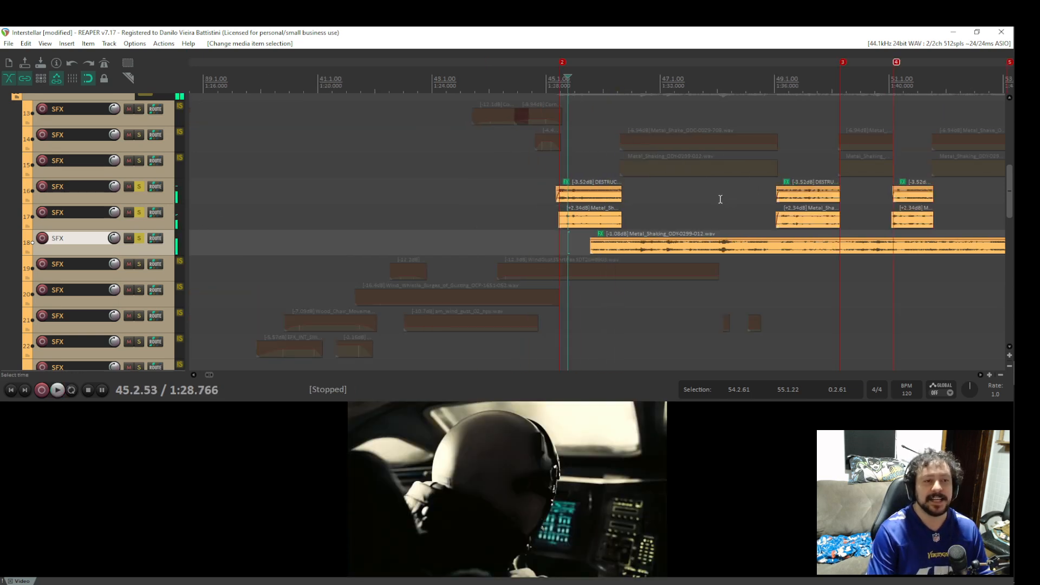
# Toggle the mute of the first metal shake and metal shaking items on tracks 14 and 15, and clear the solos on tracks 16 to 18.
pyautogui.moveTo(720, 199); pyautogui.dragTo(717, 140)
pyautogui.hotkey('alt', 'm')
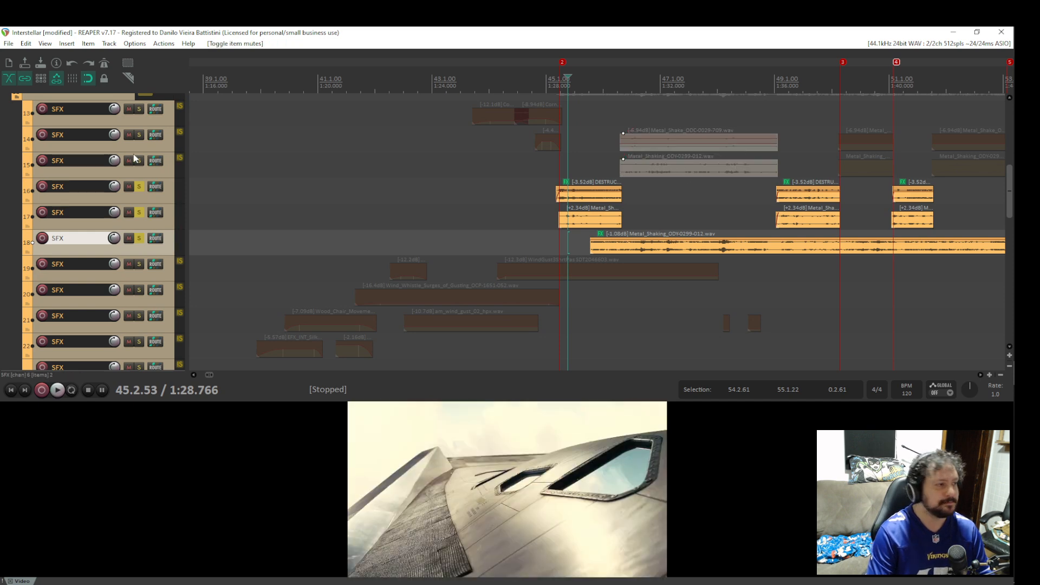
pyautogui.click(139, 186)
pyautogui.click(139, 212)
pyautogui.click(139, 239)
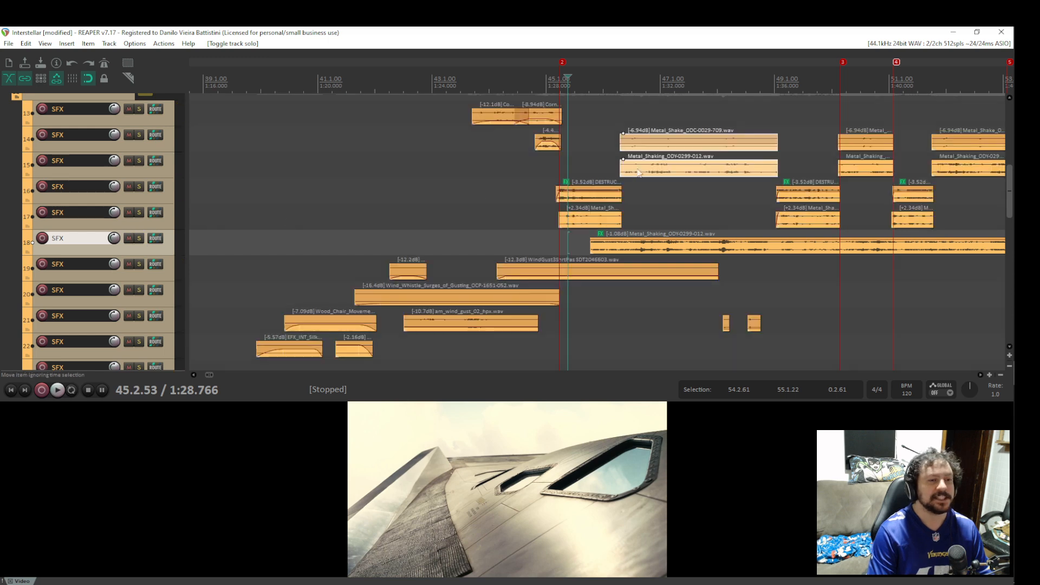
# Play the SFX layers from 46.1.81, just before the metal items on tracks 14 and 15.
pyautogui.click(614, 157)
pyautogui.press('space')
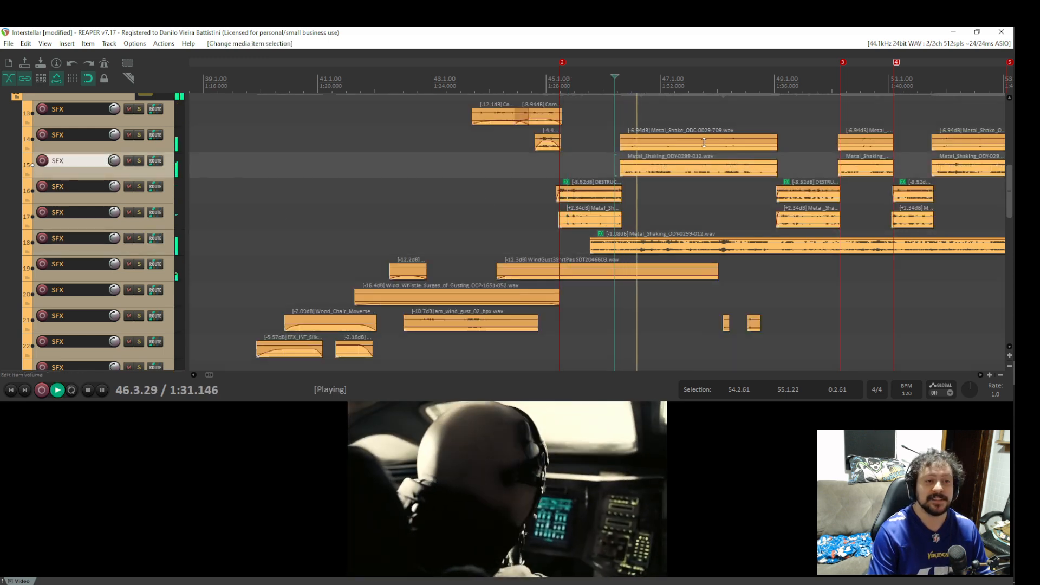
pyautogui.press('space')
# Mute the AIRPLANE ALARMS folder track and play the remaining SFX layers from 46.1.81 through 54.3.
pyautogui.scroll(-5, 605, 227)
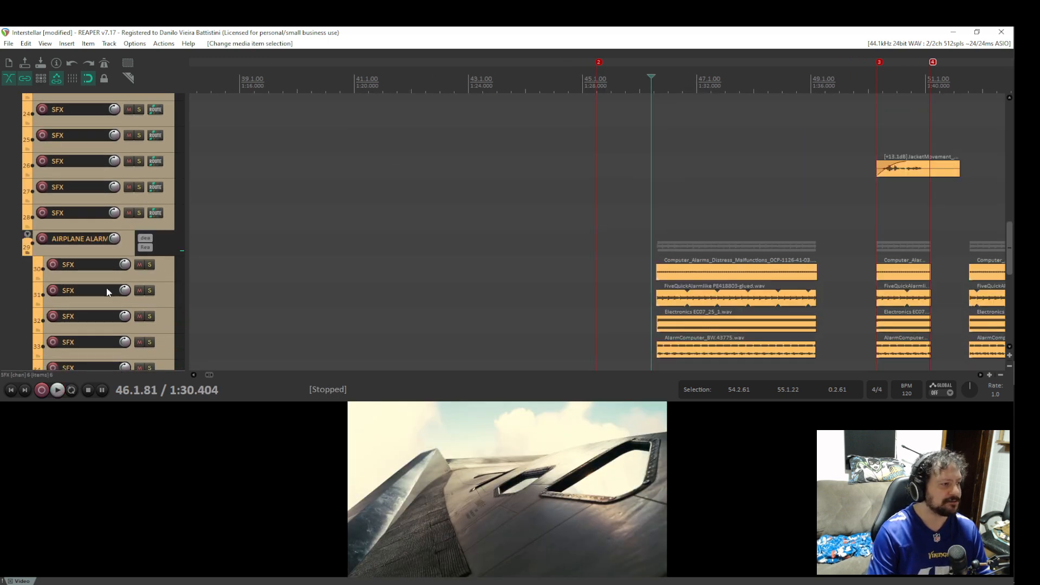
pyautogui.scroll(1, 126, 261)
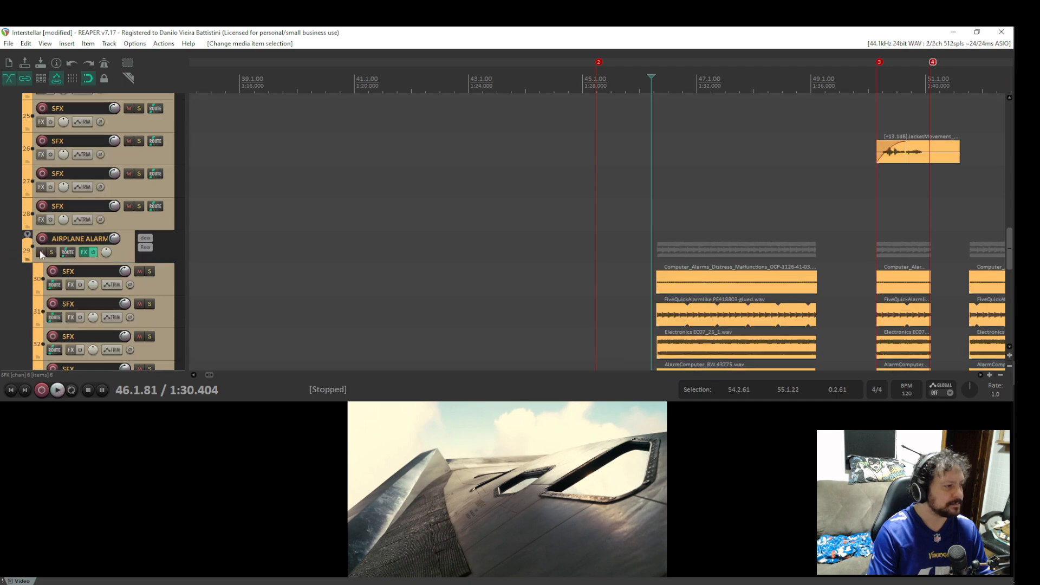
pyautogui.click(41, 253)
pyautogui.press('space')
pyautogui.scroll(-1, 599, 199)
pyautogui.scroll(6, 652, 168)
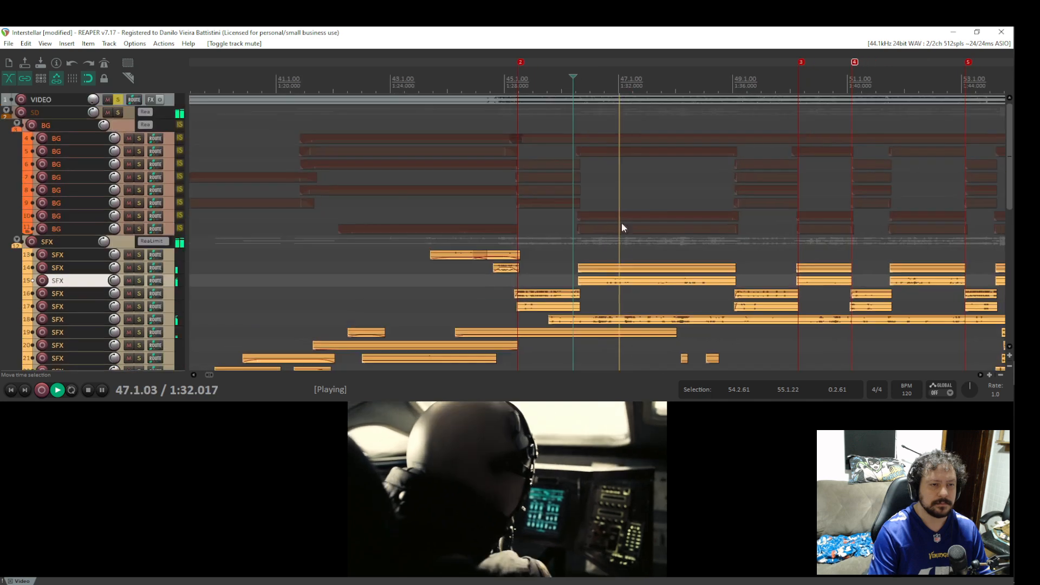
pyautogui.scroll(2, 649, 288)
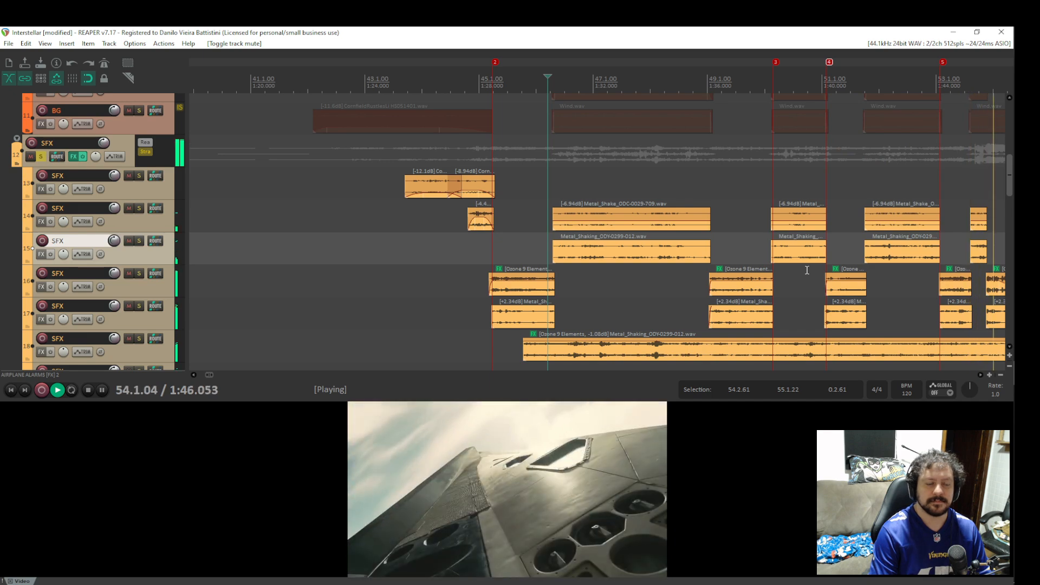
pyautogui.scroll(-4, 807, 270)
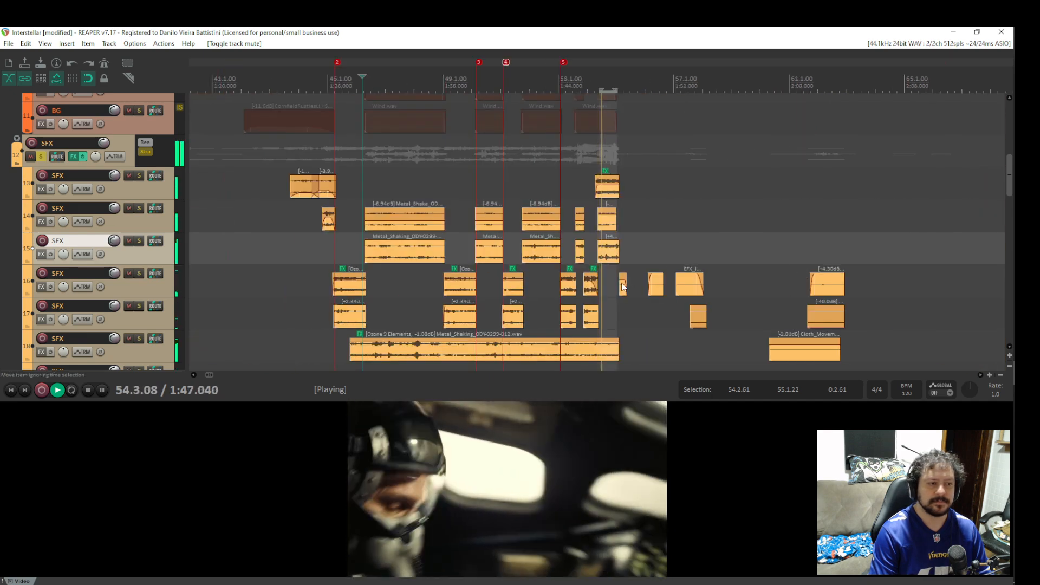
pyautogui.press('space')
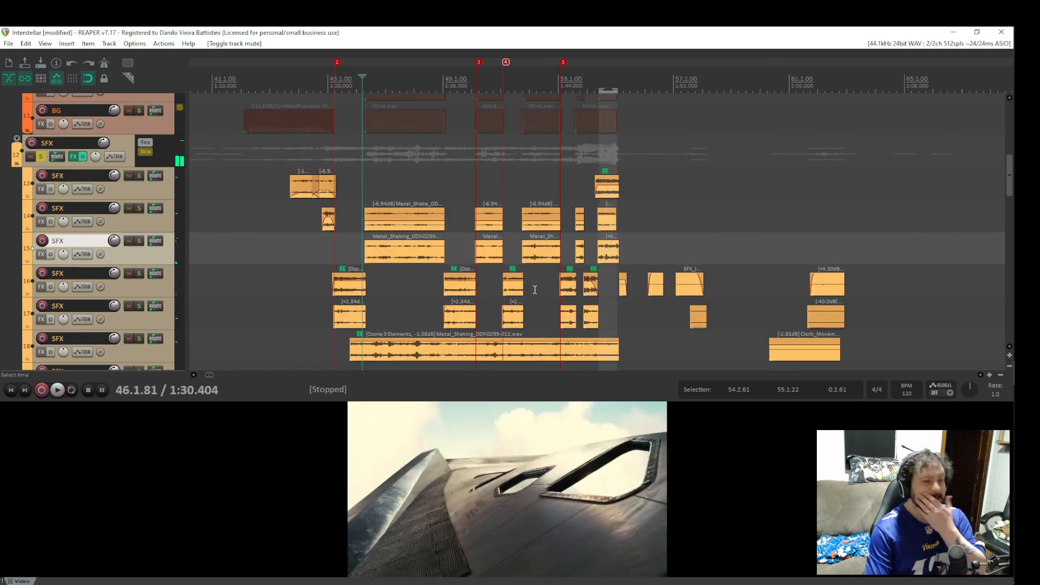
# Place the edit cursor at 53.1.95, 52.3.90 and 47.1.46 to compare the exterior, pilot and cockpit shots with their metal layers.
pyautogui.click(536, 290)
pyautogui.click(565, 246)
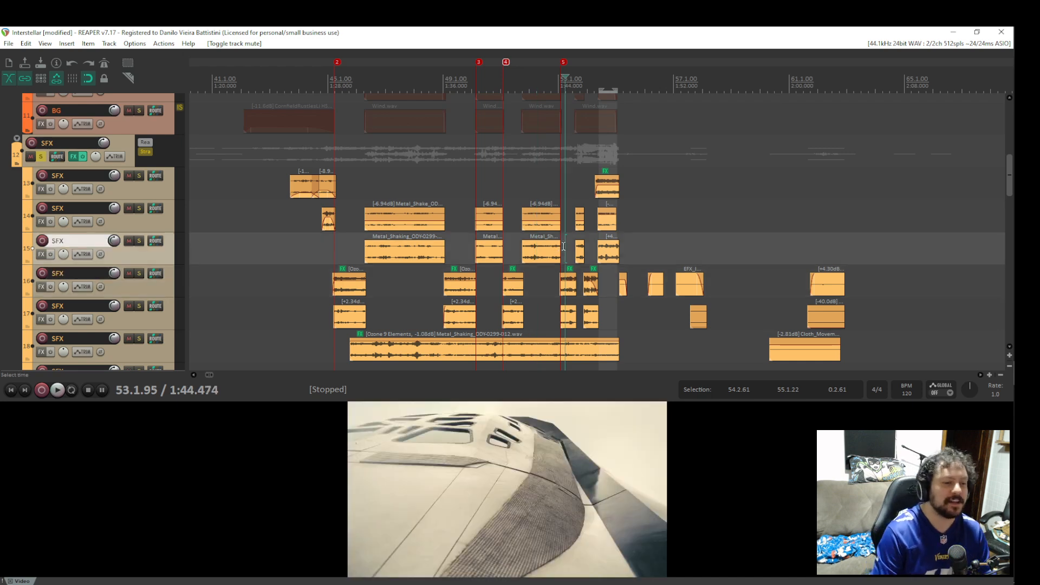
pyautogui.click(550, 274)
pyautogui.press('pagedown')
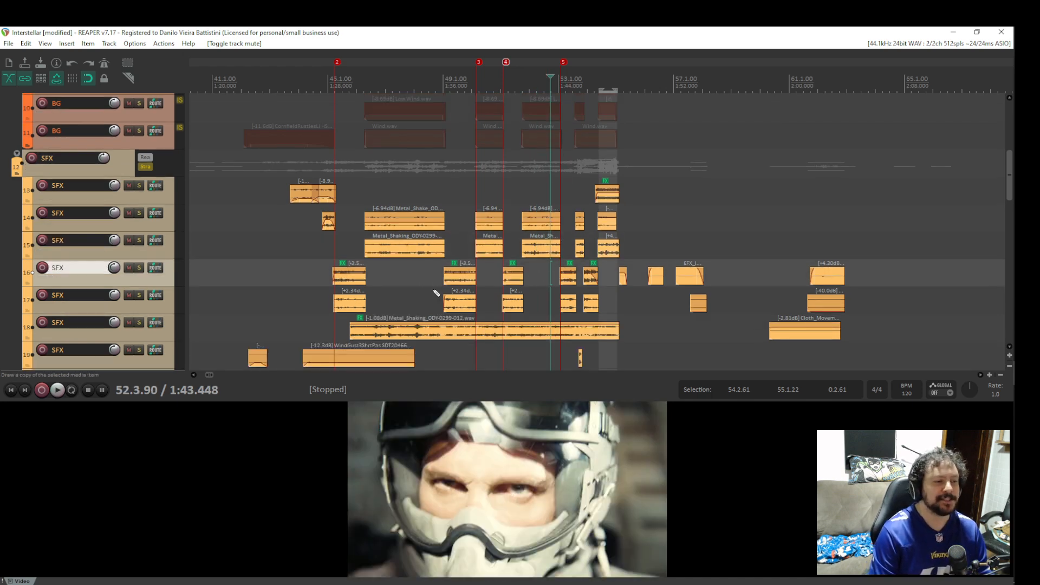
pyautogui.click(388, 277)
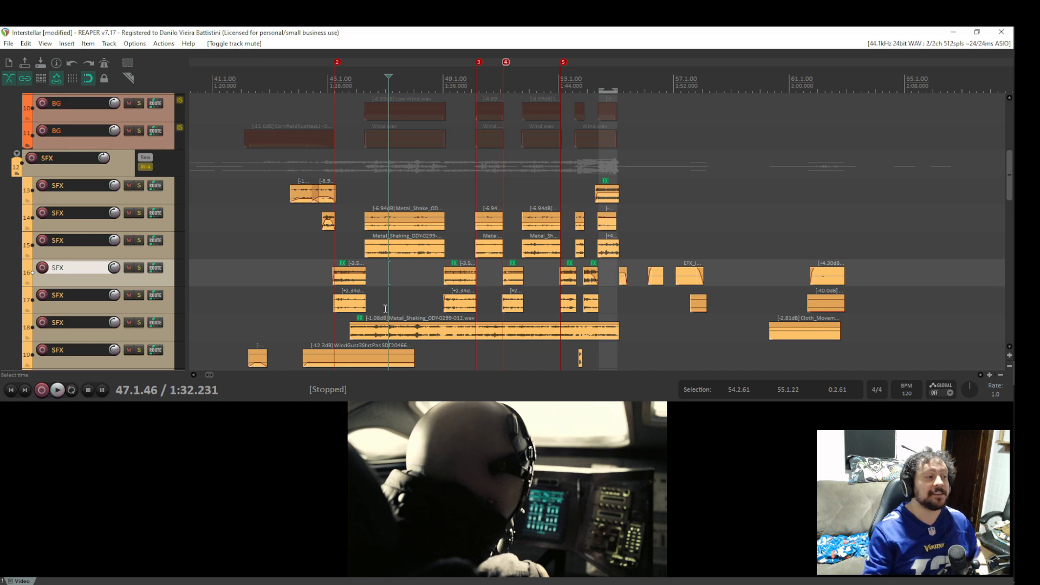
# Examine the layers between markers 2 and 3 and play a short stretch of them from 46.3.65.
pyautogui.scroll(2, 386, 309)
pyautogui.scroll(4, 667, 265)
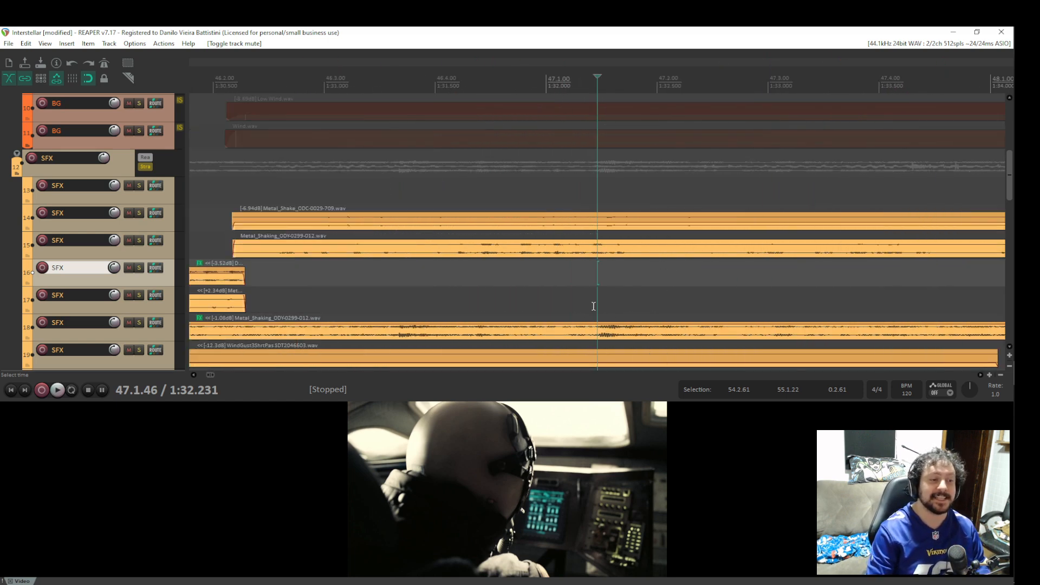
pyautogui.scroll(-3, 595, 301)
pyautogui.scroll(-2, 593, 307)
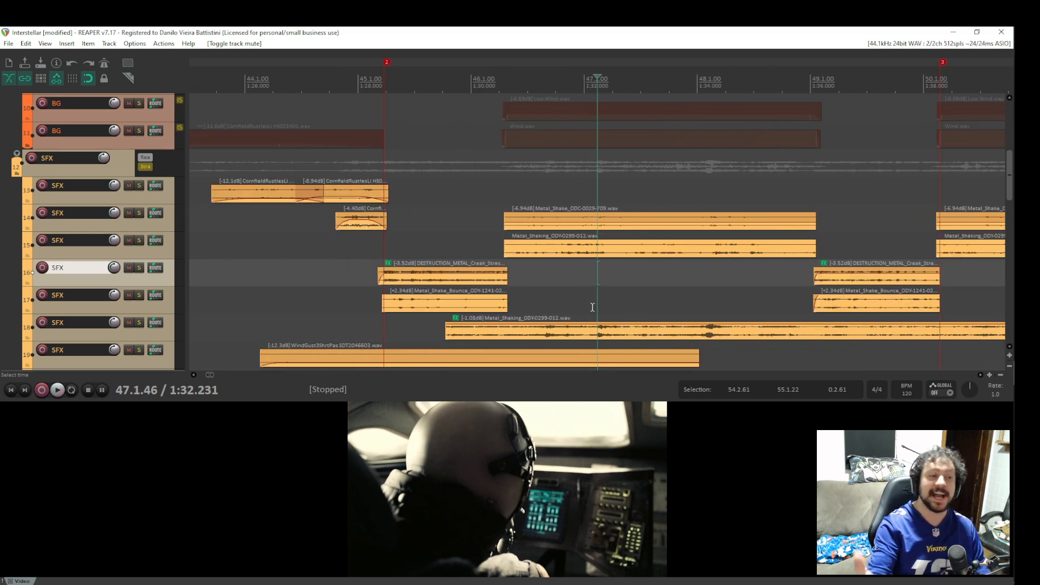
pyautogui.click(546, 265)
pyautogui.press('space')
pyautogui.press('space')
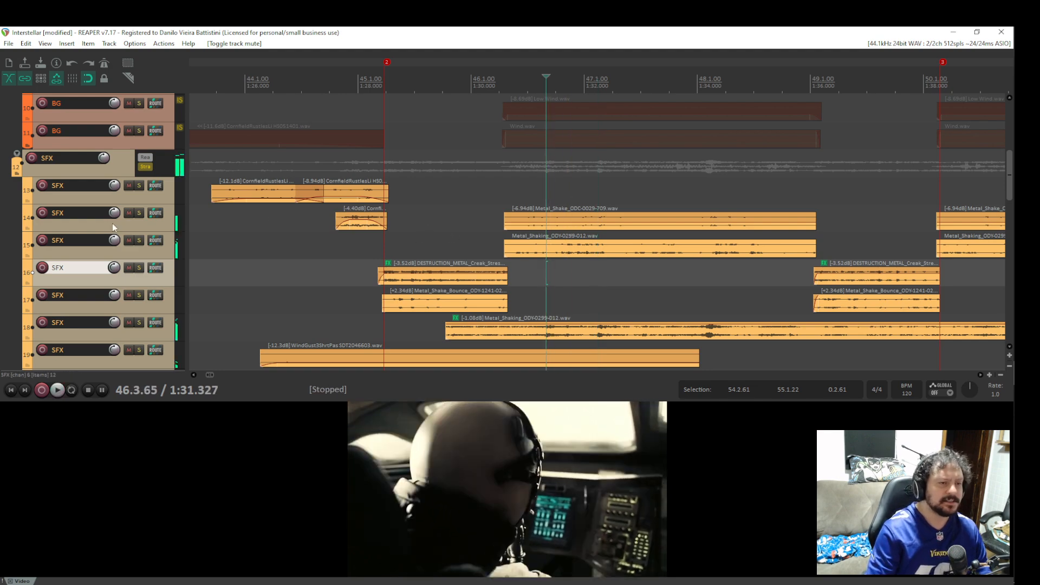
# Solo track 14 and play its Metal_Shake item on its own from 46.2.18.
pyautogui.click(140, 213)
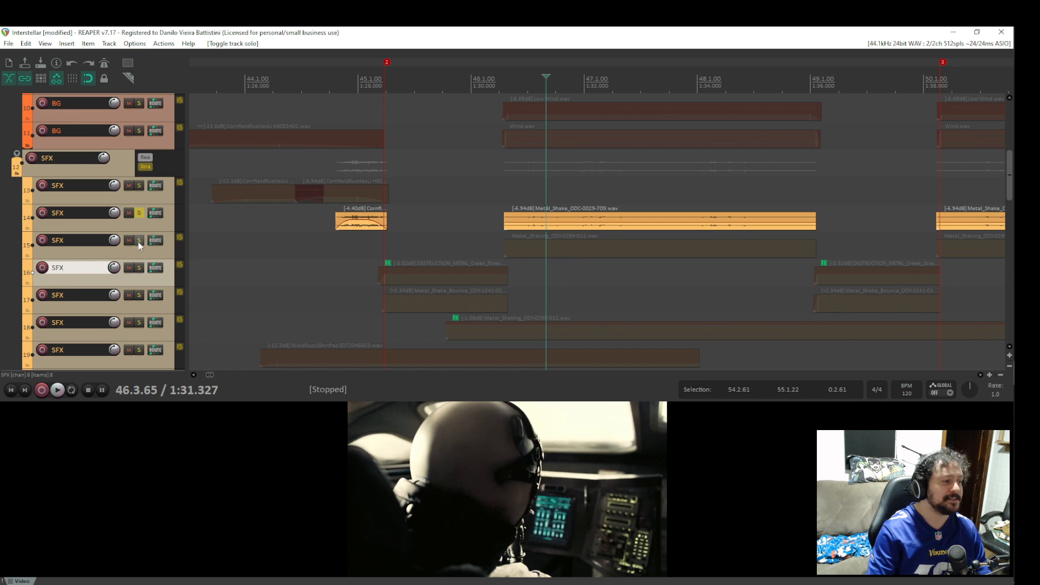
pyautogui.click(139, 241)
pyautogui.click(506, 245)
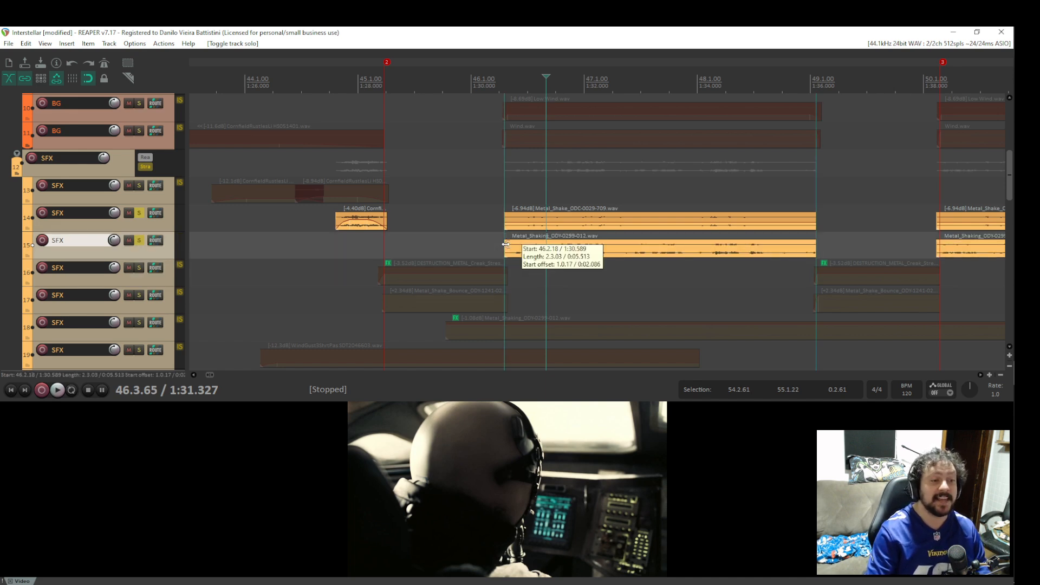
pyautogui.click(505, 245)
pyautogui.press('space')
pyautogui.click(136, 241)
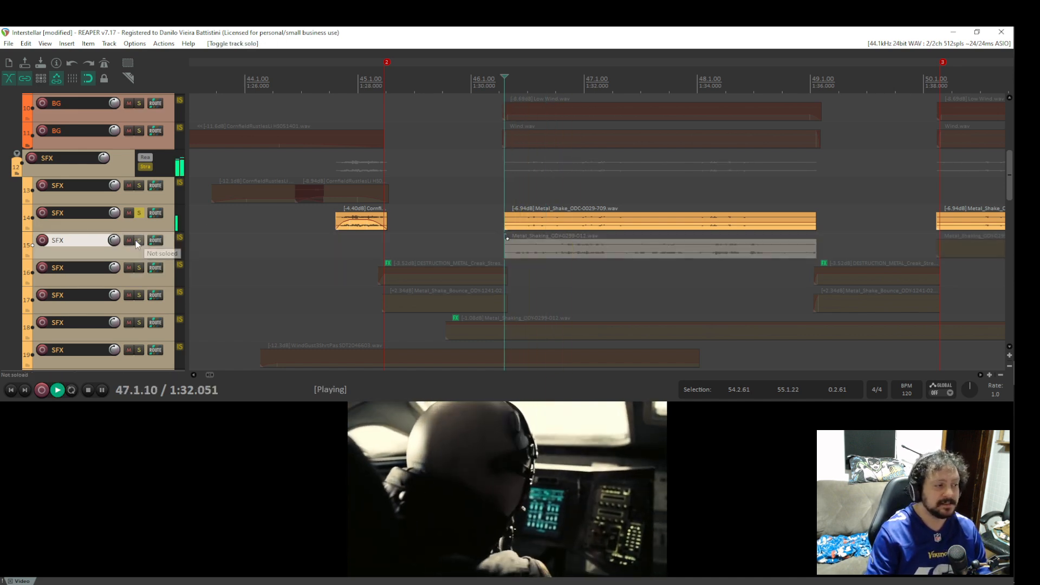
pyautogui.press('space')
# Switch the solo from track 14 to track 15 and play its Metal_Shaking item from 46.2.18 several times.
pyautogui.click(137, 241)
pyautogui.click(141, 213)
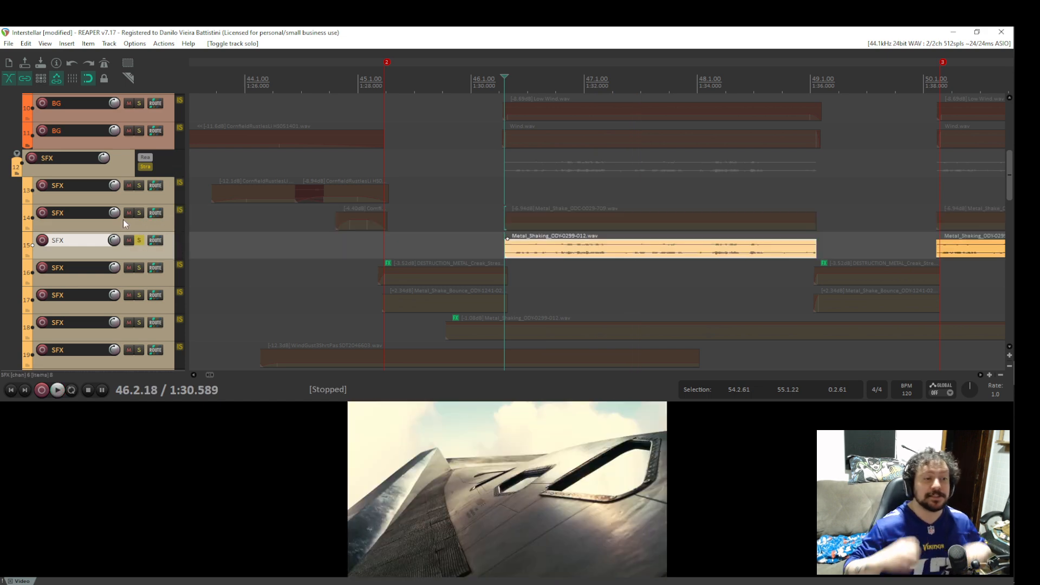
pyautogui.press('space')
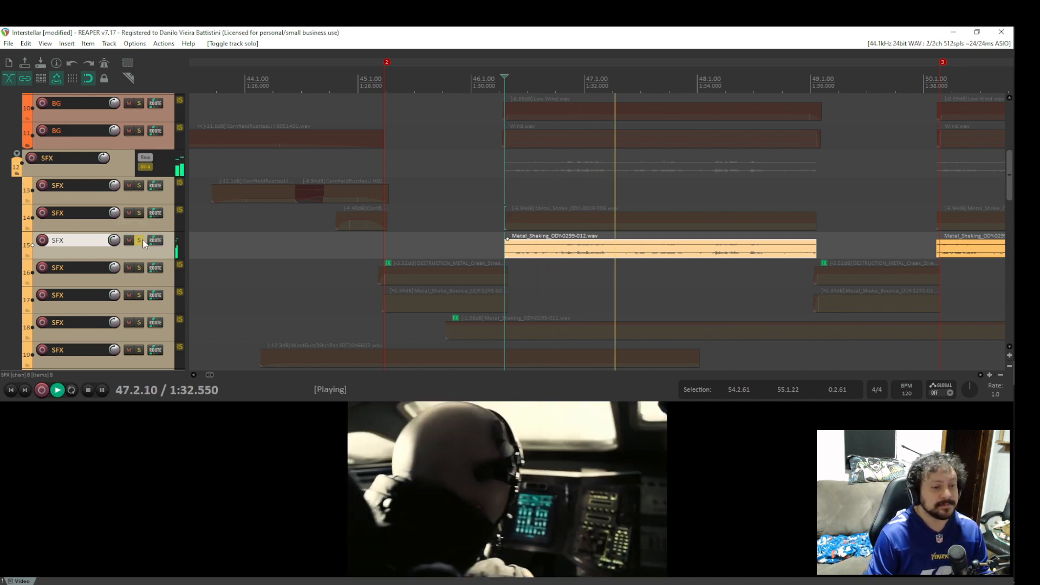
pyautogui.press('space')
pyautogui.press('space')
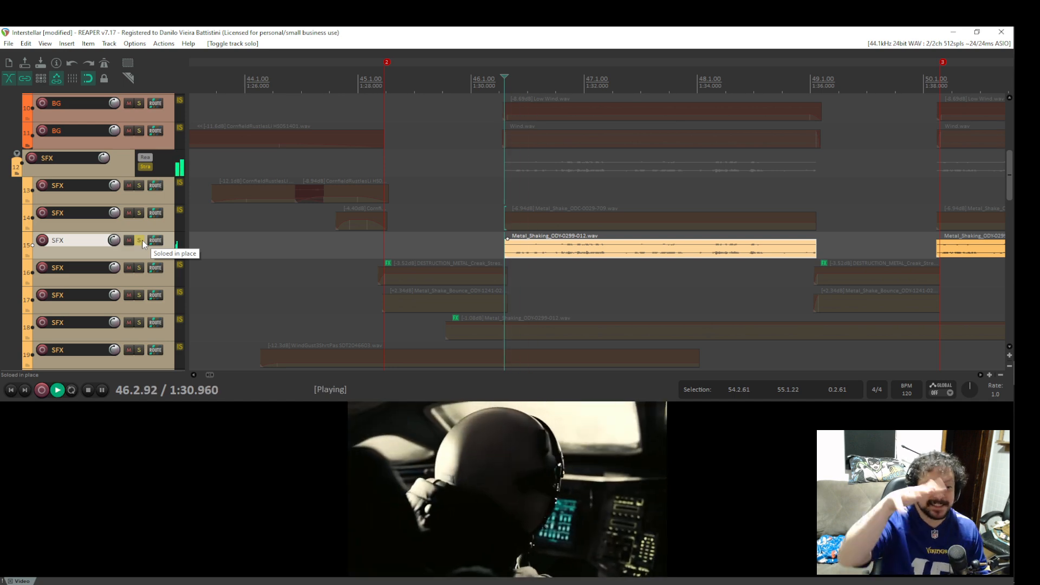
pyautogui.press('space')
pyautogui.press('space')
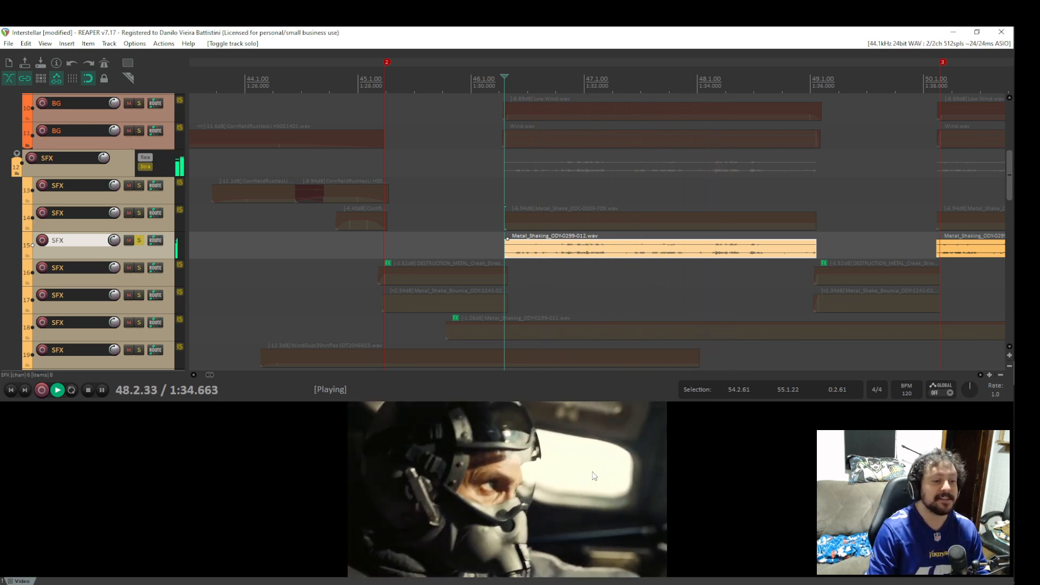
pyautogui.press('space')
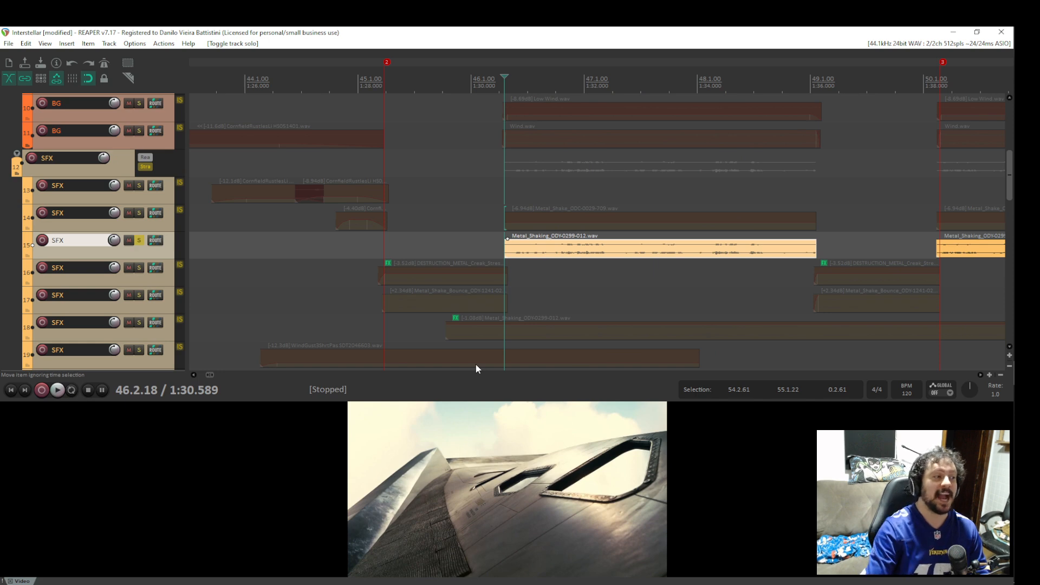
# Solo track 14 together with track 15 and play both metal layers from 46.2.18.
pyautogui.click(141, 214)
pyautogui.press('space')
pyautogui.moveTo(587, 281); pyautogui.dragTo(439, 331)
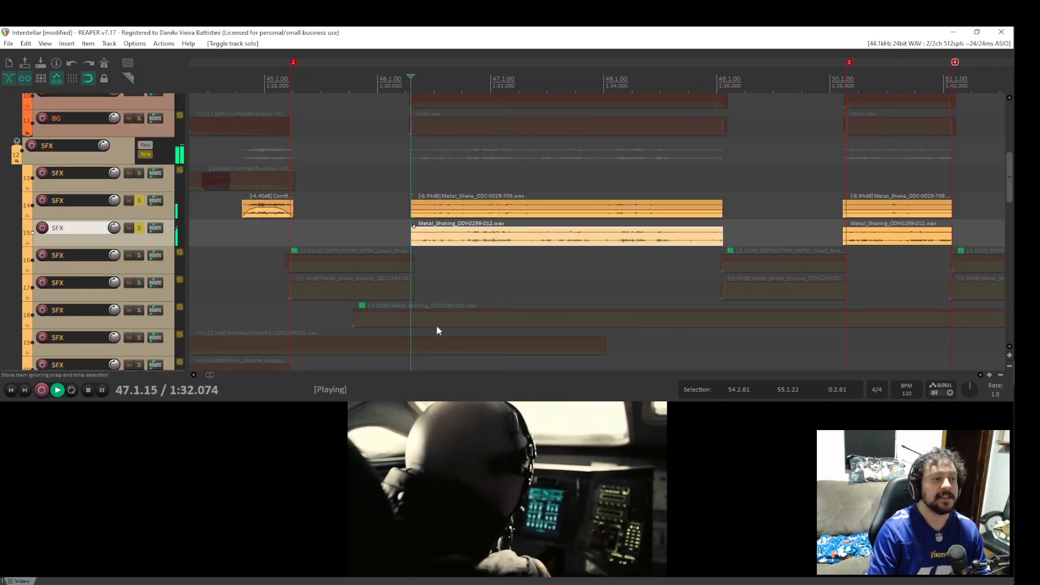
pyautogui.press('space')
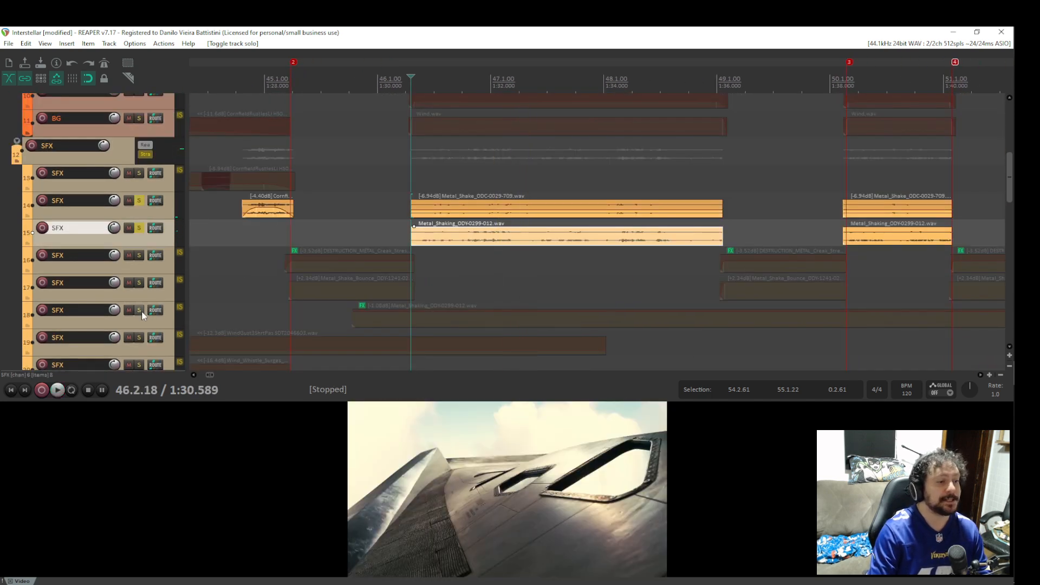
# Compare playback from 46.2.18 with and without track 18 soloed alongside tracks 14 and 15, and clear all three solos.
pyautogui.click(140, 310)
pyautogui.press('space')
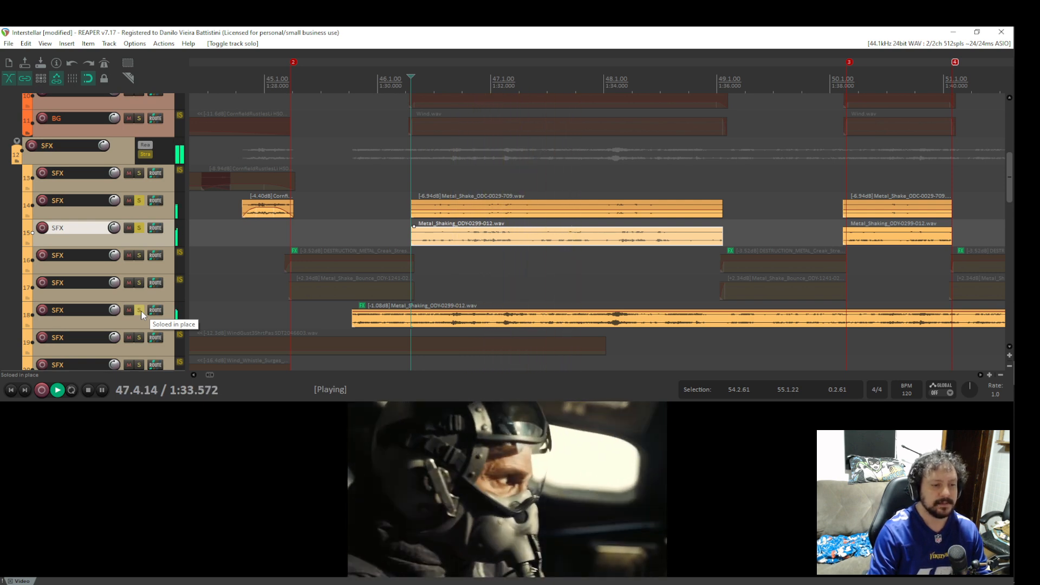
pyautogui.click(140, 310)
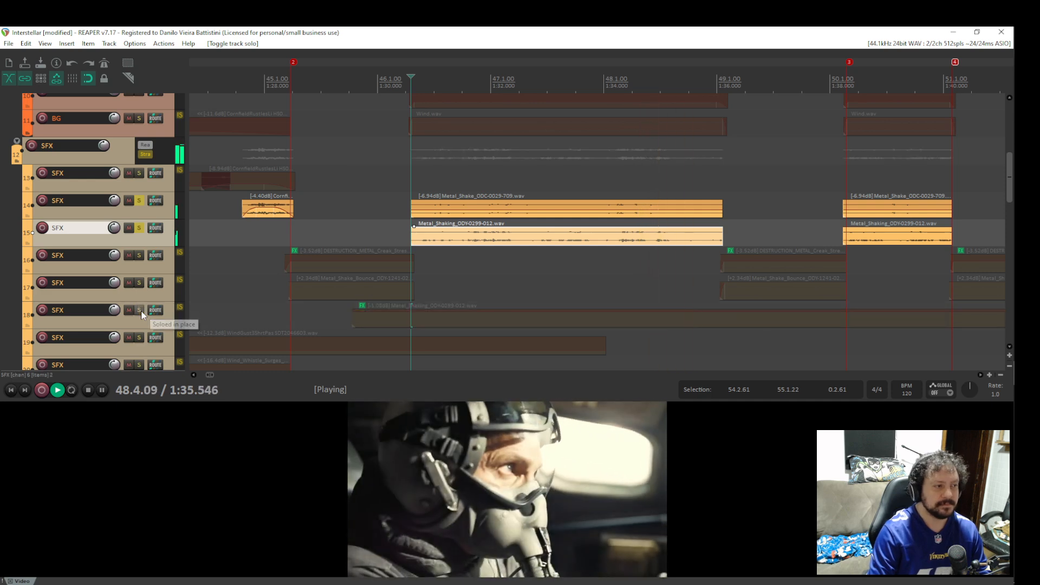
pyautogui.press('space')
pyautogui.click(139, 228)
pyautogui.click(140, 201)
# Solo track 21 and play it from 47.3.29, just before its two short items between markers 2 and 3.
pyautogui.scroll(-4, 724, 287)
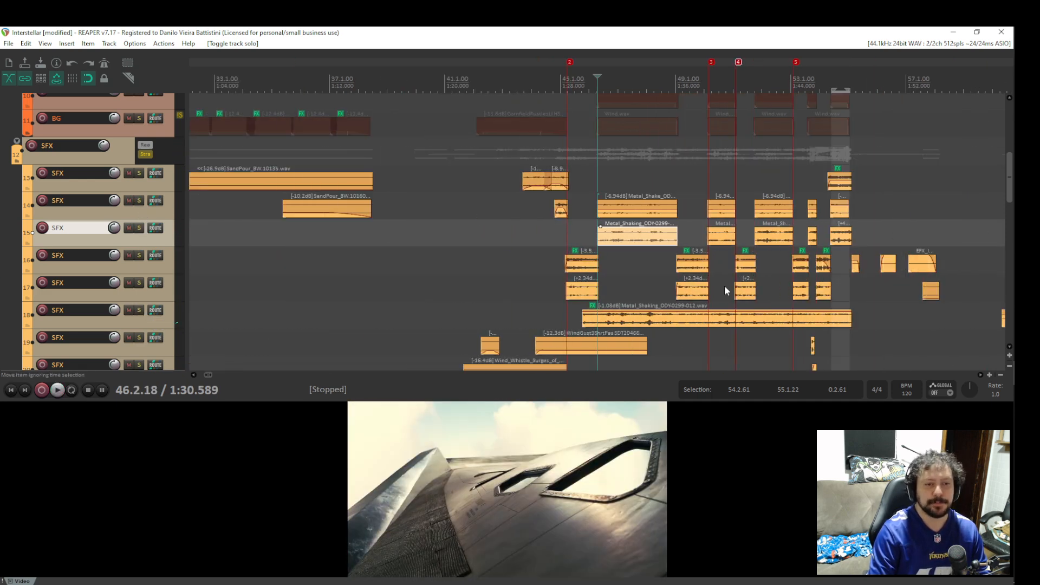
pyautogui.moveTo(688, 315); pyautogui.dragTo(615, 71)
pyautogui.moveTo(553, 190); pyautogui.dragTo(531, 214)
pyautogui.moveTo(492, 319); pyautogui.dragTo(523, 146)
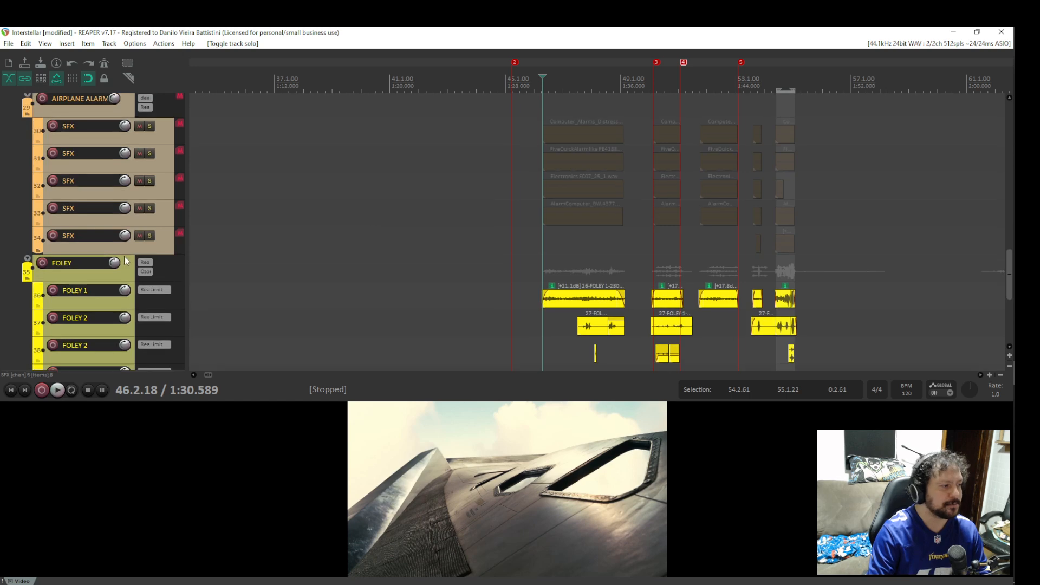
pyautogui.moveTo(556, 184); pyautogui.dragTo(499, 349)
pyautogui.moveTo(531, 113); pyautogui.dragTo(500, 284)
pyautogui.click(498, 255)
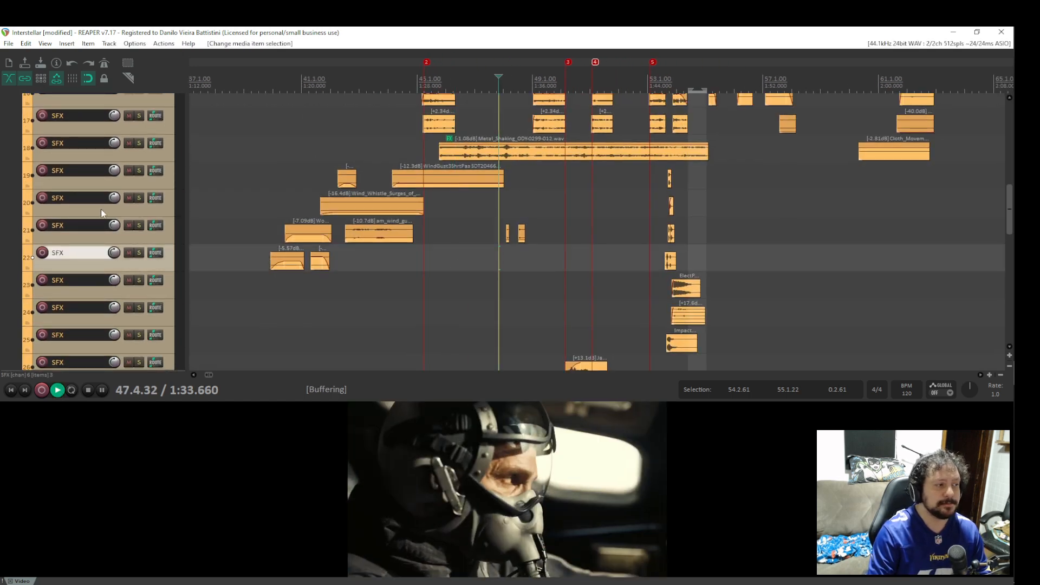
pyautogui.click(139, 224)
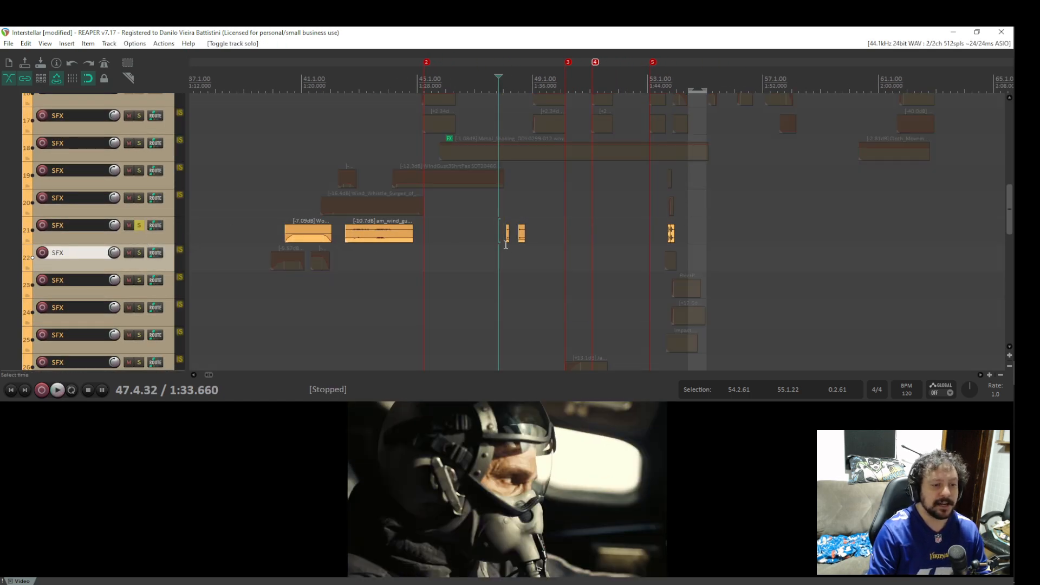
pyautogui.scroll(3, 509, 250)
pyautogui.click(582, 232)
pyautogui.press('space')
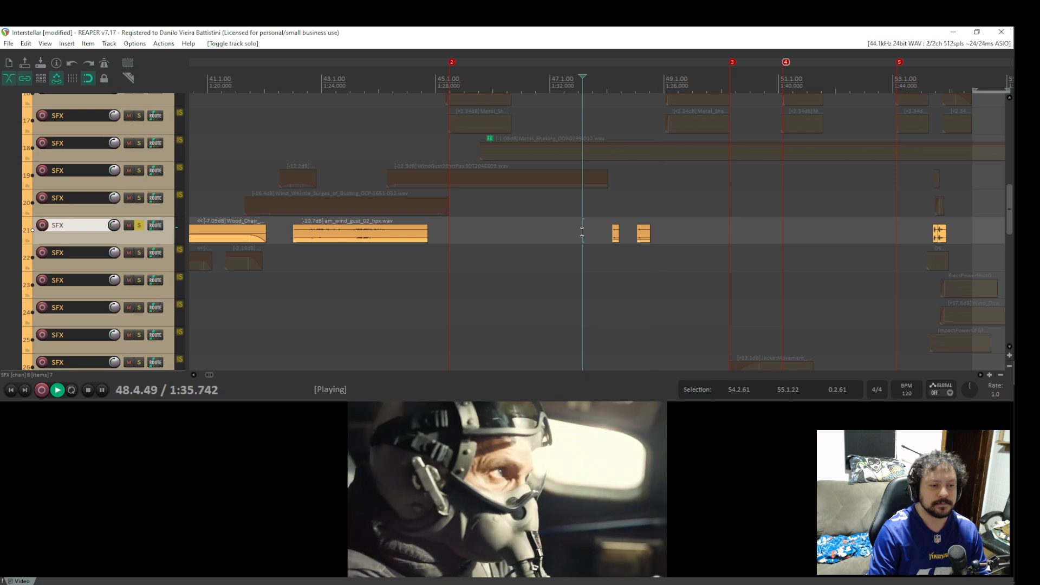
pyautogui.press('space')
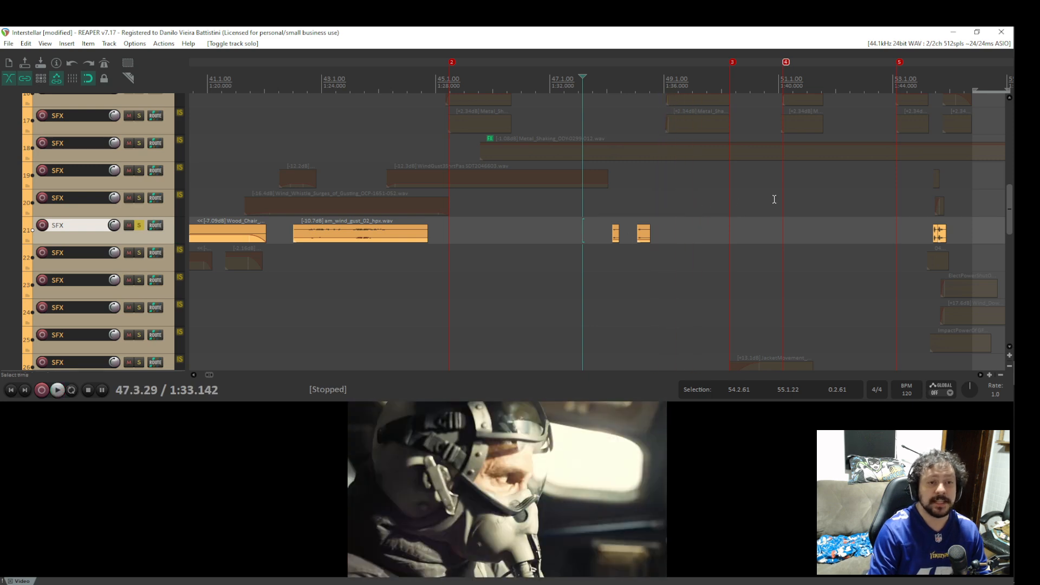
# Place the edit cursor at 52.1.31, 52.3.42 and 53.2.53 to compare the pilot, hand and exterior shots.
pyautogui.click(766, 195)
pyautogui.click(839, 192)
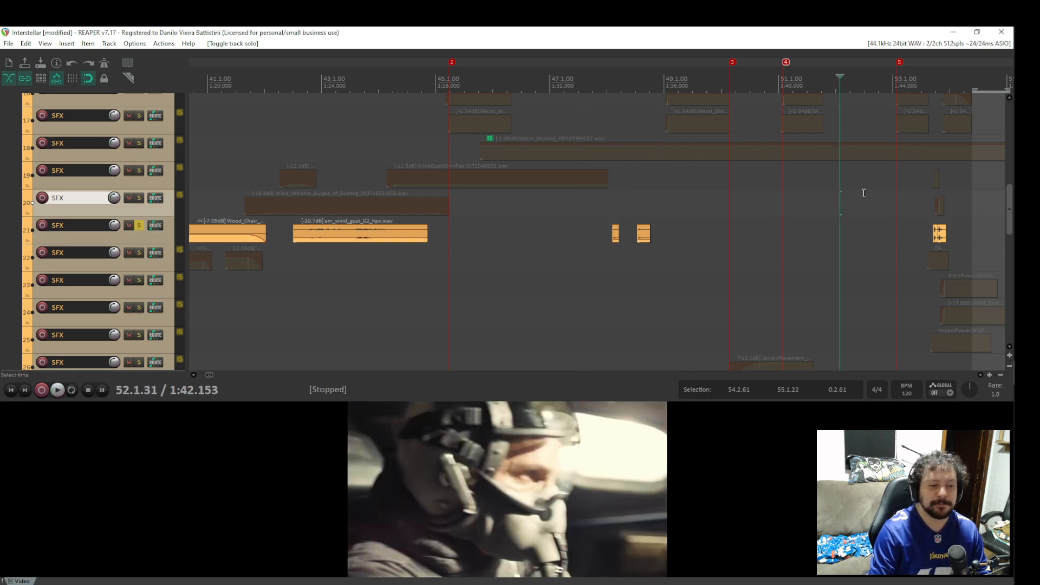
pyautogui.click(870, 193)
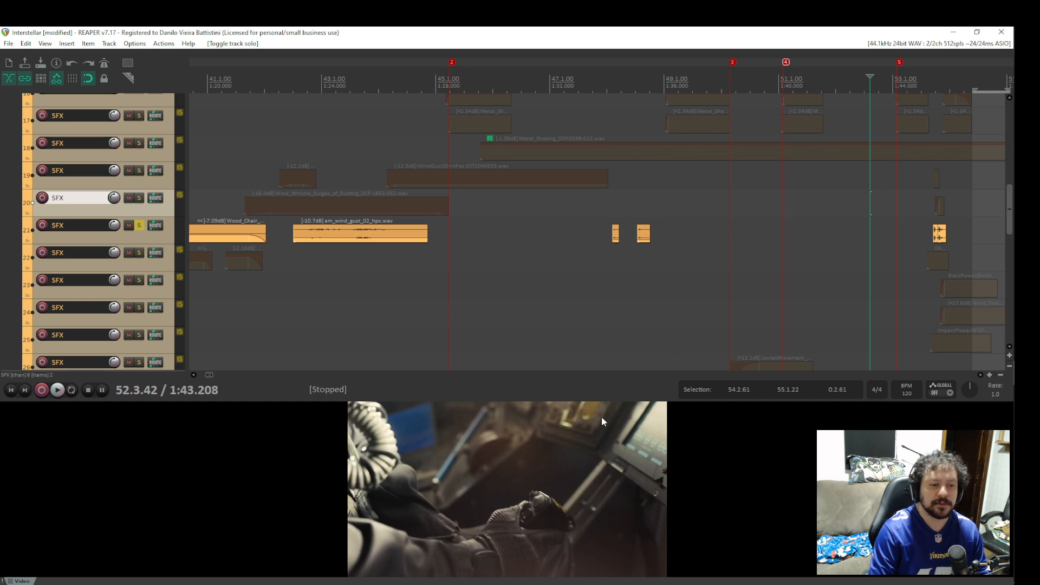
pyautogui.click(896, 234)
pyautogui.click(914, 234)
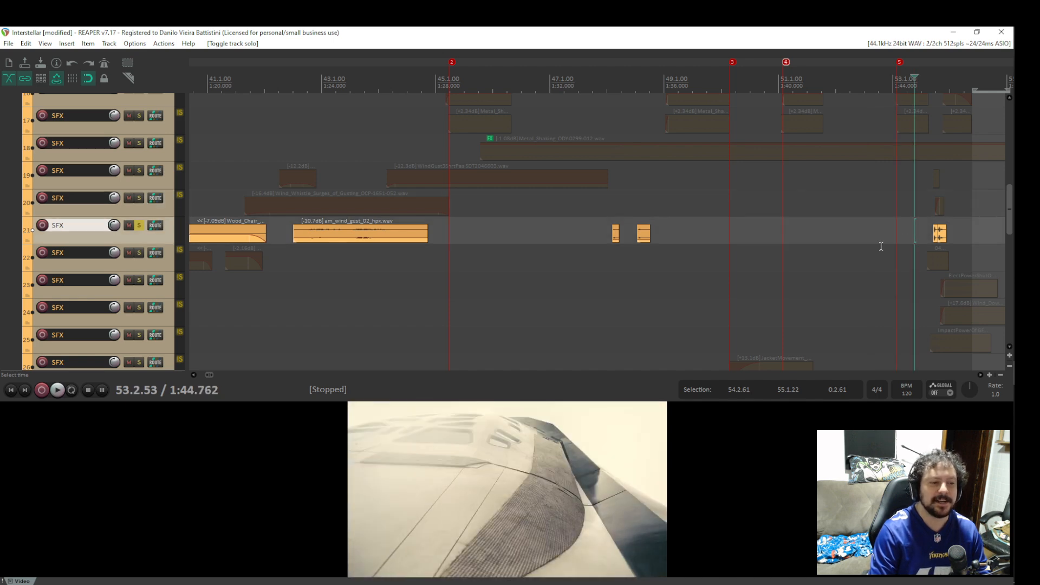
# Play the soloed short items of track 21 twice from 48.1.25.
pyautogui.click(618, 258)
pyautogui.click(608, 258)
pyautogui.press('space')
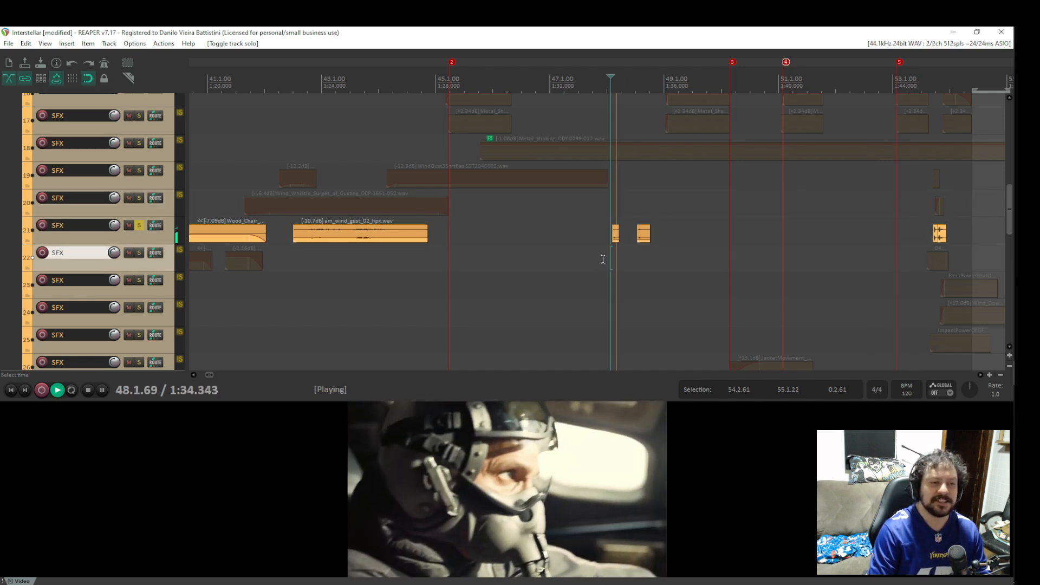
pyautogui.press('space')
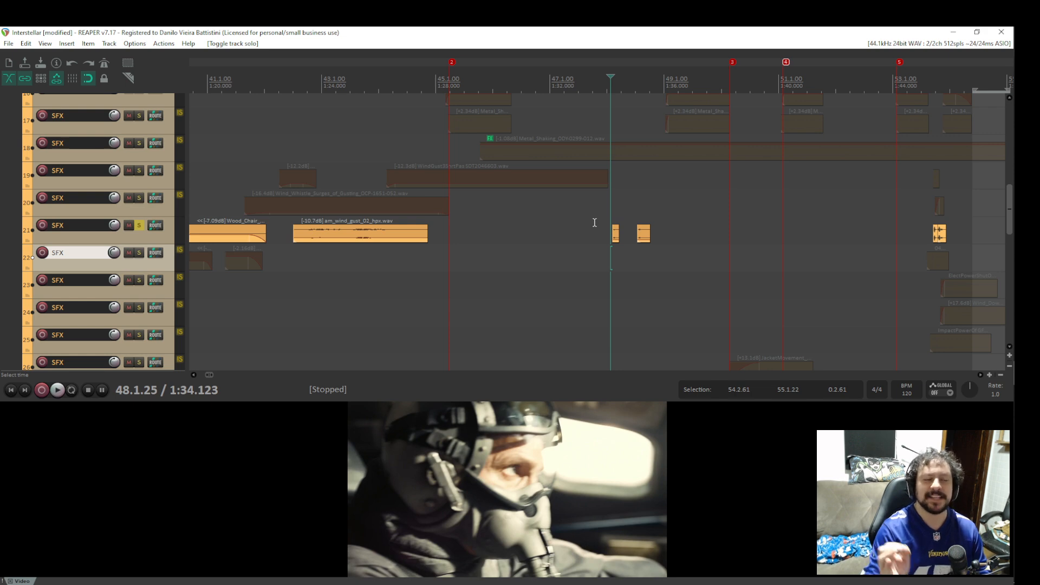
pyautogui.press('space')
pyautogui.press('space')
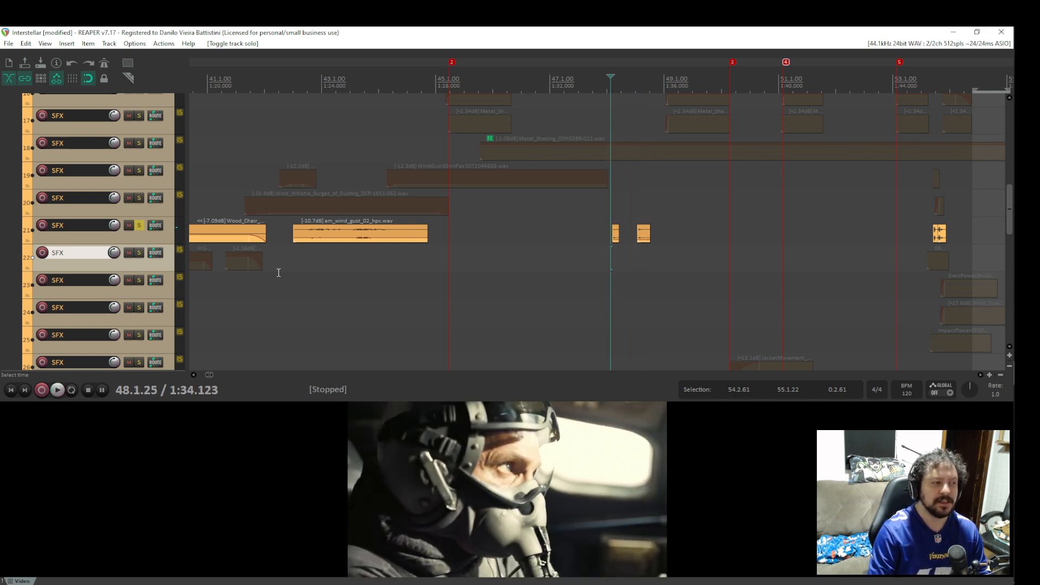
# Unsolo track 21 and play its short items with all SFX layers repeatedly from 48.1.25.
pyautogui.click(139, 226)
pyautogui.press('space')
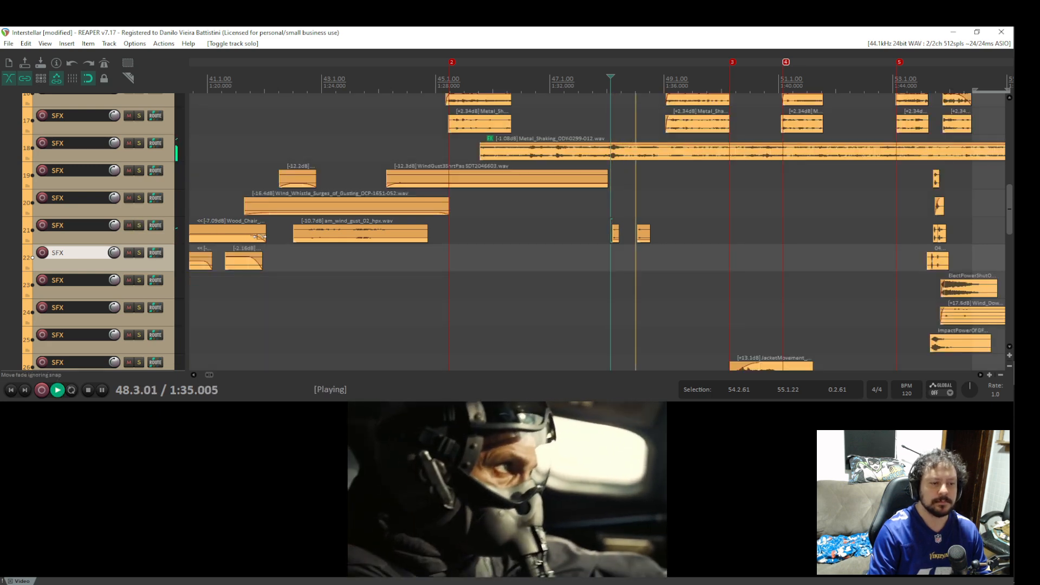
pyautogui.press('space')
pyautogui.press('space')
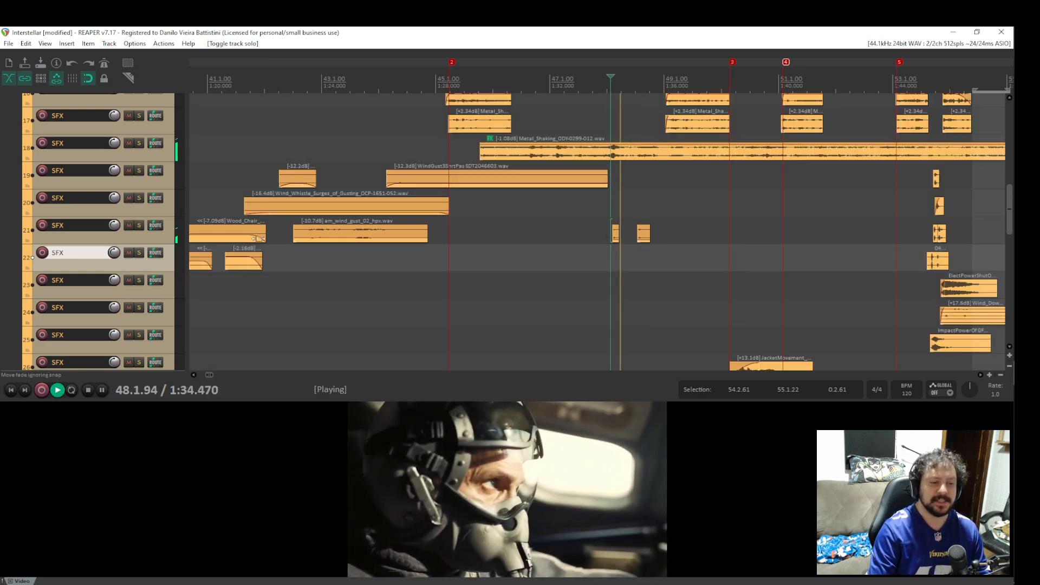
pyautogui.press('space')
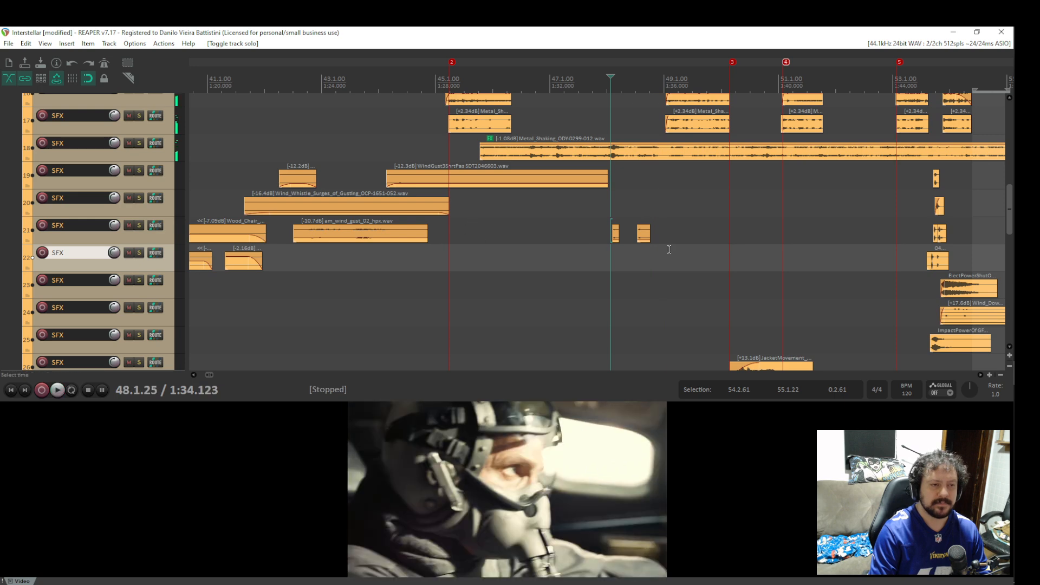
pyautogui.press('space')
pyautogui.press('space')
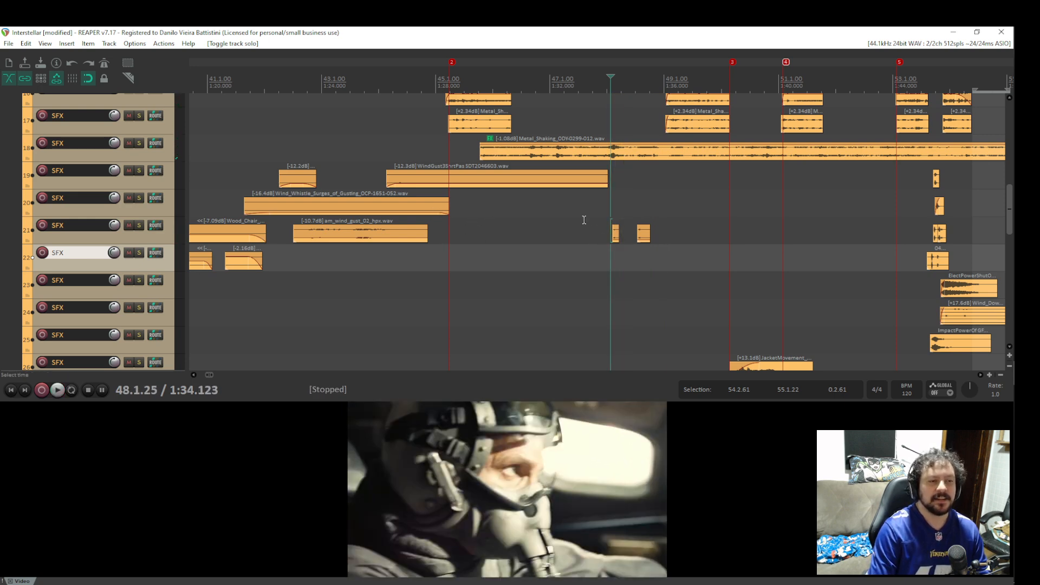
# Play all SFX layers three times from 47.3.29, the last time continuing past marker 3.
pyautogui.click(582, 227)
pyautogui.press('space')
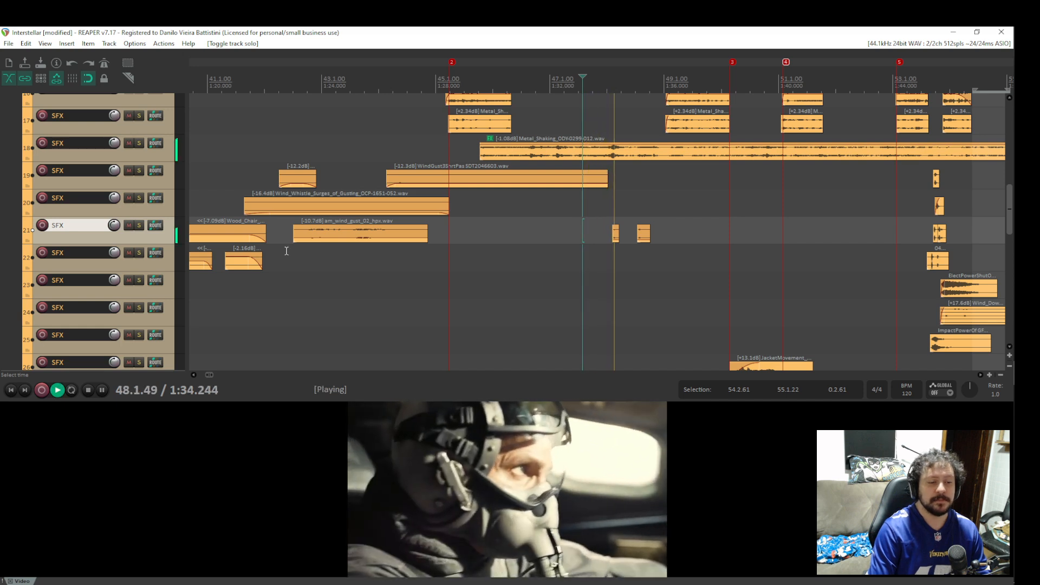
pyautogui.press('space')
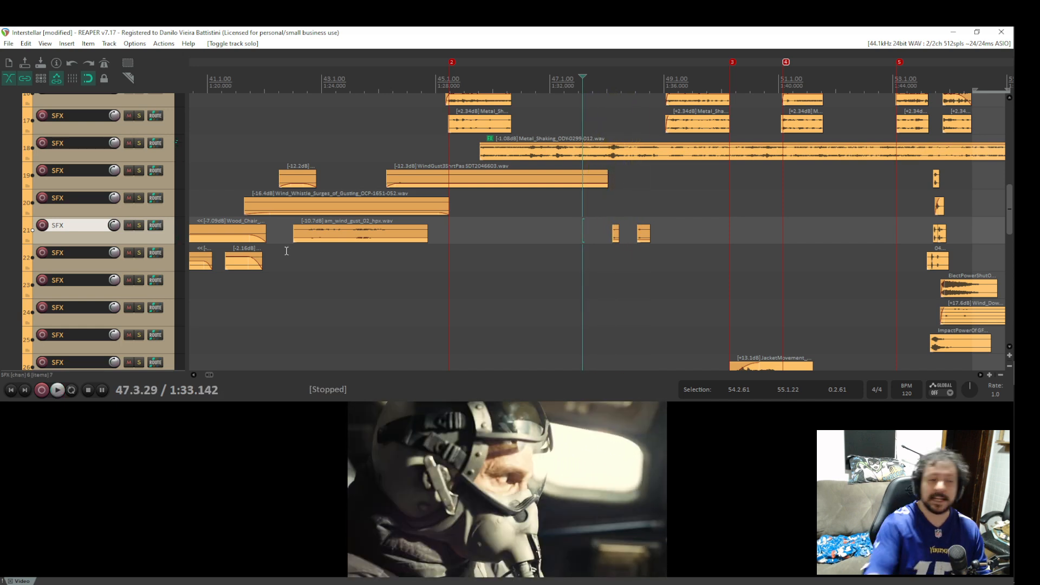
pyautogui.press('space')
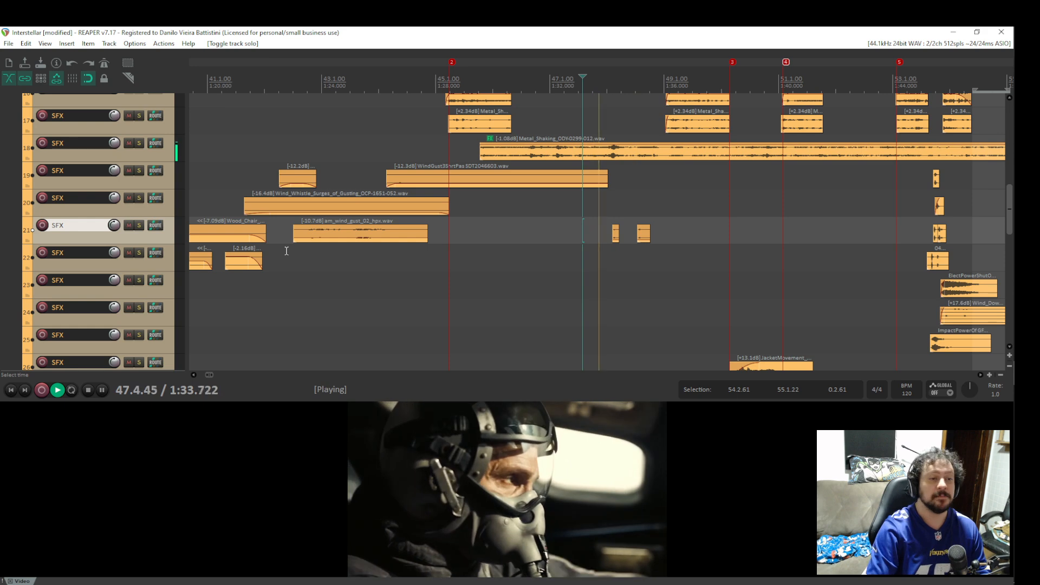
pyautogui.press('space')
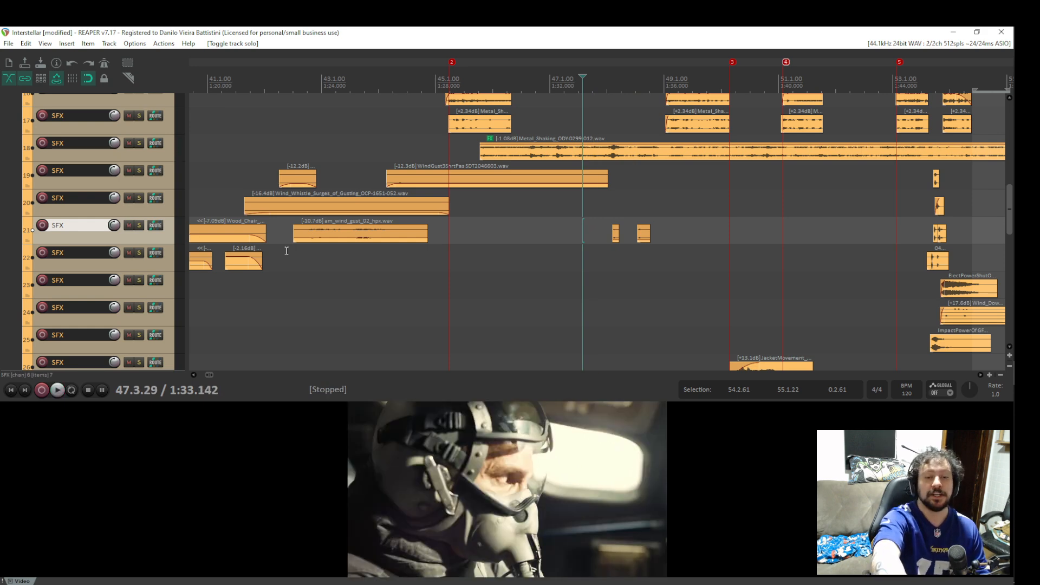
pyautogui.press('space')
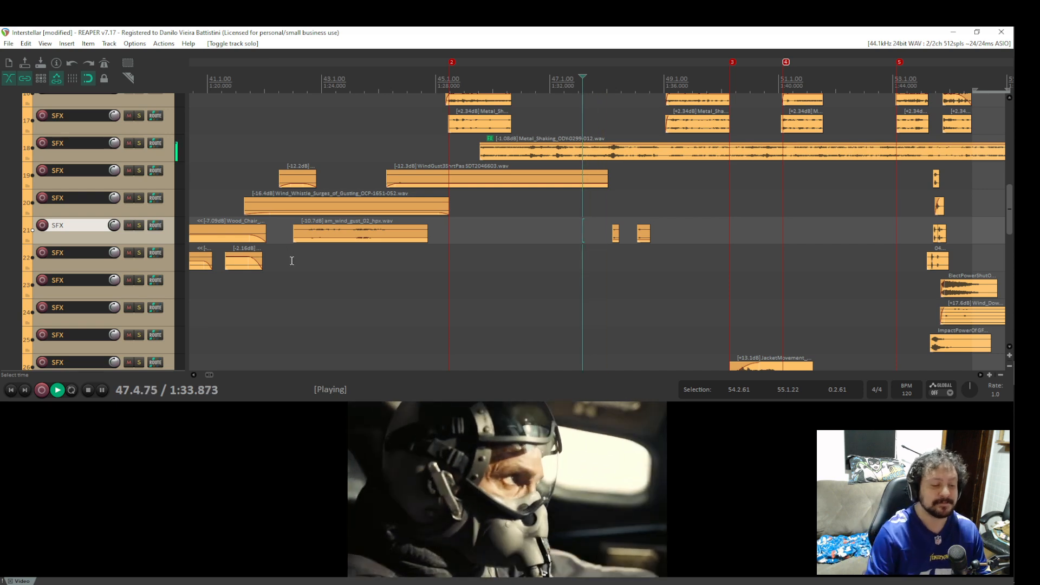
pyautogui.moveTo(482, 276); pyautogui.dragTo(118, 454)
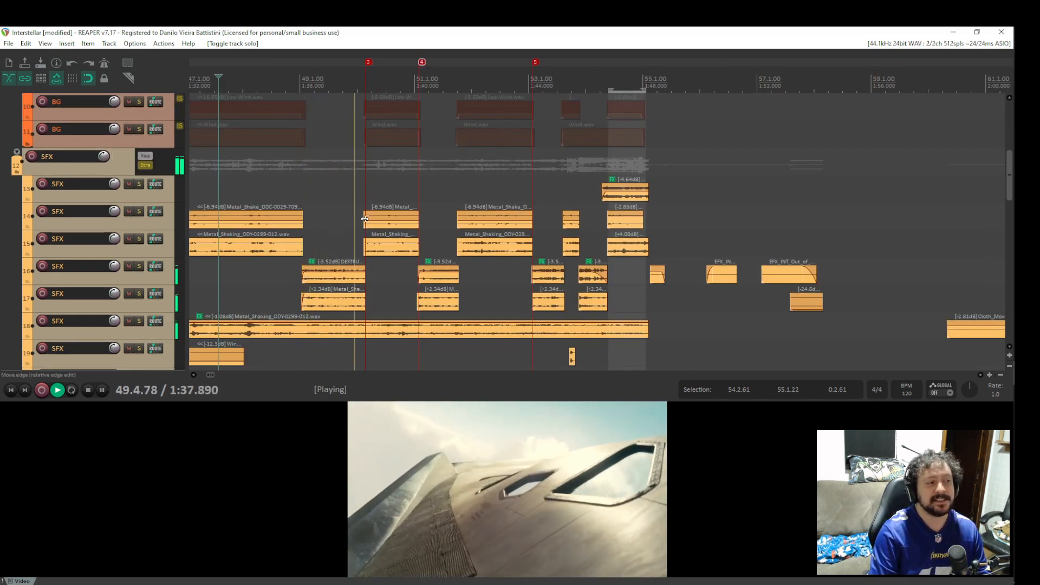
pyautogui.press('space')
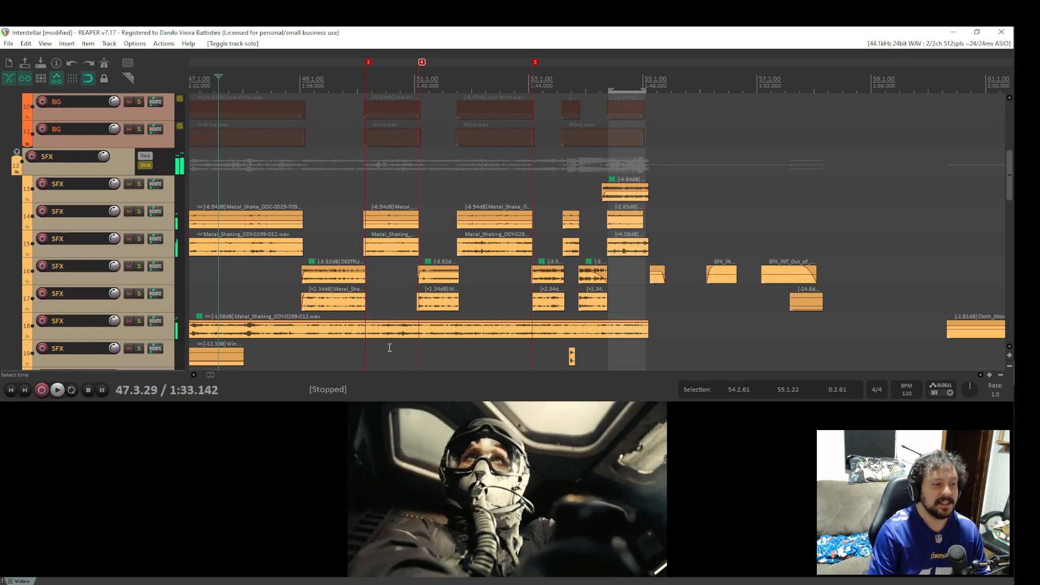
# Extend the time selection back to 50.1.22 and place the edit cursor at 50.2.24 on the pilot shot.
pyautogui.scroll(-10, 388, 163)
pyautogui.keyDown('shift'); pyautogui.click(363, 273); pyautogui.keyUp('shift')
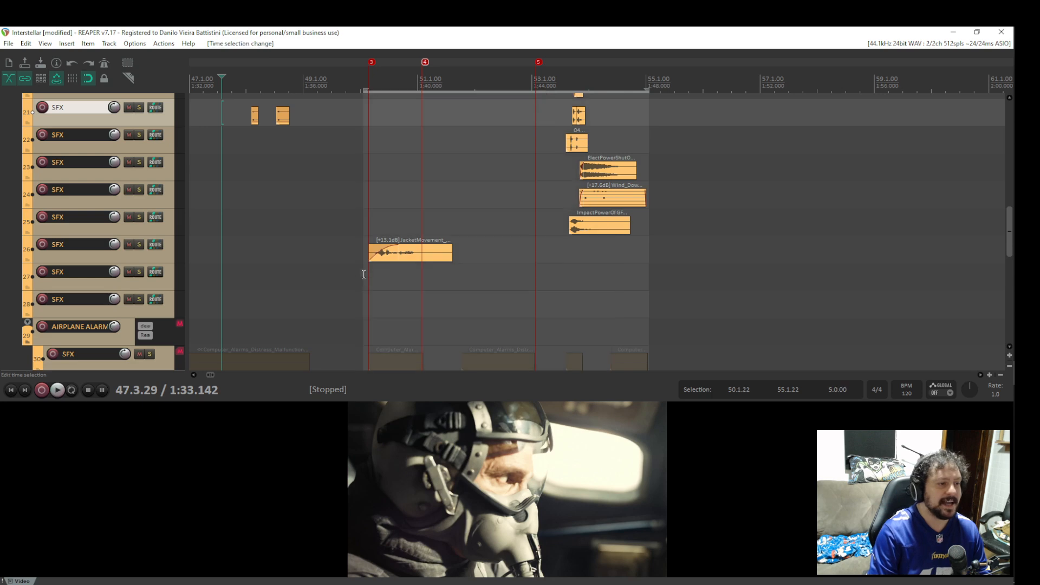
pyautogui.click(378, 272)
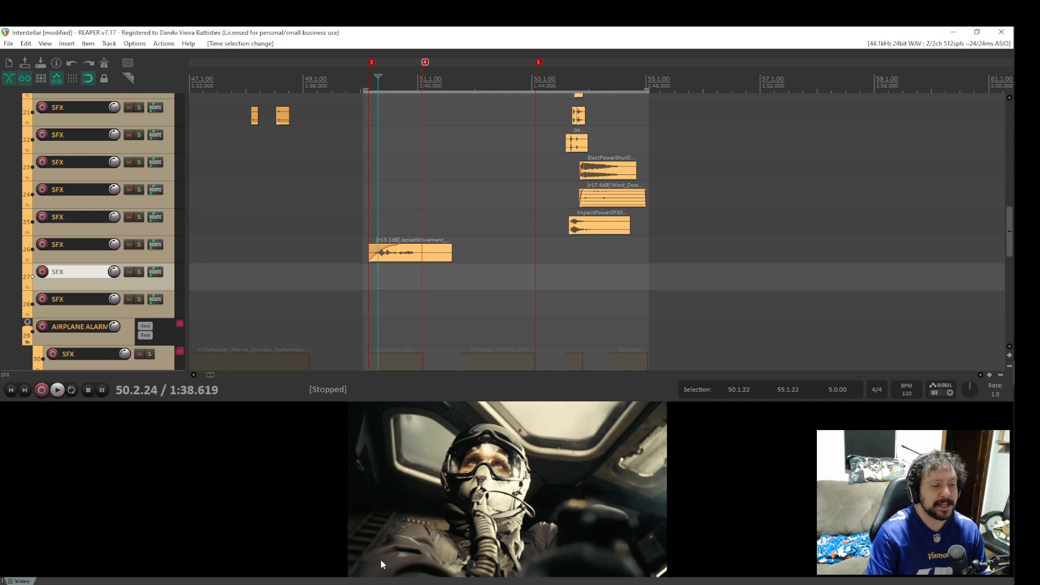
# Solo the jacket movement sound on track 26 and play it twice from 50.1.58.
pyautogui.click(139, 244)
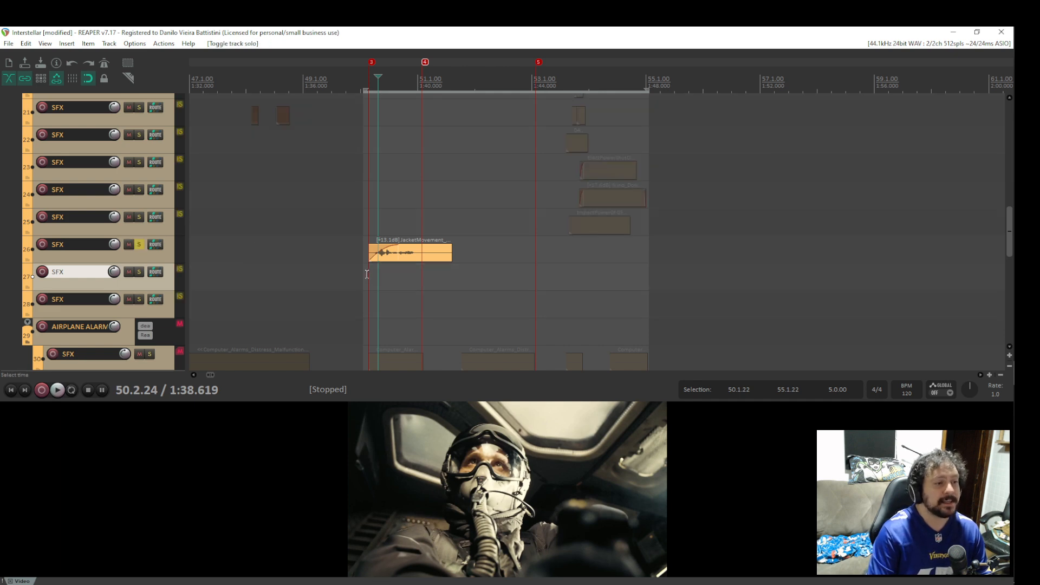
pyautogui.click(364, 281)
pyautogui.press('space')
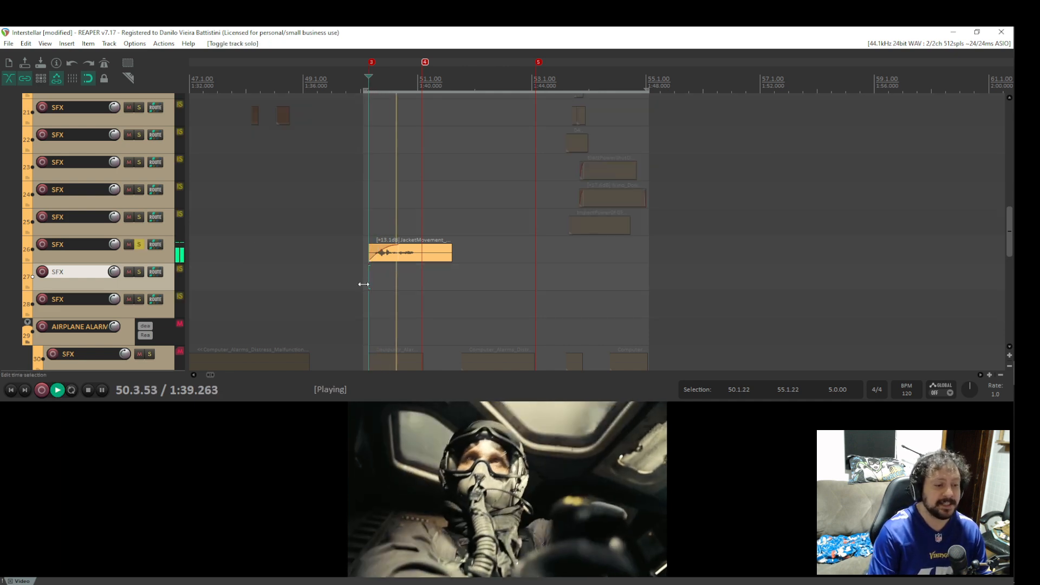
pyautogui.press('space')
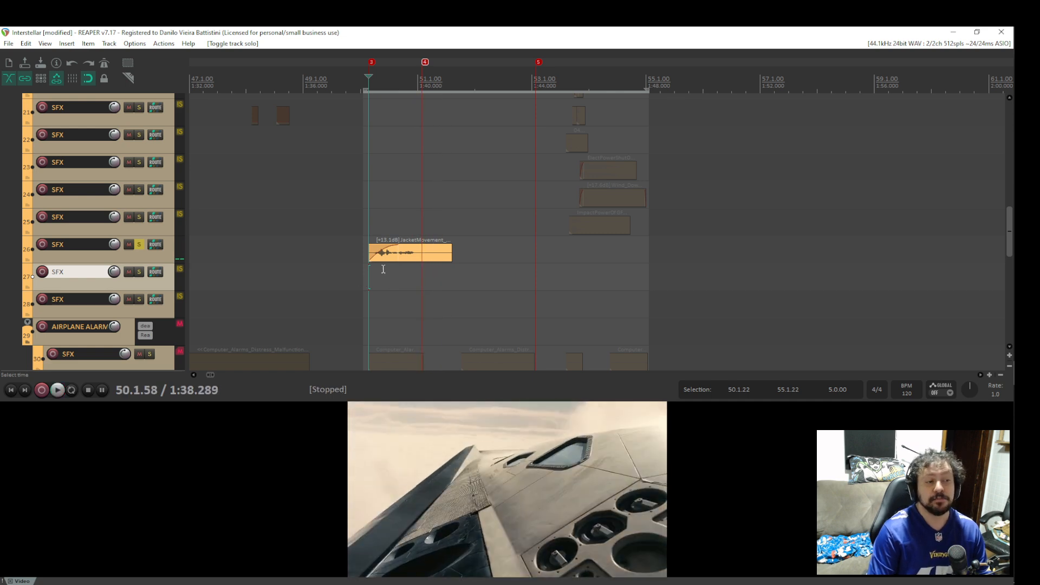
pyautogui.press('space')
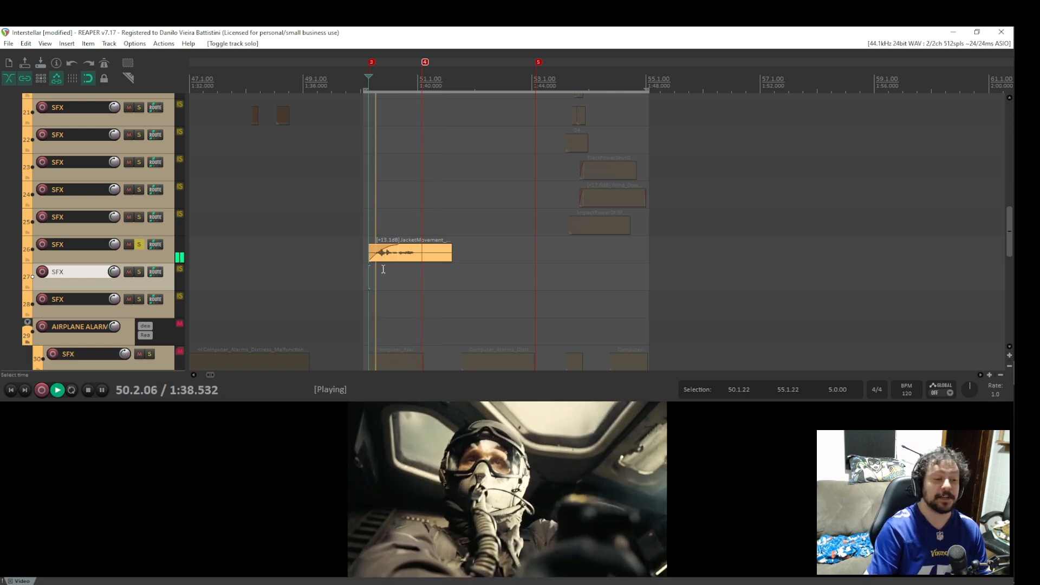
pyautogui.press('space')
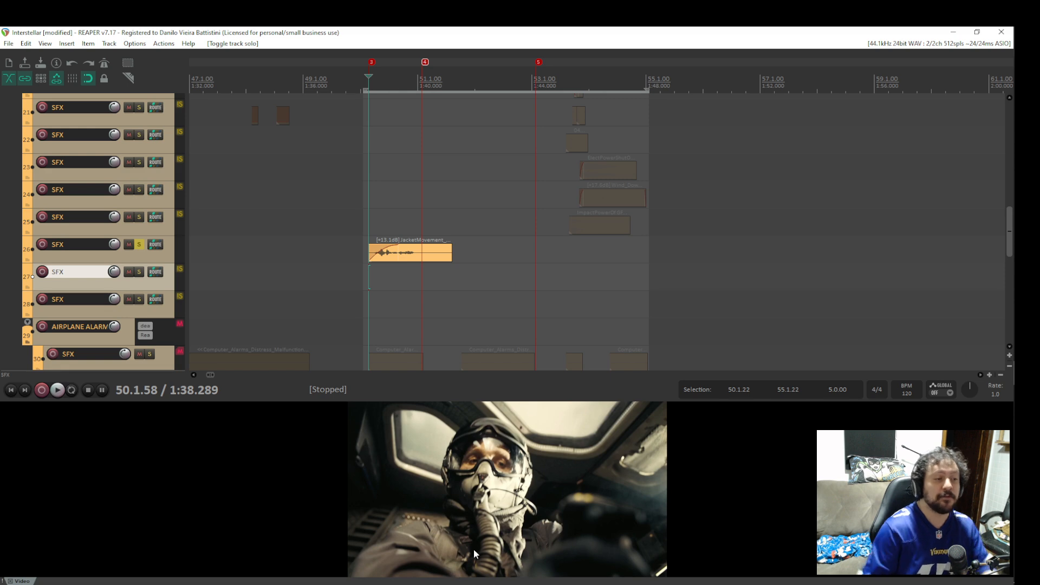
# Unsolo track 26 and play the jacket movement together with all SFX layers from 50.1.58.
pyautogui.click(142, 245)
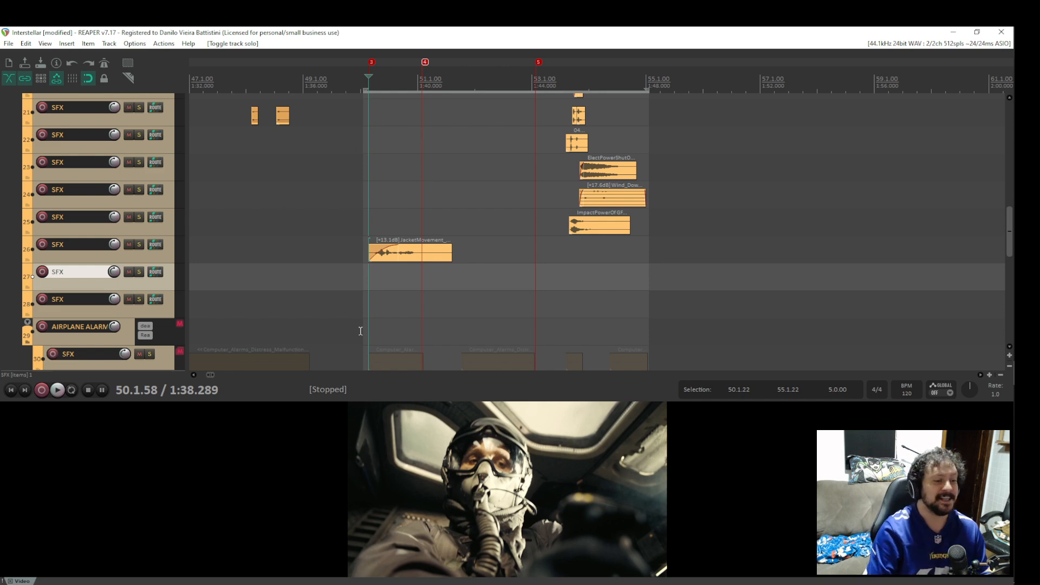
pyautogui.press('space')
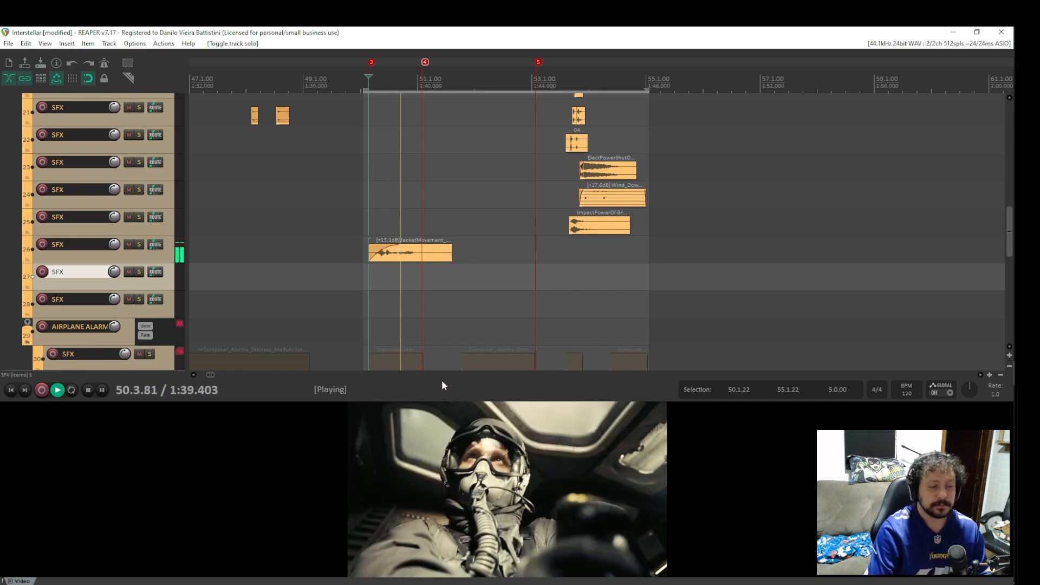
pyautogui.press('space')
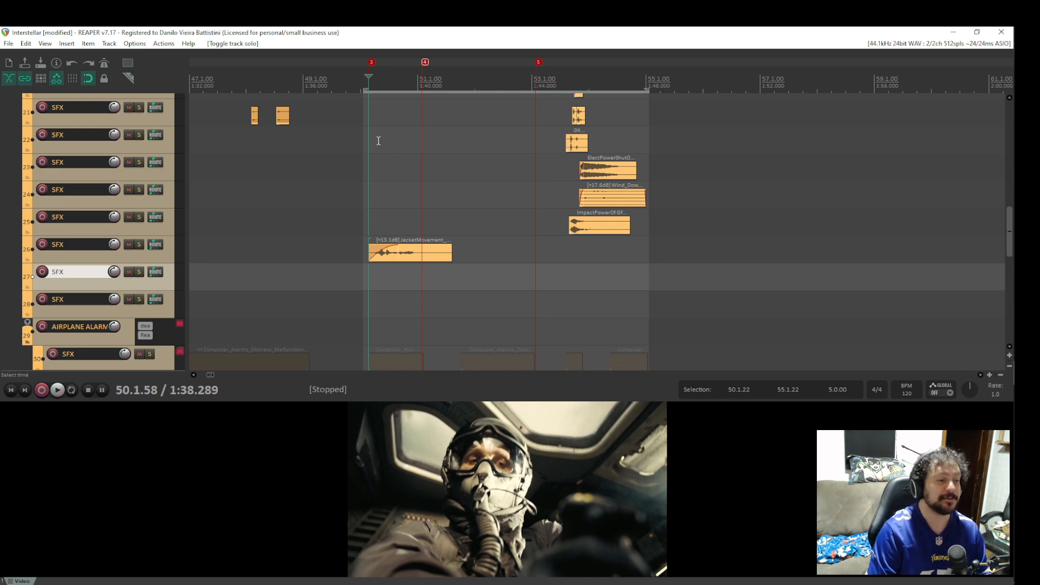
pyautogui.moveTo(415, 200); pyautogui.dragTo(347, 183)
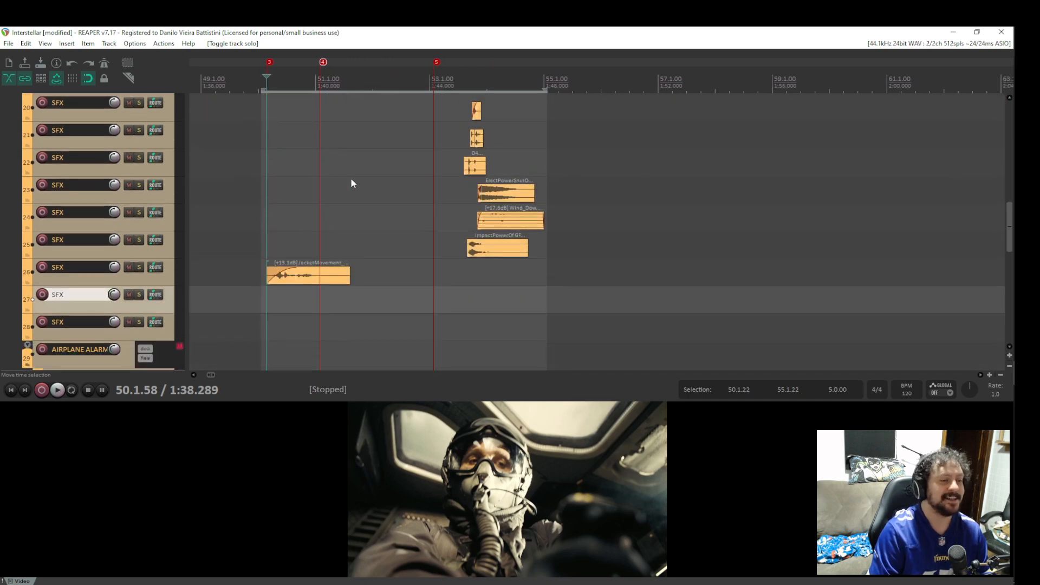
# Play the full mix from 50.1.58 up to the short SFX clips after marker 5.
pyautogui.press('space')
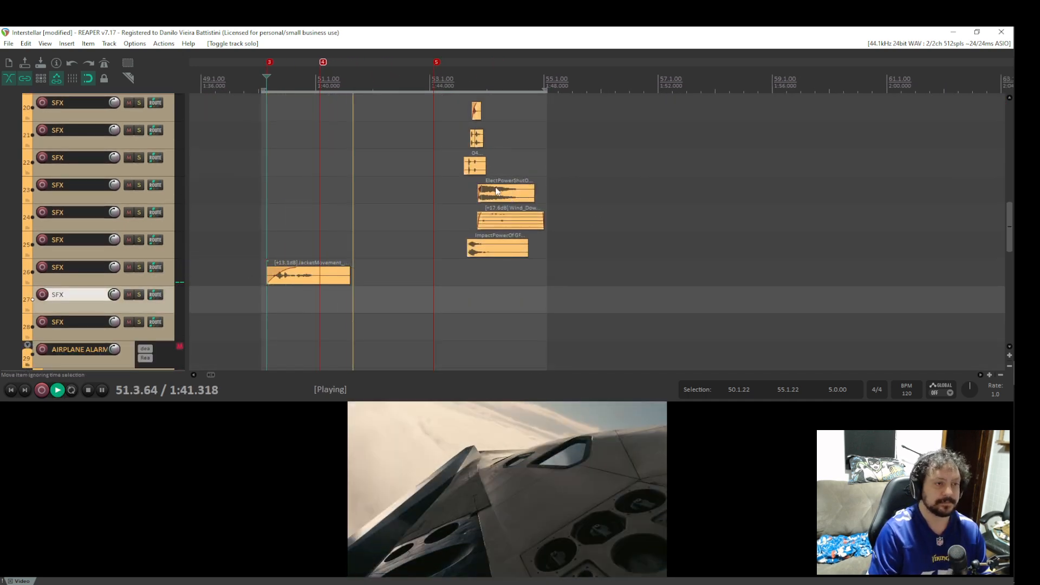
pyautogui.moveTo(523, 179); pyautogui.dragTo(401, 295)
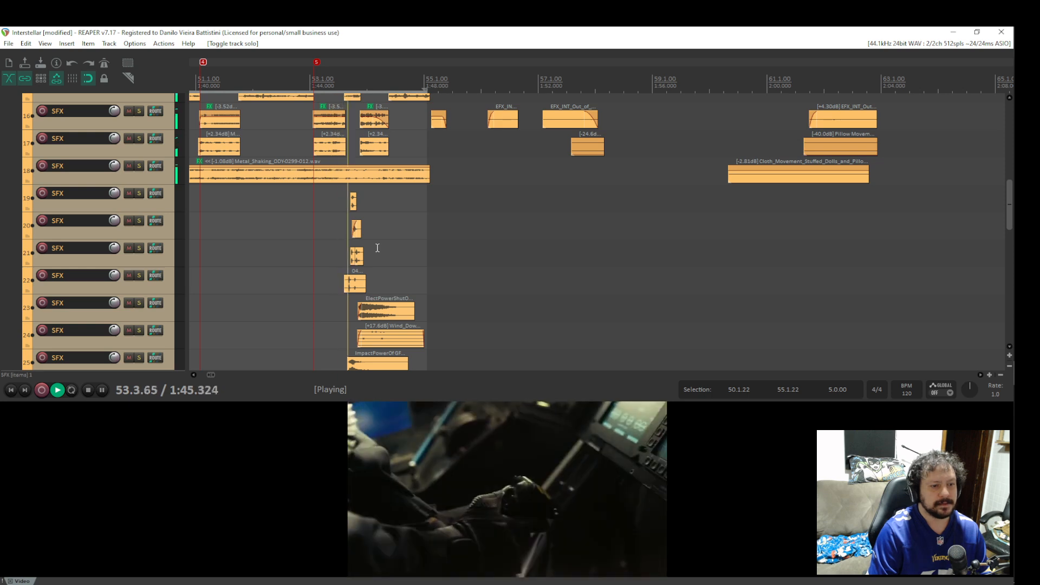
pyautogui.press('space')
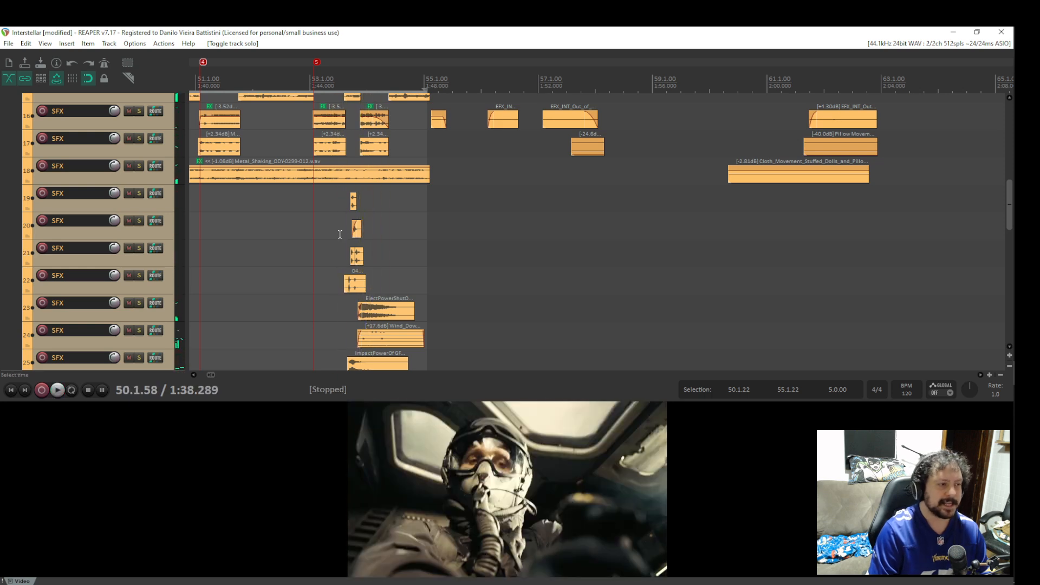
# Place the edit cursor at 53.3.15, just before the lever clips, and solo SFX tracks 19 to 22.
pyautogui.click(341, 225)
pyautogui.click(137, 194)
pyautogui.click(140, 222)
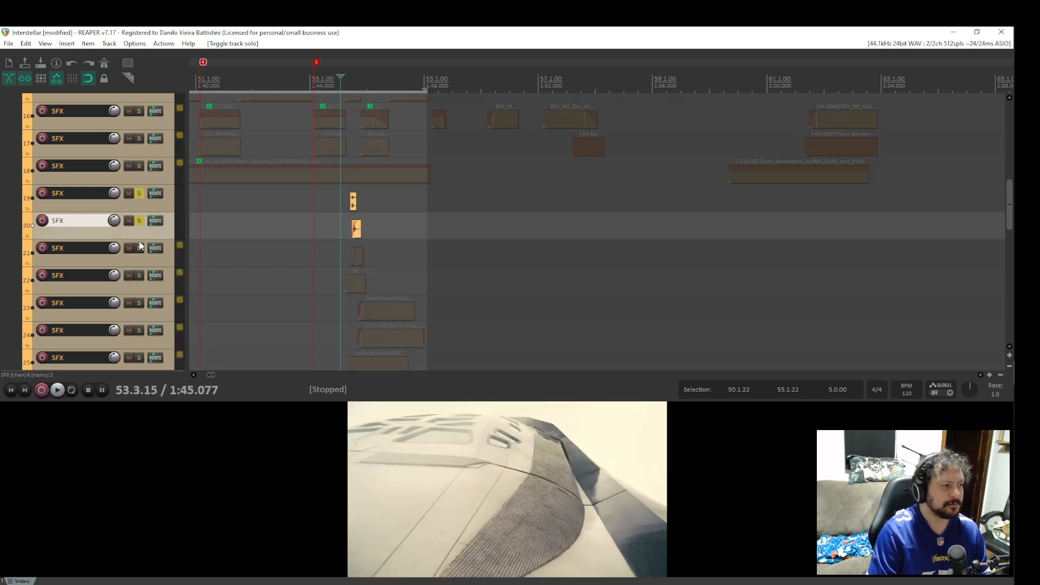
pyautogui.click(140, 276)
pyautogui.scroll(3, 444, 278)
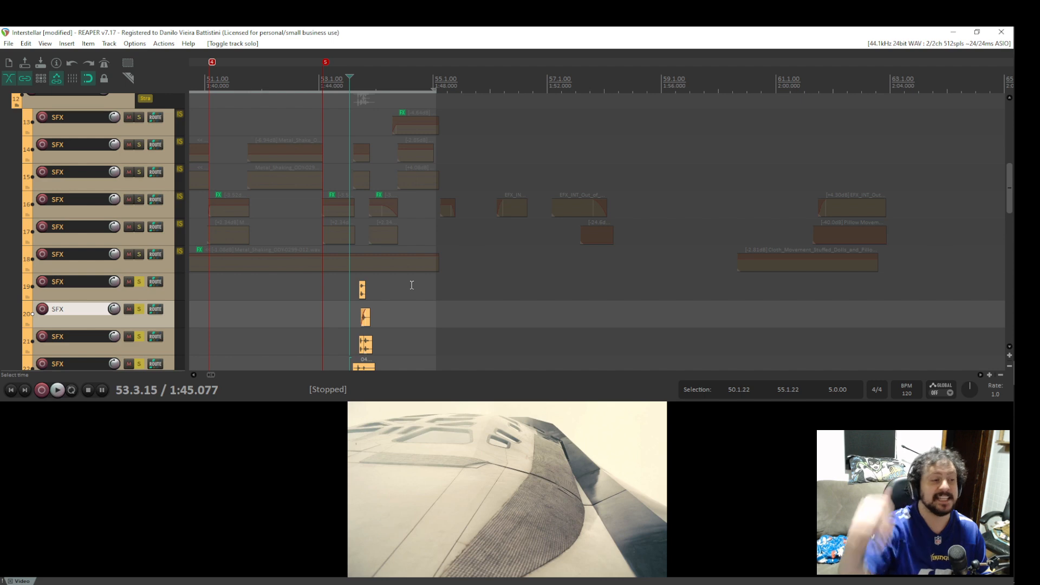
# Play the four soloed SFX tracks repeatedly from 53.3.15 to hear the layered sounds together.
pyautogui.press('space')
pyautogui.press('space')
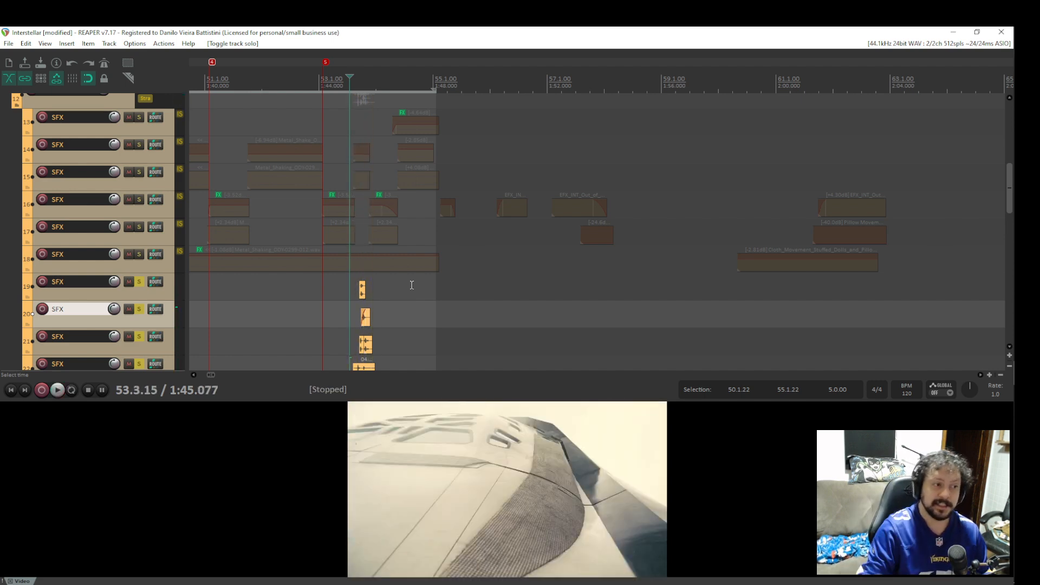
pyautogui.press('space')
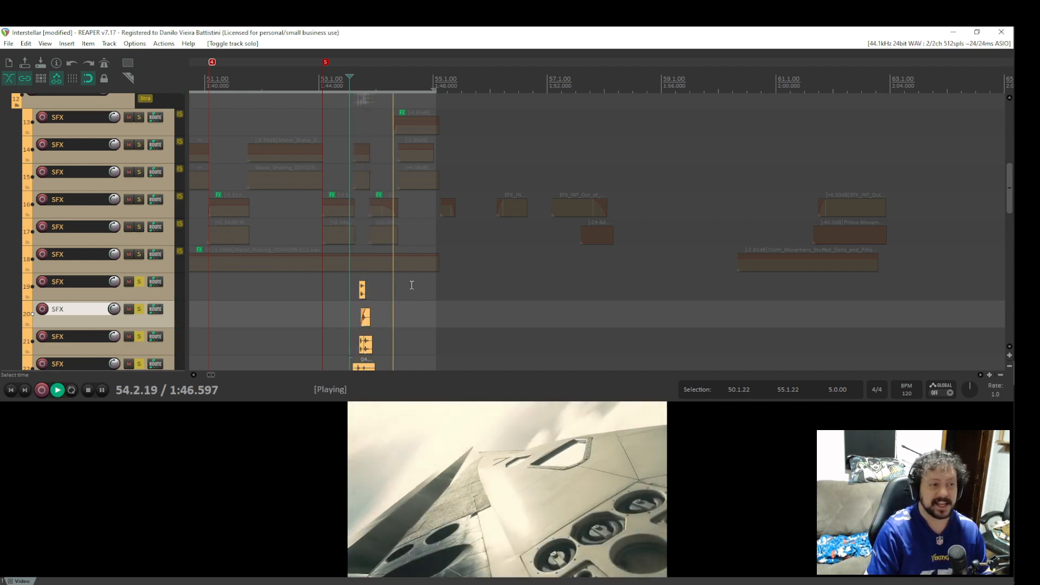
pyautogui.press('space')
pyautogui.scroll(-3, 423, 318)
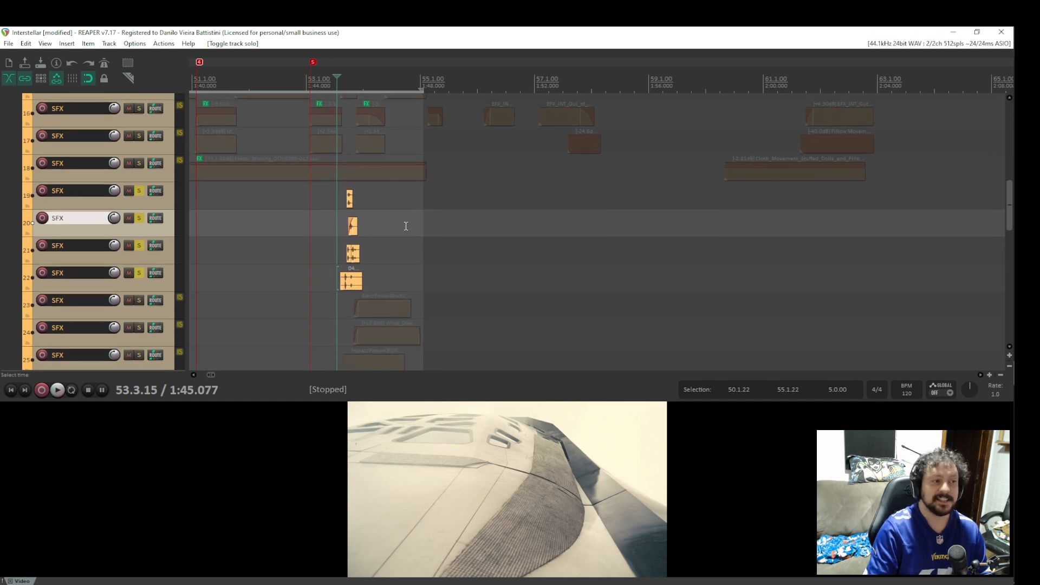
pyautogui.press('space')
pyautogui.press('space')
pyautogui.press('space')
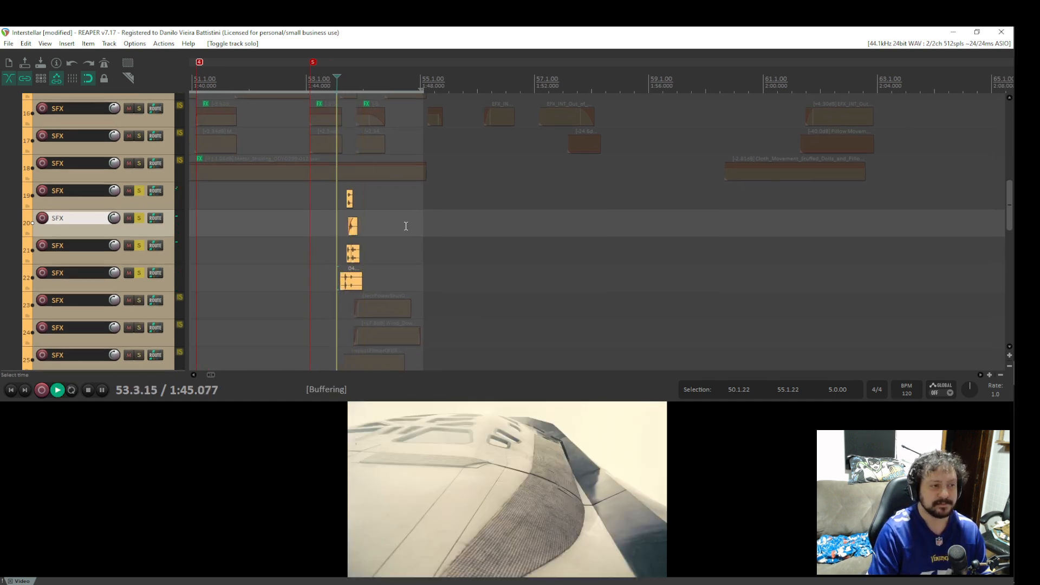
pyautogui.press('space')
pyautogui.press('space')
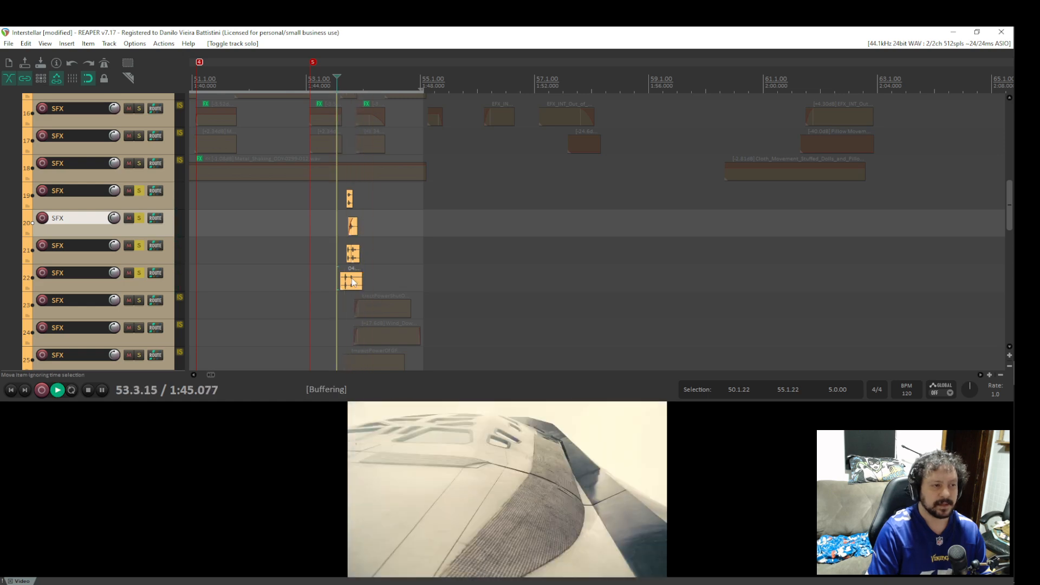
pyautogui.press('space')
# Play the soloed layers from inside the 0430411.wav clip on track 22, starting at 53.3.75 and again at 53.3.62.
pyautogui.scroll(5, 352, 282)
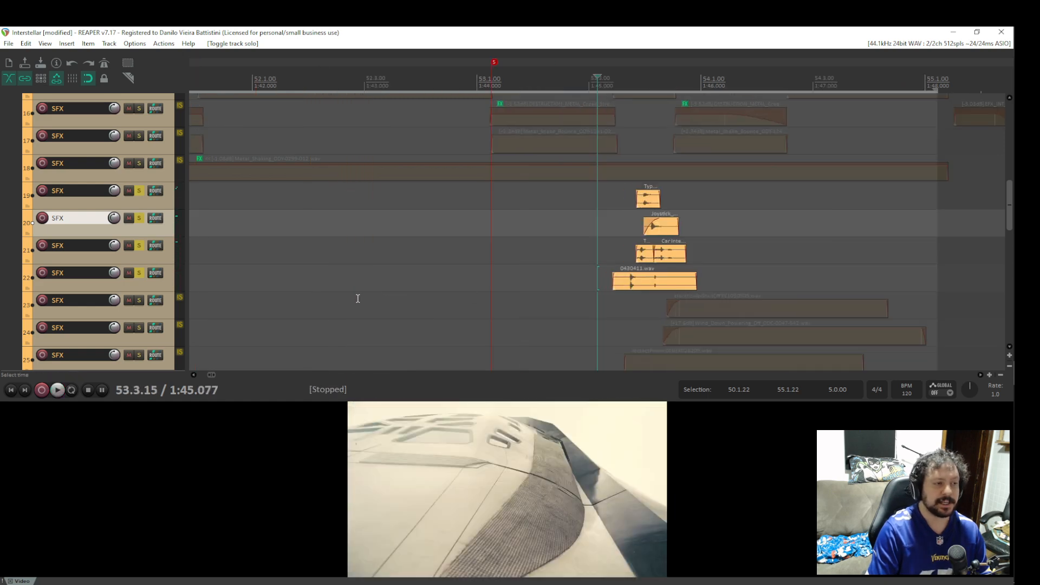
pyautogui.click(645, 281)
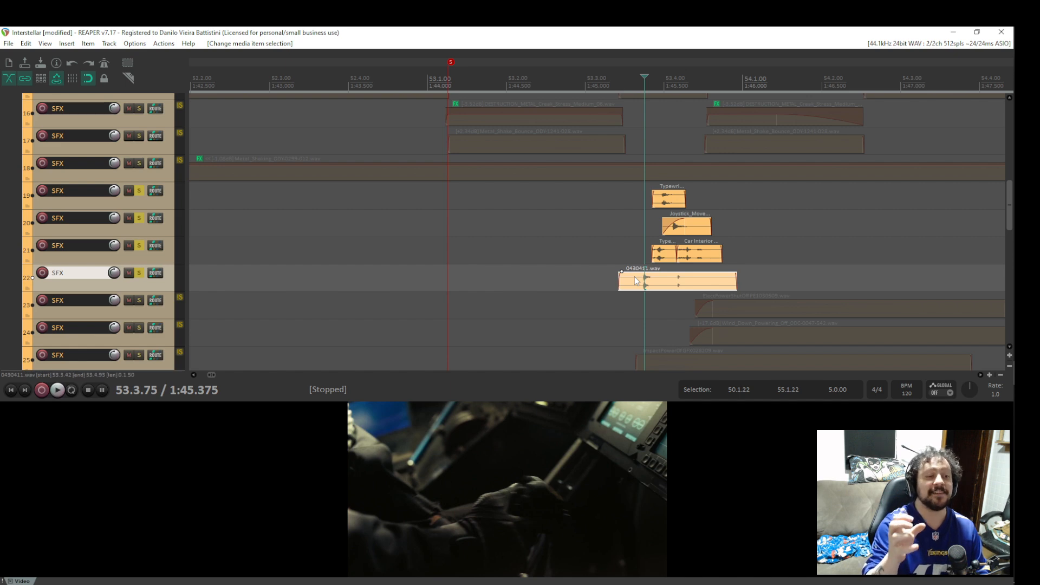
pyautogui.press('space')
pyautogui.press('space')
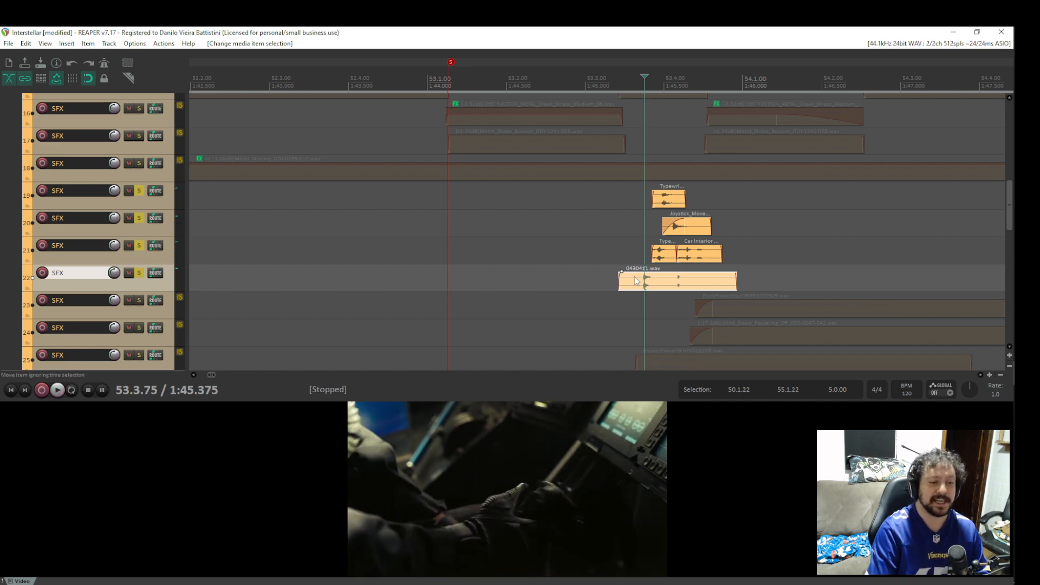
pyautogui.press('space')
pyautogui.press('space')
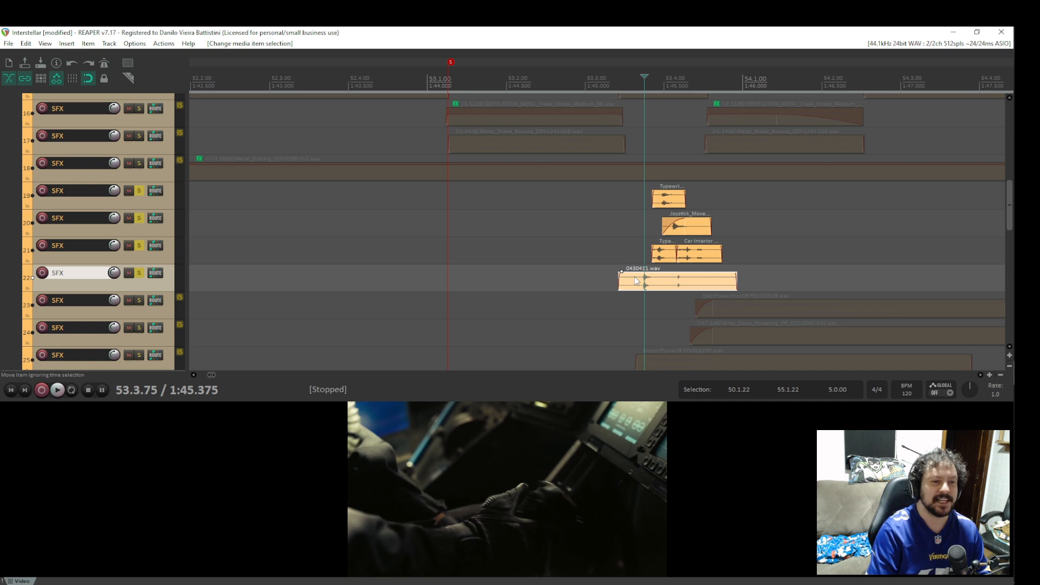
pyautogui.click(635, 277)
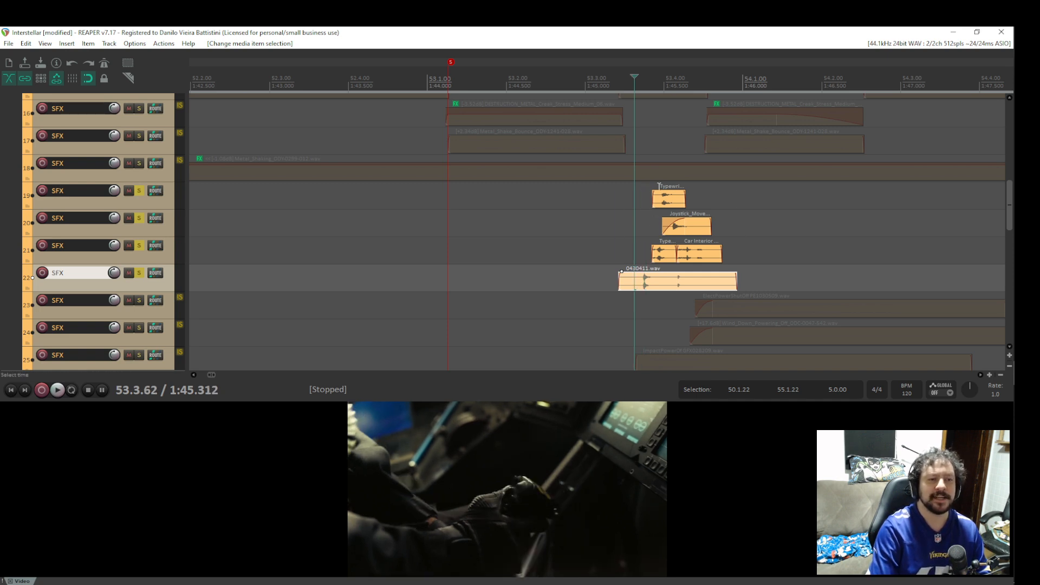
pyautogui.press('space')
pyautogui.press('space')
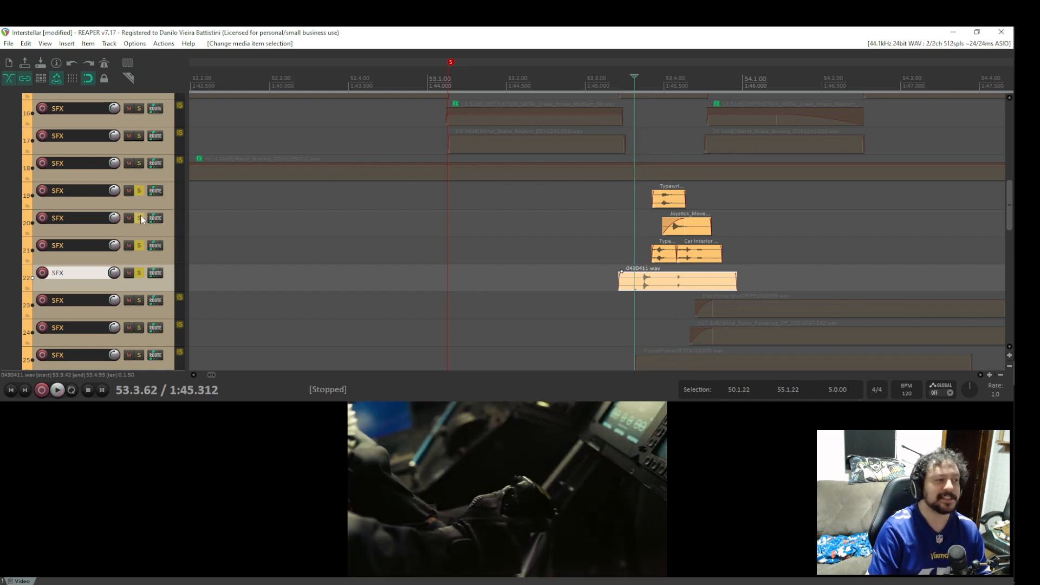
# Remove the solo from SFX tracks 20, 21 and 22 so only track 19 remains soloed.
pyautogui.click(140, 218)
pyautogui.click(139, 246)
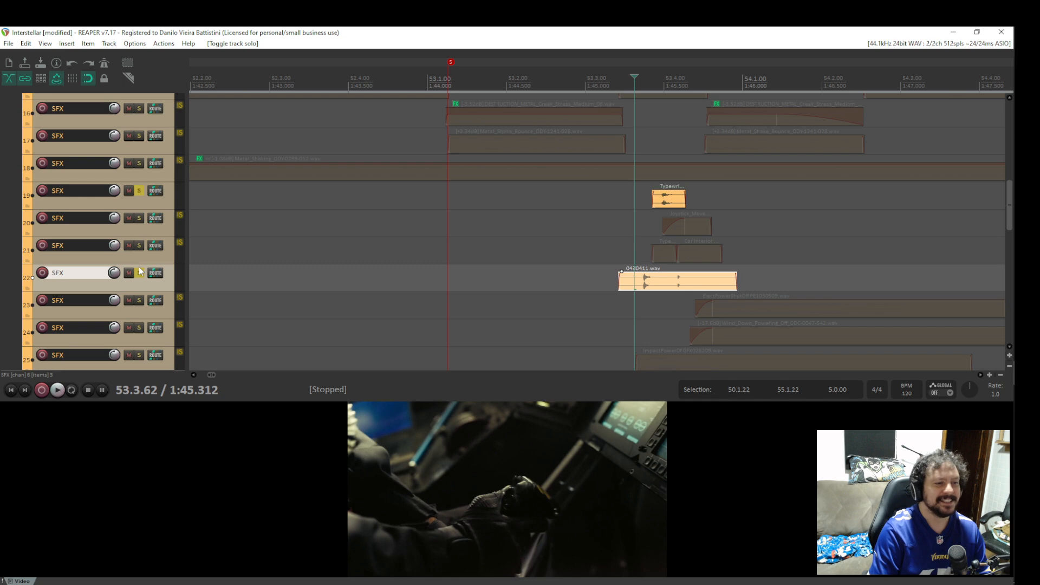
pyautogui.click(140, 273)
# Play the Typewriter Shift Button Release clip on track 19 repeatedly from 53.3.62 against the video.
pyautogui.press('space')
pyautogui.press('space')
pyautogui.press('space')
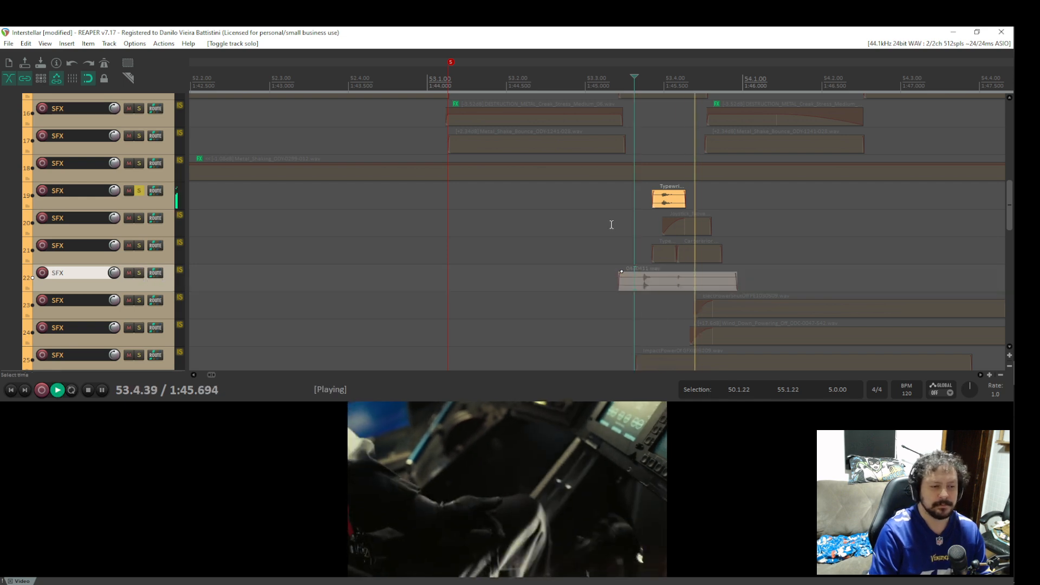
pyautogui.press('space')
pyautogui.press('space')
pyautogui.press('space')
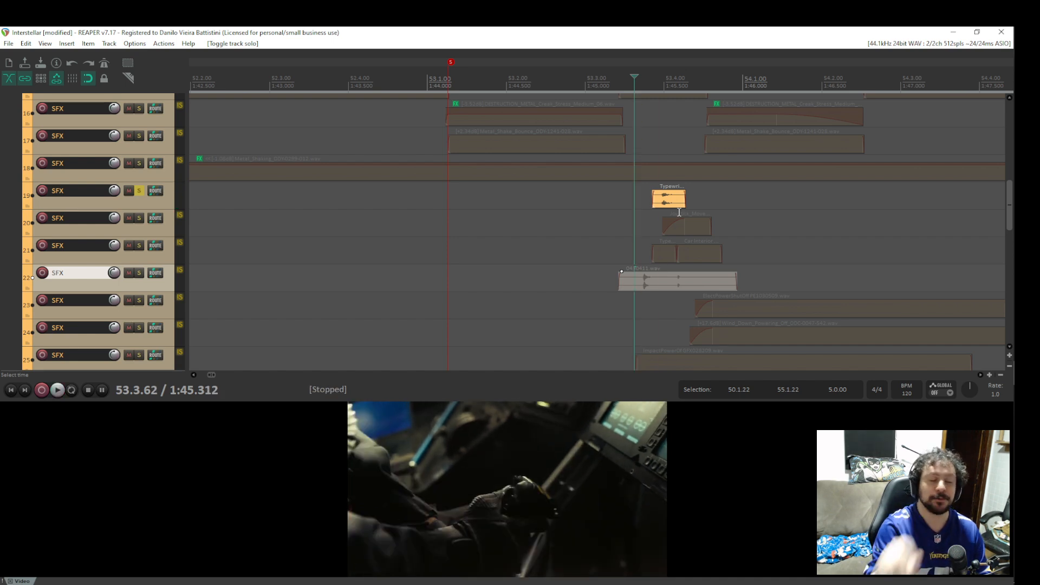
pyautogui.scroll(3, 674, 211)
pyautogui.scroll(4, 688, 217)
pyautogui.press('space')
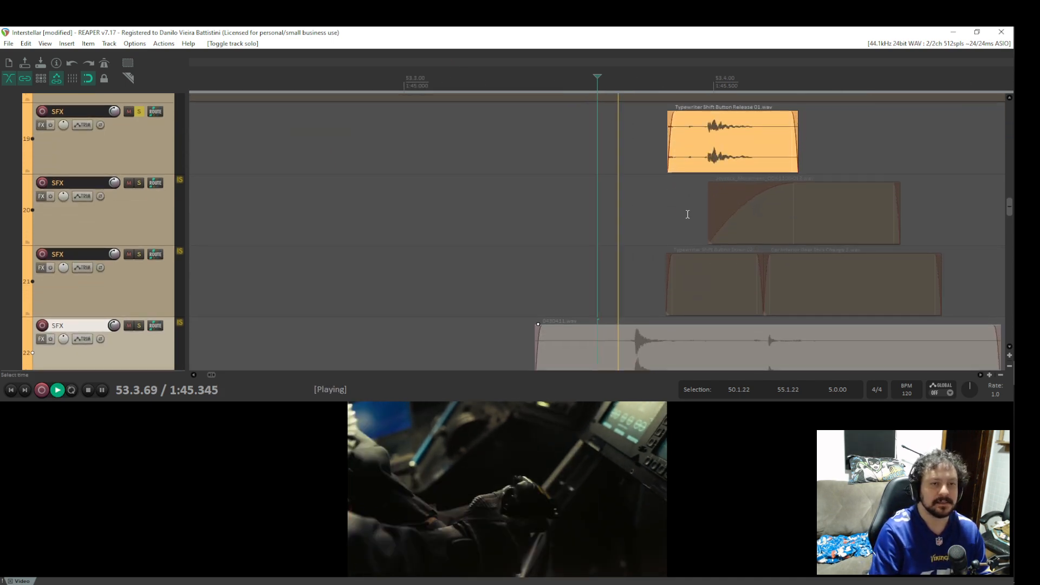
pyautogui.press('space')
pyautogui.press('space')
pyautogui.press('space')
pyautogui.press('space')
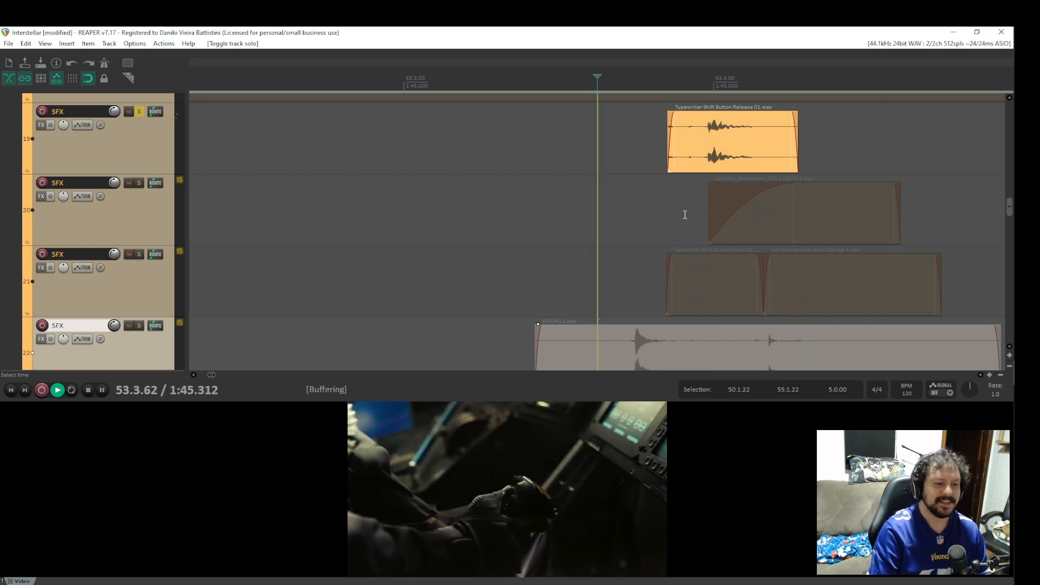
pyautogui.press('space')
pyautogui.press('space')
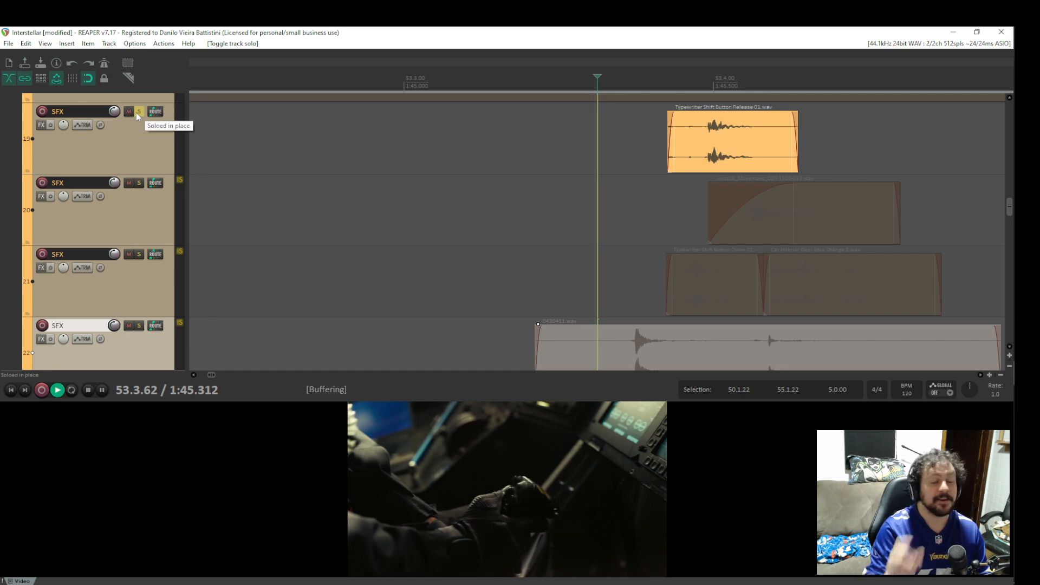
pyautogui.press('space')
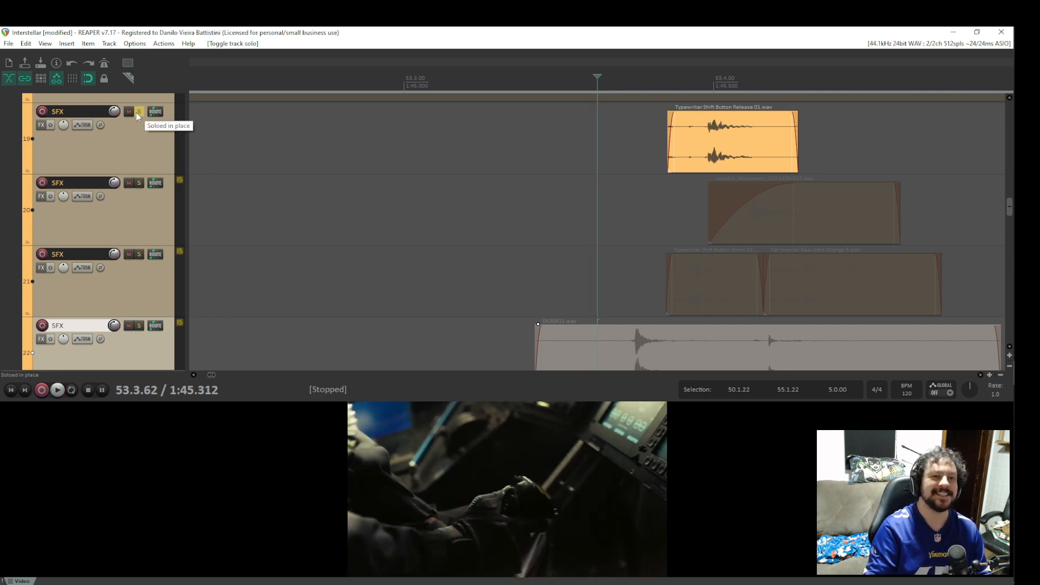
# Switch the solo from track 19 to track 20 and play its Joystick_Movement clip repeatedly from 53.3.62.
pyautogui.click(136, 113)
pyautogui.click(142, 186)
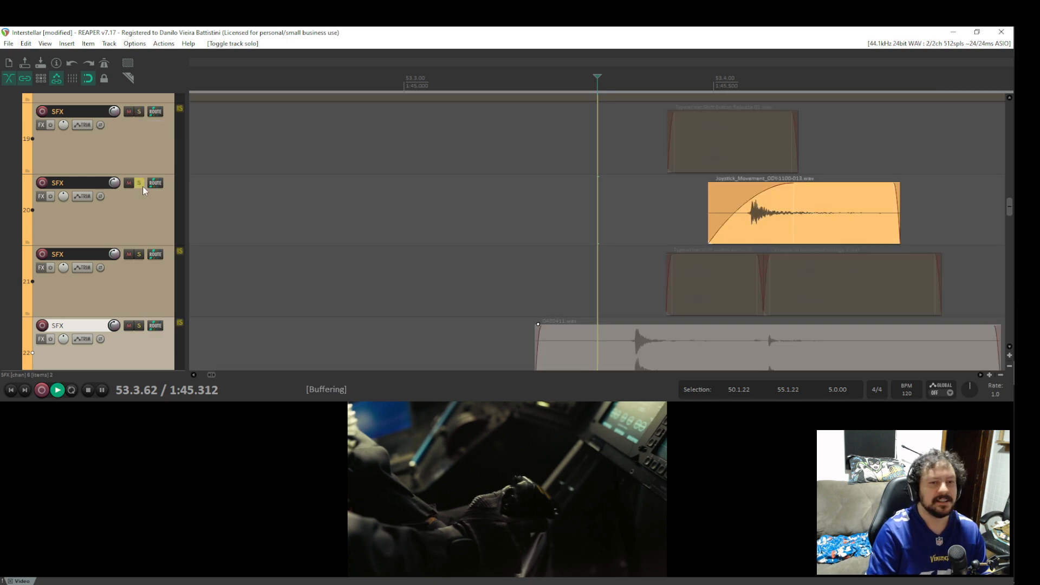
pyautogui.press('space')
pyautogui.press('space')
pyautogui.press('space')
pyautogui.press('space')
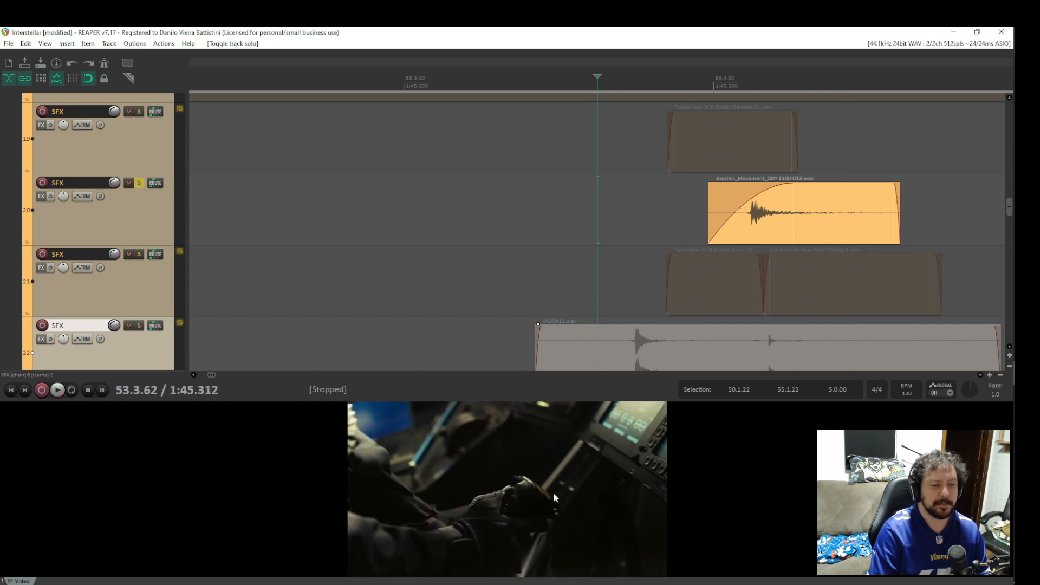
pyautogui.press('space')
pyautogui.press('space')
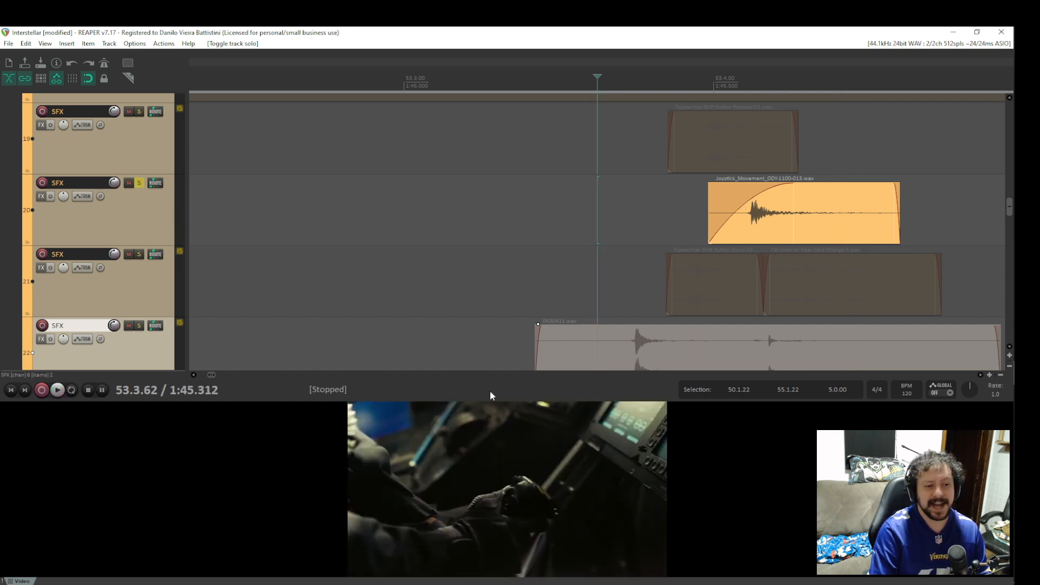
pyautogui.press('space')
pyautogui.press('space')
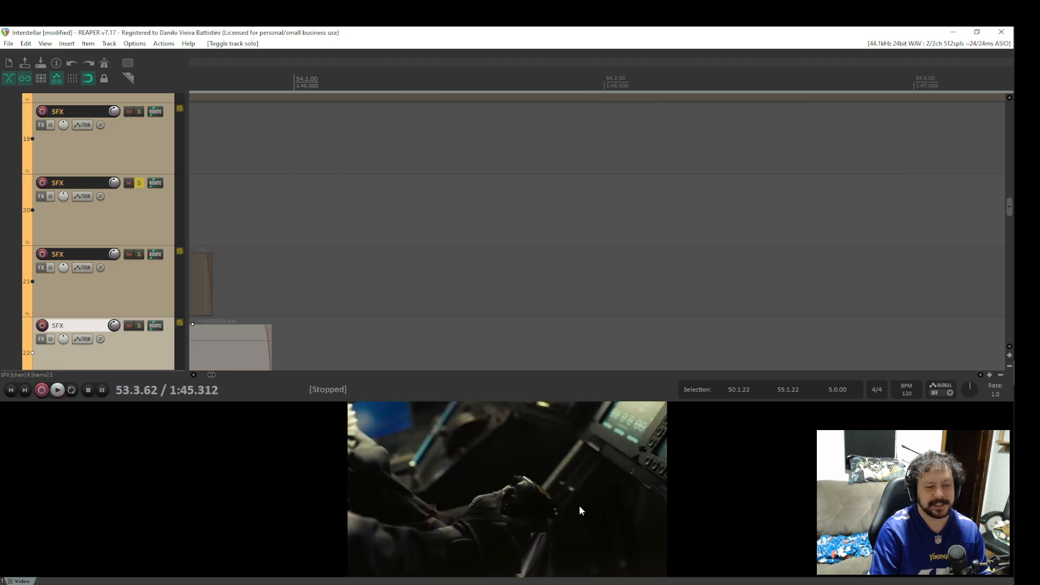
pyautogui.press('space')
pyautogui.press('space')
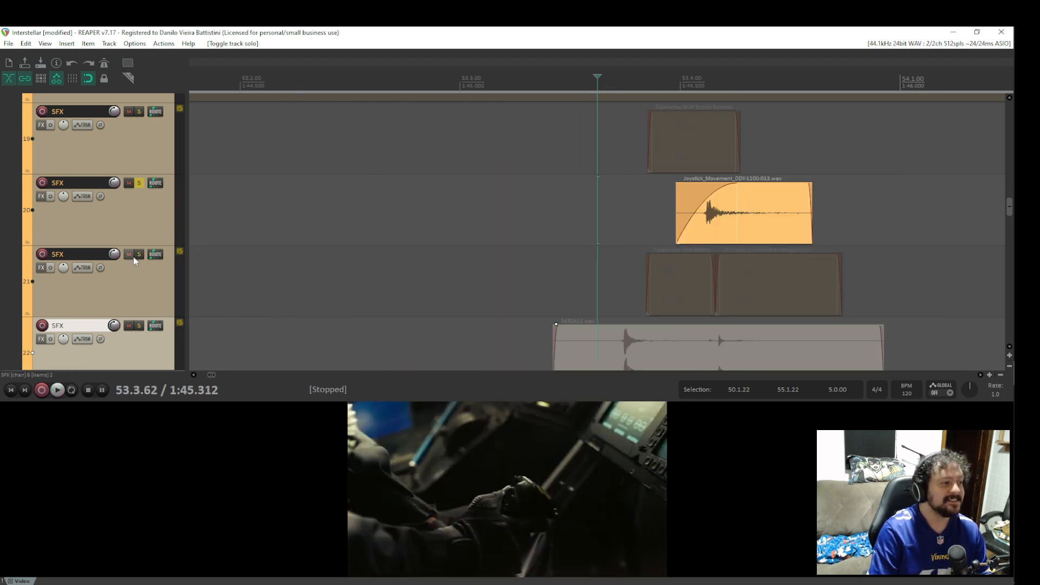
# Switch the solo from track 20 to track 21 and play its typewriter and gear stick clips from 53.3.62 and 53.3.75.
pyautogui.click(139, 254)
pyautogui.click(140, 183)
pyautogui.press('space')
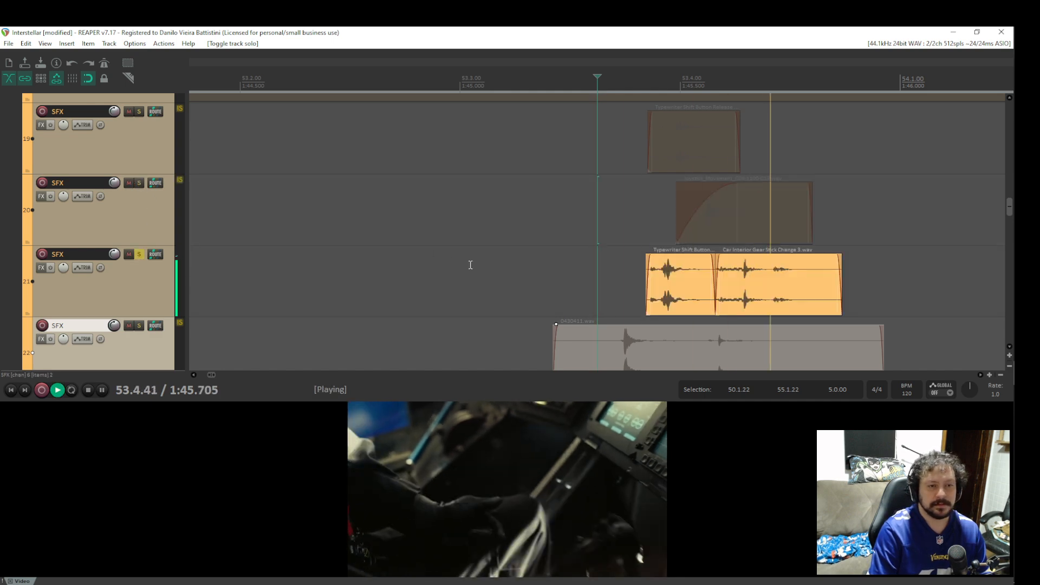
pyautogui.press('space')
pyautogui.click(625, 286)
pyautogui.press('space')
pyautogui.press('space')
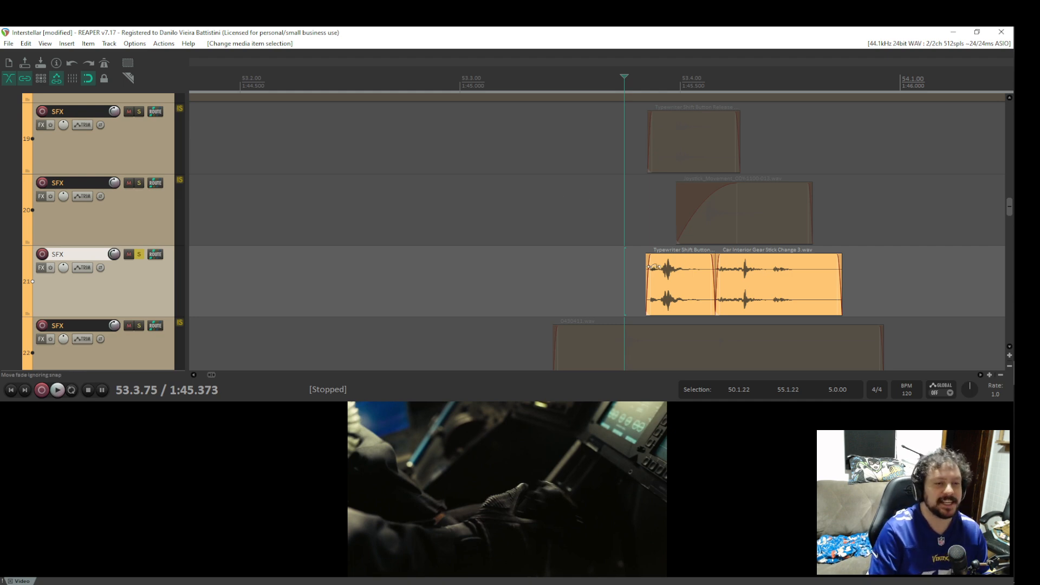
pyautogui.press('space')
pyautogui.press('space')
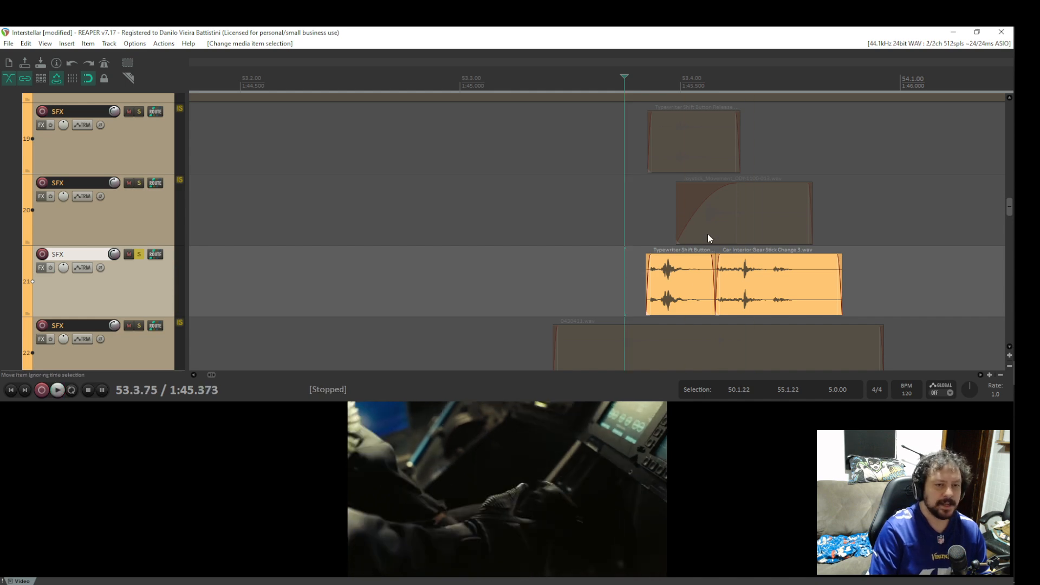
# Place the cursor on the joystick clip's hit at 53.4.14 and play soloed track 21 repeatedly from there.
pyautogui.click(711, 200)
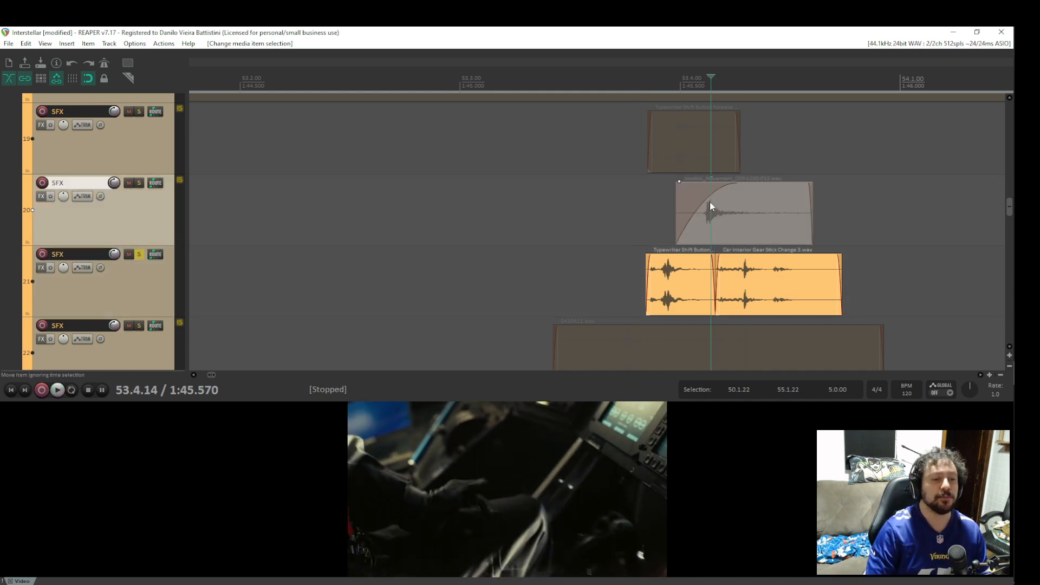
pyautogui.press('space')
pyautogui.press('space')
pyautogui.press('space')
pyautogui.press('space')
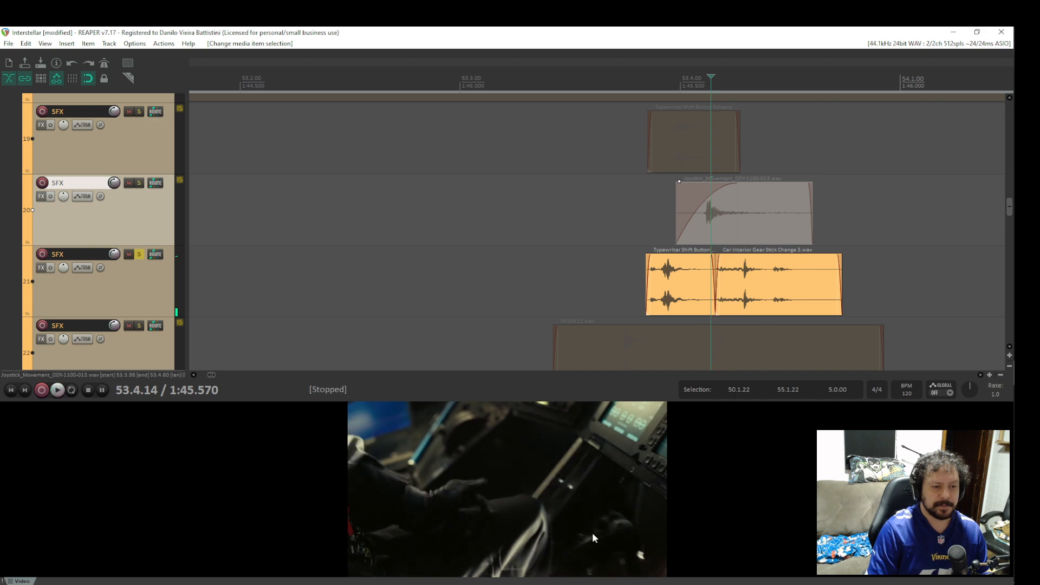
pyautogui.press('space')
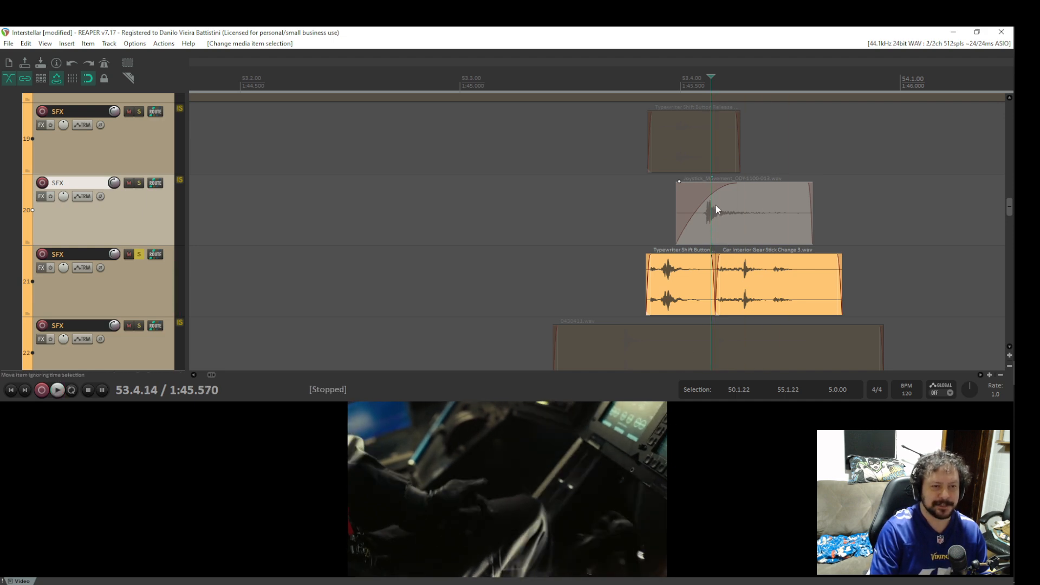
# Play soloed track 21 from 53.3.88, just before the typewriter hit, against the video.
pyautogui.moveTo(716, 206); pyautogui.dragTo(781, 226)
pyautogui.click(654, 216)
pyautogui.press('space')
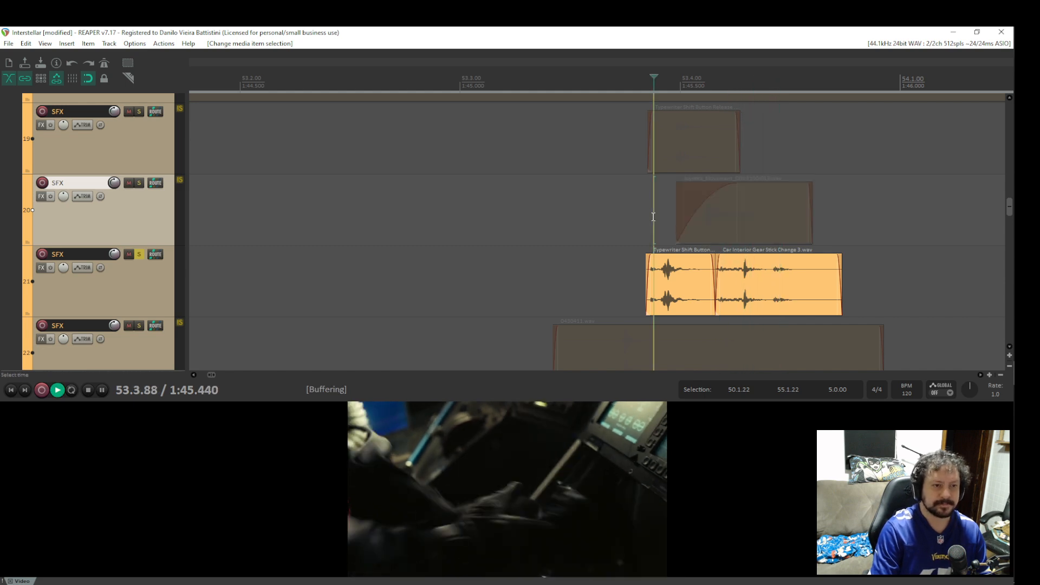
pyautogui.press('space')
# Switch the solo from track 21 to track 22 and play its 0430411.wav clip repeatedly from 53.3.46.
pyautogui.scroll(-2, 384, 286)
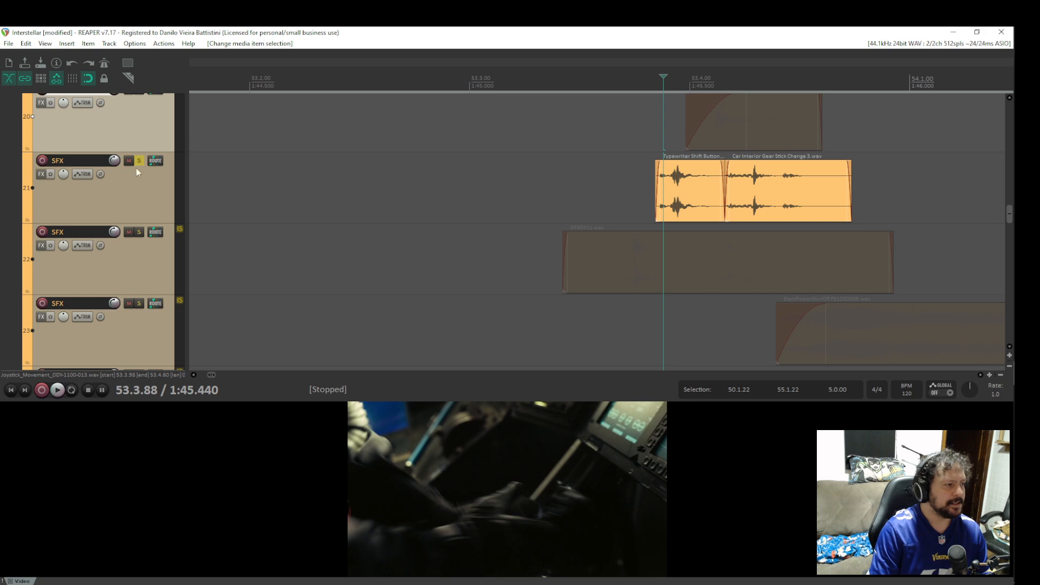
pyautogui.click(139, 161)
pyautogui.click(139, 232)
pyautogui.click(570, 327)
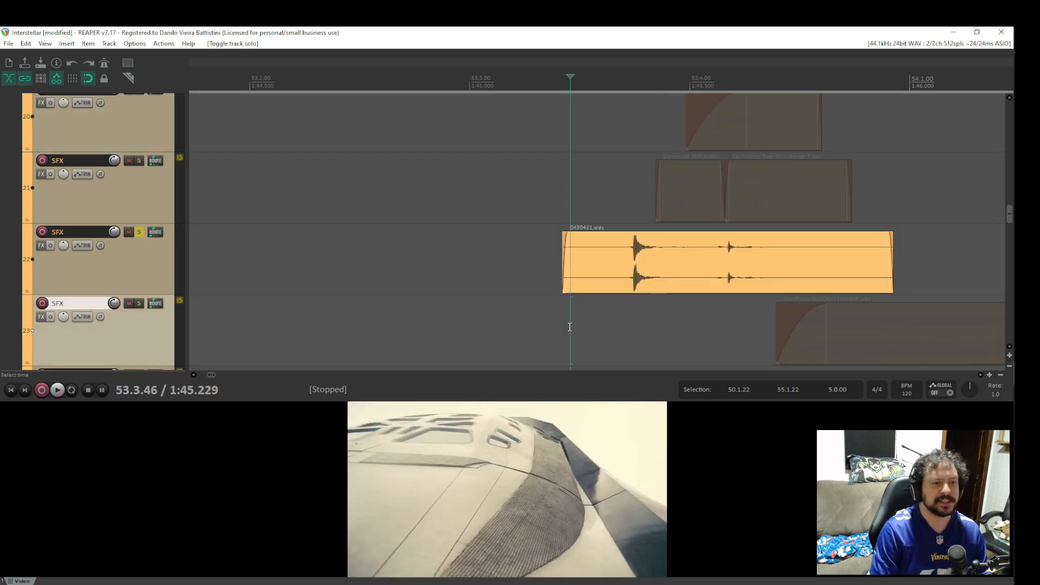
pyautogui.press('space')
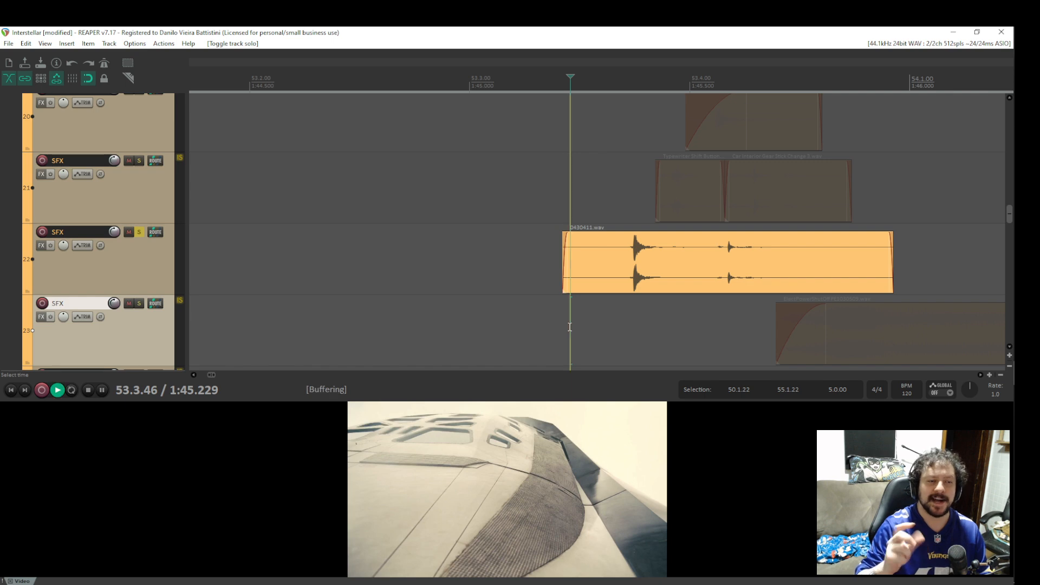
pyautogui.press('space')
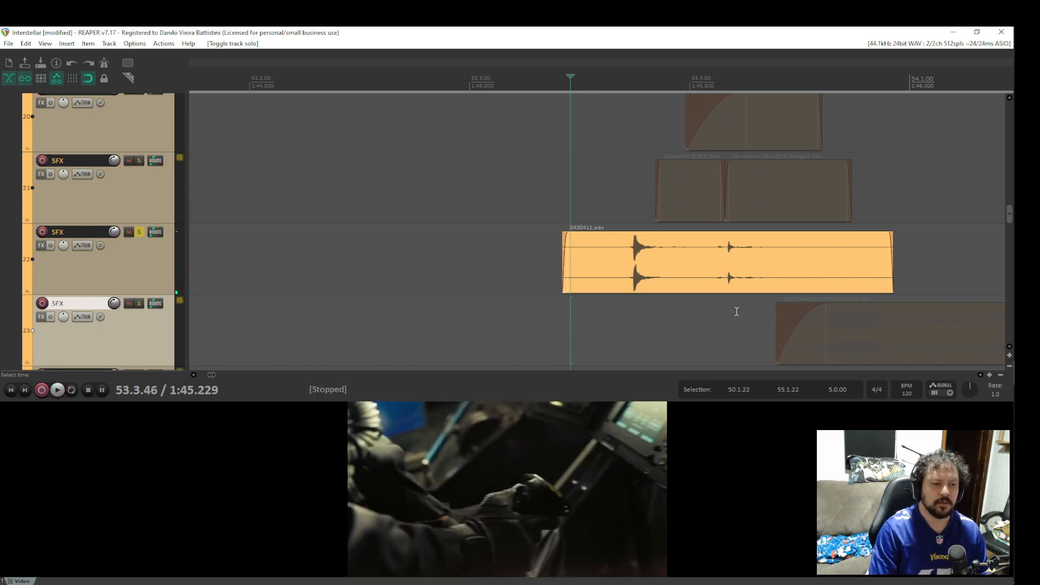
pyautogui.press('space')
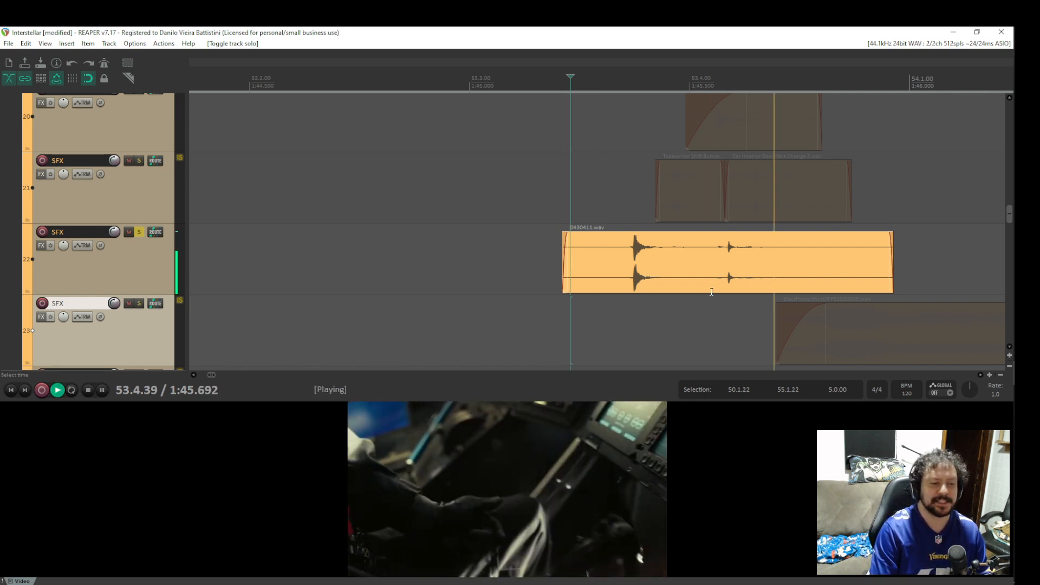
pyautogui.press('space')
pyautogui.press('space')
pyautogui.press('space')
# Place the cursor at 53.4.13, just before the second hit of the track 22 clip, and play repeatedly from there.
pyautogui.click(439, 250)
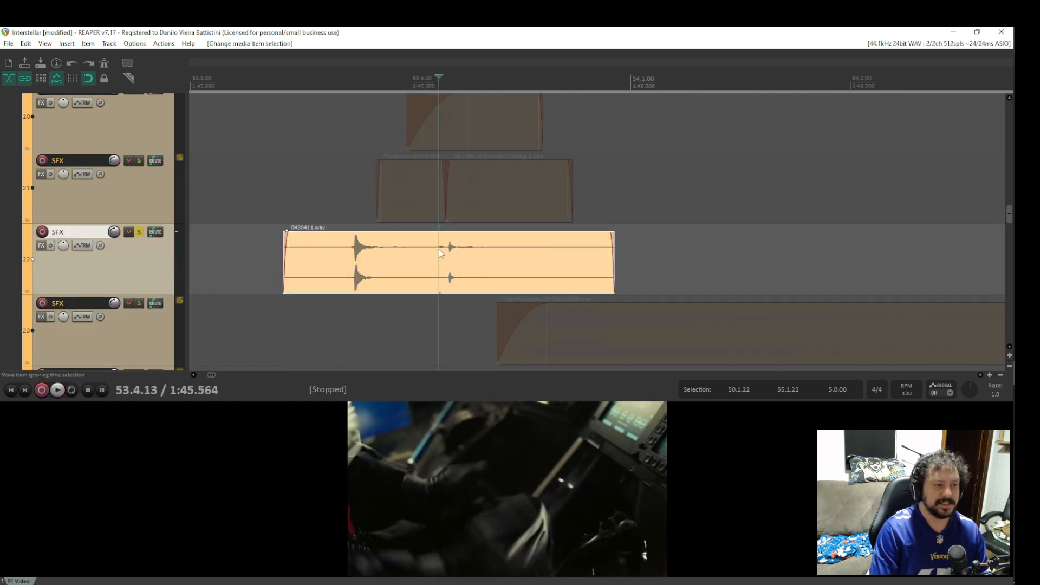
pyautogui.press('space')
pyautogui.press('space')
pyautogui.press('space')
pyautogui.press('space')
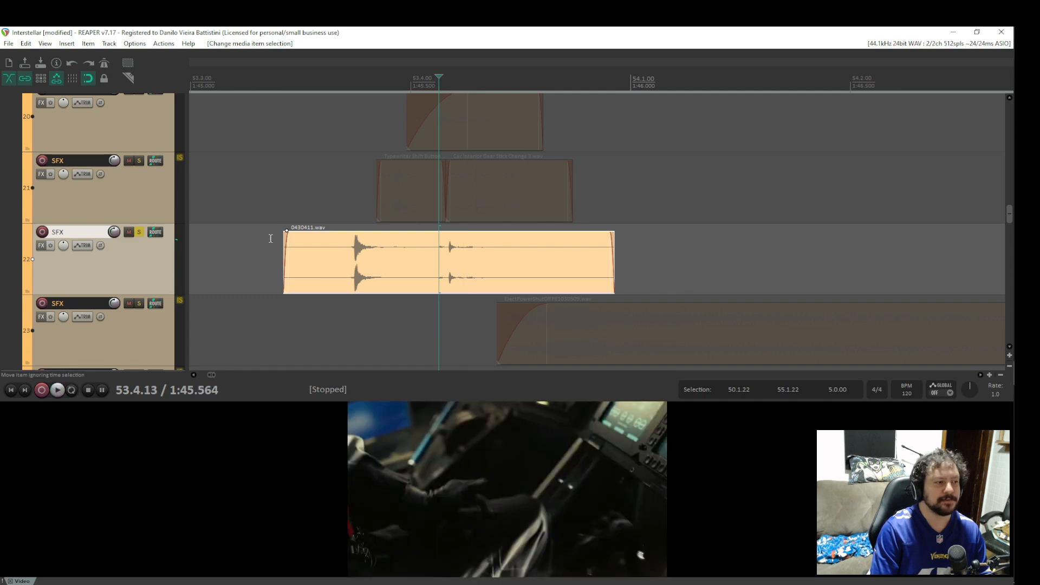
# Add tracks 19, 20 and 21 to the solo and play them together with track 22 from 53.3.34.
pyautogui.moveTo(342, 172); pyautogui.dragTo(384, 258)
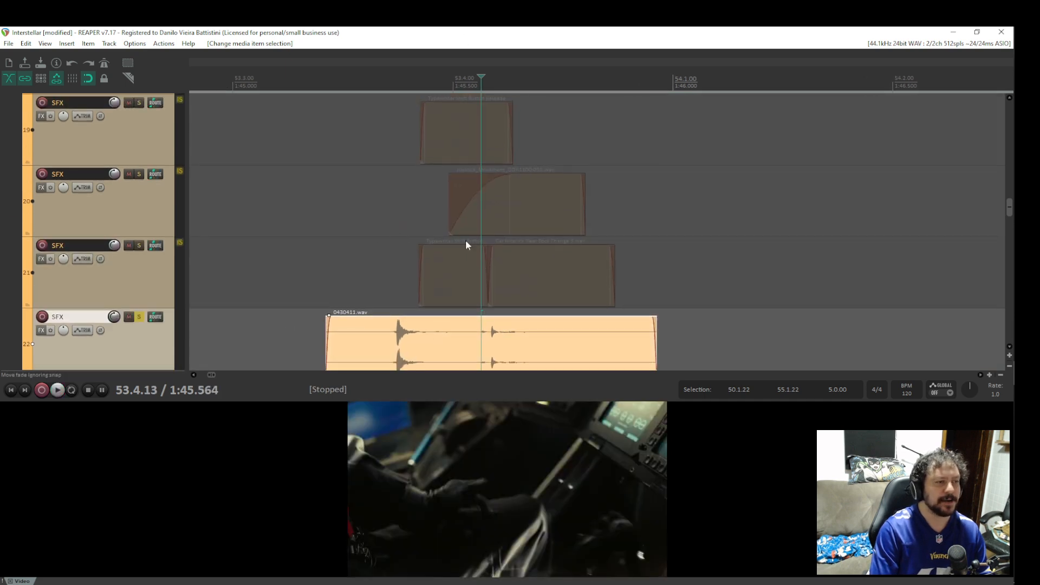
pyautogui.click(140, 102)
pyautogui.click(140, 174)
pyautogui.click(140, 246)
pyautogui.click(306, 260)
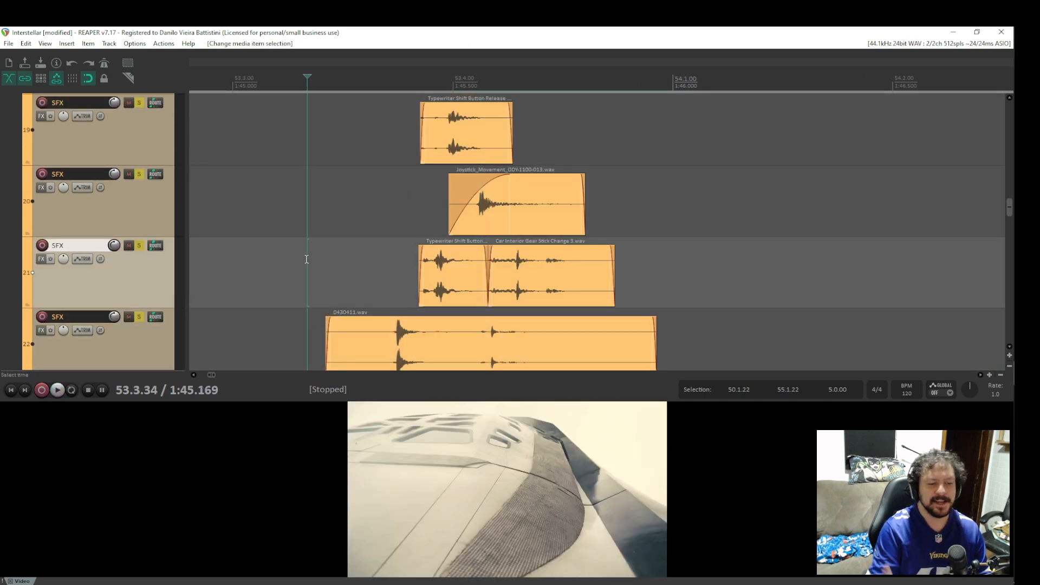
pyautogui.press('space')
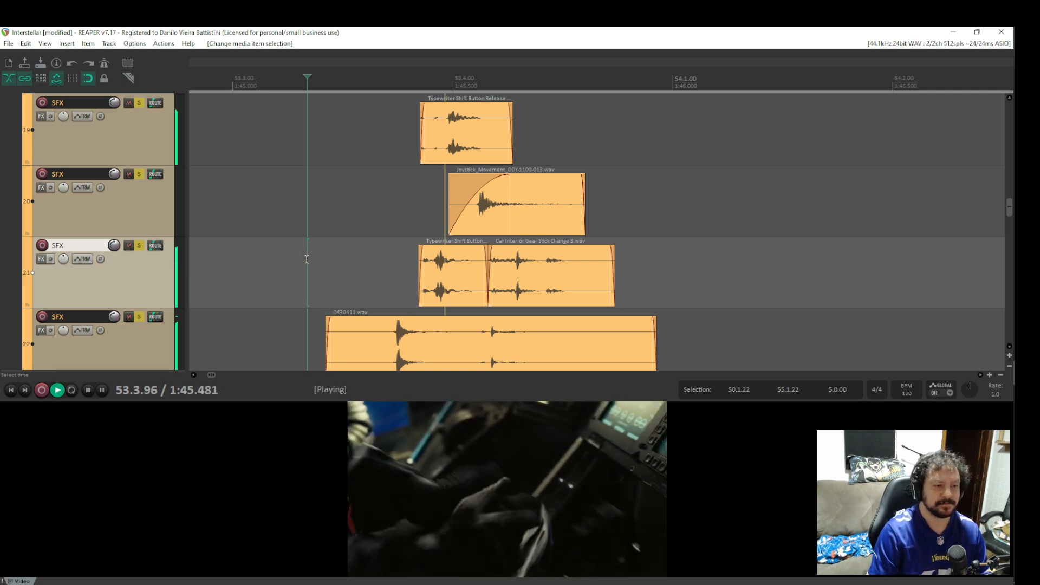
pyautogui.press('space')
# Clear the solo on tracks 19, 20, 21 and 22.
pyautogui.click(140, 102)
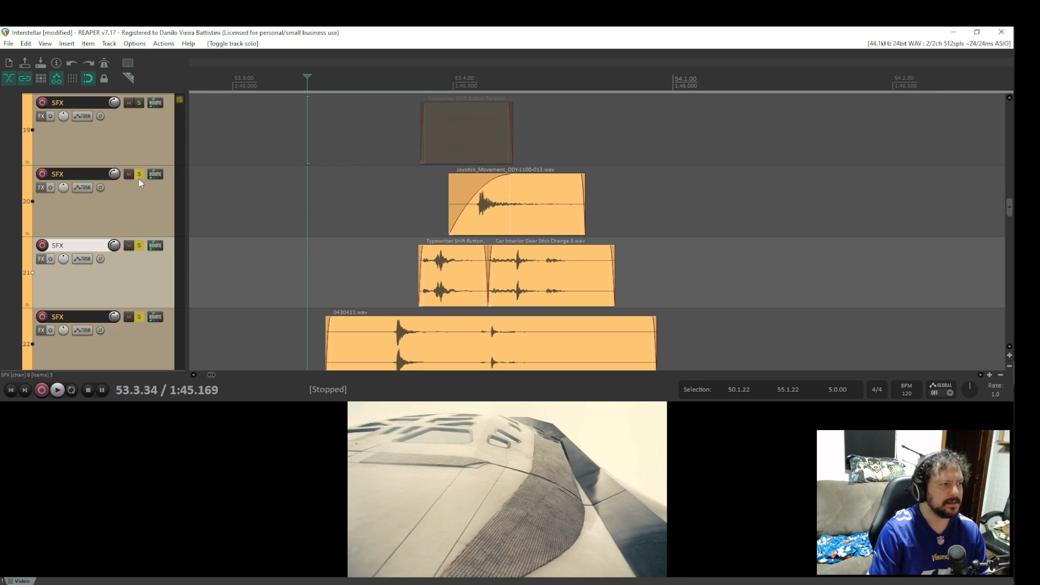
pyautogui.click(139, 174)
pyautogui.click(140, 246)
pyautogui.click(139, 317)
# Solo track 25 and play its impact power clip repeatedly from 53.3.34 against the video.
pyautogui.moveTo(452, 320); pyautogui.dragTo(521, 271)
pyautogui.moveTo(310, 250); pyautogui.dragTo(320, 282)
pyautogui.scroll(-4, 321, 262)
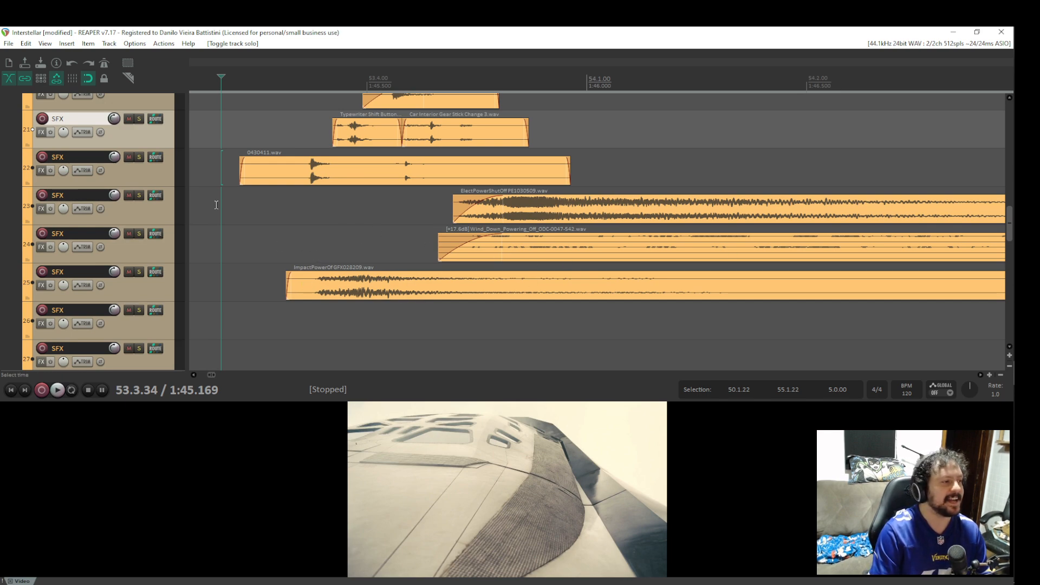
pyautogui.click(140, 272)
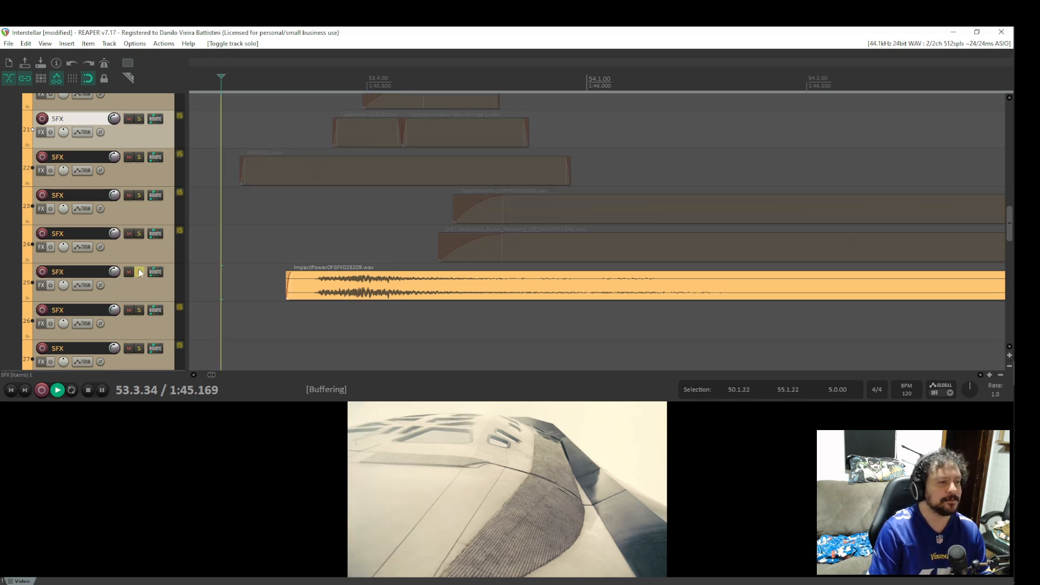
pyautogui.press('space')
pyautogui.press('space')
pyautogui.scroll(-3, 450, 238)
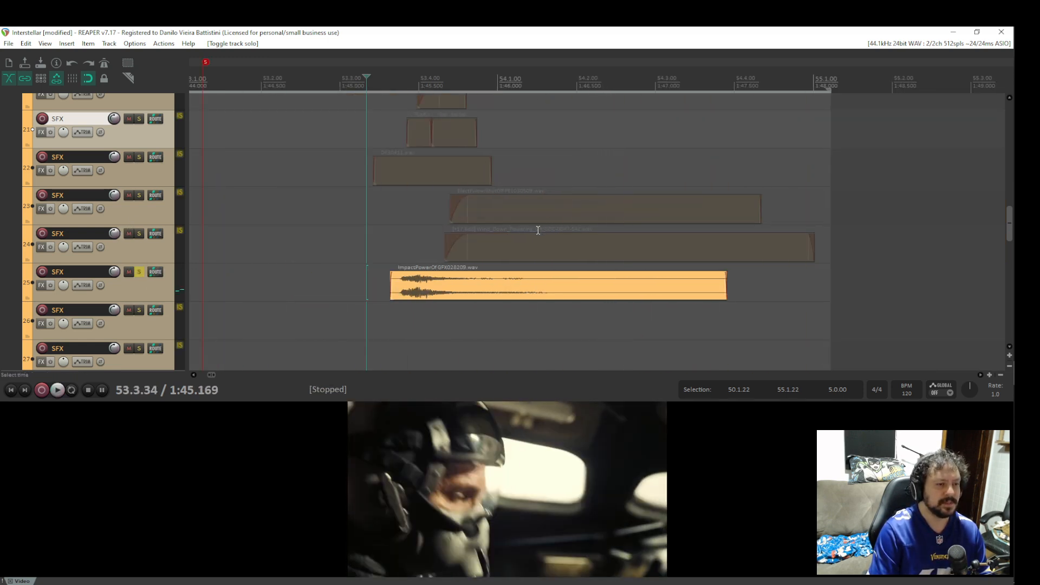
pyautogui.press('space')
pyautogui.press('space')
# Compare video frames around the start of the track 25 impact clip, finishing with the cursor at 53.3.74.
pyautogui.click(408, 240)
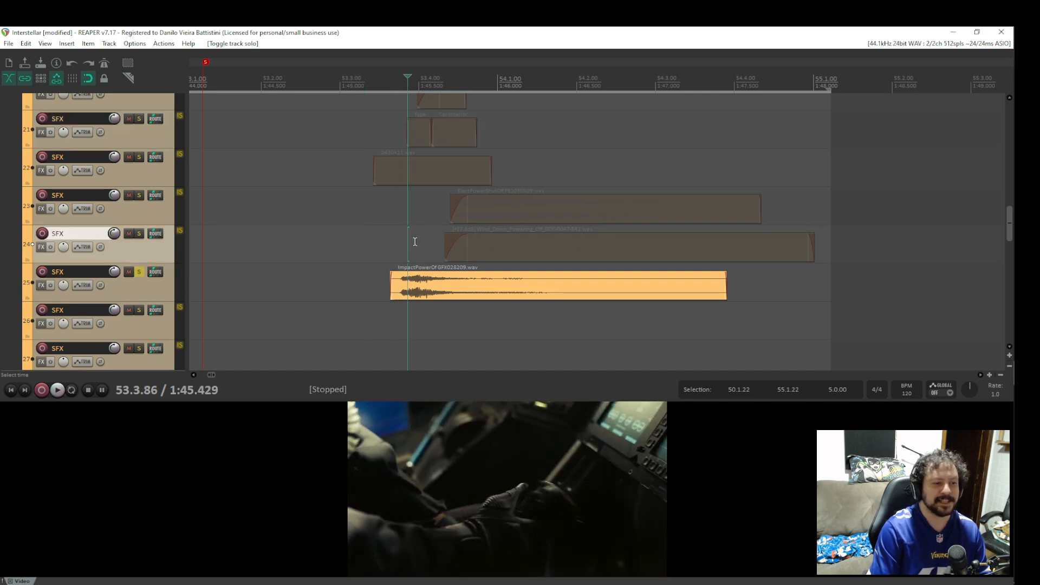
pyautogui.click(420, 245)
pyautogui.click(415, 243)
pyautogui.click(398, 249)
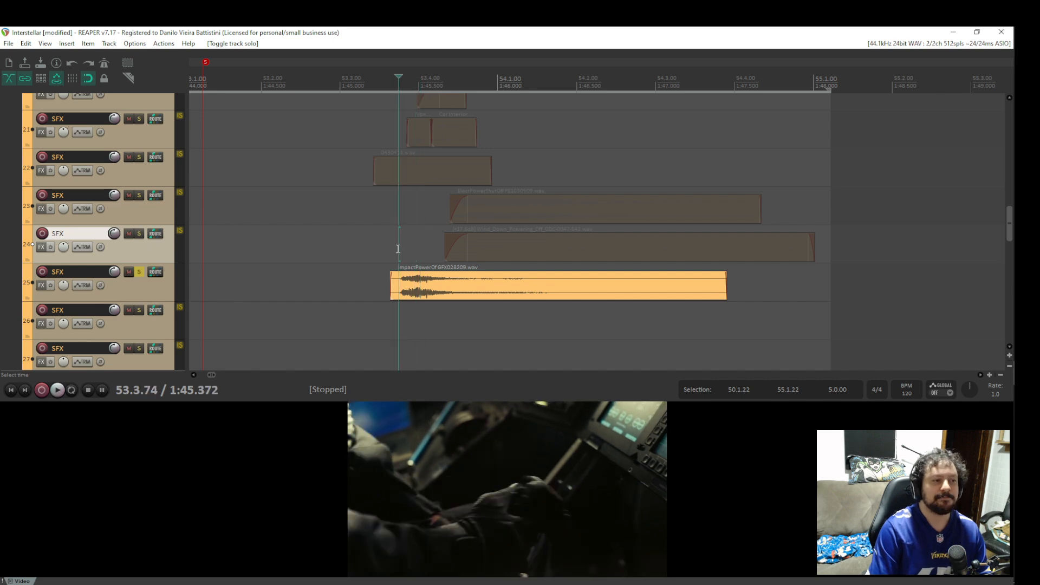
# Clear the solo on track 25 and play all the SFX layers together from 53.3.74.
pyautogui.click(141, 272)
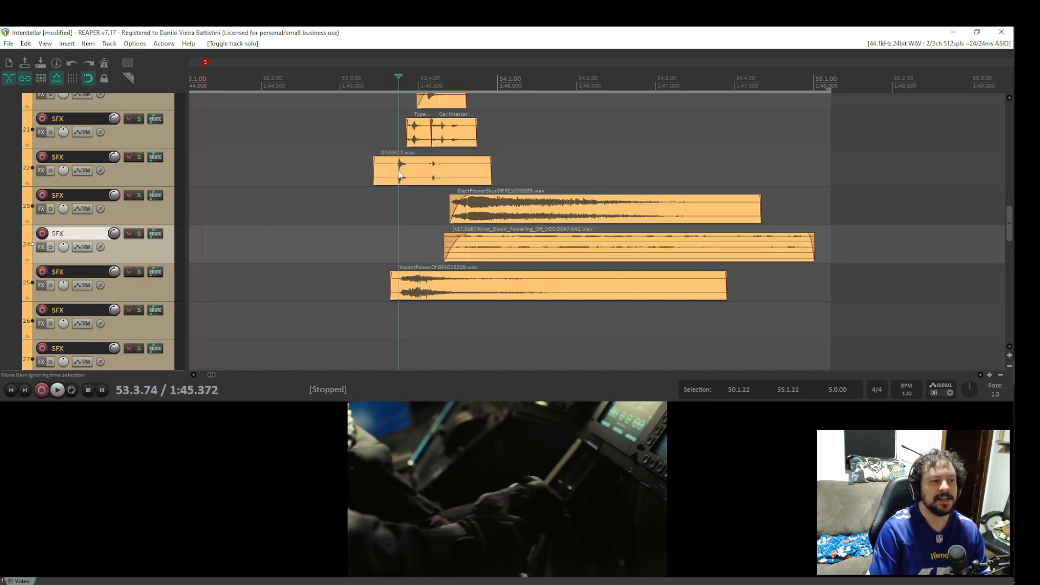
pyautogui.scroll(4, 399, 174)
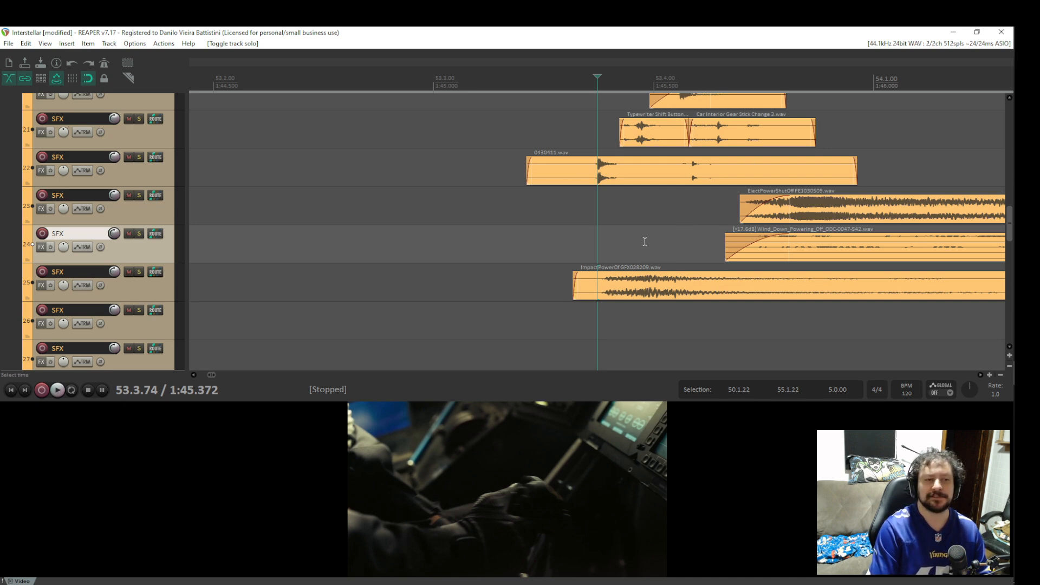
pyautogui.press('space')
pyautogui.scroll(-2, 561, 231)
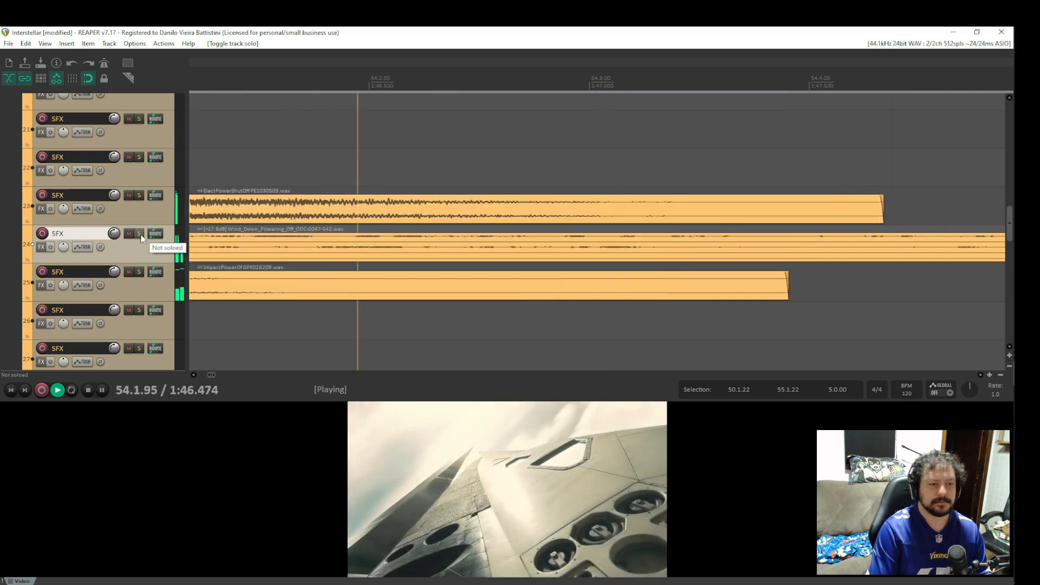
pyautogui.press('space')
pyautogui.scroll(-1, 615, 227)
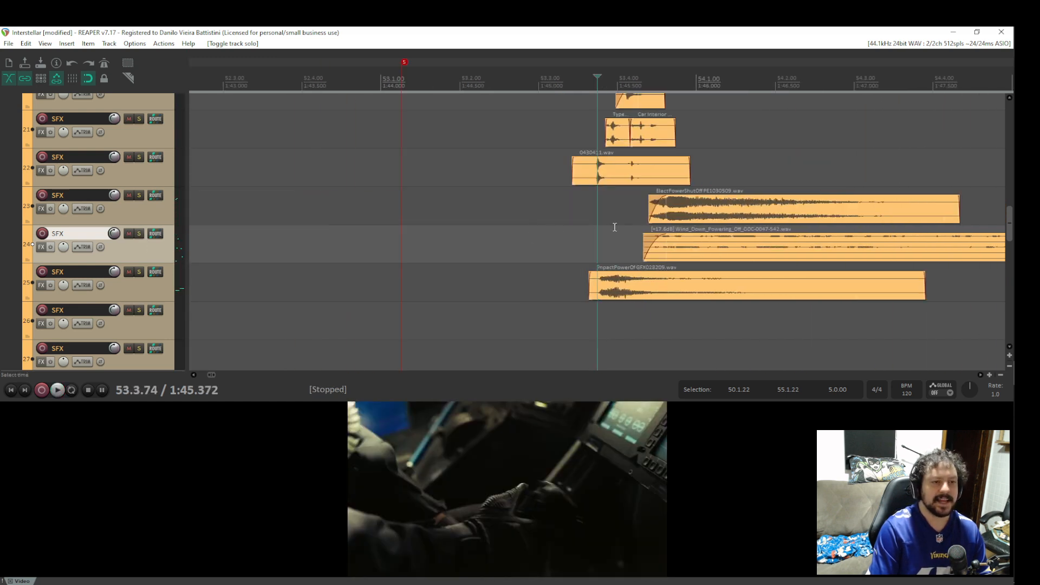
# Solo track 23 and play its electrical power shut-off clip repeatedly from 53.3.74 against the video.
pyautogui.click(140, 196)
pyautogui.press('space')
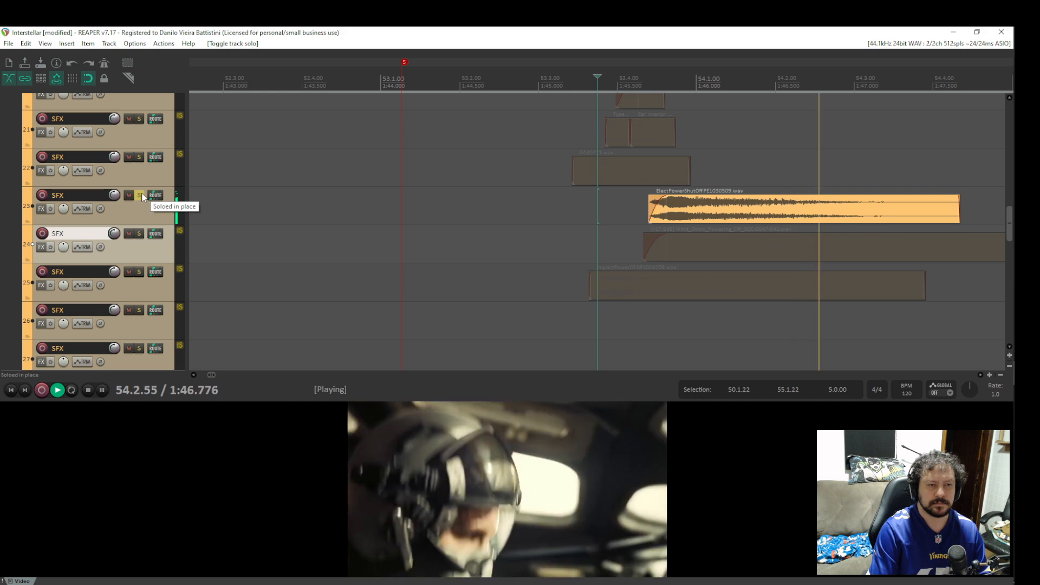
pyautogui.press('space')
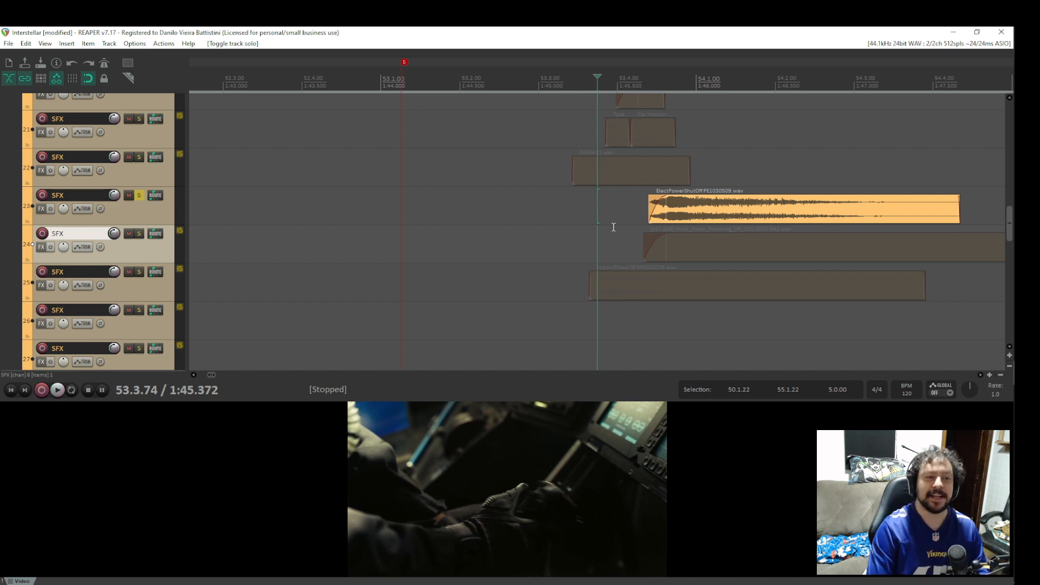
pyautogui.press('space')
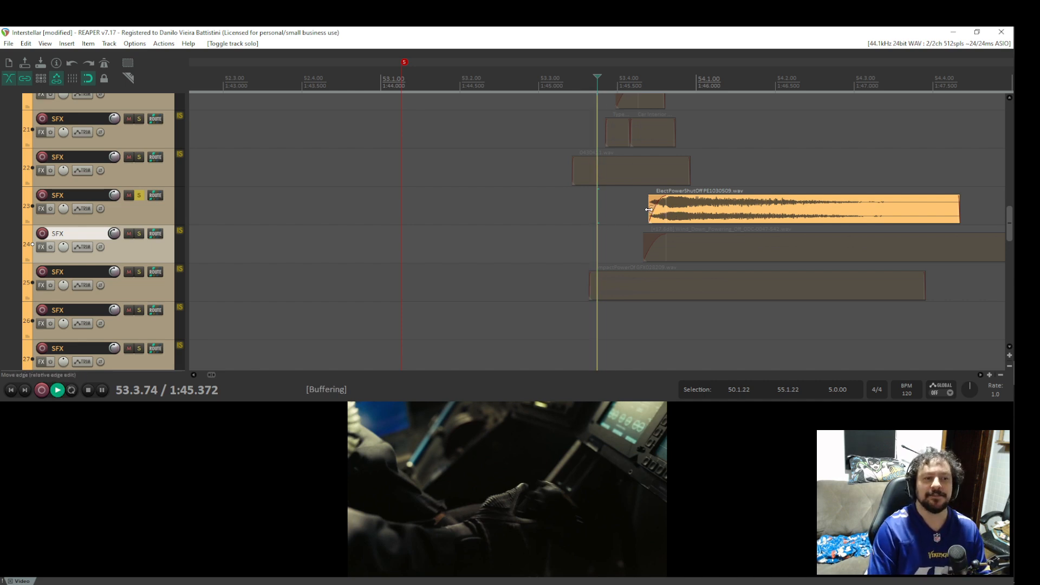
pyautogui.press('space')
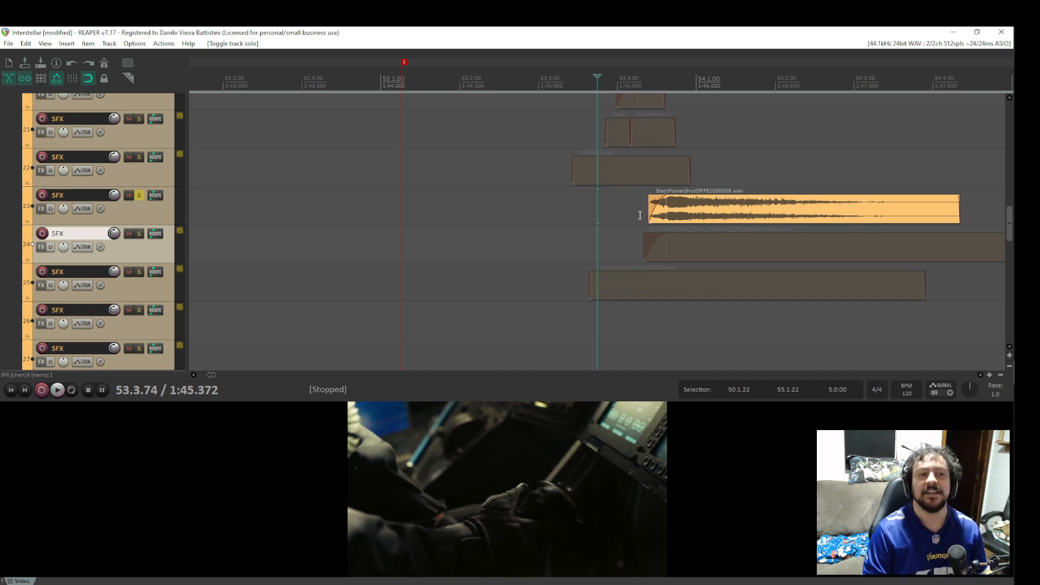
pyautogui.press('space')
pyautogui.press('space')
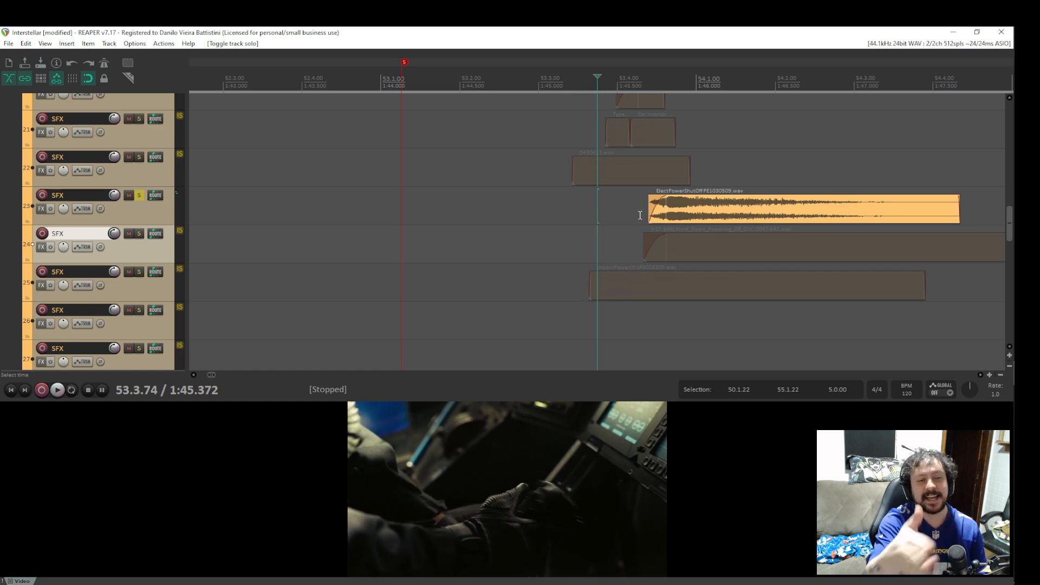
# Place the cursor at 53.4.29, just before the power shut-off clip, and play soloed track 23 repeatedly from there.
pyautogui.click(640, 216)
pyautogui.press('space')
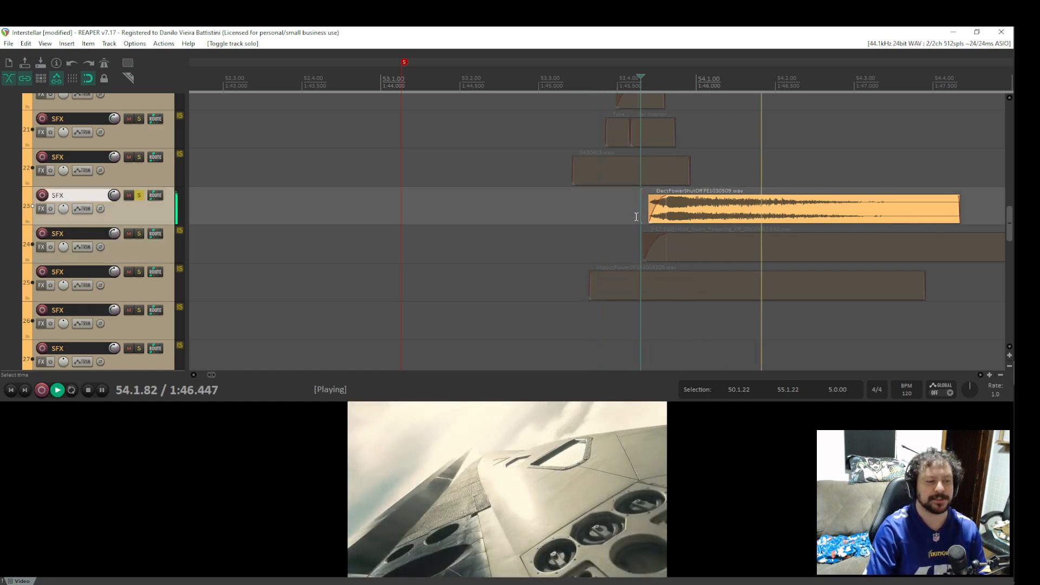
pyautogui.press('space')
pyautogui.press('space')
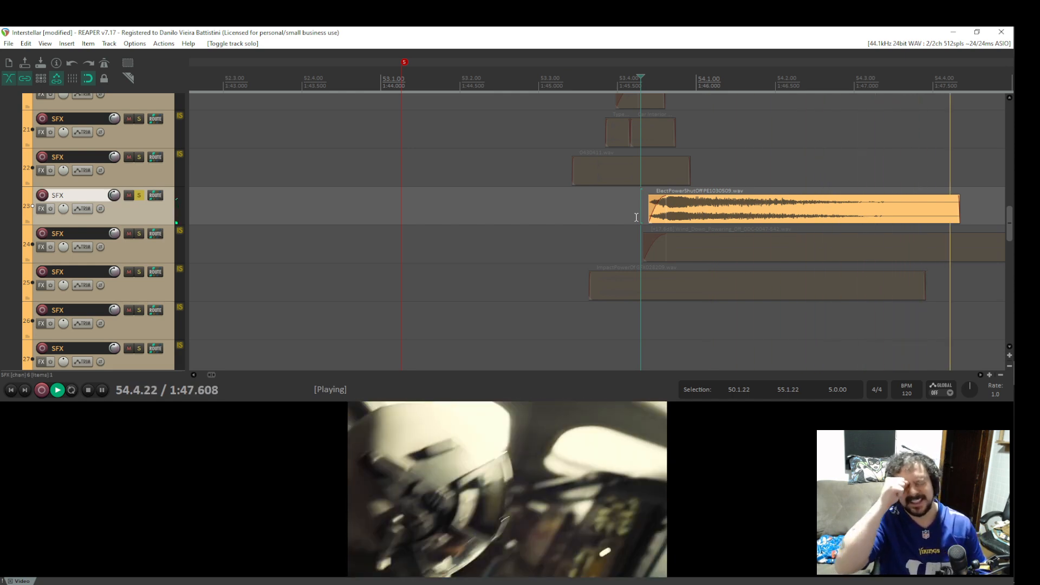
pyautogui.press('space')
# Switch the solo from track 23 to track 24 and play its Wind_Down_Powering_Off clip repeatedly from 53.4.29.
pyautogui.click(138, 195)
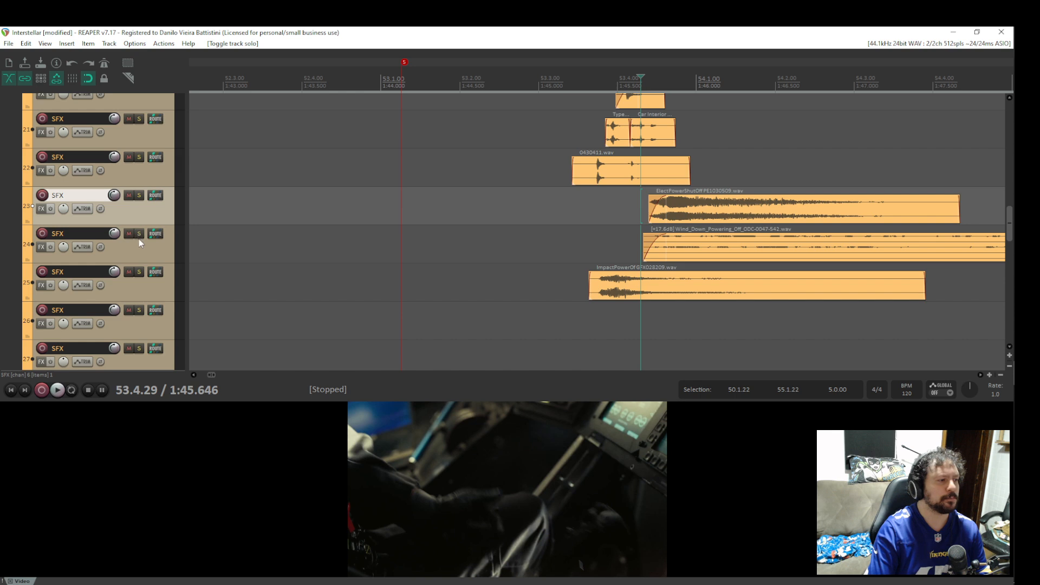
pyautogui.click(140, 234)
pyautogui.press('space')
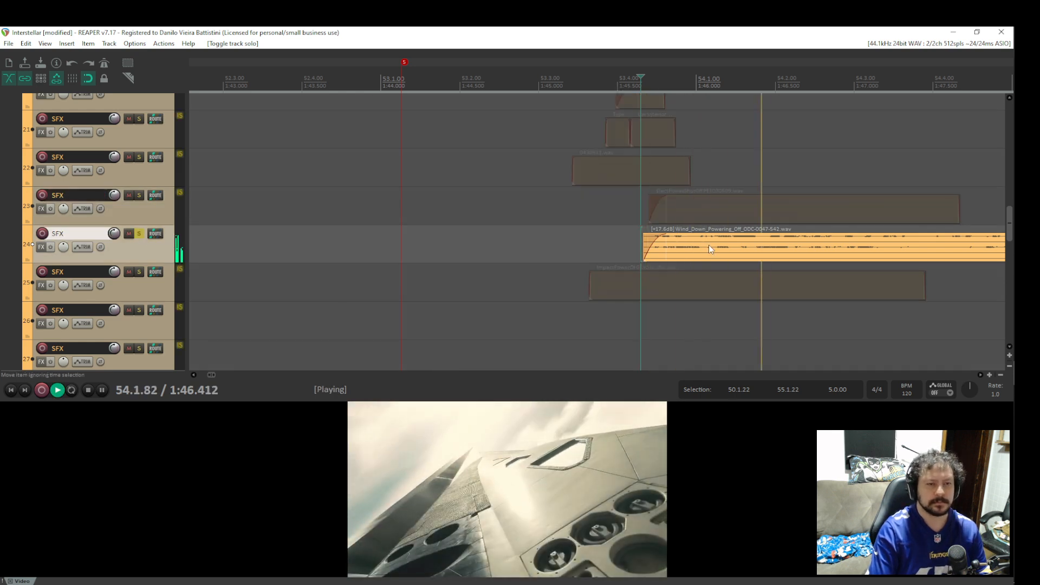
pyautogui.scroll(-3, 803, 261)
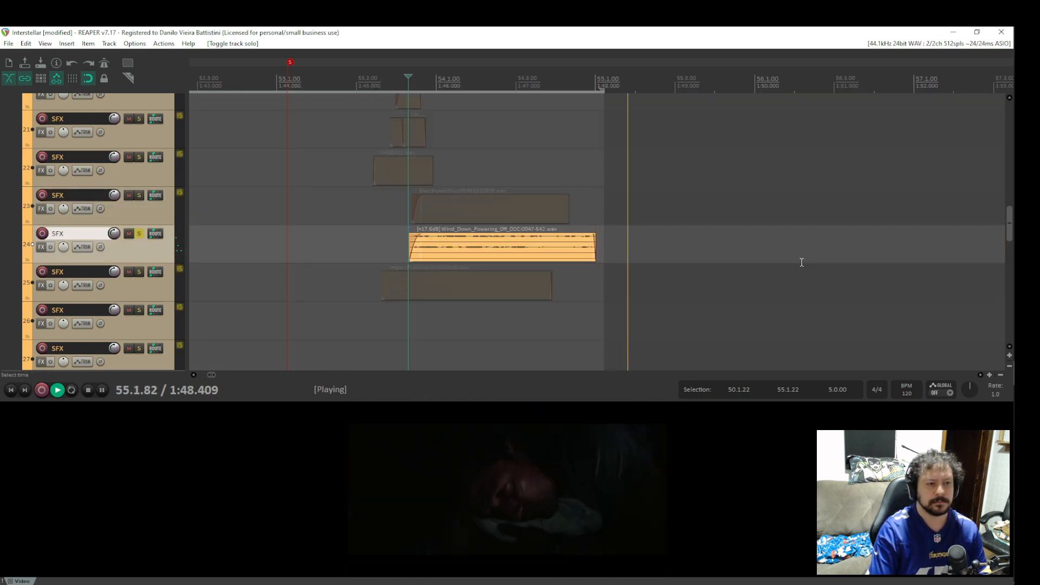
pyautogui.press('space')
pyautogui.press('space')
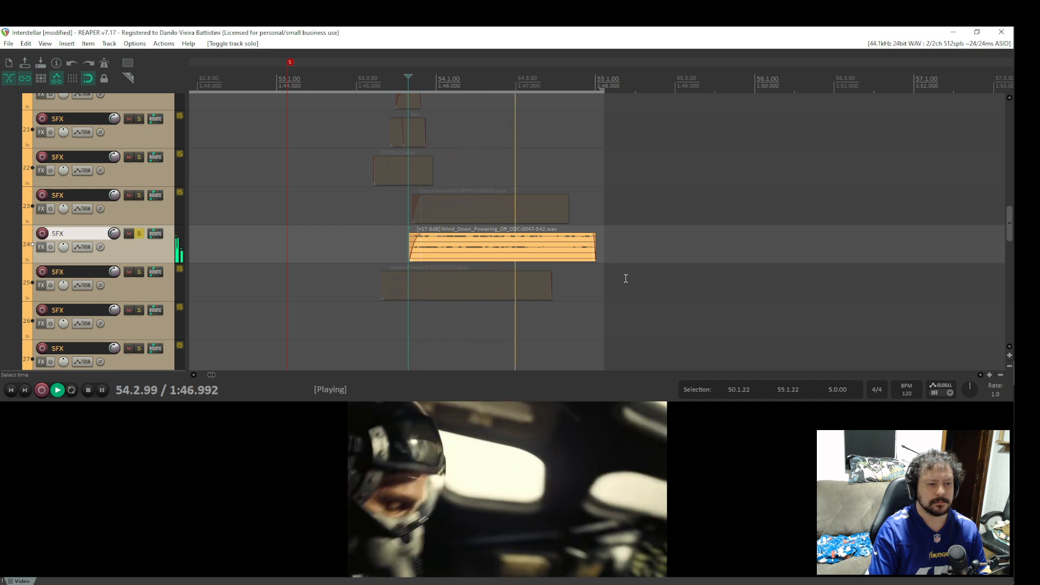
pyautogui.press('space')
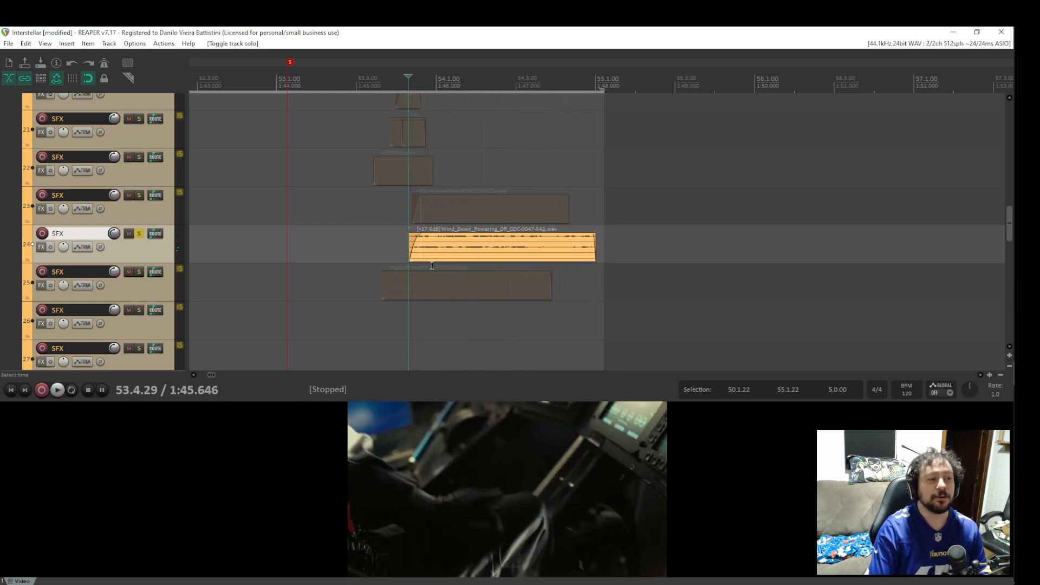
# Replay the soloed Wind_Down_Powering_Off clip on track 24 several times against the video.
pyautogui.press('v')
pyautogui.press('v')
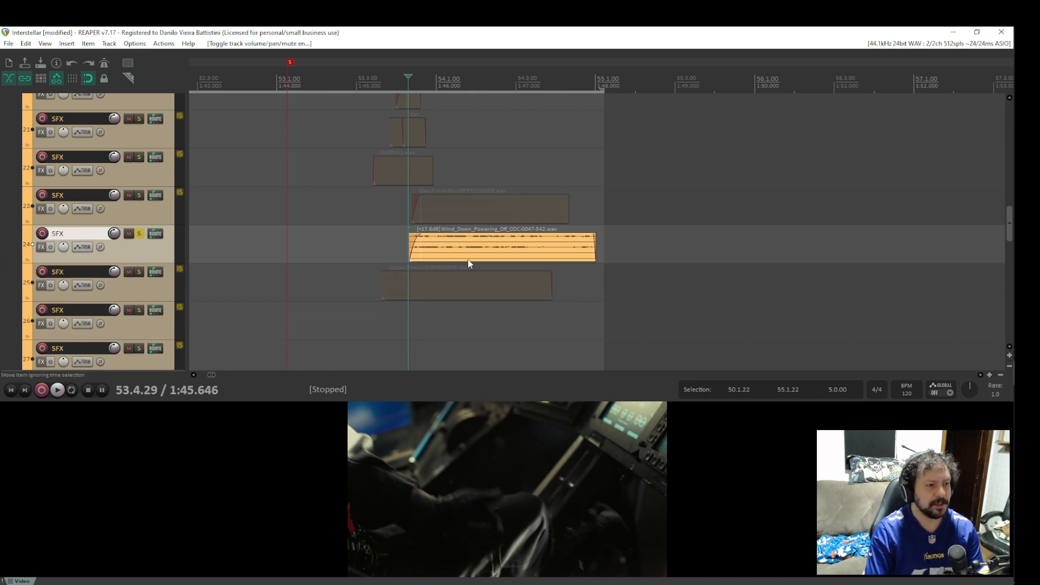
pyautogui.scroll(4, 468, 264)
pyautogui.scroll(2, 470, 264)
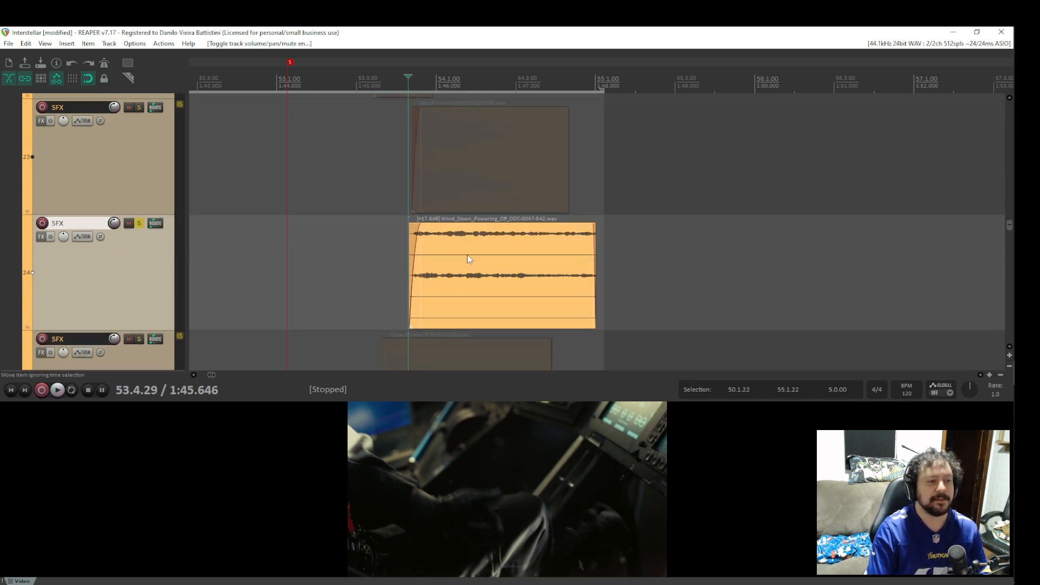
pyautogui.moveTo(467, 255); pyautogui.dragTo(625, 205)
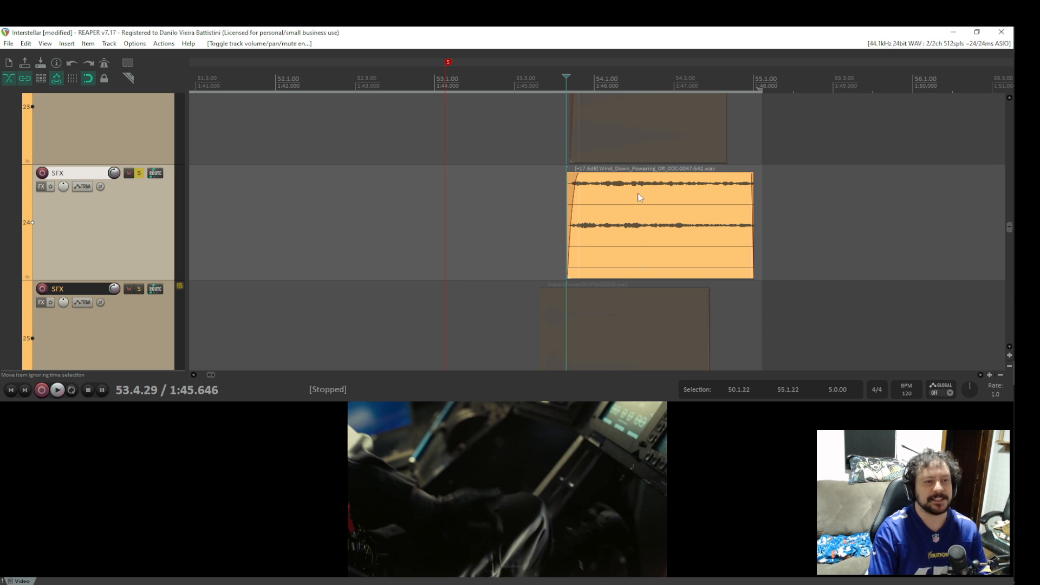
pyautogui.press('space')
pyautogui.press('space')
pyautogui.press('space')
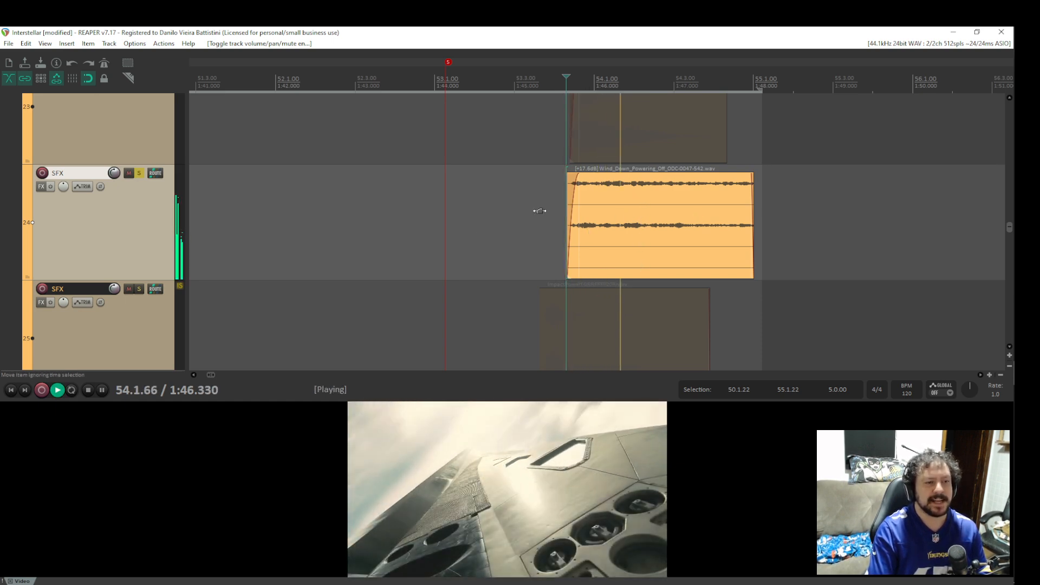
pyautogui.press('space')
pyautogui.press('space')
pyautogui.press('space')
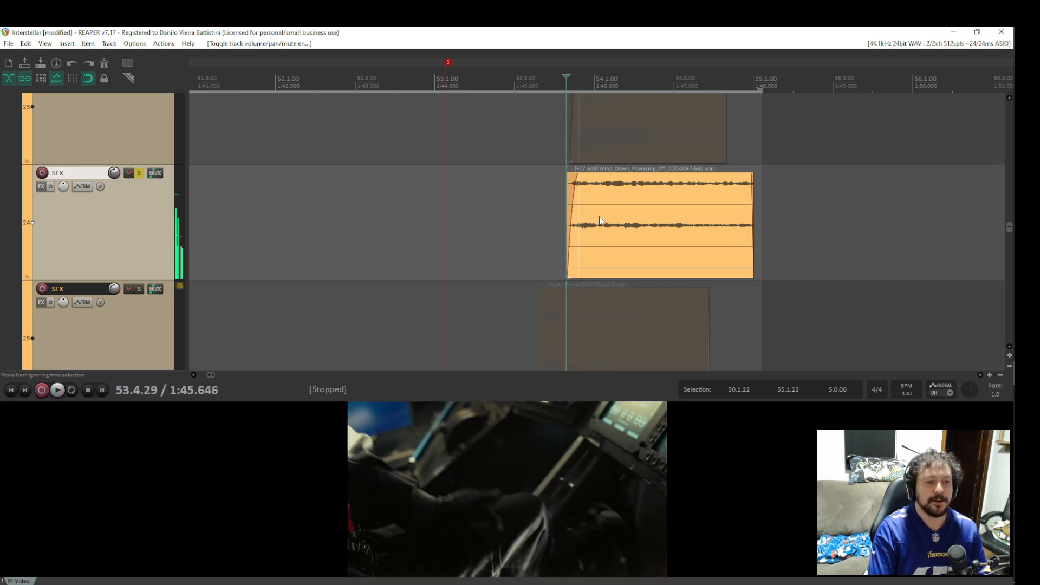
# Clear the solo on track 24 and play all the SFX layers together from 53.3.37.
pyautogui.click(618, 222)
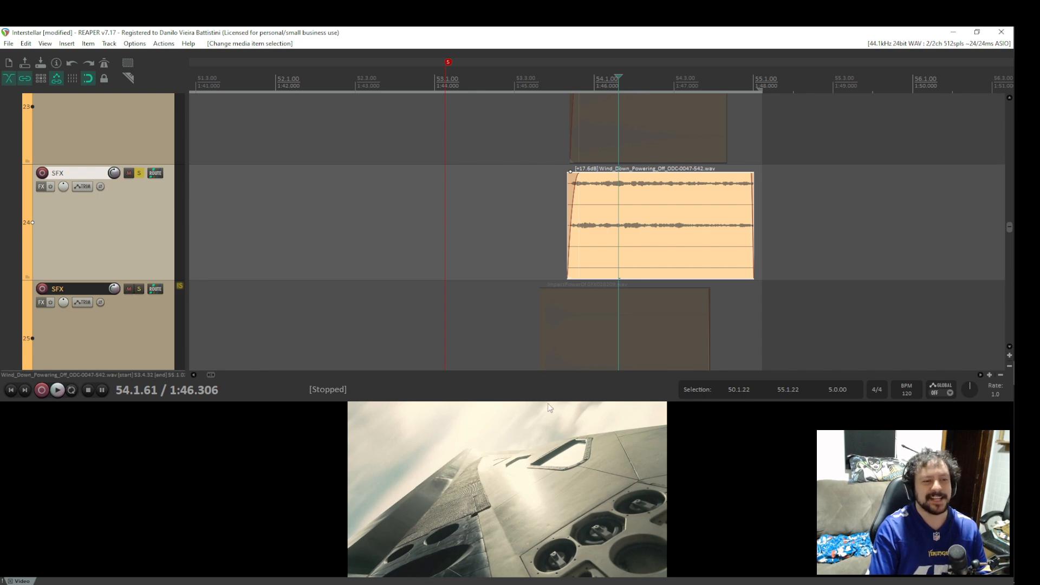
pyautogui.click(140, 174)
pyautogui.click(529, 187)
pyautogui.press('space')
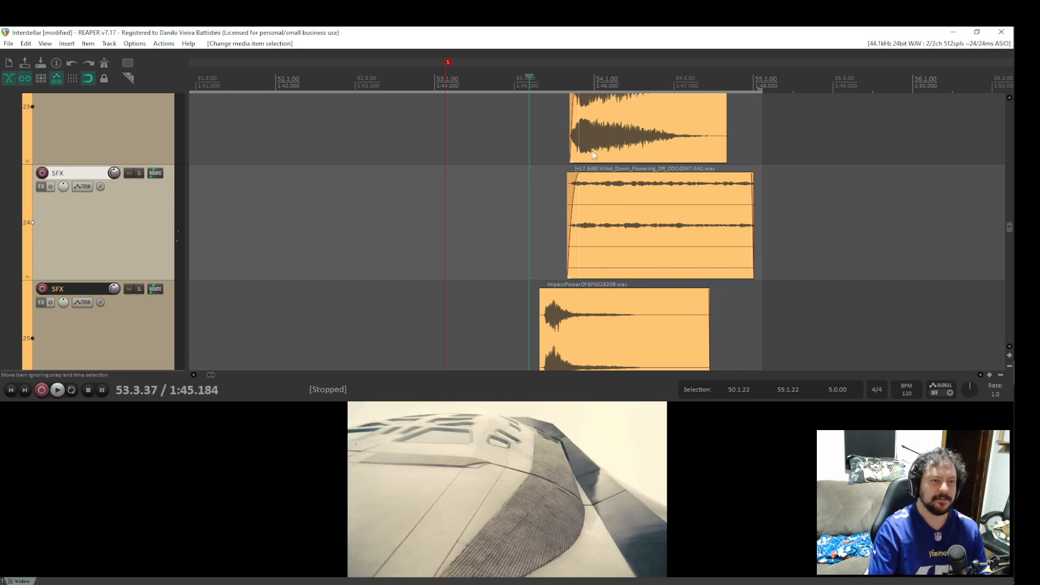
pyautogui.scroll(5, 595, 157)
pyautogui.scroll(-4, 564, 216)
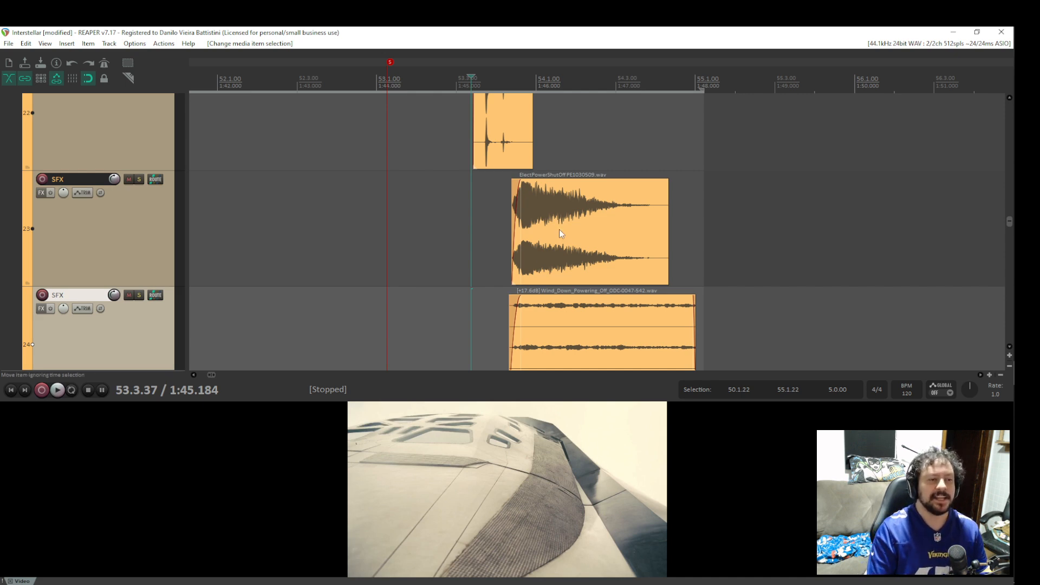
pyautogui.press('space')
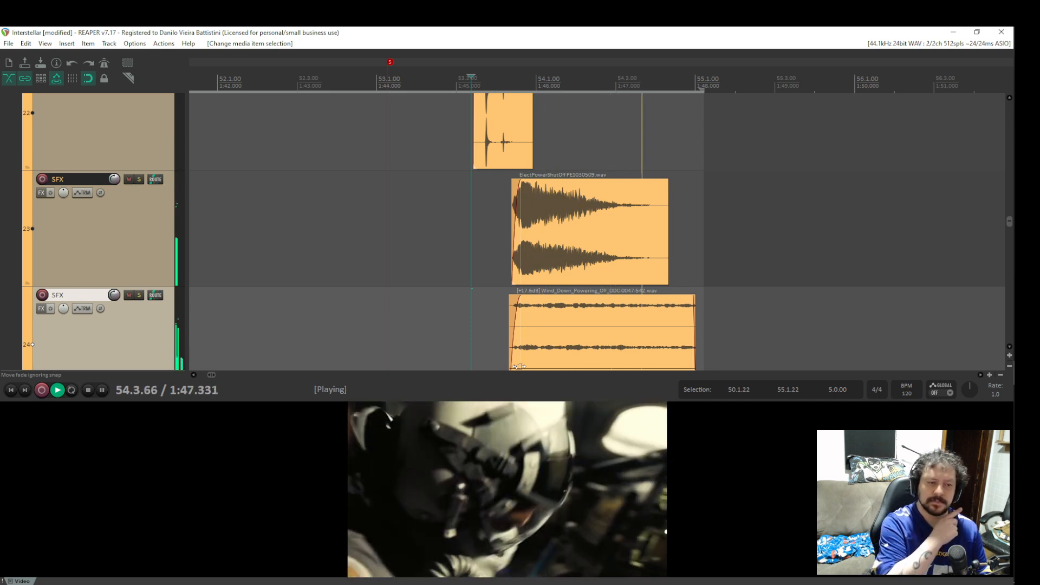
pyautogui.press('space')
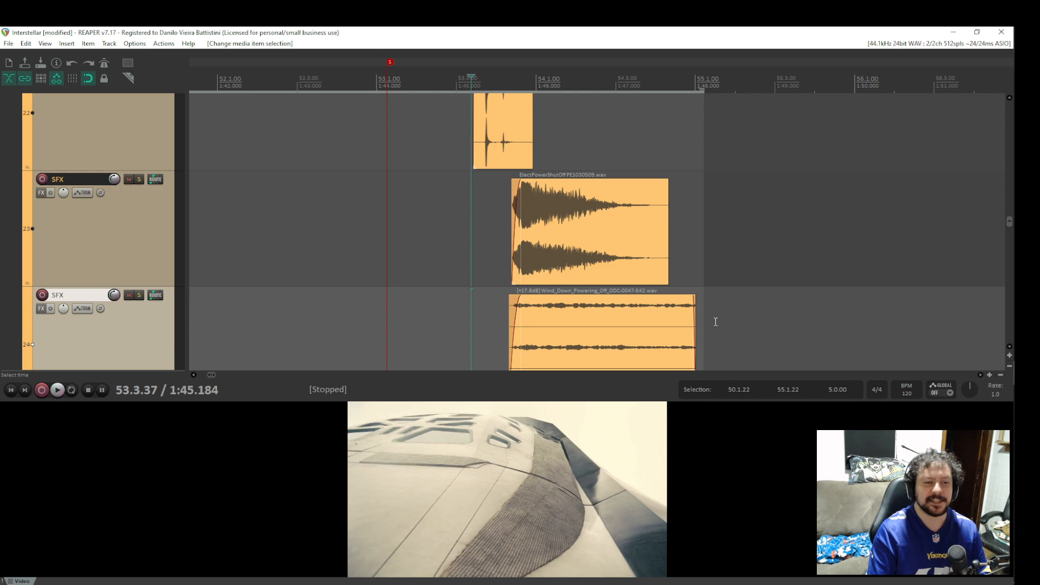
# Extend the Wind_Down_Powering_Off clip to the end of the time selection with a longer fade-out, and play it in the mix from 53.4.61.
pyautogui.moveTo(693, 327); pyautogui.dragTo(681, 306)
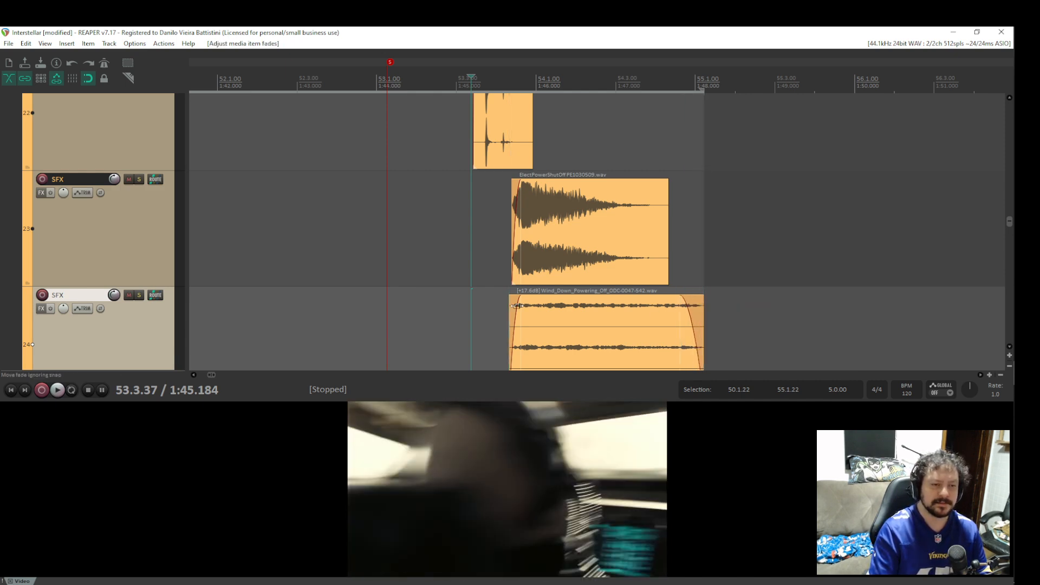
pyautogui.click(520, 321)
pyautogui.press('space')
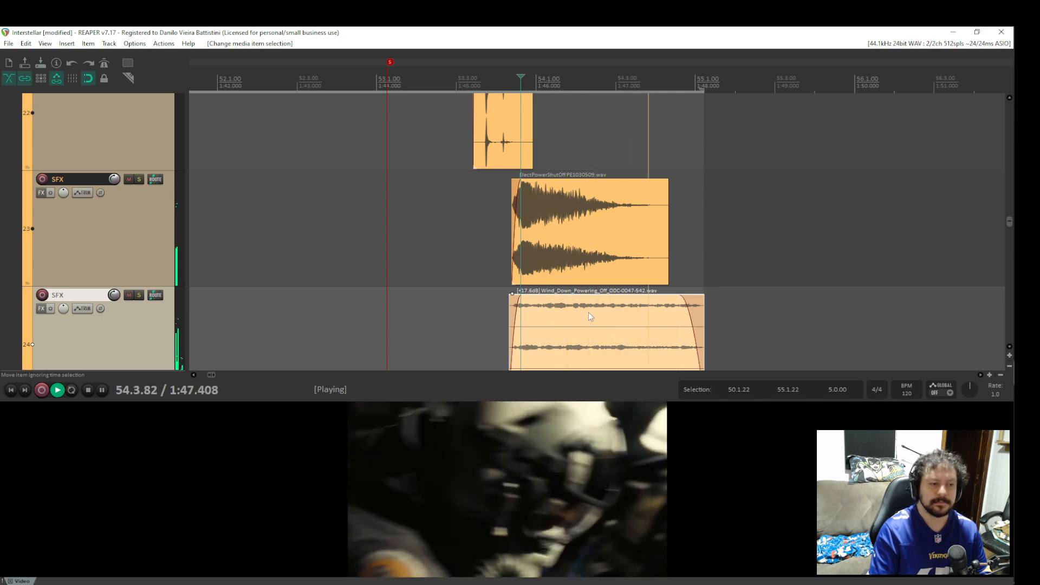
pyautogui.press('space')
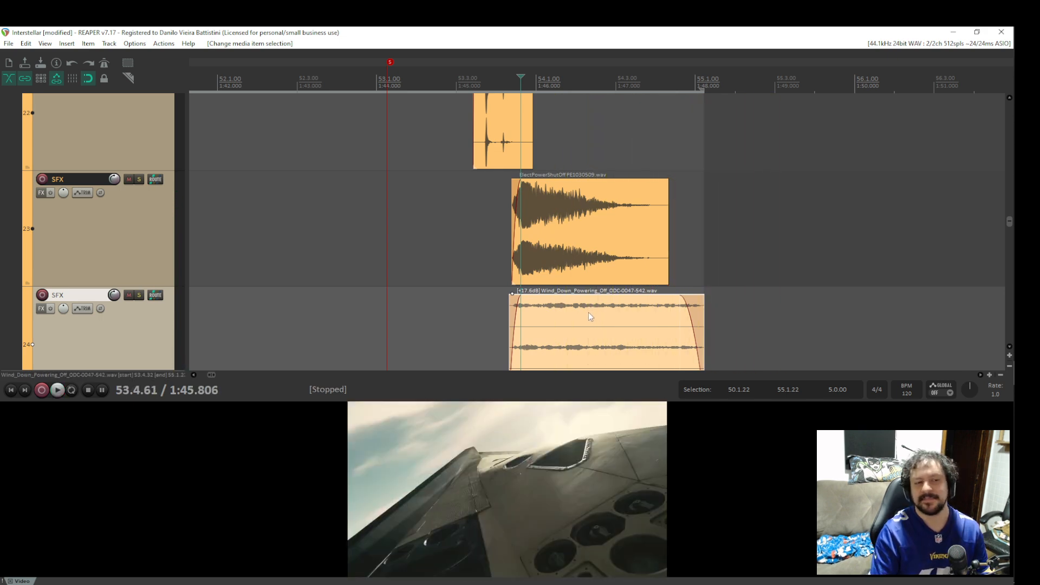
# Unmute the AIRPLANE ALARMS folder on track 29.
pyautogui.scroll(-2, 528, 275)
pyautogui.scroll(-1, 477, 223)
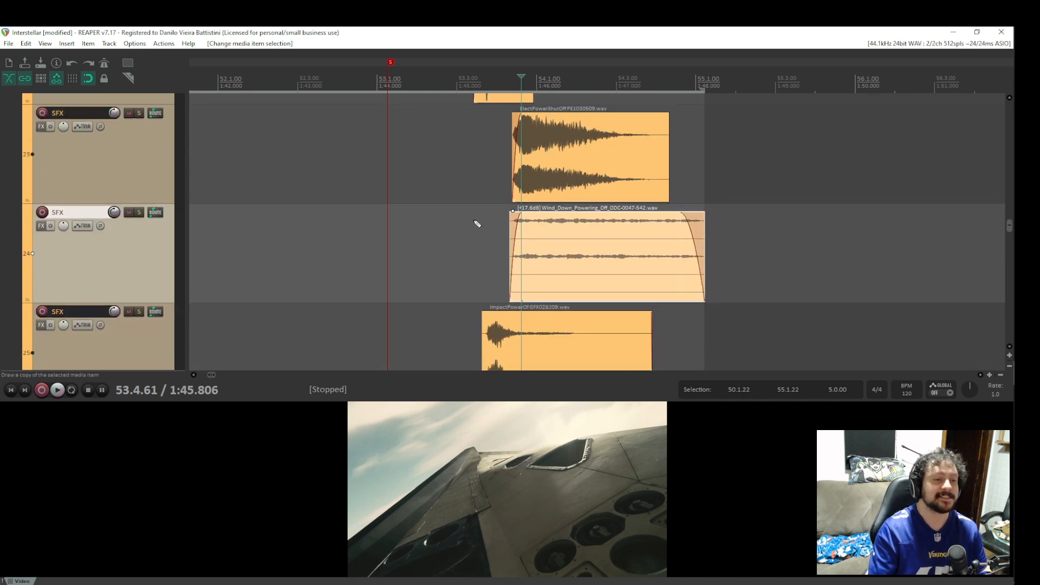
pyautogui.scroll(-2, 489, 248)
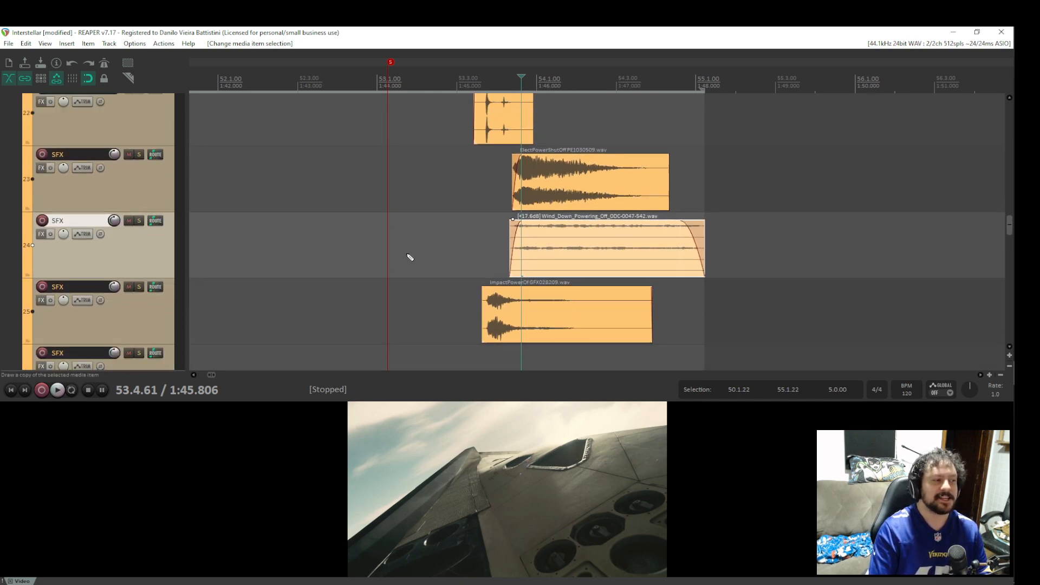
pyautogui.scroll(-2, 367, 230)
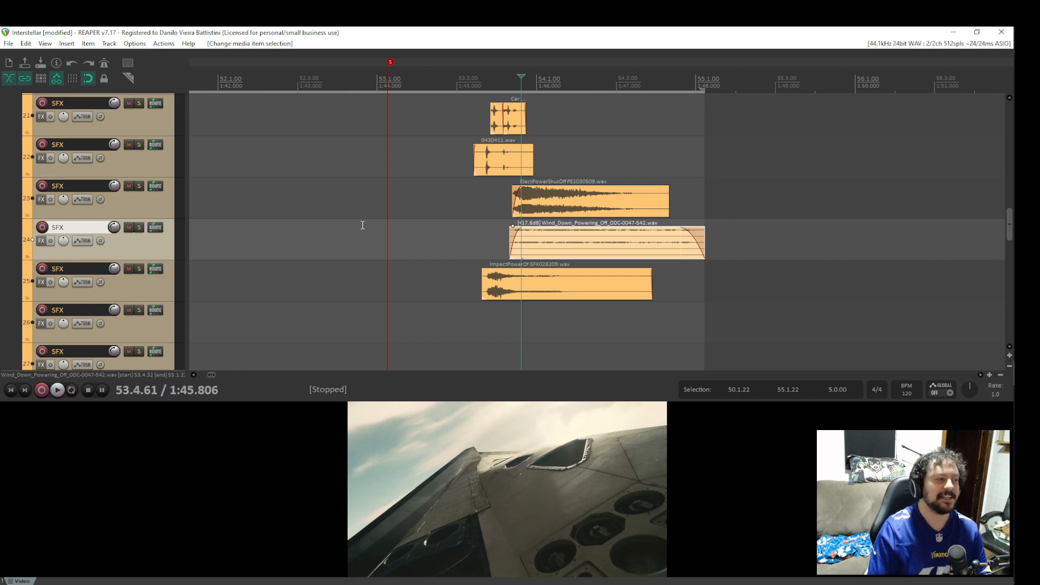
pyautogui.scroll(-3, 476, 281)
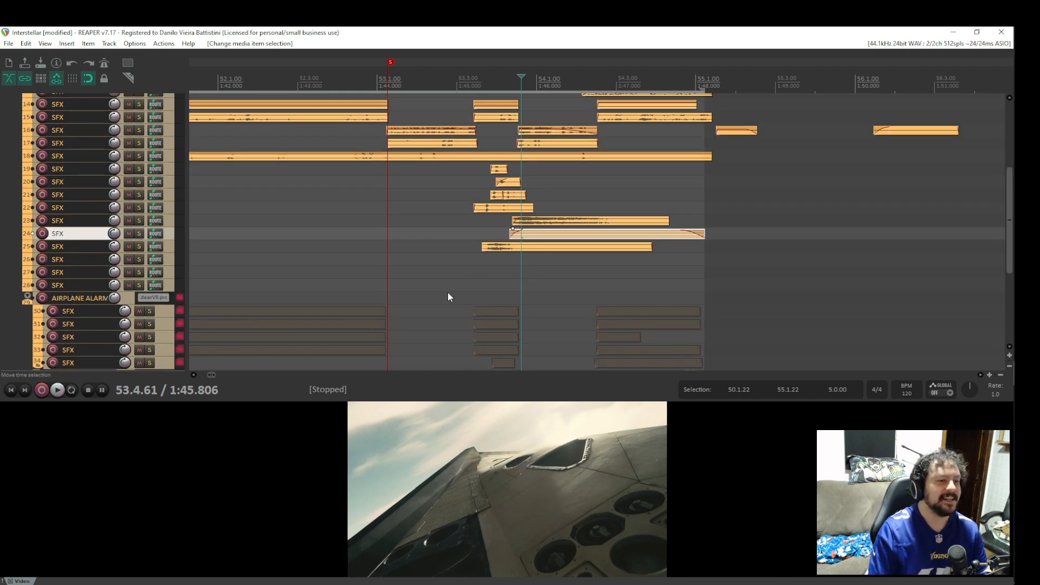
pyautogui.scroll(-3, 448, 297)
pyautogui.hscroll(-2, 448, 297)
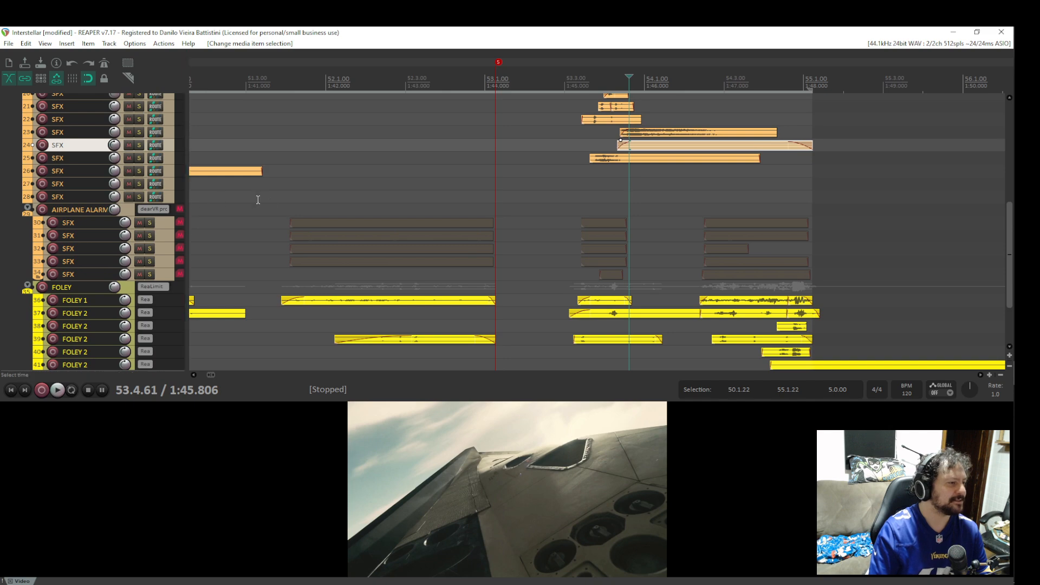
pyautogui.scroll(5, 271, 202)
pyautogui.moveTo(261, 169); pyautogui.dragTo(255, 272)
pyautogui.click(42, 250)
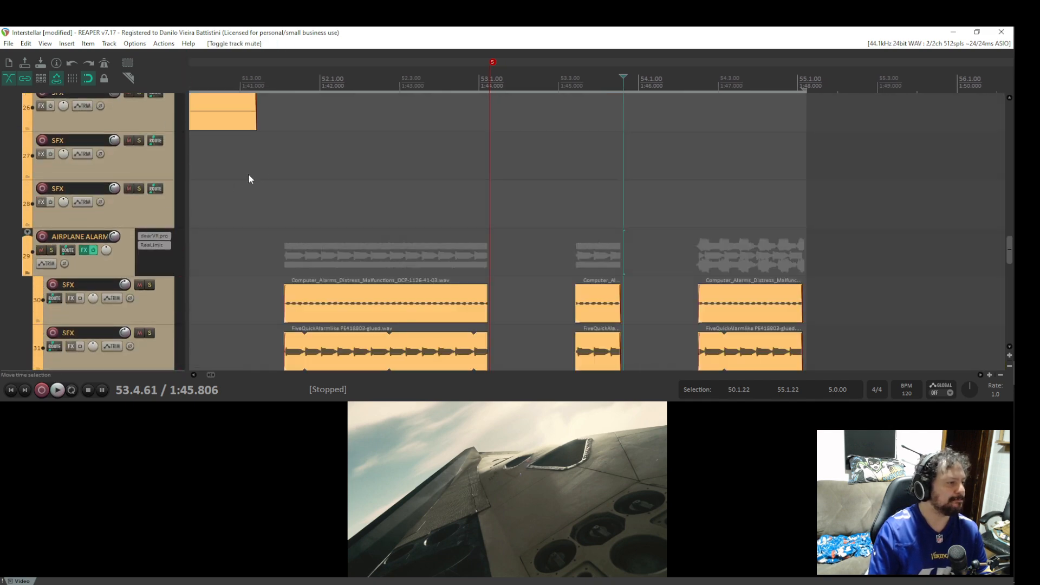
# Clear the solo on the main SFX folder on track 12.
pyautogui.moveTo(249, 173); pyautogui.dragTo(262, 334)
pyautogui.moveTo(285, 163); pyautogui.dragTo(315, 362)
pyautogui.moveTo(253, 220); pyautogui.dragTo(342, 343)
pyautogui.moveTo(239, 162); pyautogui.dragTo(290, 316)
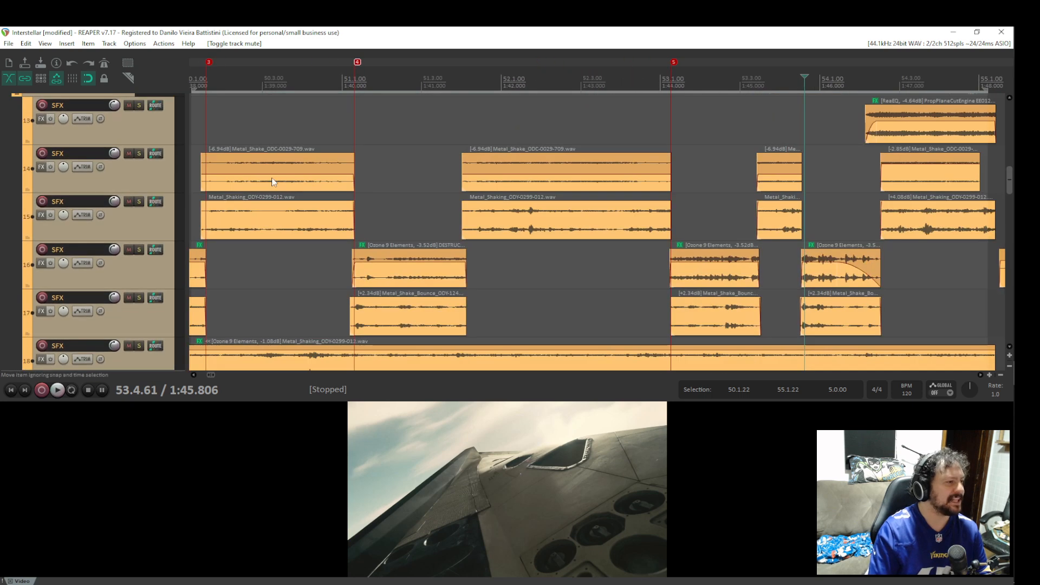
pyautogui.moveTo(272, 181); pyautogui.dragTo(325, 320)
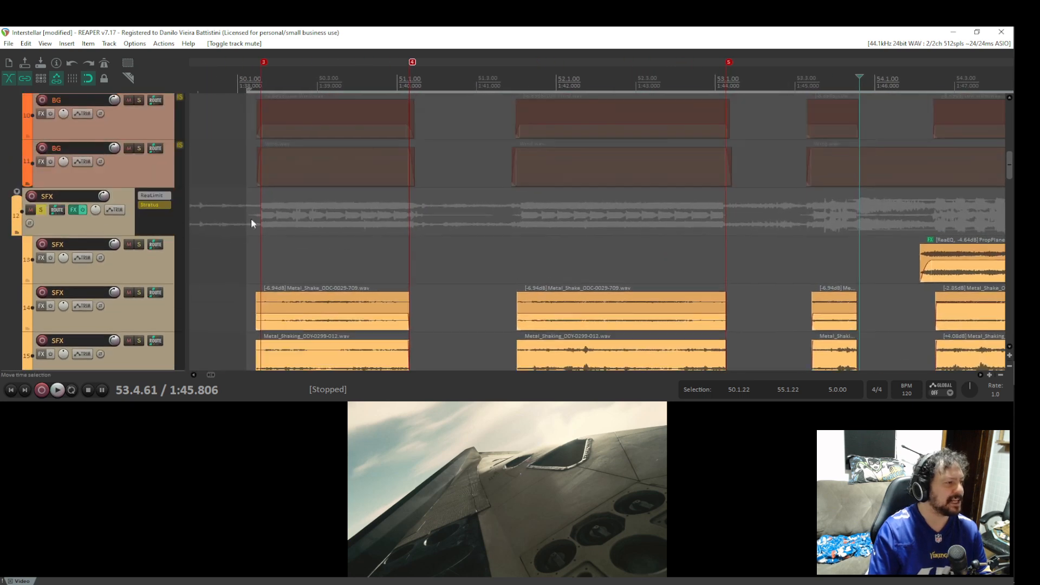
pyautogui.click(41, 210)
# Solo the AIRPLANE ALARMS folder on track 29.
pyautogui.moveTo(433, 347); pyautogui.dragTo(462, 142)
pyautogui.moveTo(471, 344); pyautogui.dragTo(488, 153)
pyautogui.scroll(-7, 492, 317)
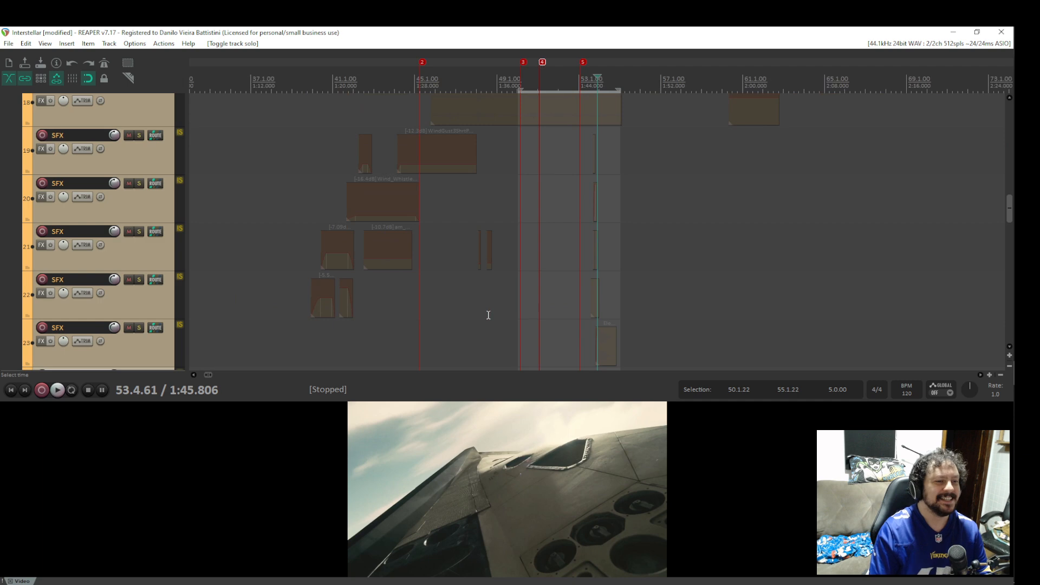
pyautogui.scroll(-5, 489, 317)
pyautogui.moveTo(469, 318); pyautogui.dragTo(499, 156)
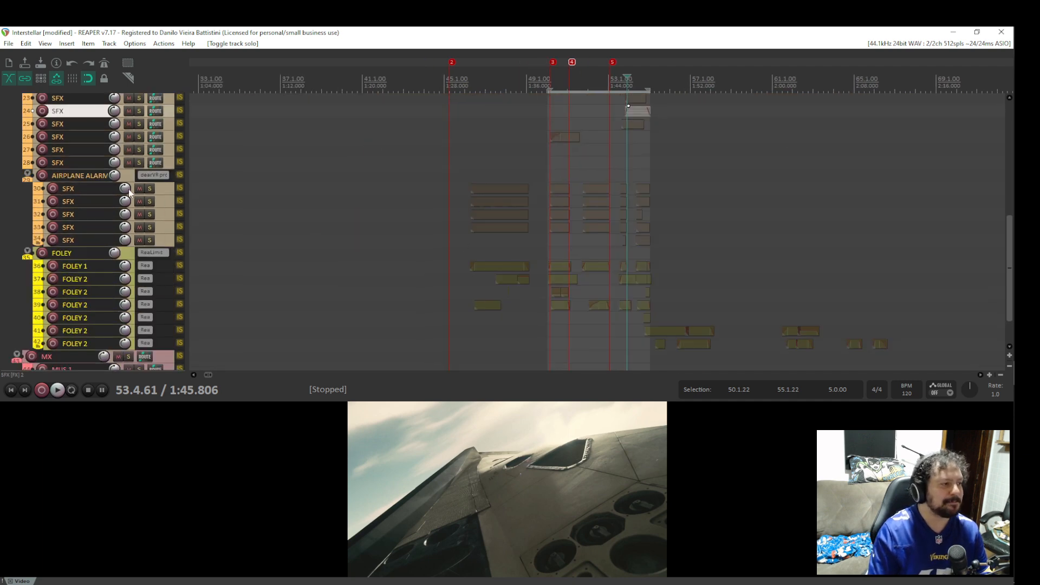
pyautogui.scroll(5, 328, 219)
pyautogui.moveTo(268, 185); pyautogui.dragTo(278, 360)
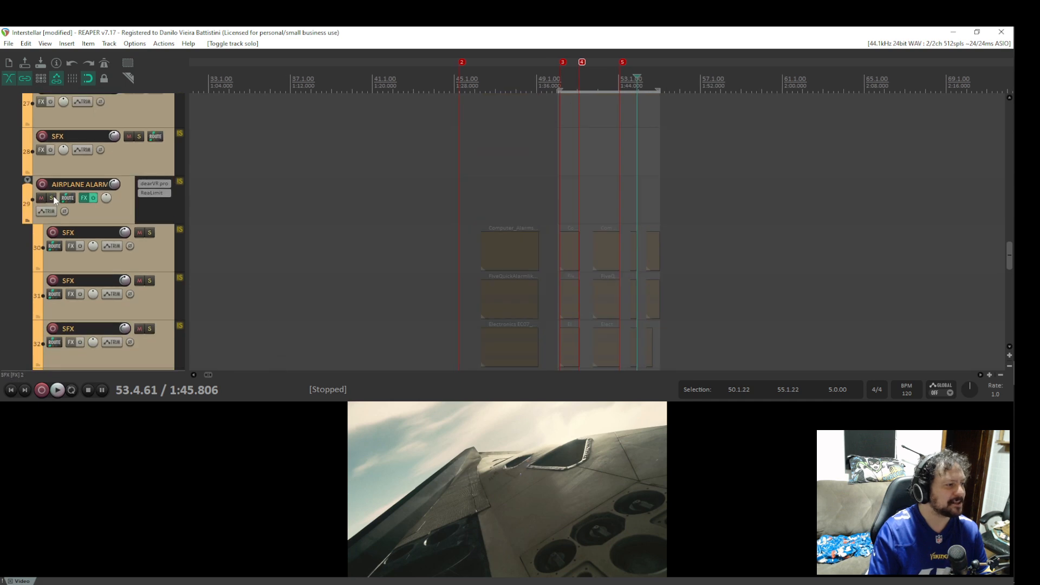
pyautogui.click(52, 198)
# In the alarm folder's dearVR pro plugin, place the source directly behind the listener at azimuth 180 and Z -7.72, and close the plugin.
pyautogui.click(161, 187)
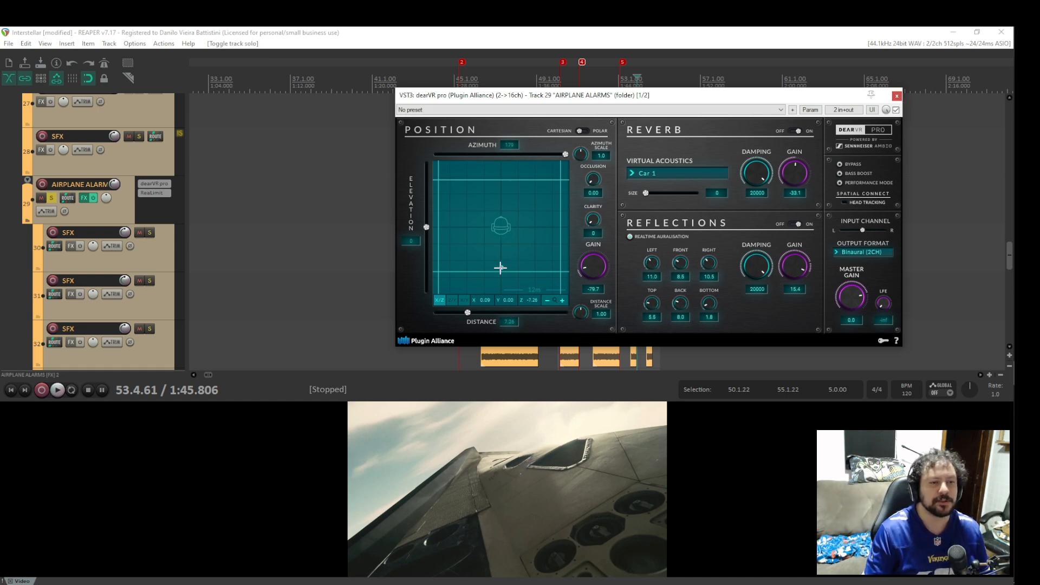
pyautogui.moveTo(502, 268)
pyautogui.mouseDown()
pyautogui.moveTo(466, 230)
pyautogui.moveTo(434, 228)
pyautogui.moveTo(558, 229)
pyautogui.moveTo(554, 184)
pyautogui.moveTo(477, 227)
pyautogui.moveTo(514, 194)
pyautogui.moveTo(547, 233)
pyautogui.moveTo(480, 276)
pyautogui.moveTo(501, 271)
pyautogui.mouseUp()
pyautogui.press('space')
pyautogui.press('space')
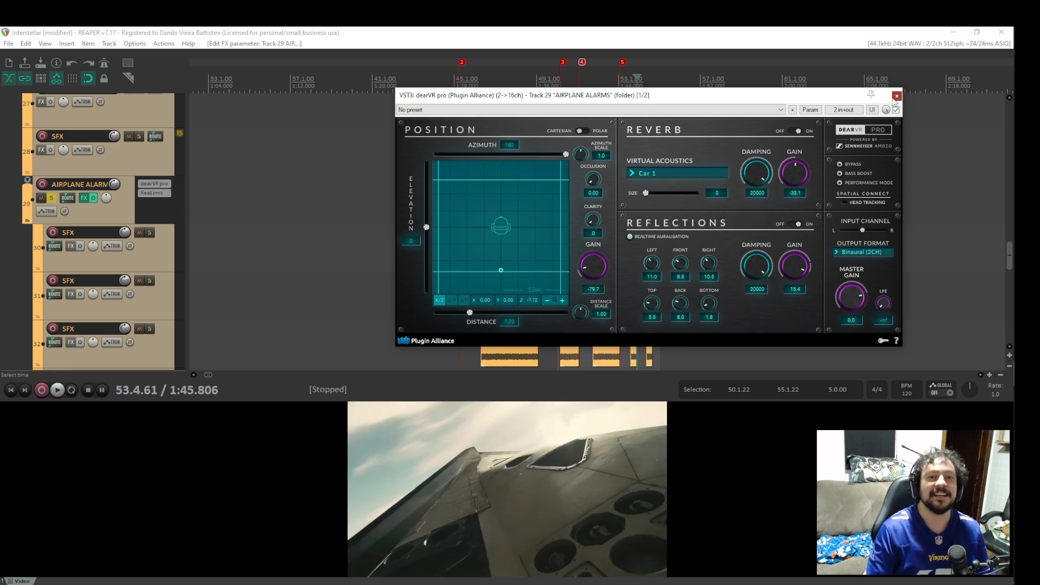
pyautogui.click(897, 96)
# Play the soloed airplane alarm layers together from 46.2.42 against the video.
pyautogui.click(482, 181)
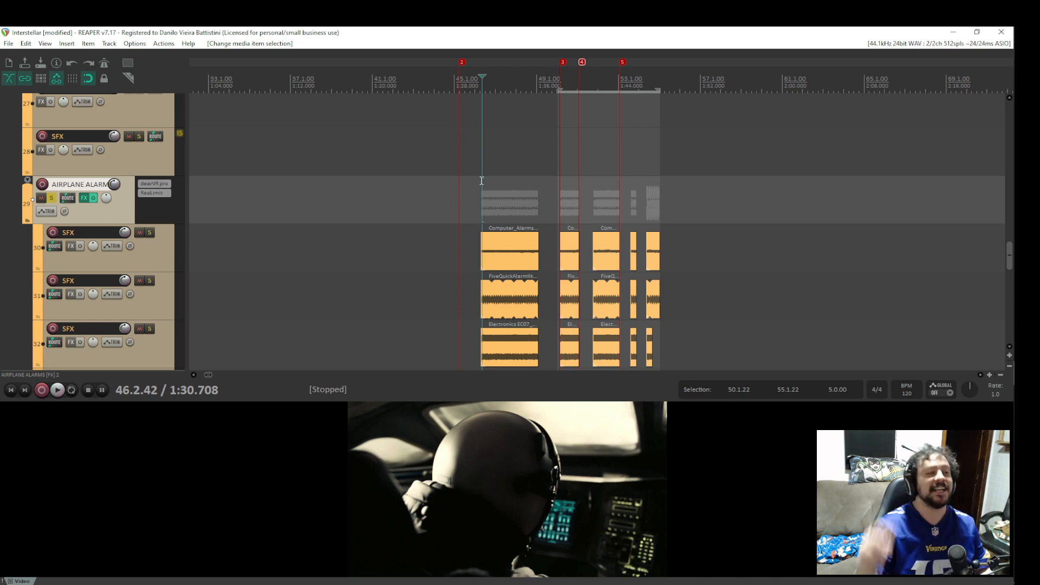
pyautogui.press('space')
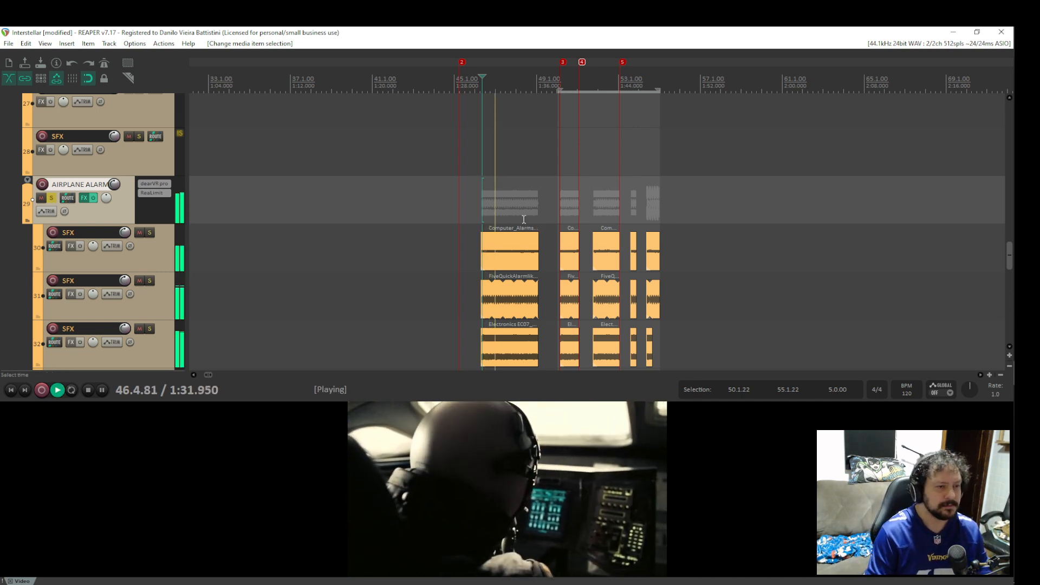
pyautogui.moveTo(524, 245); pyautogui.dragTo(492, 169)
pyautogui.press('space')
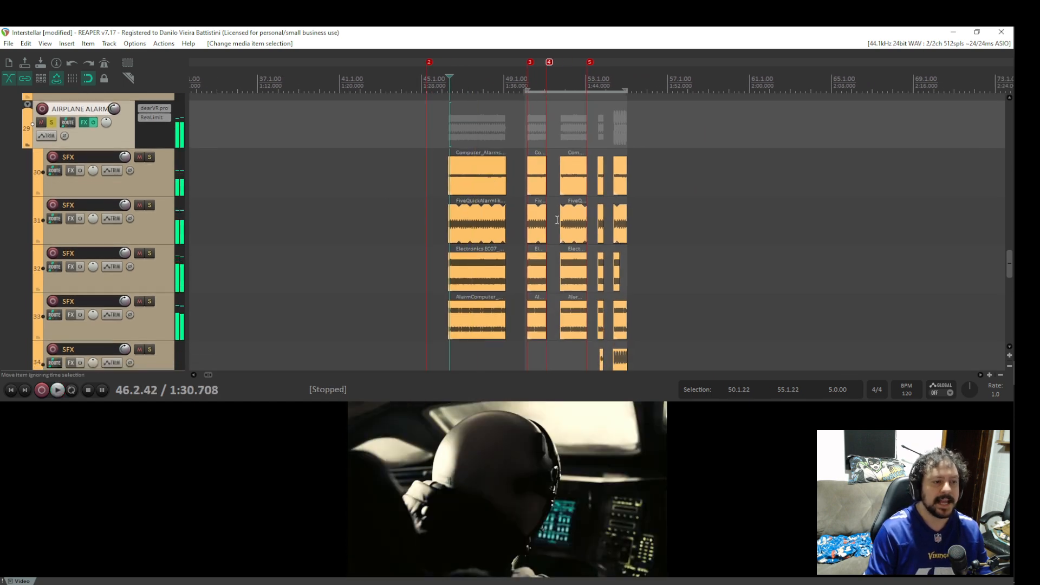
# Place the cursor at 46.1.99, solo track 30 and play its Computer_Alarms_Distress_Malfunctions clip repeatedly from there.
pyautogui.moveTo(528, 237); pyautogui.dragTo(534, 275)
pyautogui.moveTo(475, 245); pyautogui.dragTo(472, 222)
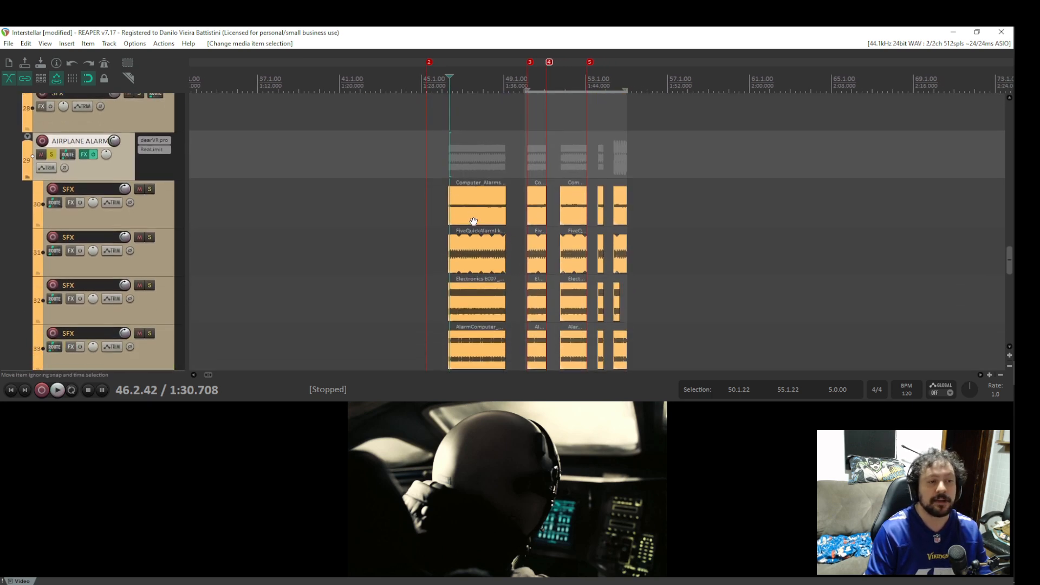
pyautogui.scroll(-3, 472, 223)
pyautogui.scroll(6, 466, 307)
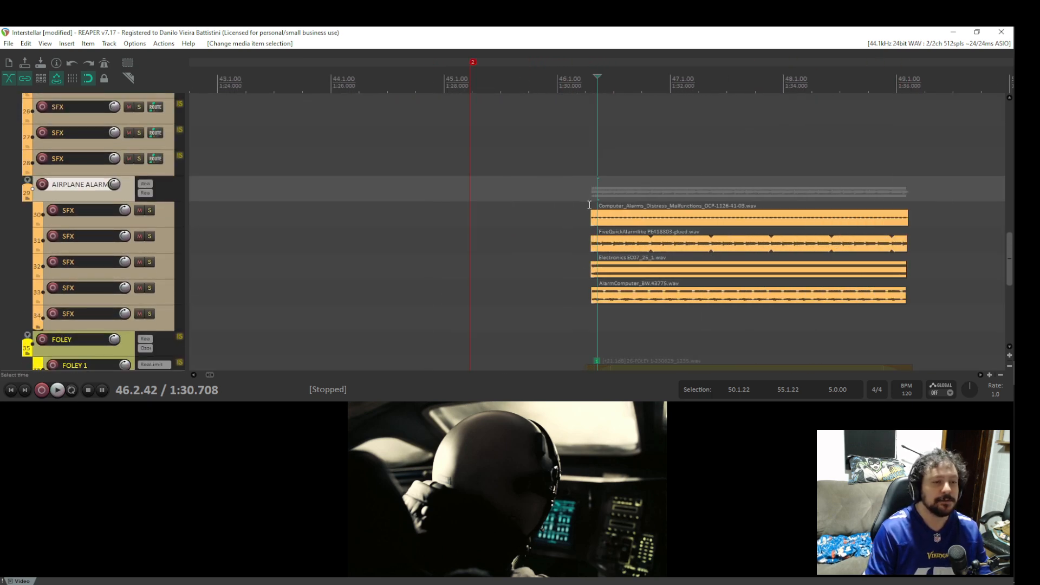
pyautogui.click(585, 217)
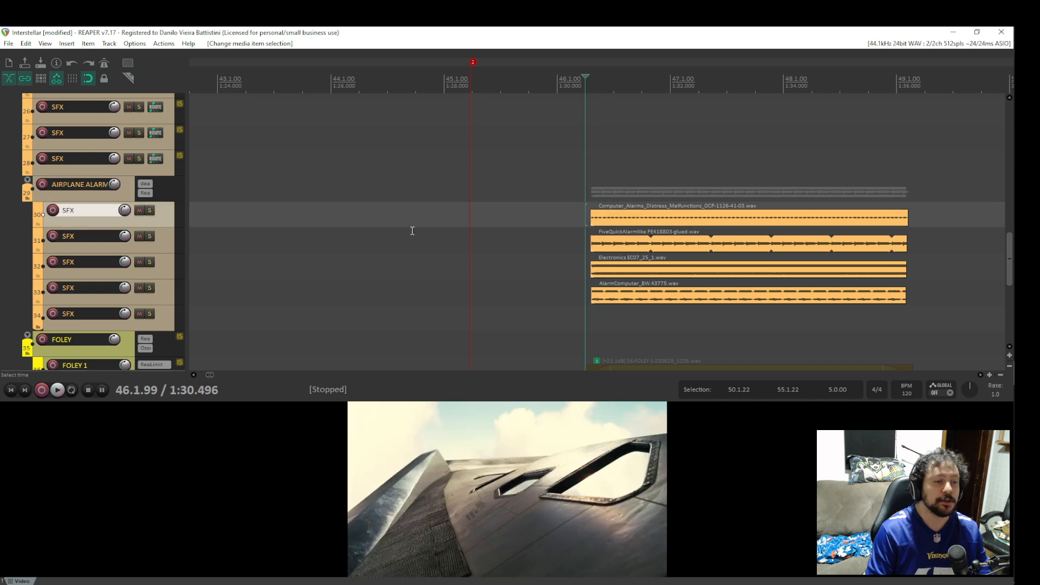
pyautogui.click(151, 210)
pyautogui.press('space')
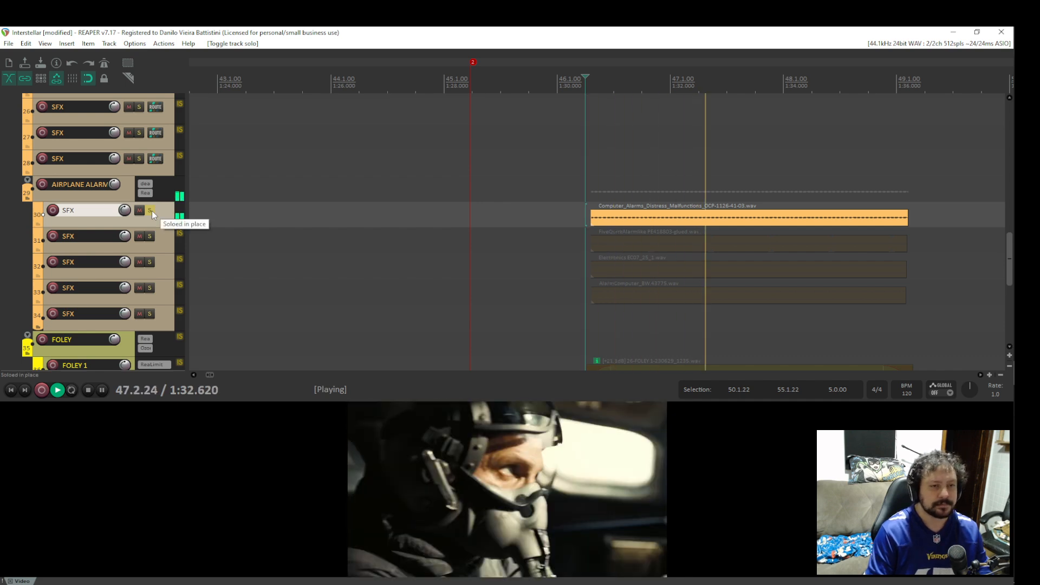
pyautogui.press('space')
pyautogui.press('space')
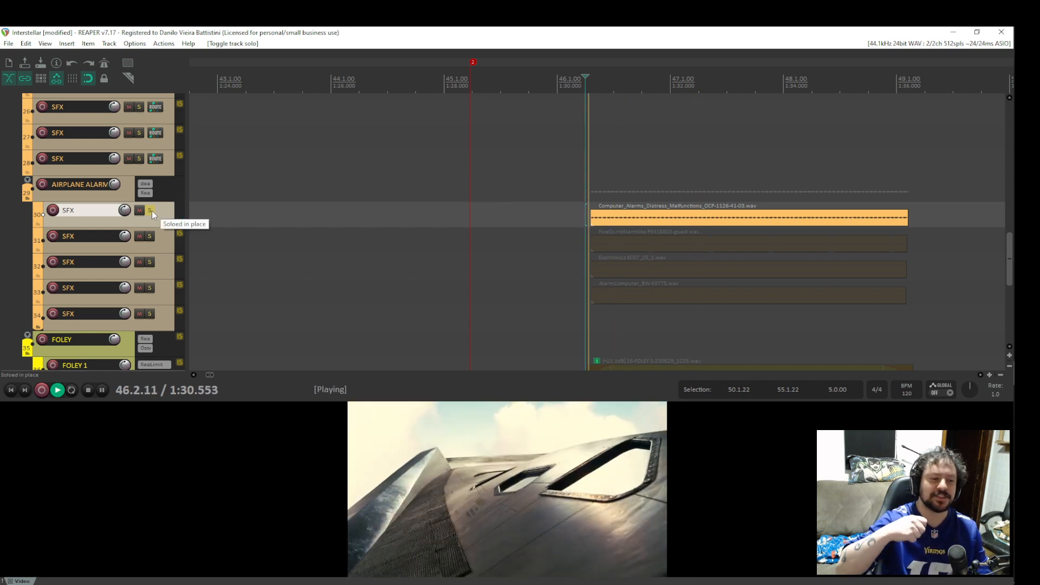
pyautogui.press('space')
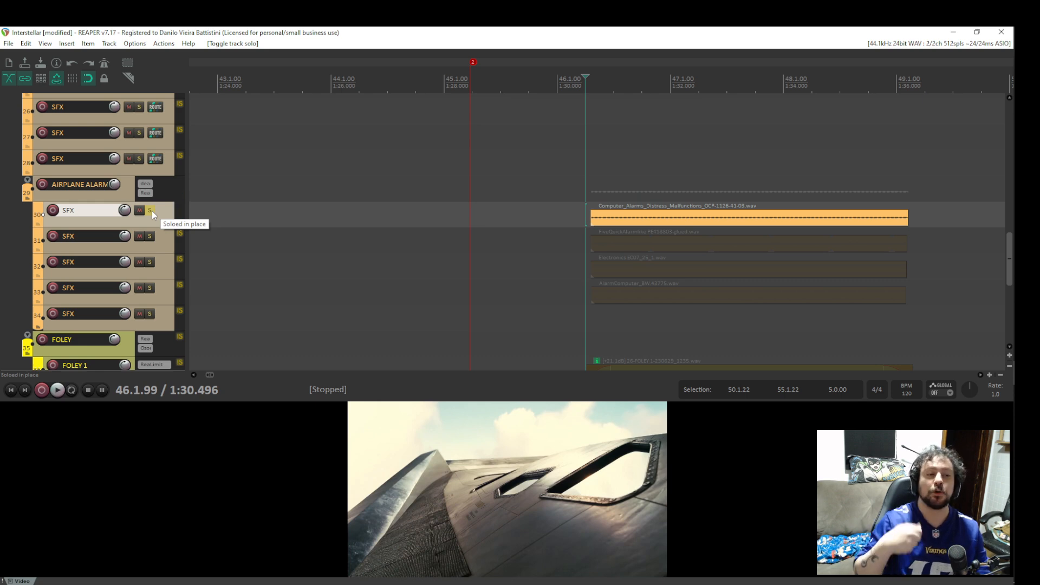
# Replay the soloed Computer_Alarms_Distress_Malfunctions clip on track 30 from 46.1.99.
pyautogui.press('space')
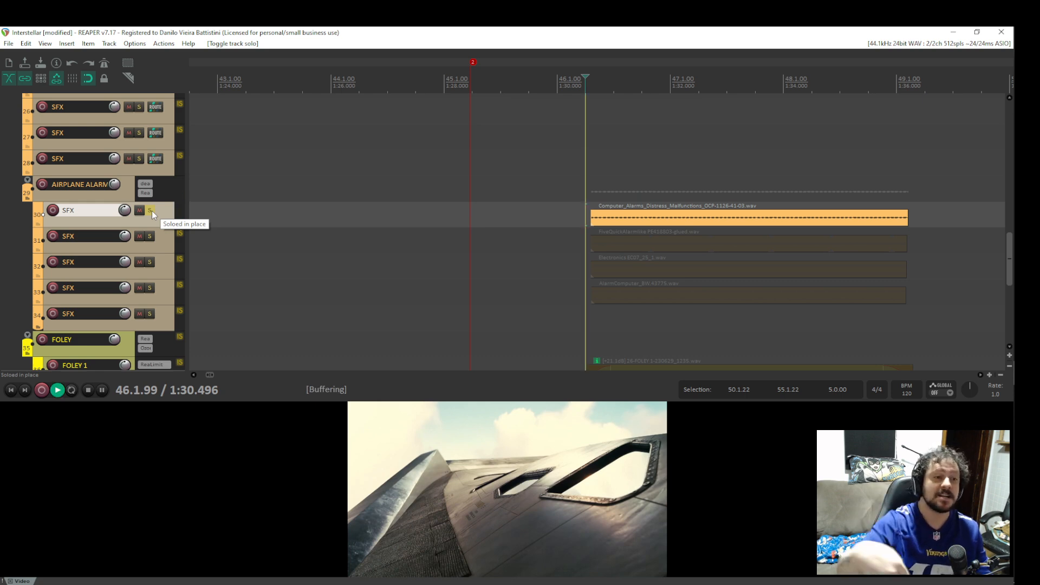
pyautogui.press('space')
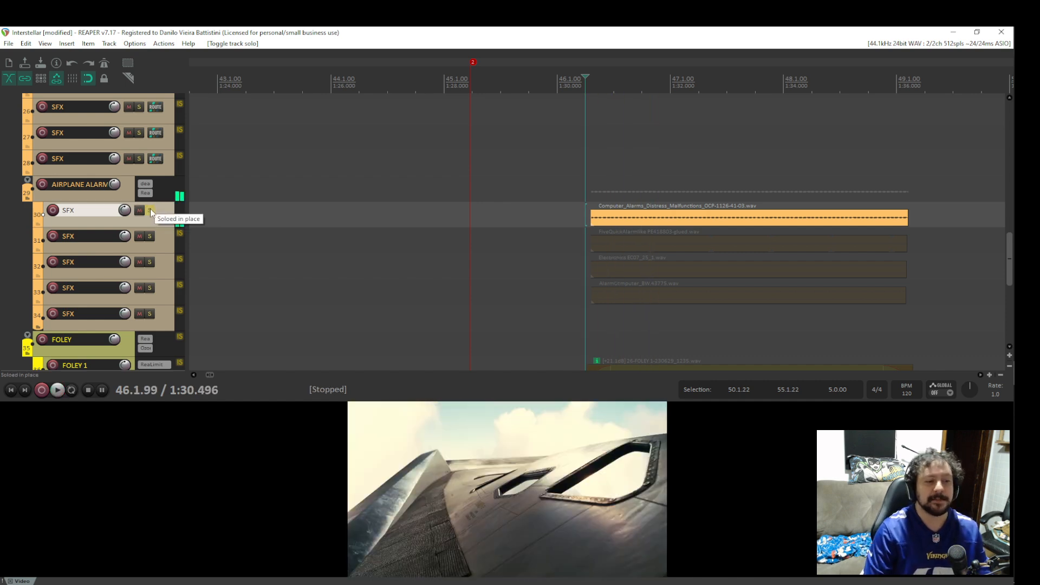
pyautogui.press('space')
pyautogui.press('space')
# Solo only track 31, place the cursor at 46.1.90 and play its FiveQuickAlarmlike clip.
pyautogui.click(633, 222)
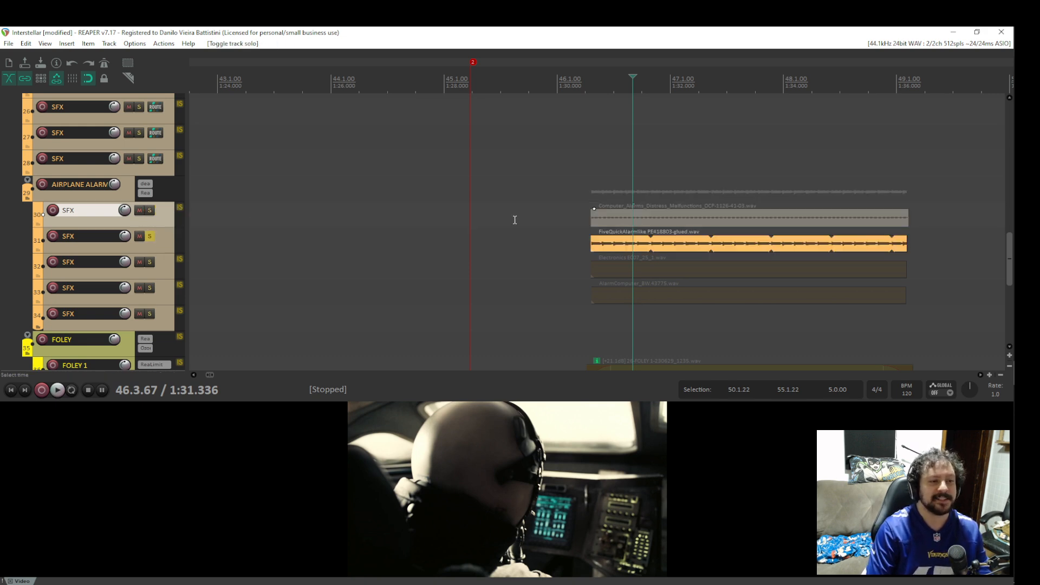
pyautogui.click(582, 240)
pyautogui.press('space')
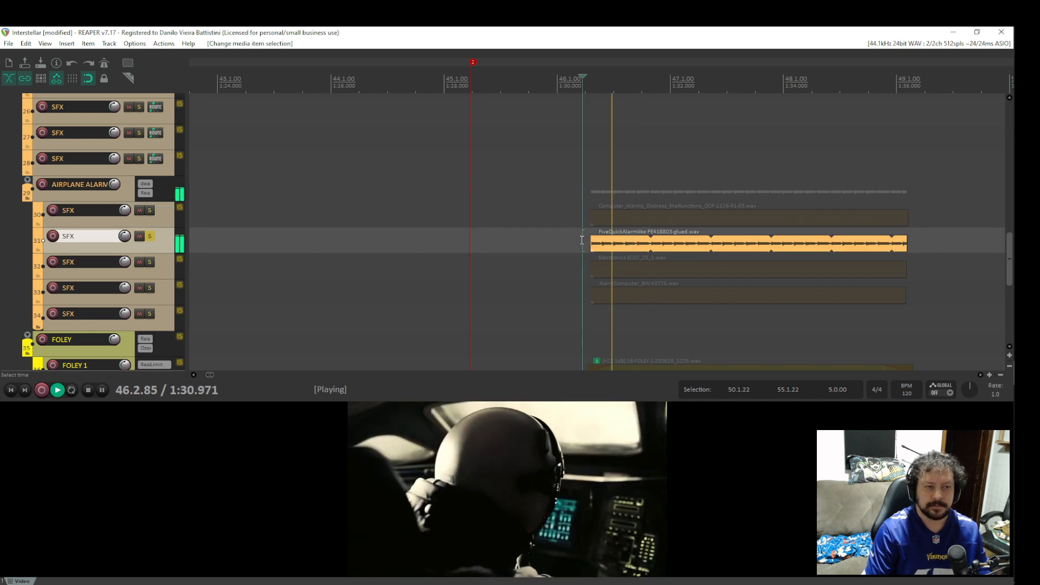
pyautogui.press('space')
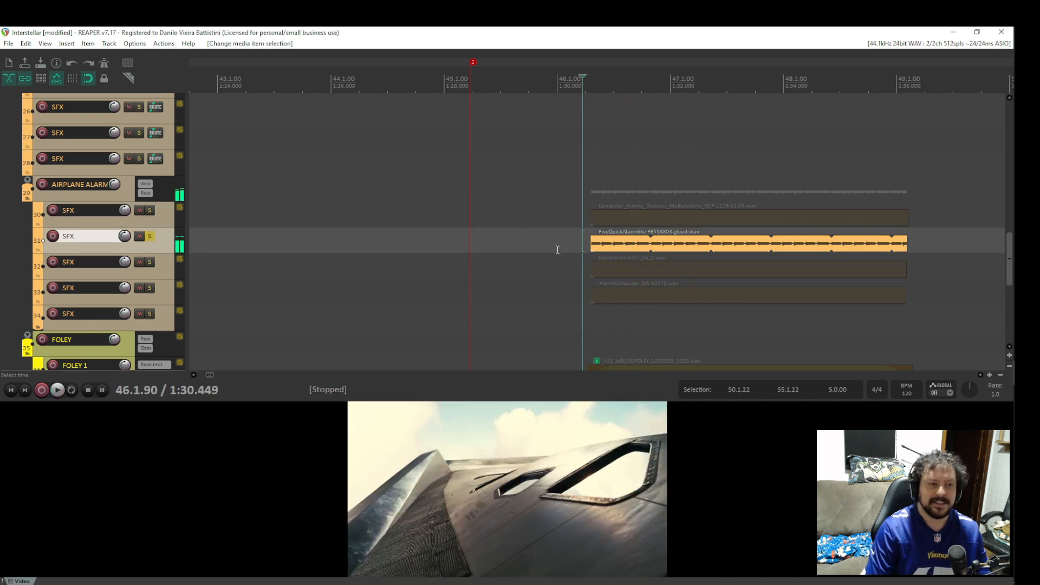
# Add track 30 to the solo, play it together with track 31, and remove its solo during playback to compare.
pyautogui.click(149, 210)
pyautogui.press('space')
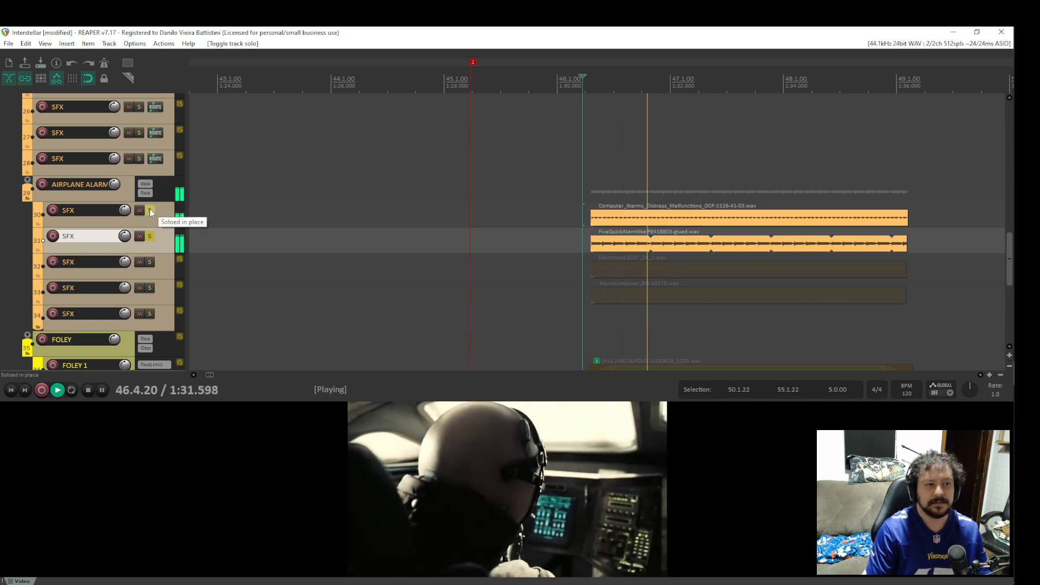
pyautogui.click(150, 211)
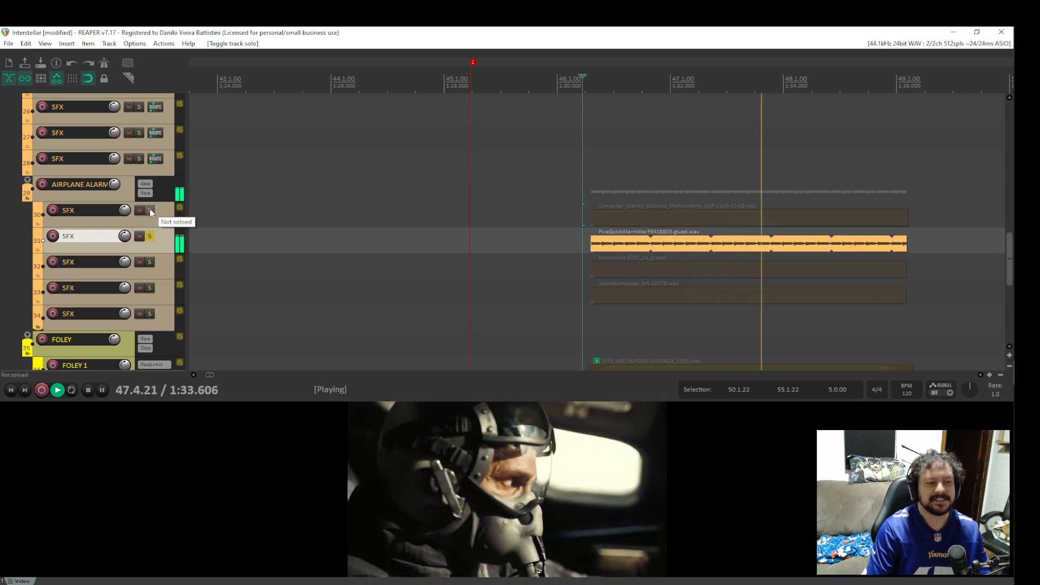
pyautogui.press('space')
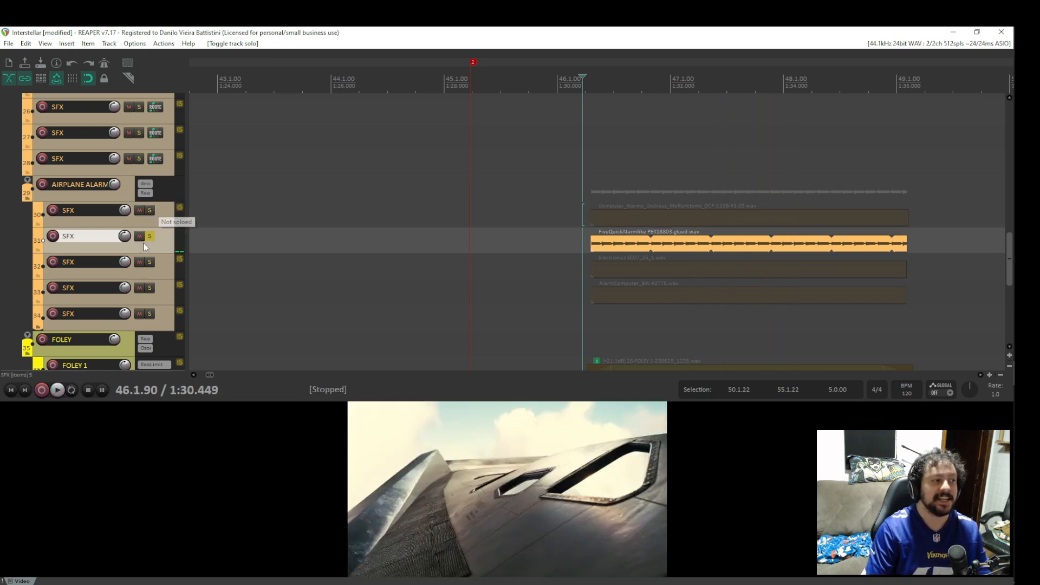
# Clear the solo on track 31, solo track 32 and play its Electronics EC07_25_1 clip from 46.1.90.
pyautogui.click(152, 236)
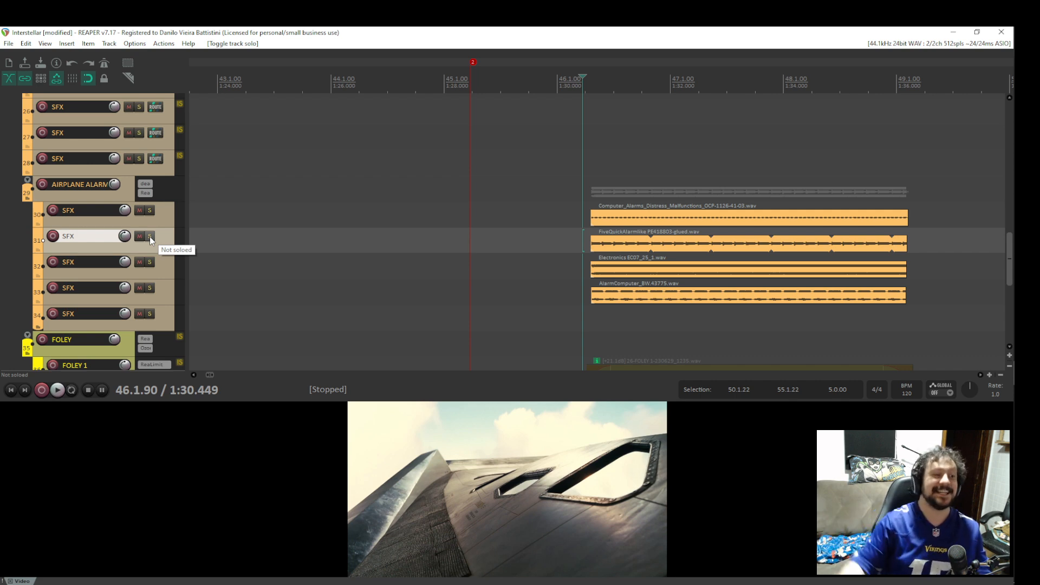
pyautogui.click(150, 236)
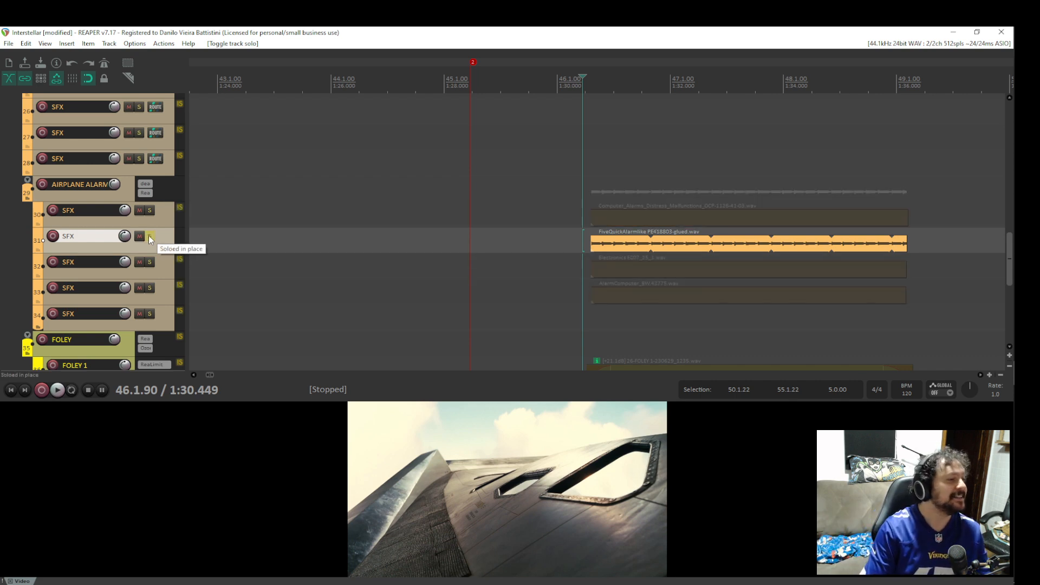
pyautogui.click(149, 236)
pyautogui.click(151, 261)
pyautogui.press('space')
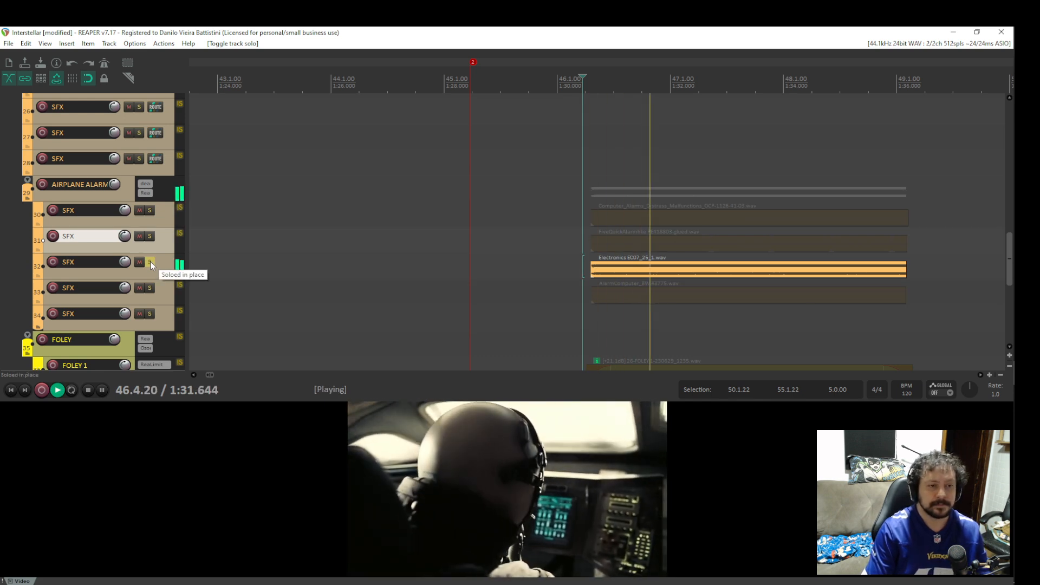
pyautogui.press('space')
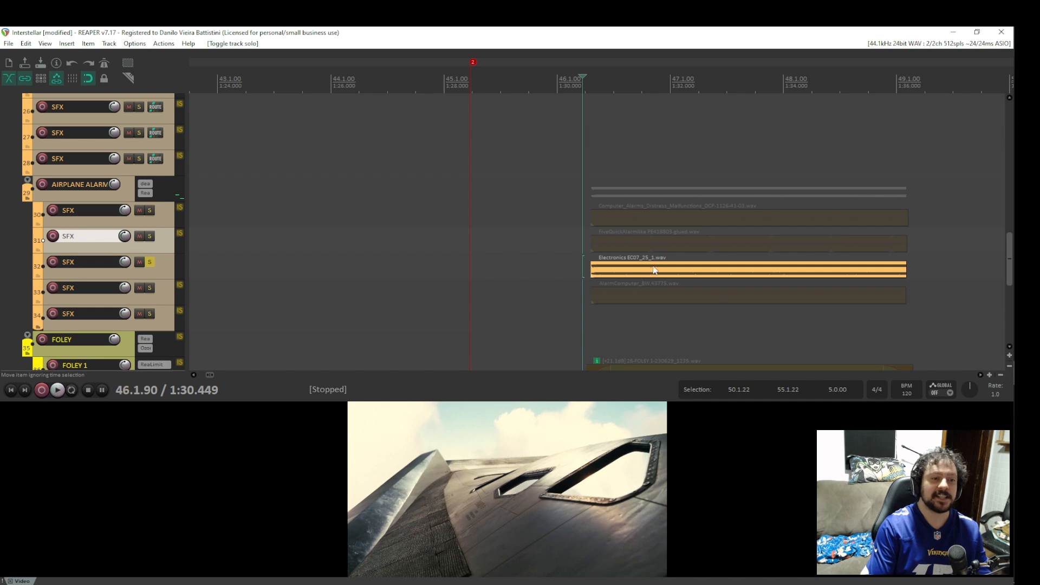
pyautogui.press('space')
pyautogui.press('space')
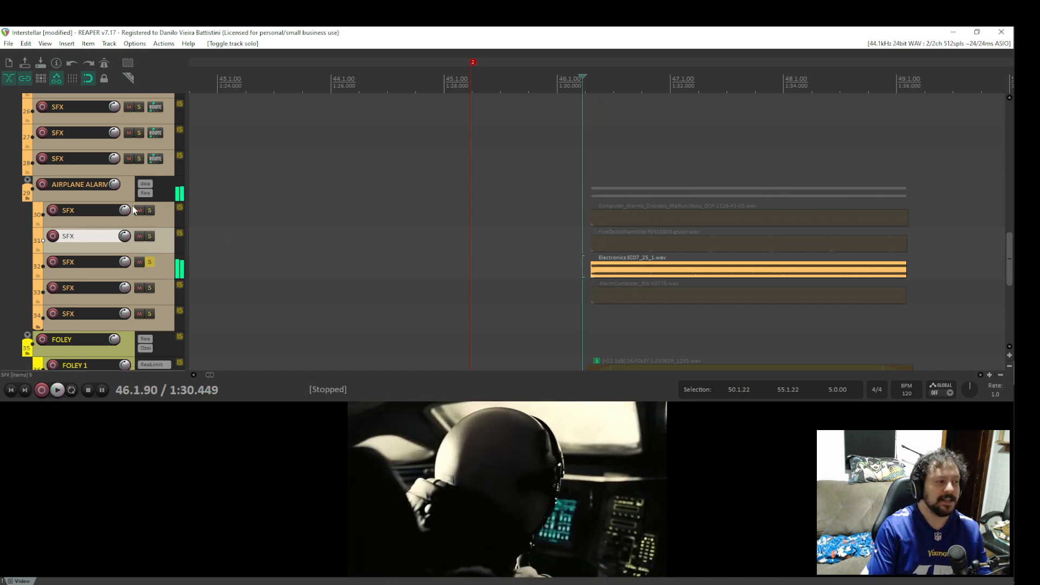
# Compare tracks 30 and 32 by switching their solos and playing them separately and together from 46.1.90.
pyautogui.click(149, 210)
pyautogui.click(151, 263)
pyautogui.press('space')
pyautogui.press('space')
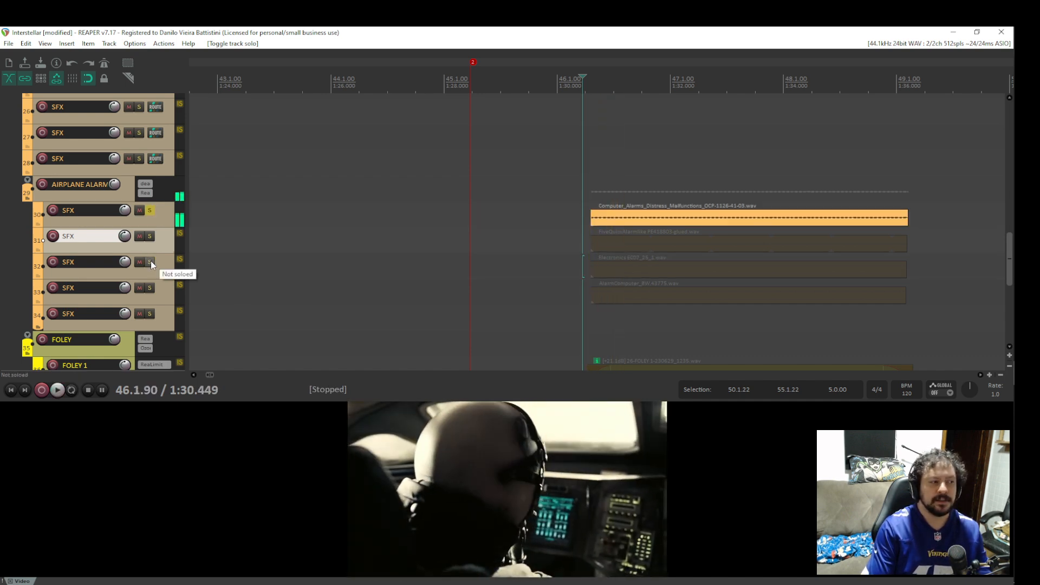
pyautogui.click(151, 262)
pyautogui.press('space')
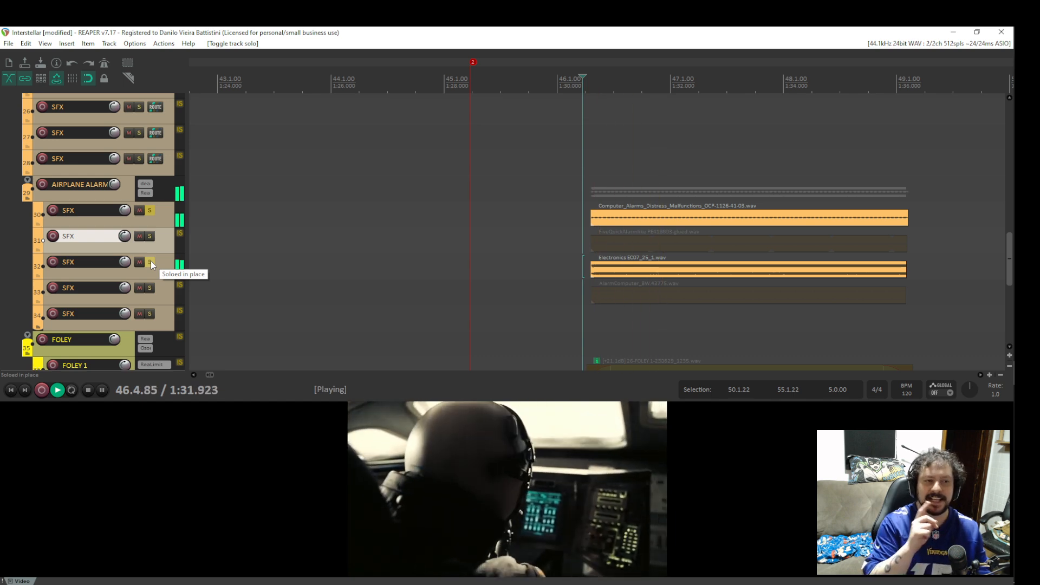
pyautogui.press('space')
pyautogui.click(150, 211)
pyautogui.press('space')
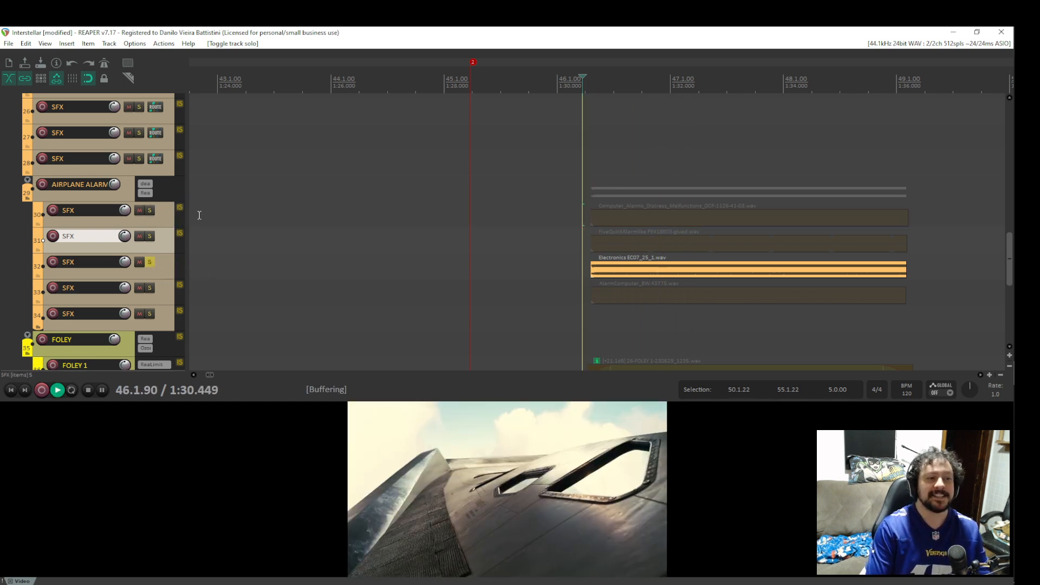
pyautogui.press('space')
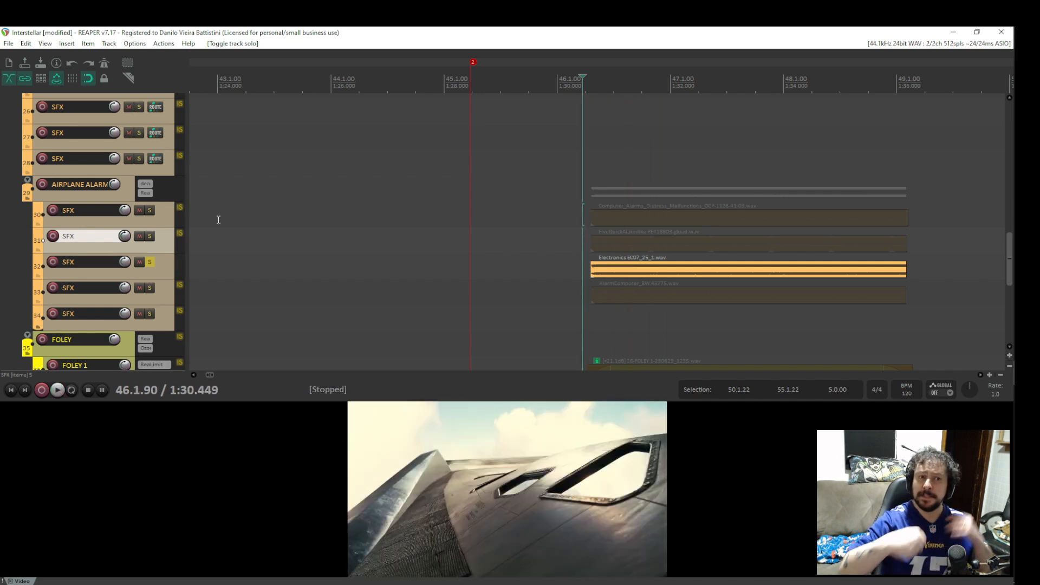
# Add tracks 30 and 31 to the solo and play the three alarm layers on tracks 30 to 32 together.
pyautogui.click(150, 210)
pyautogui.click(150, 237)
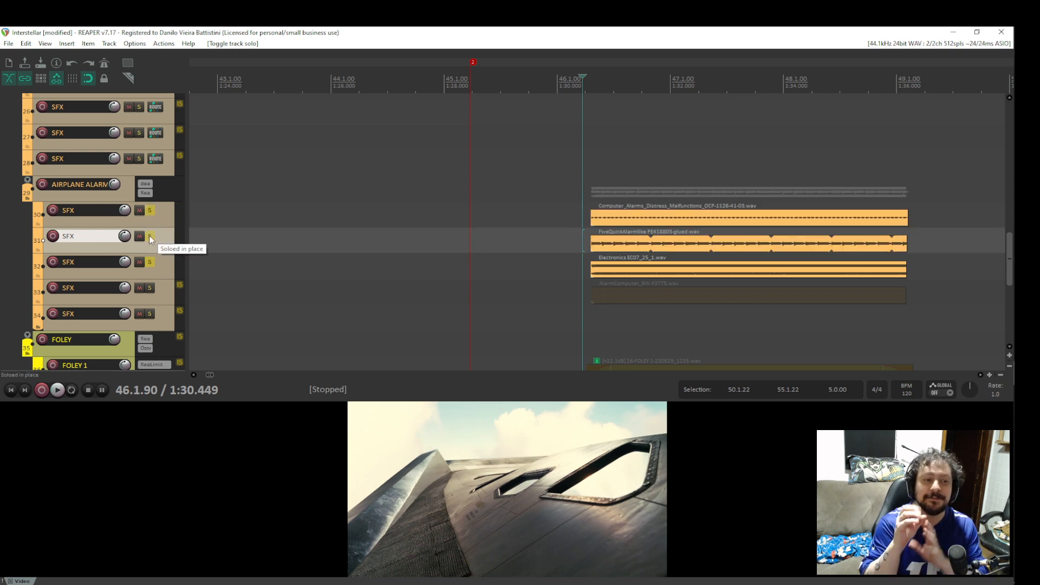
pyautogui.scroll(1, 149, 235)
pyautogui.scroll(-2, 360, 235)
pyautogui.press('space')
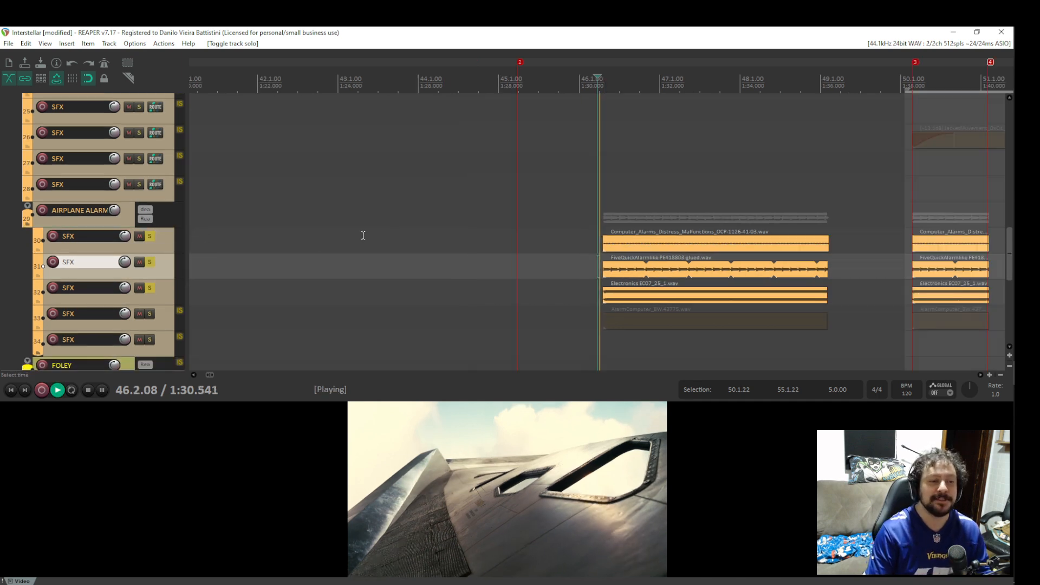
pyautogui.press('space')
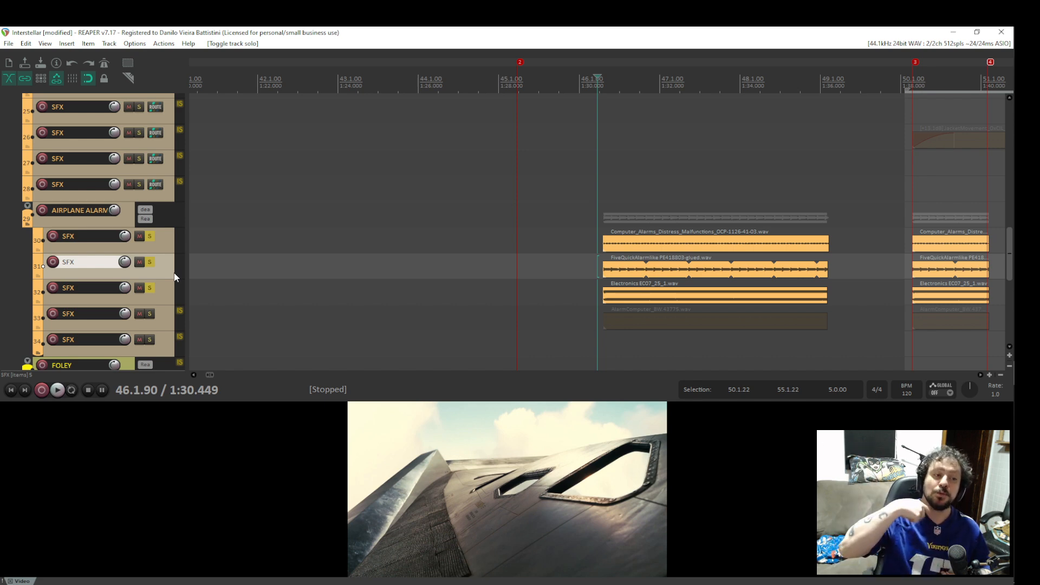
# Clear the solos on tracks 30 to 32, solo track 33 and play its AlarmComputer_BW.43775 clip from 46.1.90.
pyautogui.click(149, 288)
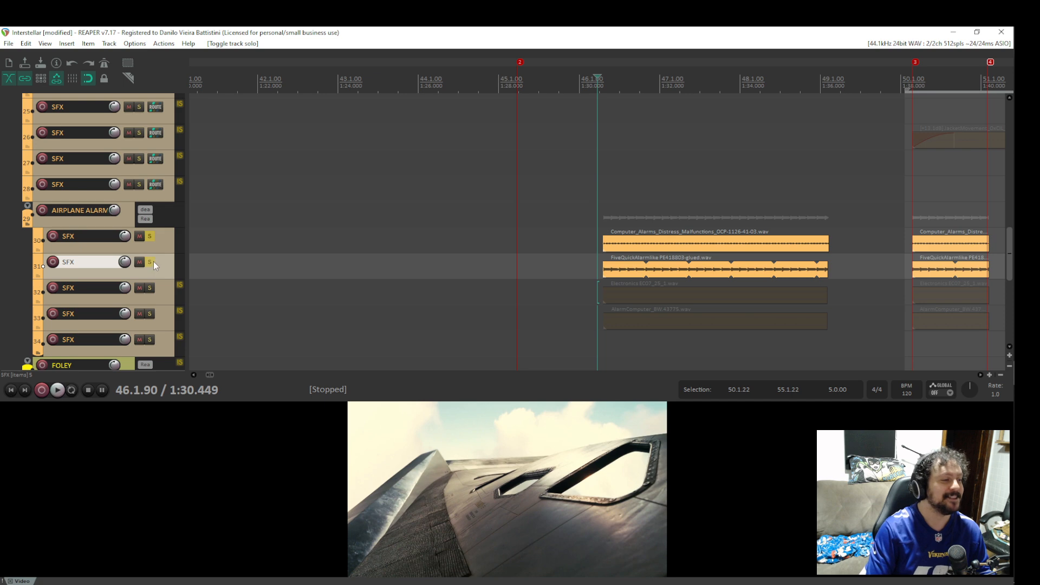
pyautogui.click(154, 261)
pyautogui.click(152, 239)
pyautogui.click(150, 311)
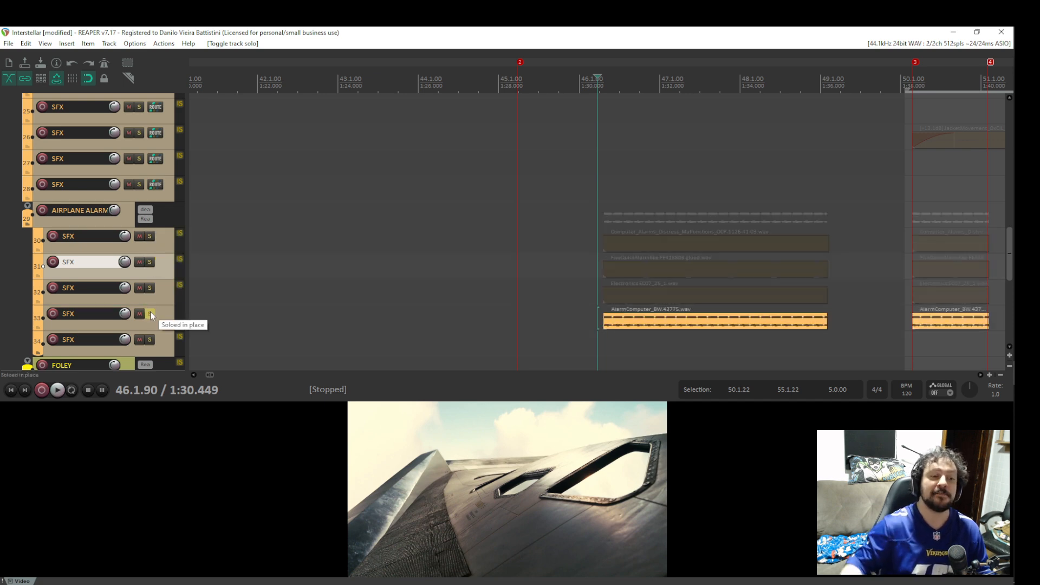
pyautogui.press('space')
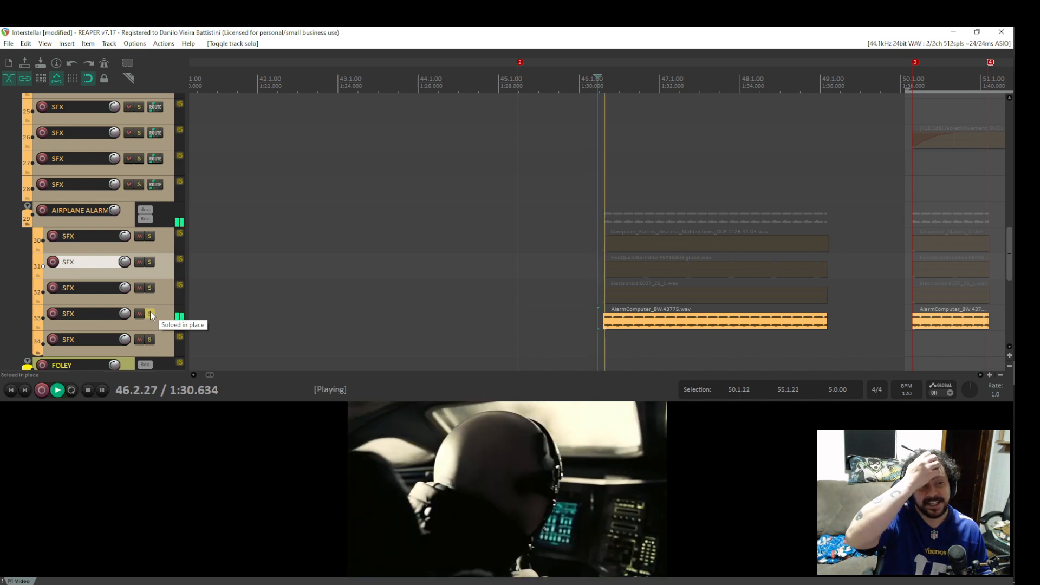
pyautogui.press('space')
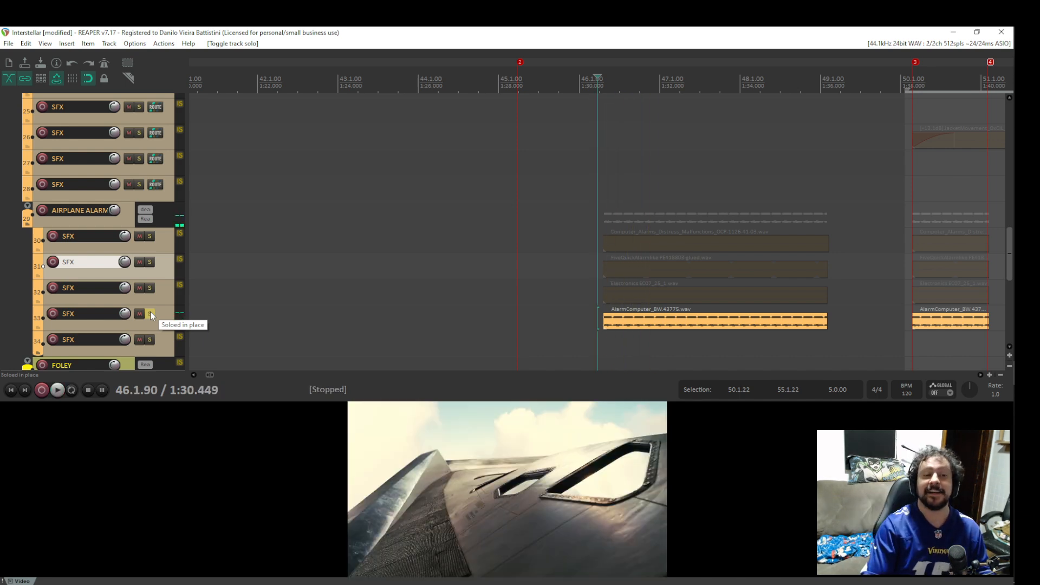
pyautogui.press('space')
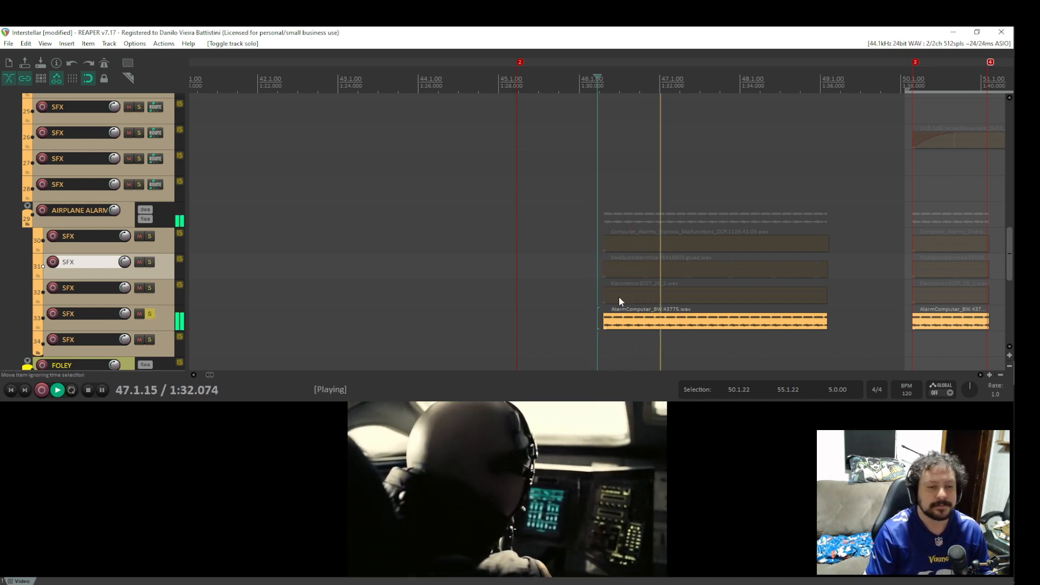
pyautogui.scroll(-3, 745, 291)
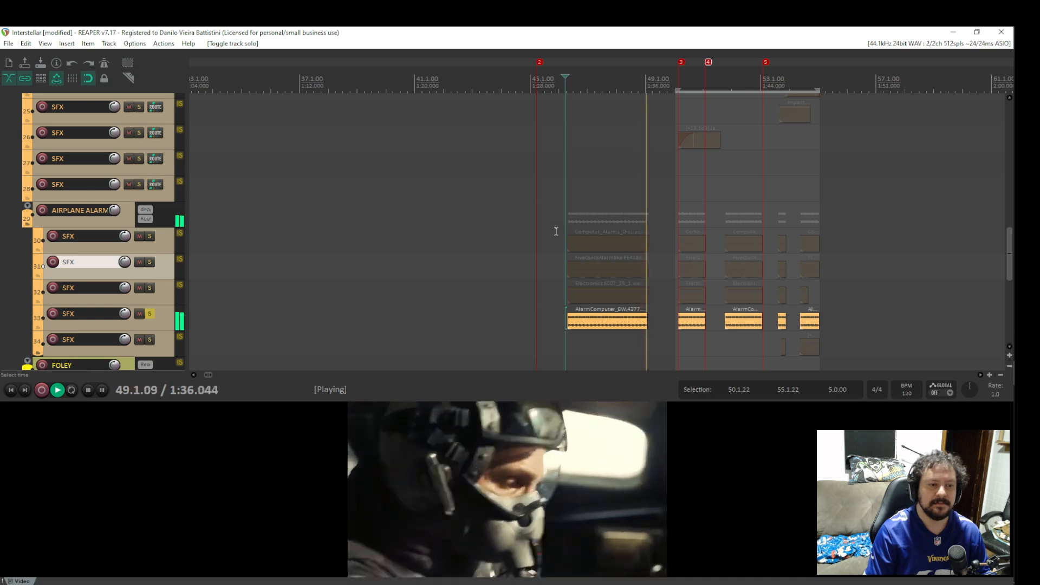
pyautogui.press('space')
# Remove the solo from track 33 and play all the airplane alarm layers together from 50.2.73.
pyautogui.click(152, 314)
pyautogui.click(685, 217)
pyautogui.press('space')
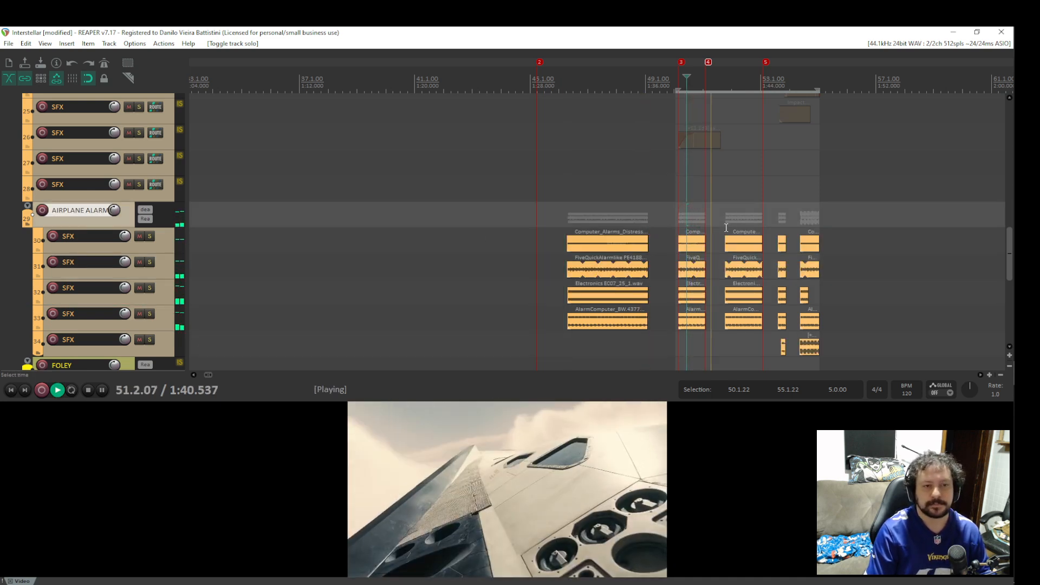
pyautogui.press('space')
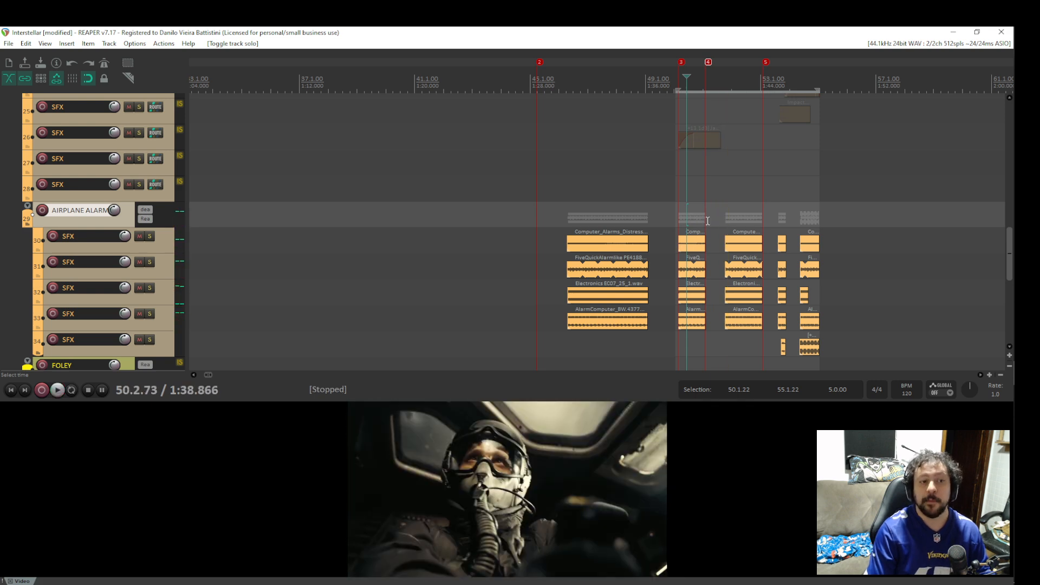
pyautogui.scroll(10, 704, 225)
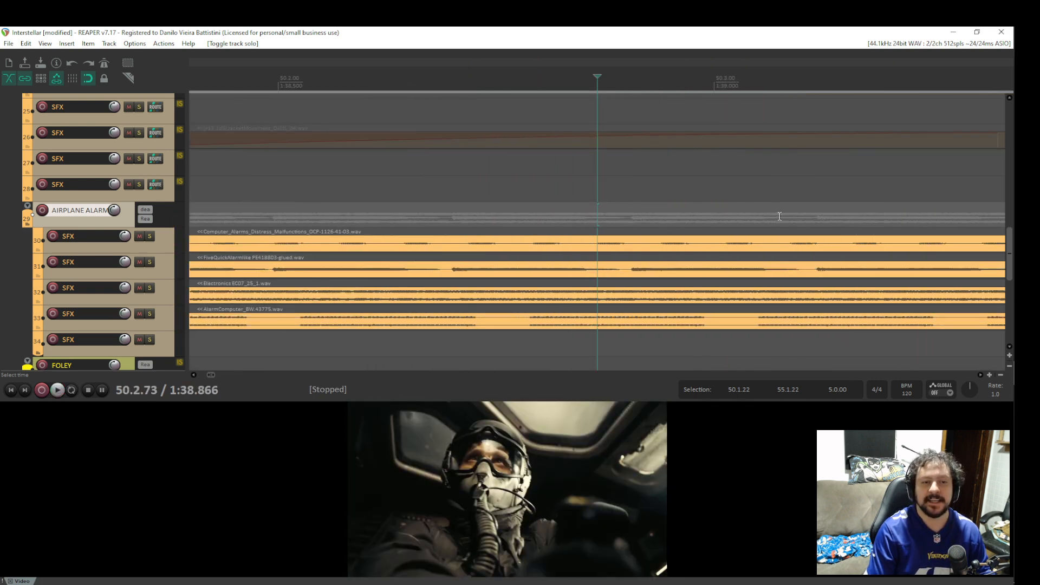
pyautogui.scroll(-10, 780, 216)
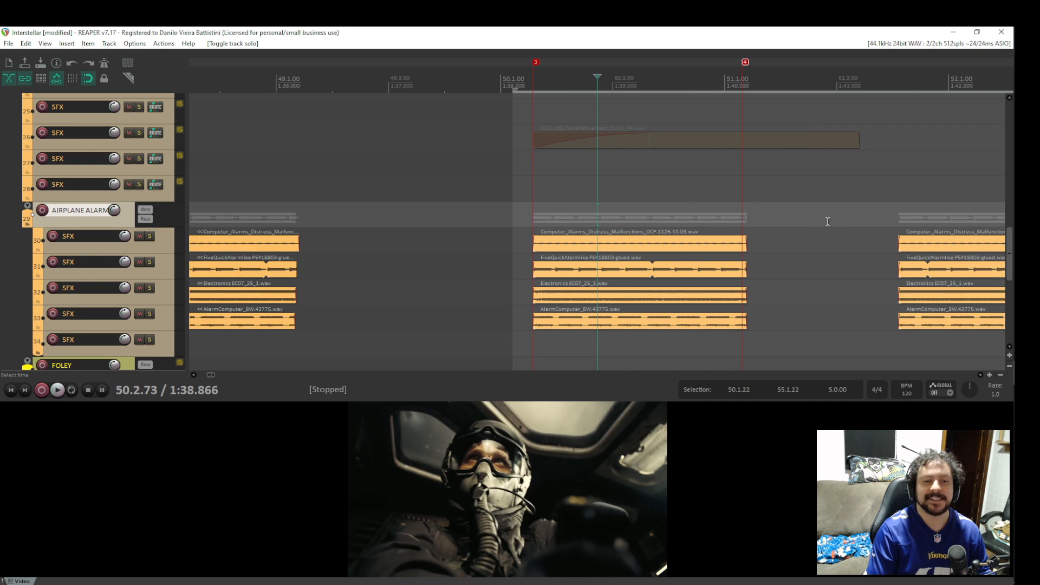
pyautogui.press('space')
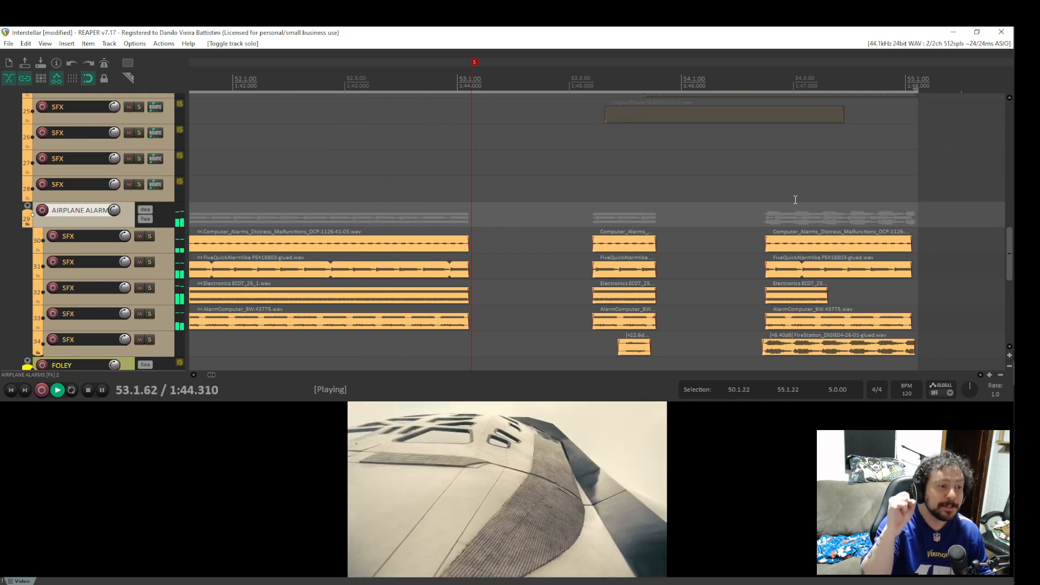
pyautogui.press('space')
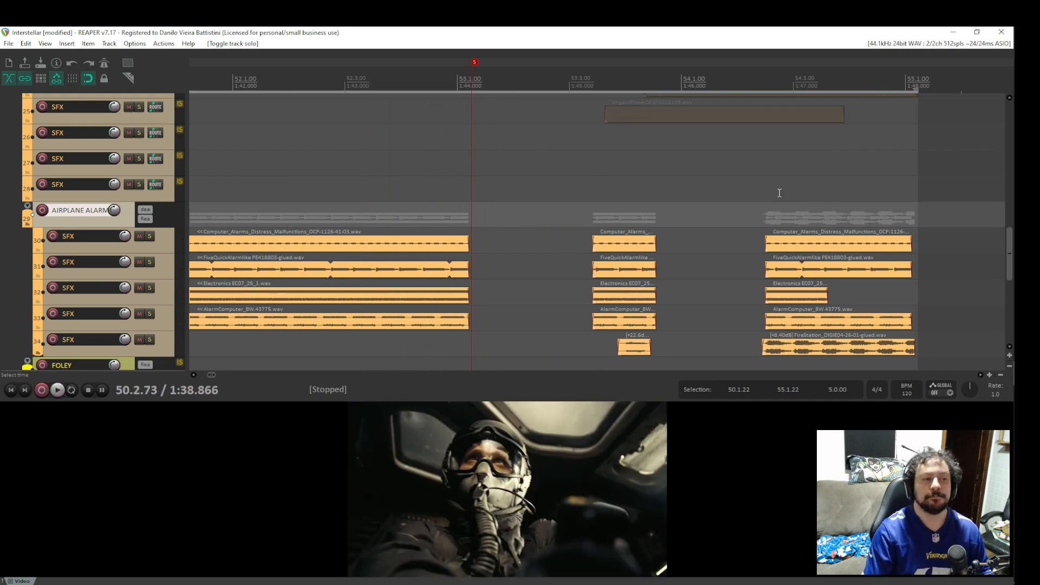
# Play the short fourth group of alarm clips from 53.3.42, and place the cursor at 53.3.00 before track 34's first clip.
pyautogui.scroll(-5, 780, 193)
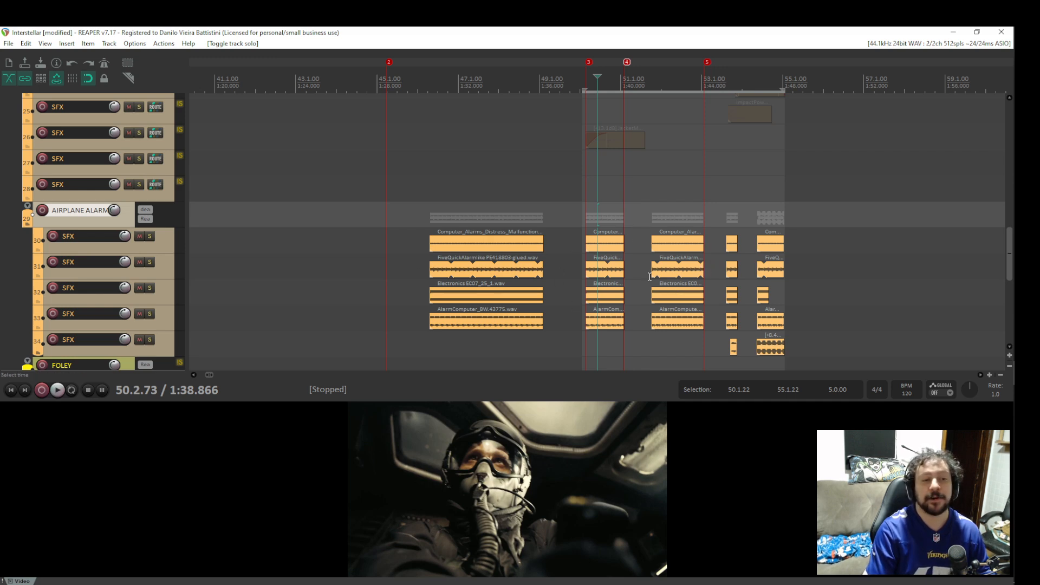
pyautogui.scroll(-2, 704, 259)
pyautogui.scroll(2, 708, 260)
pyautogui.click(728, 269)
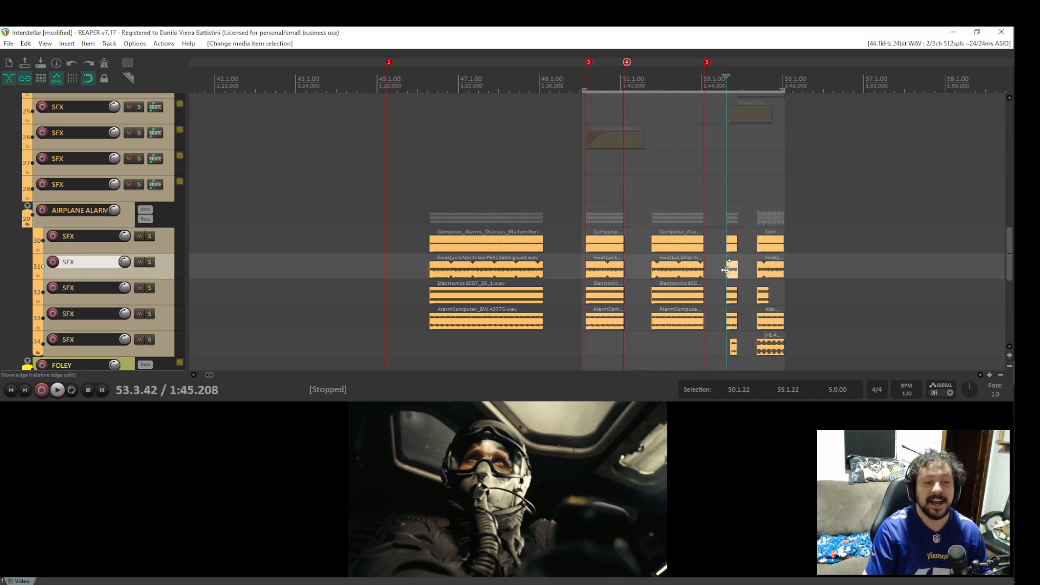
pyautogui.press('space')
pyautogui.scroll(3, 527, 327)
pyautogui.press('space')
pyautogui.click(558, 345)
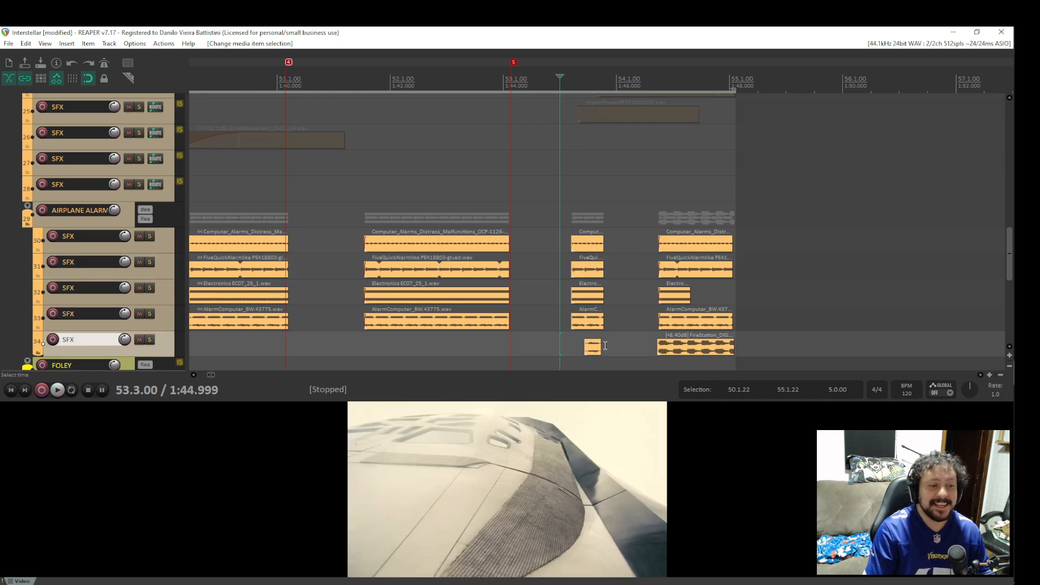
# Solo track 34, play its short first FireStation clip from just before its start, and remove the solo.
pyautogui.scroll(4, 558, 344)
pyautogui.scroll(2, 734, 353)
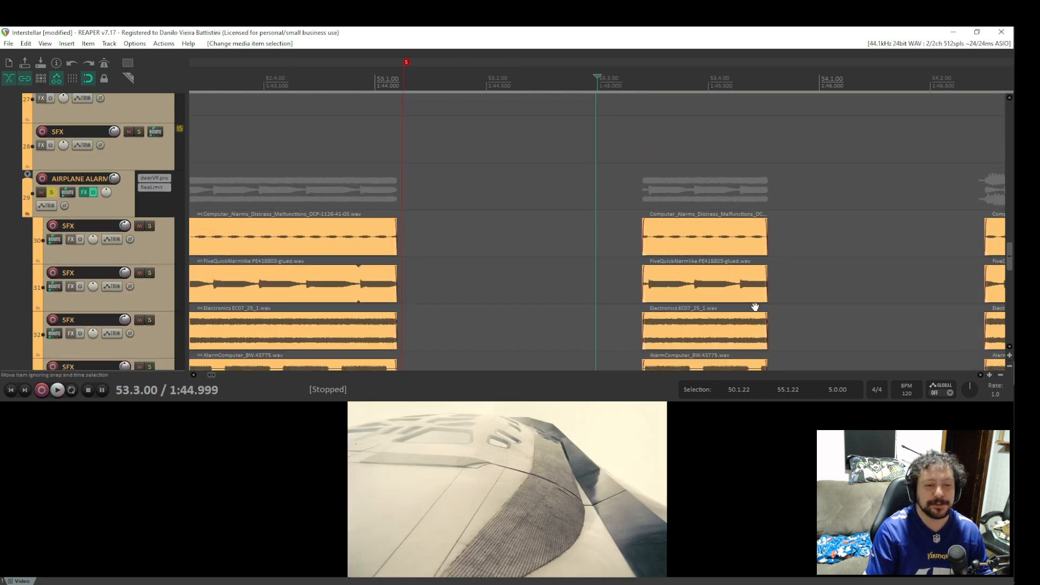
pyautogui.scroll(-3, 611, 235)
pyautogui.scroll(1, 600, 342)
pyautogui.click(655, 253)
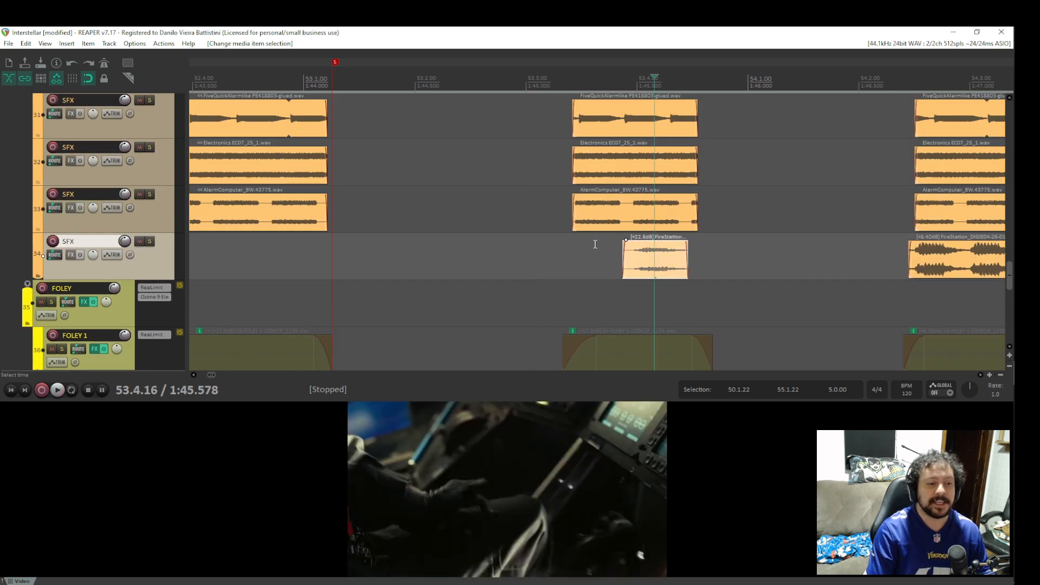
pyautogui.click(624, 253)
pyautogui.click(606, 254)
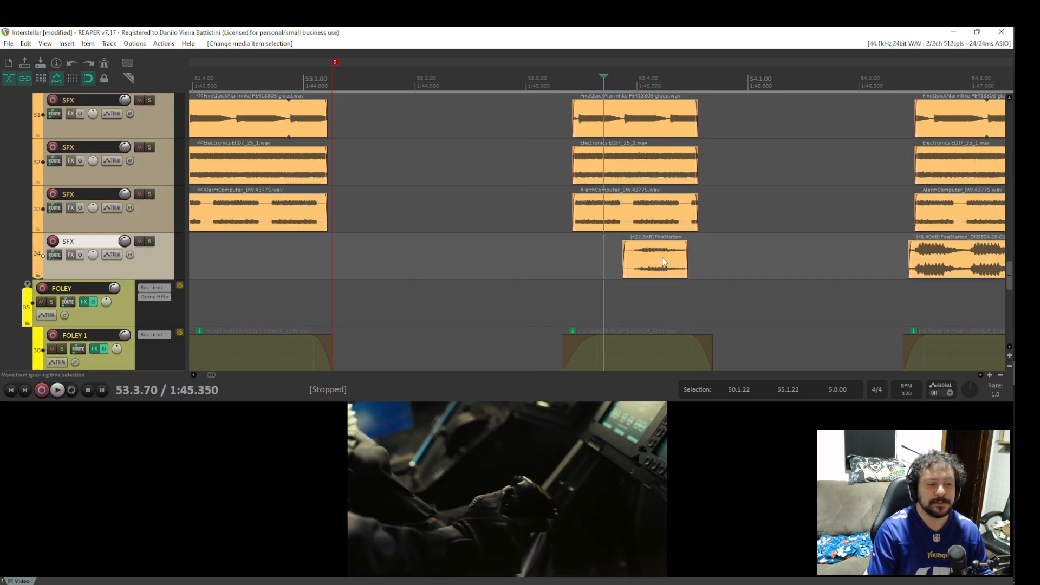
pyautogui.click(665, 263)
pyautogui.click(607, 255)
pyautogui.click(149, 245)
pyautogui.press('space')
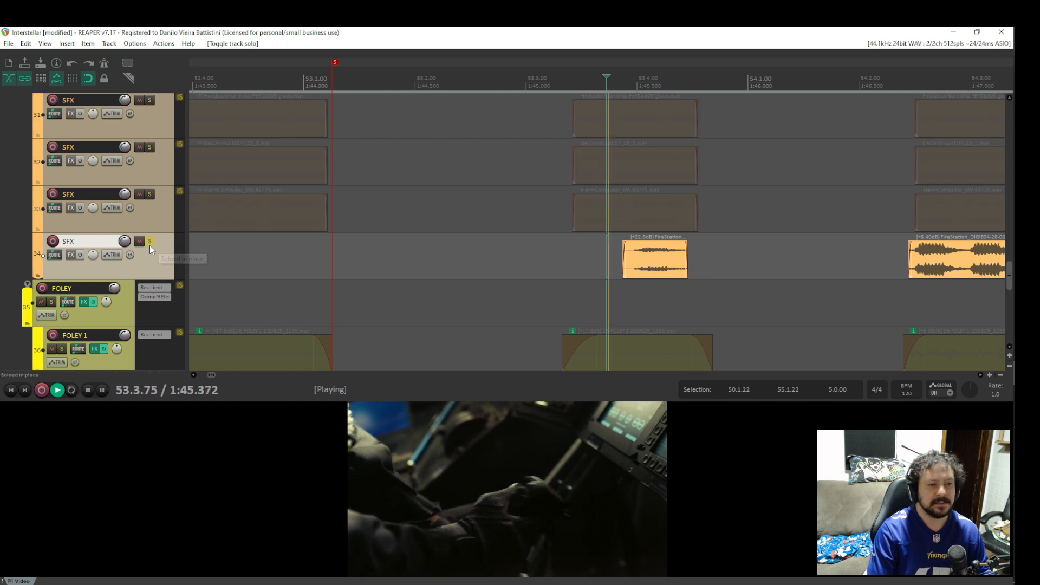
pyautogui.press('space')
pyautogui.click(149, 245)
# Extend the end of track 34's first FireStation clip past 54.1.00, play it soloed from 53.4.00, and remove the solo.
pyautogui.scroll(4, 686, 260)
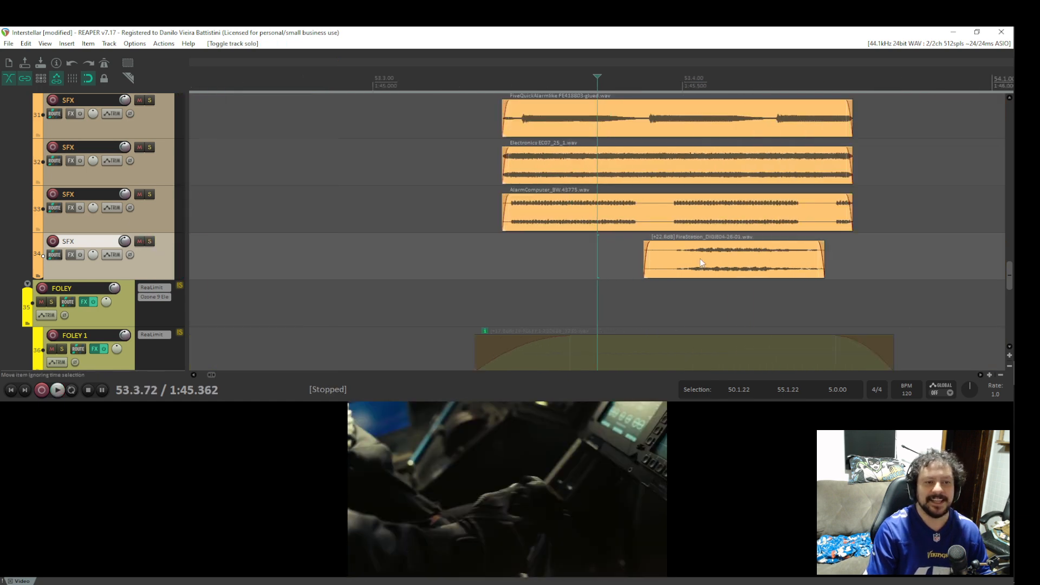
pyautogui.moveTo(757, 257); pyautogui.dragTo(971, 248)
pyautogui.click(660, 260)
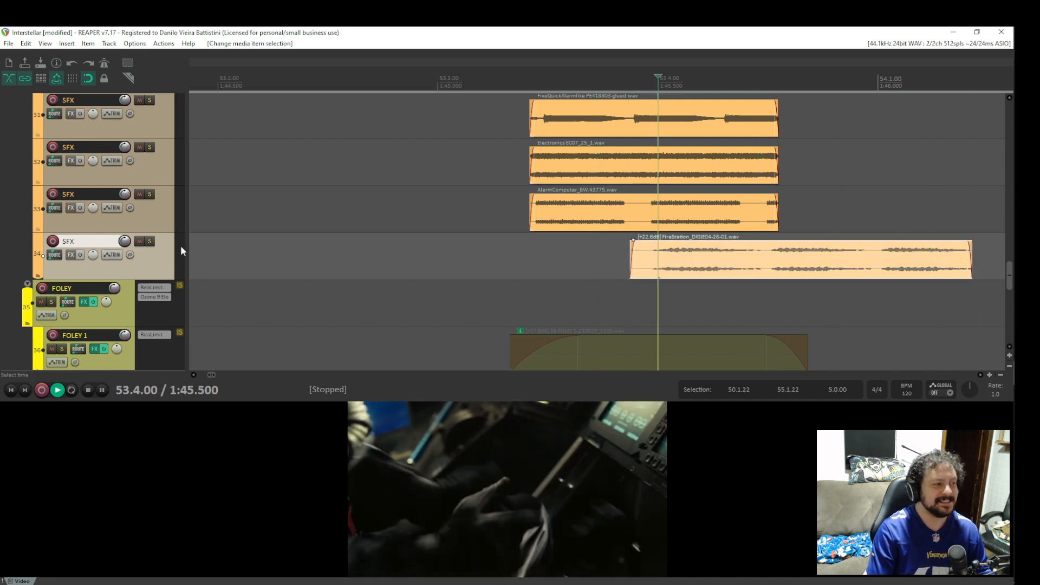
pyautogui.click(149, 241)
pyautogui.press('space')
pyautogui.press('space')
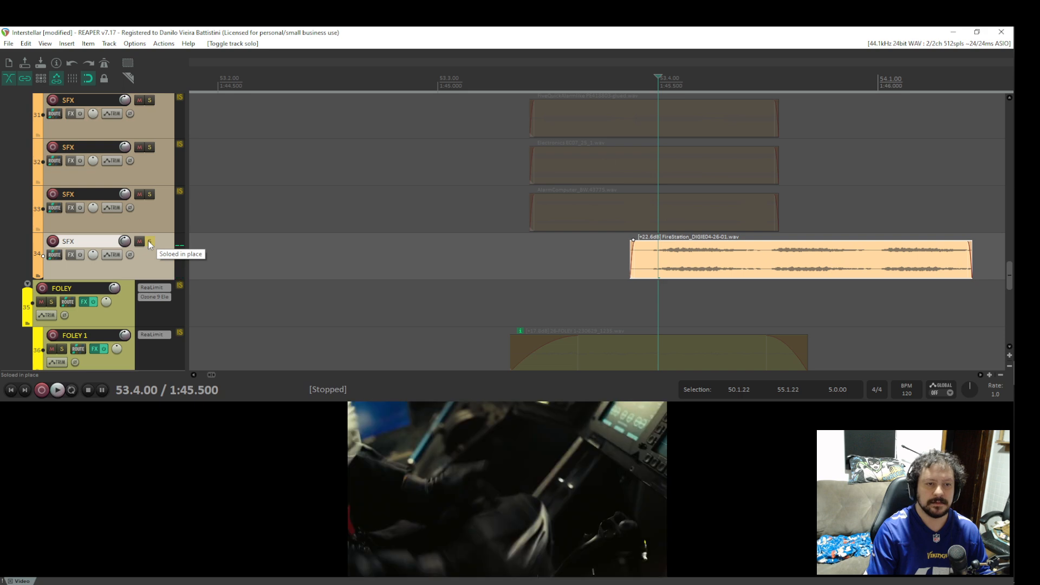
pyautogui.click(148, 241)
# Trim the end of track 34's first FireStation clip to just before the alarm group's end, and play all alarm layers from 53.3.56.
pyautogui.click(965, 254)
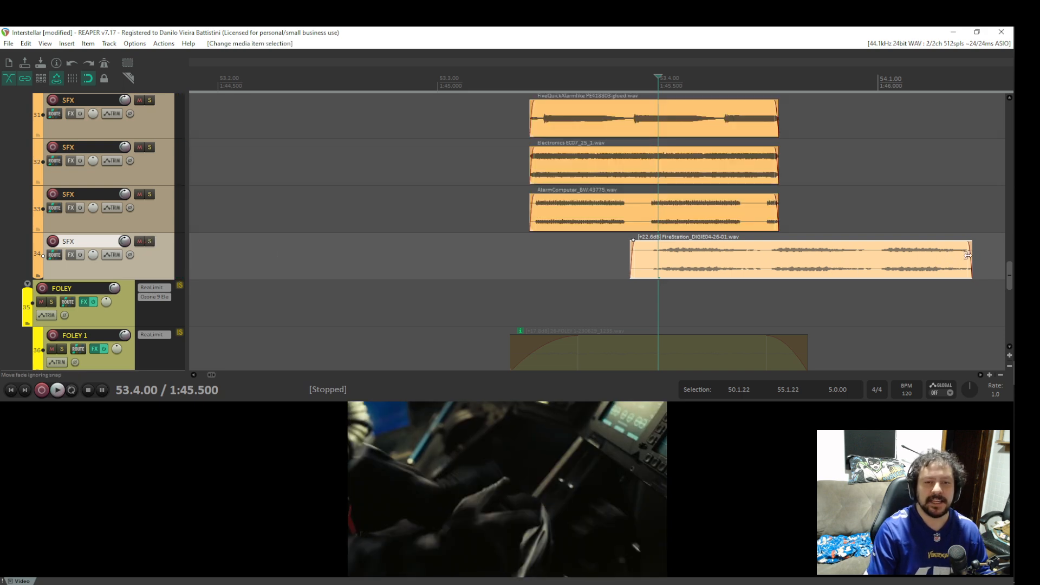
pyautogui.moveTo(971, 255); pyautogui.dragTo(770, 265)
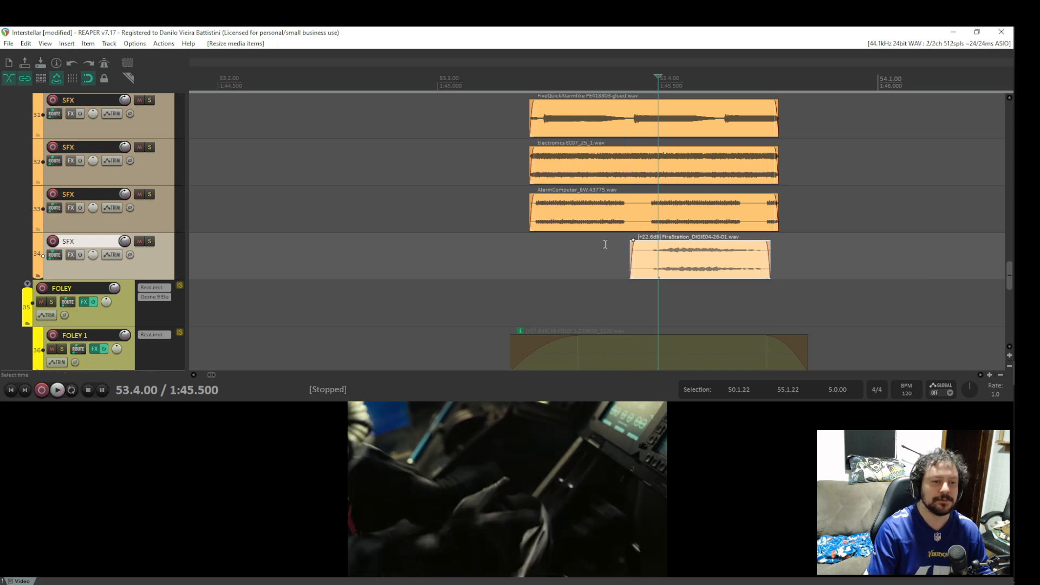
pyautogui.click(685, 255)
pyautogui.click(561, 250)
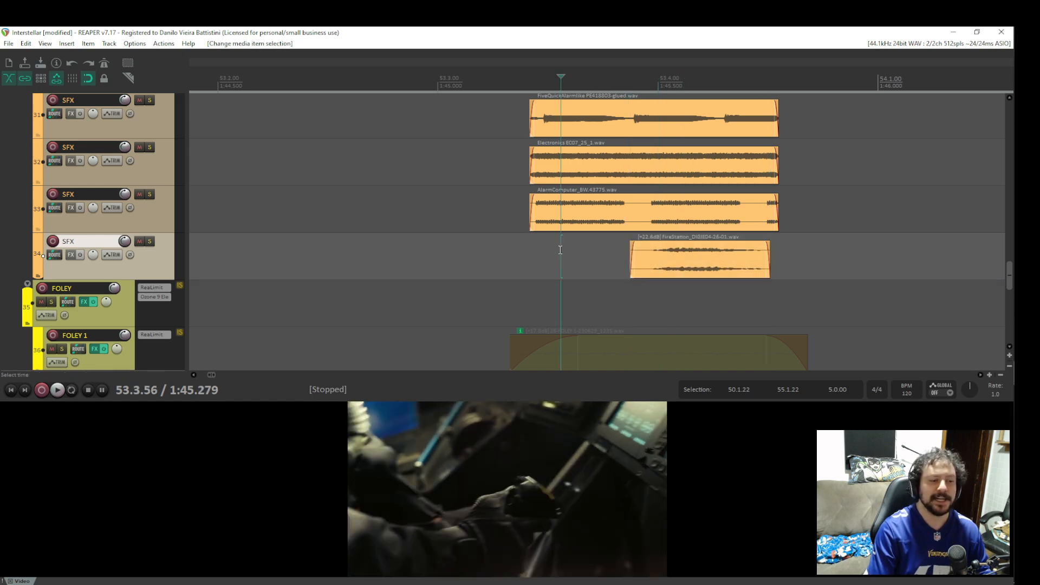
pyautogui.press('space')
pyautogui.scroll(-3, 531, 255)
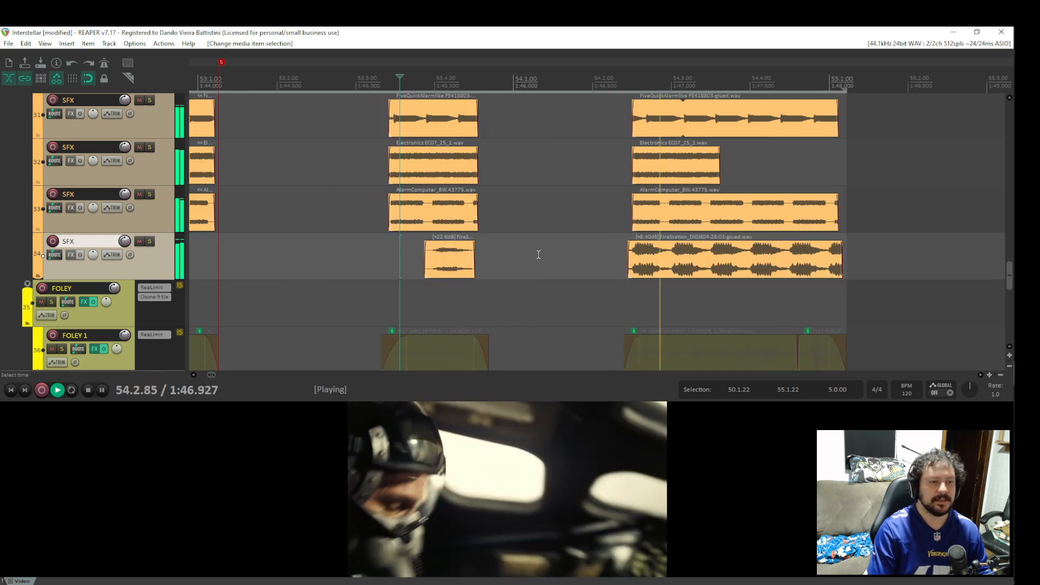
pyautogui.press('space')
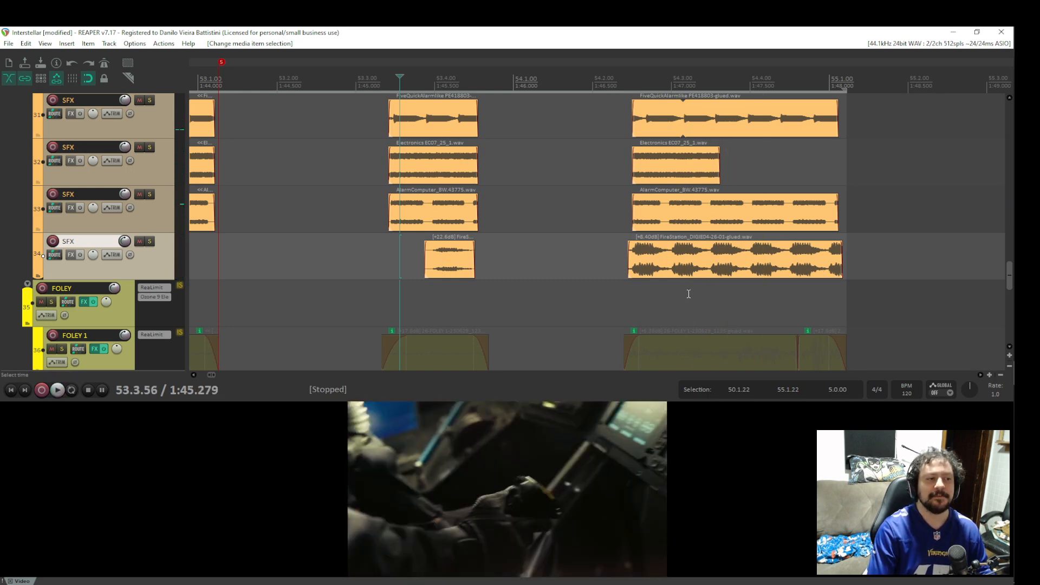
# Play the last group of alarm clips on all layers from 54.2.36 twice.
pyautogui.click(480, 254)
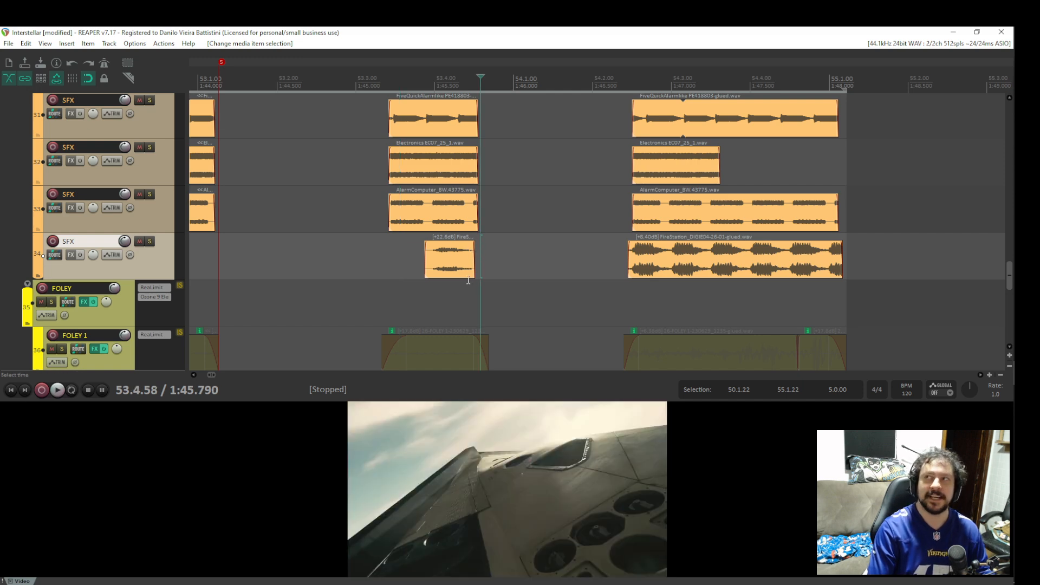
pyautogui.click(621, 217)
pyautogui.press('space')
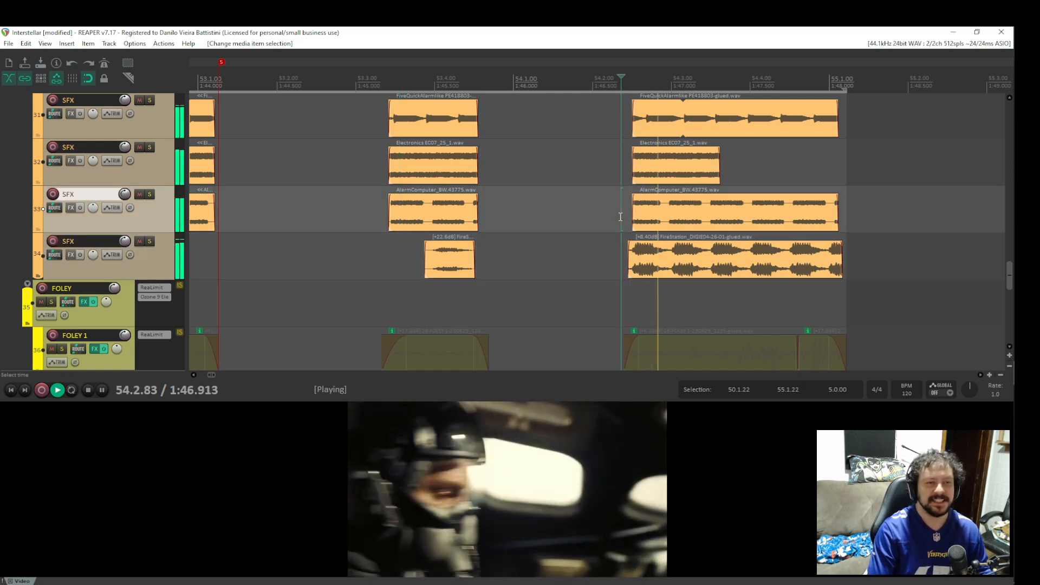
pyautogui.press('space')
pyautogui.moveTo(629, 216); pyautogui.dragTo(609, 294)
pyautogui.scroll(-3, 609, 294)
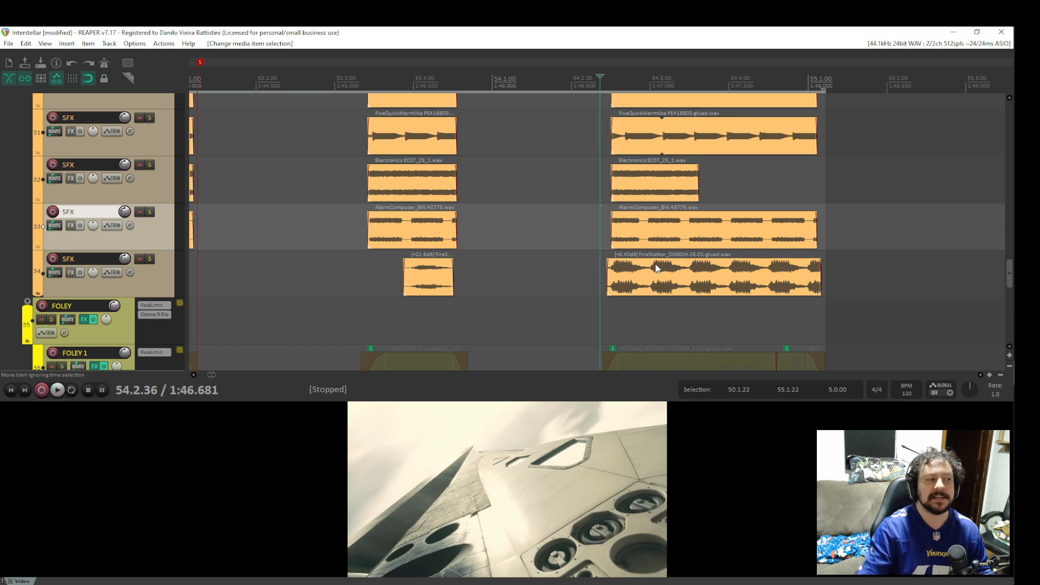
pyautogui.press('space')
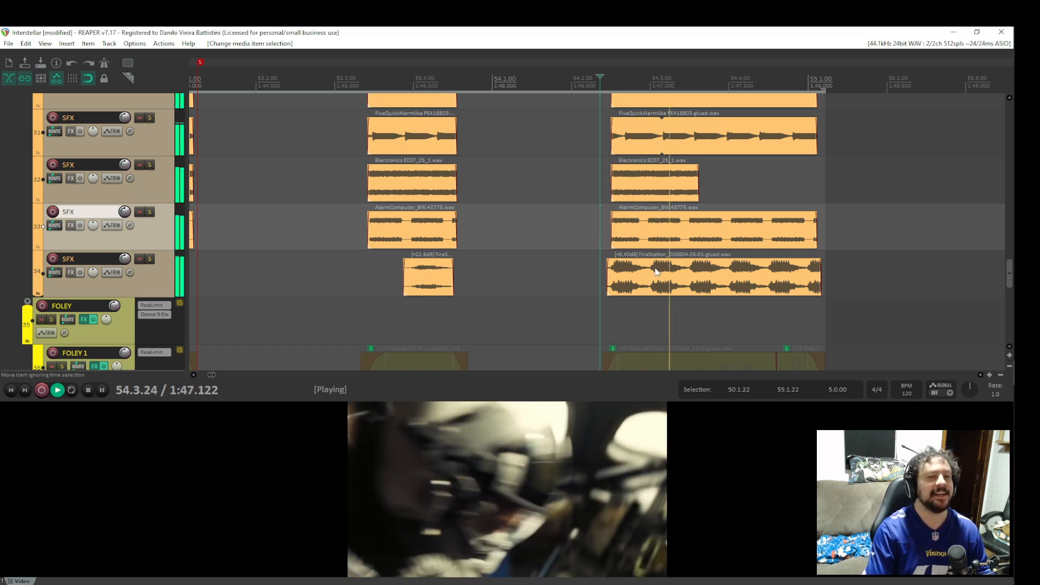
pyautogui.press('space')
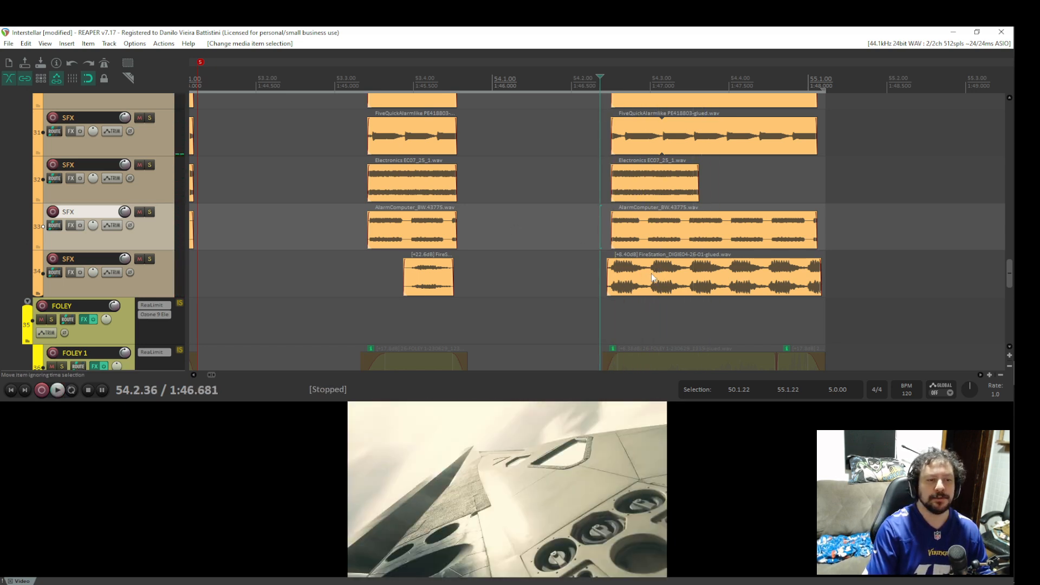
# Remove the solo from the AIRPLANE ALARM folder and solo the FOLEY folder on track 35.
pyautogui.scroll(-5, 643, 277)
pyautogui.scroll(-2, 511, 281)
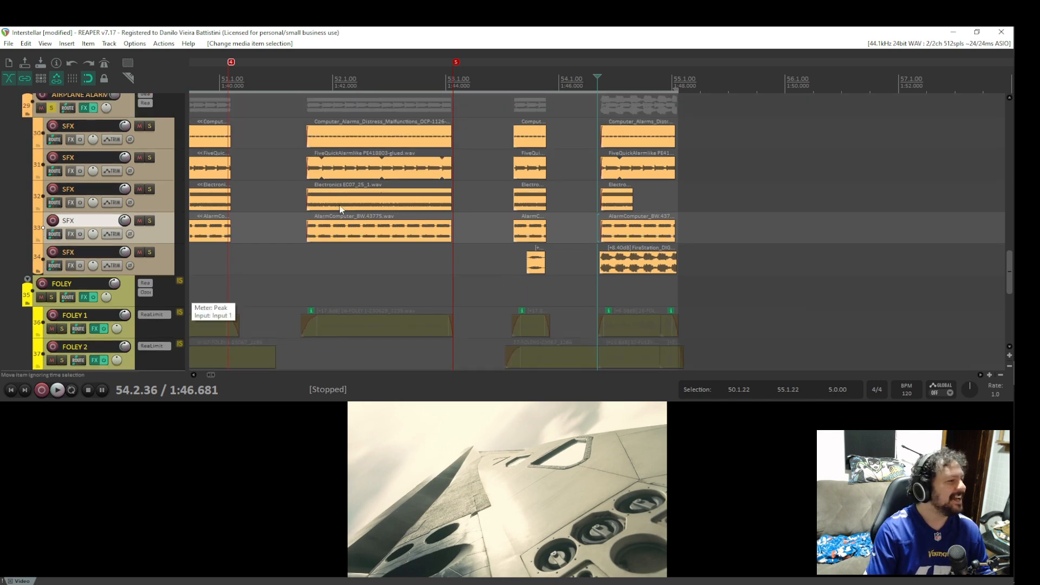
pyautogui.scroll(2, 102, 204)
pyautogui.click(51, 183)
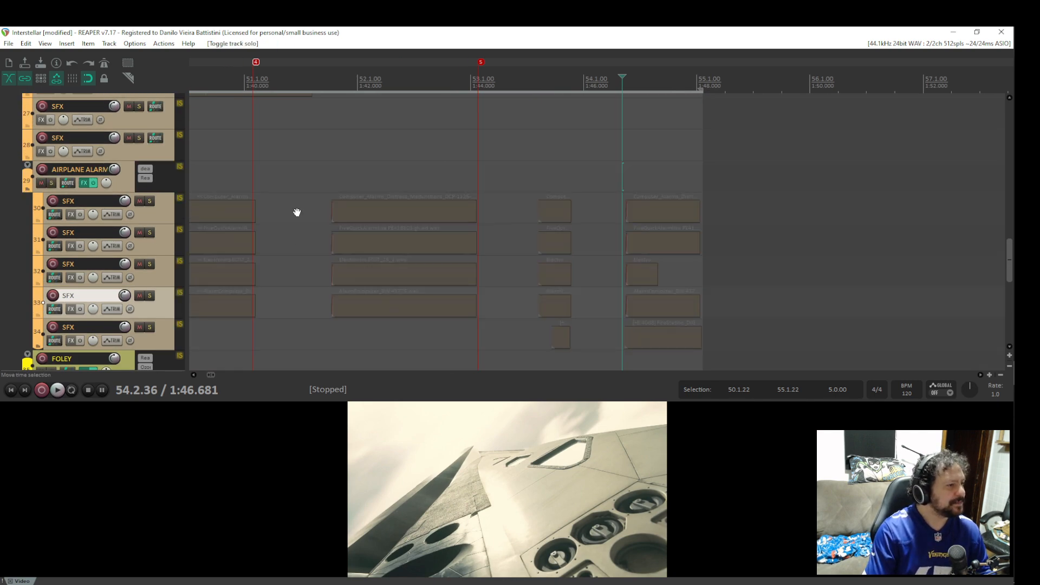
pyautogui.moveTo(297, 212); pyautogui.dragTo(537, 422)
pyautogui.scroll(-6, 365, 209)
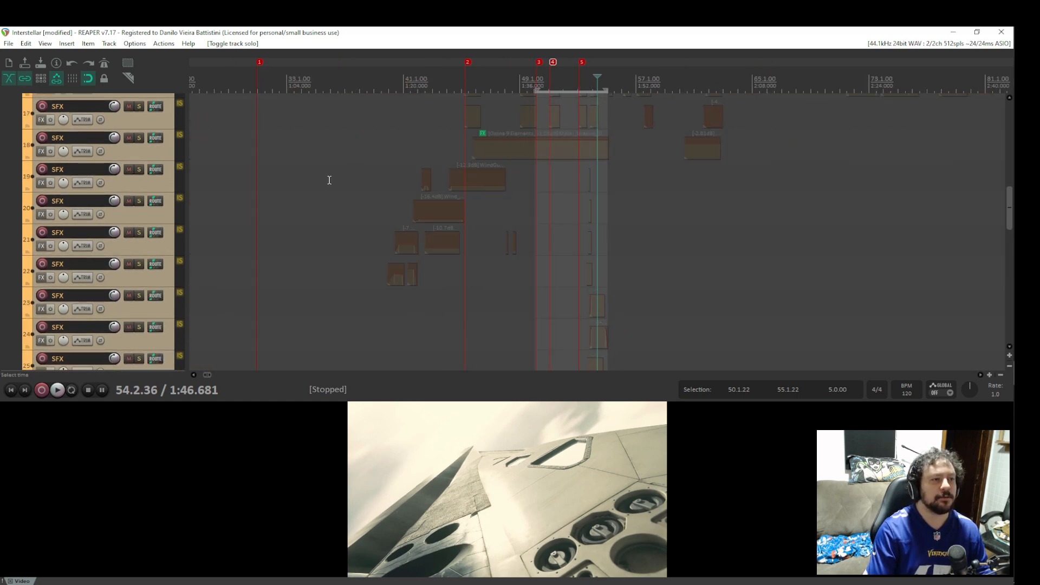
pyautogui.scroll(-3, 382, 197)
pyautogui.scroll(-5, 404, 232)
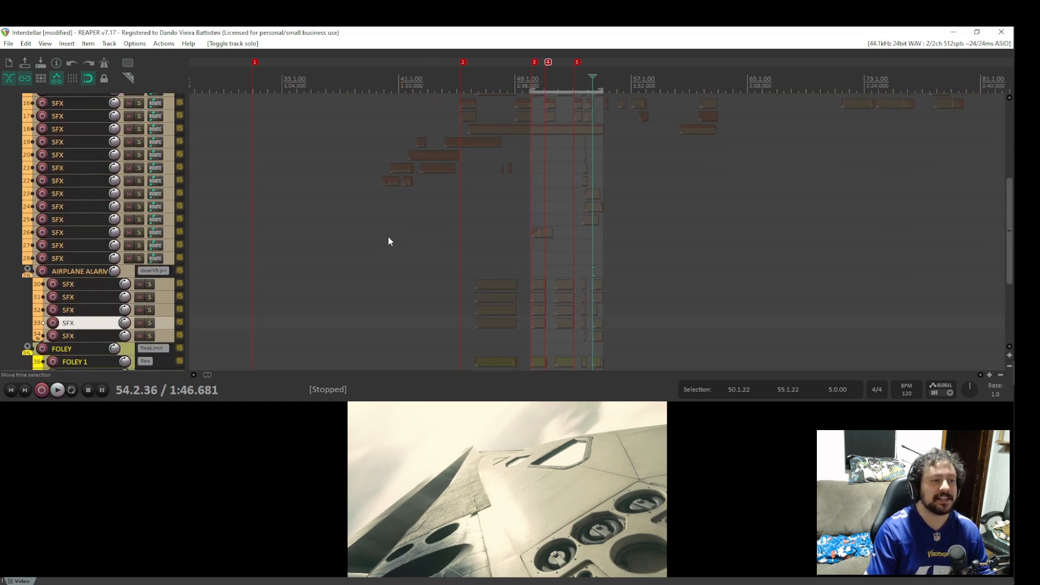
pyautogui.scroll(-1, 392, 232)
pyautogui.scroll(4, 374, 255)
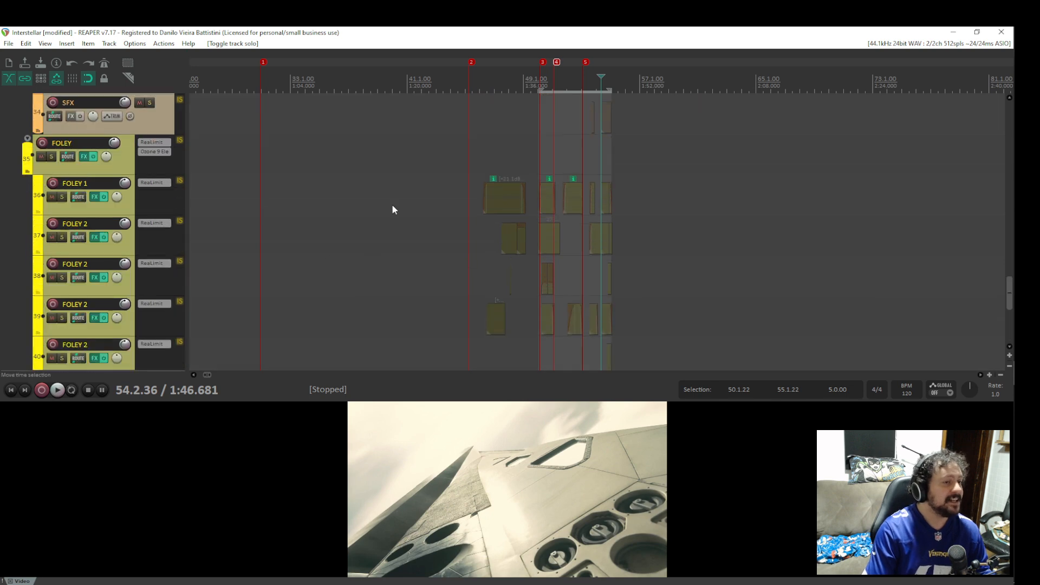
pyautogui.click(52, 157)
pyautogui.scroll(4, 339, 200)
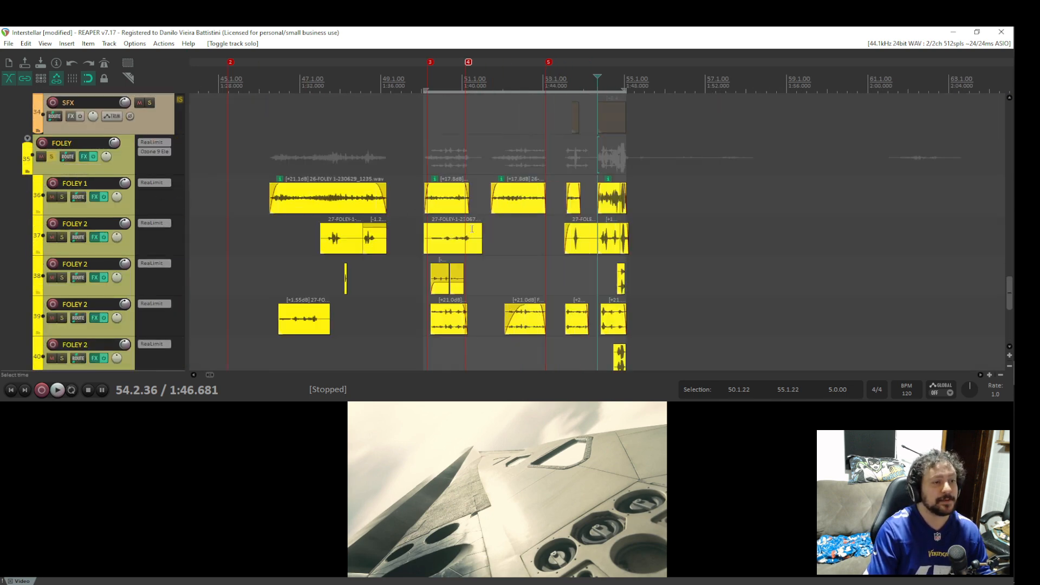
# Inspect the high-pass band in the FOLEY folder's Ozone 9 Elements equalizer, and close the plug-in.
pyautogui.click(158, 151)
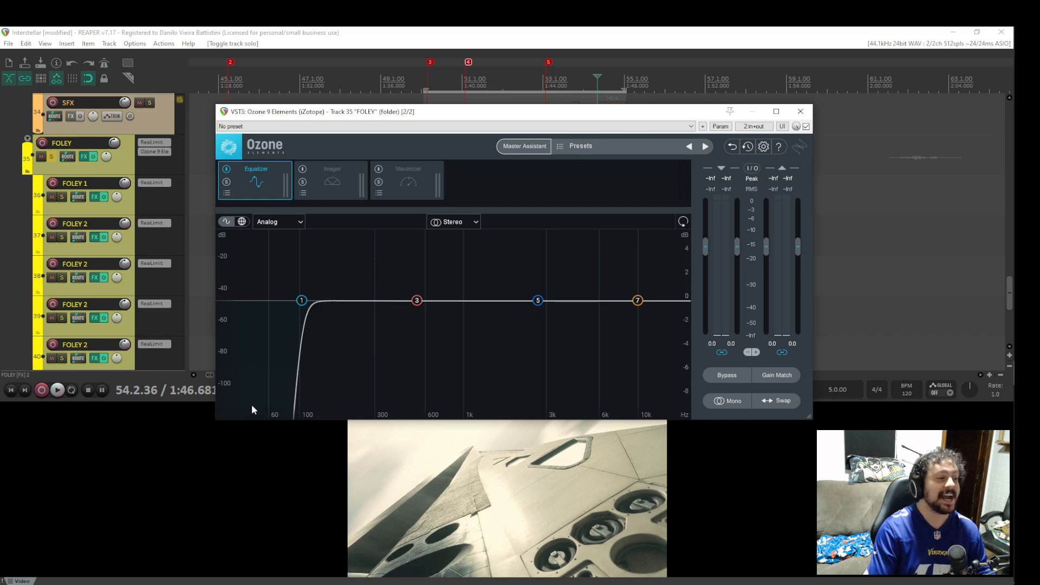
pyautogui.click(301, 300)
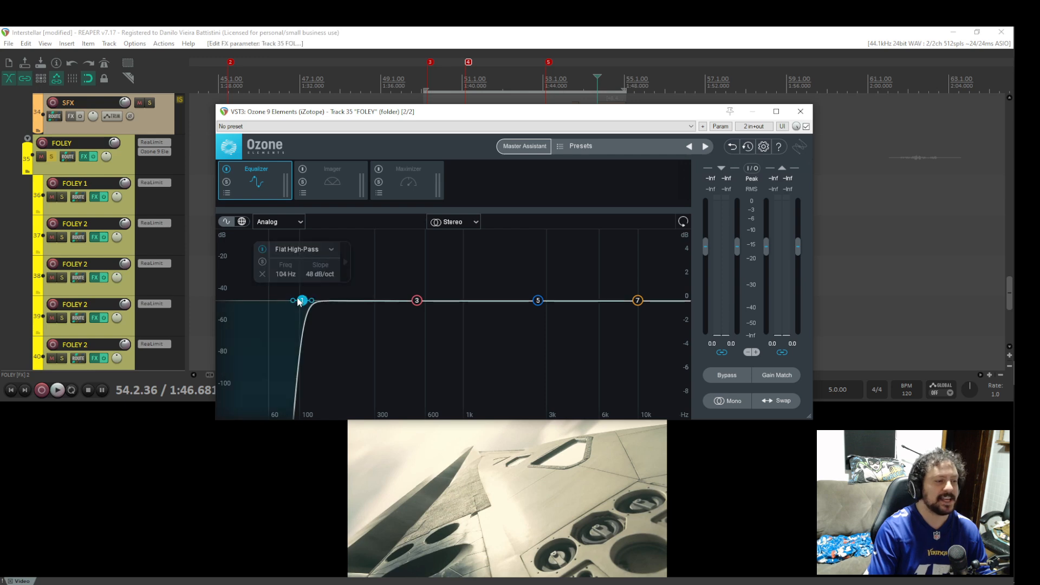
pyautogui.click(801, 111)
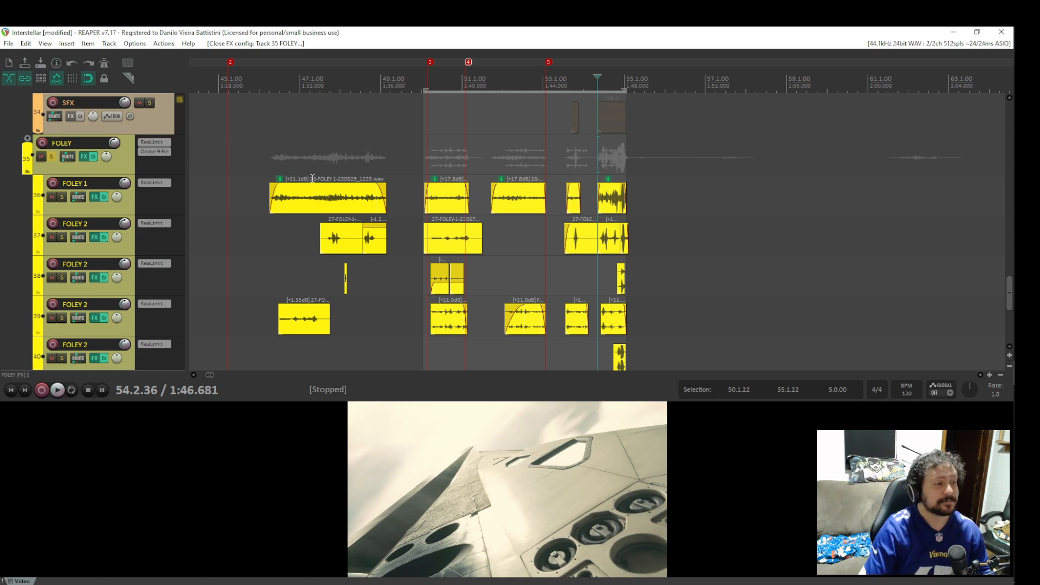
# Play all the foley layers together from 46.1.74, and replay them from 46.1.48.
pyautogui.click(267, 234)
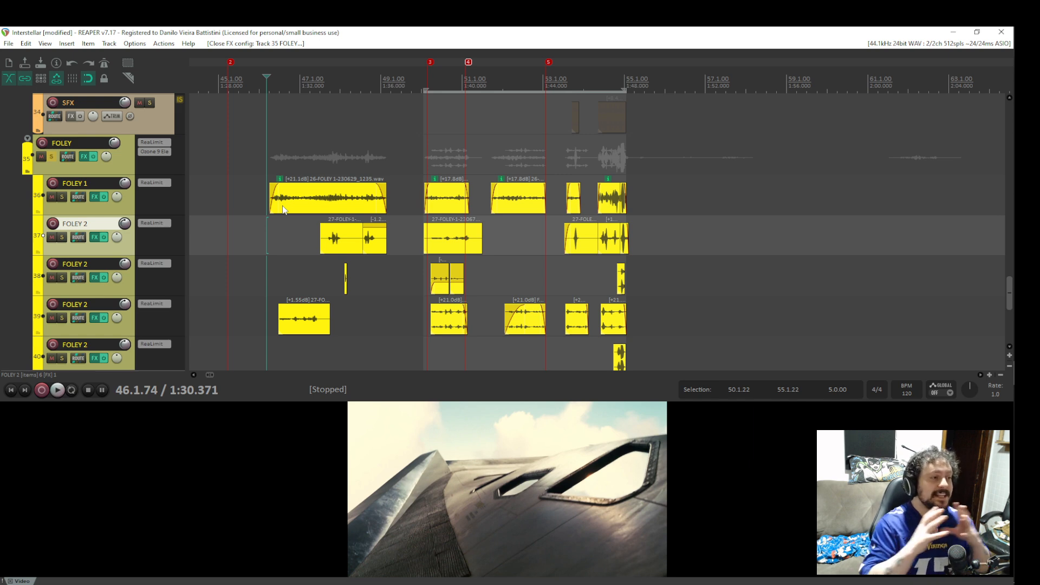
pyautogui.press('space')
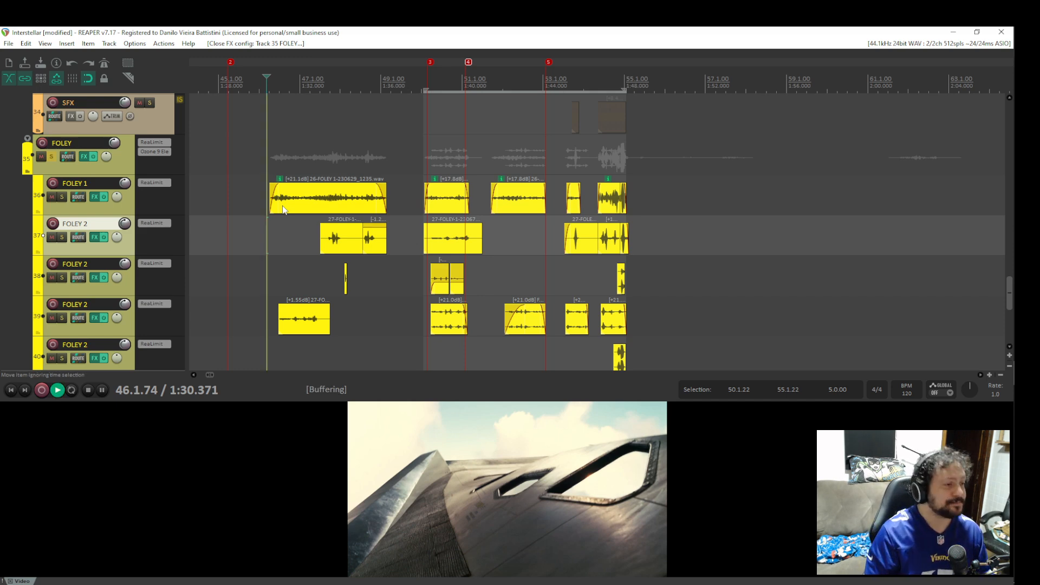
pyautogui.press('space')
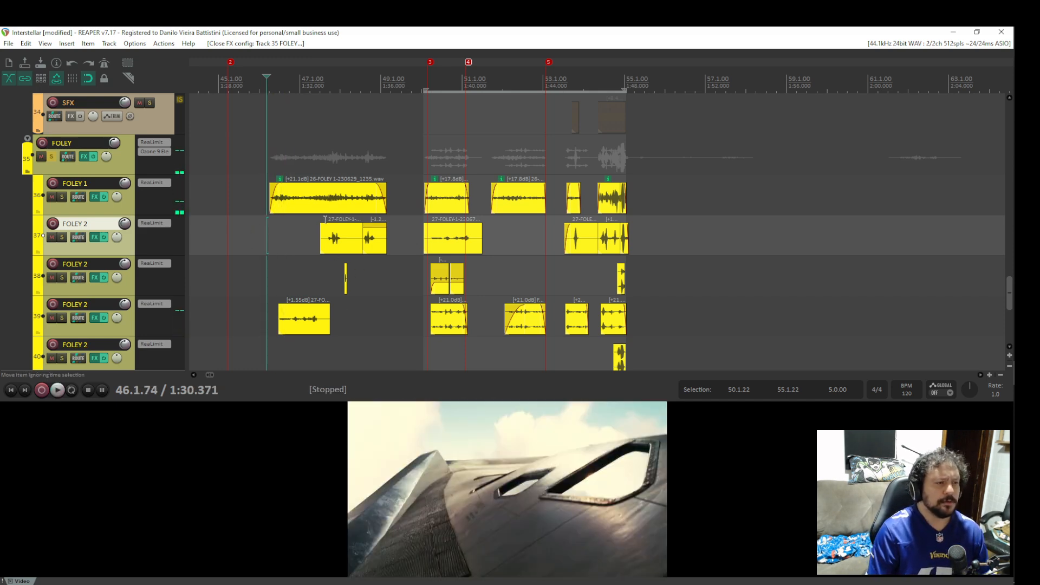
pyautogui.scroll(-3, 319, 296)
pyautogui.scroll(2, 320, 295)
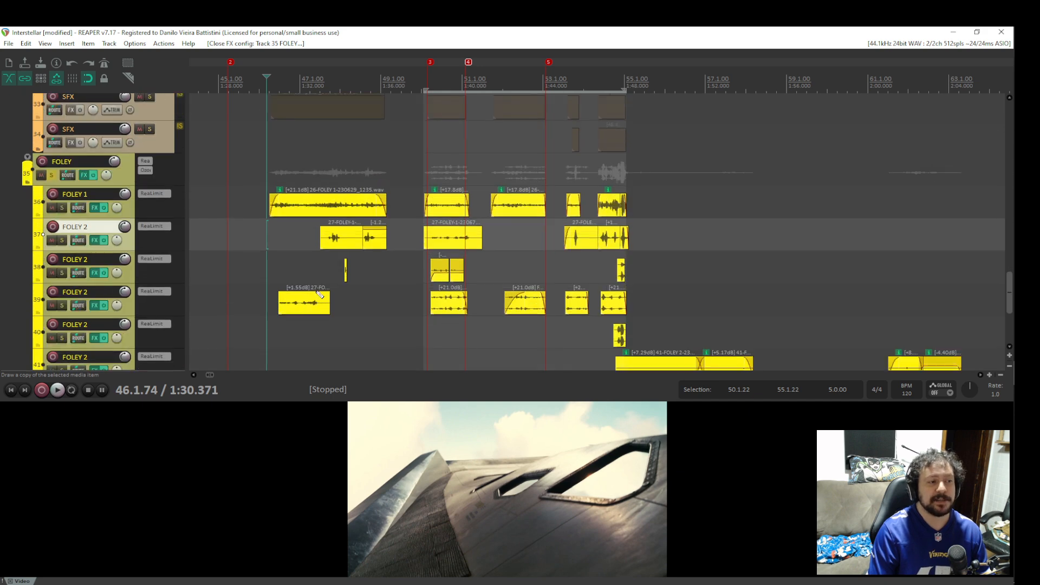
pyautogui.click(302, 241)
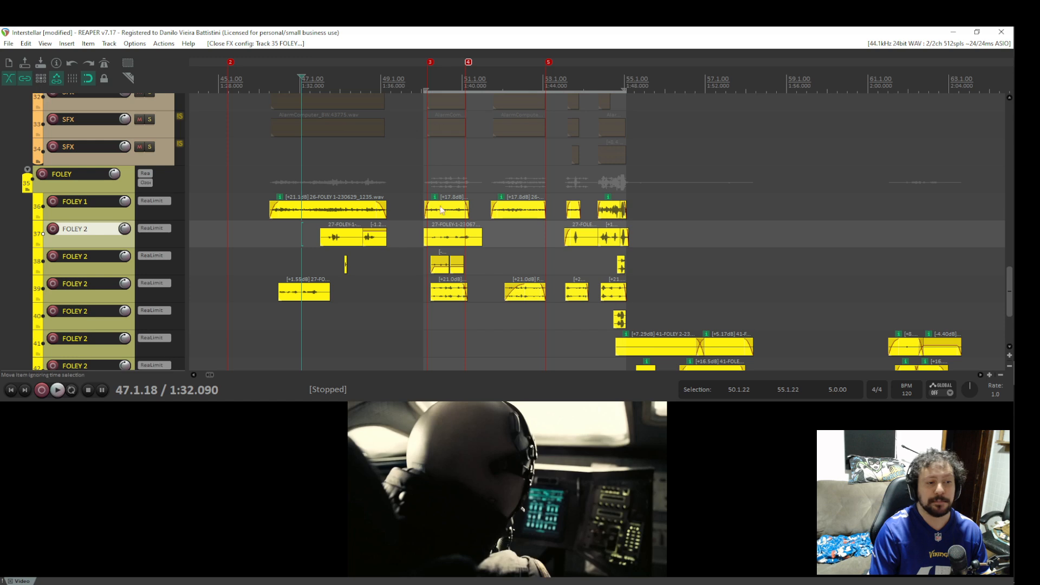
pyautogui.click(264, 230)
pyautogui.press('space')
pyautogui.press('space')
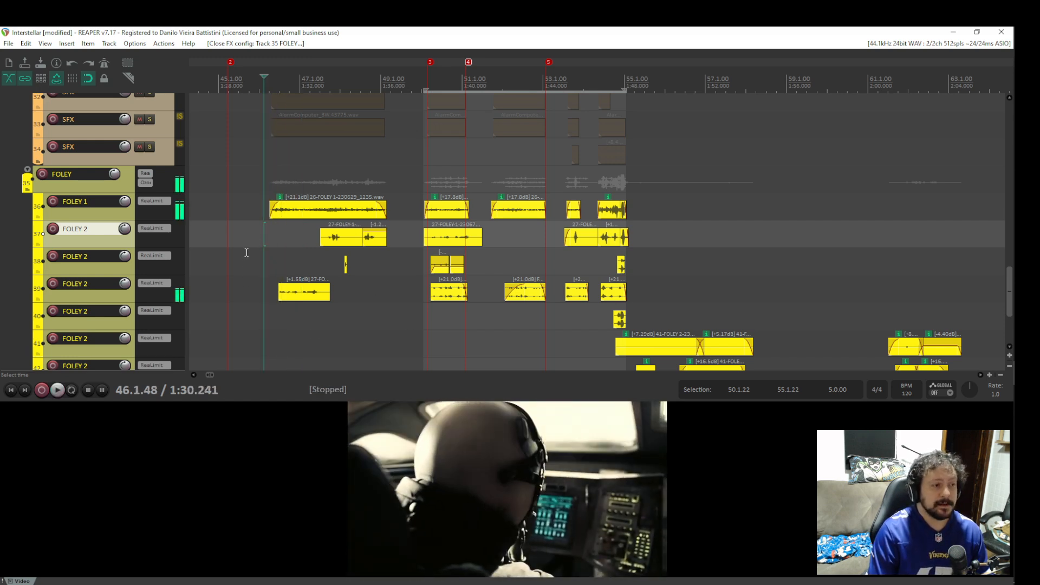
# Solo FOLEY 1 on track 36 and play it twice from 46.1.48.
pyautogui.scroll(3, 654, 277)
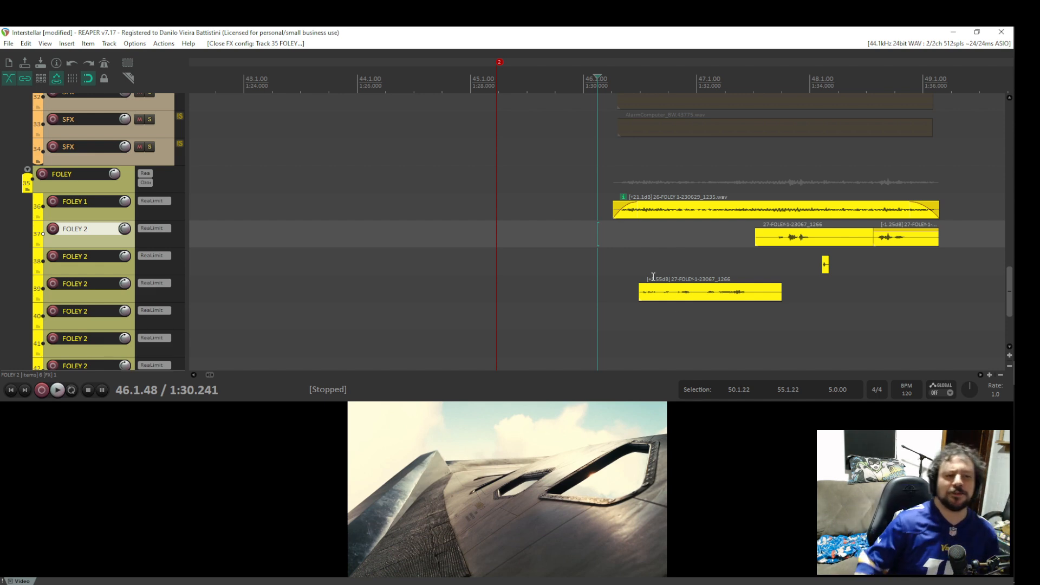
pyautogui.scroll(2, 355, 244)
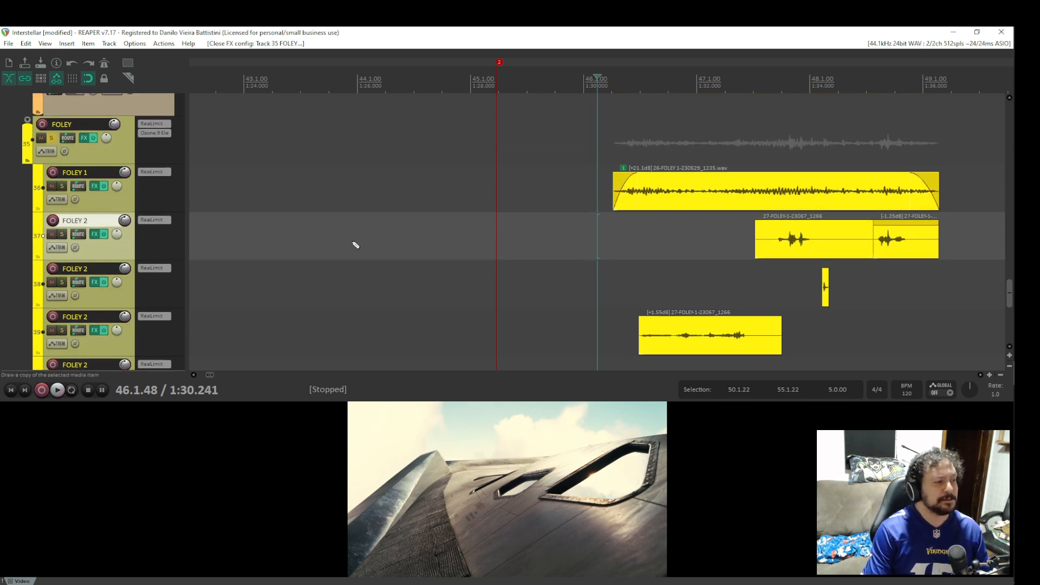
pyautogui.click(62, 186)
pyautogui.press('space')
pyautogui.scroll(-3, 807, 267)
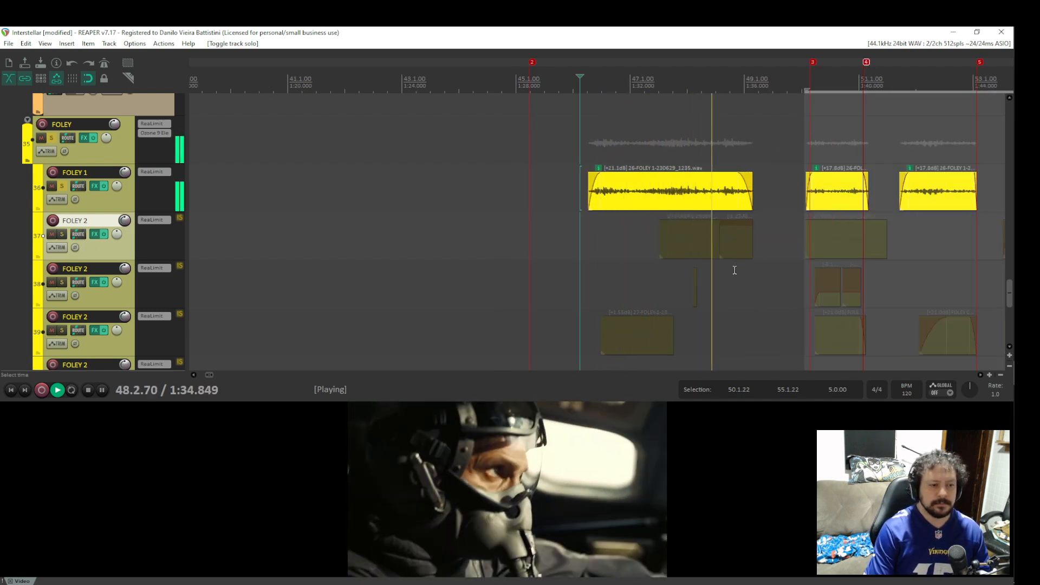
pyautogui.press('space')
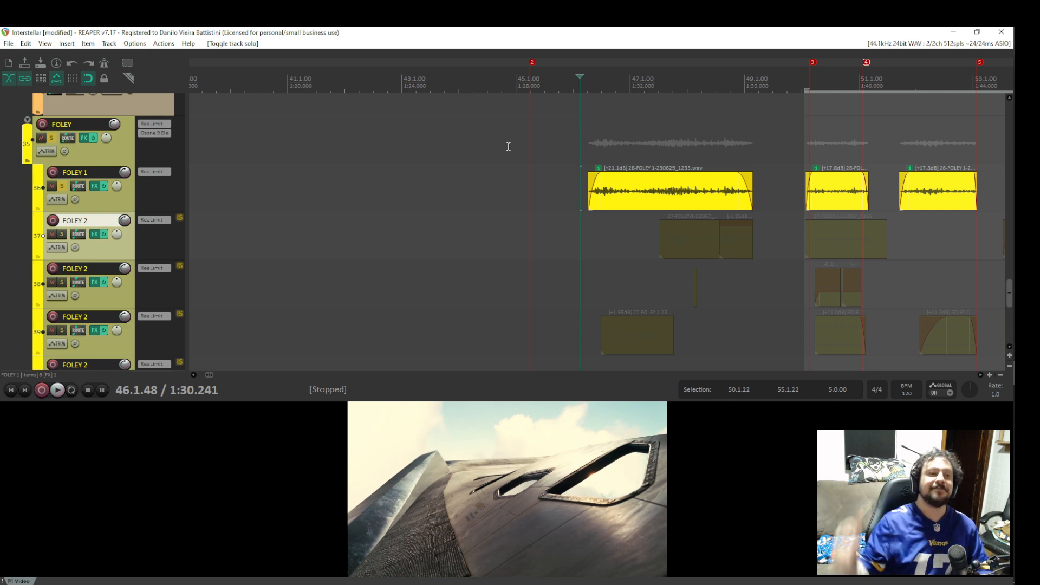
pyautogui.press('space')
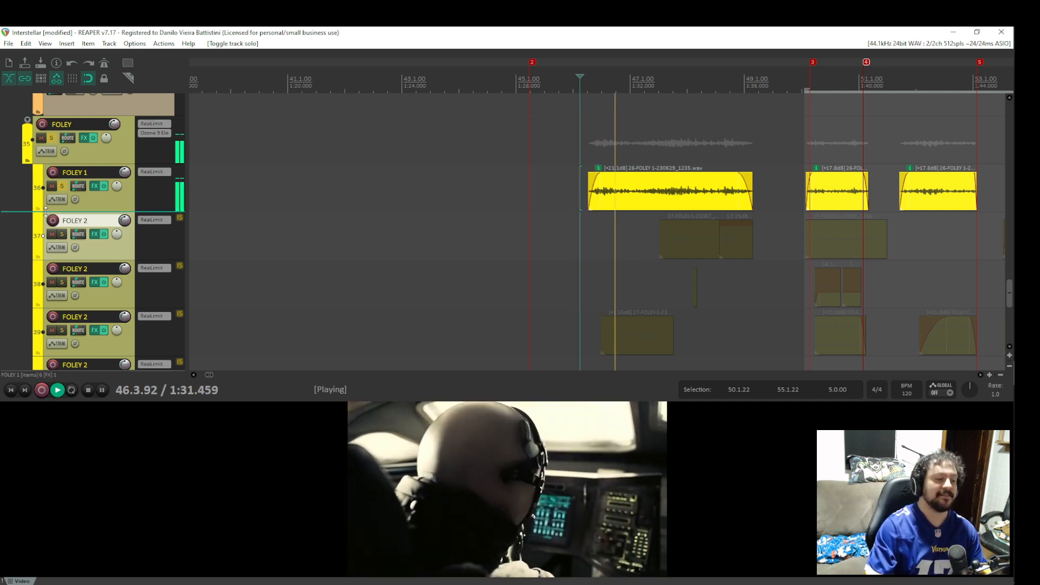
pyautogui.press('space')
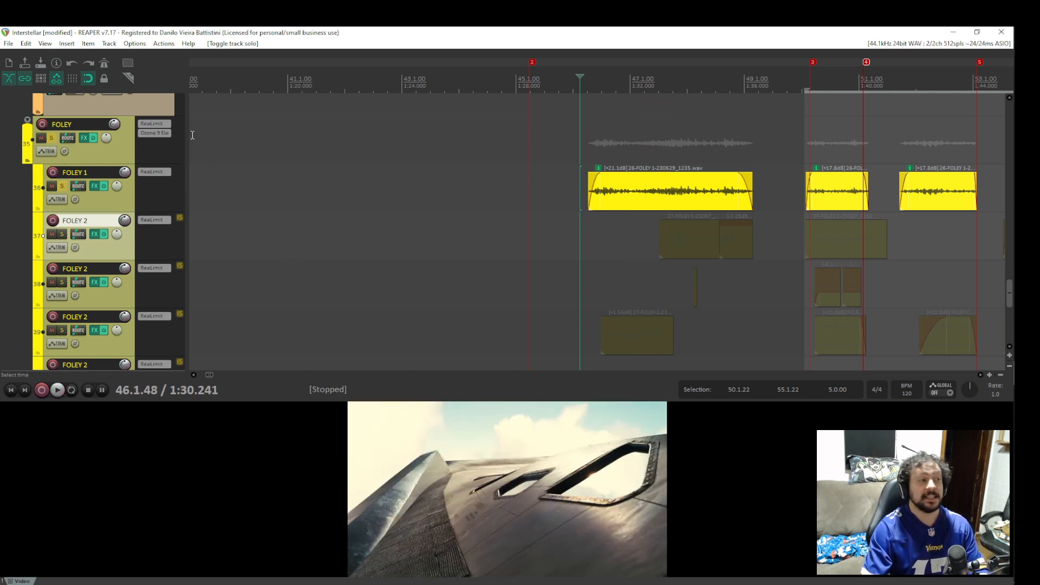
# Remove the solo from the FOLEY folder and from FOLEY 1 on track 36.
pyautogui.click(51, 138)
pyautogui.press('space')
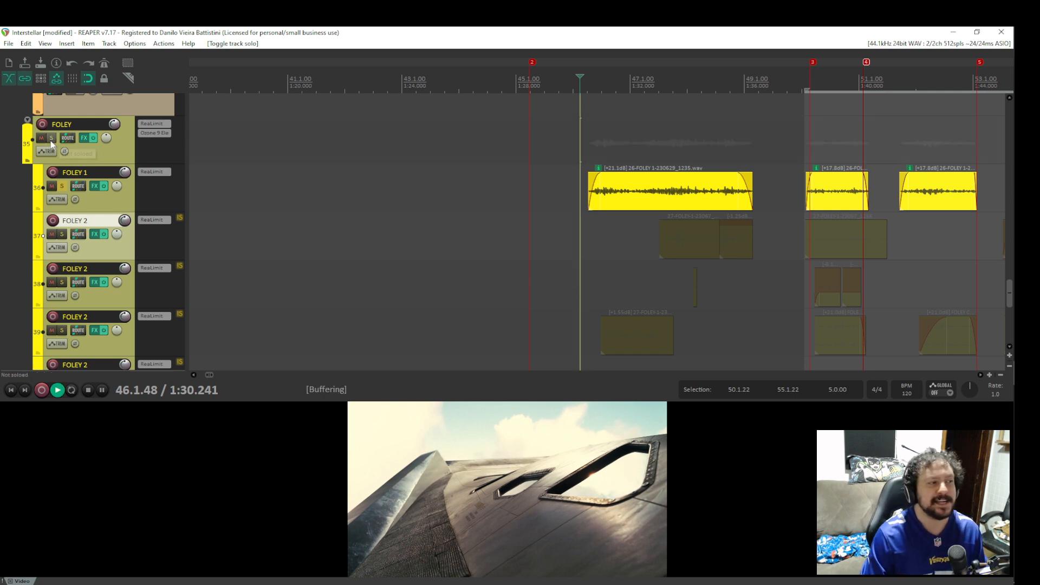
pyautogui.press('space')
pyautogui.click(63, 185)
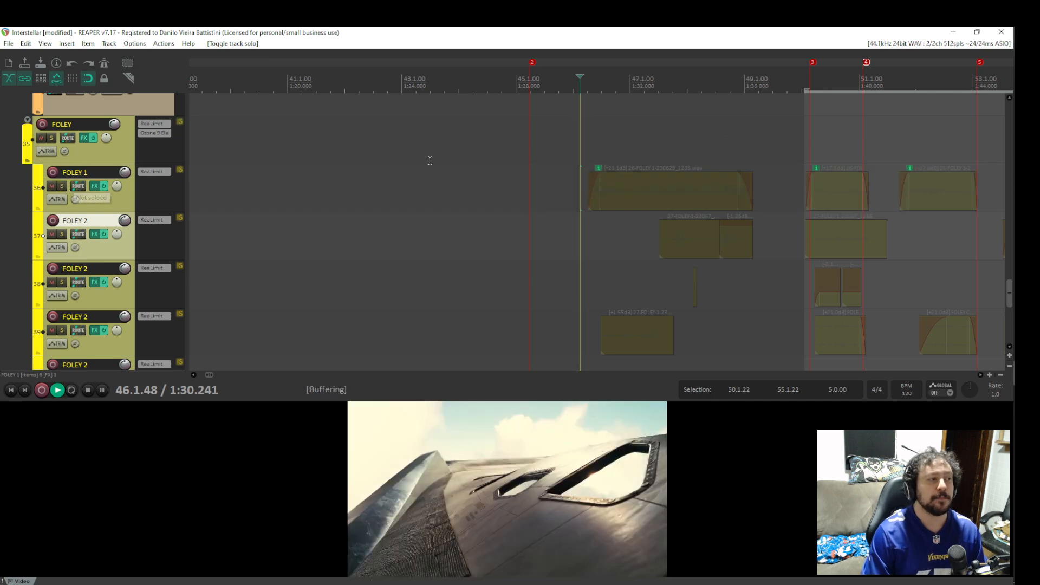
# Solo the SFX folder on track 12, play it from 46.1.48, and remove its solo.
pyautogui.scroll(5, 433, 333)
pyautogui.scroll(15, 280, 179)
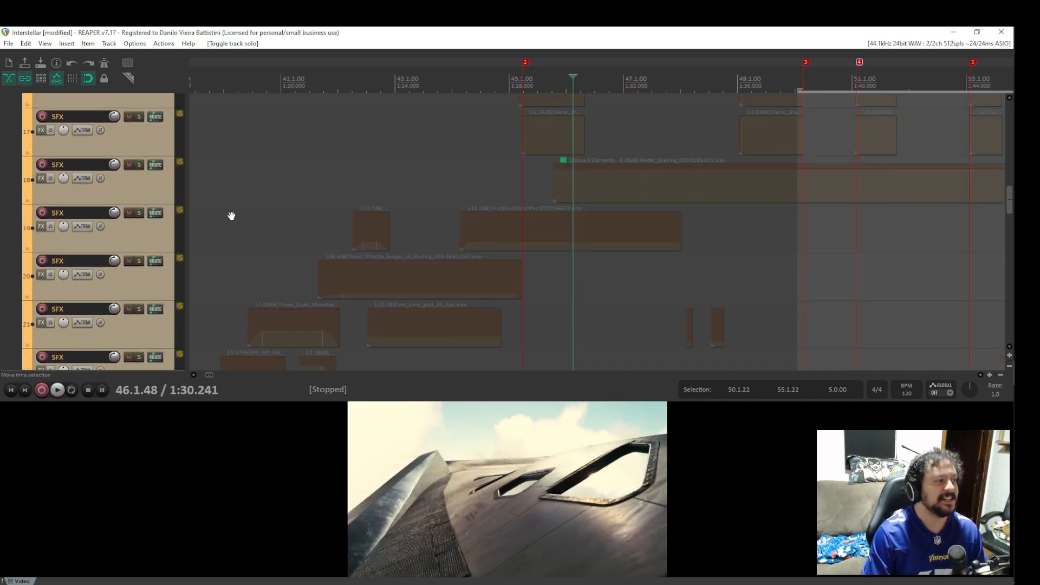
pyautogui.scroll(3, 239, 223)
pyautogui.click(41, 273)
pyautogui.press('space')
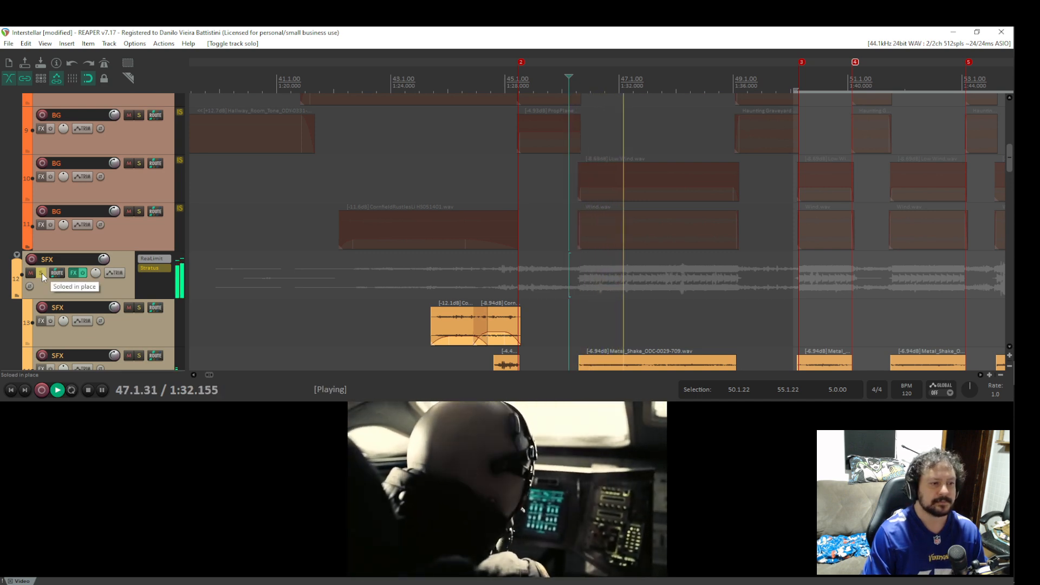
pyautogui.press('space')
pyautogui.click(41, 273)
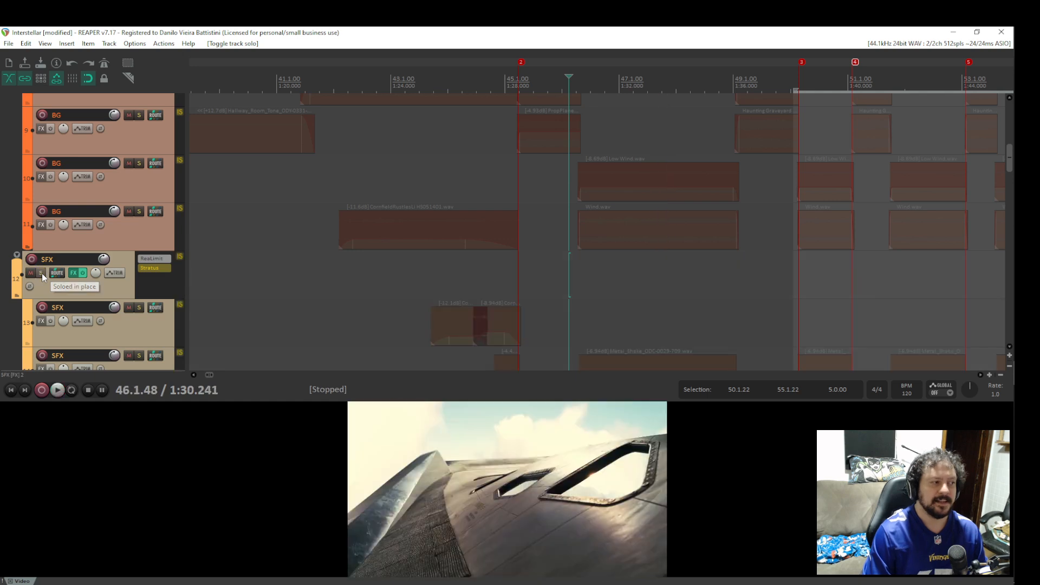
# Return to the foley tracks and solo the FOLEY folder on track 35.
pyautogui.scroll(-15, 413, 248)
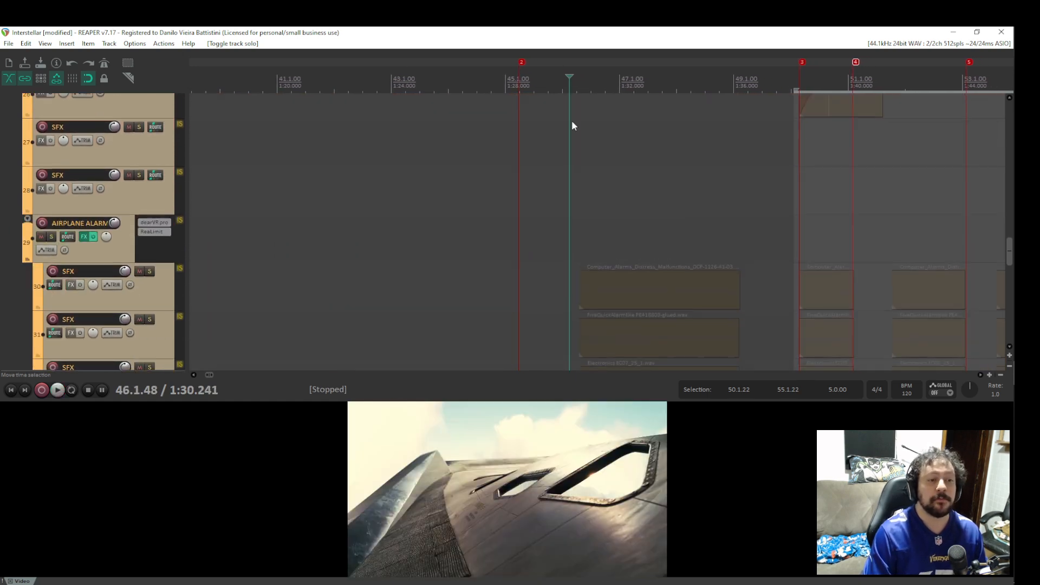
pyautogui.scroll(-5, 560, 297)
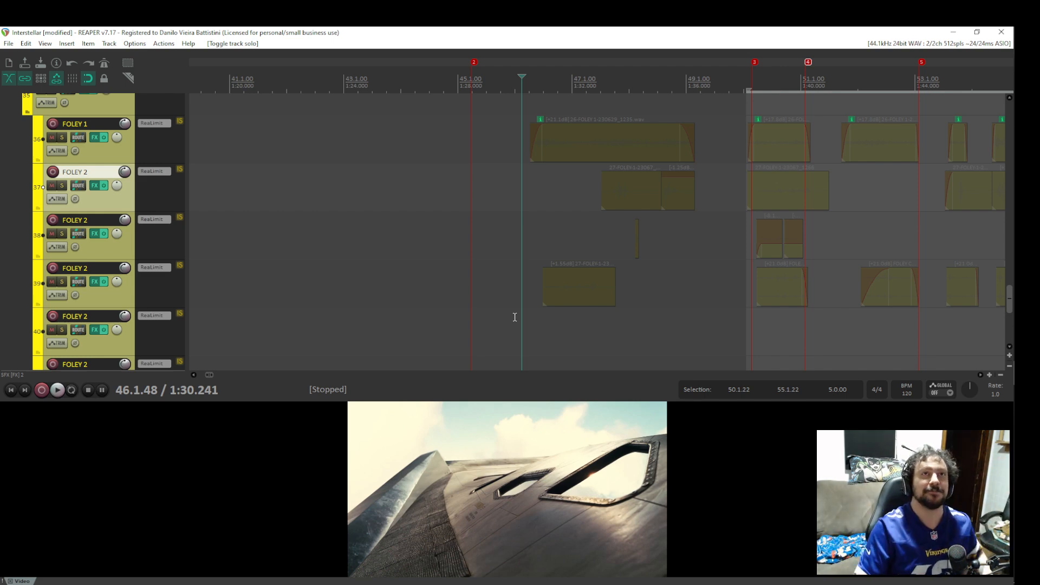
pyautogui.scroll(2, 80, 164)
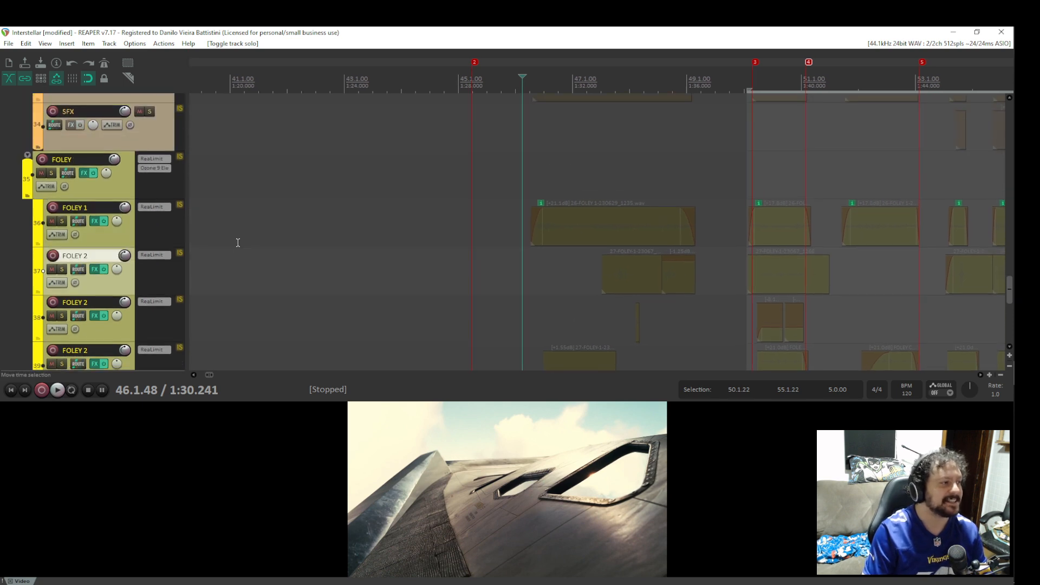
pyautogui.press('space')
pyautogui.press('space')
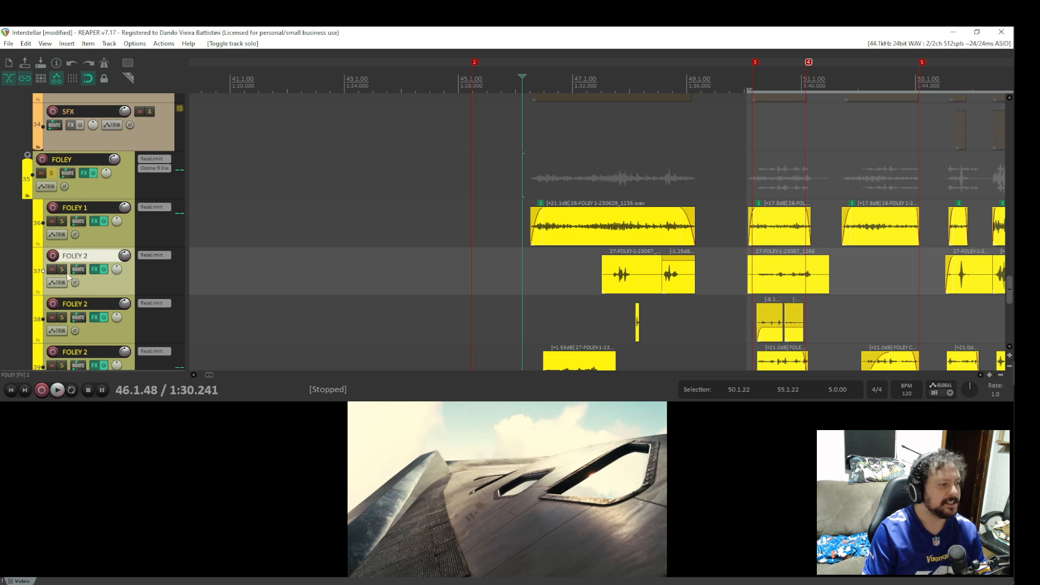
pyautogui.scroll(-2, 64, 271)
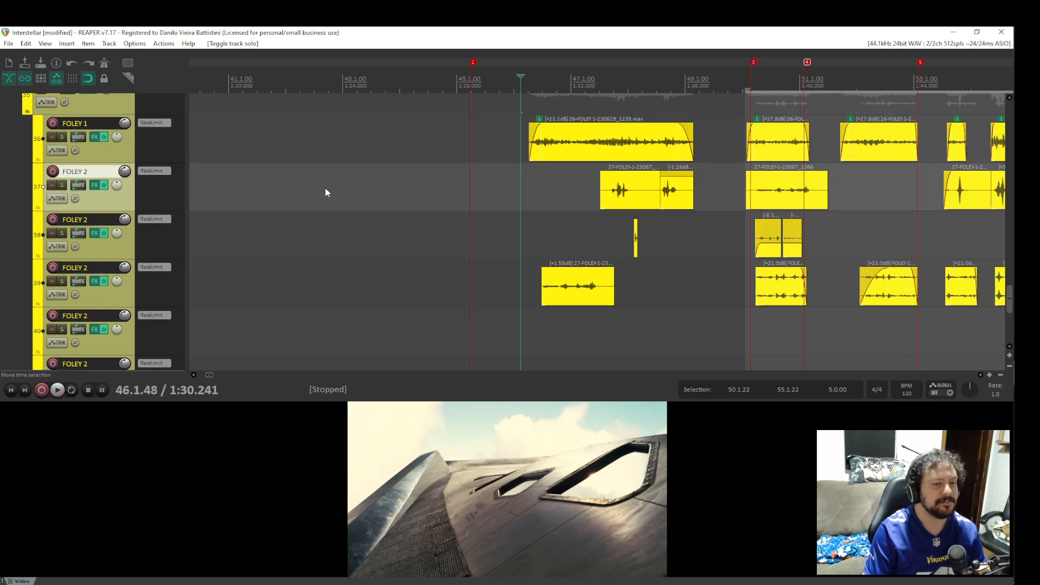
# Solo FOLEY 2 on track 39 and play its first clip repeatedly from 46.2.70.
pyautogui.click(82, 273)
pyautogui.click(62, 281)
pyautogui.click(538, 278)
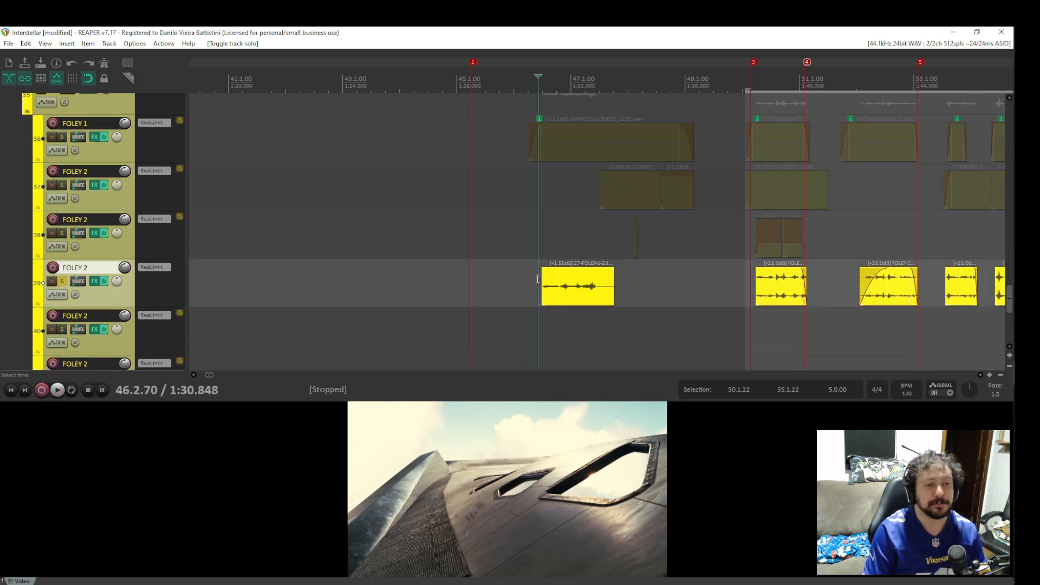
pyautogui.press('space')
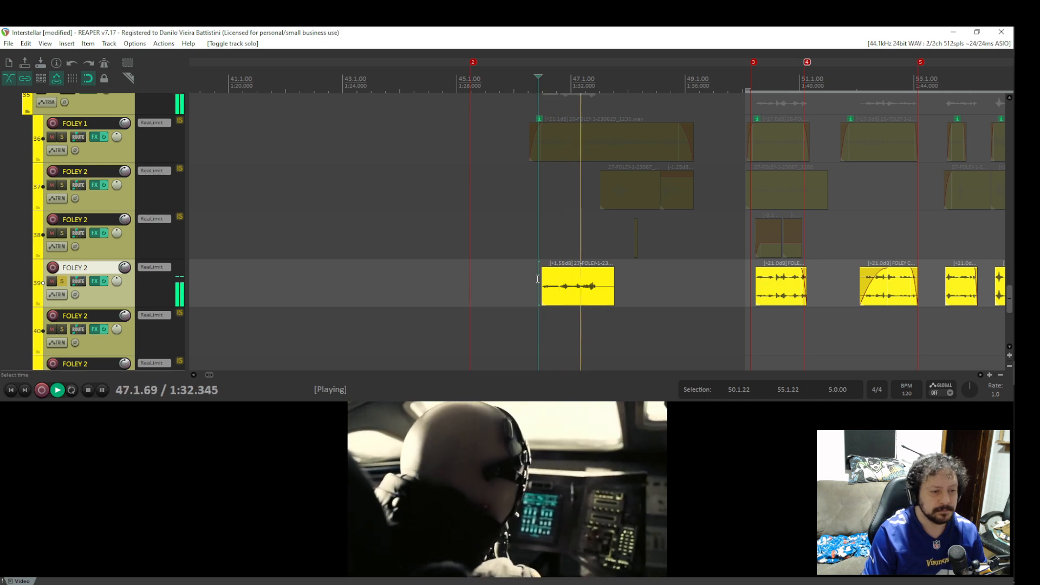
pyautogui.press('space')
pyautogui.press('space')
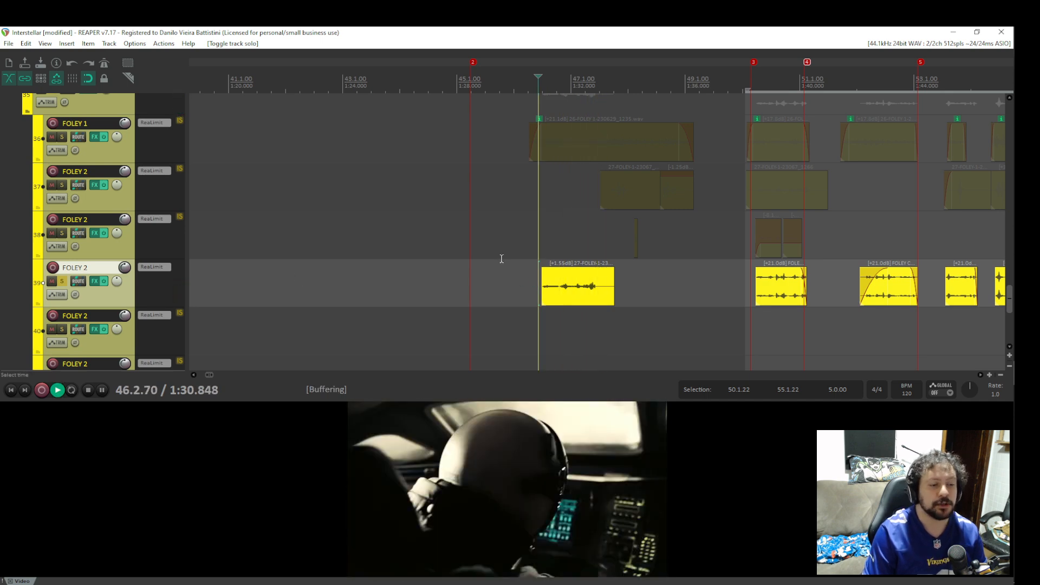
pyautogui.press('space')
pyautogui.press('space')
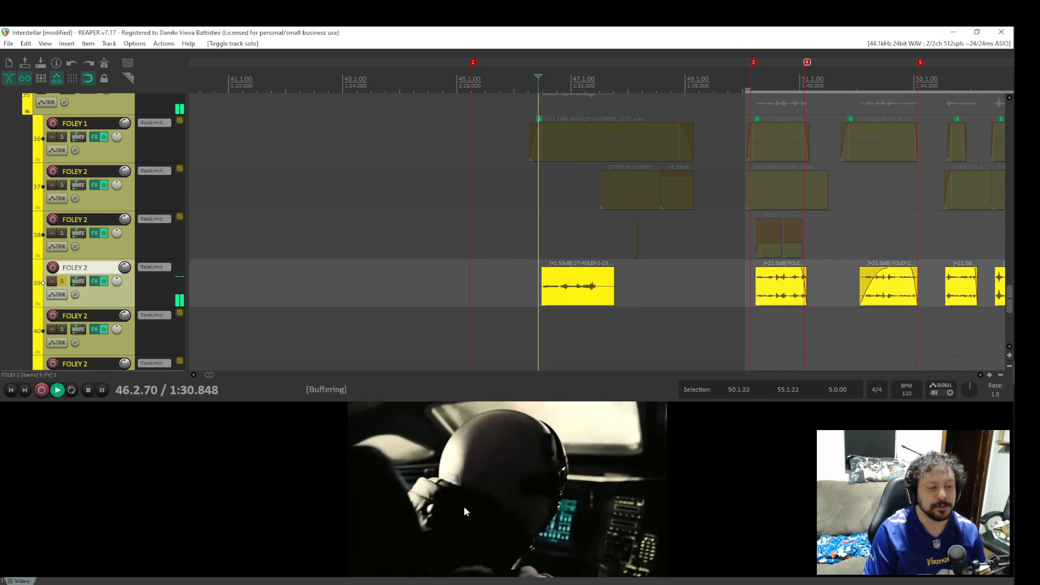
pyautogui.press('space')
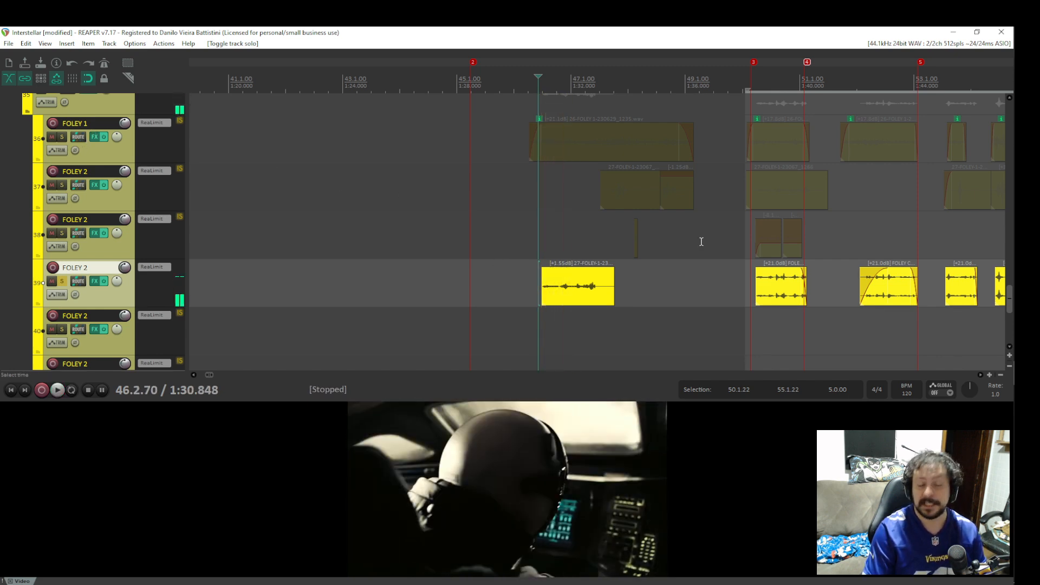
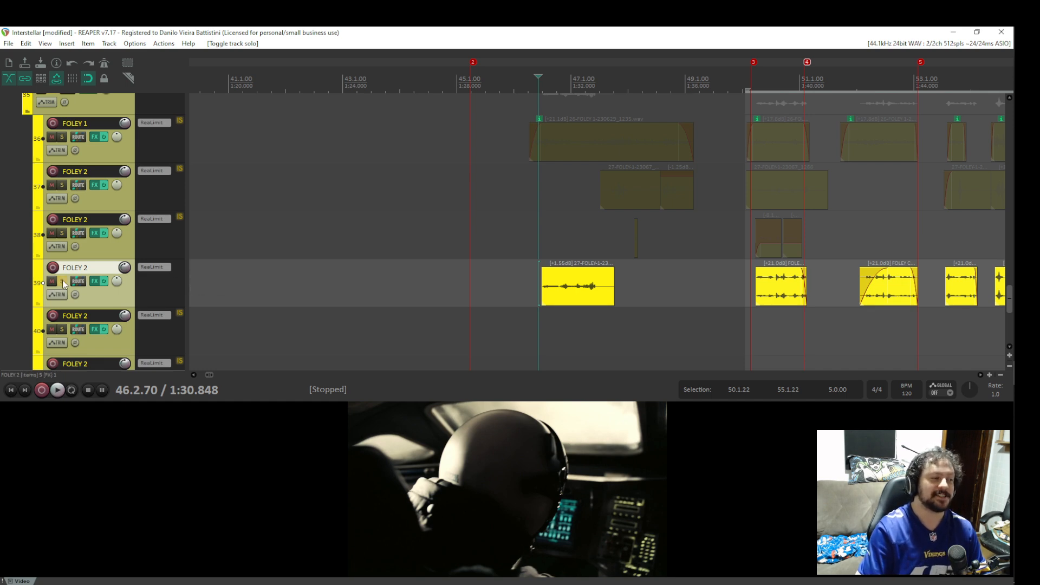
# Play from 46.2.70 while soloing FOLEY 1 alongside track 39, and remove the solo from track 39.
pyautogui.press('space')
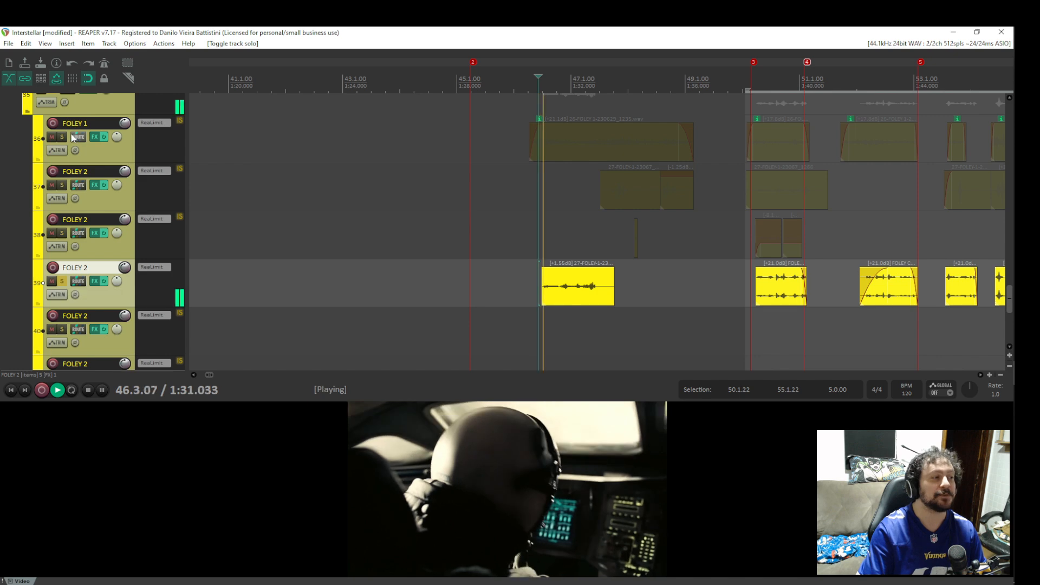
pyautogui.click(62, 137)
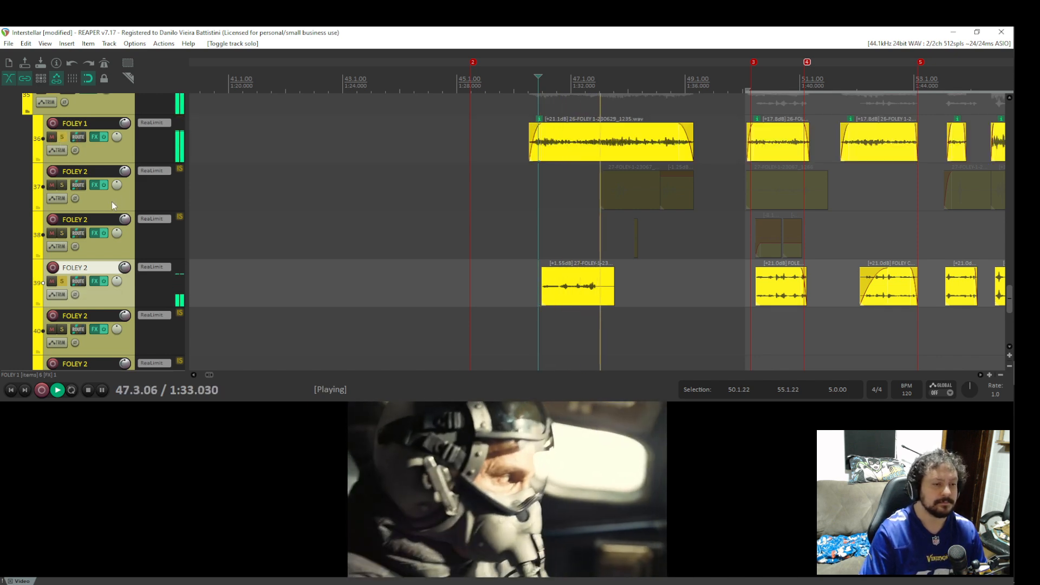
pyautogui.click(62, 281)
pyautogui.press('space')
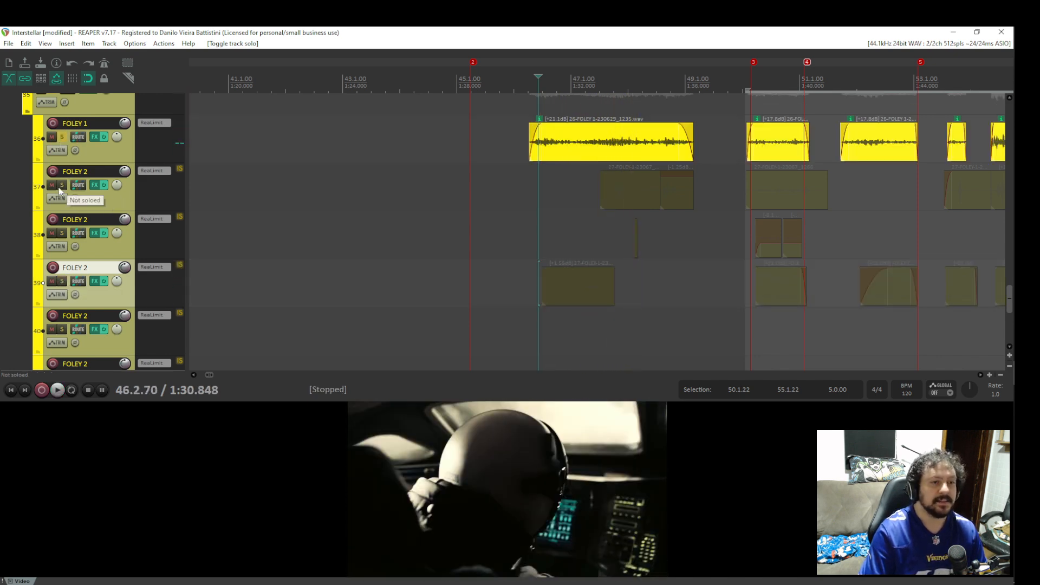
# Switch the solo from FOLEY 1 to FOLEY 2 on track 37 and play it from 46.2.70.
pyautogui.click(61, 186)
pyautogui.press('space')
pyautogui.click(63, 137)
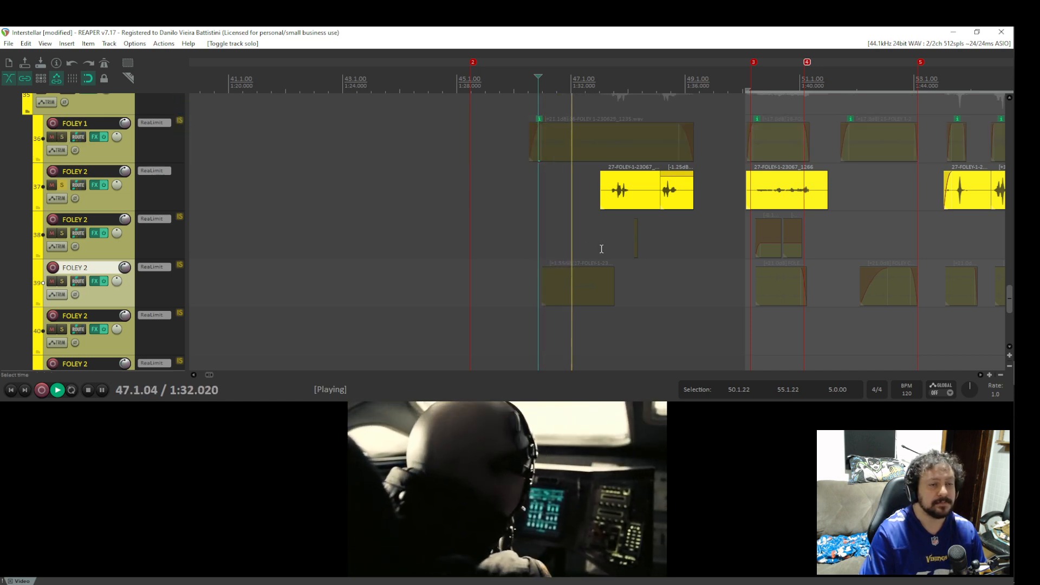
pyautogui.scroll(3, 650, 250)
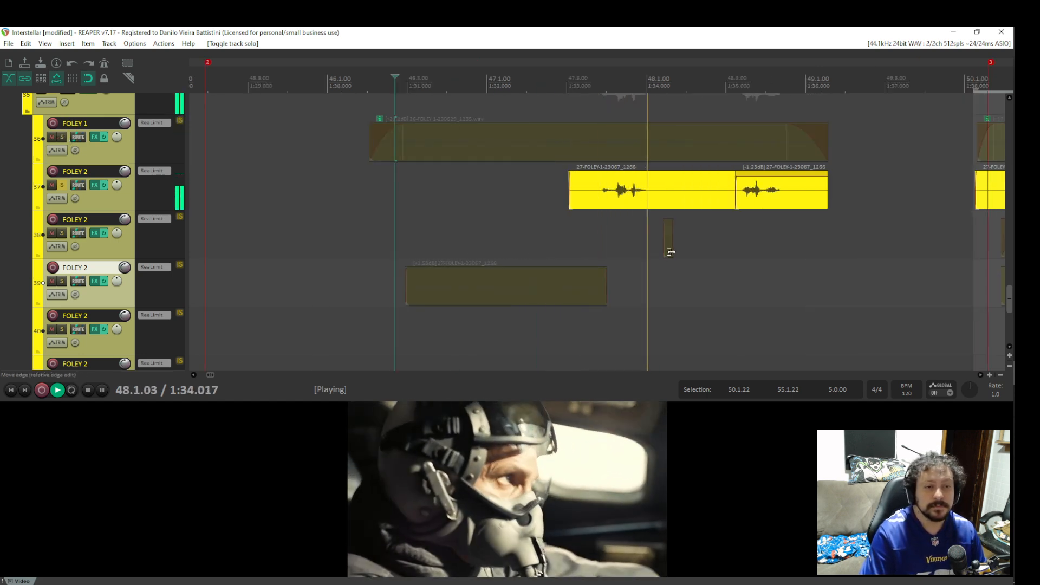
pyautogui.press('space')
# Add FOLEY 2 on track 38 to the solo and play both tracks from just before track 37's first sound burst.
pyautogui.click(62, 233)
pyautogui.press('space')
pyautogui.press('space')
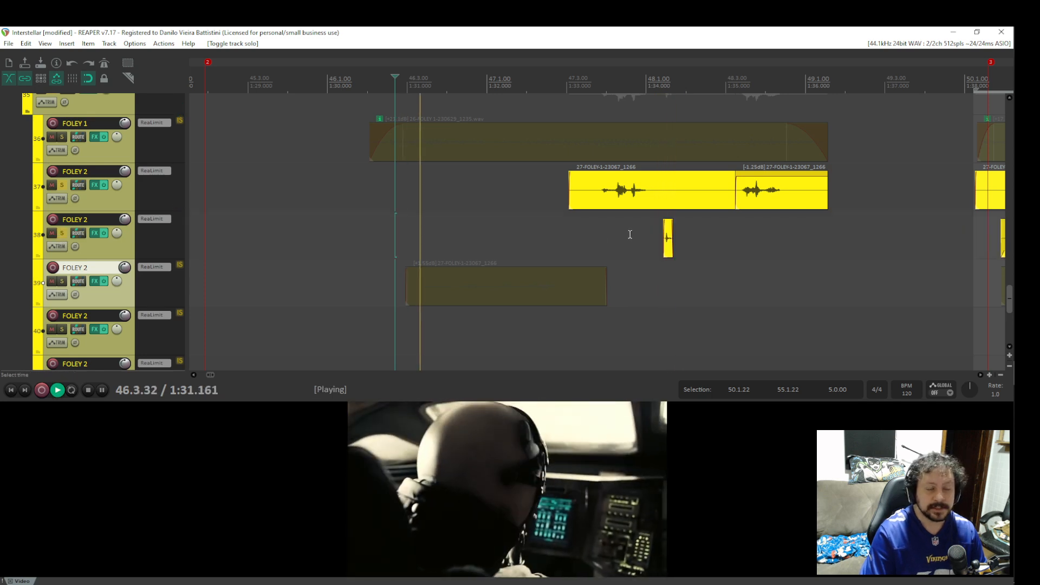
pyautogui.click(597, 227)
pyautogui.press('space')
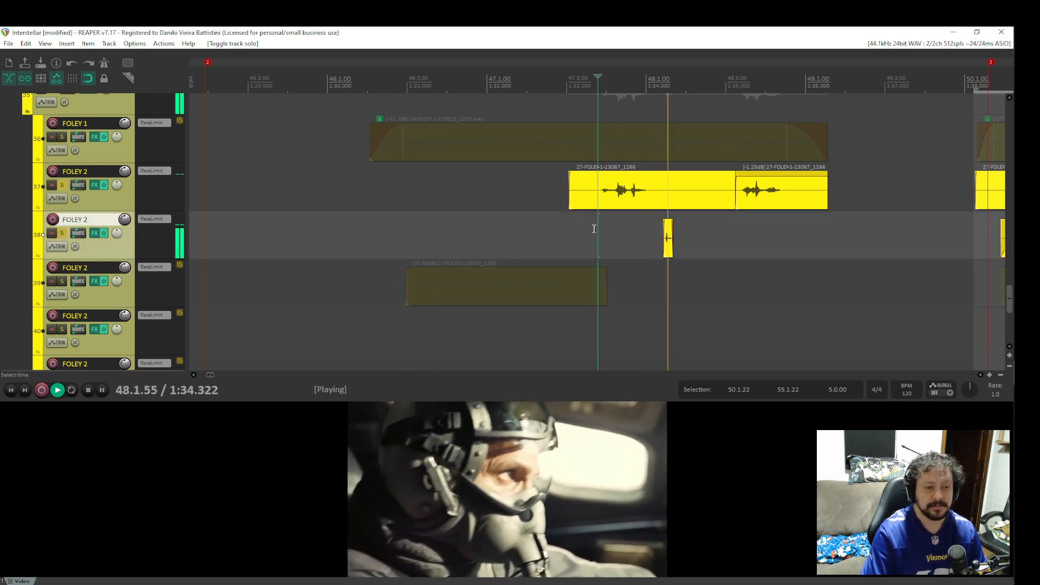
pyautogui.press('space')
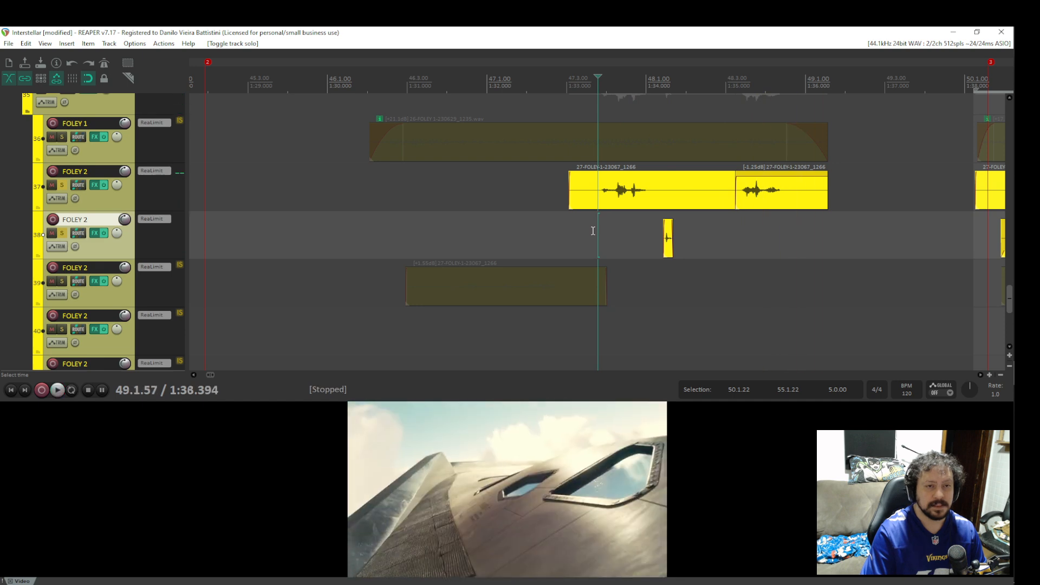
# Play the soloed tracks 37 and 38 together three times from 47.3.58.
pyautogui.click(589, 236)
pyautogui.press('space')
pyautogui.press('space')
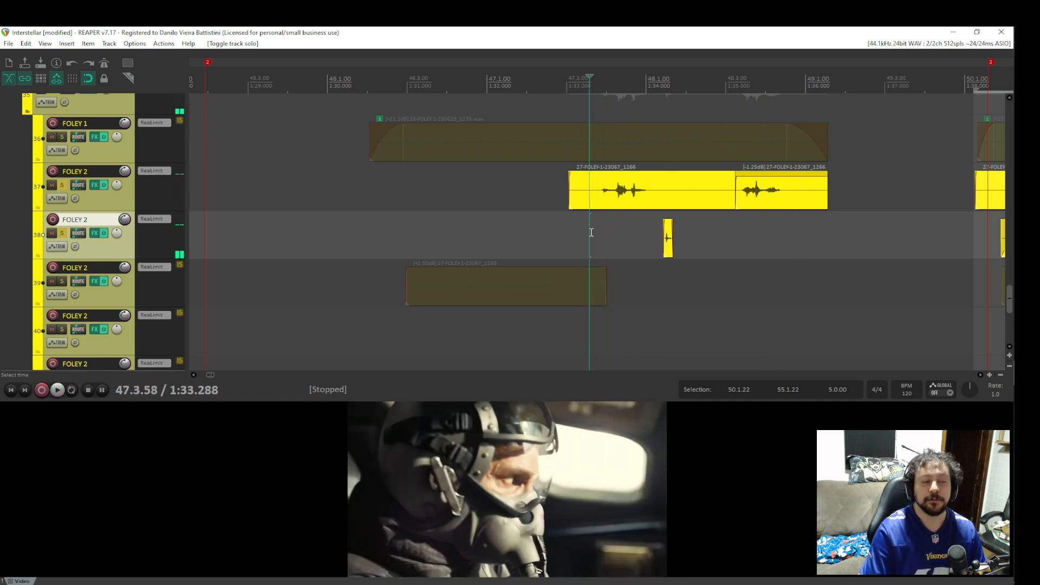
pyautogui.press('space')
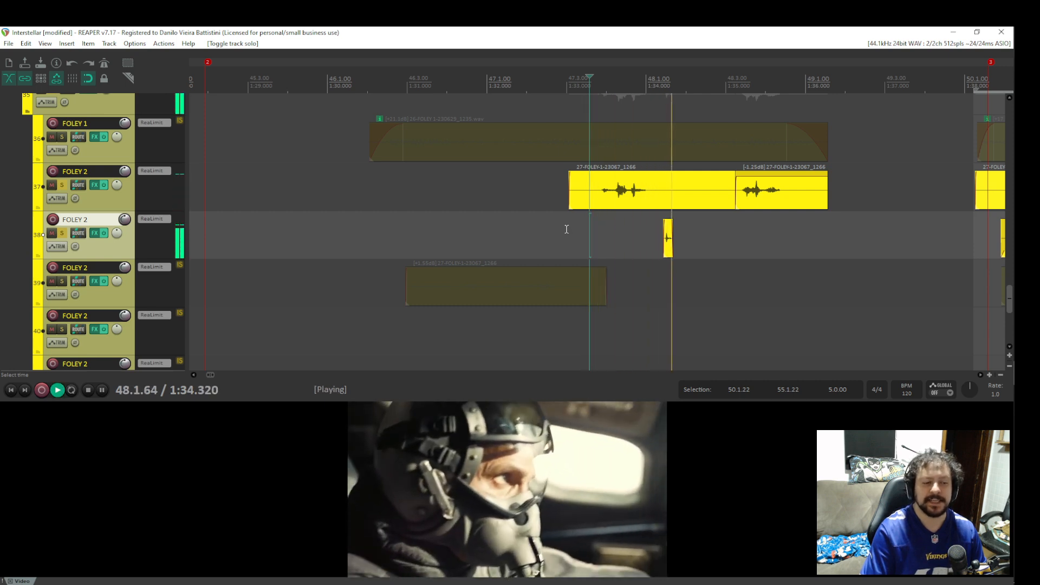
pyautogui.press('space')
pyautogui.press('space')
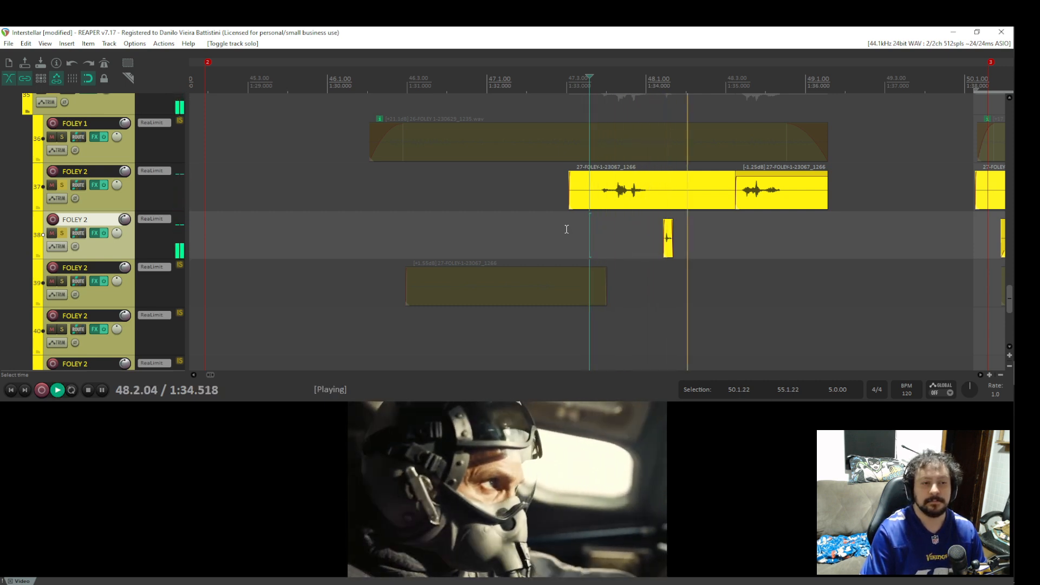
pyautogui.press('space')
# Set the edit cursor to 48.1.49 and examine the short foley clip on track 38 up close.
pyautogui.scroll(3, 715, 236)
pyautogui.scroll(2, 927, 235)
pyautogui.scroll(-2, 856, 251)
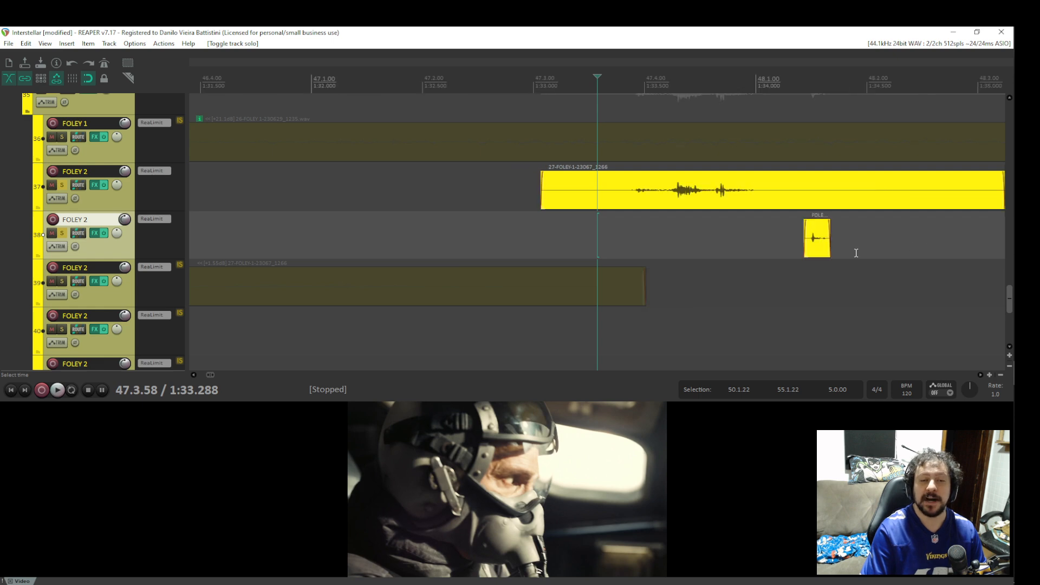
pyautogui.scroll(1, 903, 268)
pyautogui.click(897, 267)
pyautogui.scroll(4, 891, 268)
pyautogui.scroll(1, 699, 288)
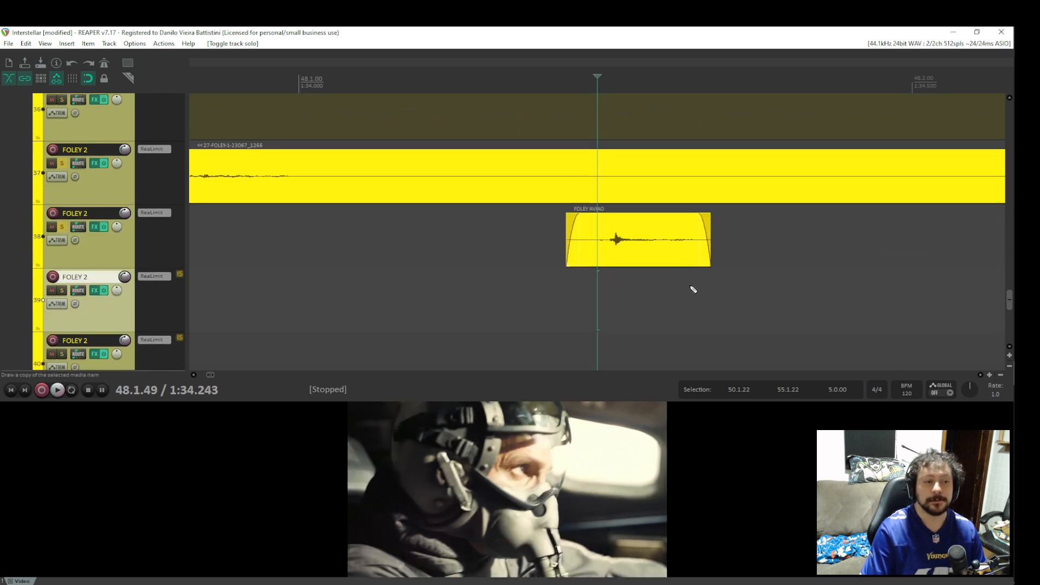
# Toggle track 37's solo, play briefly from 48.1.49, and restore the solo of tracks 37 and 38.
pyautogui.scroll(-4, 501, 271)
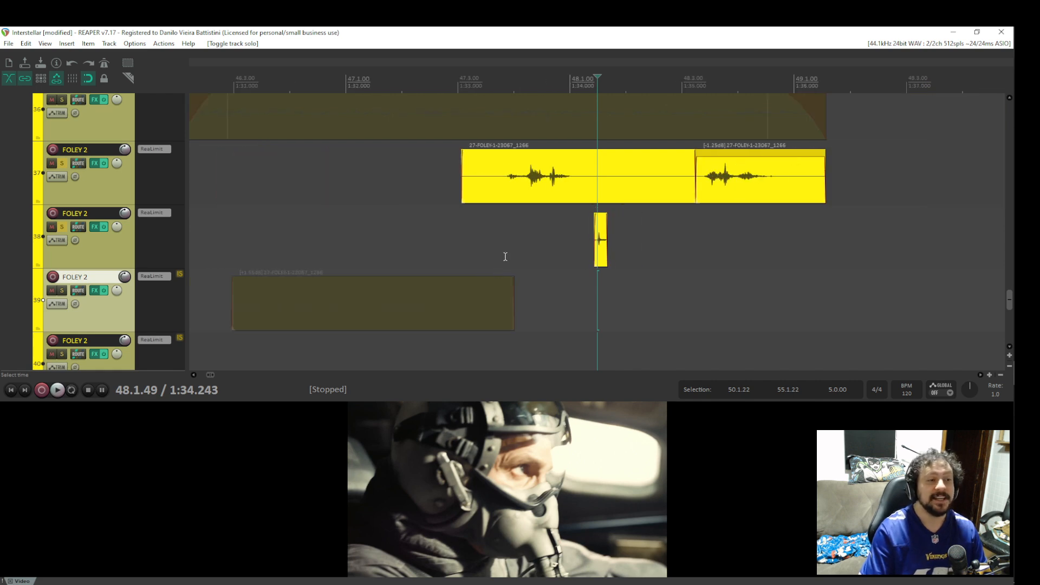
pyautogui.click(63, 164)
pyautogui.press('space')
pyautogui.press('space')
pyautogui.click(63, 164)
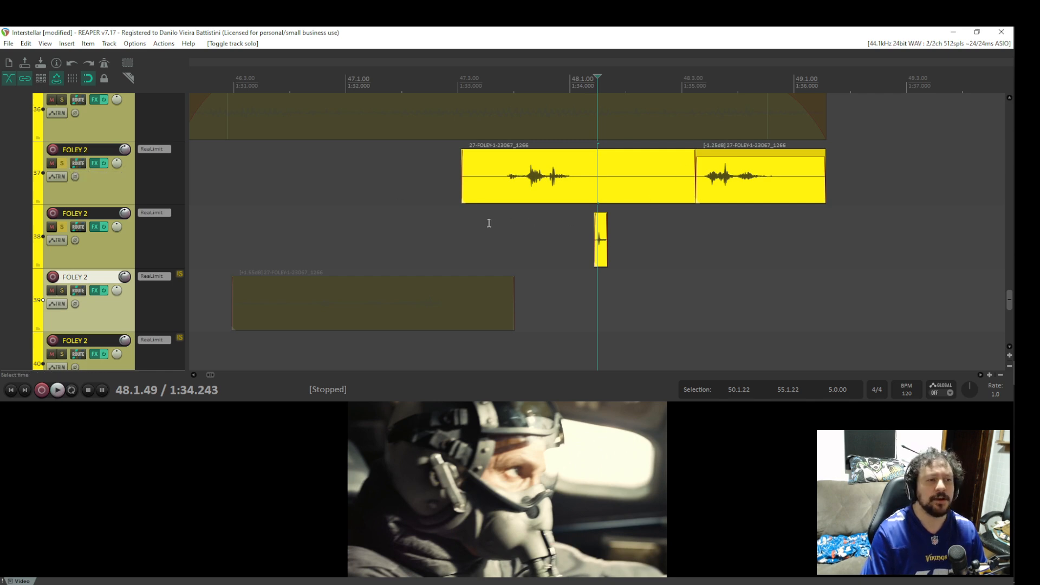
# Play the soloed tracks 37 and 38 repeatedly from 48.1.33, just before the short clip on track 38.
pyautogui.click(457, 229)
pyautogui.click(589, 237)
pyautogui.press('space')
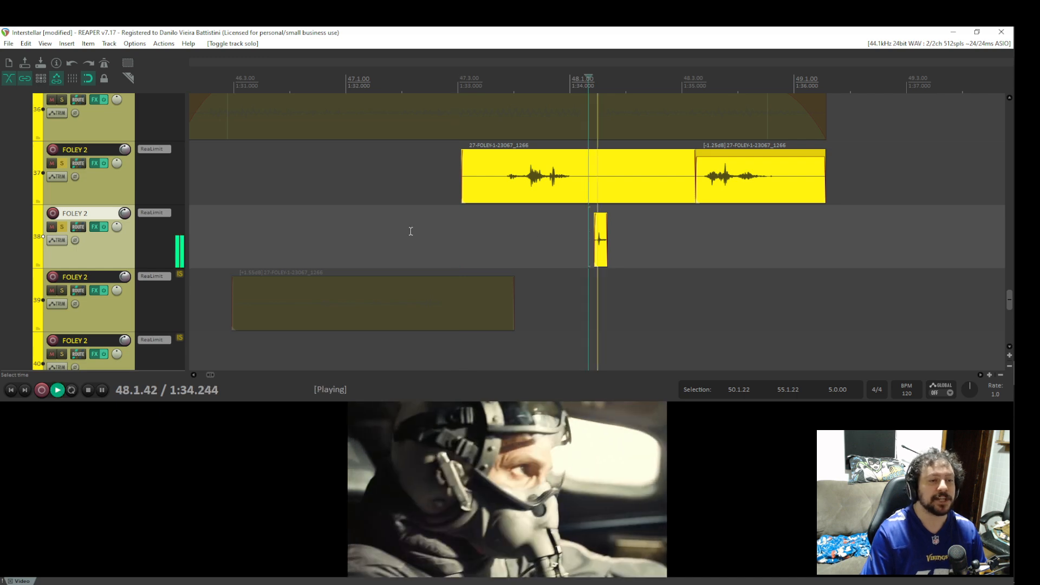
pyautogui.press('space')
pyautogui.press('space')
pyautogui.press('space')
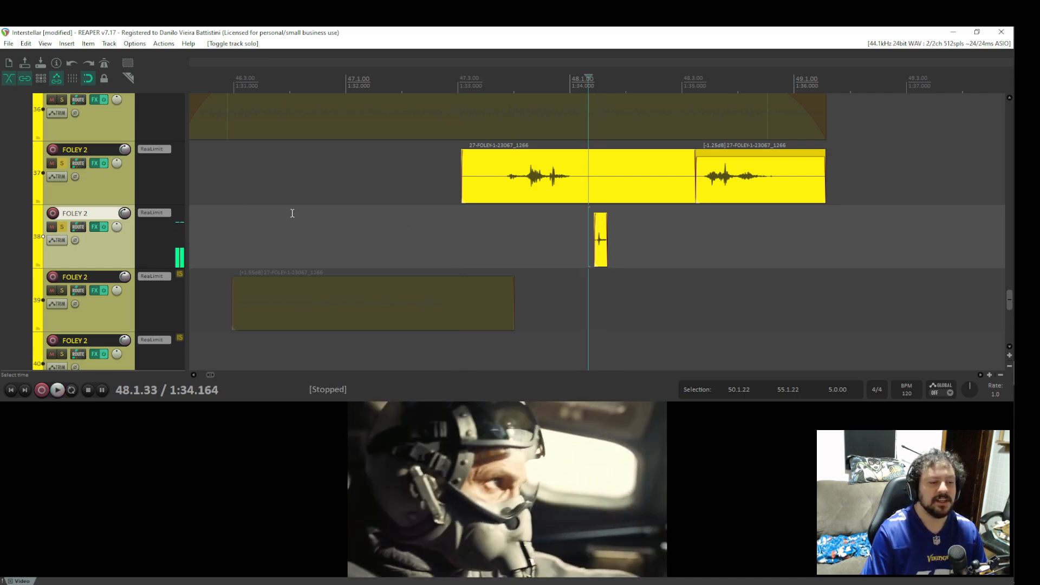
# Remove track 38 from the solo and play track 37 alone from 47.3.75, before its first sound burst.
pyautogui.click(500, 227)
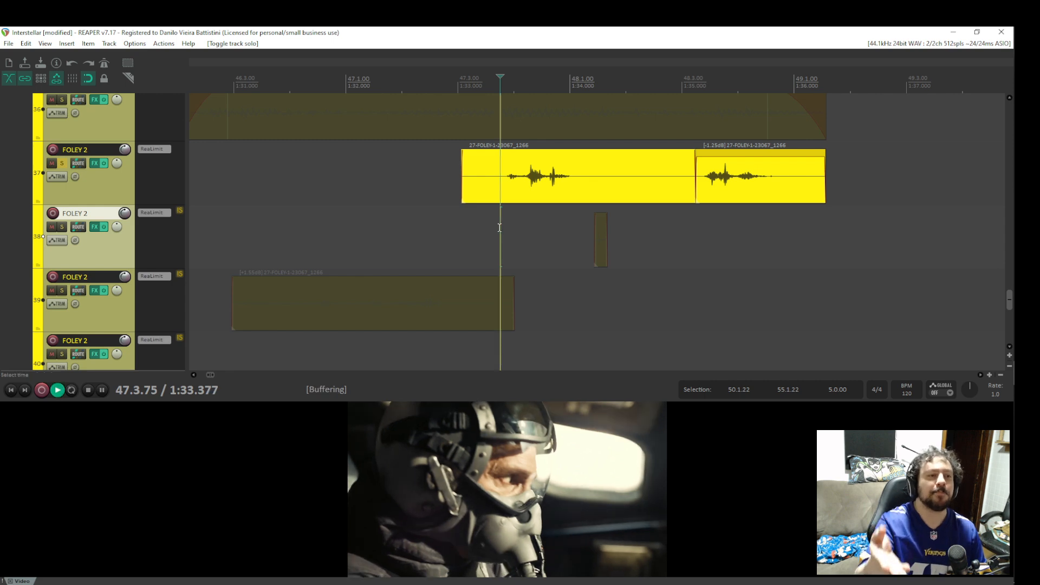
pyautogui.press('space')
pyautogui.press('space')
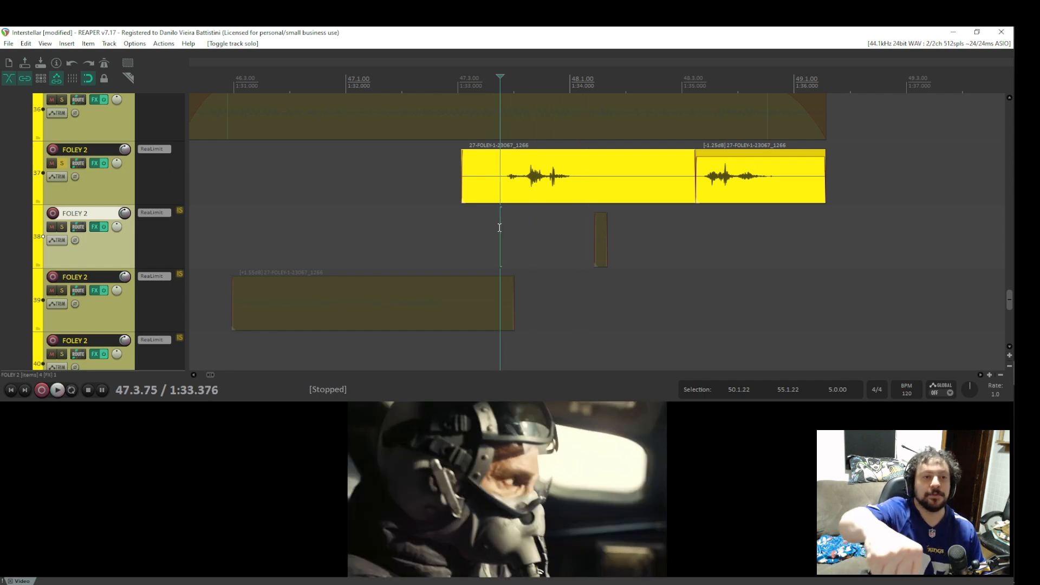
pyautogui.press('space')
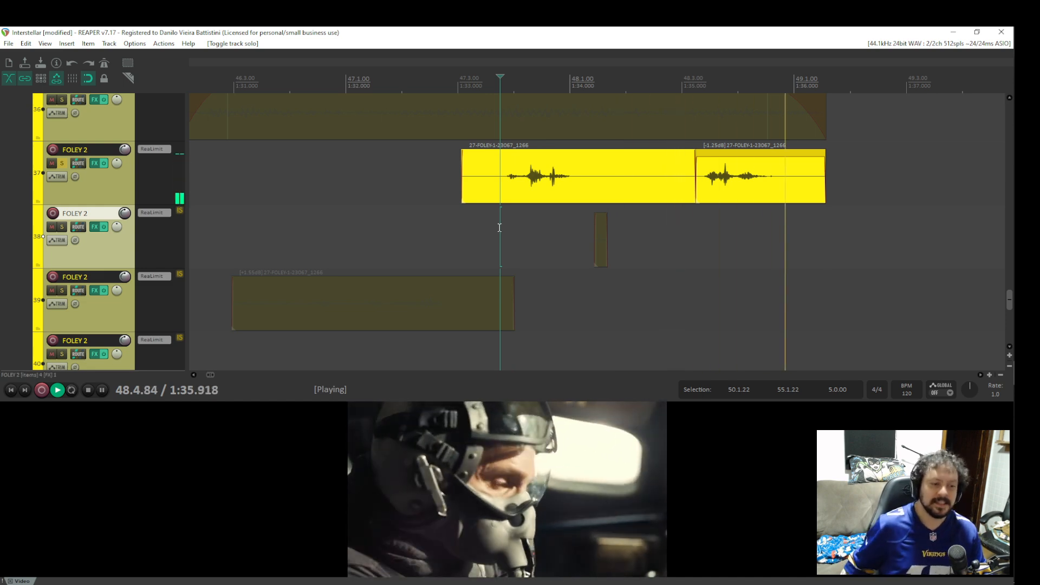
pyautogui.press('space')
# Play track 37's second foley clip repeatedly from 48.3.31.
pyautogui.click(698, 227)
pyautogui.press('space')
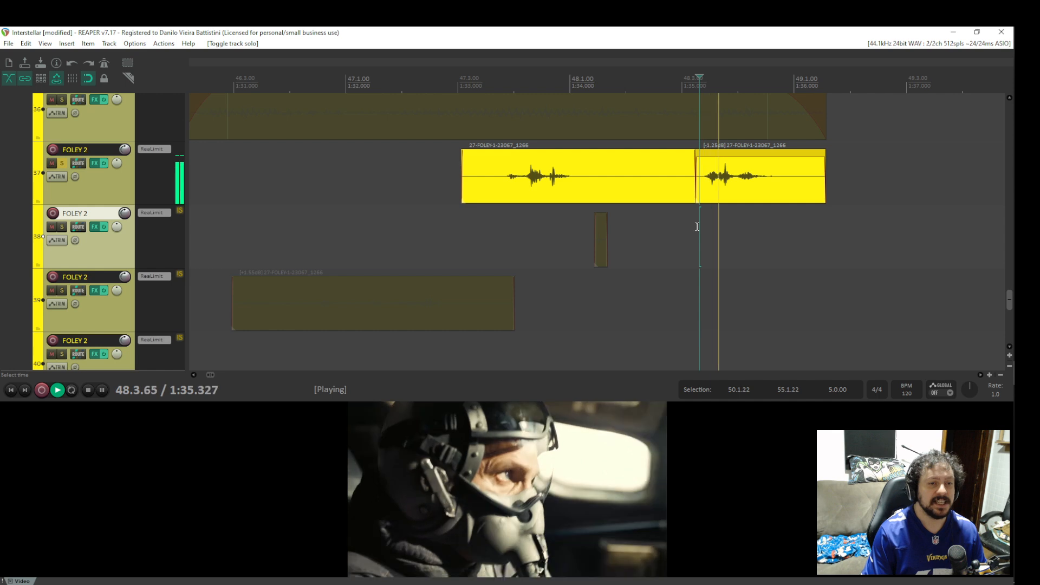
pyautogui.press('space')
pyautogui.press('space')
pyautogui.press('space')
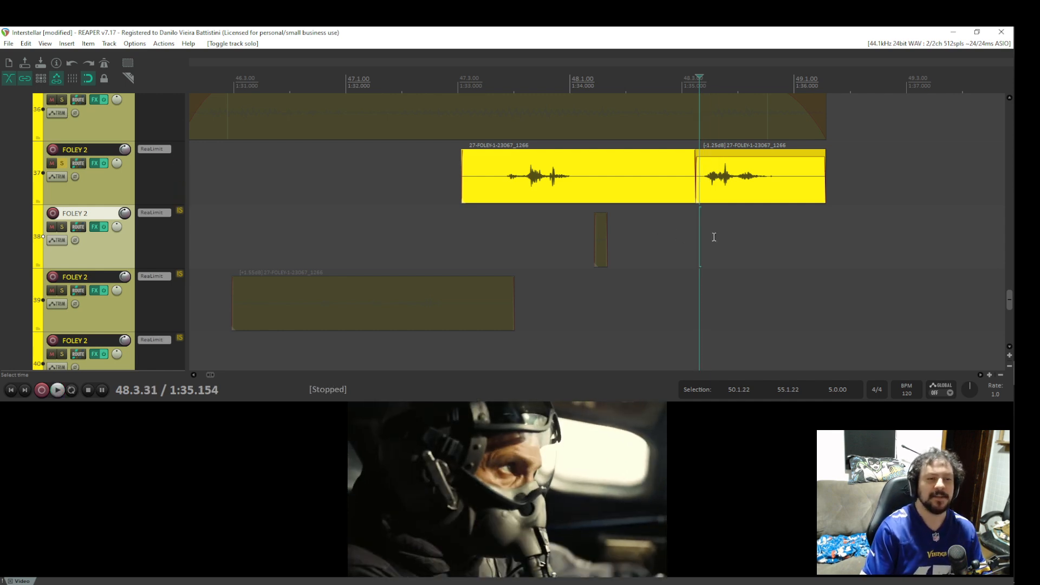
pyautogui.press('space')
pyautogui.press('space')
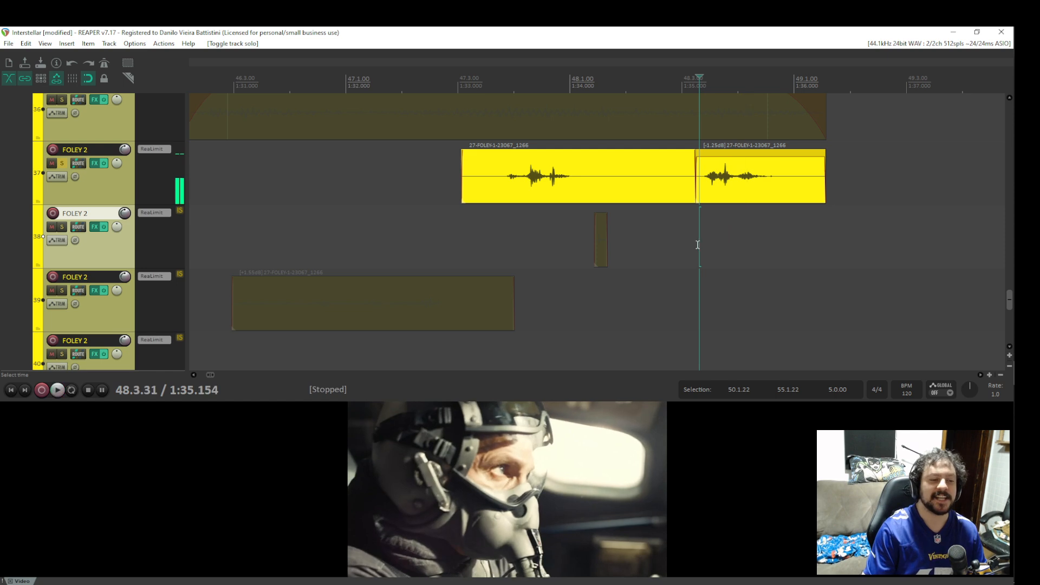
# Clear the foley solos, solo the SFX folder on track 12 instead, and play it from 47.4.25.
pyautogui.click(61, 163)
pyautogui.scroll(3, 362, 204)
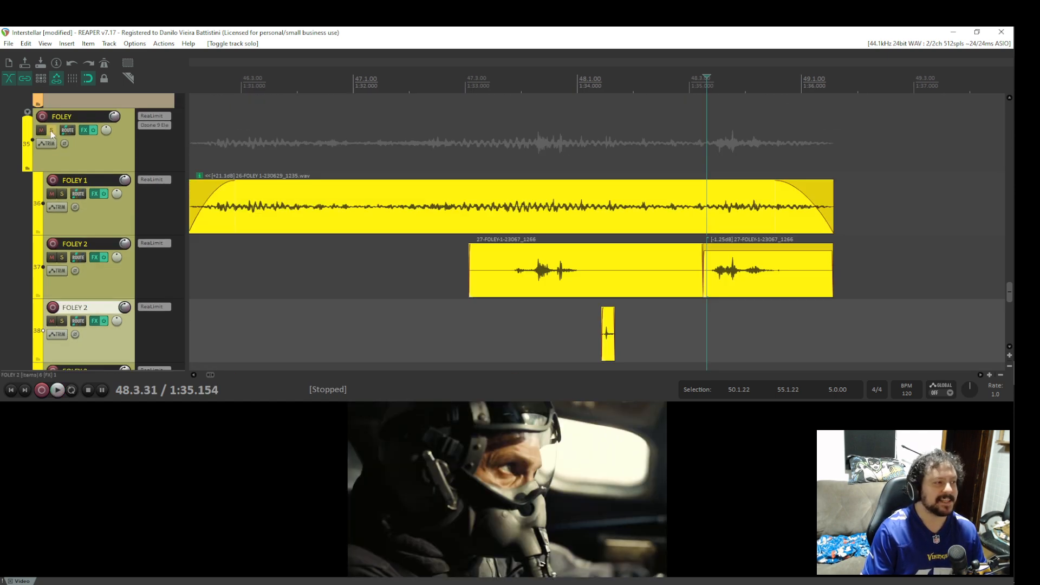
pyautogui.click(51, 130)
pyautogui.scroll(10, 400, 210)
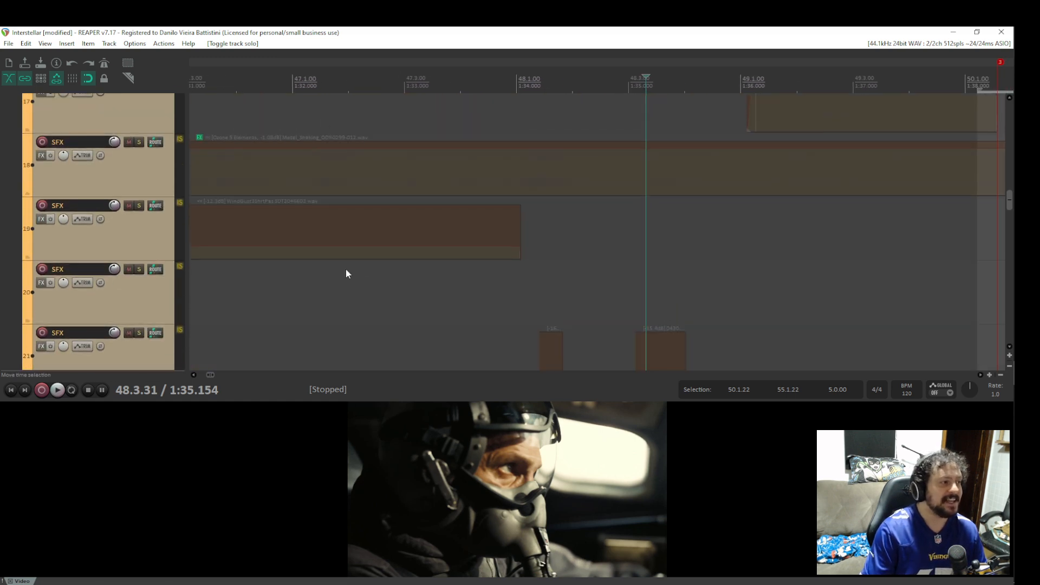
pyautogui.scroll(5, 349, 274)
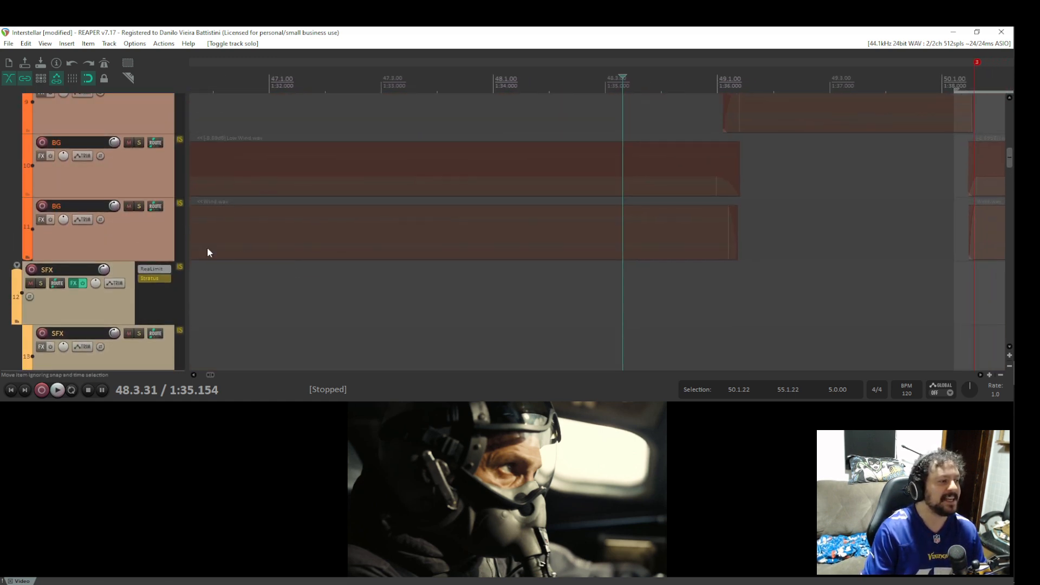
pyautogui.click(41, 284)
pyautogui.click(448, 294)
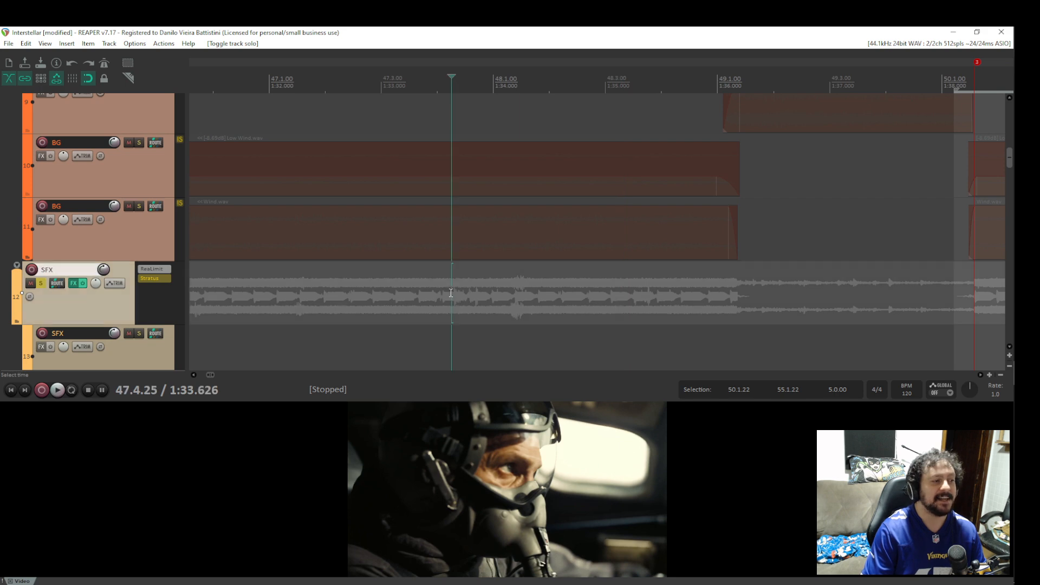
pyautogui.press('space')
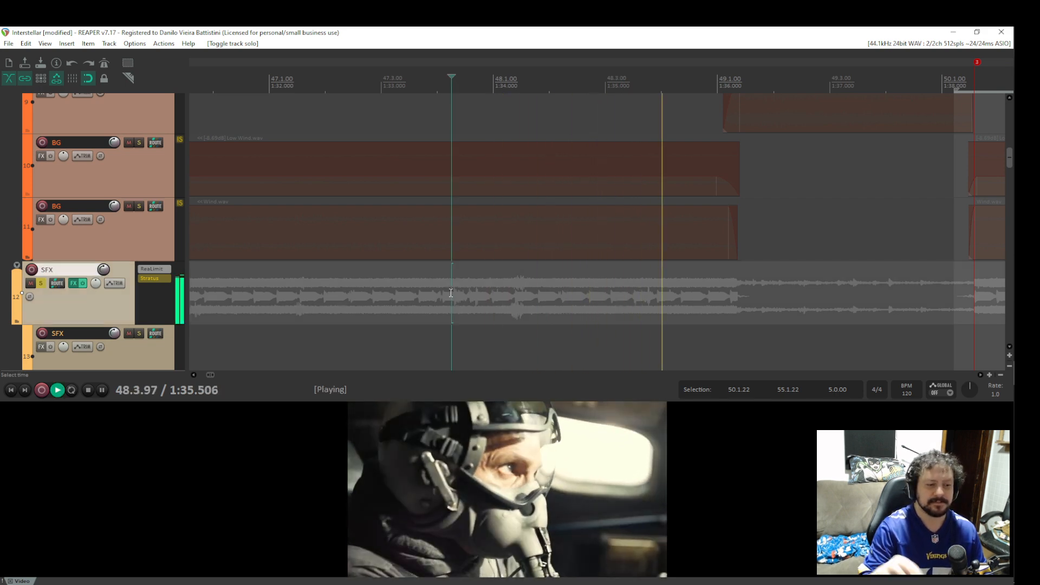
pyautogui.press('space')
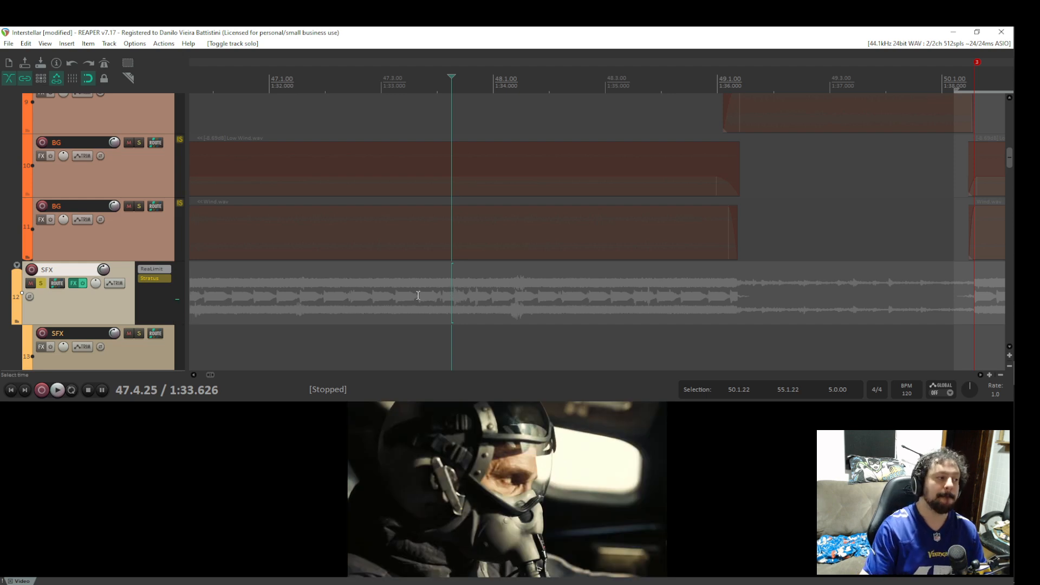
# Switch the solo from the SFX folder to the FOLEY folder on track 35, leaving that folder unmuted.
pyautogui.click(41, 283)
pyautogui.scroll(-6, 653, 215)
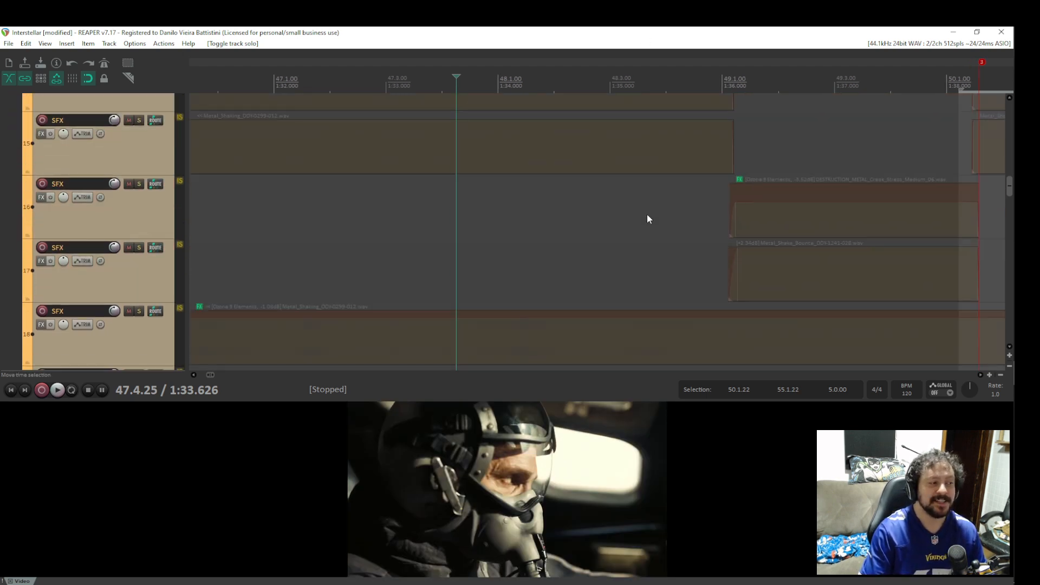
pyautogui.moveTo(650, 335); pyautogui.dragTo(634, 49)
pyautogui.moveTo(645, 296); pyautogui.dragTo(631, 195)
pyautogui.moveTo(617, 274); pyautogui.dragTo(615, 84)
pyautogui.moveTo(616, 313); pyautogui.dragTo(592, 81)
pyautogui.moveTo(601, 325); pyautogui.dragTo(588, 89)
pyautogui.moveTo(615, 345); pyautogui.dragTo(612, 116)
pyautogui.scroll(-4, 623, 237)
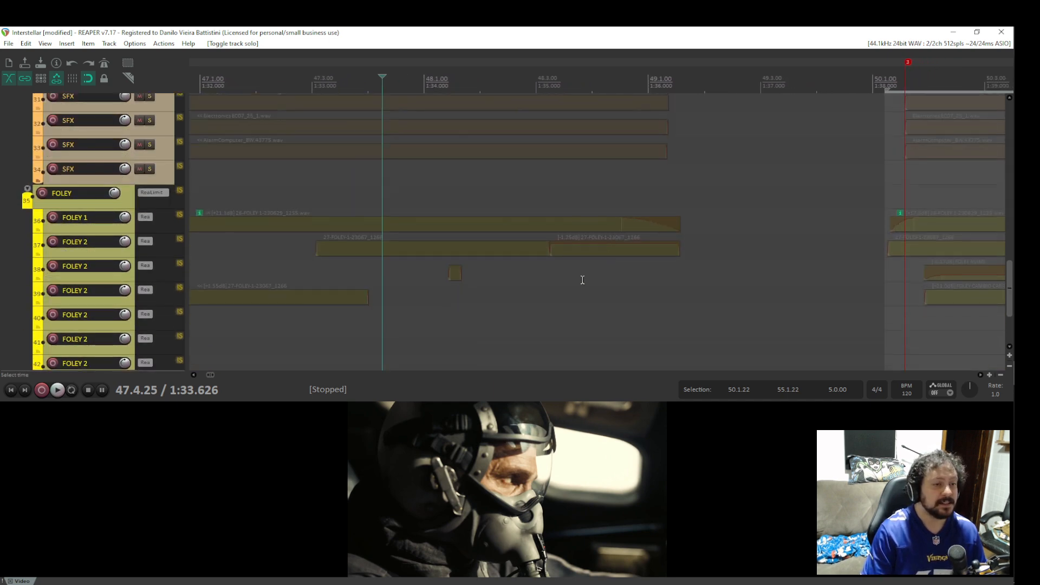
pyautogui.scroll(2, 103, 260)
pyautogui.click(42, 186)
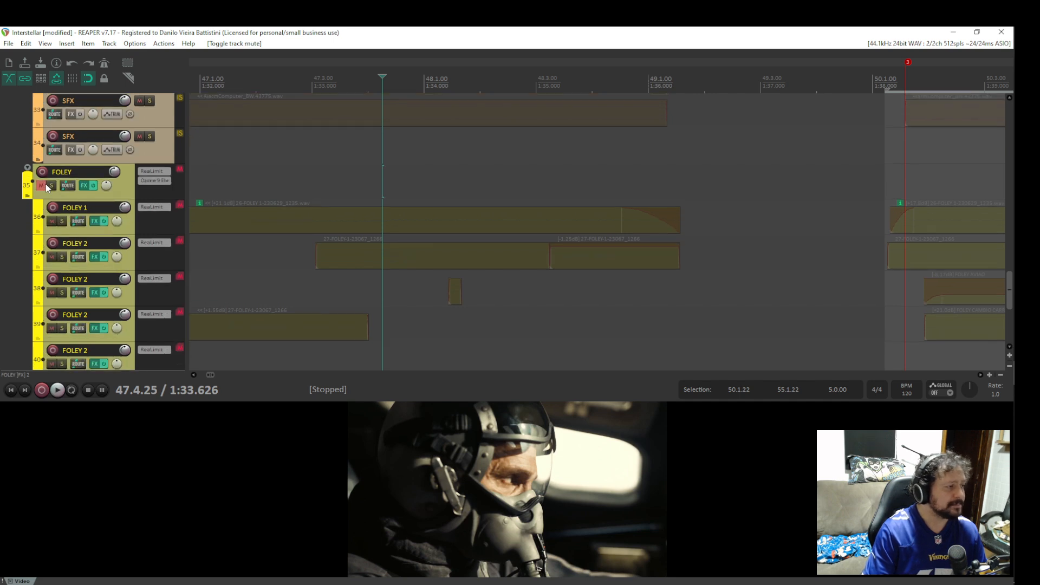
pyautogui.click(43, 186)
pyautogui.click(54, 187)
# Play the soloed FOLEY folder from 49.4.84, just before the next group of foley clips.
pyautogui.scroll(-3, 702, 241)
pyautogui.click(772, 286)
pyautogui.press('space')
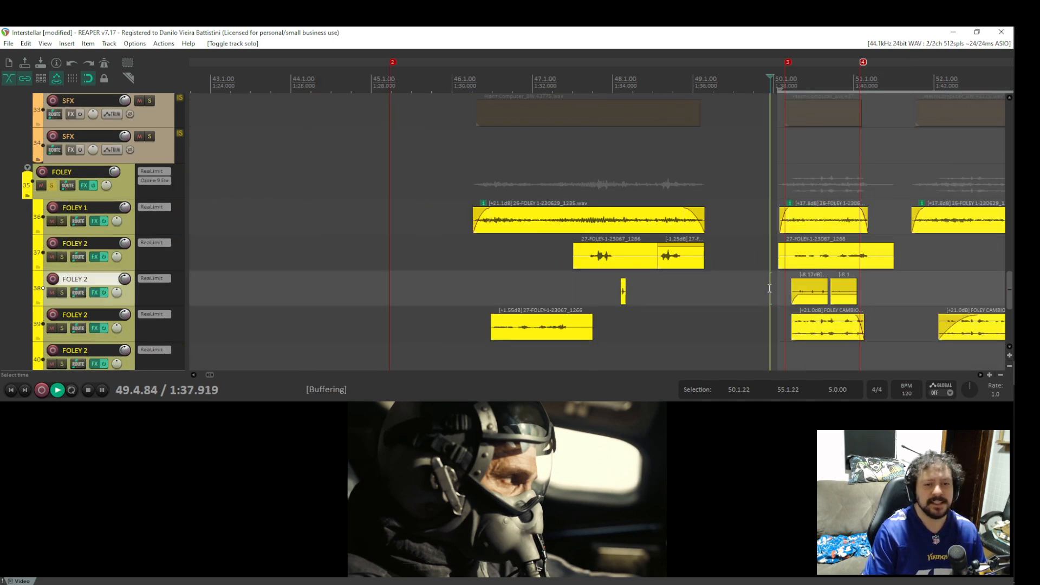
pyautogui.press('space')
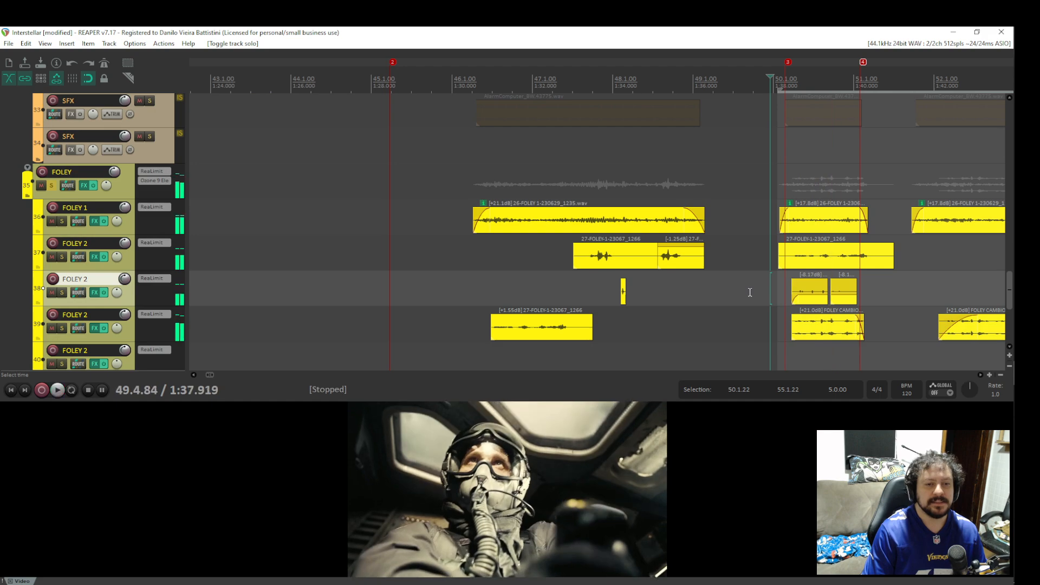
# Solo FOLEY 2 on track 37 within the folder and play it from 50.1.44.
pyautogui.moveTo(878, 297); pyautogui.dragTo(607, 254)
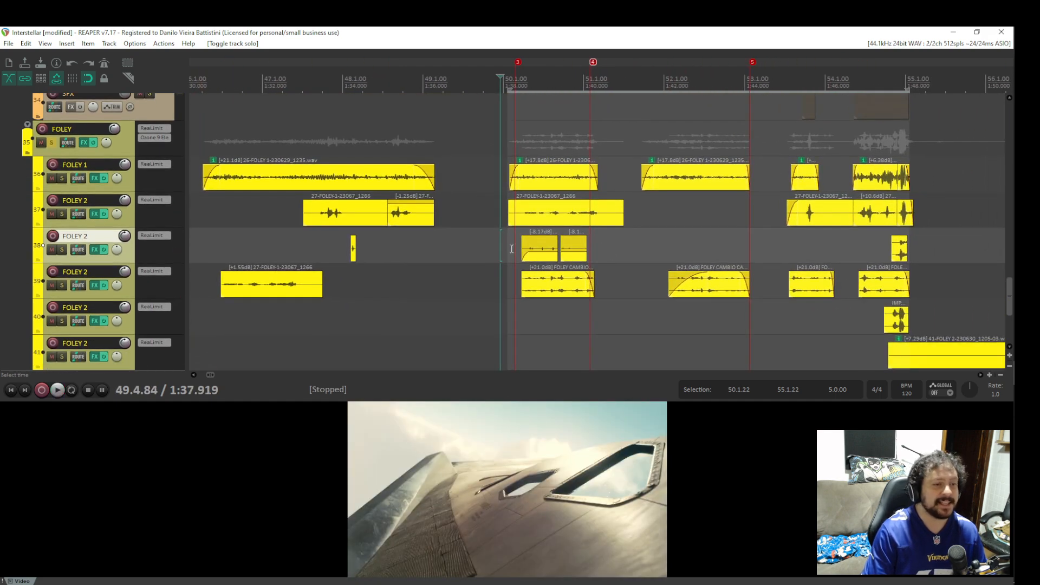
pyautogui.click(513, 248)
pyautogui.click(64, 217)
pyautogui.press('space')
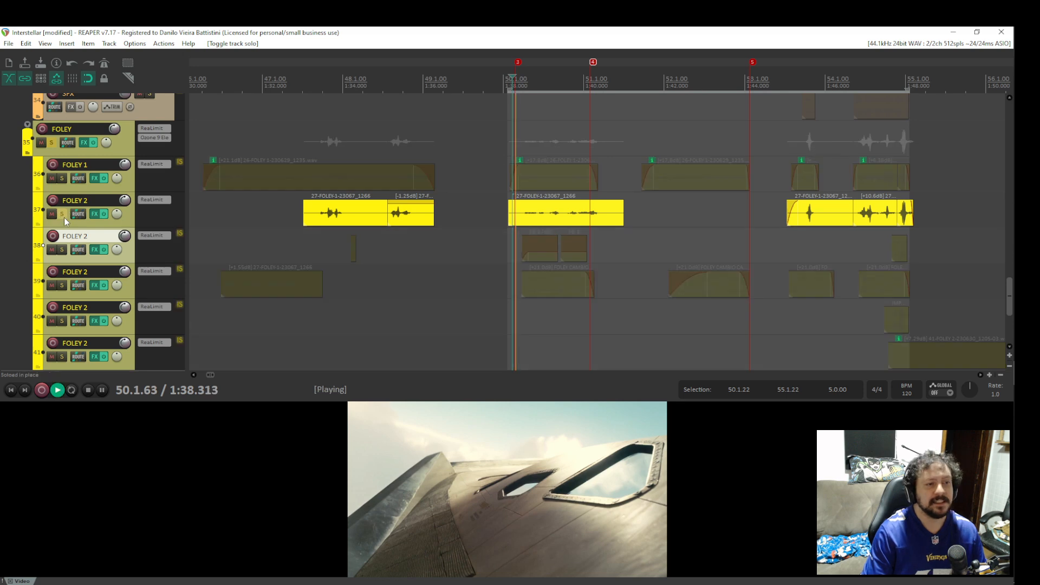
pyautogui.press('space')
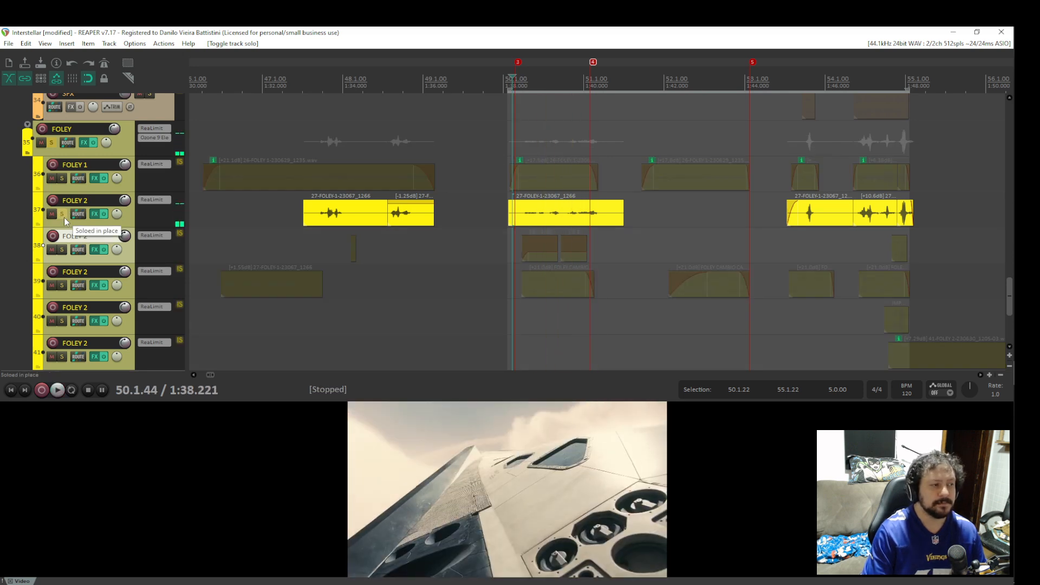
# Switch the solo from track 37 to track 38, play from 50.1.44 and examine its two adjacent clips up close.
pyautogui.click(64, 217)
pyautogui.click(63, 250)
pyautogui.press('space')
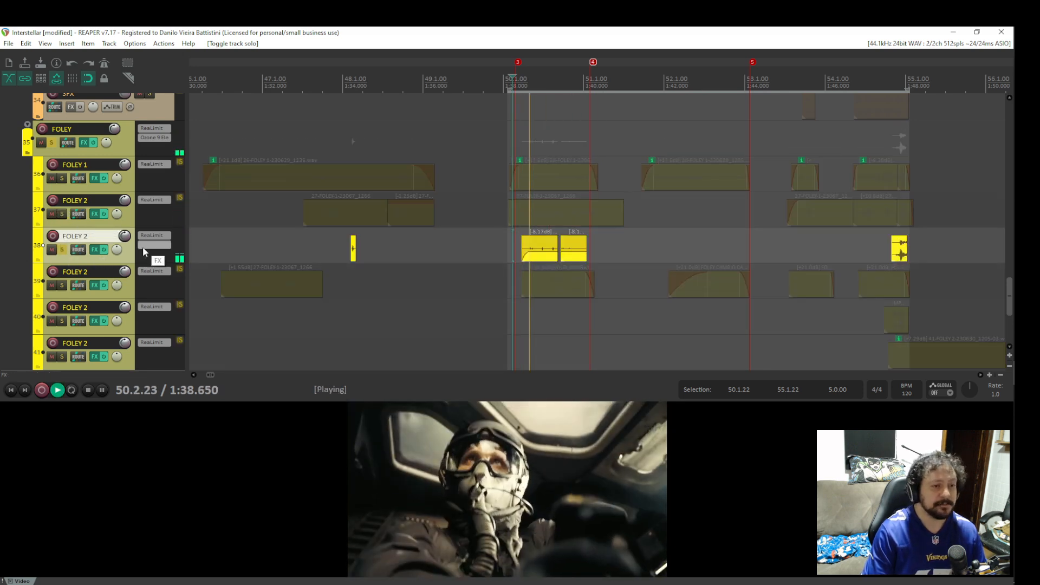
pyautogui.press('space')
pyautogui.press('space')
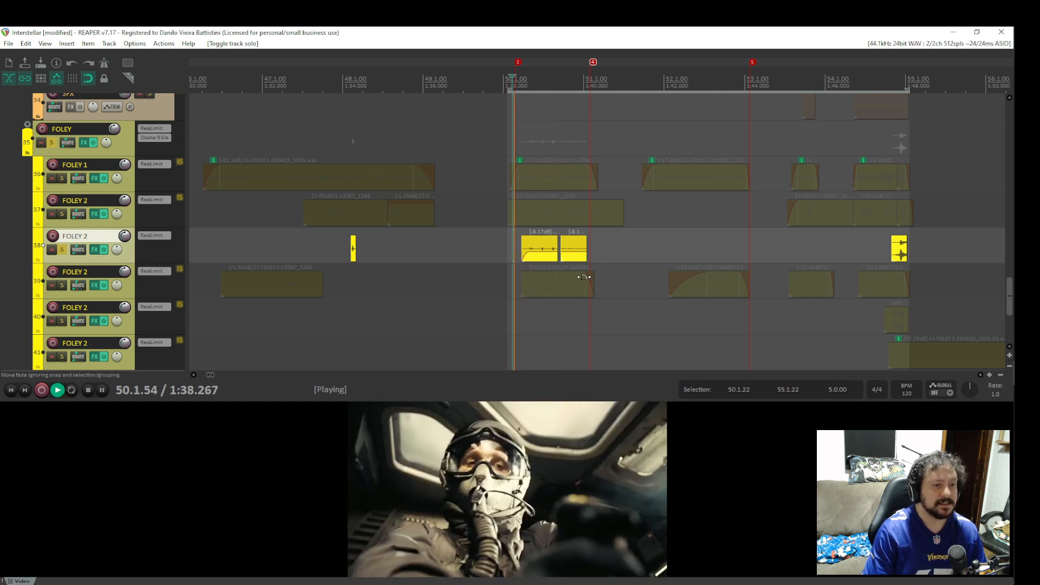
pyautogui.keyDown('ctrl'); pyautogui.scroll(3, 590, 272); pyautogui.keyUp('ctrl')
pyautogui.scroll(6, 591, 272)
pyautogui.scroll(-4, 571, 278)
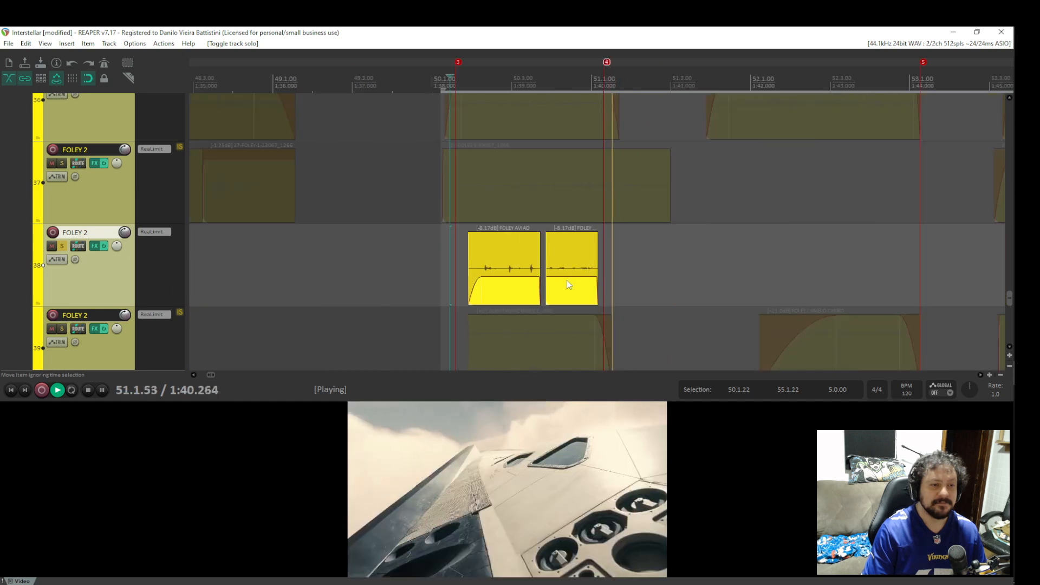
pyautogui.press('space')
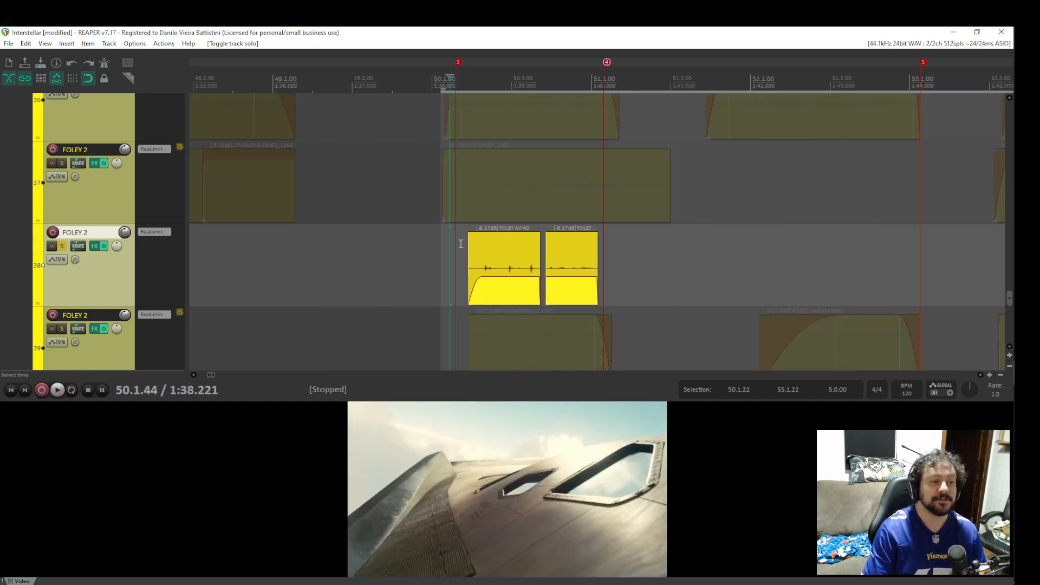
# Play the soloed track 38 twice from 50.1.78, just before its pair of foley clips.
pyautogui.click(463, 255)
pyautogui.press('space')
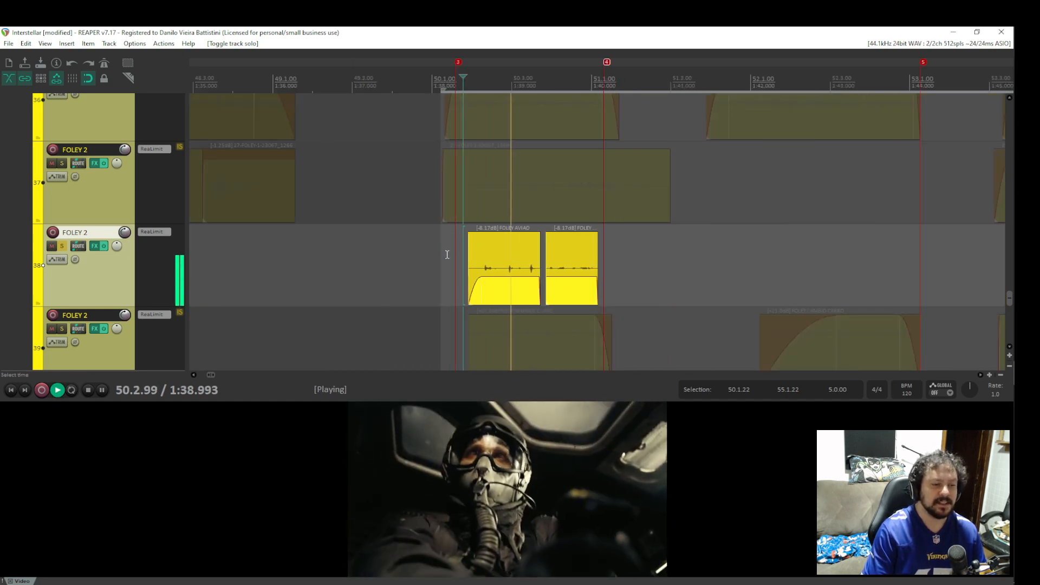
pyautogui.press('space')
pyautogui.press('space')
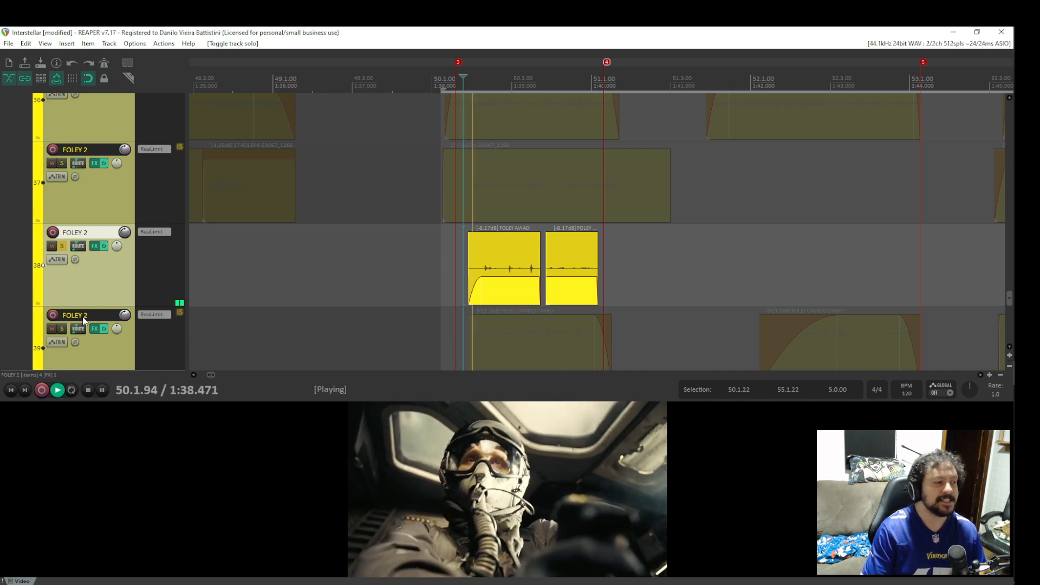
pyautogui.press('space')
# Switch the solo from track 38 to track 39 and play it from 50.1.78.
pyautogui.click(62, 247)
pyautogui.click(62, 329)
pyautogui.press('space')
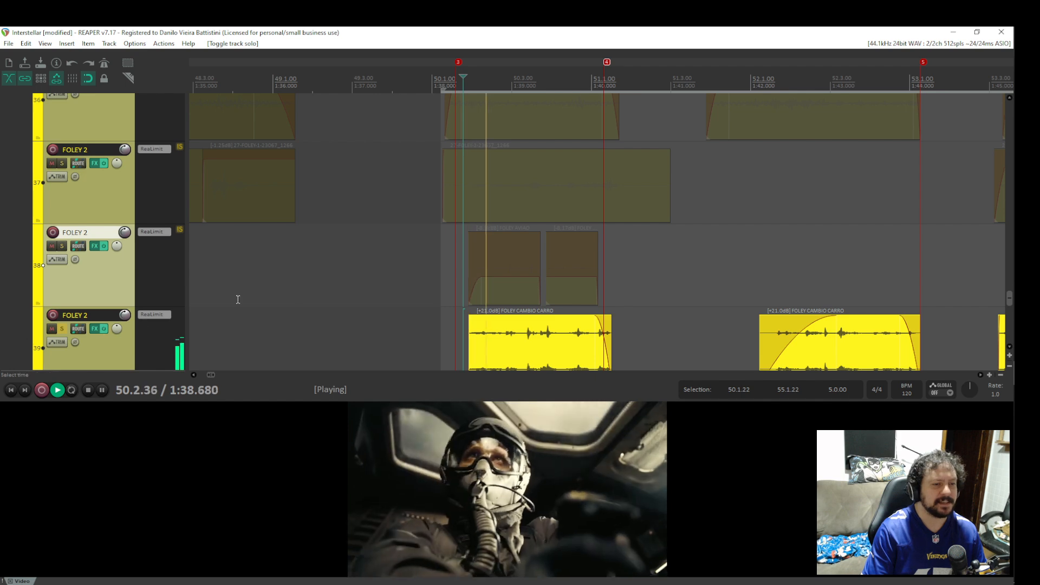
pyautogui.press('space')
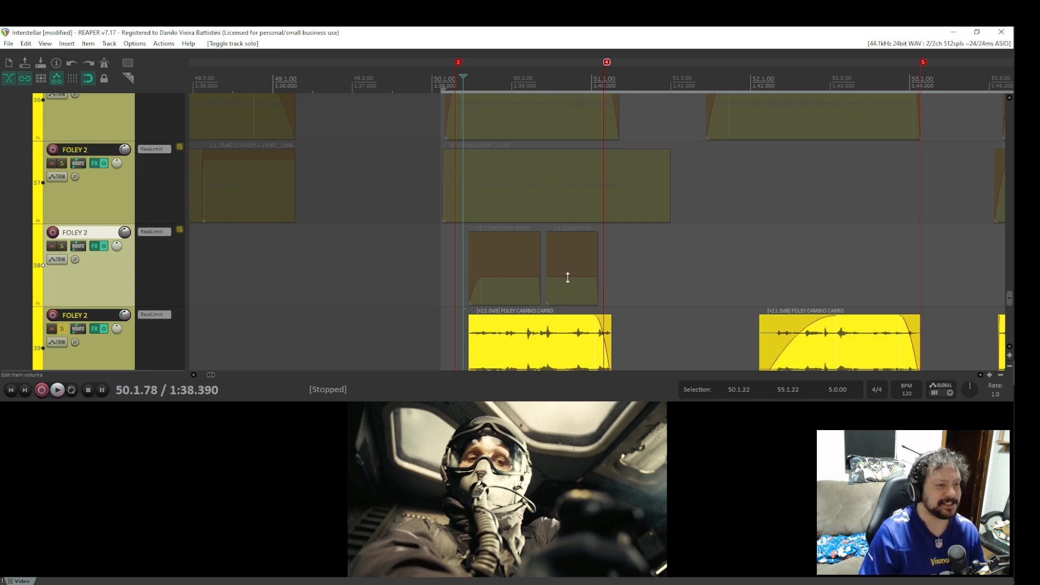
# Bring track 39's FOLEY CAMBIO CARRO clips into full view and play them twice from 50.1.78.
pyautogui.scroll(-2, 502, 241)
pyautogui.hscroll(1, 503, 242)
pyautogui.press('space')
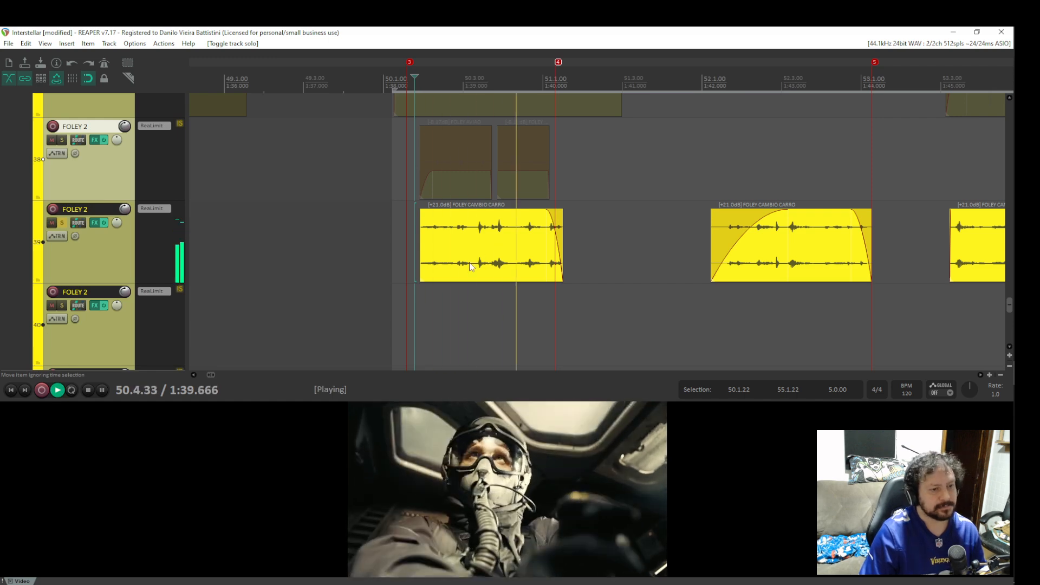
pyautogui.press('space')
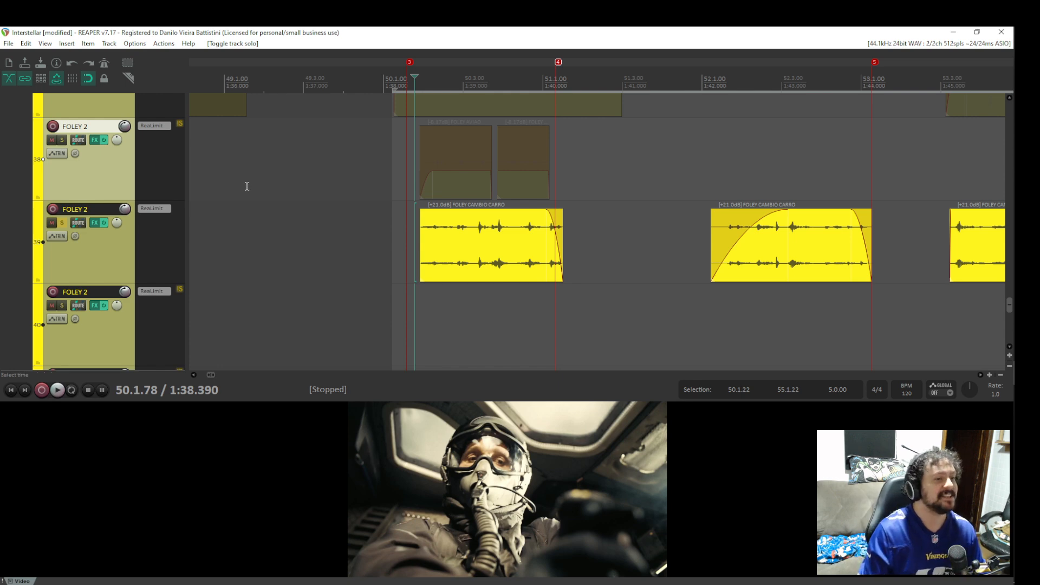
pyautogui.press('space')
pyautogui.press('space')
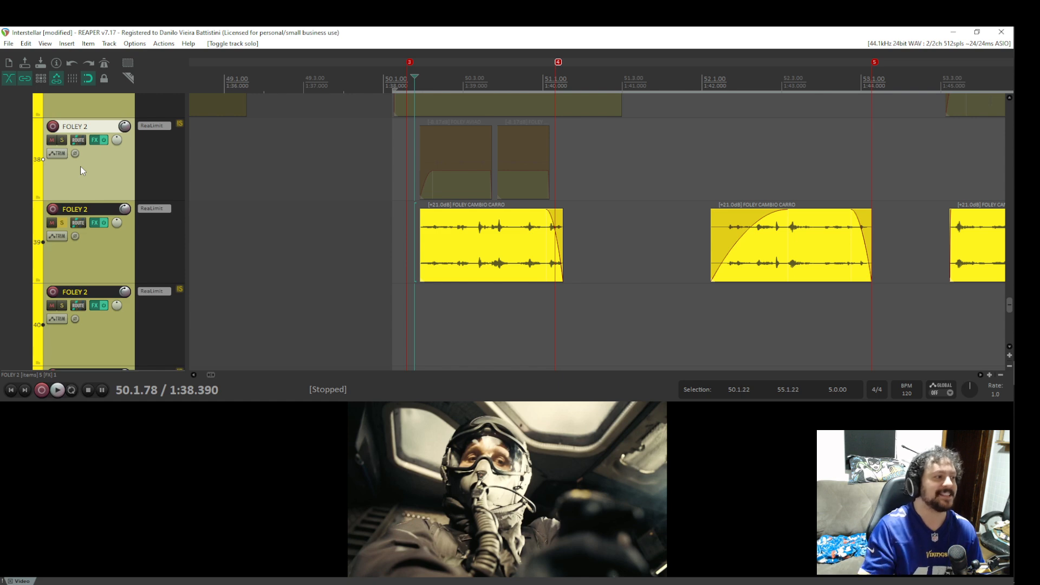
# Add track 38 to the solo with track 39 and play both together twice from 50.1.78.
pyautogui.click(62, 140)
pyautogui.press('space')
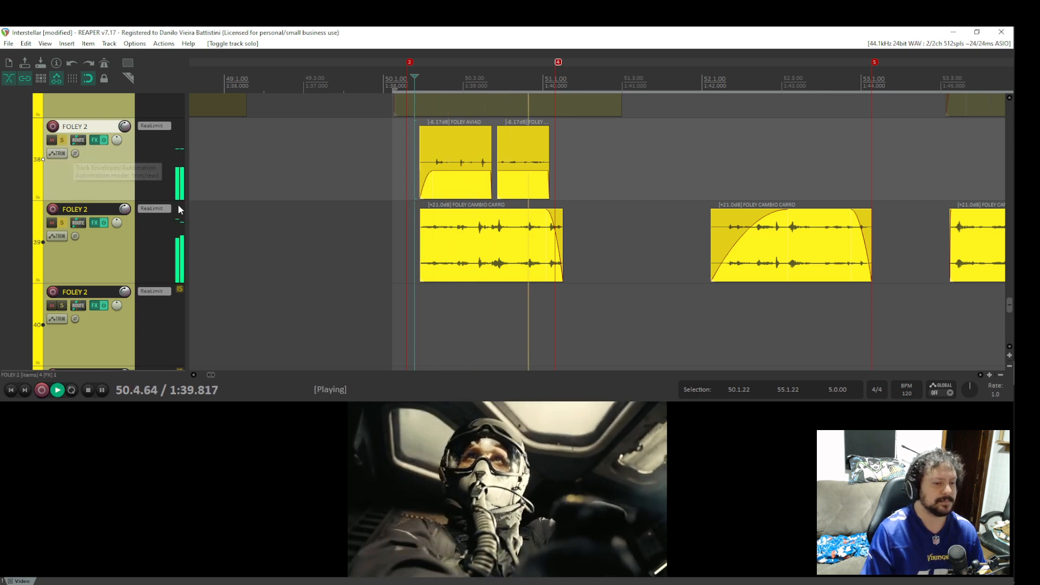
pyautogui.press('space')
pyautogui.press('space')
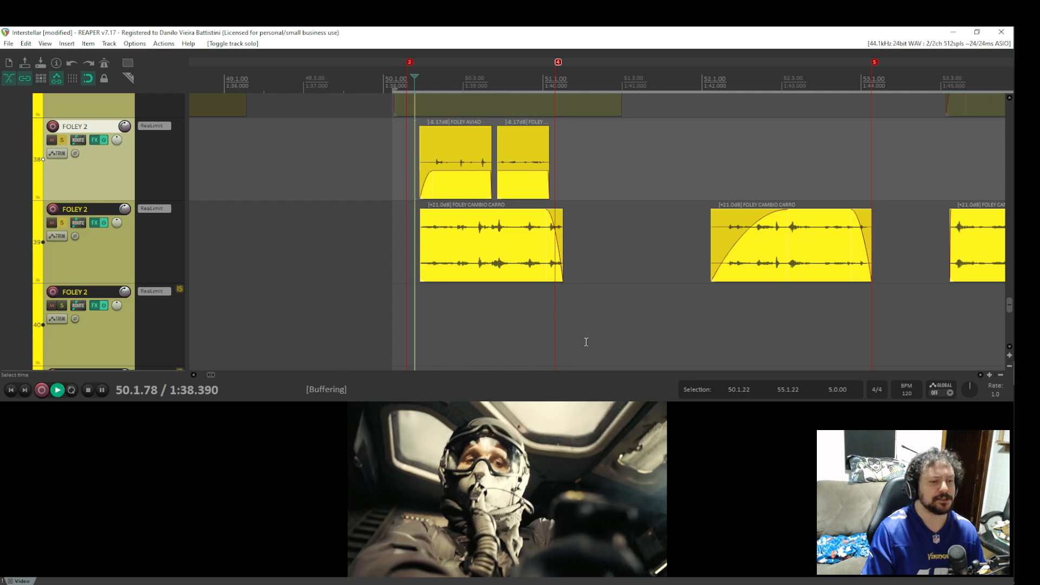
pyautogui.press('space')
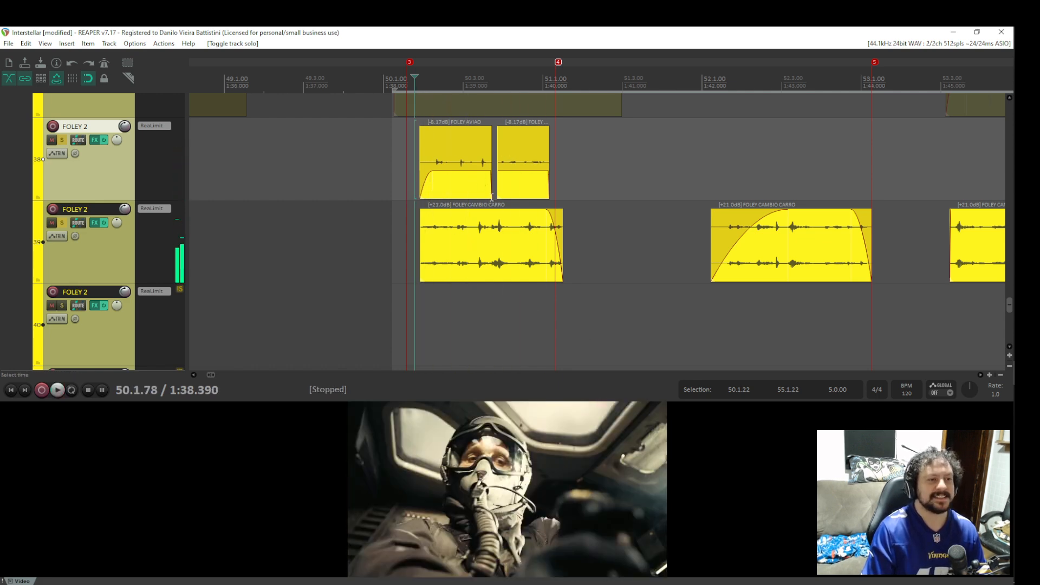
# Clear the solos on tracks 38 and 39 and play all the foley tracks from 51.4.45.
pyautogui.click(61, 140)
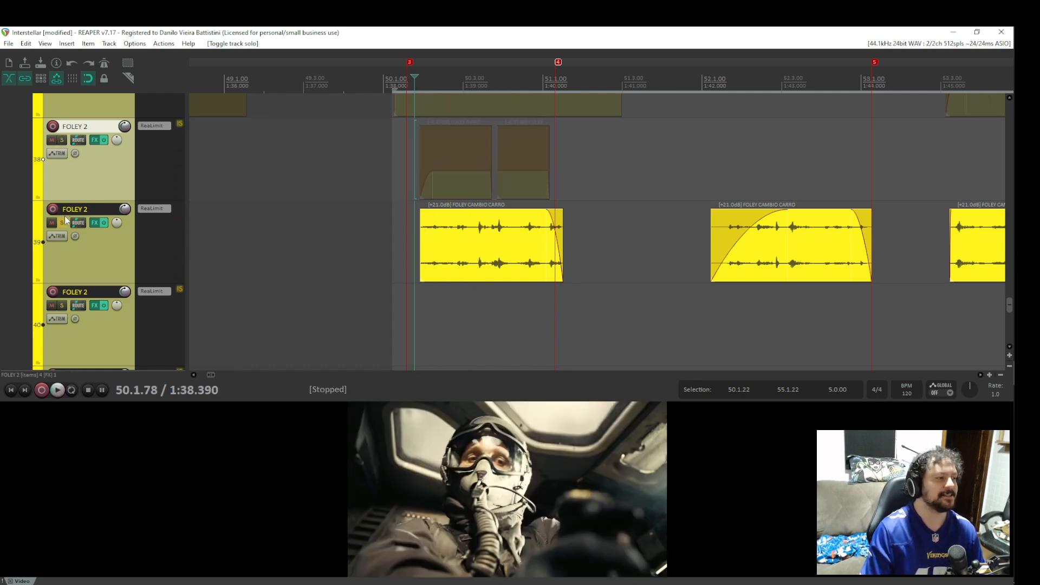
pyautogui.click(64, 223)
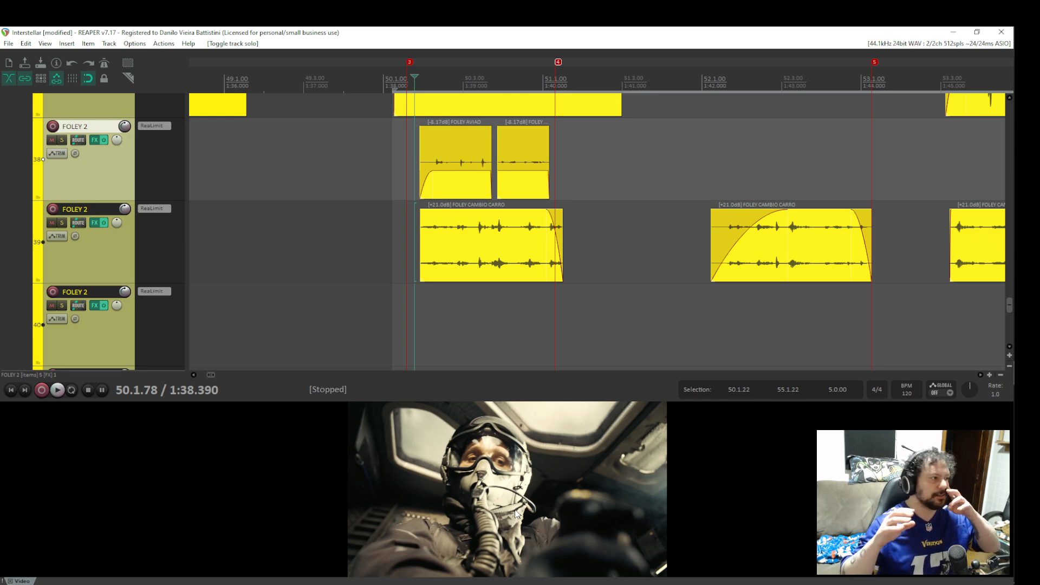
pyautogui.scroll(-5, 630, 200)
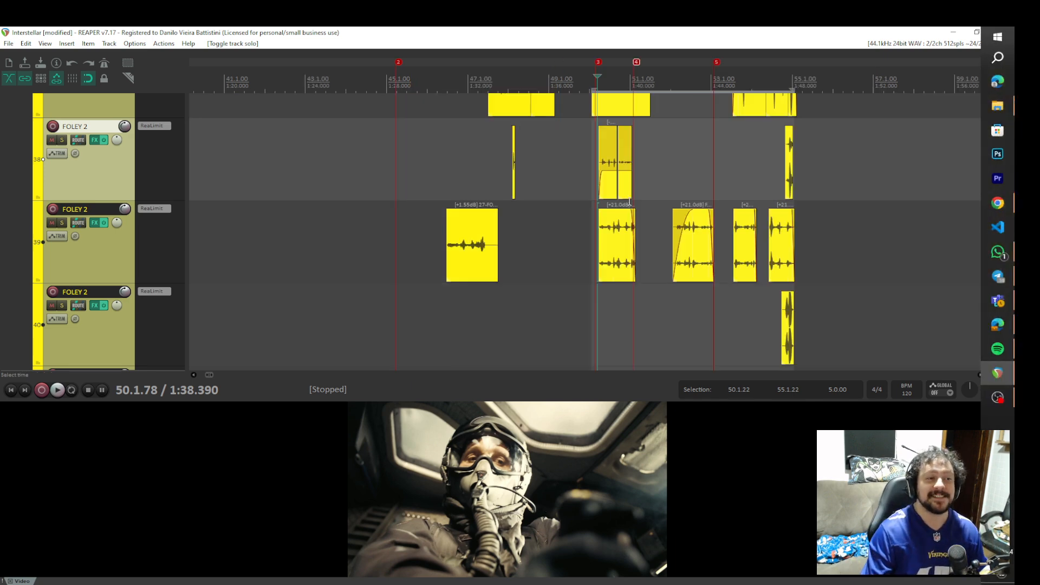
pyautogui.moveTo(696, 153); pyautogui.dragTo(573, 289)
pyautogui.click(544, 303)
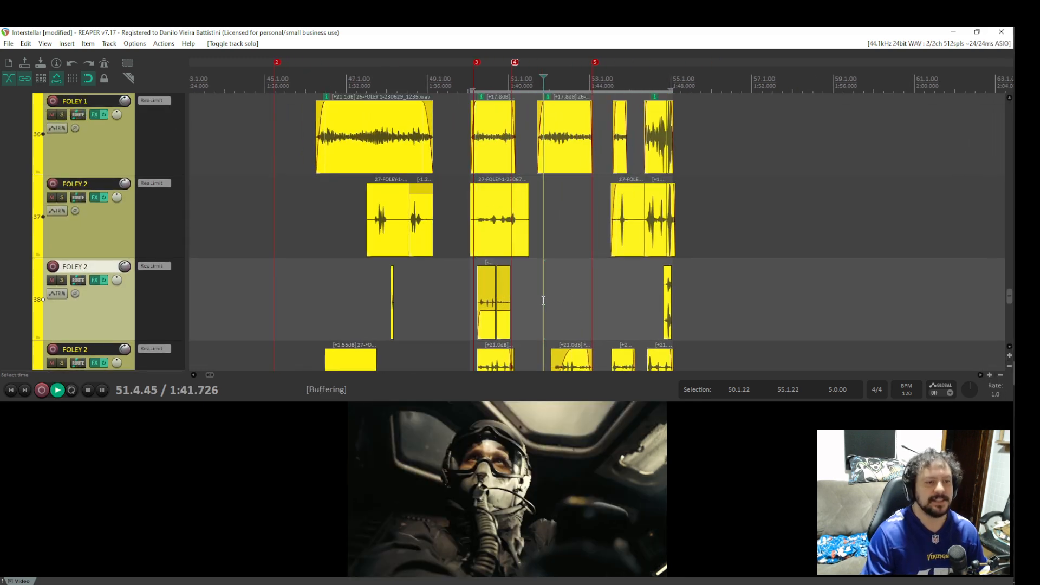
pyautogui.press('space')
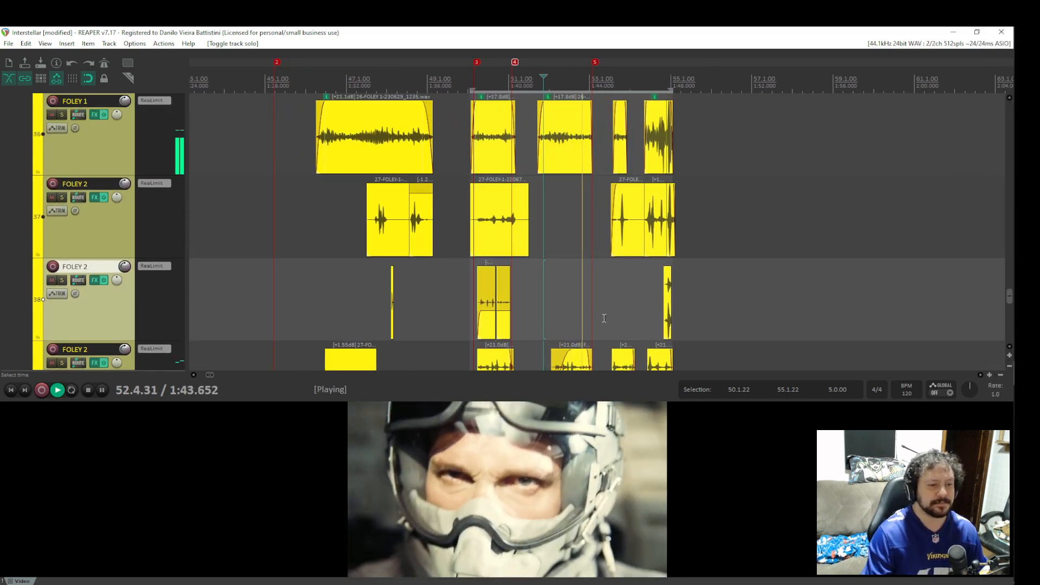
pyautogui.press('space')
# Replay the combined foley from 51.4.71 through the following shots.
pyautogui.click(566, 282)
pyautogui.click(546, 283)
pyautogui.press('space')
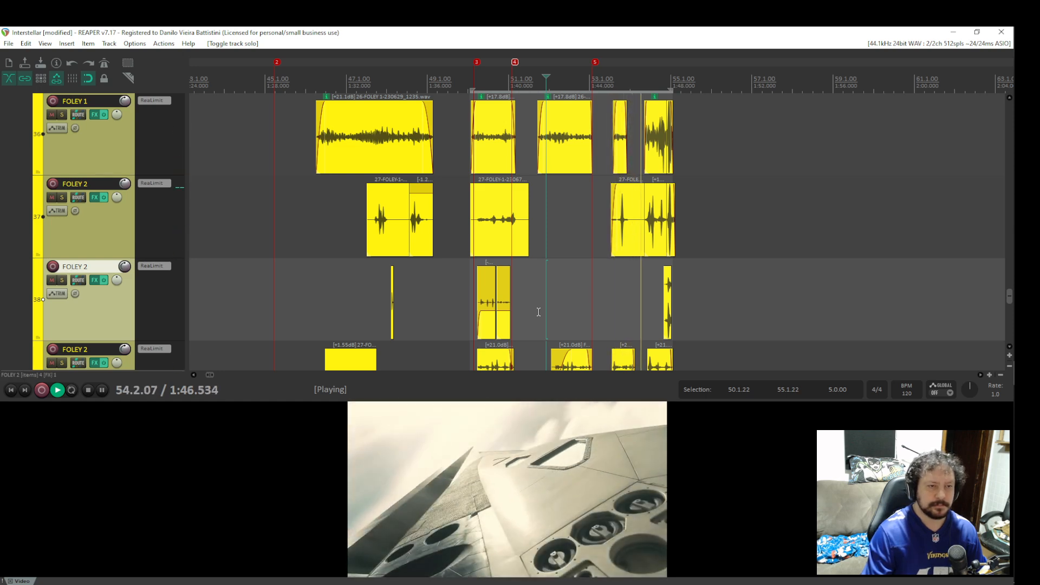
pyautogui.press('space')
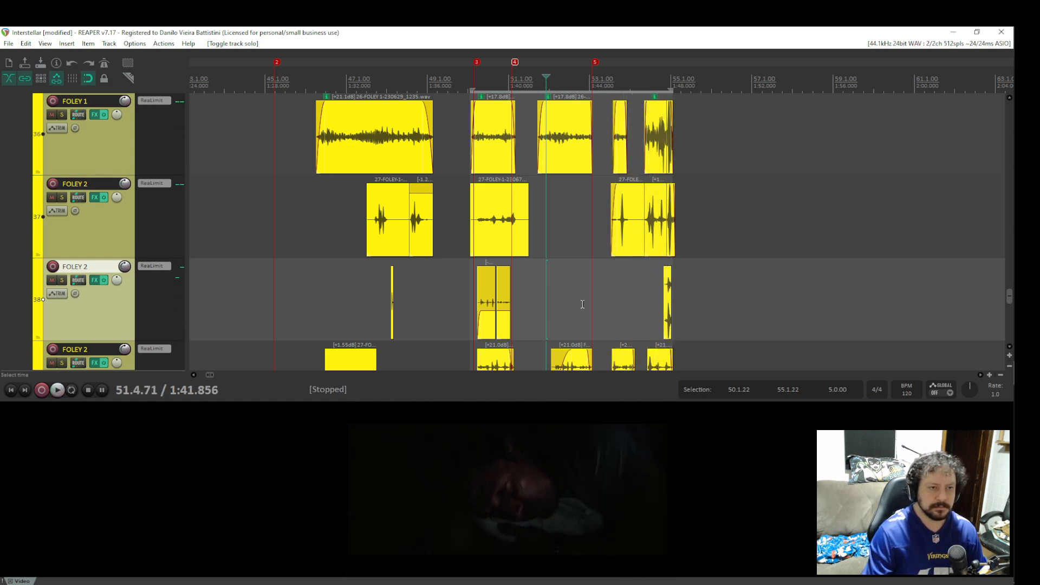
# Toggle the solo on track 36 and play from 53.3.07, just before the next group of foley clips.
pyautogui.click(611, 298)
pyautogui.scroll(5, 704, 288)
pyautogui.scroll(-2, 639, 260)
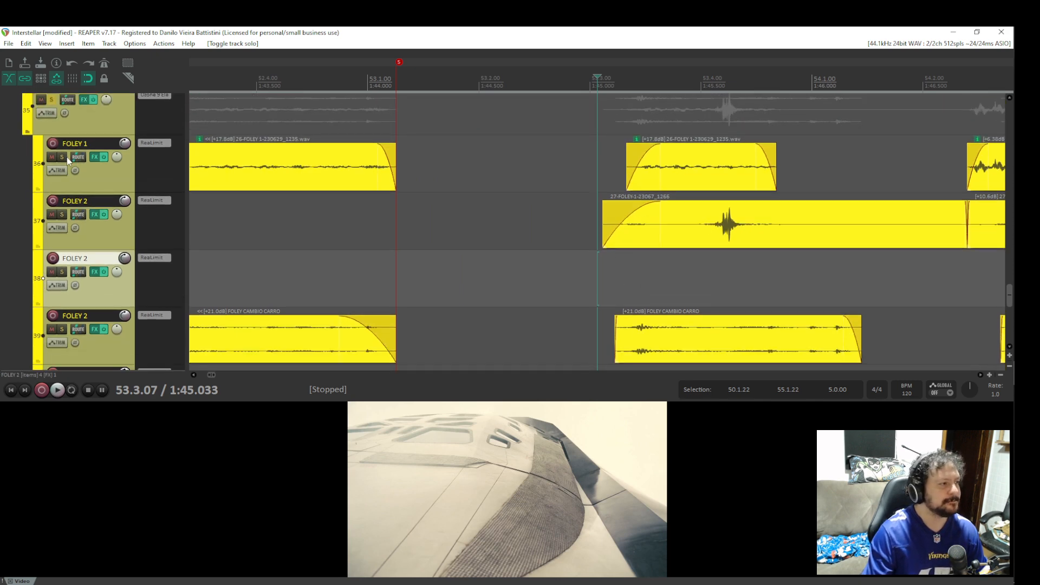
pyautogui.click(61, 157)
pyautogui.press('space')
pyautogui.press('space')
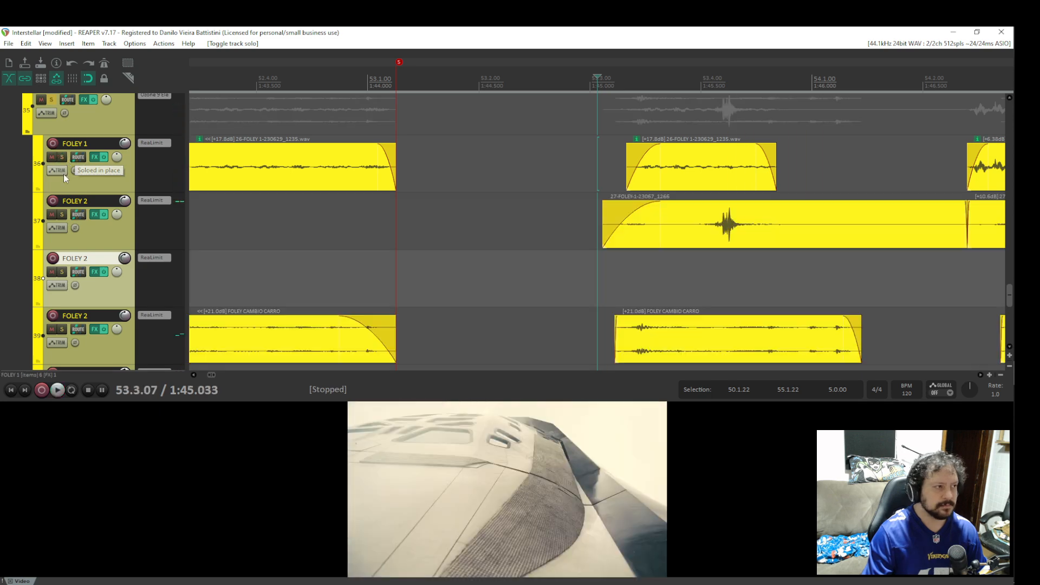
# Solo track 37 and play its lever-shot clip repeatedly from 53.3.07.
pyautogui.click(62, 214)
pyautogui.press('space')
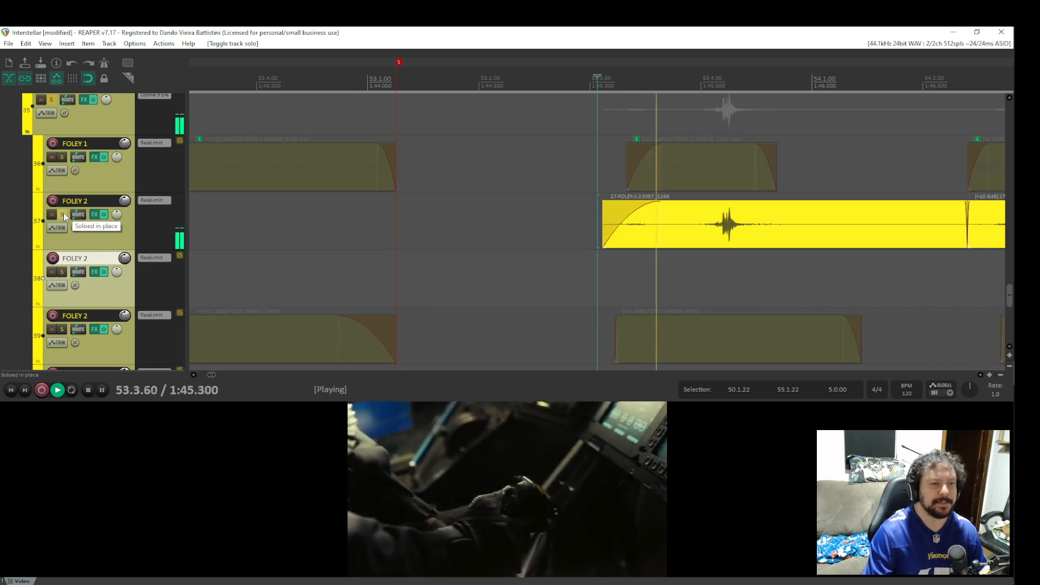
pyautogui.press('space')
pyautogui.press('space')
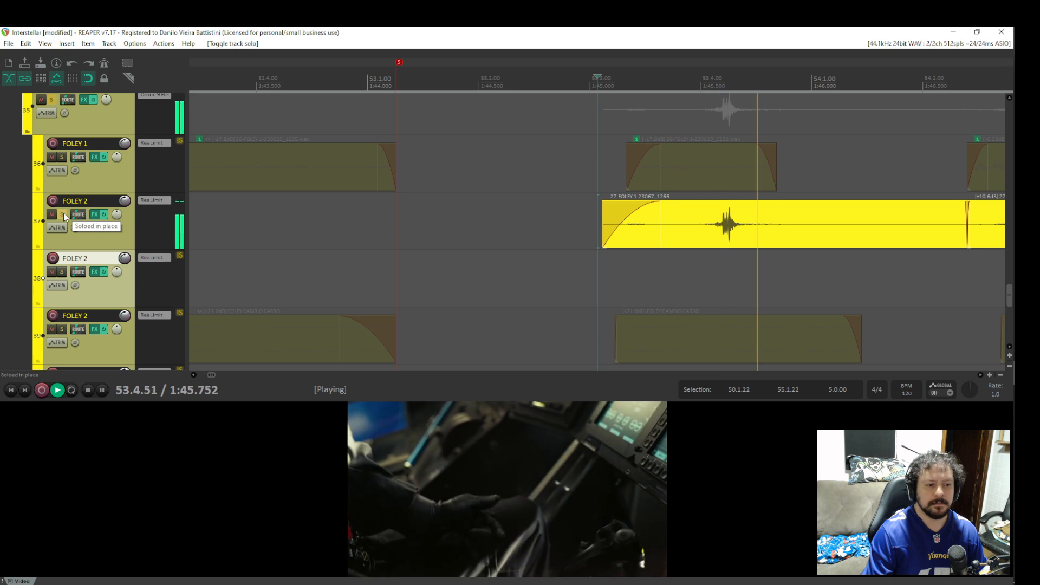
pyautogui.press('space')
pyautogui.press('space')
pyautogui.press('space')
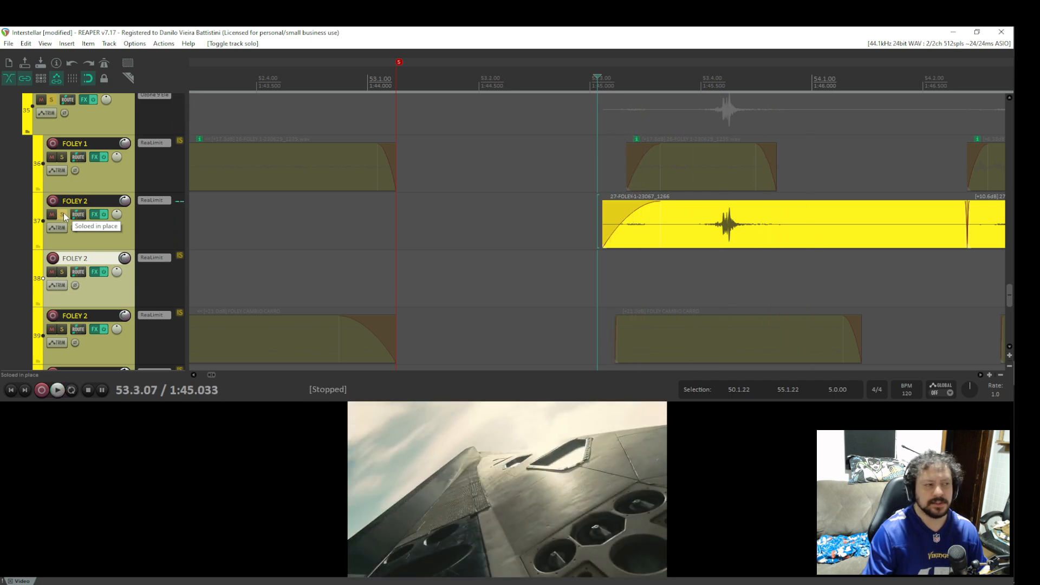
# Clear the solo on track 37 and play the combined foley from 53.3.91.
pyautogui.click(63, 213)
pyautogui.scroll(-4, 271, 235)
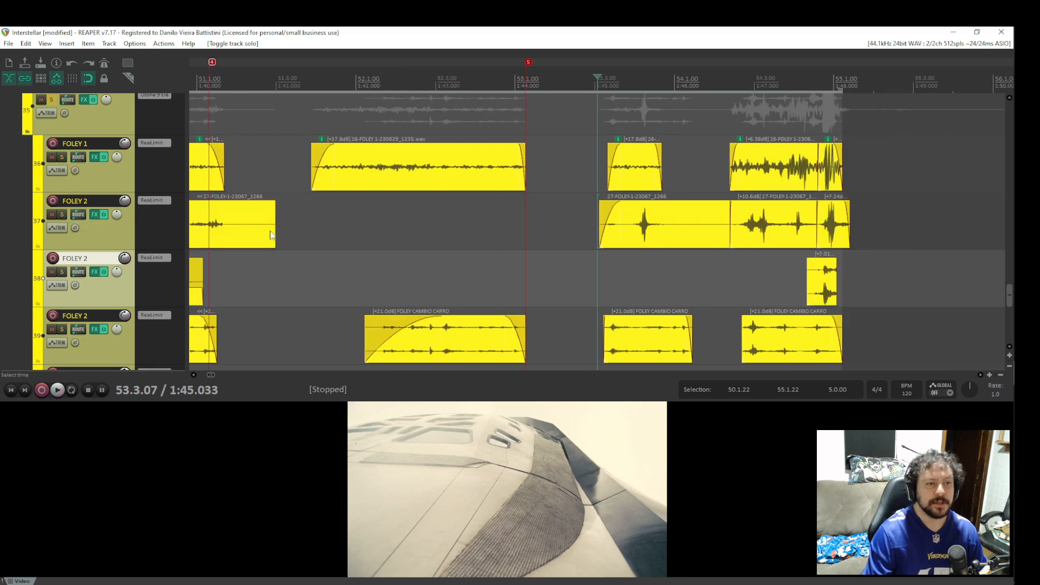
pyautogui.click(631, 268)
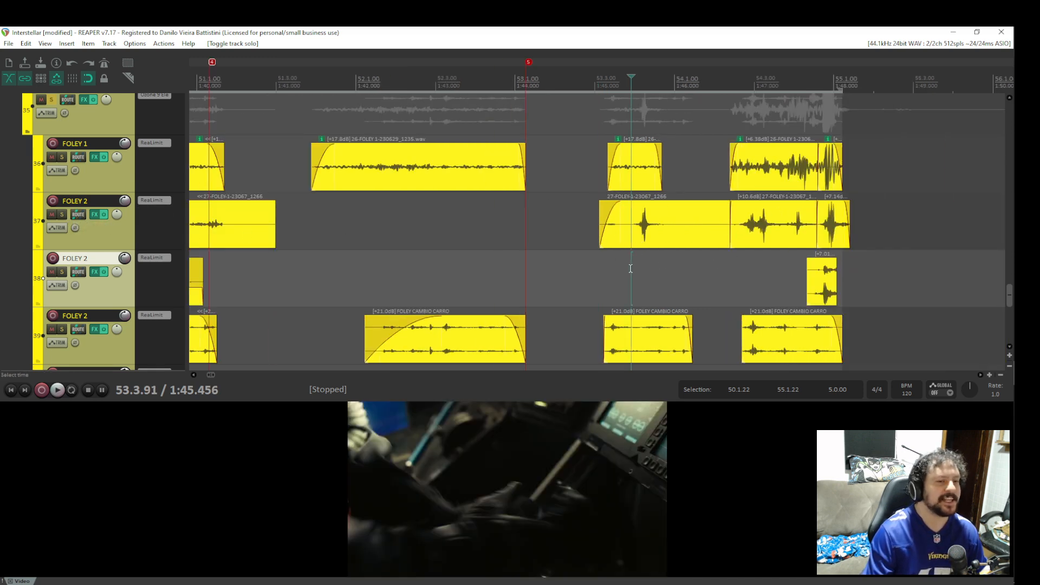
pyautogui.press('space')
pyautogui.press('space')
# Solo track 37 again and play it twice from 53.3.91.
pyautogui.click(64, 213)
pyautogui.press('space')
pyautogui.press('space')
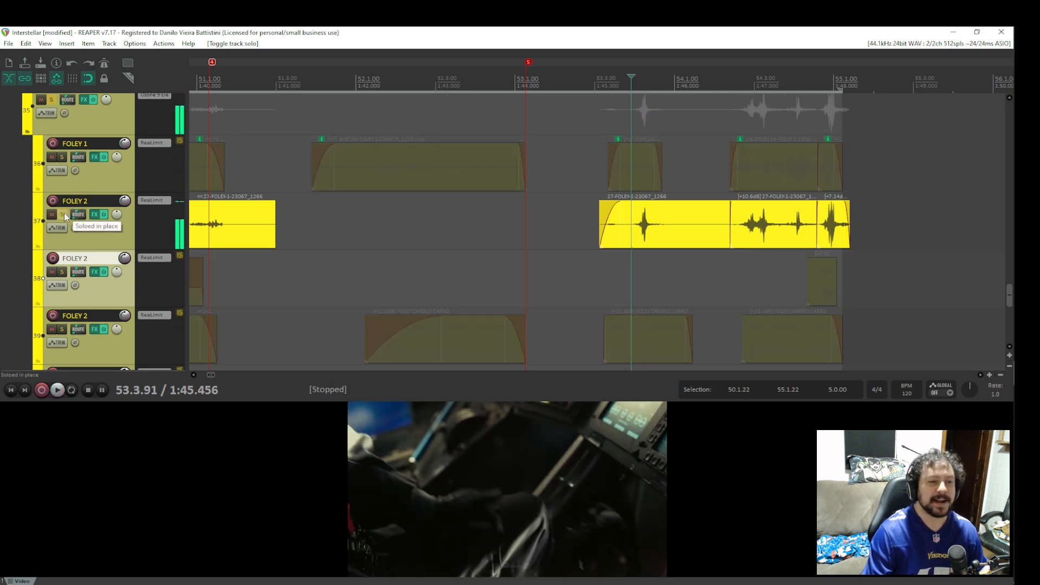
pyautogui.press('space')
pyautogui.press('space')
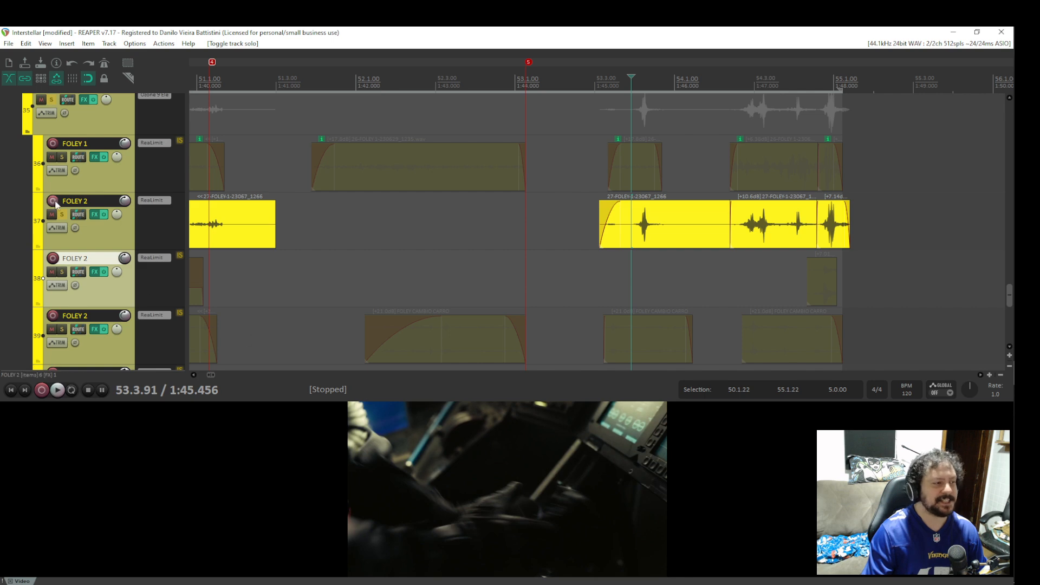
# Switch the solo from track 37 to track 39 and play it twice from 53.2.61.
pyautogui.click(64, 212)
pyautogui.scroll(-2, 650, 244)
pyautogui.hscroll(1, 650, 244)
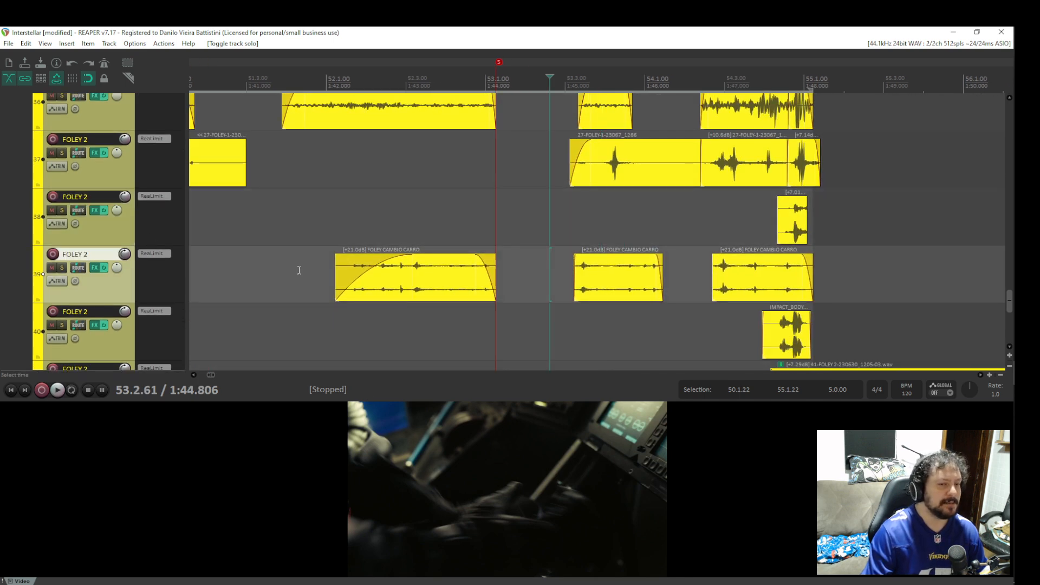
pyautogui.click(62, 268)
pyautogui.press('space')
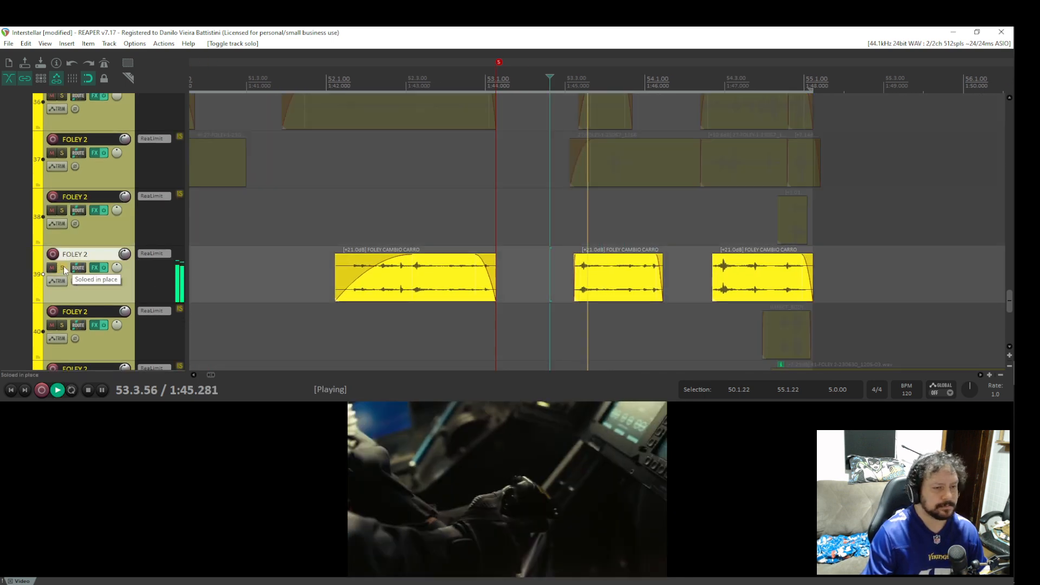
pyautogui.press('space')
pyautogui.press('space')
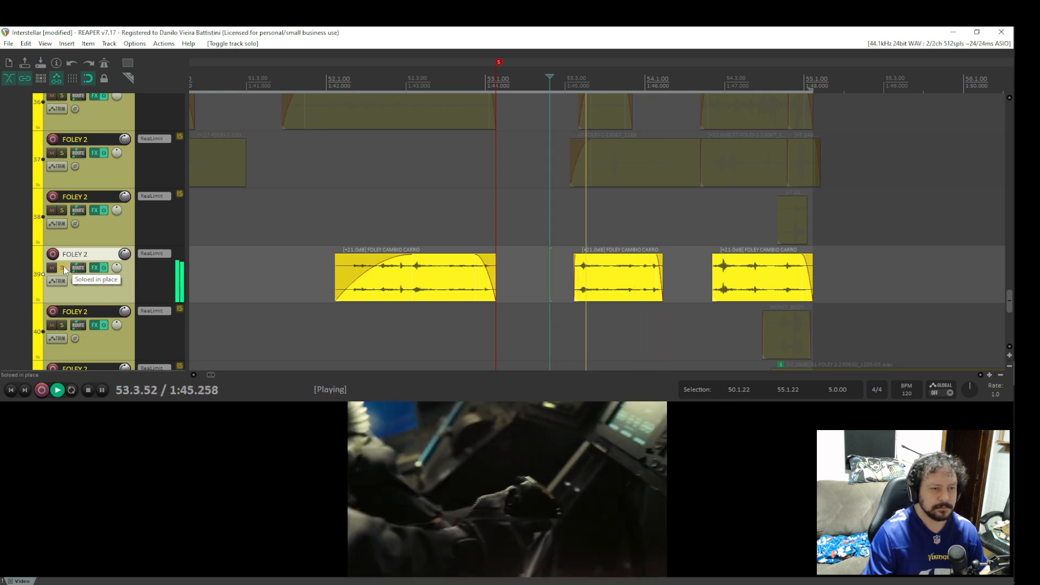
pyautogui.press('space')
# Select track 39's FOLEY CAMBIO CARRO clip over the lever shot and play it repeatedly from 53.3.78.
pyautogui.click(597, 275)
pyautogui.press('space')
pyautogui.press('space')
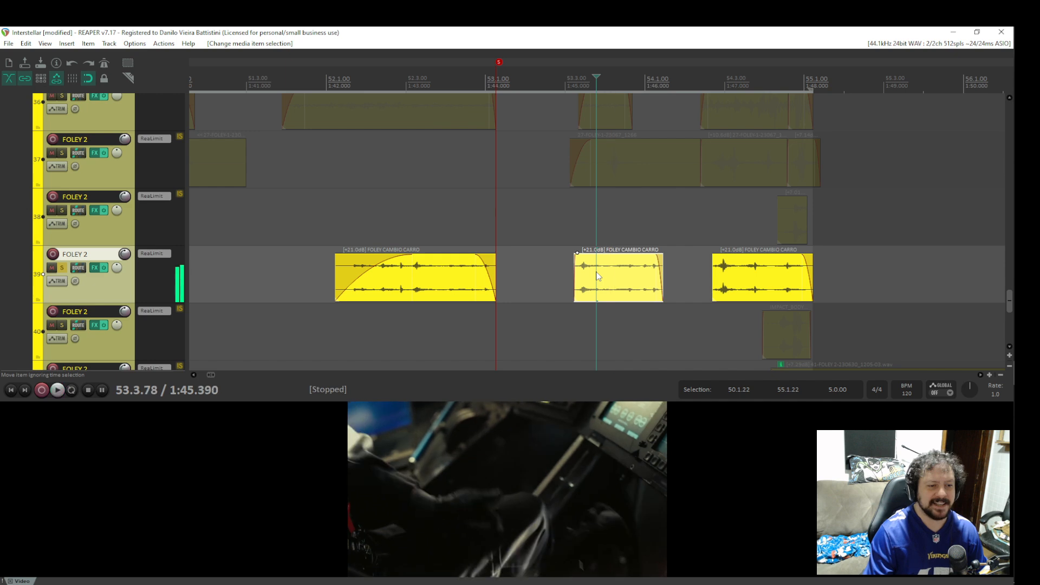
pyautogui.press('space')
pyautogui.press('space')
pyautogui.press('space')
pyautogui.press('space')
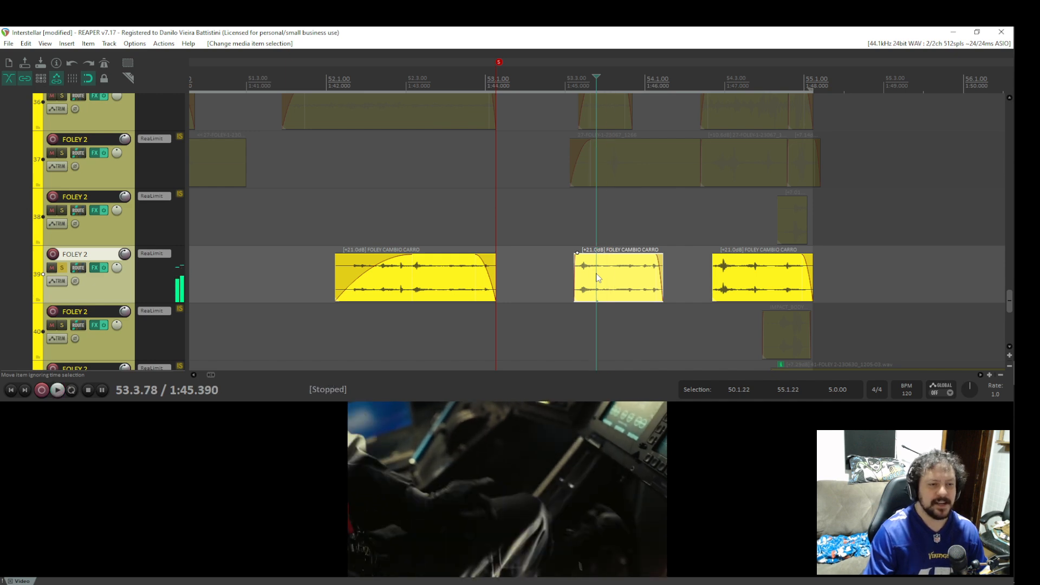
pyautogui.press('space')
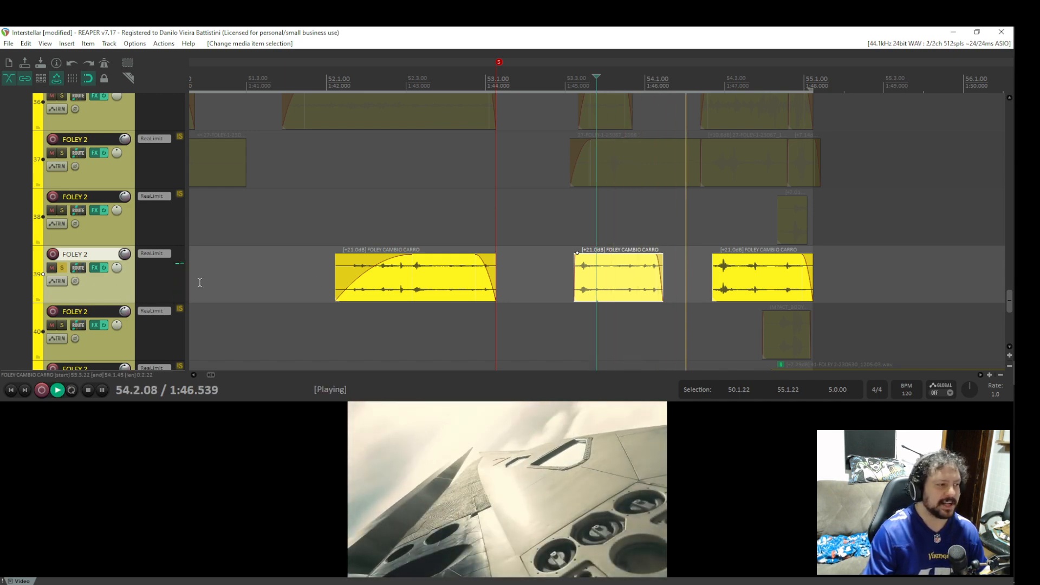
pyautogui.press('space')
# Examine the end of that clip, clear the solo on track 39 and play all the foley tracks from 53.2.73.
pyautogui.scroll(5, 644, 265)
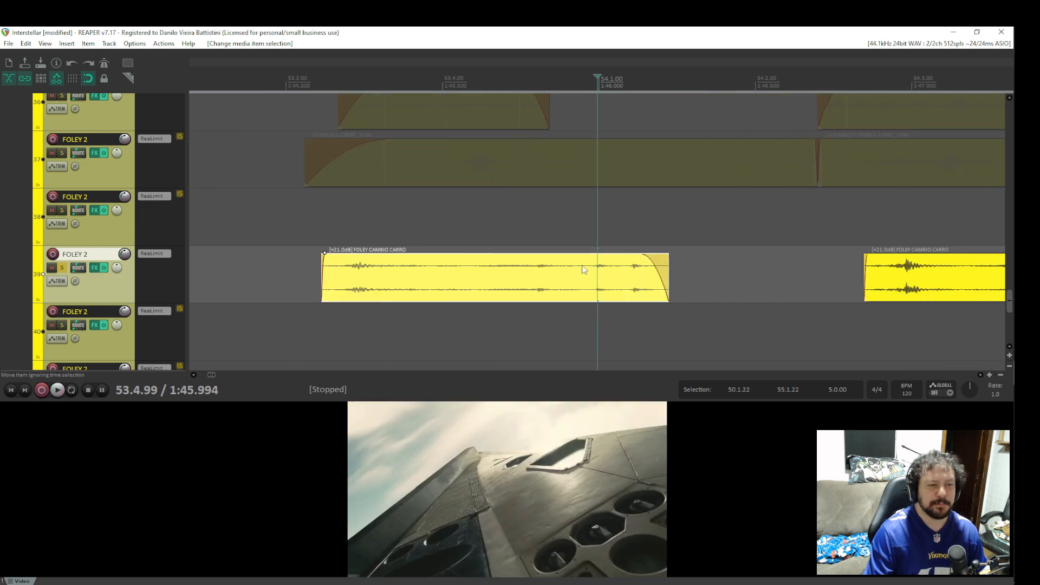
pyautogui.scroll(-3, 492, 272)
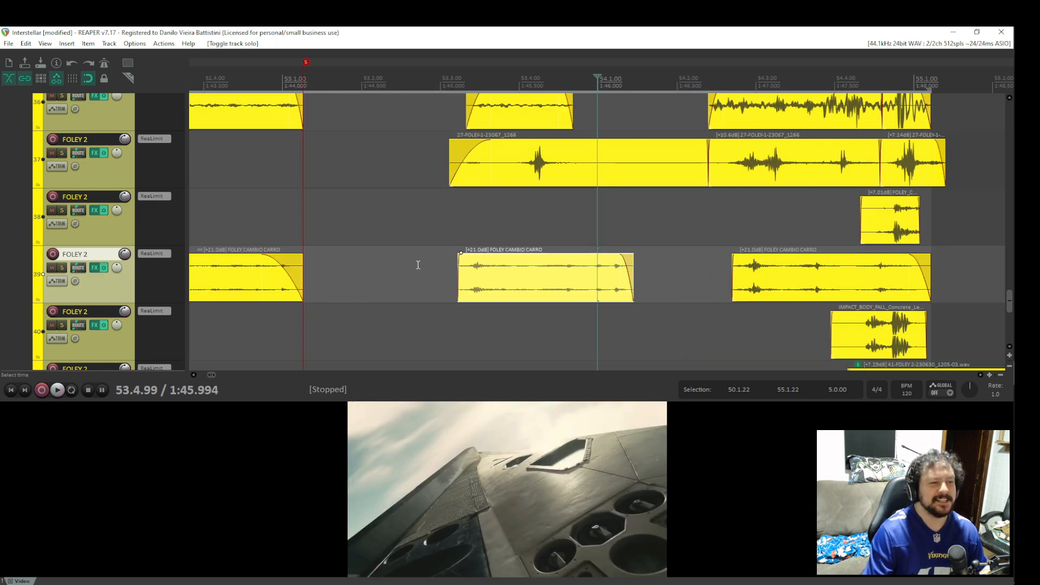
pyautogui.click(418, 265)
pyautogui.press('space')
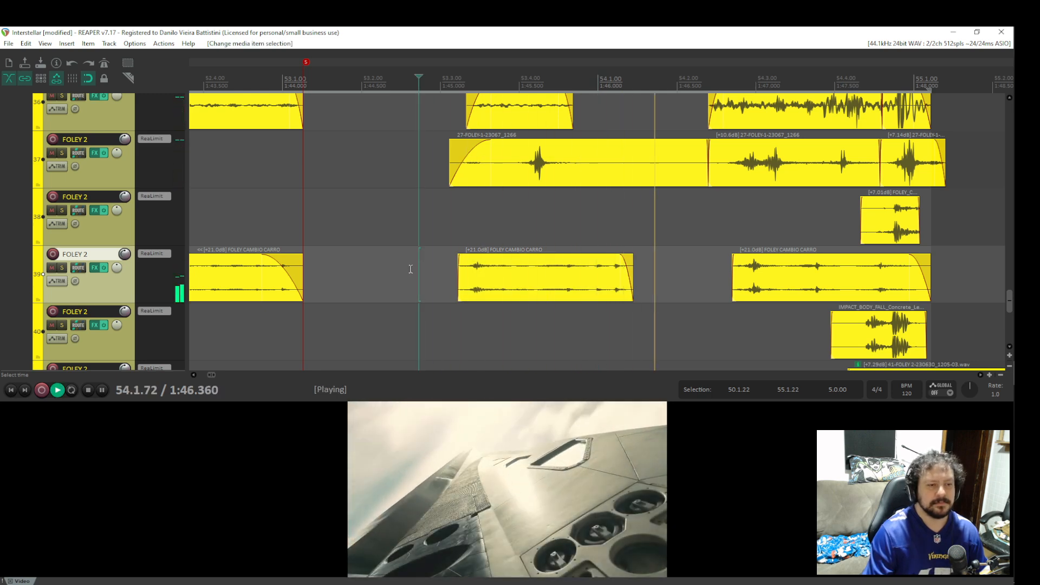
pyautogui.press('space')
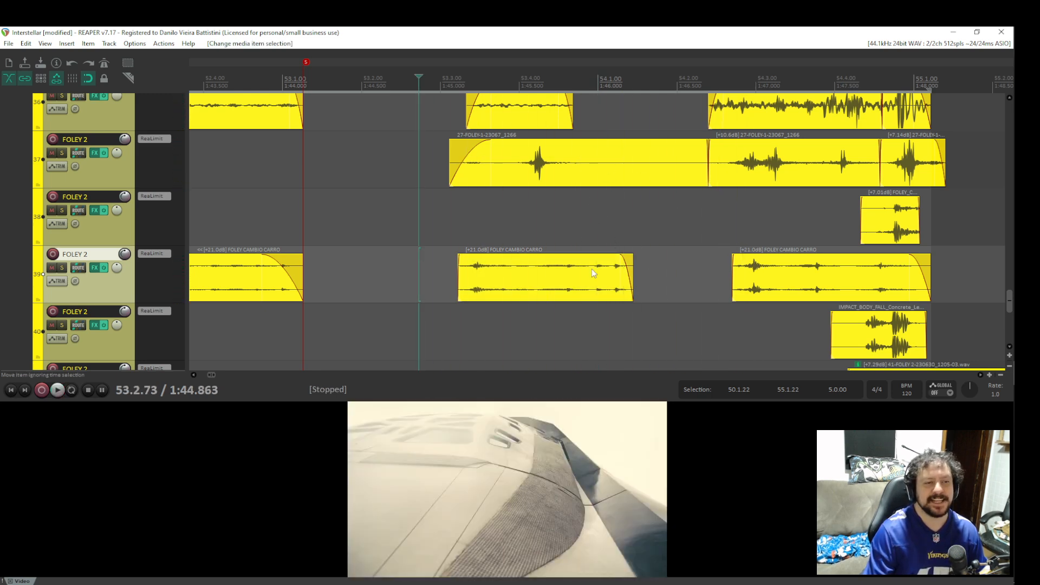
# Trim the end of track 39's lever-shot clip to a length of about 0.1.34 and play all tracks from 53.2.49.
pyautogui.click(546, 265)
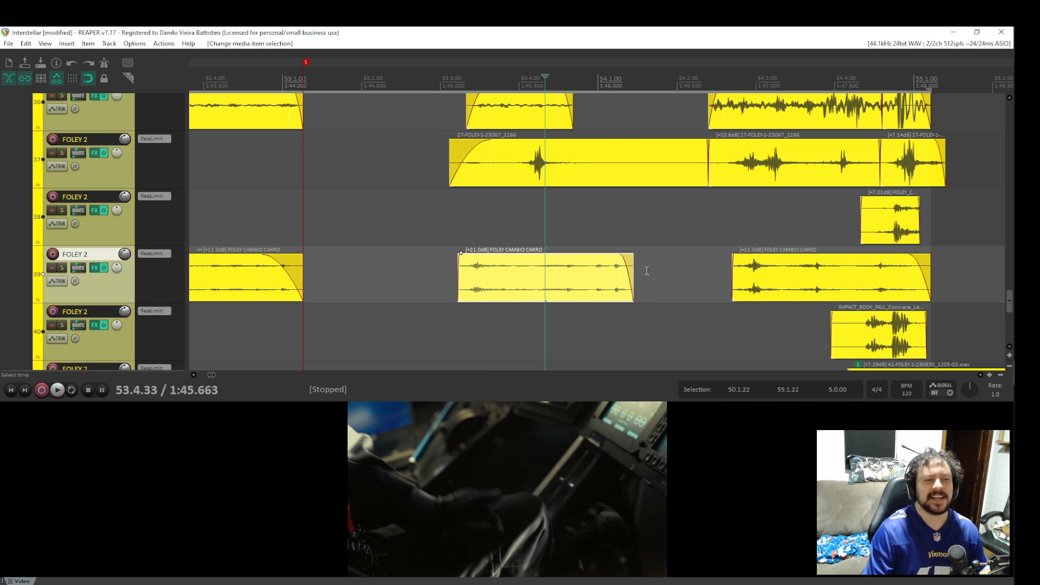
pyautogui.moveTo(633, 271); pyautogui.dragTo(563, 277)
pyautogui.click(399, 264)
pyautogui.press('space')
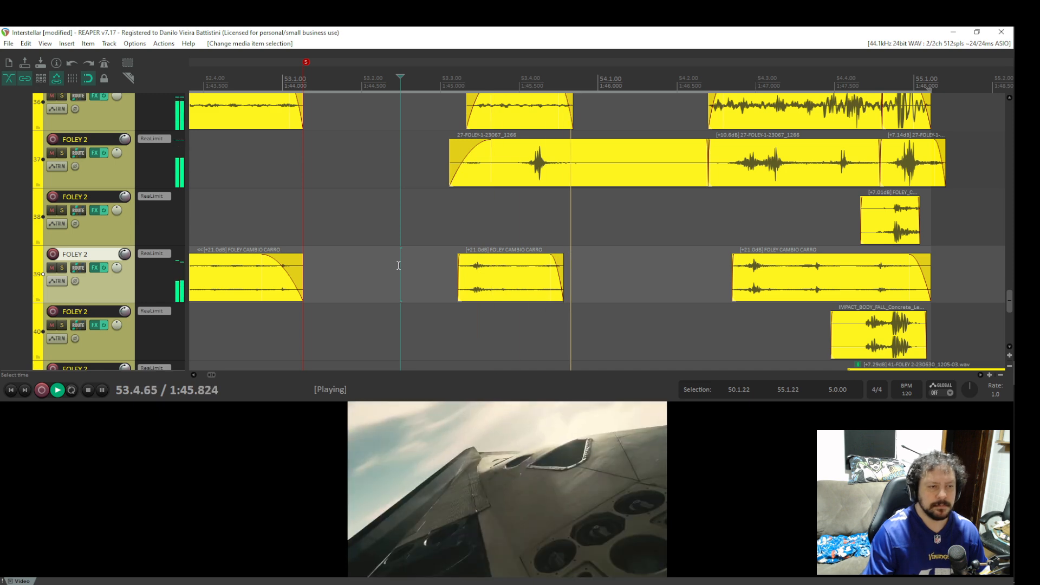
pyautogui.press('space')
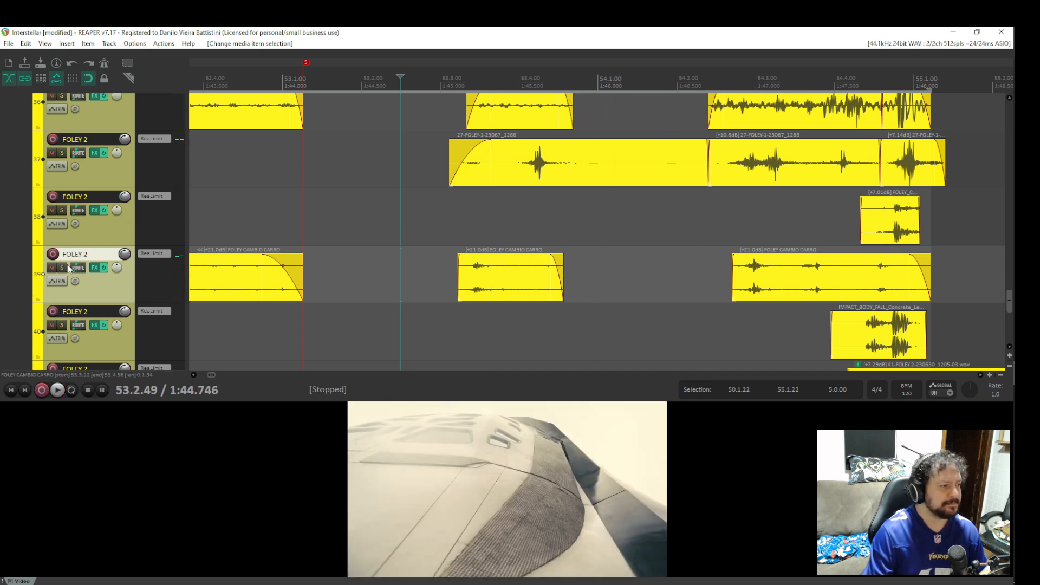
# Solo track 39 and play the trimmed clip from 53.2.49.
pyautogui.click(64, 267)
pyautogui.press('space')
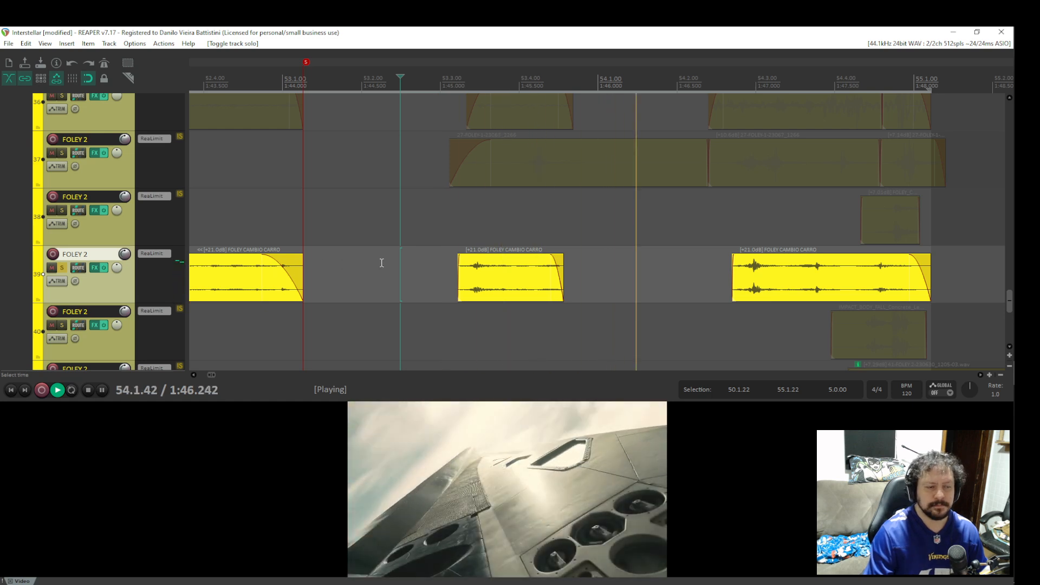
pyautogui.press('space')
# Undo the trim of track 39's lever-shot clip and place the edit cursor at 53.2.82, just before it.
pyautogui.hotkey('ctrl', 'z')
pyautogui.hotkey('ctrl', 'z')
pyautogui.hotkey('ctrl', 'z')
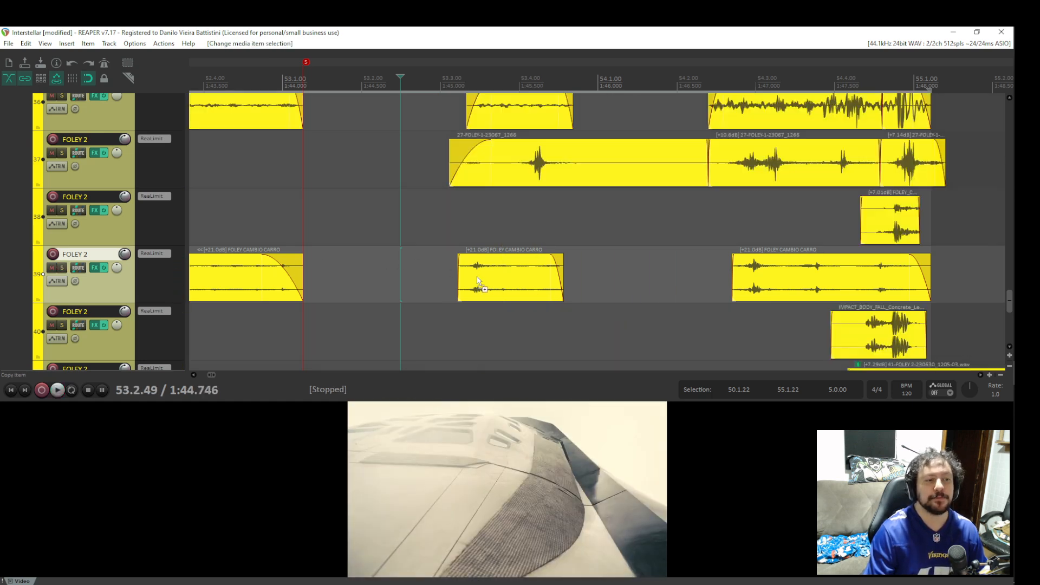
pyautogui.click(427, 271)
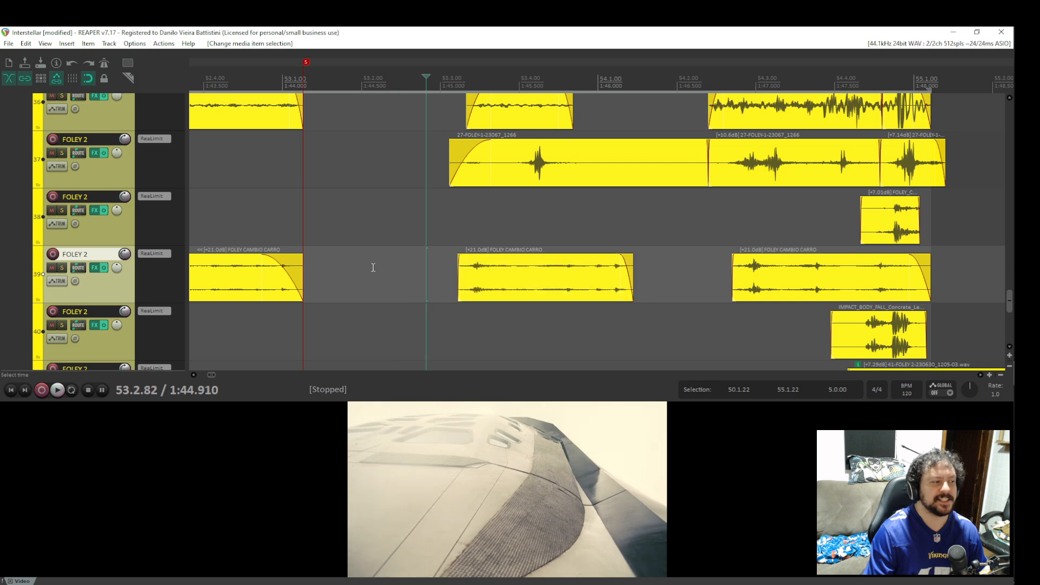
# Solo track 39 and play its FOLEY CAMBIO CARRO clip from 53.2.82.
pyautogui.click(64, 268)
pyautogui.press('space')
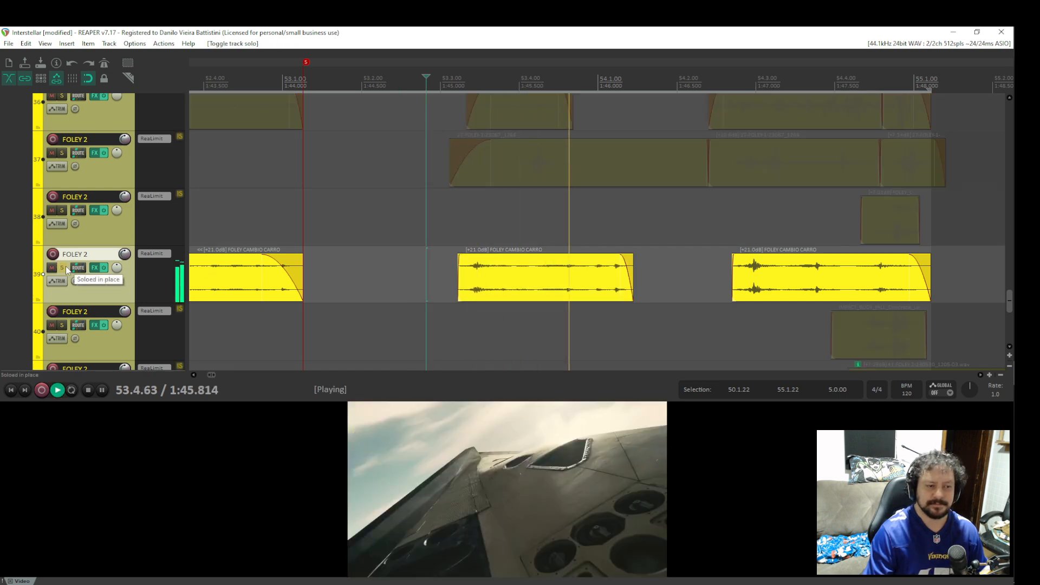
pyautogui.press('space')
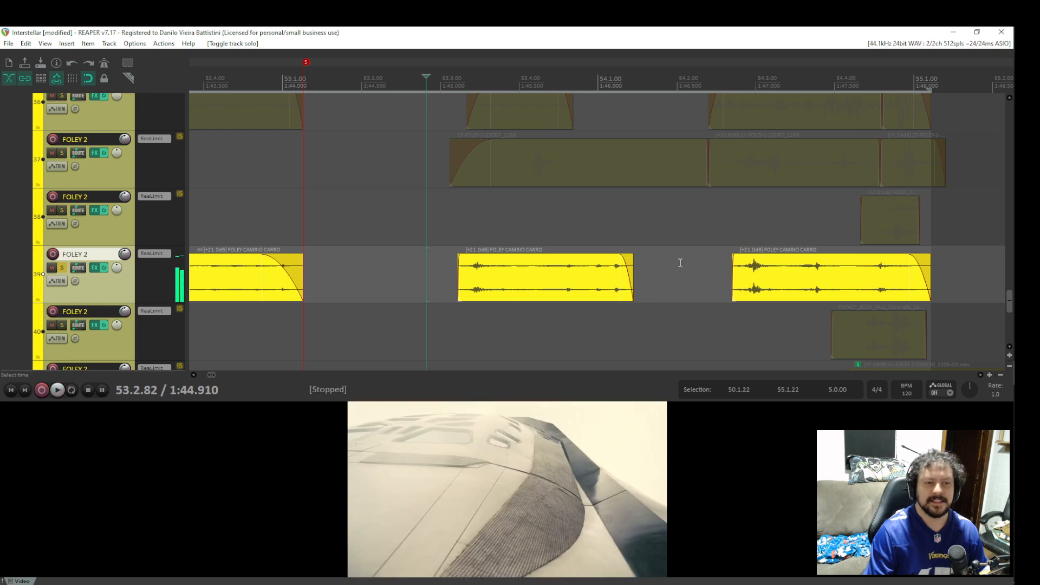
# Split track 39's middle FOLEY CAMBIO CARRO clip at 54.1.15 and mute the short tail piece.
pyautogui.click(611, 267)
pyautogui.press('s')
pyautogui.click(620, 270)
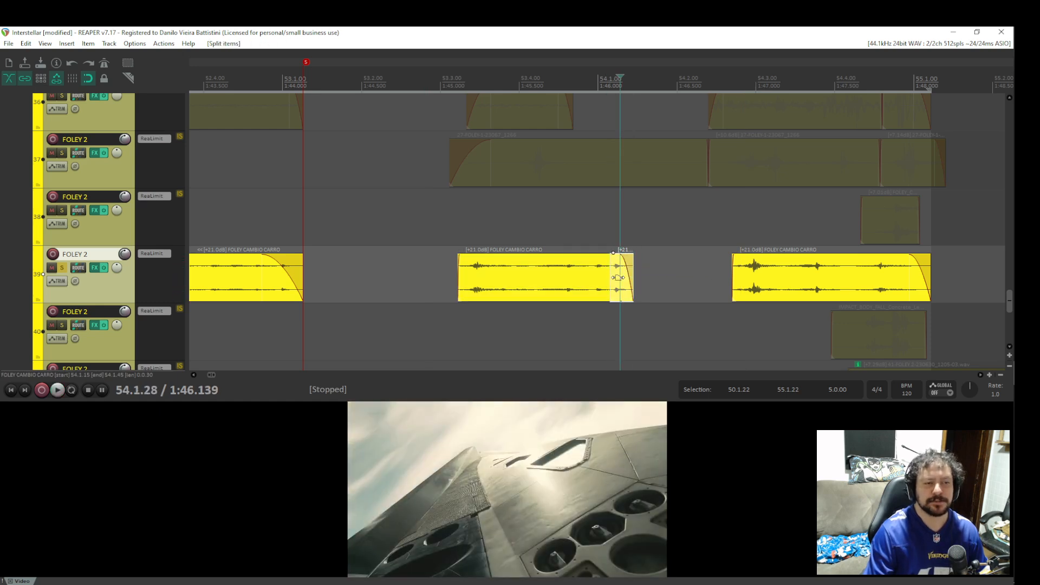
pyautogui.press('m')
# Select the unmuted part of that split clip and play it from several points, the last at 53.4.24.
pyautogui.click(603, 274)
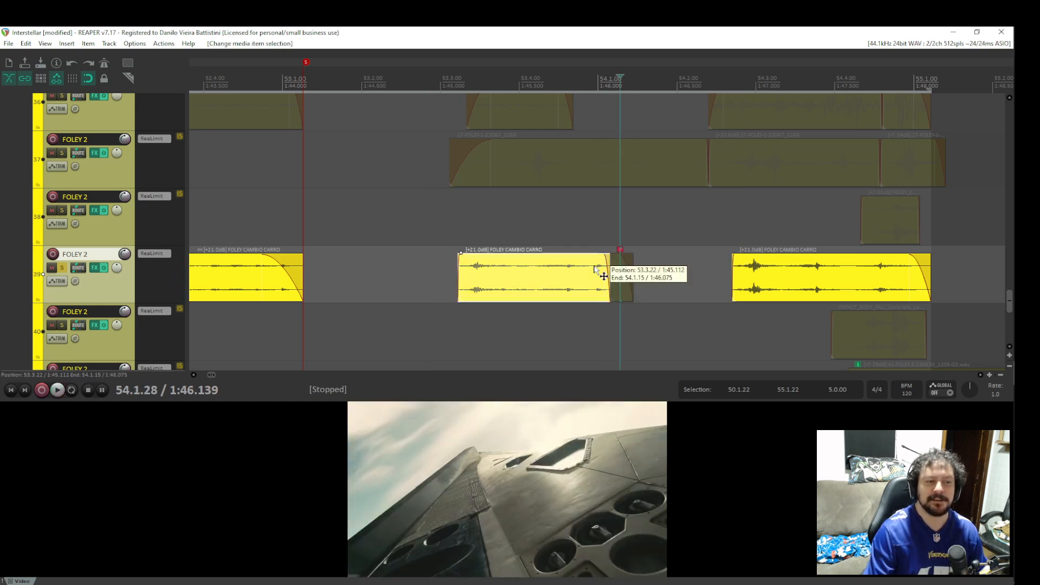
pyautogui.press('space')
pyautogui.press('space')
pyautogui.click(570, 271)
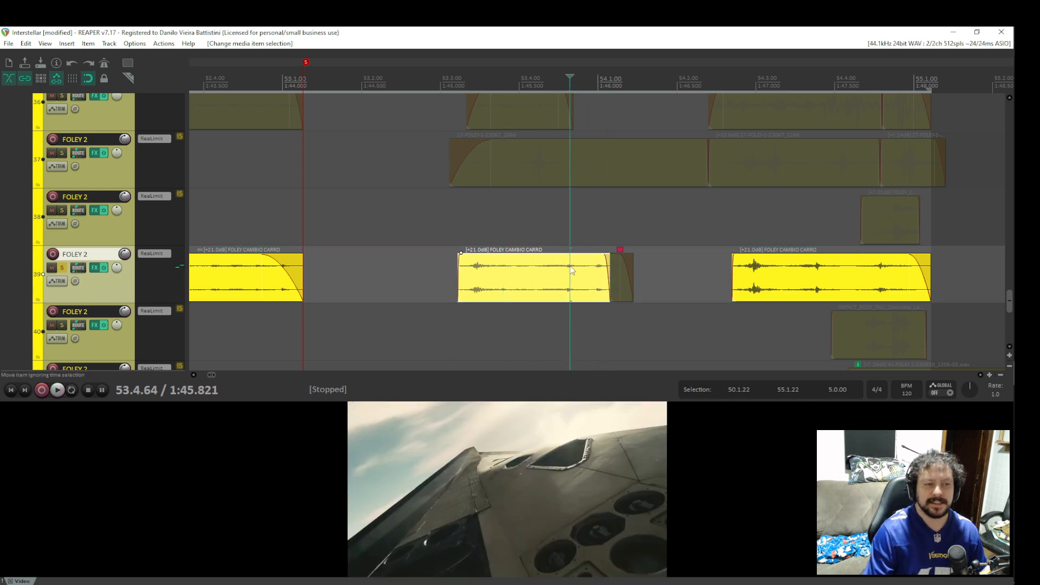
pyautogui.click(555, 271)
pyautogui.click(524, 264)
pyautogui.press('space')
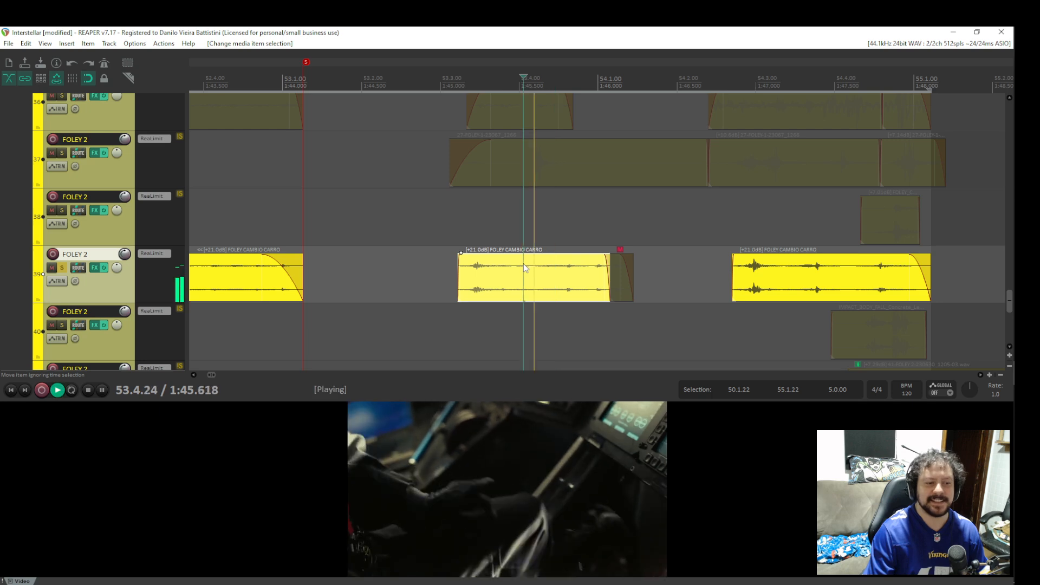
pyautogui.press('space')
# Play track 39's next FOLEY CAMBIO CARRO clip alone, from 54.2.26 and repeatedly from 54.2.61.
pyautogui.click(681, 268)
pyautogui.press('space')
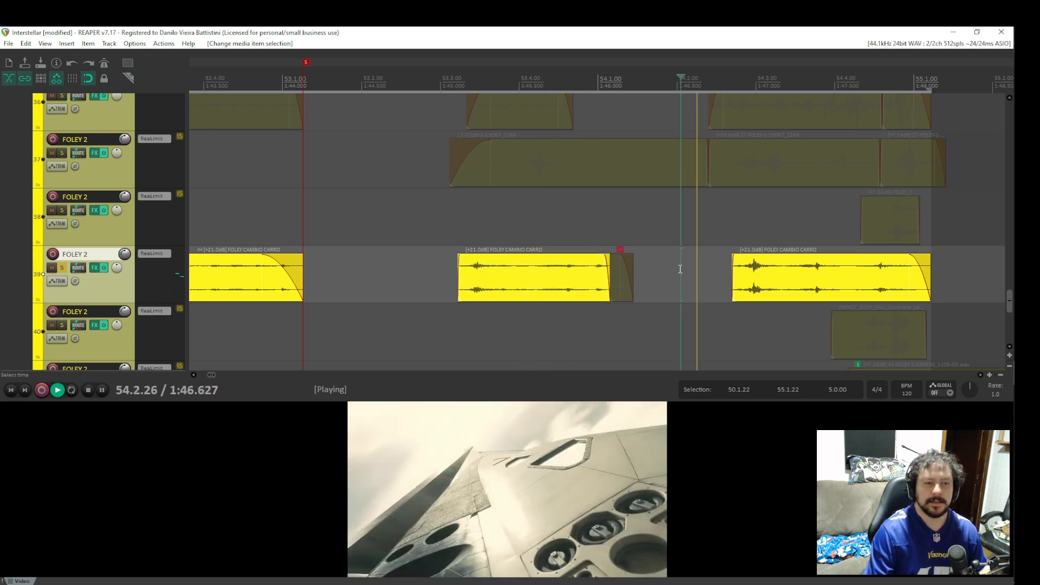
pyautogui.press('space')
pyautogui.click(748, 316)
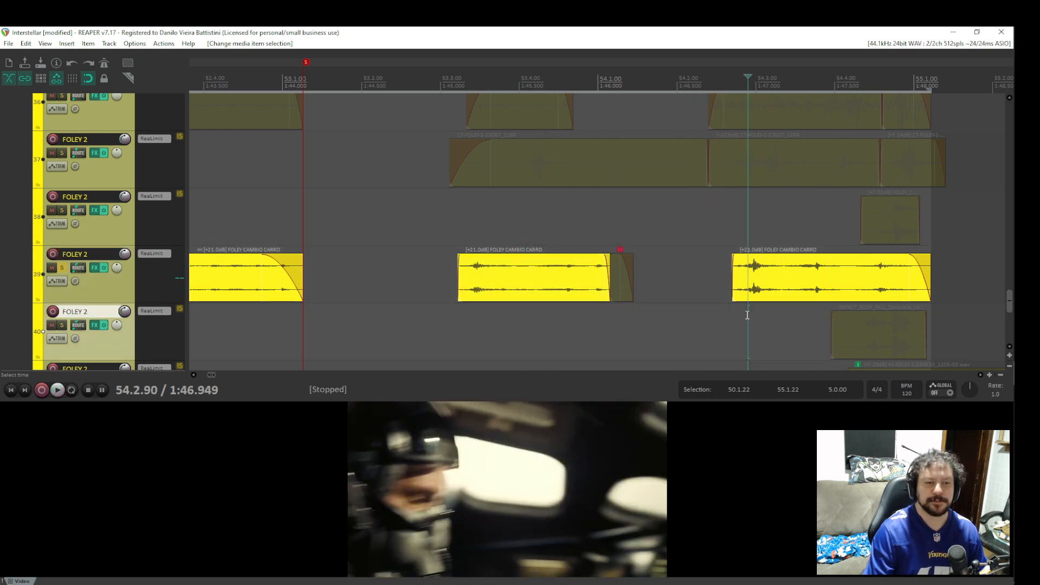
pyautogui.click(725, 320)
pyautogui.press('space')
pyautogui.press('space')
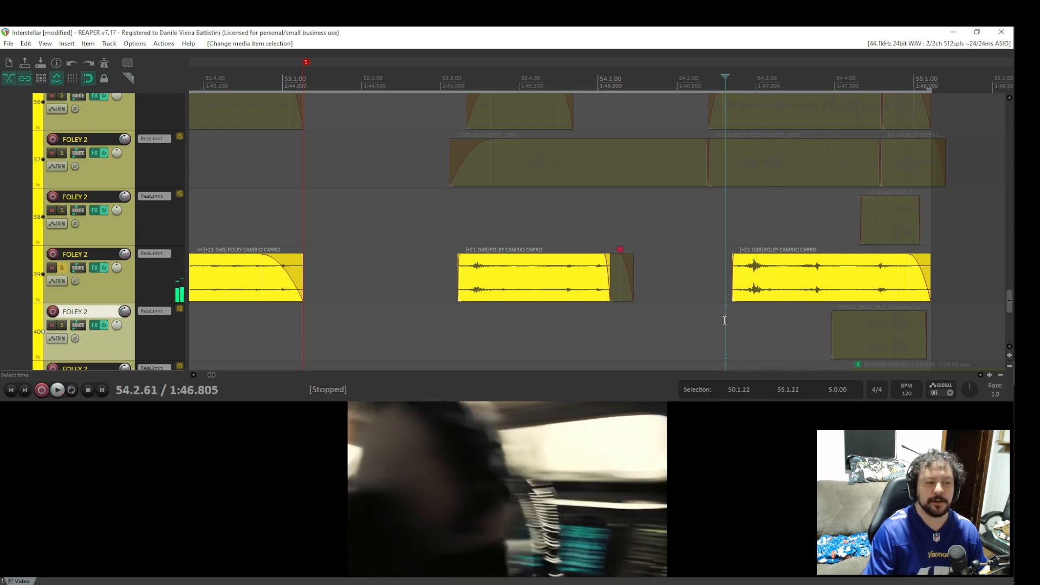
pyautogui.press('space')
pyautogui.press('space')
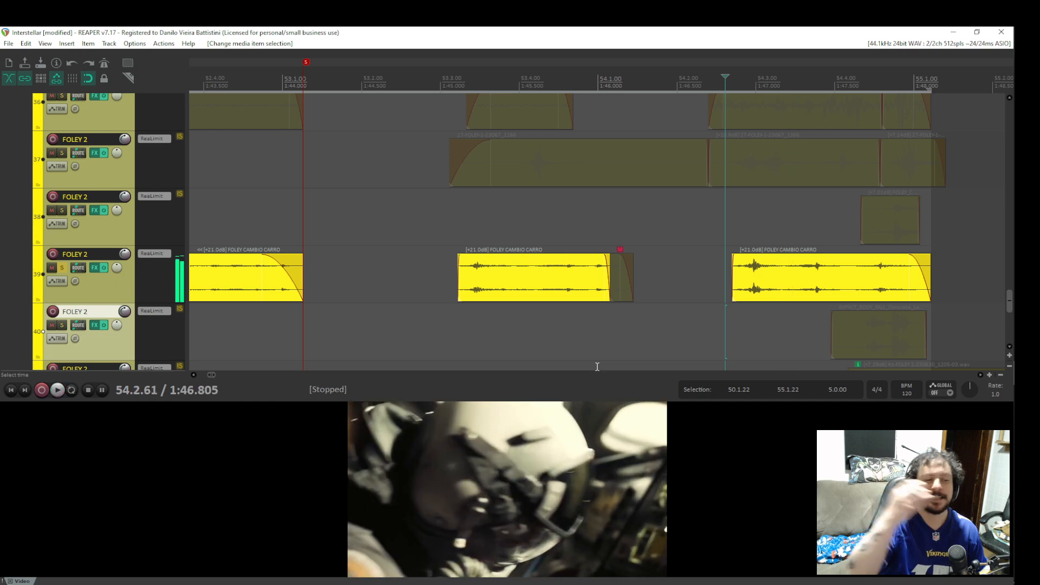
# Clear the solo on track 39, solo tracks 36 and 37, and play them together from 54.2.61.
pyautogui.click(62, 267)
pyautogui.scroll(2, 602, 233)
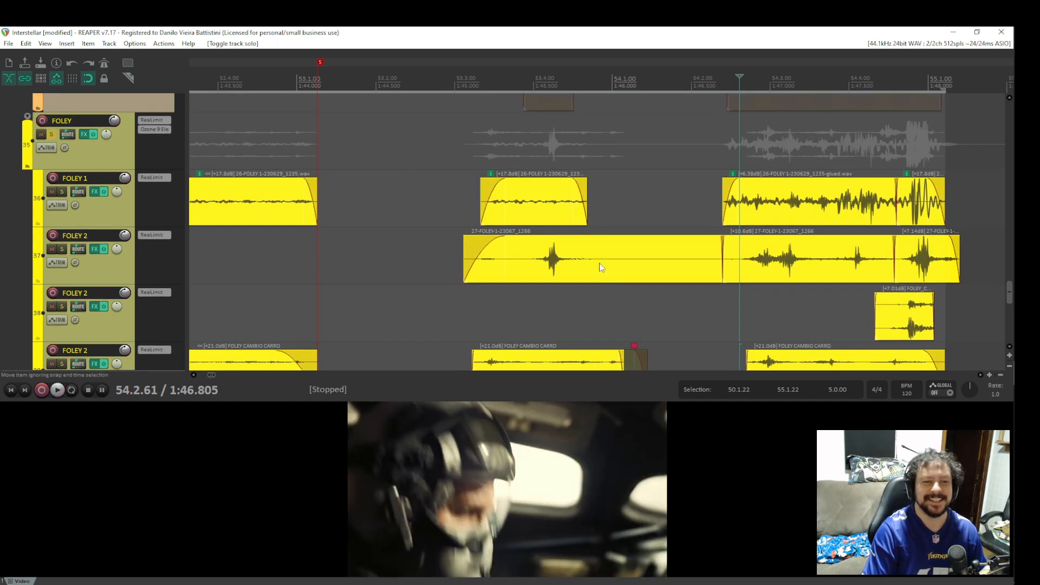
pyautogui.click(63, 191)
pyautogui.click(62, 249)
pyautogui.scroll(-3, 552, 315)
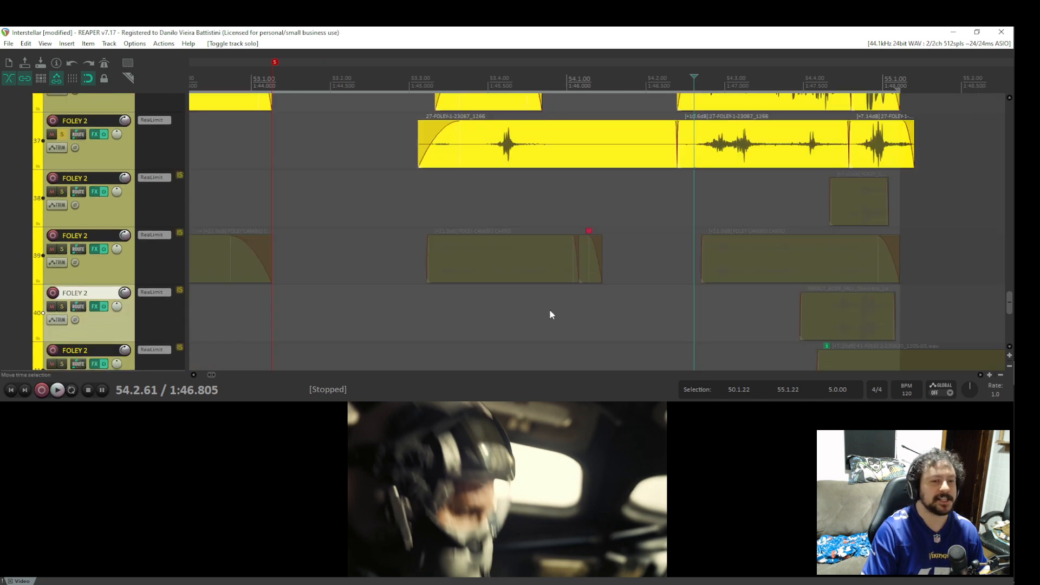
pyautogui.scroll(-1, 552, 315)
pyautogui.press('space')
pyautogui.press('space')
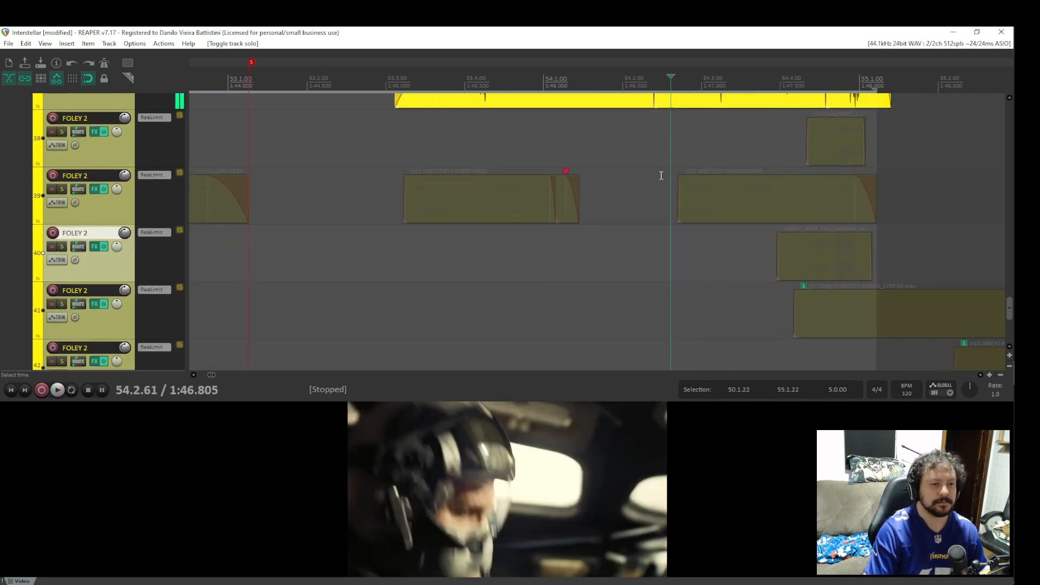
pyautogui.scroll(2, 661, 176)
pyautogui.press('space')
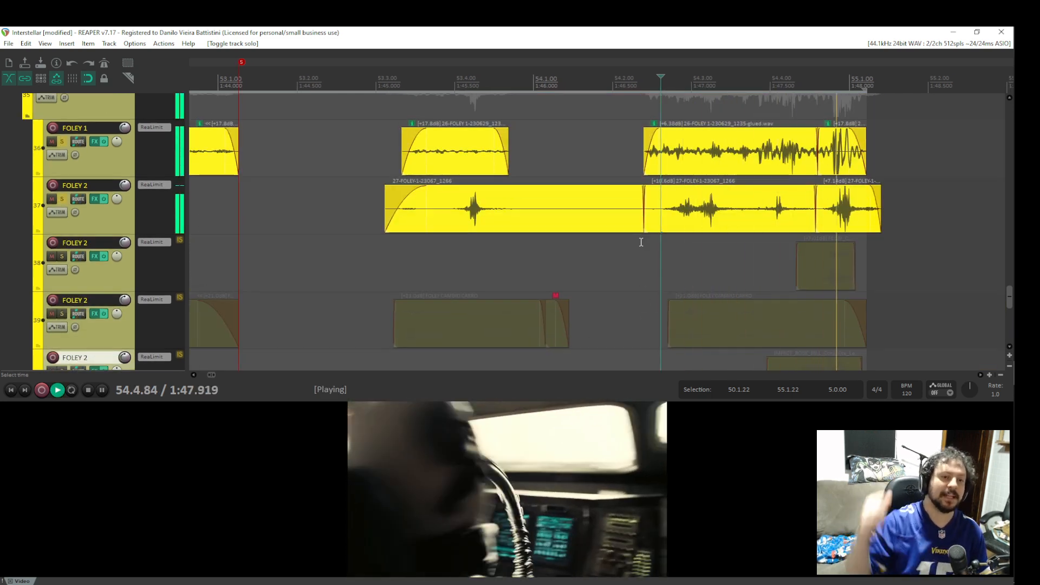
pyautogui.press('space')
# Clear the solo on track 36 and play track 37 alone from 54.2.61.
pyautogui.click(64, 143)
pyautogui.press('space')
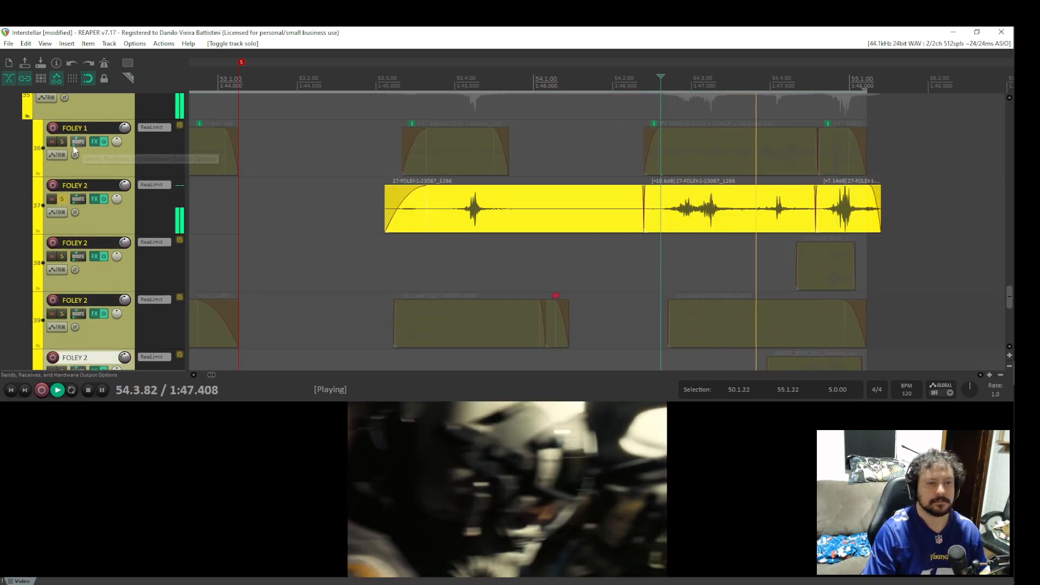
pyautogui.press('space')
# Switch the solo from track 37 to track 36 and play it alone from 54.2.61.
pyautogui.click(64, 141)
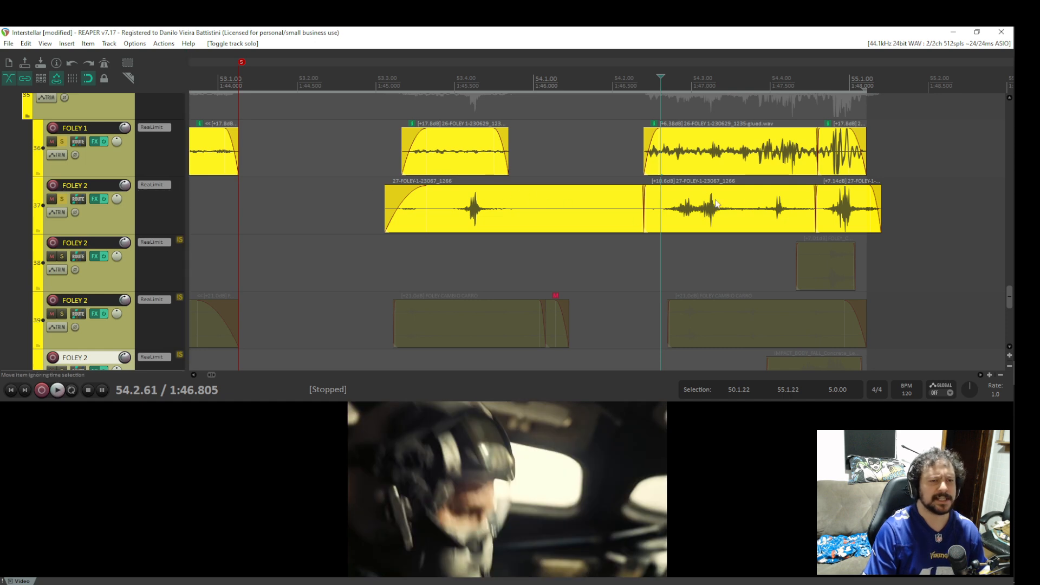
pyautogui.click(63, 197)
pyautogui.press('space')
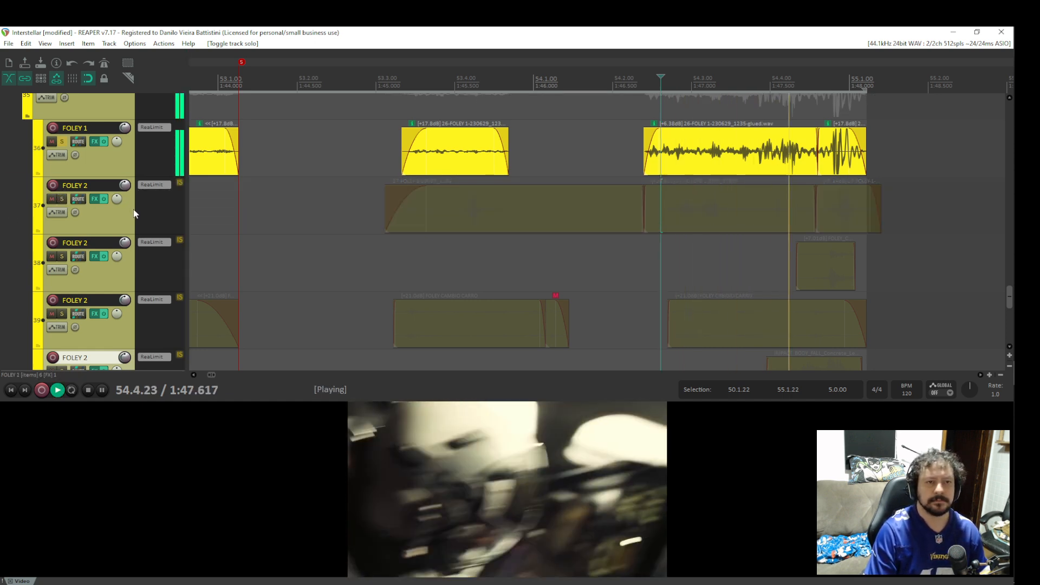
pyautogui.press('space')
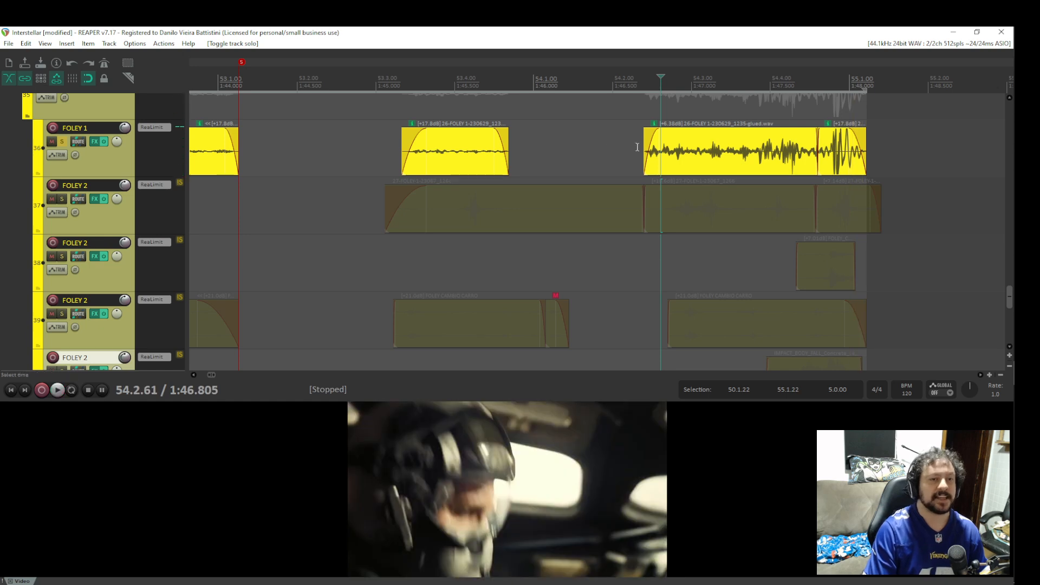
# Clear the solo on track 36 and play all the foley tracks from just before track 40's body-fall clip.
pyautogui.click(62, 139)
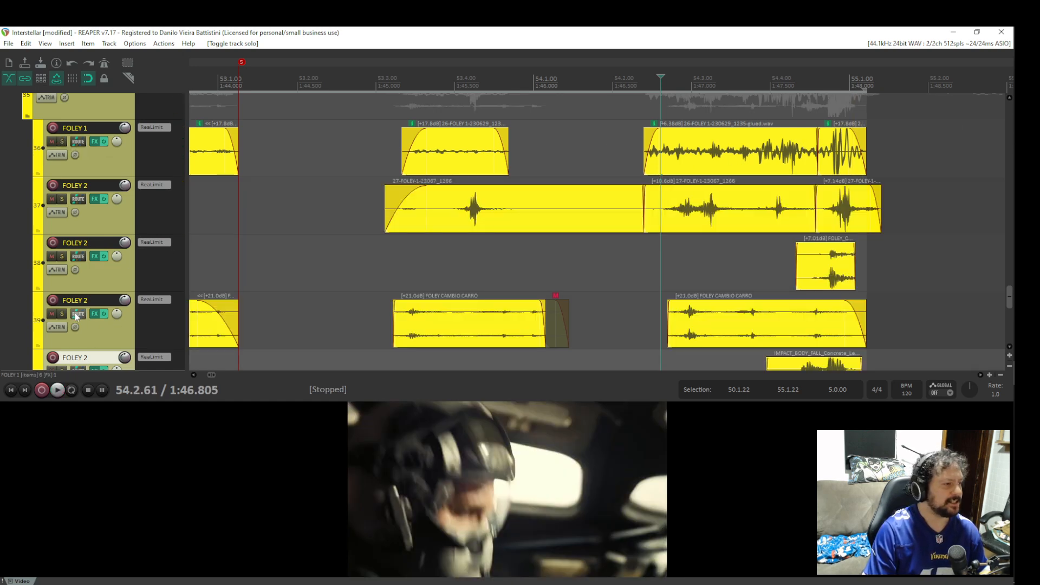
pyautogui.scroll(-3, 619, 272)
pyautogui.hscroll(5, 390, 155)
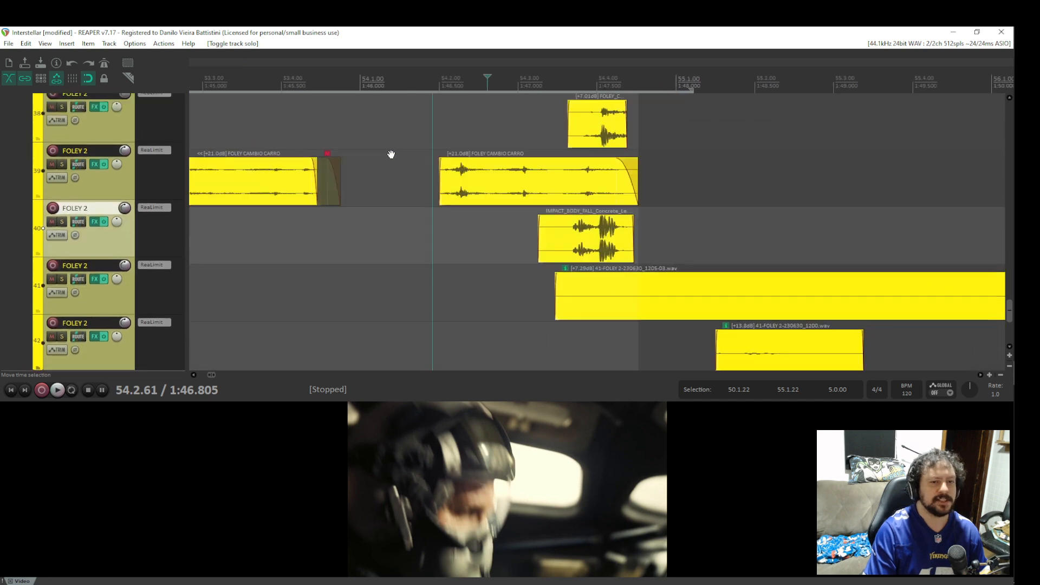
pyautogui.click(487, 169)
pyautogui.press('space')
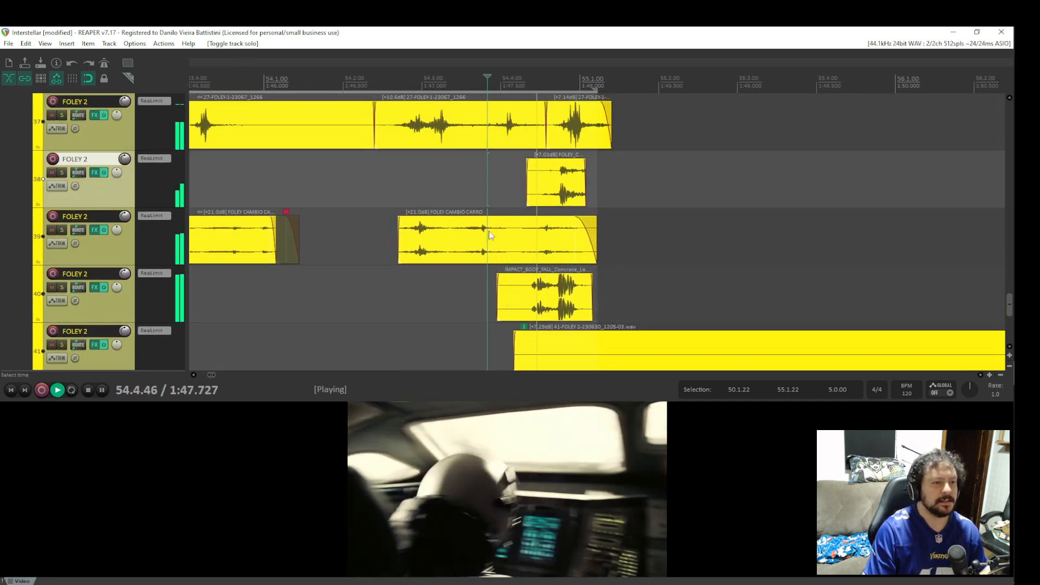
pyautogui.press('space')
# Solo track 40 and play its IMPACT_BODY_FALL clip repeatedly from 54.4.30.
pyautogui.click(62, 287)
pyautogui.click(535, 290)
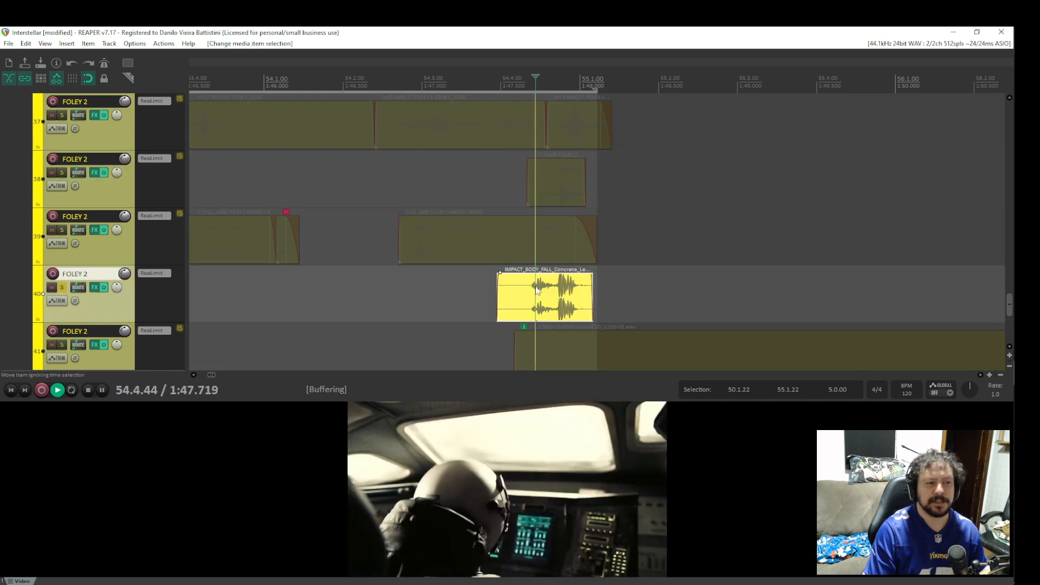
pyautogui.click(524, 289)
pyautogui.press('space')
pyautogui.press('space')
pyautogui.press('space')
pyautogui.press('space')
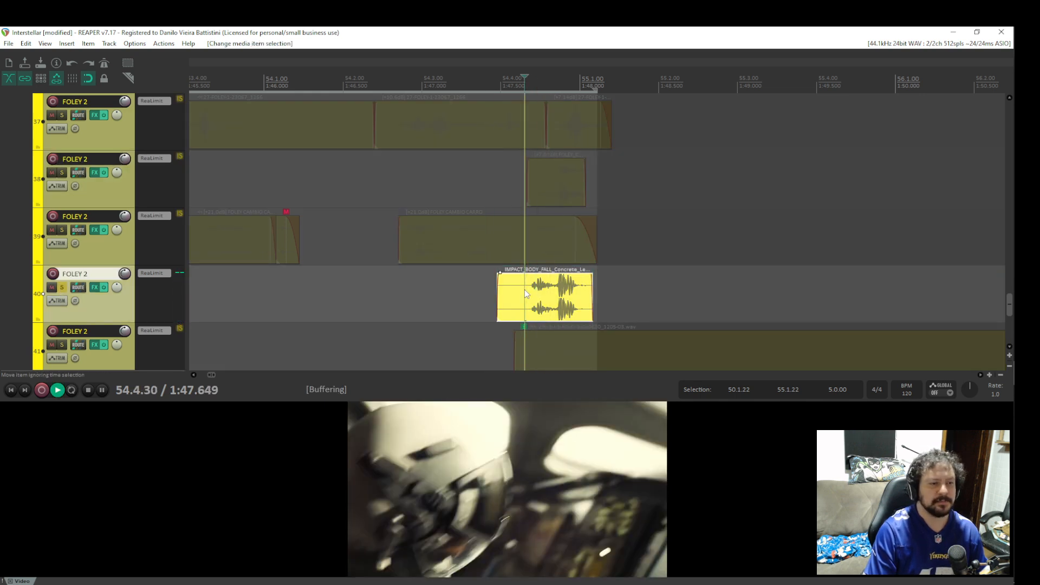
# Step the edit cursor through the body-fall clip's second impact up to 55.1.22 to compare it with the video frames.
pyautogui.click(483, 290)
pyautogui.click(562, 290)
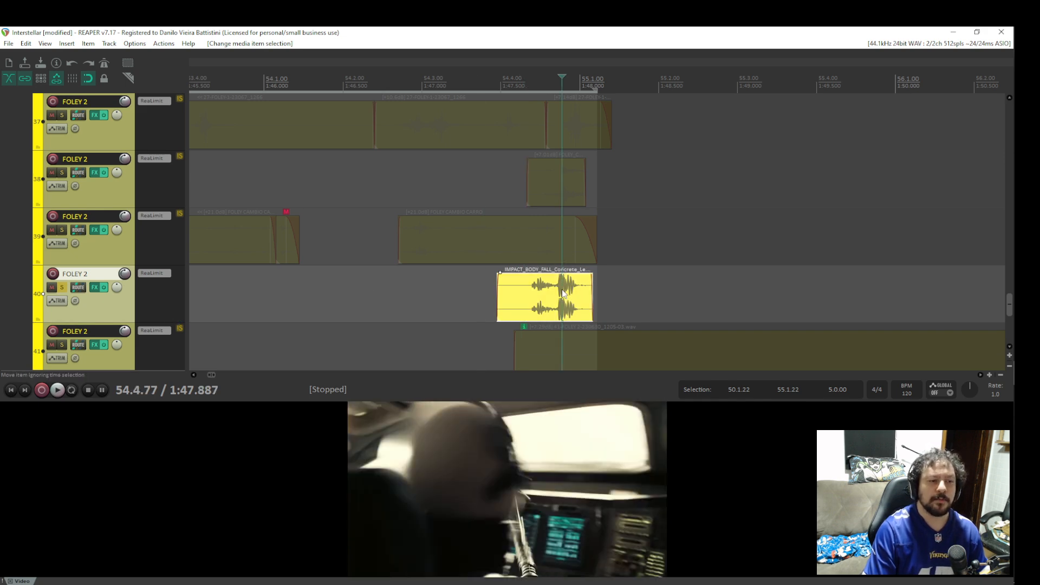
pyautogui.click(568, 287)
pyautogui.click(574, 287)
pyautogui.click(578, 287)
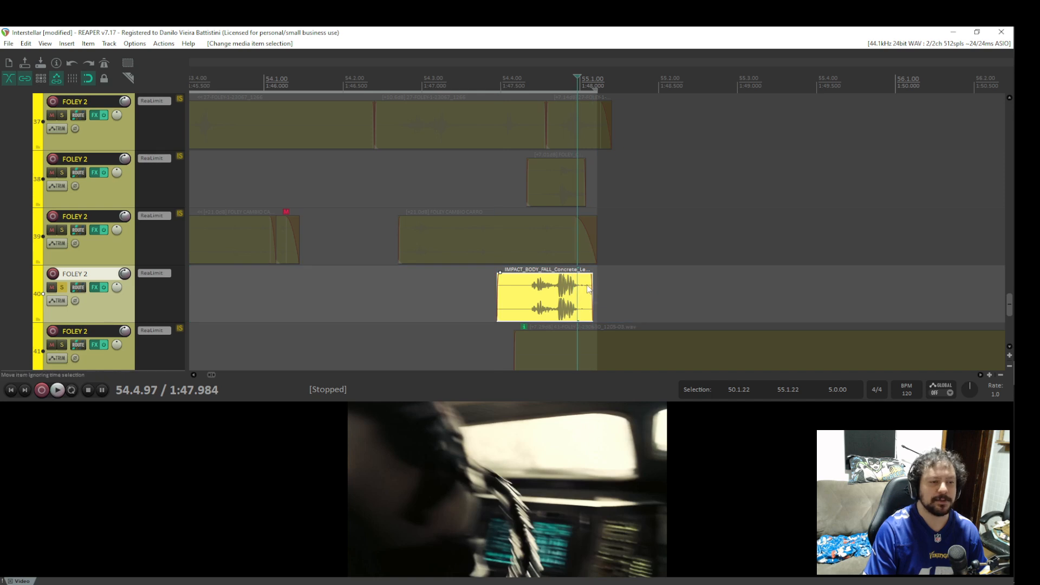
pyautogui.click(588, 287)
pyautogui.click(598, 280)
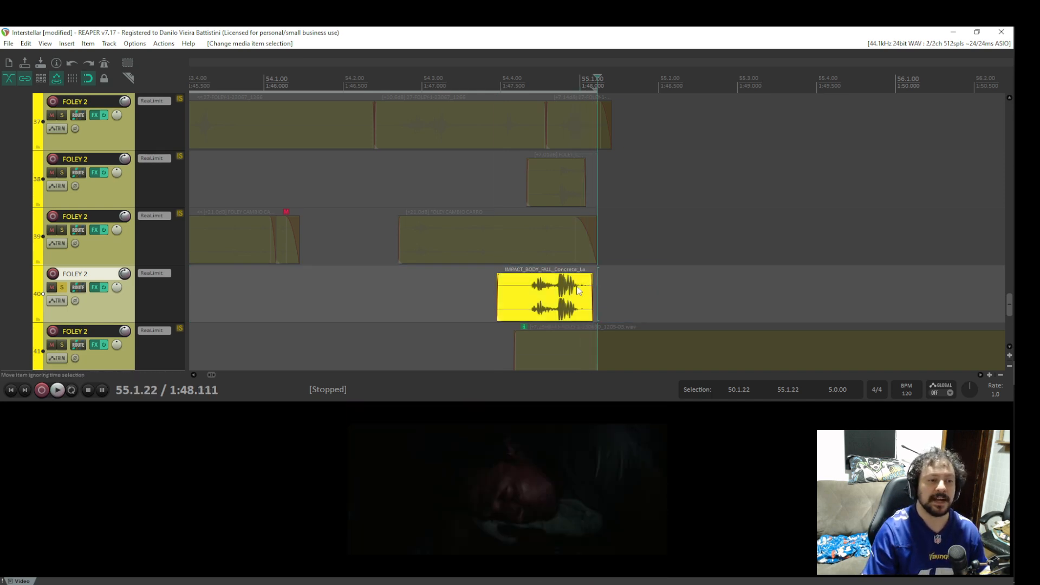
# Clear the solo on track 40 and play all the foley tracks twice from 54.2.20.
pyautogui.click(358, 290)
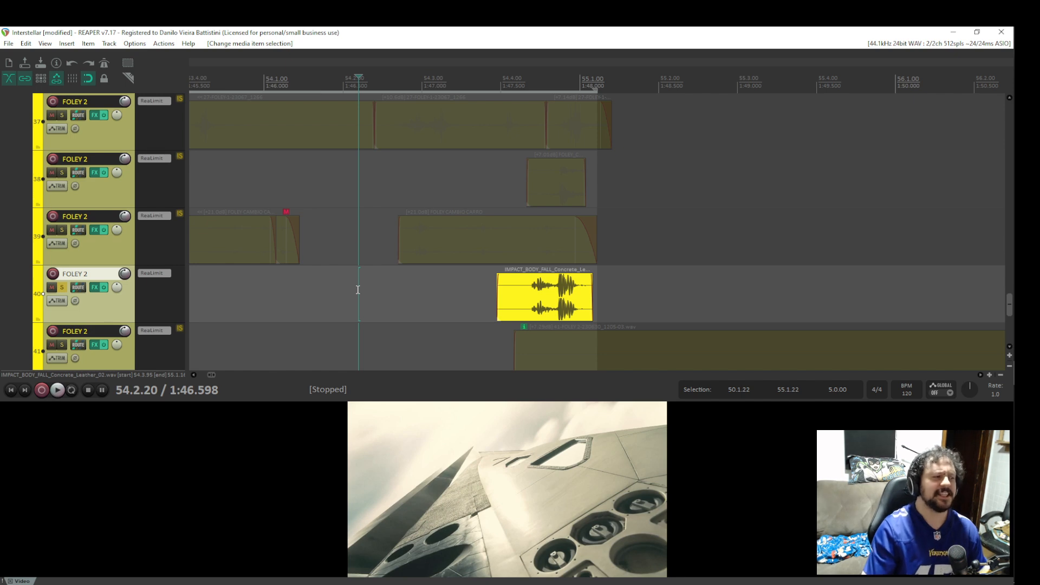
pyautogui.click(64, 287)
pyautogui.press('space')
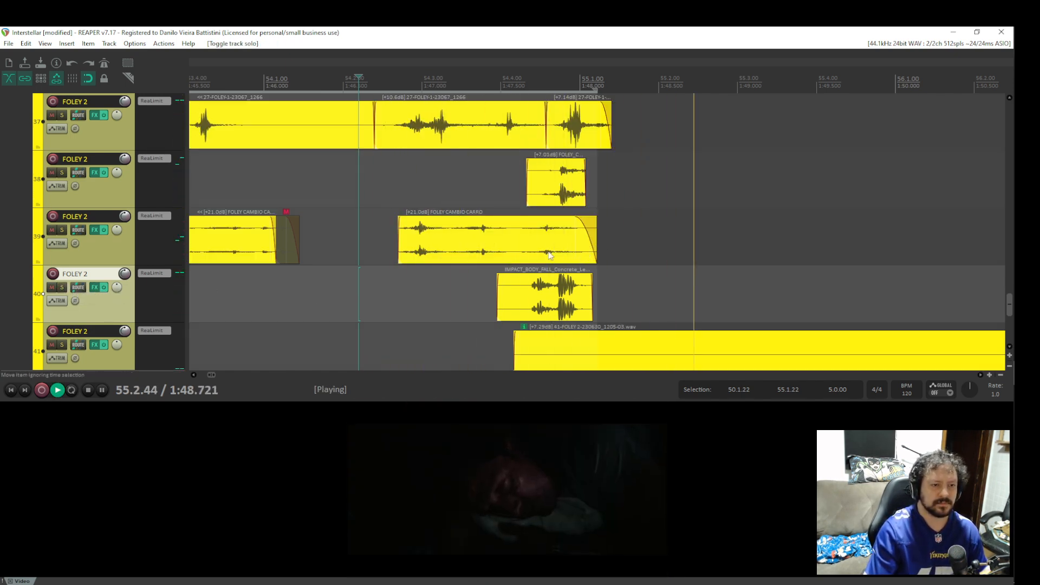
pyautogui.press('space')
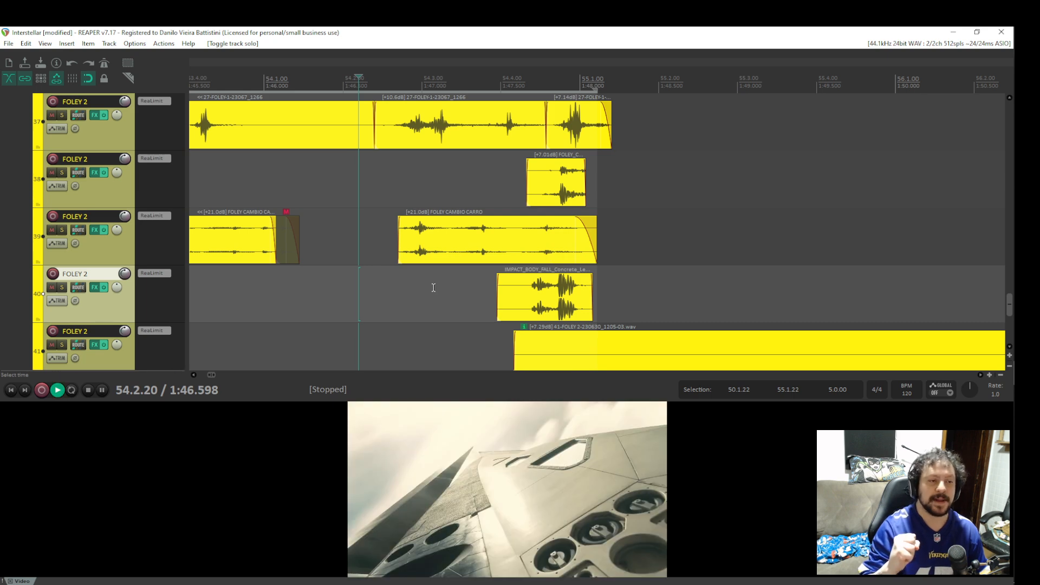
pyautogui.press('space')
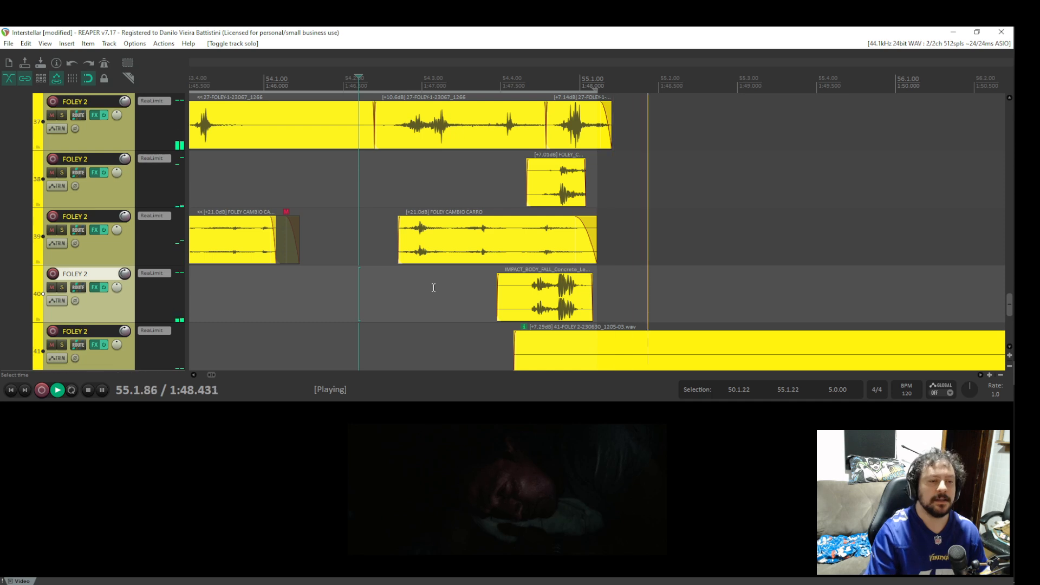
pyautogui.press('space')
# Examine the remaining foley clips and the whole project's SFX, foley and music track layout.
pyautogui.scroll(-3, 541, 112)
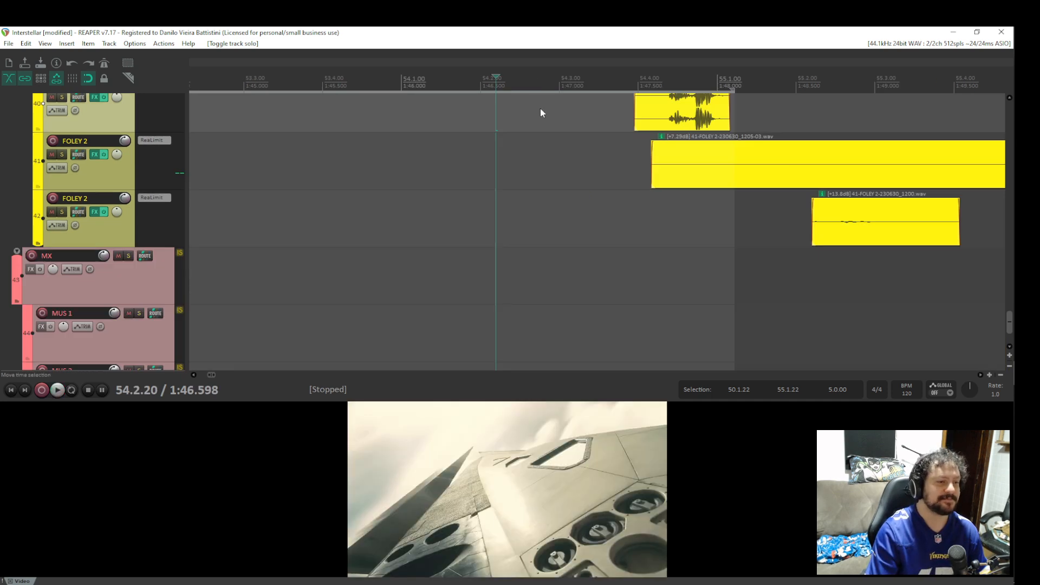
pyautogui.scroll(-2, 541, 113)
pyautogui.hscroll(-6, 499, 219)
pyautogui.scroll(-6, 519, 190)
pyautogui.scroll(-5, 518, 196)
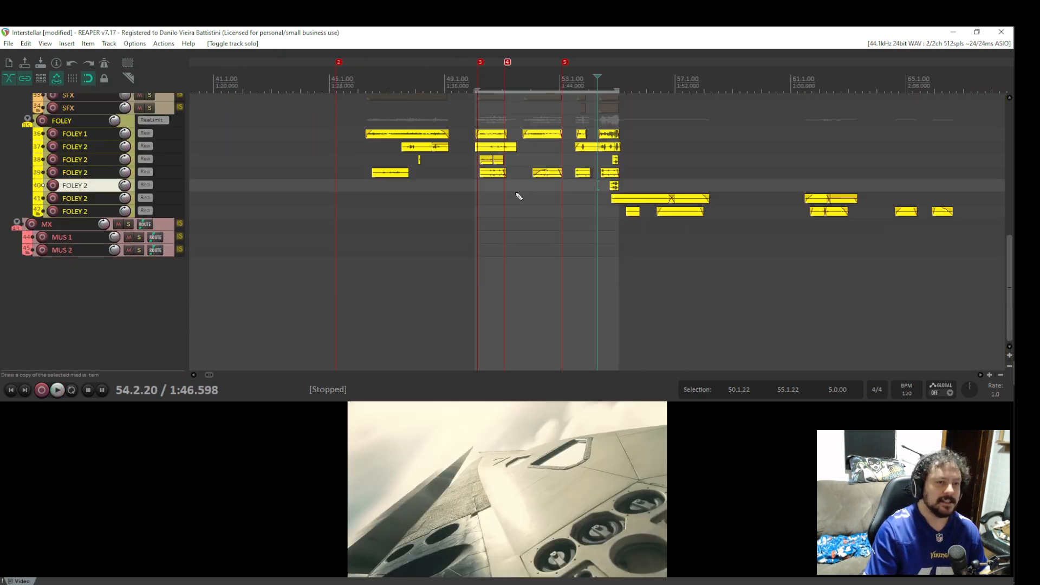
pyautogui.scroll(-8, 519, 196)
pyautogui.scroll(10, 316, 203)
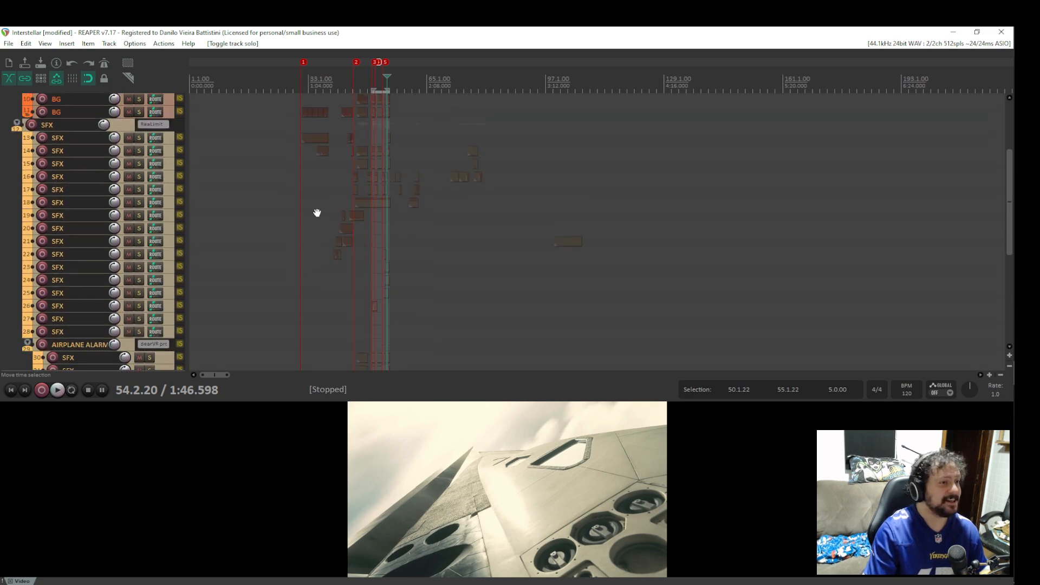
pyautogui.moveTo(317, 213); pyautogui.dragTo(301, 27)
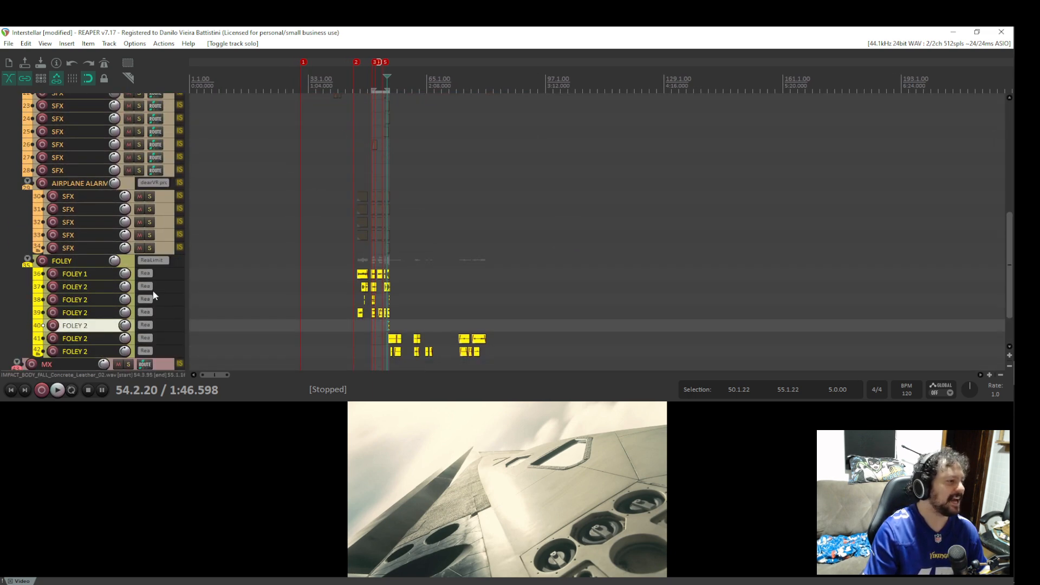
pyautogui.scroll(2, 302, 297)
pyautogui.scroll(-2, 293, 288)
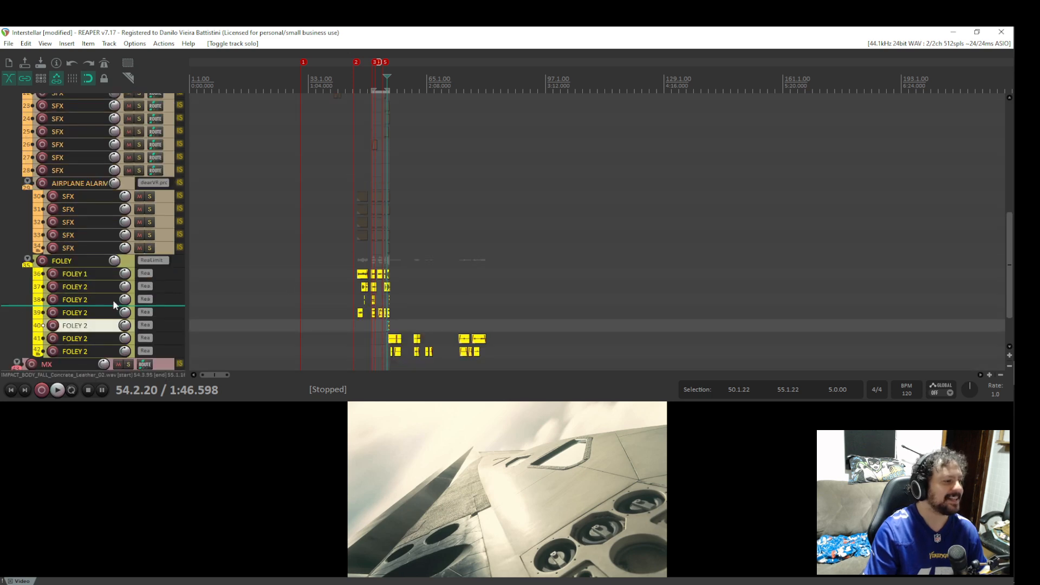
# Clear the solo on the VIDEO track and the remaining foley solos so the whole session is active.
pyautogui.moveTo(250, 187); pyautogui.dragTo(282, 327)
pyautogui.moveTo(288, 184); pyautogui.dragTo(278, 323)
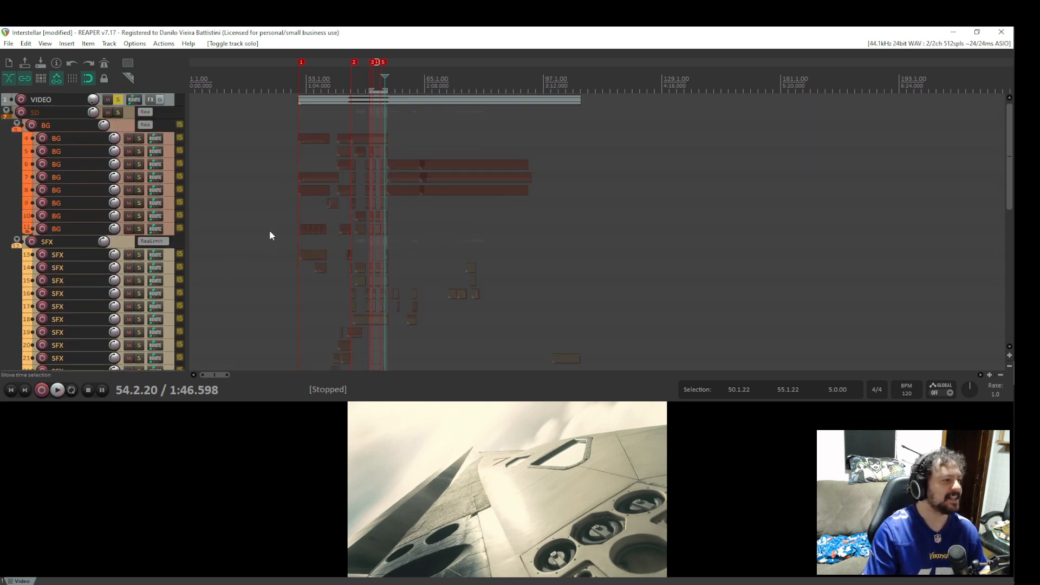
pyautogui.click(117, 100)
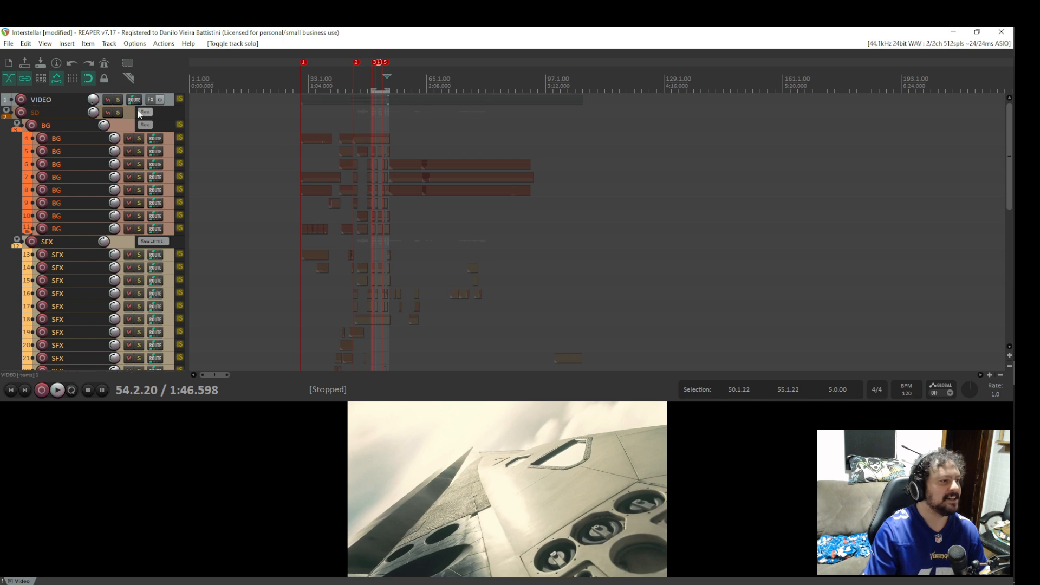
pyautogui.scroll(3, 300, 295)
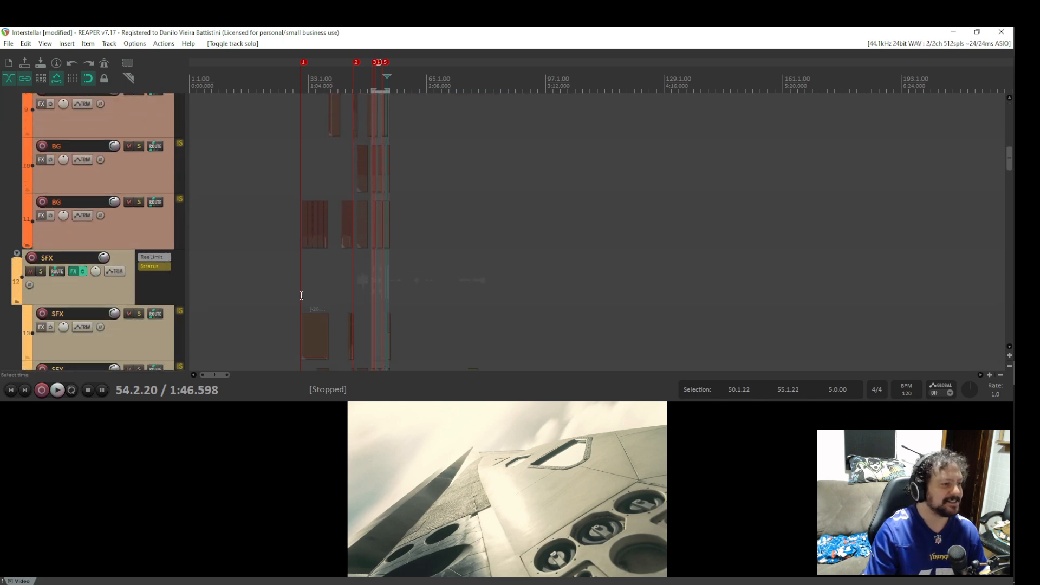
pyautogui.scroll(6, 295, 295)
pyautogui.moveTo(345, 275); pyautogui.dragTo(368, 154)
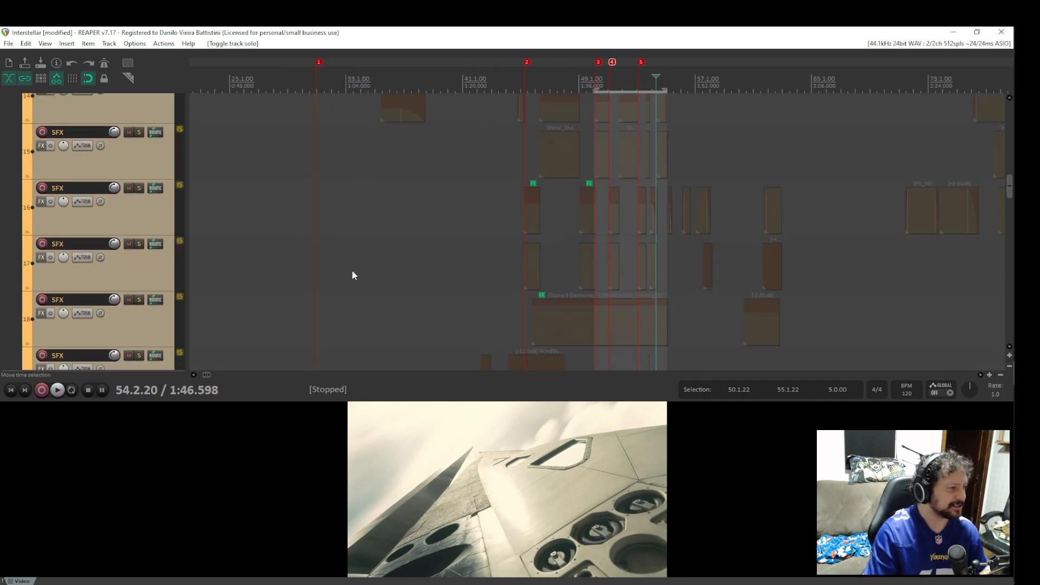
pyautogui.moveTo(339, 336); pyautogui.dragTo(385, 104)
pyautogui.moveTo(395, 337); pyautogui.dragTo(446, 71)
pyautogui.moveTo(415, 355); pyautogui.dragTo(461, 136)
pyautogui.moveTo(420, 368); pyautogui.dragTo(420, 150)
pyautogui.scroll(-4, 608, 215)
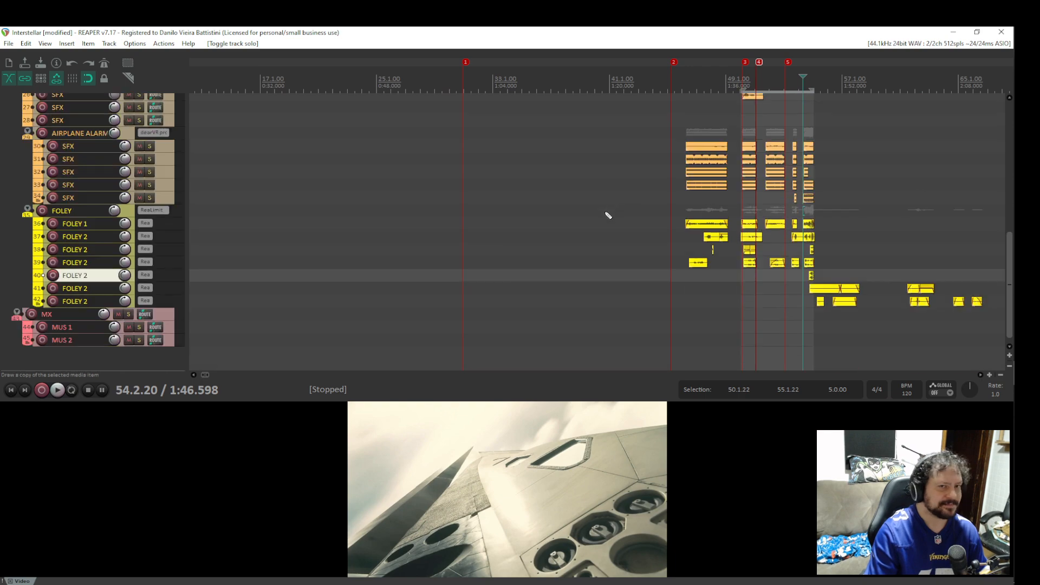
# Play the full mix from 55.4.19, just after the cockpit scene's time selection, and stop playback.
pyautogui.moveTo(671, 103); pyautogui.dragTo(250, 436)
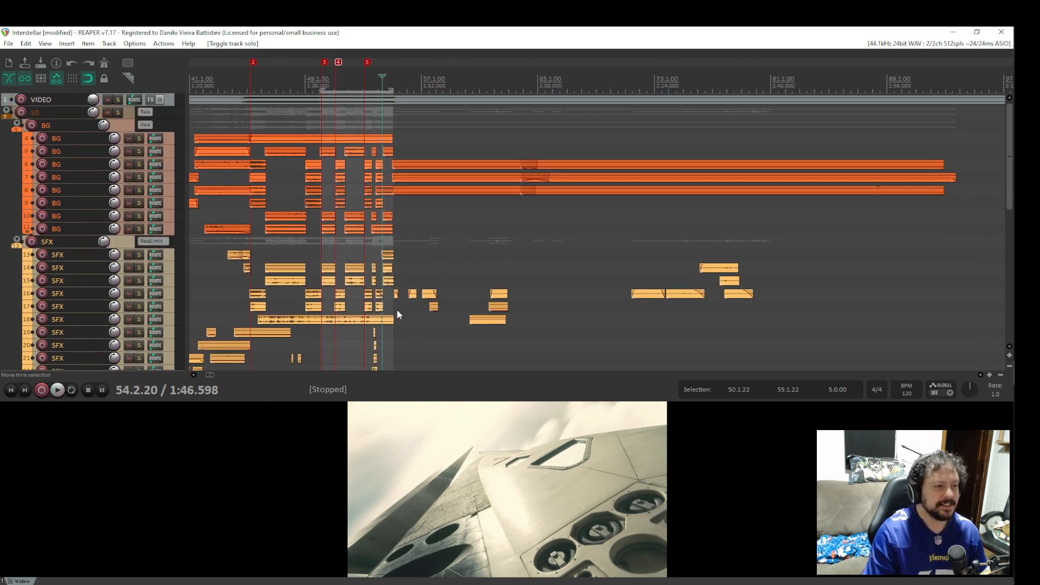
pyautogui.click(406, 196)
pyautogui.scroll(8, 655, 265)
pyautogui.press('space')
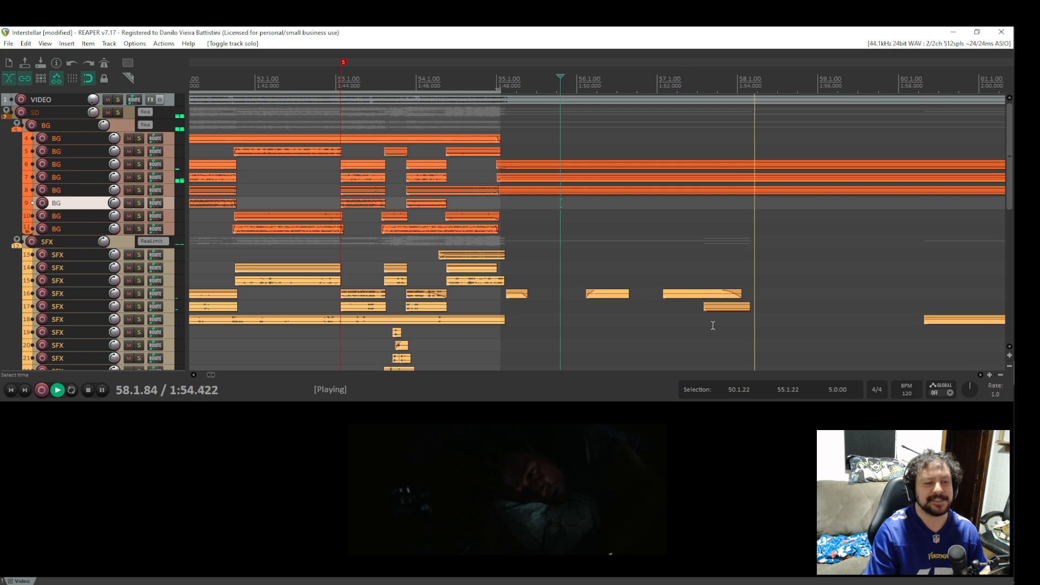
pyautogui.scroll(-3, 609, 345)
pyautogui.press('space')
# Move the edit cursor from 30.1.74 through 32.4.17 to 35.4.44 to view the opening of the video.
pyautogui.scroll(-6, 623, 336)
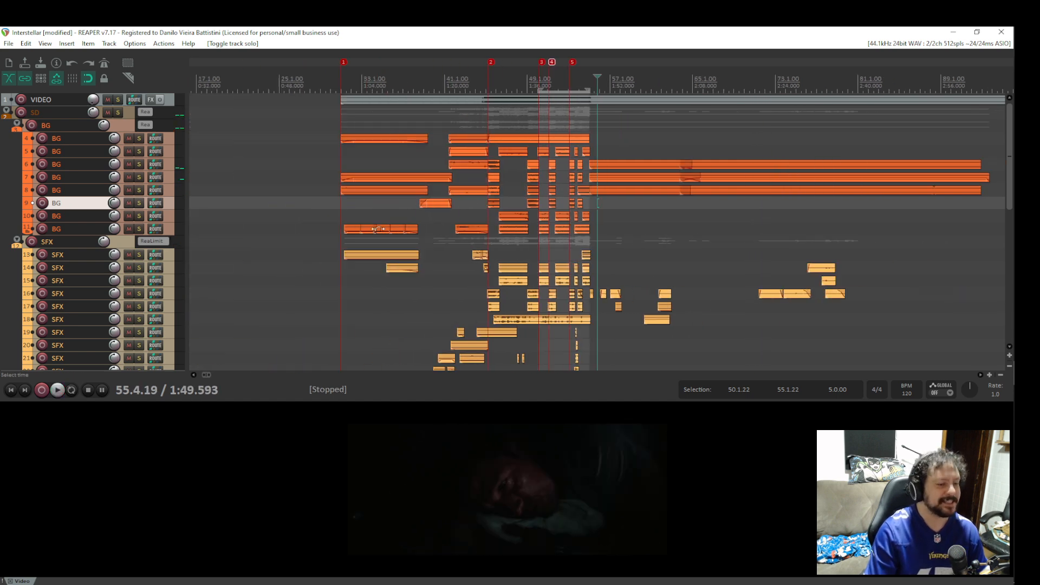
pyautogui.click(333, 158)
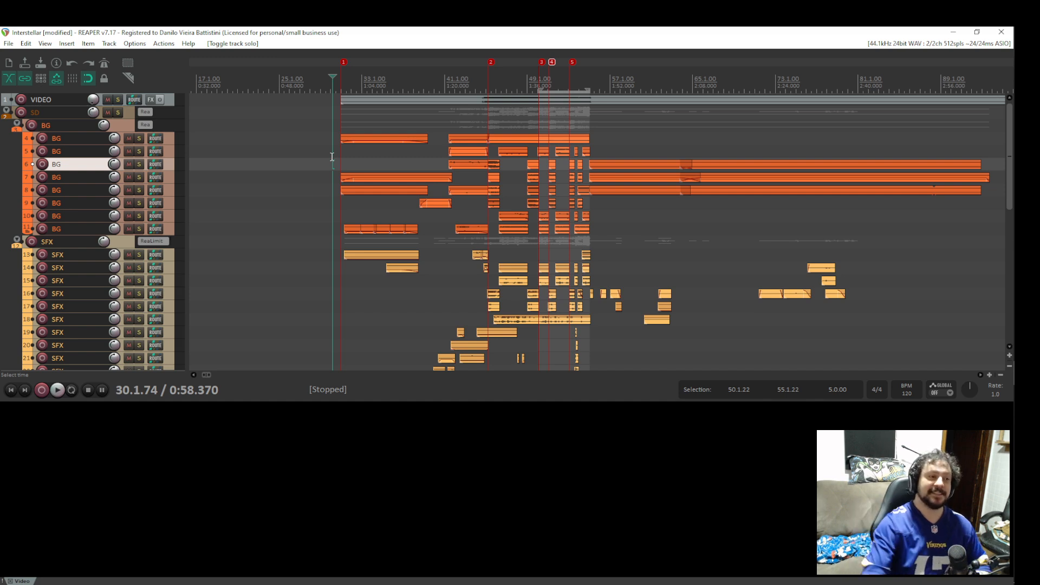
pyautogui.click(358, 156)
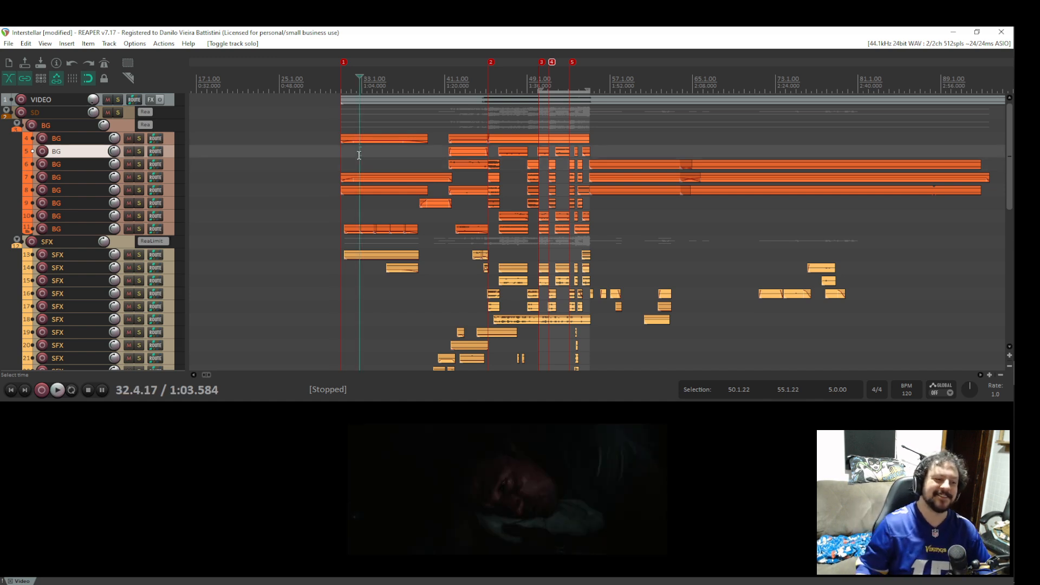
pyautogui.click(391, 150)
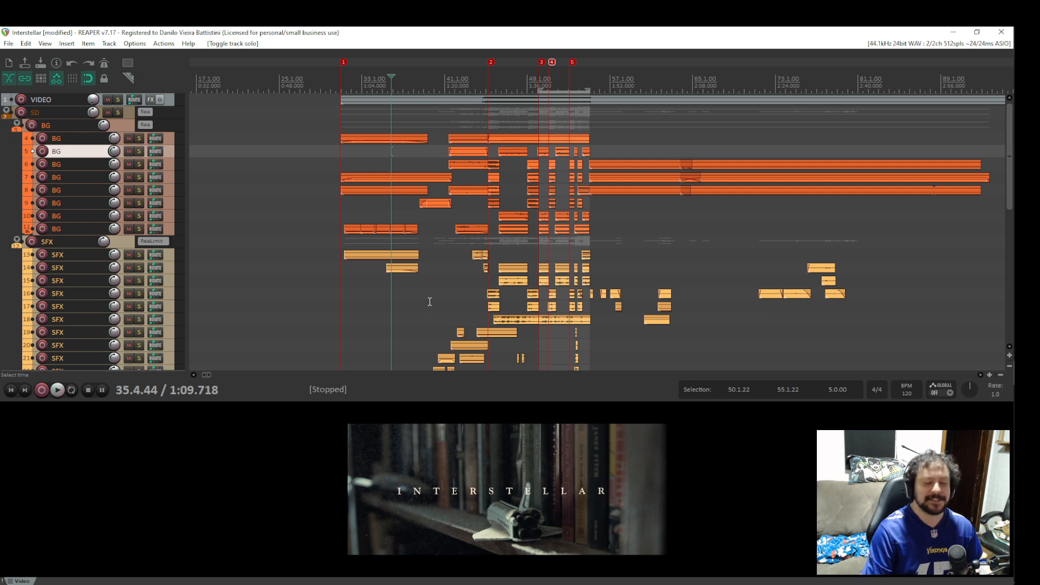
pyautogui.hotkey('alt', 'Tab')
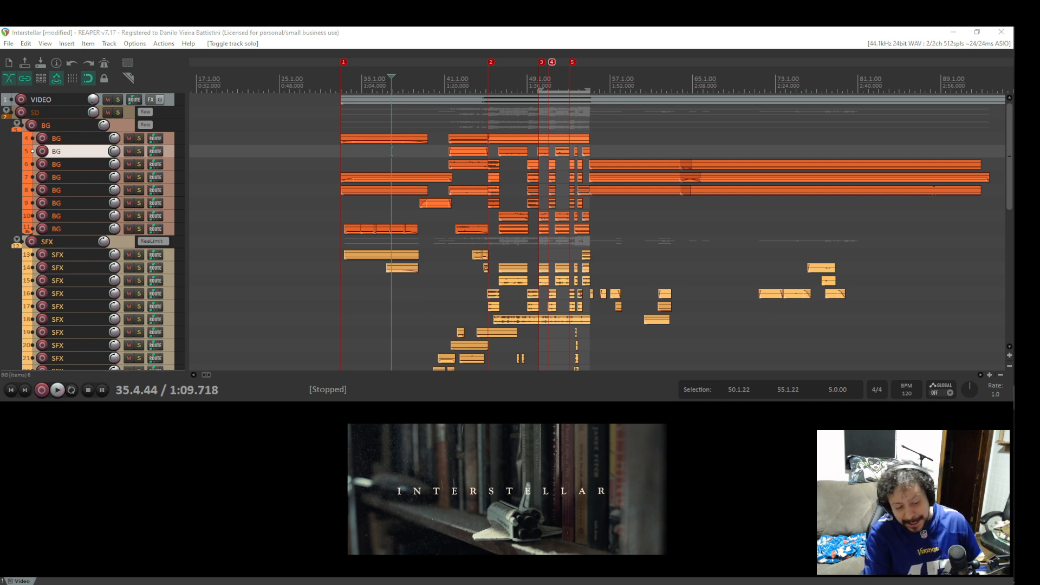